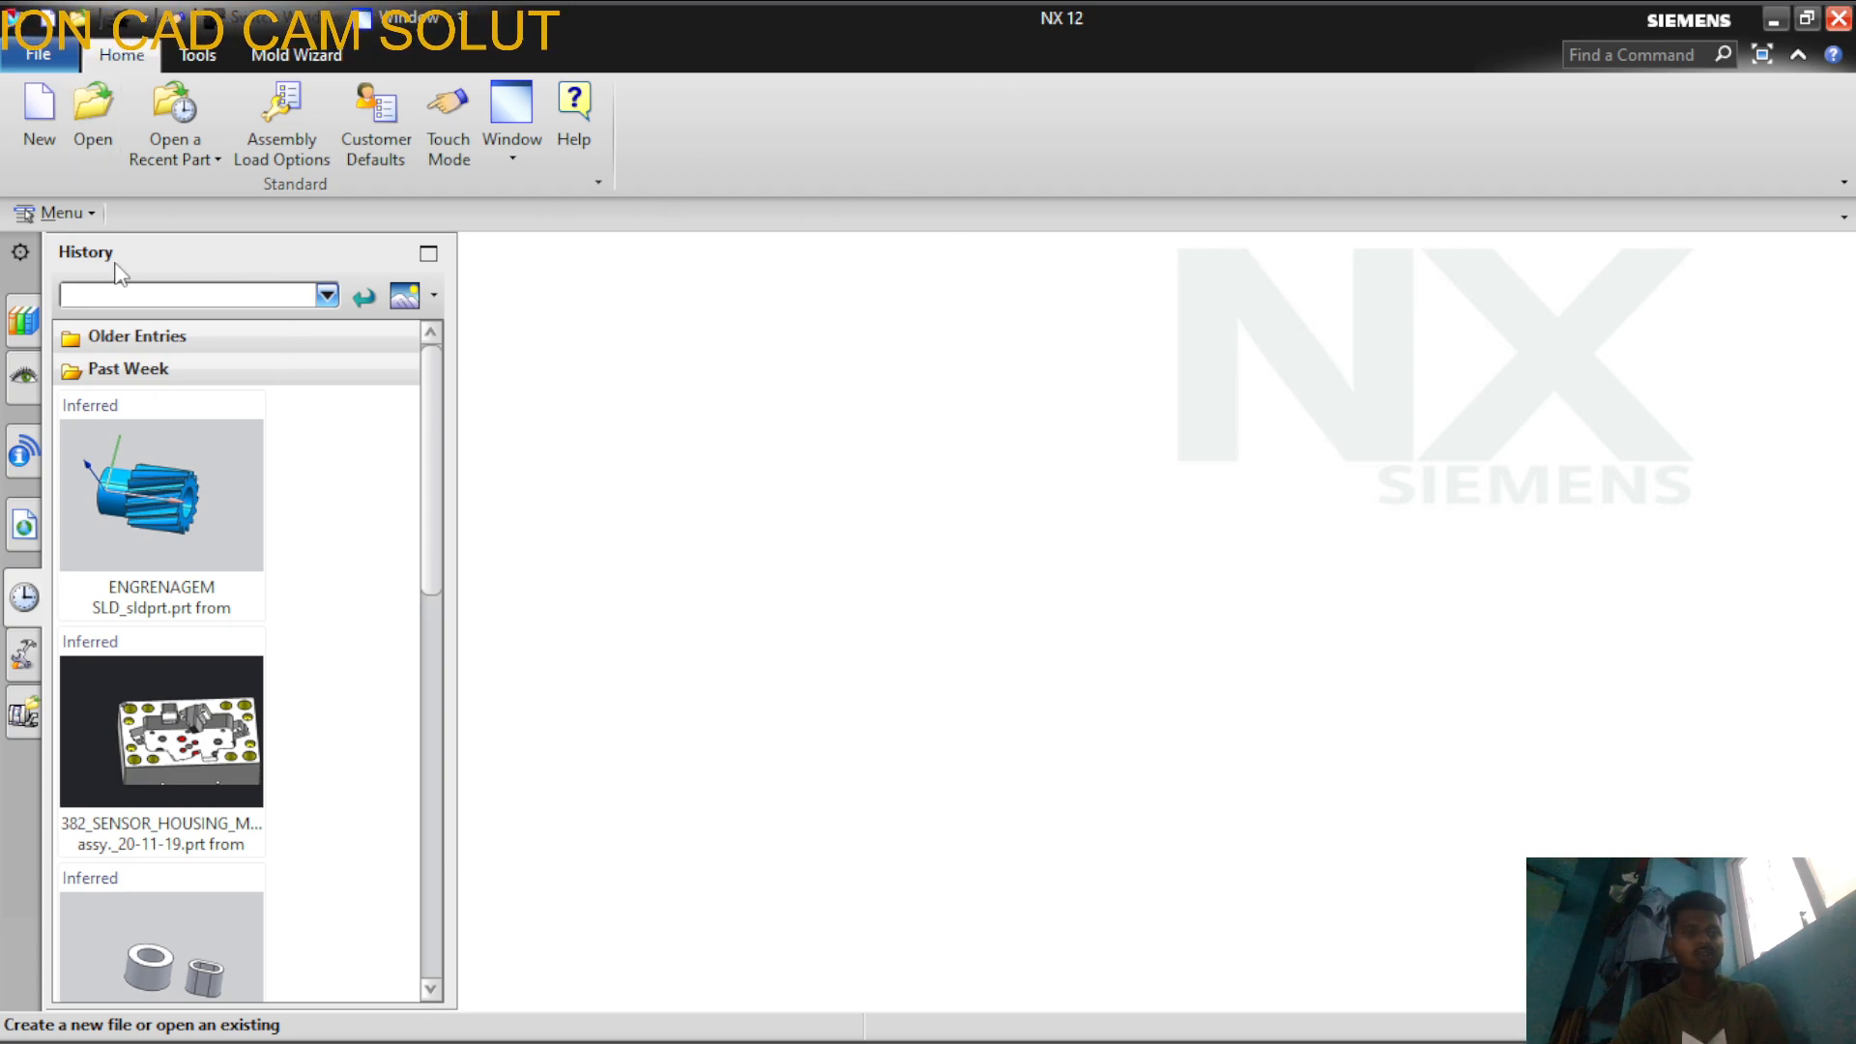
{"action": "left_click_drag", "start_coordinate": [428, 447], "coordinate": [248, 447]}
{"action": "left_click_drag", "start_coordinate": [447, 506], "coordinate": [454, 414]}
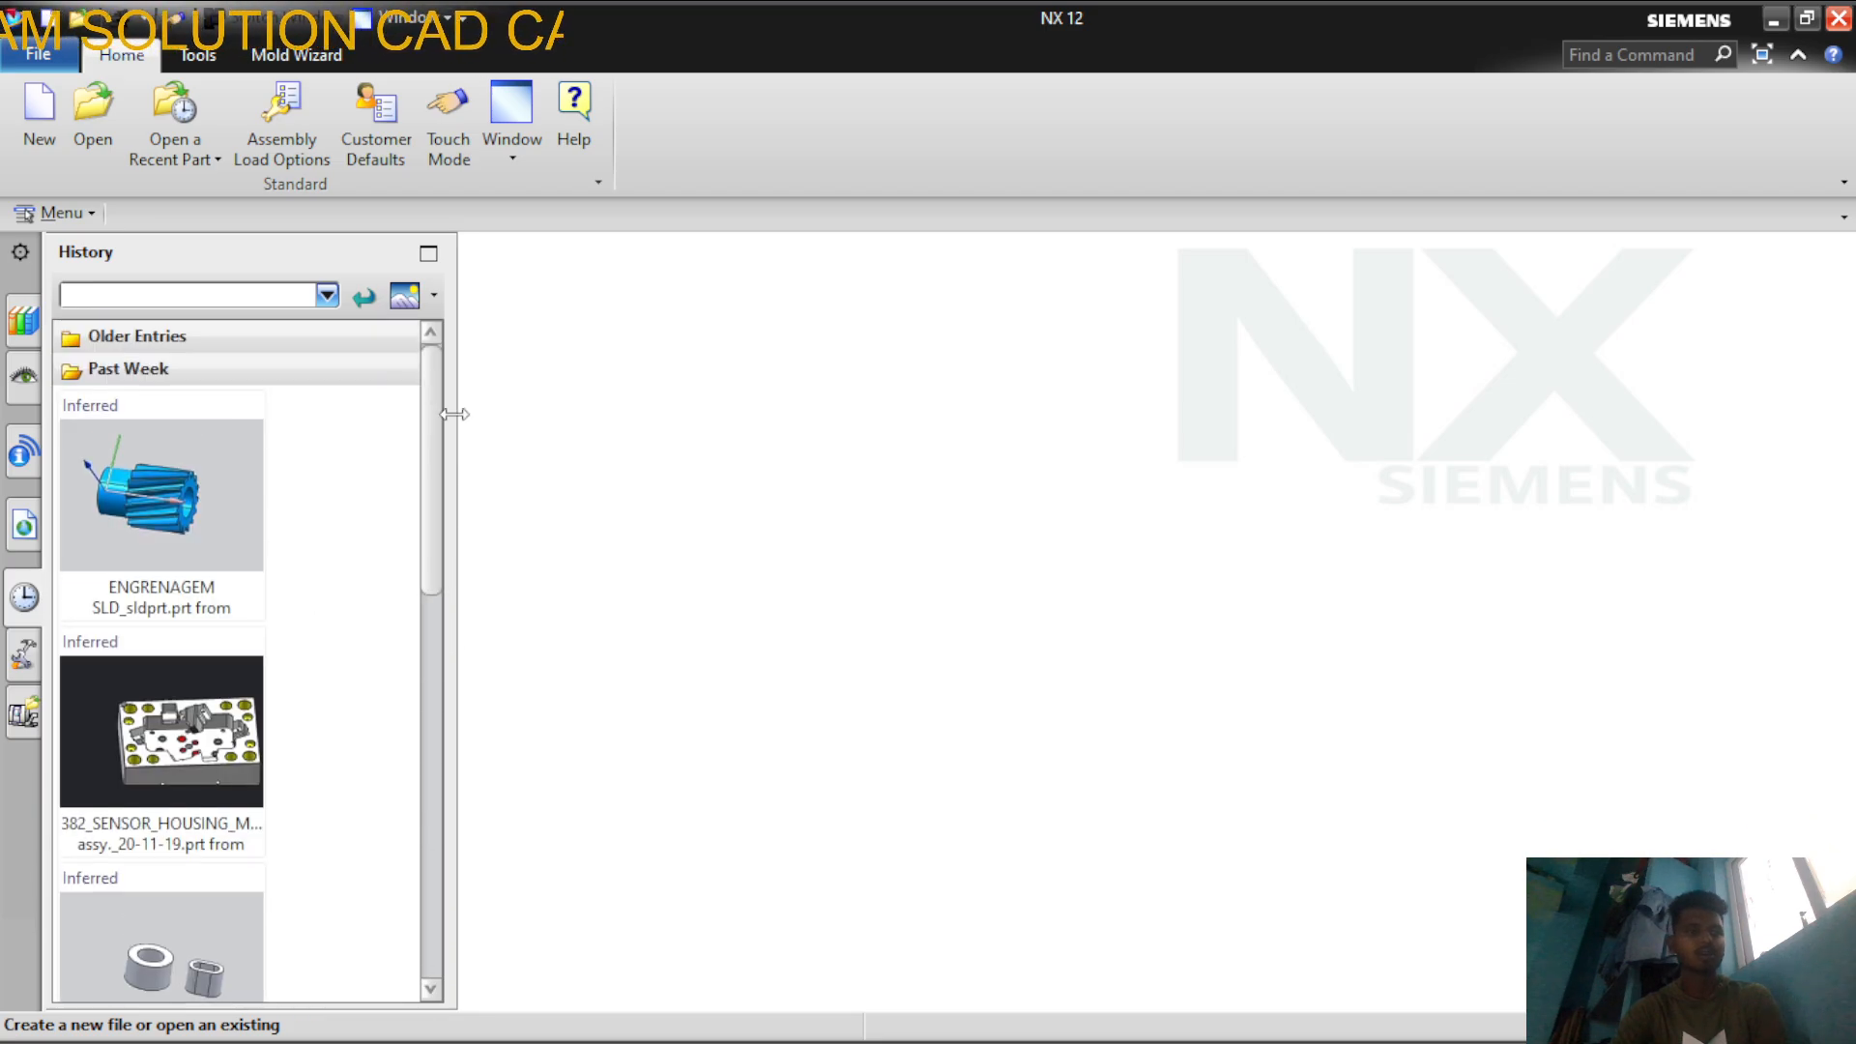
Start creating a new file and compare the Drawing, Layout and Simulation template categories, ending on the Model category
{"action": "left_click", "coordinate": [41, 116]}
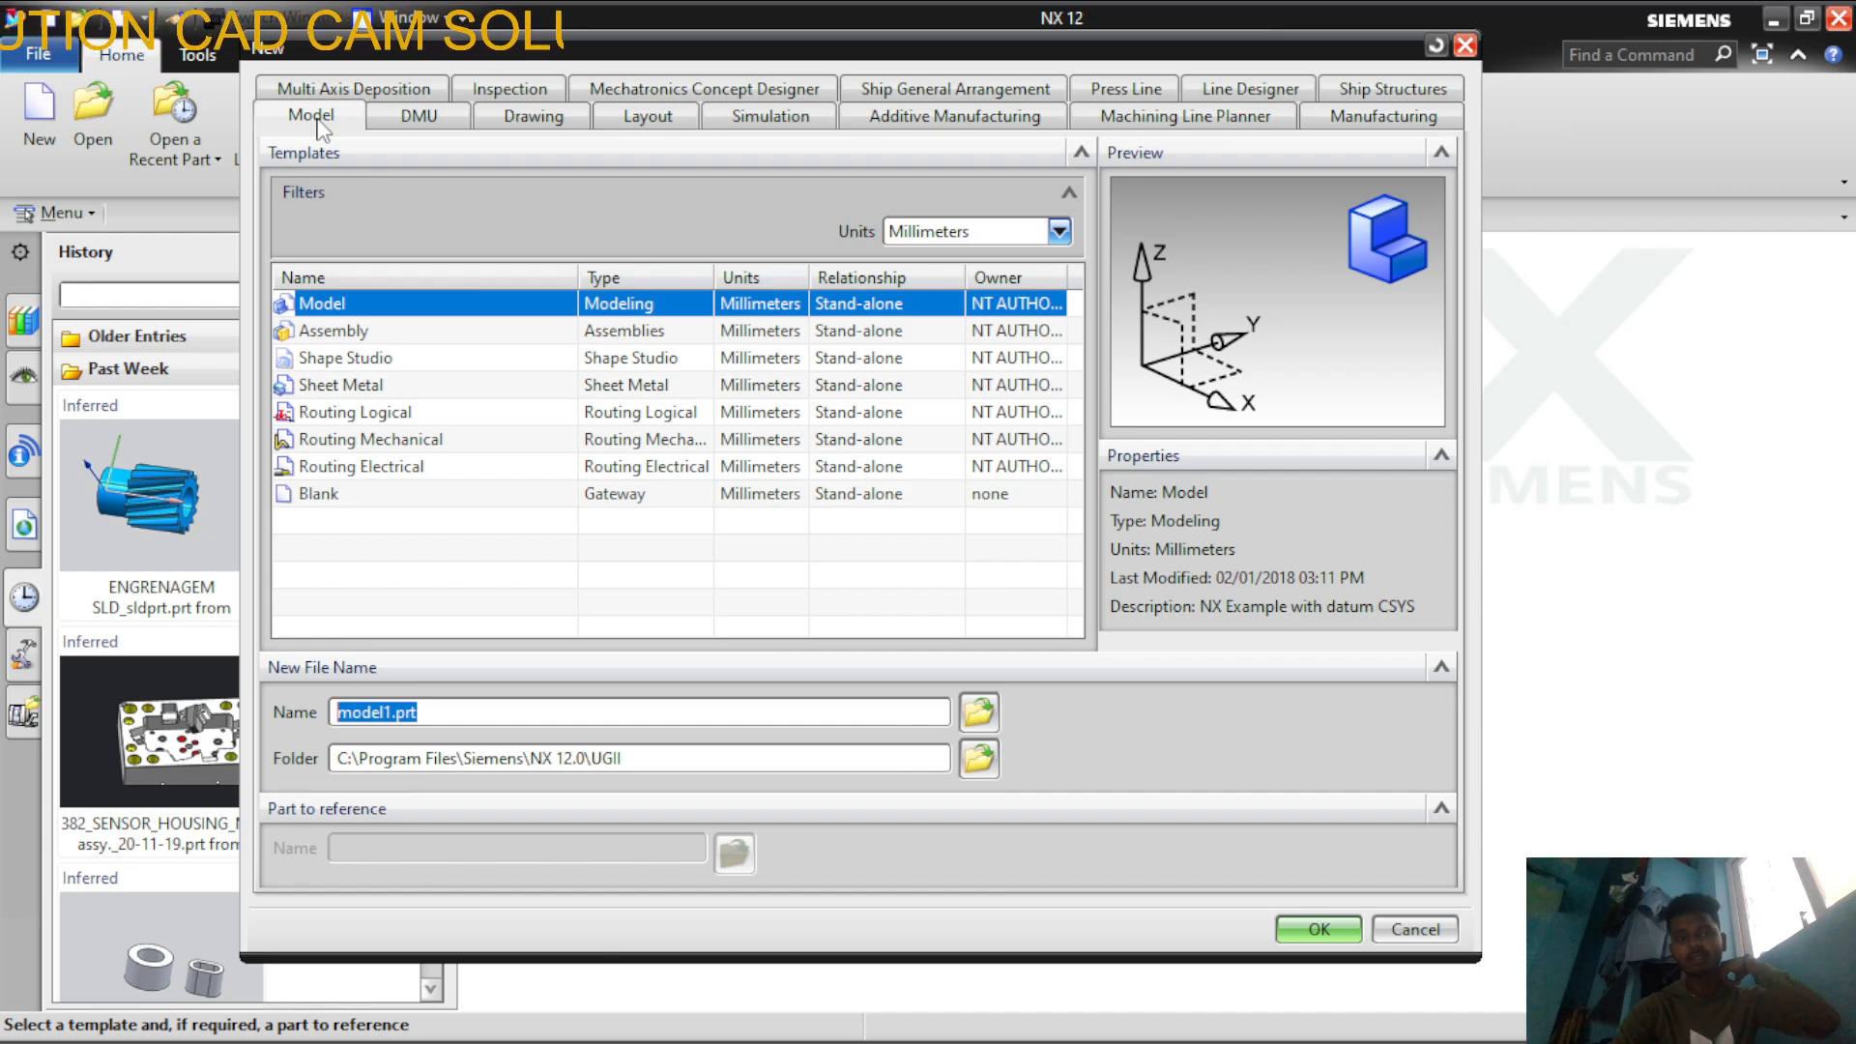
{"action": "left_click", "coordinate": [518, 120]}
{"action": "left_click", "coordinate": [646, 117]}
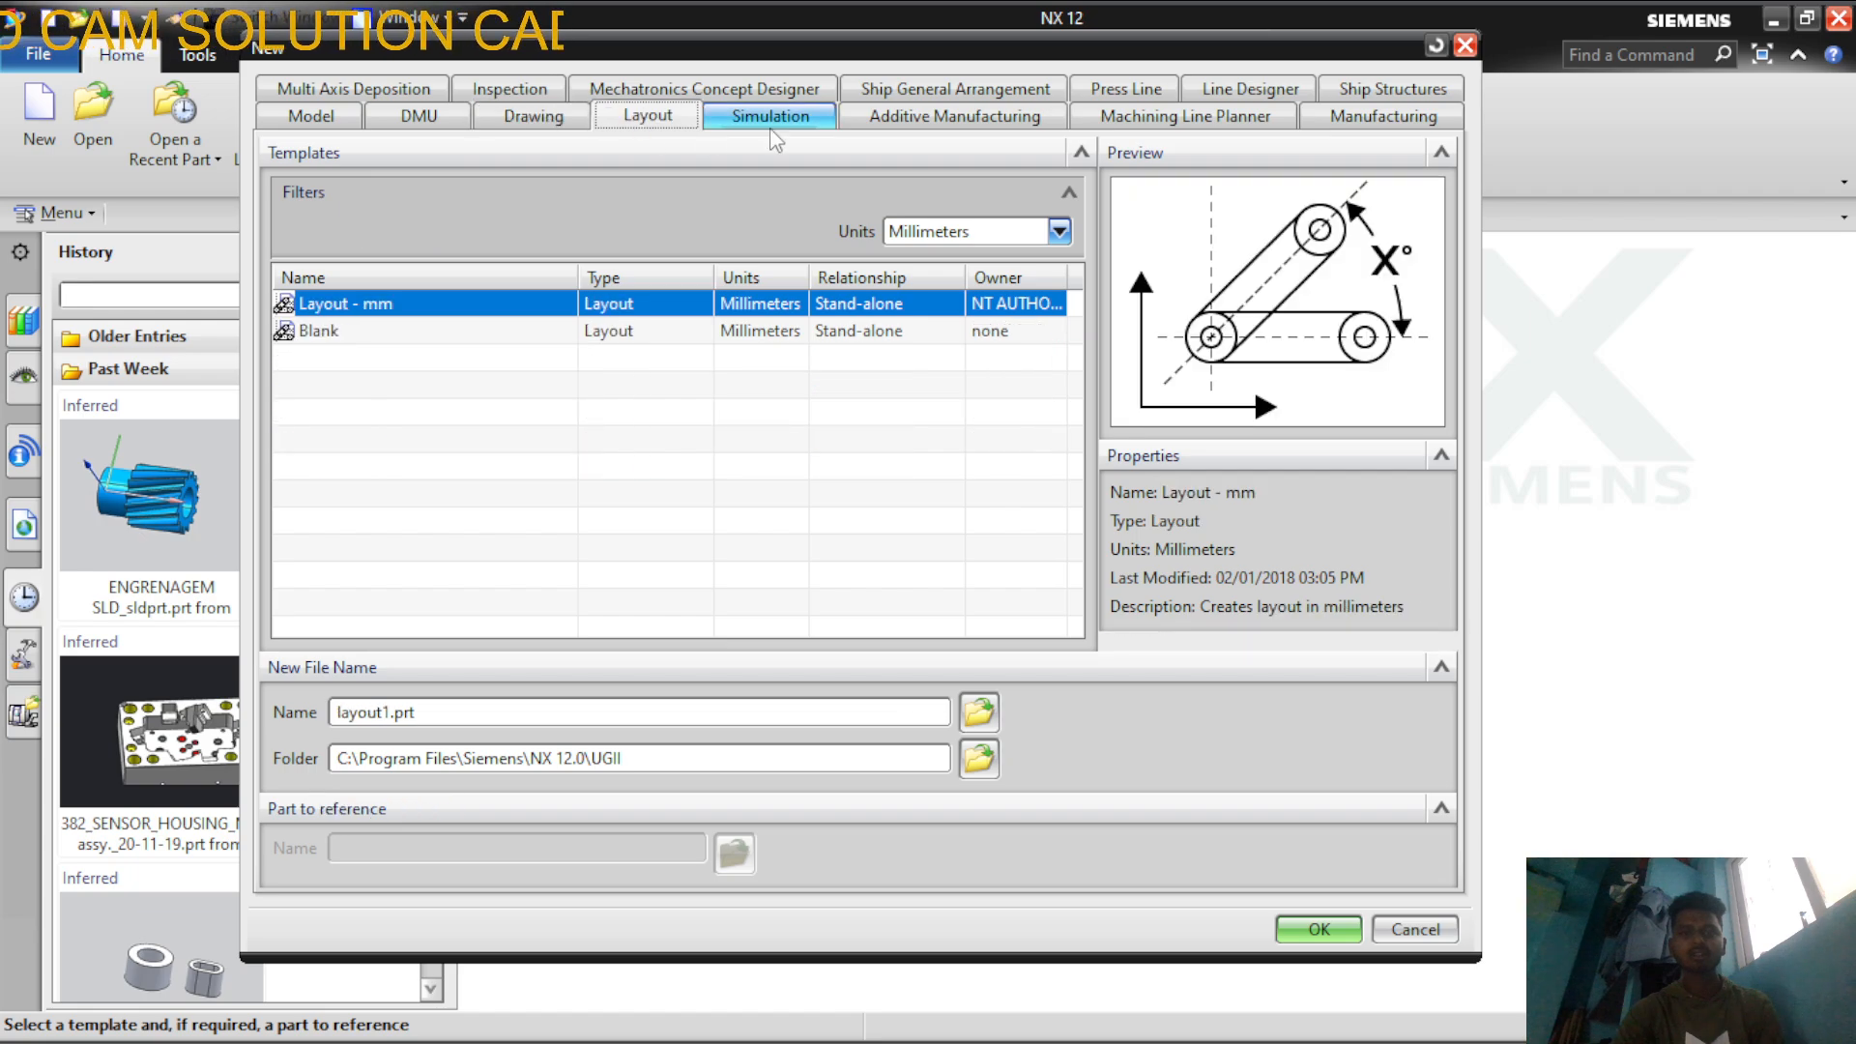
{"action": "left_click", "coordinate": [769, 118]}
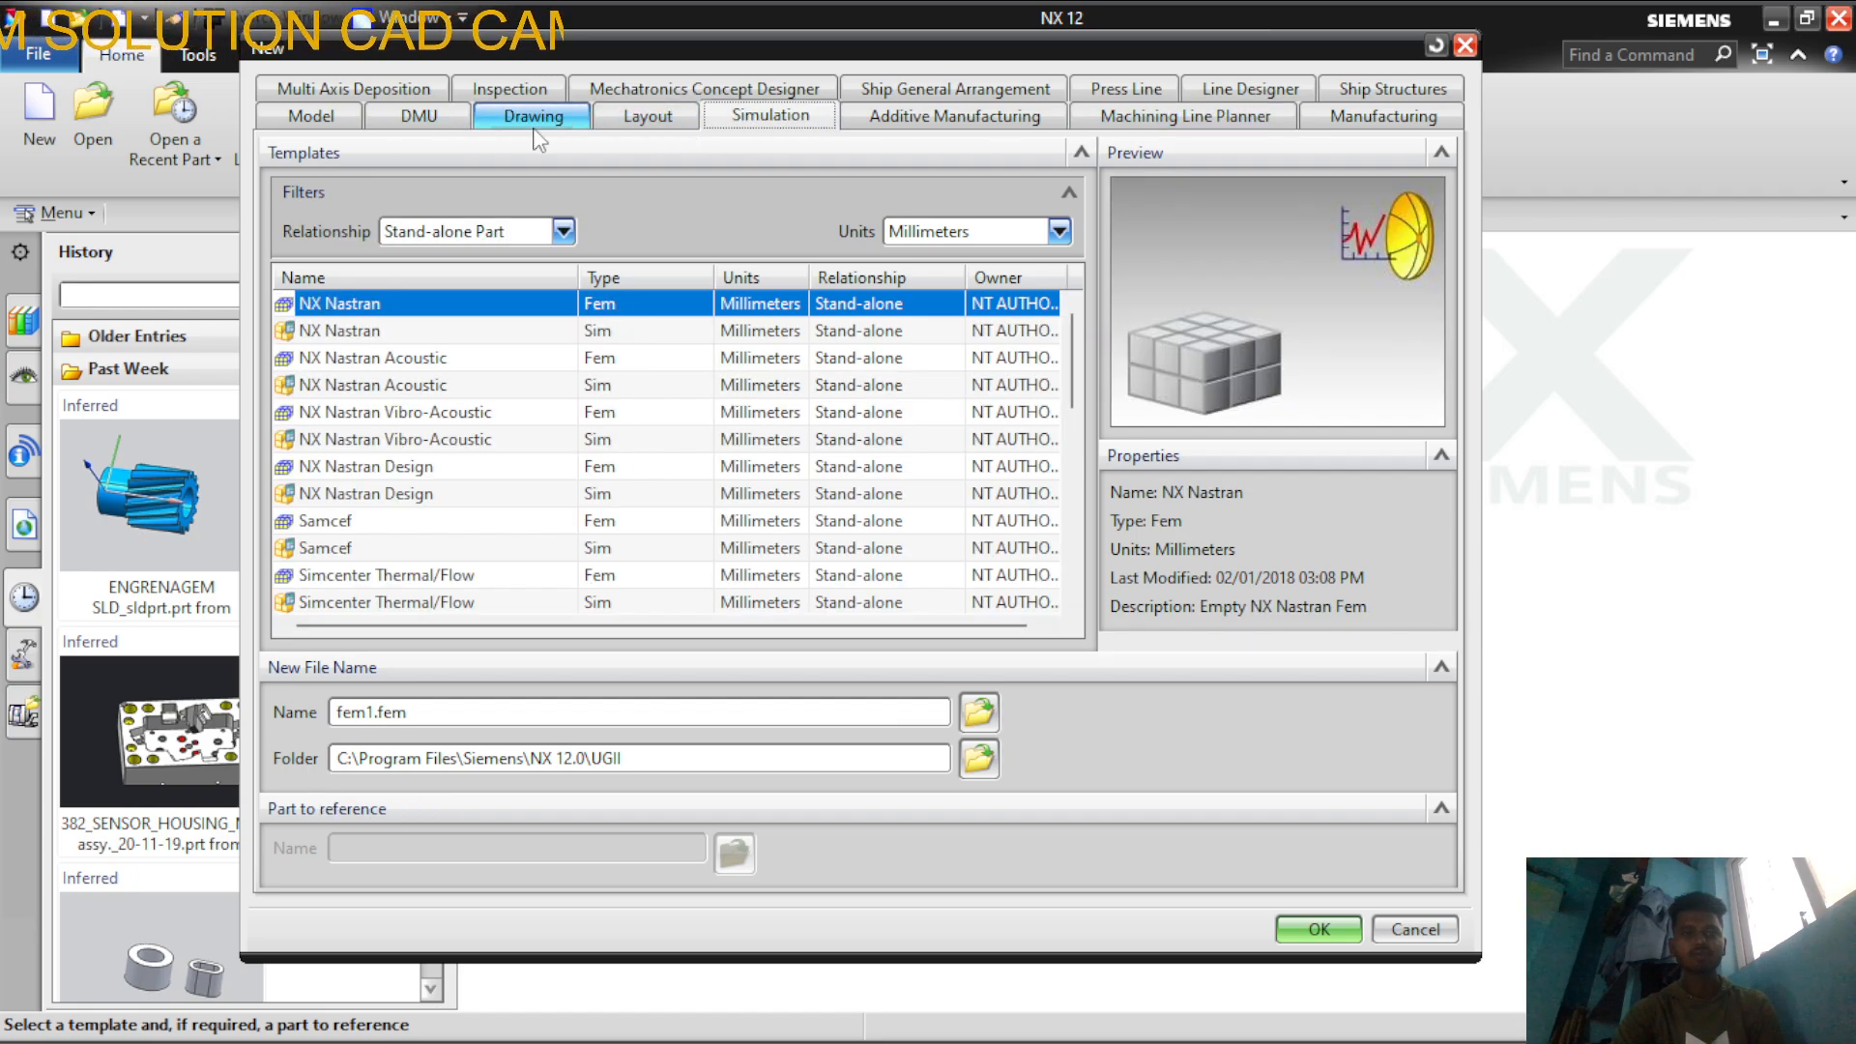
{"action": "left_click", "coordinate": [295, 122]}
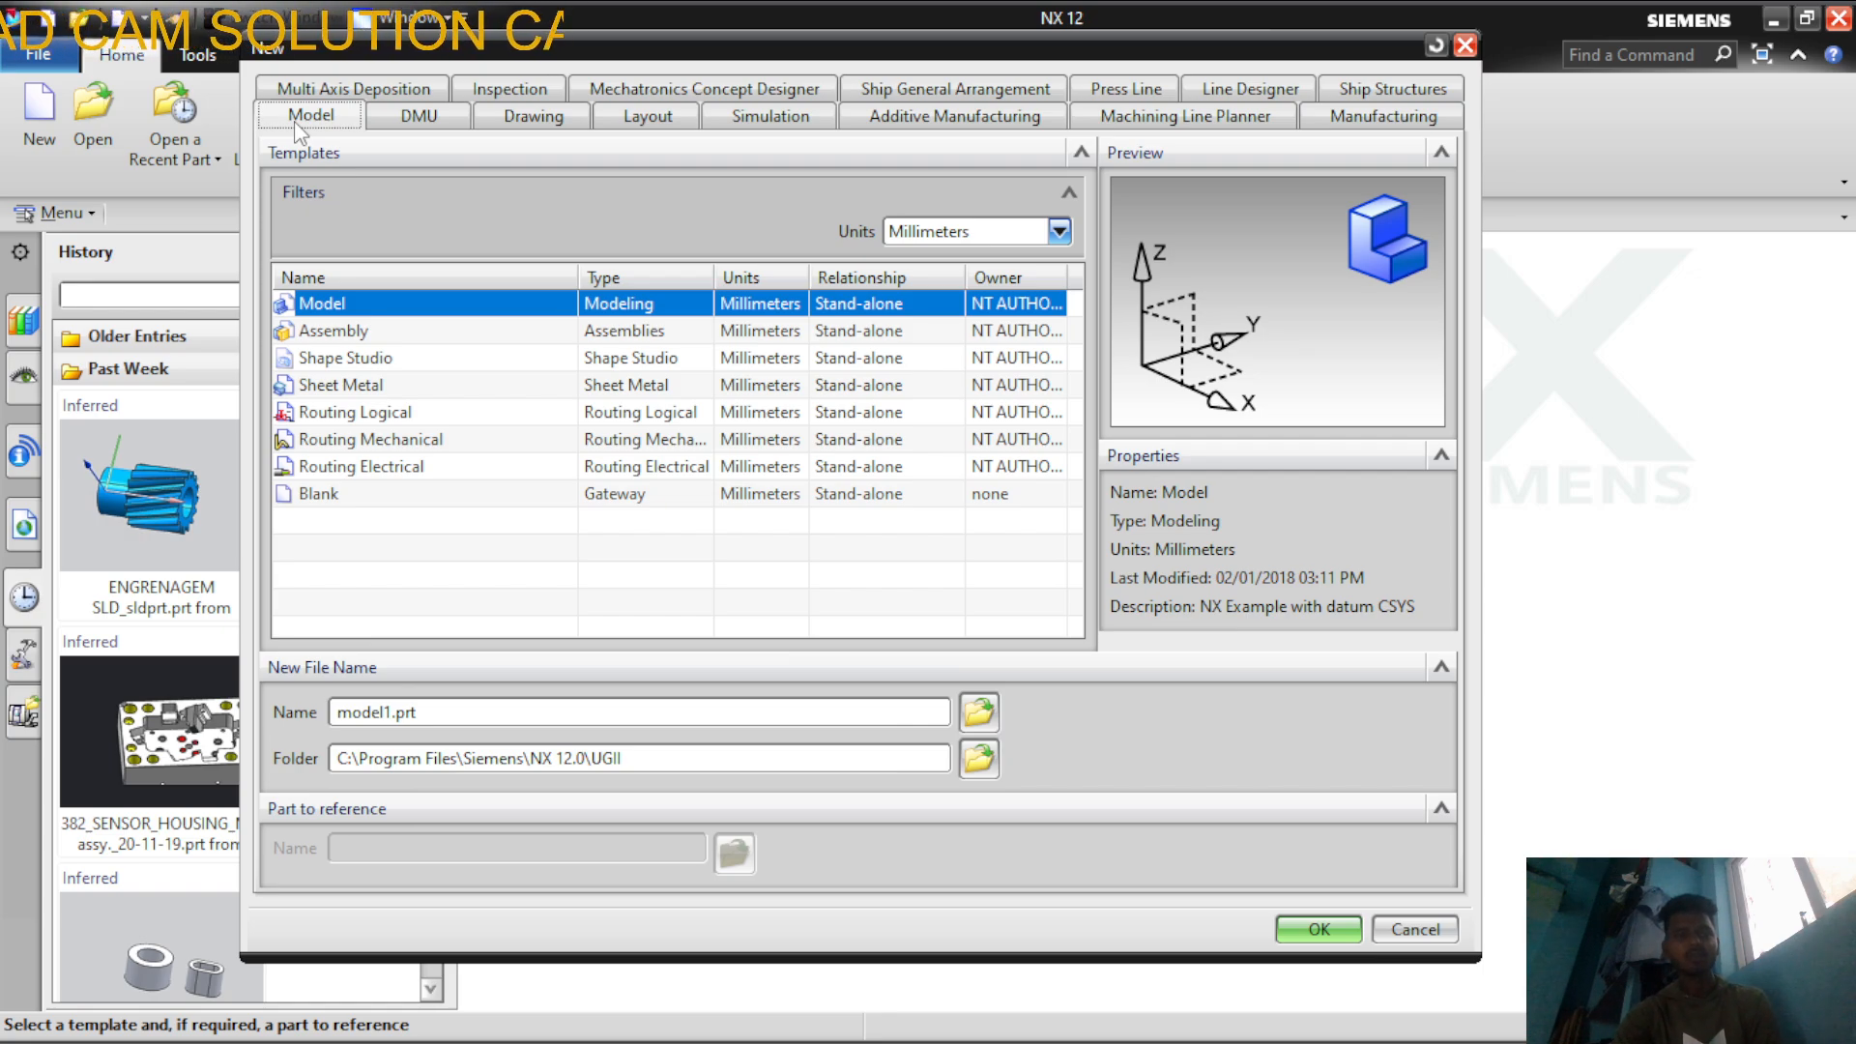
Filter the templates to Millimeters, preview the Model category's templates from Assembly through Blank, and select the Model template
{"action": "left_click", "coordinate": [892, 240]}
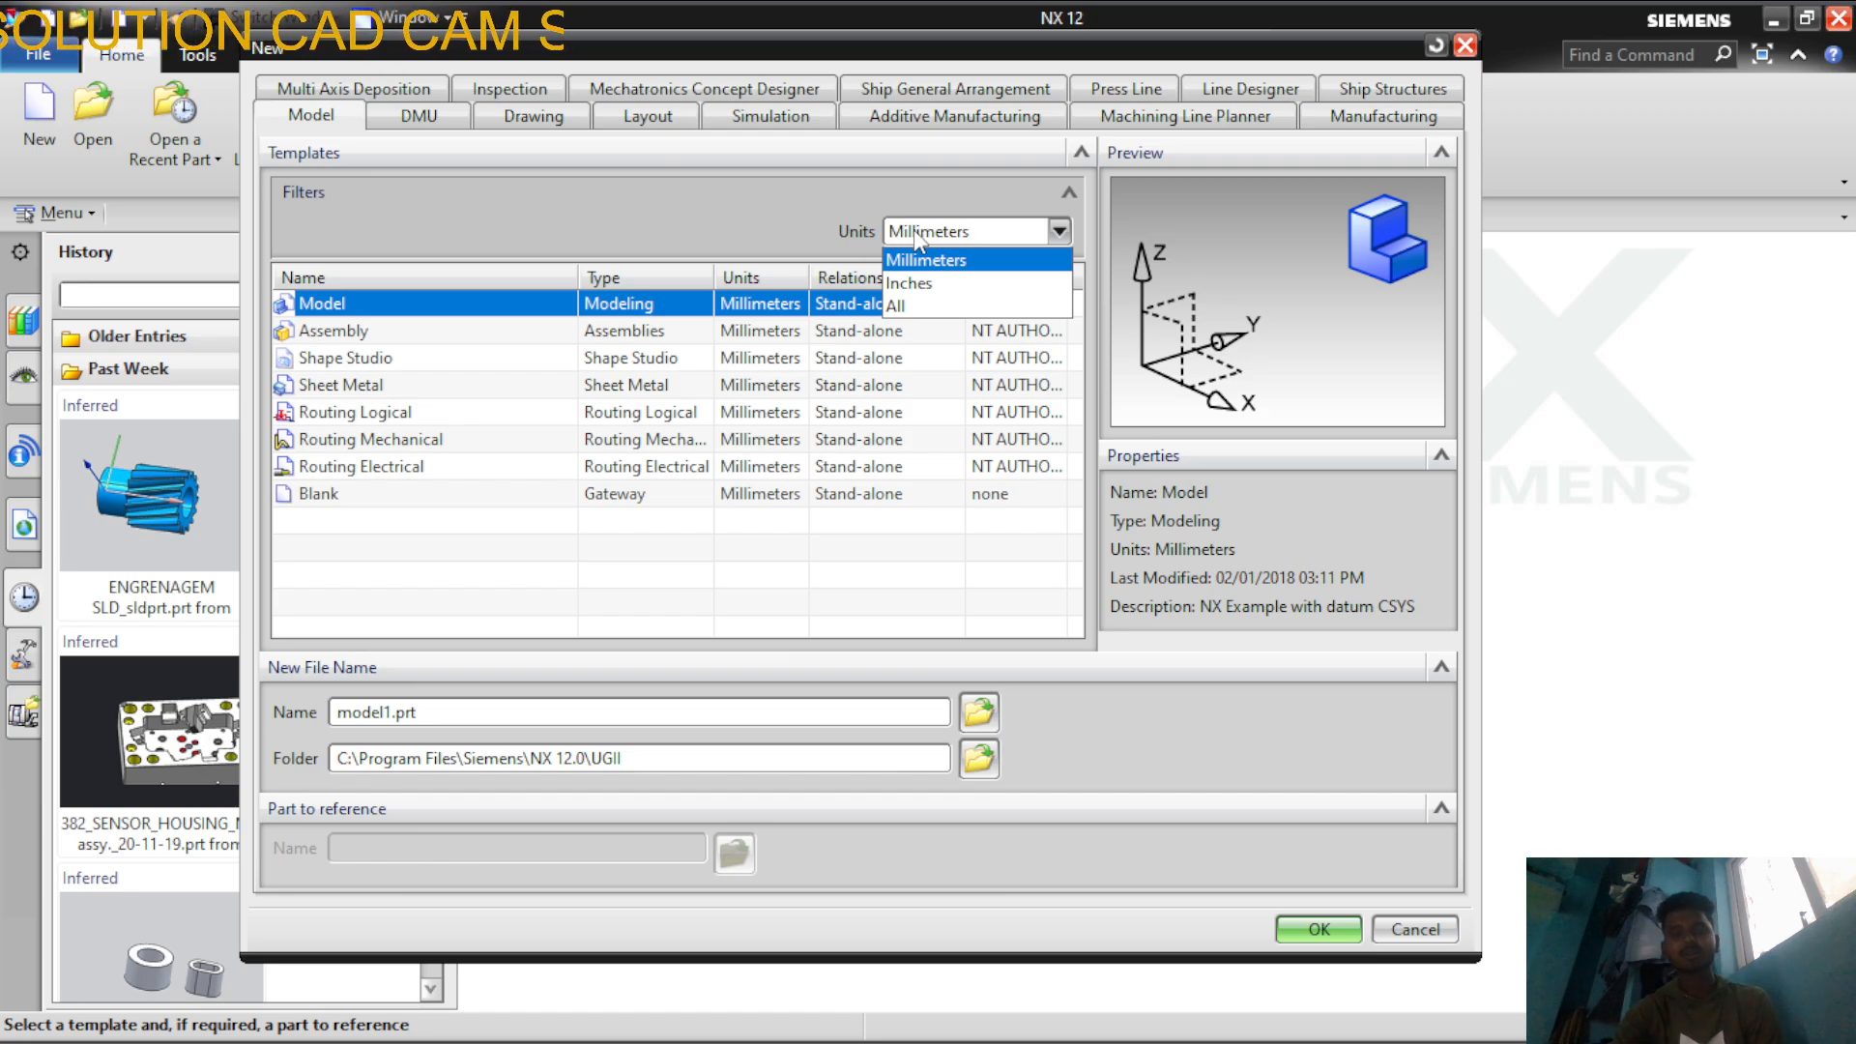
{"action": "left_click", "coordinate": [915, 263]}
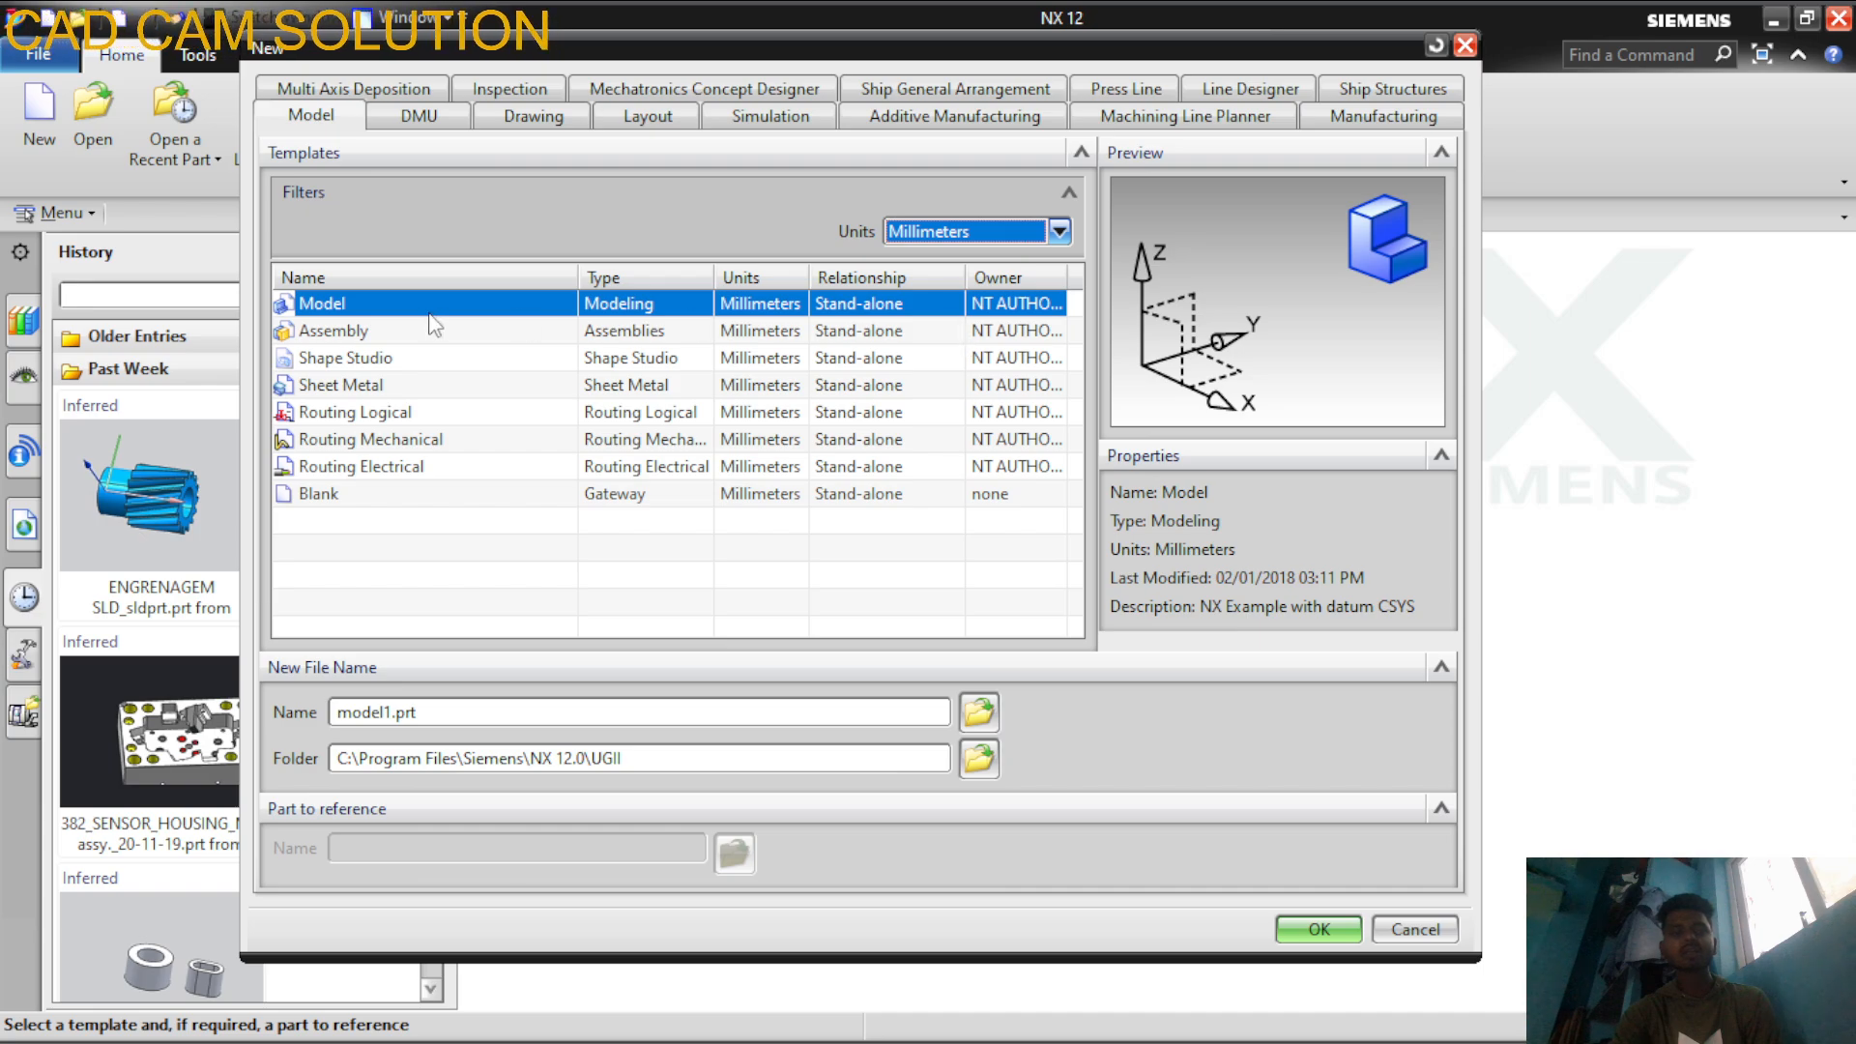
{"action": "left_click", "coordinate": [352, 332]}
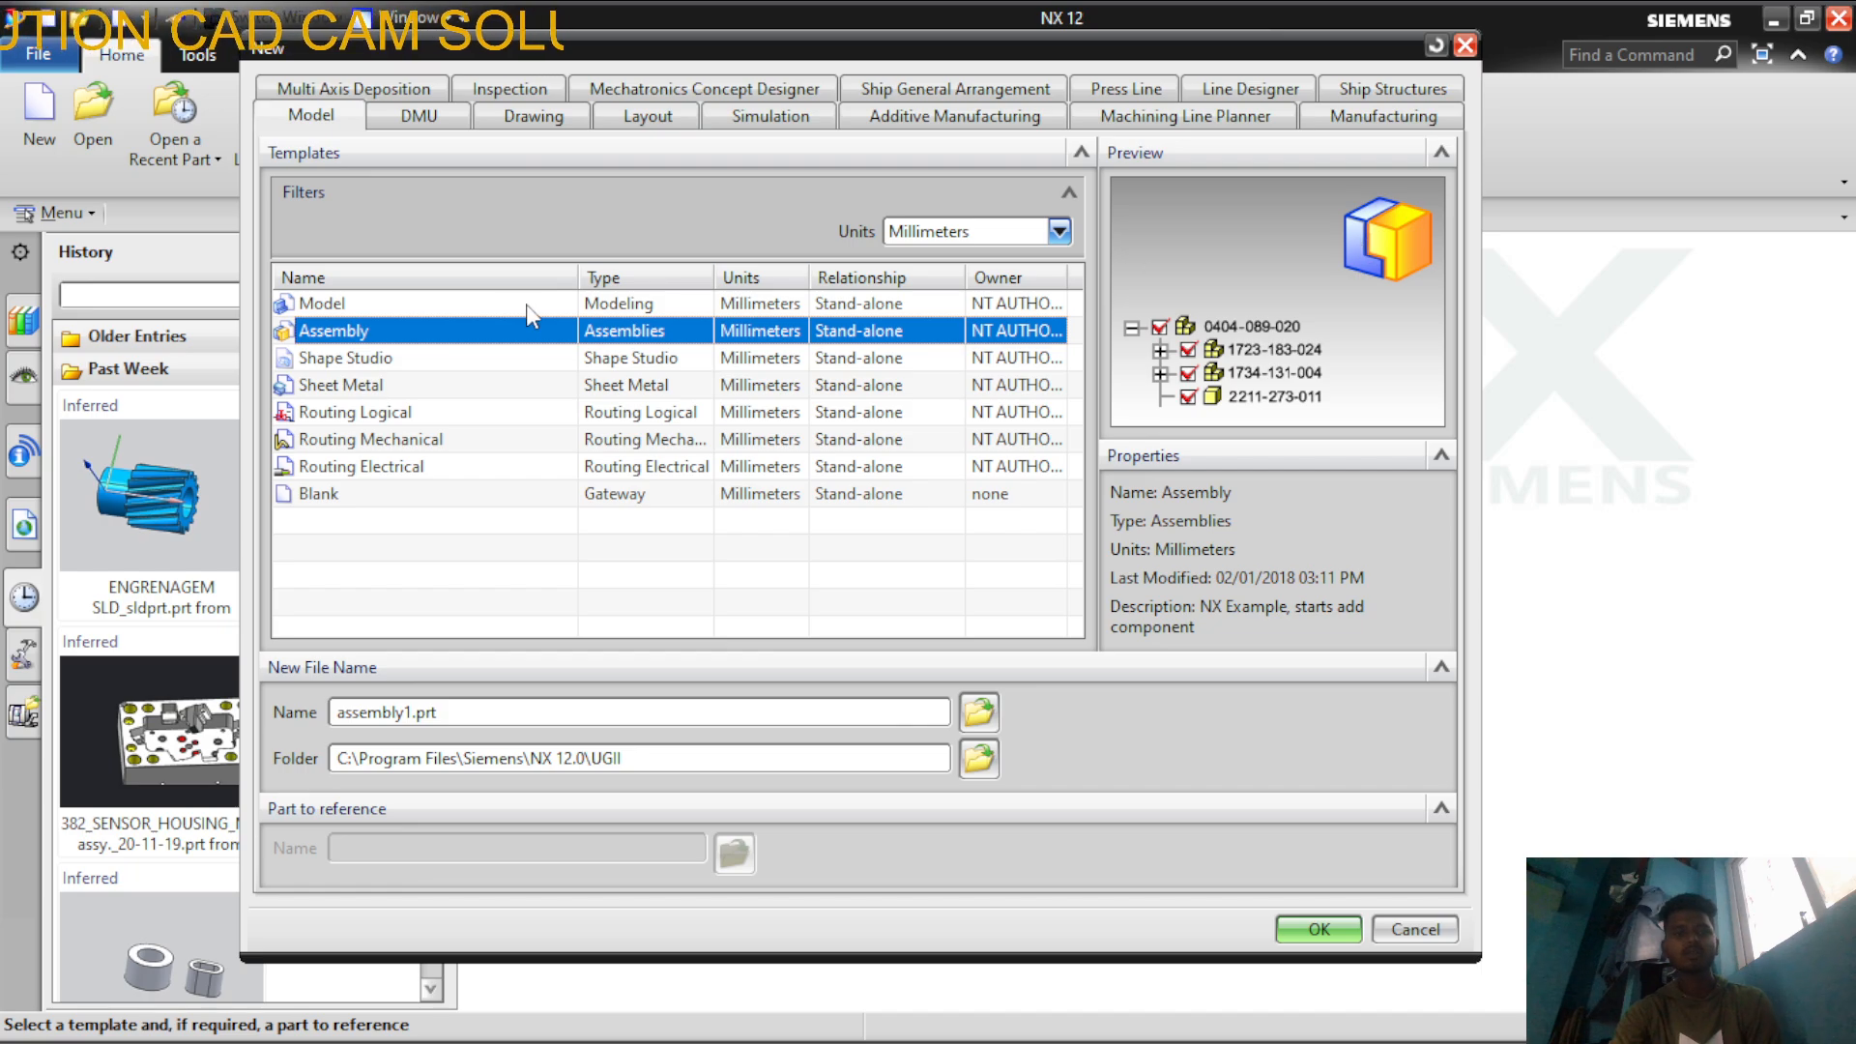
{"action": "left_click", "coordinate": [378, 373]}
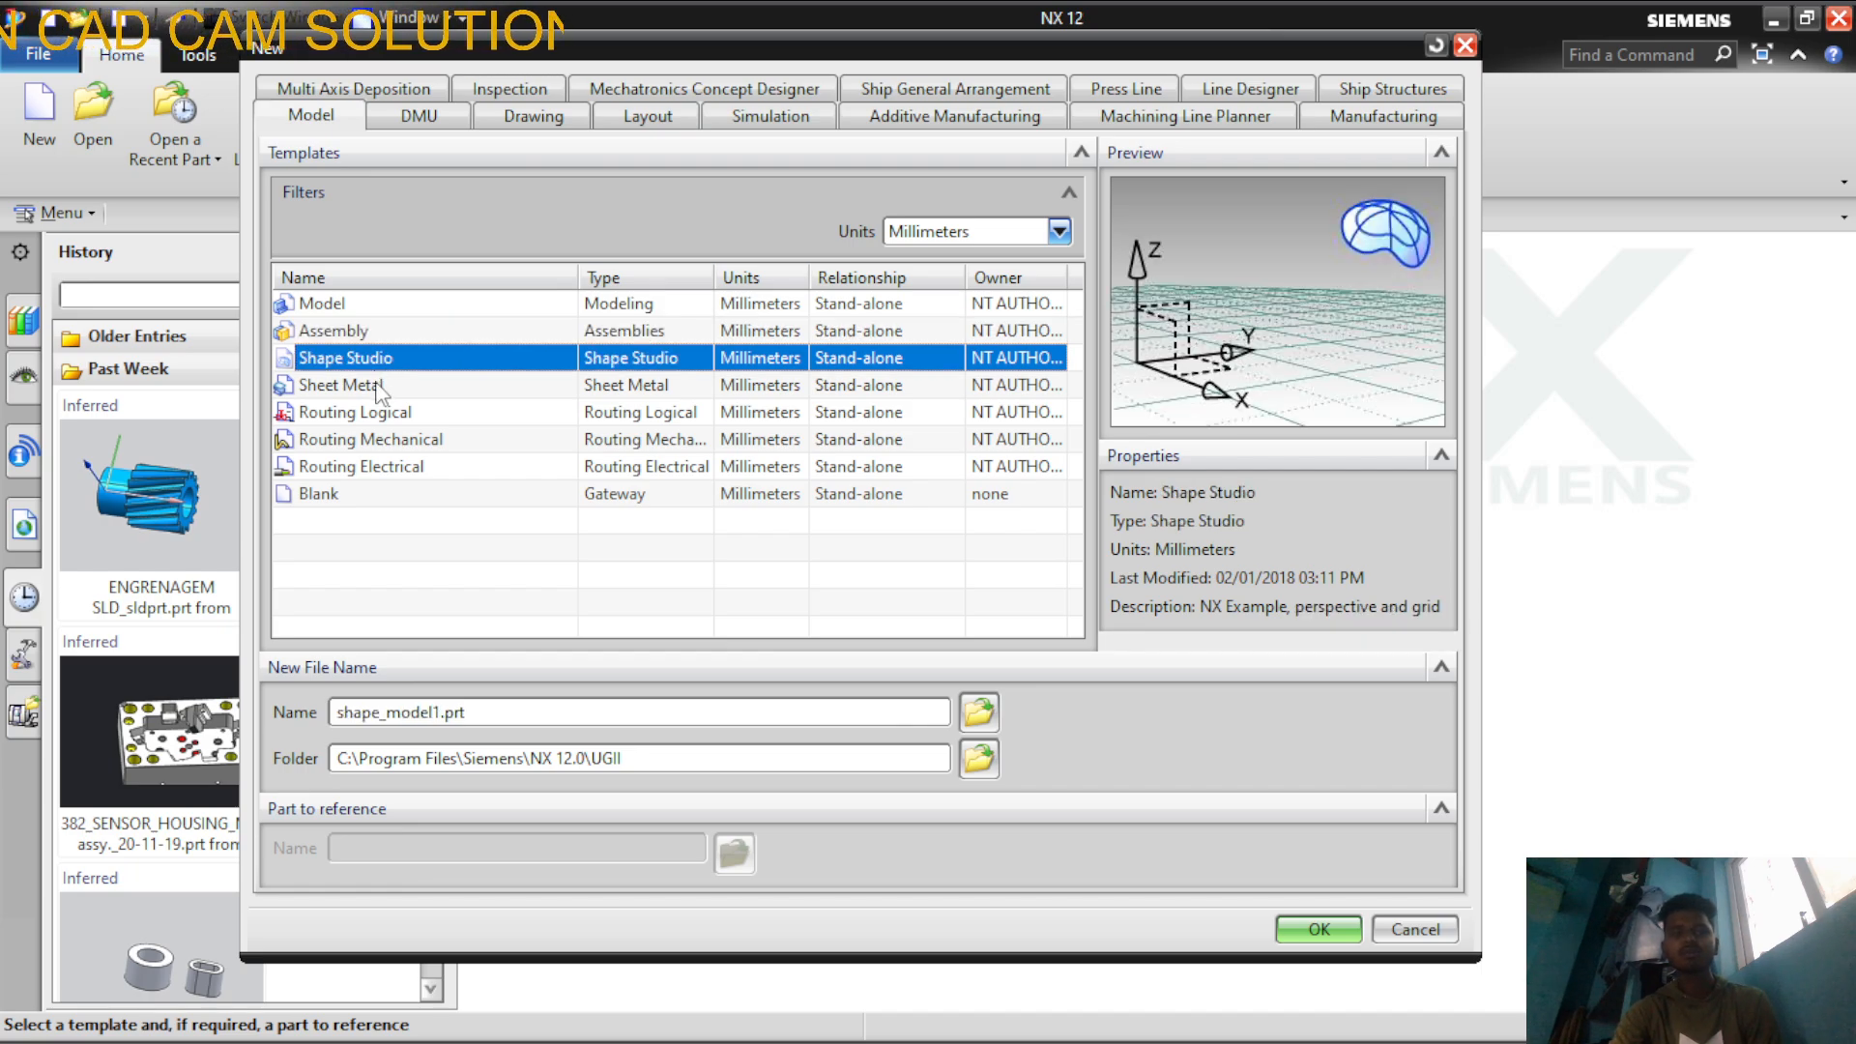
{"action": "left_click", "coordinate": [378, 387]}
{"action": "left_click", "coordinate": [386, 413]}
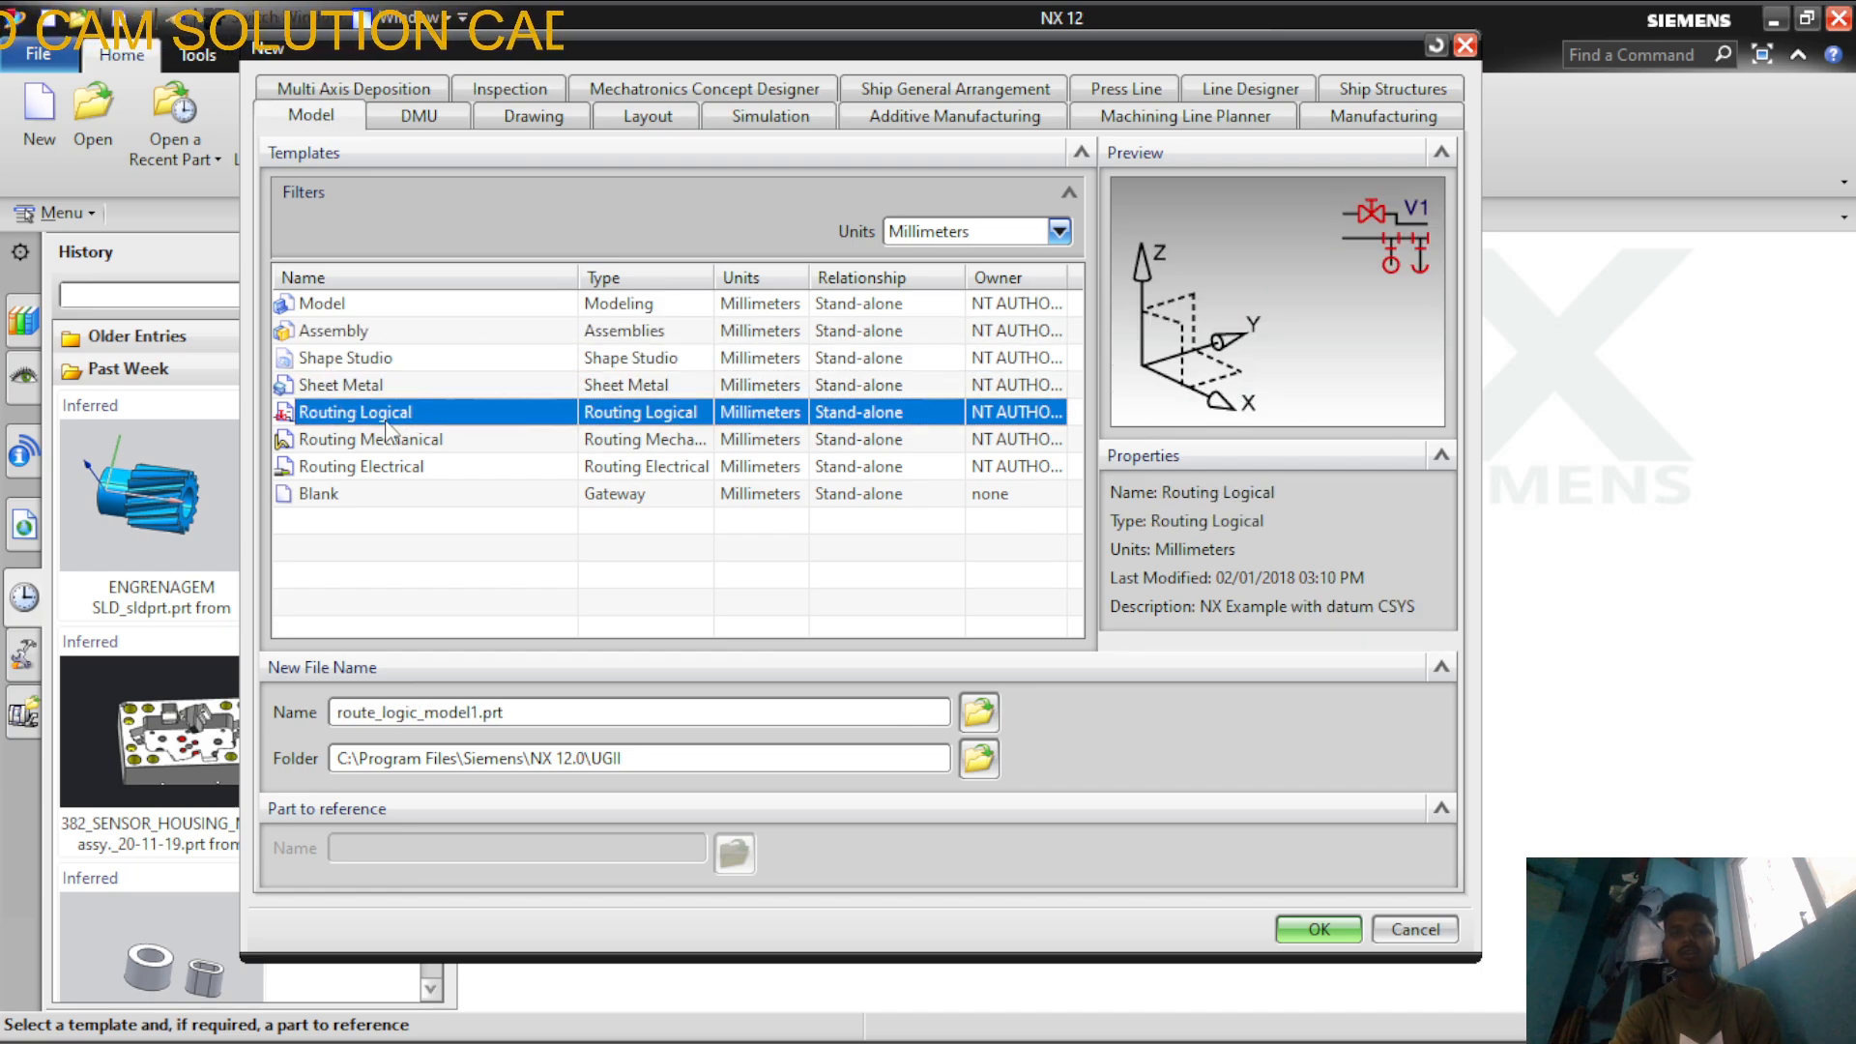
{"action": "left_click", "coordinate": [428, 444]}
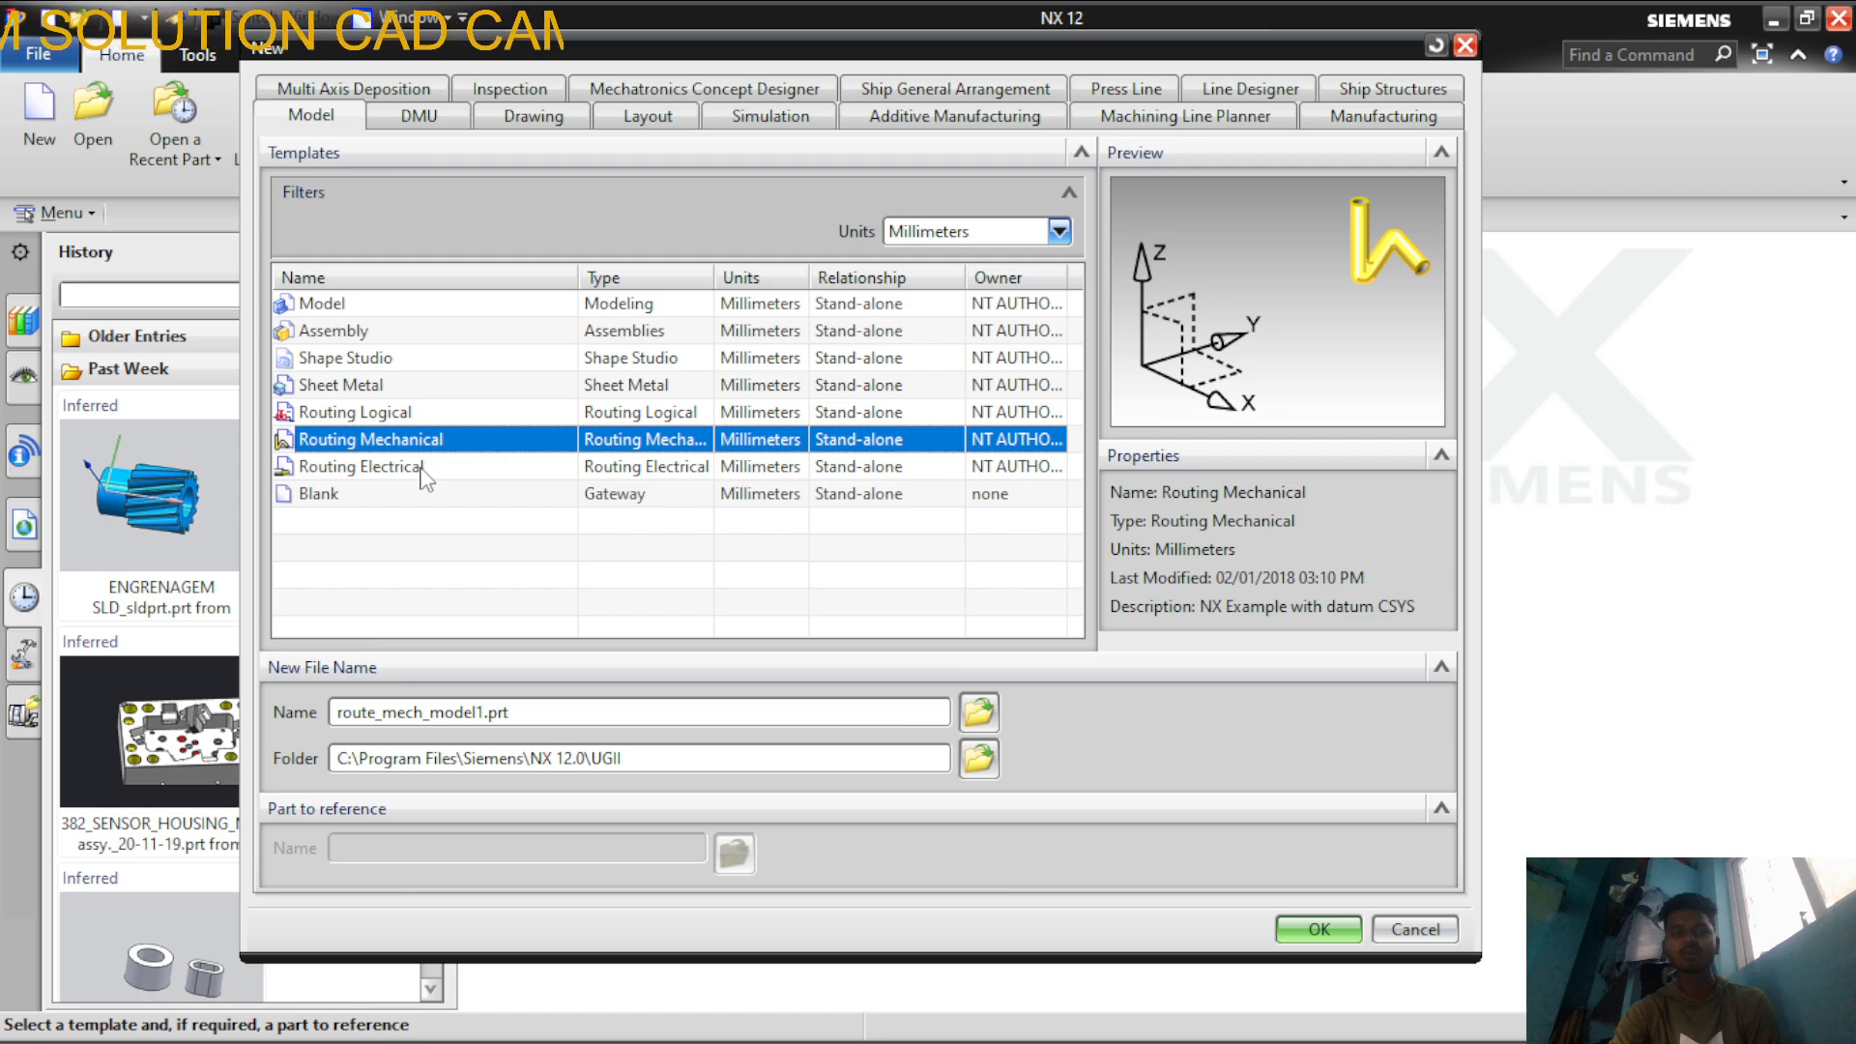
{"action": "left_click", "coordinate": [422, 468]}
{"action": "left_click", "coordinate": [412, 498]}
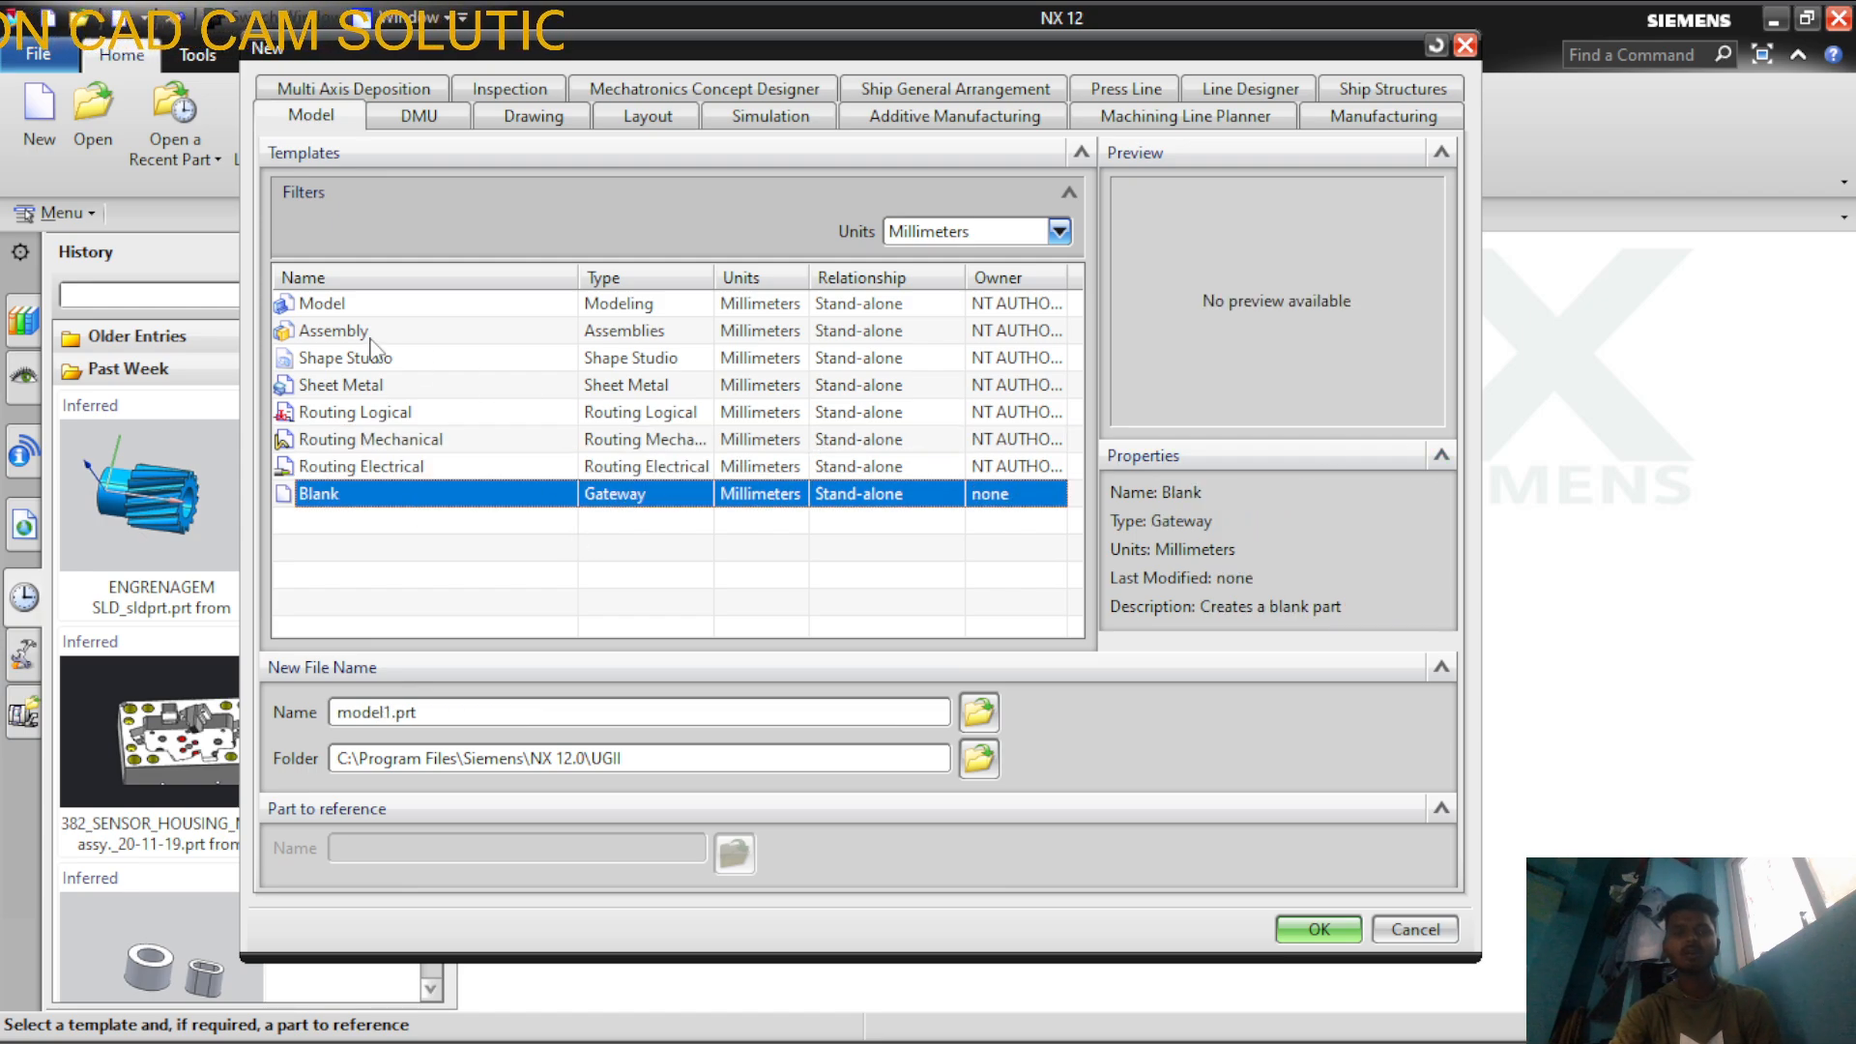
{"action": "left_click", "coordinate": [331, 306]}
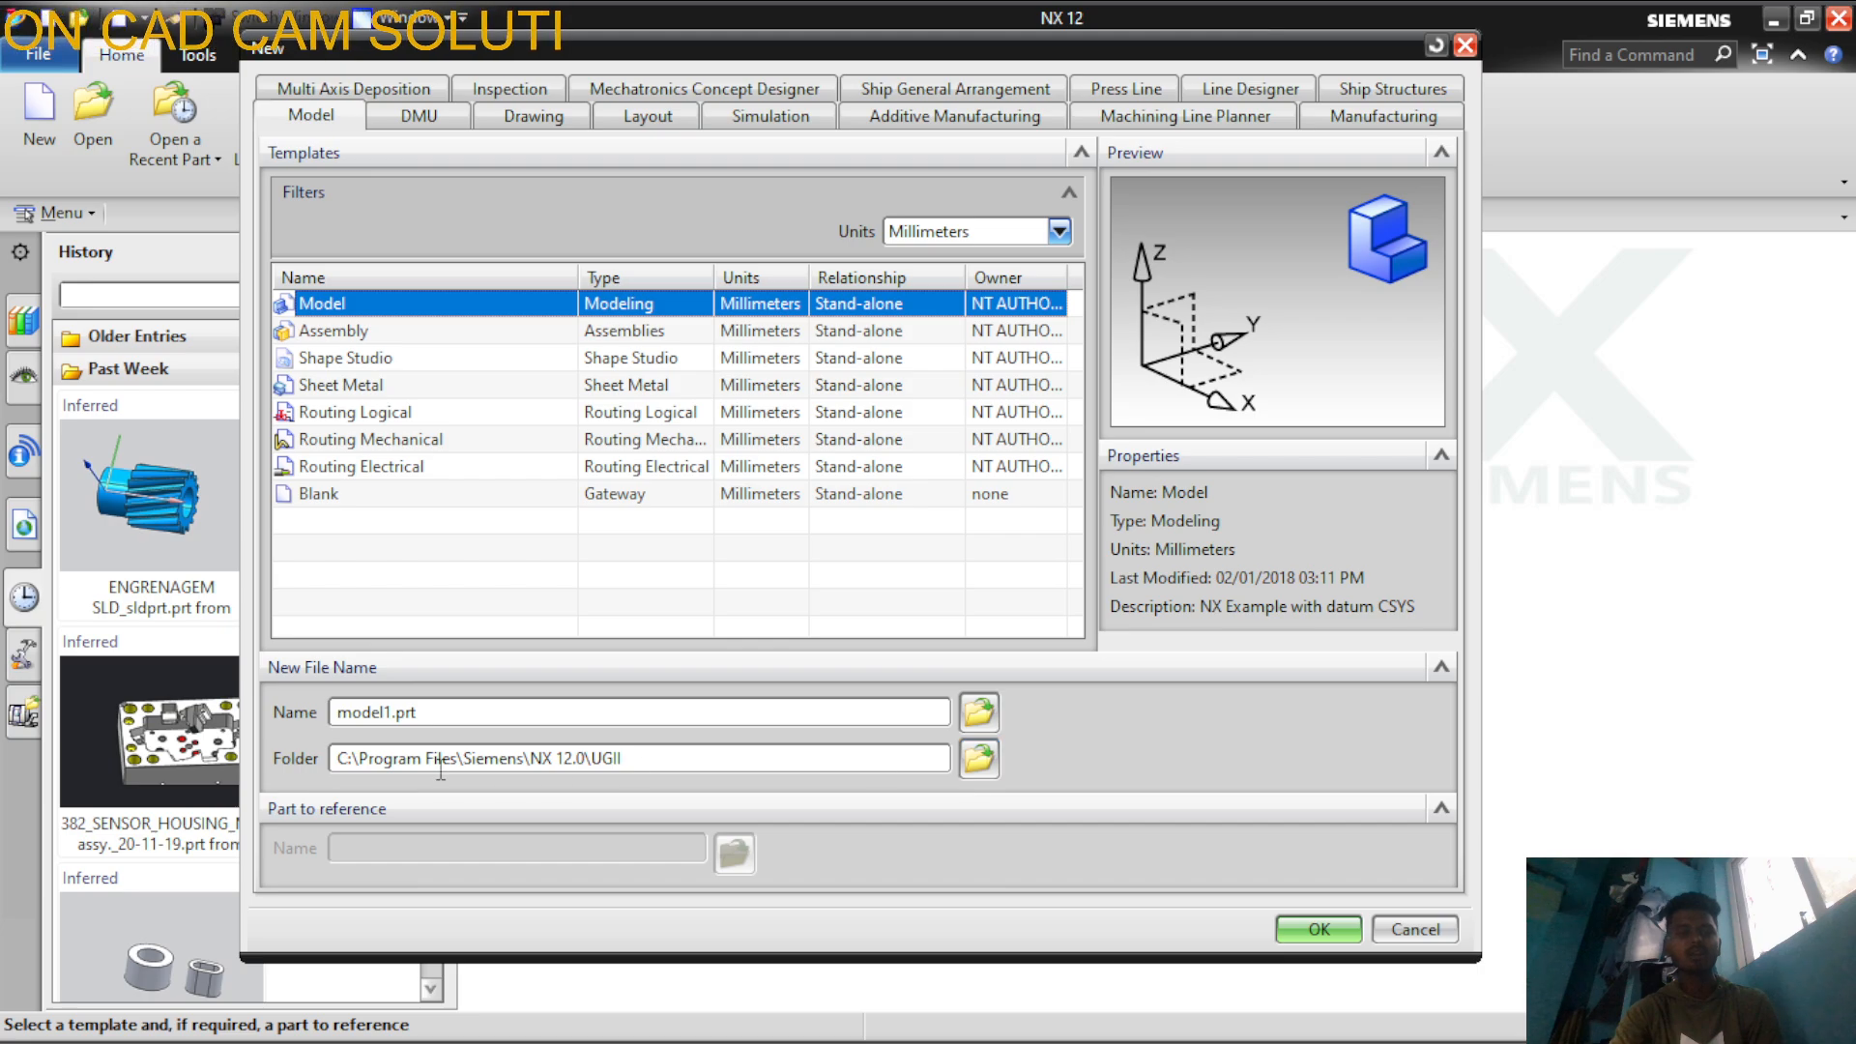
{"action": "left_click", "coordinate": [978, 760]}
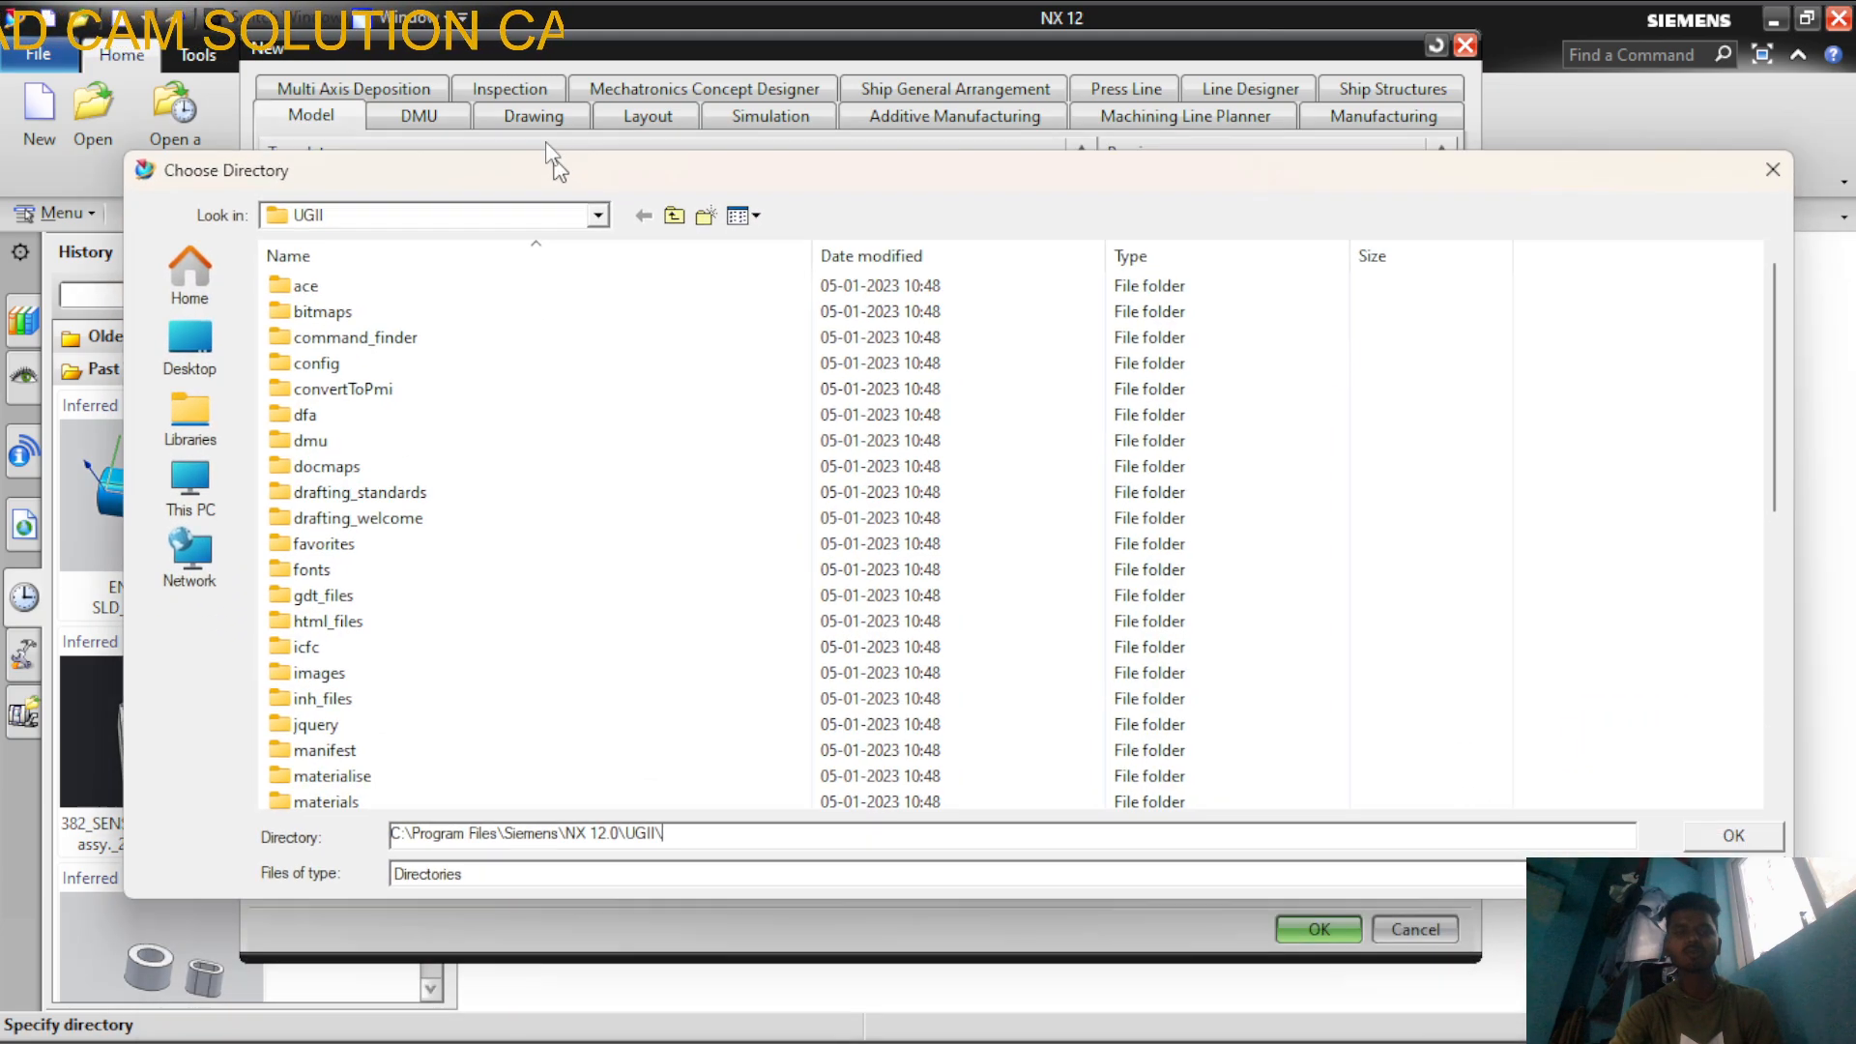
{"action": "left_click_drag", "start_coordinate": [556, 164], "coordinate": [497, 17]}
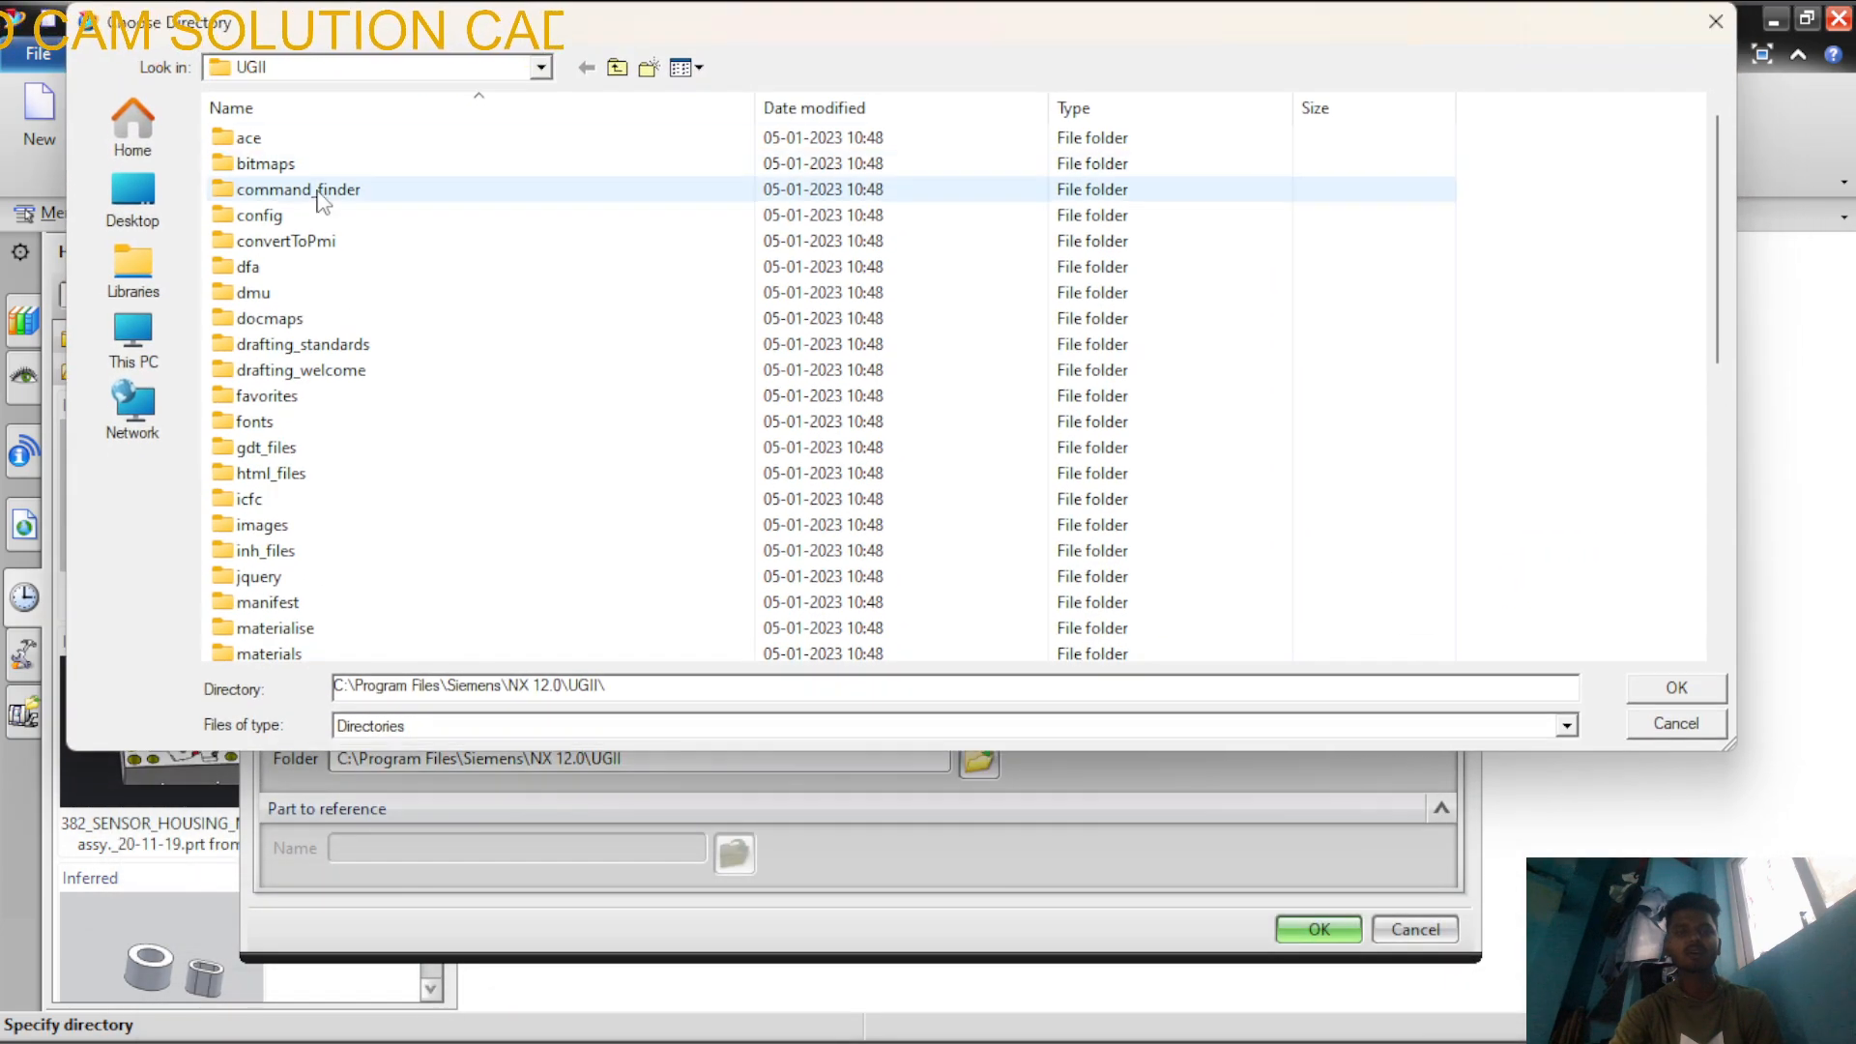
{"action": "left_click", "coordinate": [1673, 727]}
Name the new part file DAY-1
{"action": "double_click", "coordinate": [443, 713]}
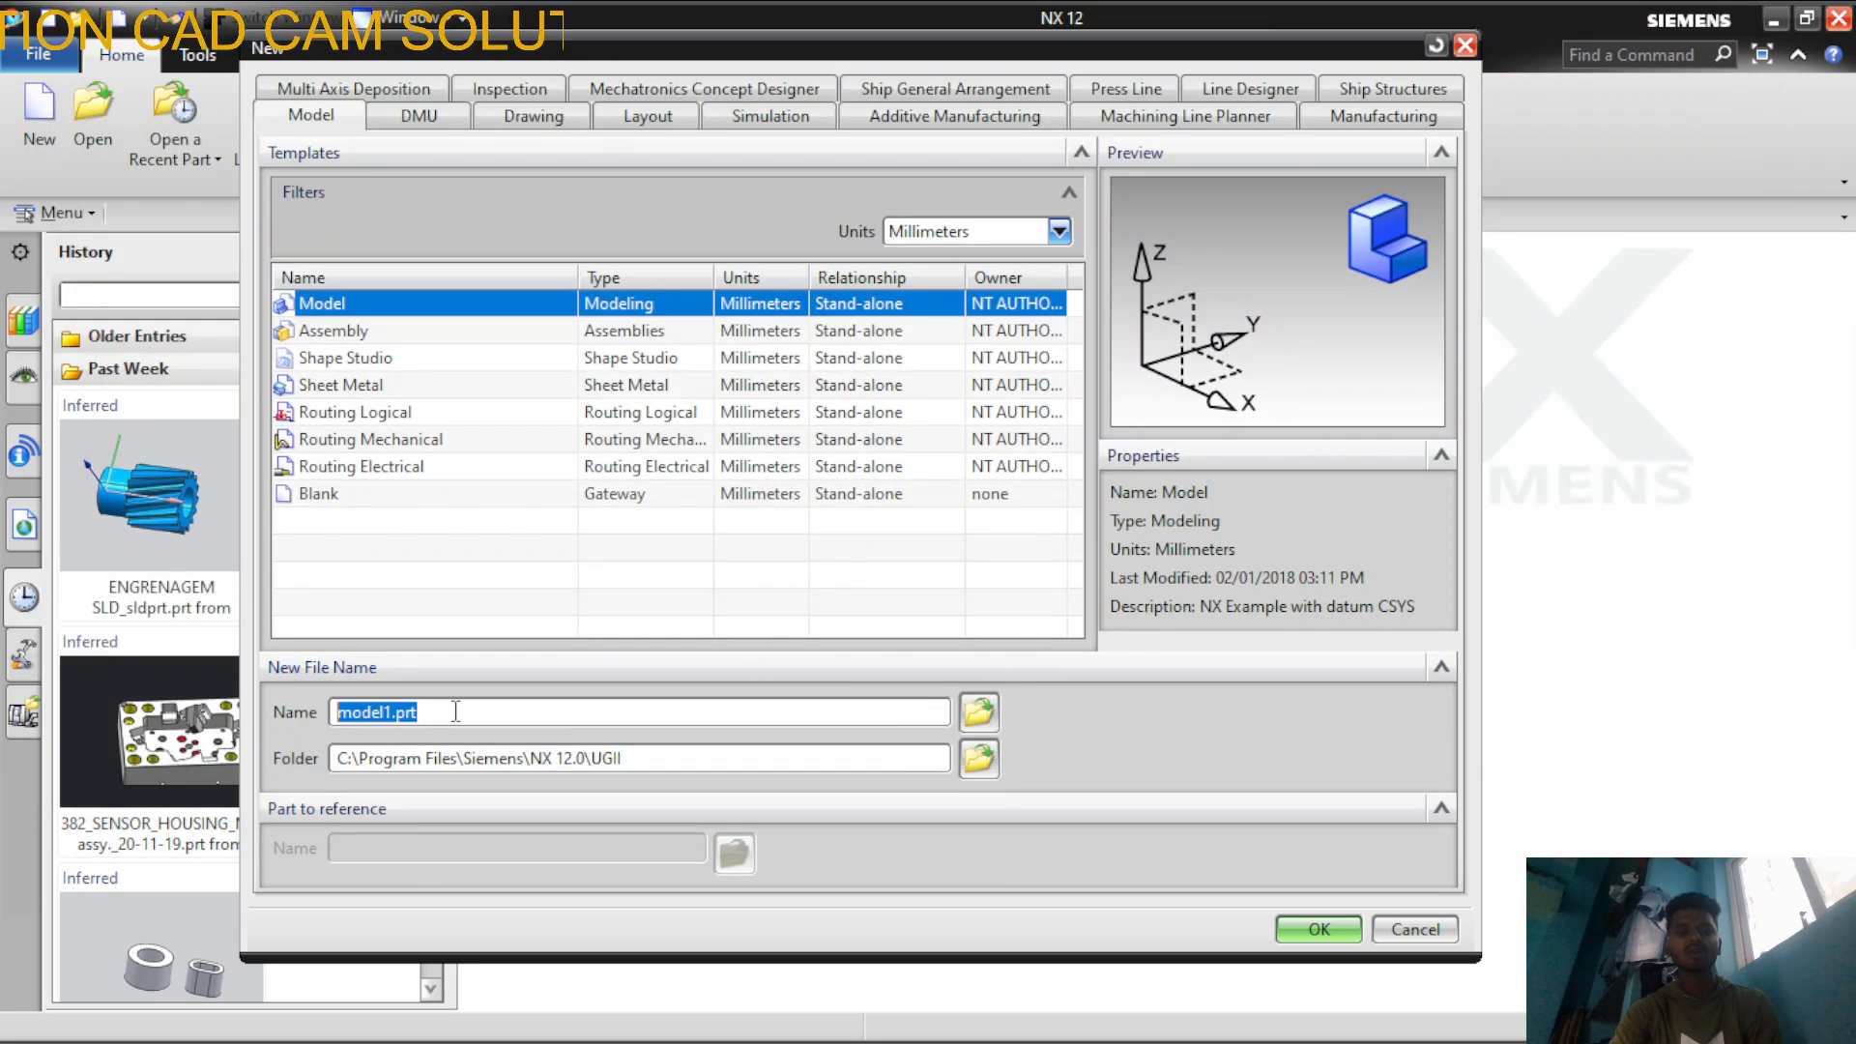
{"action": "left_click", "coordinate": [455, 711]}
{"action": "double_click", "coordinate": [448, 711]}
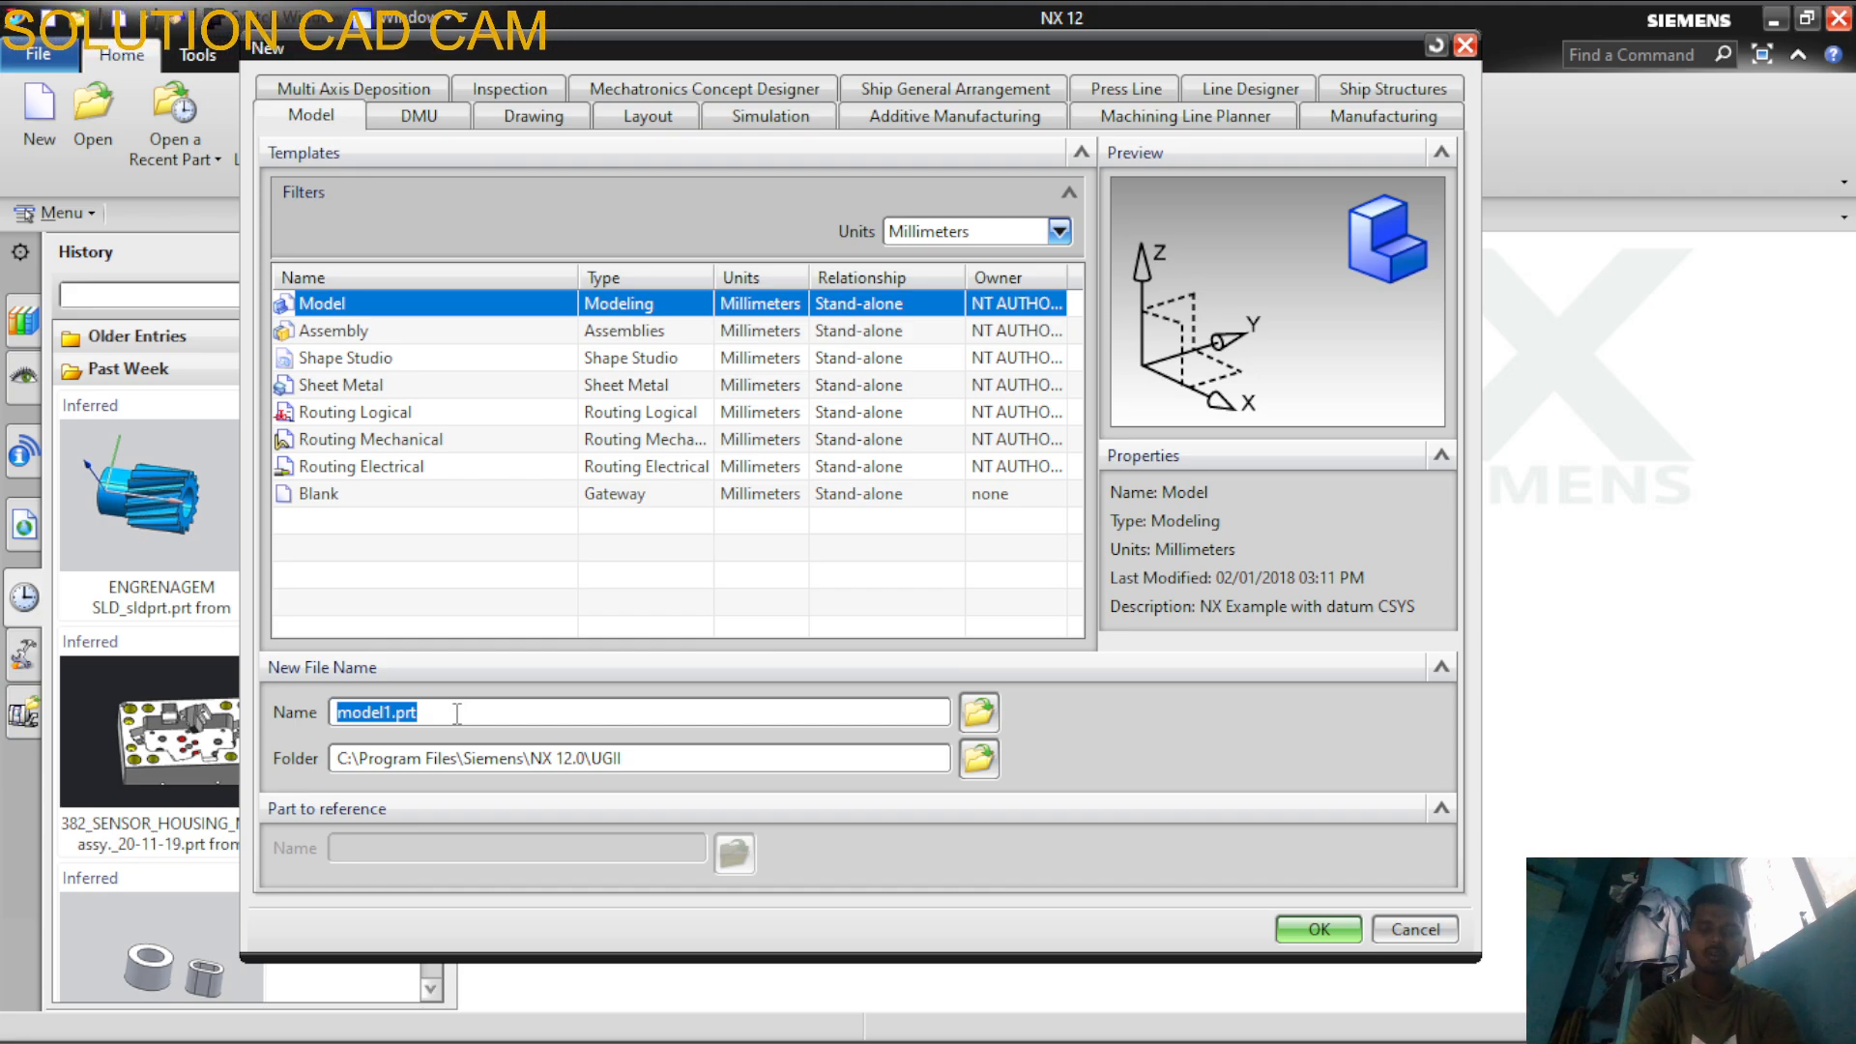
{"action": "type", "text": "d"}
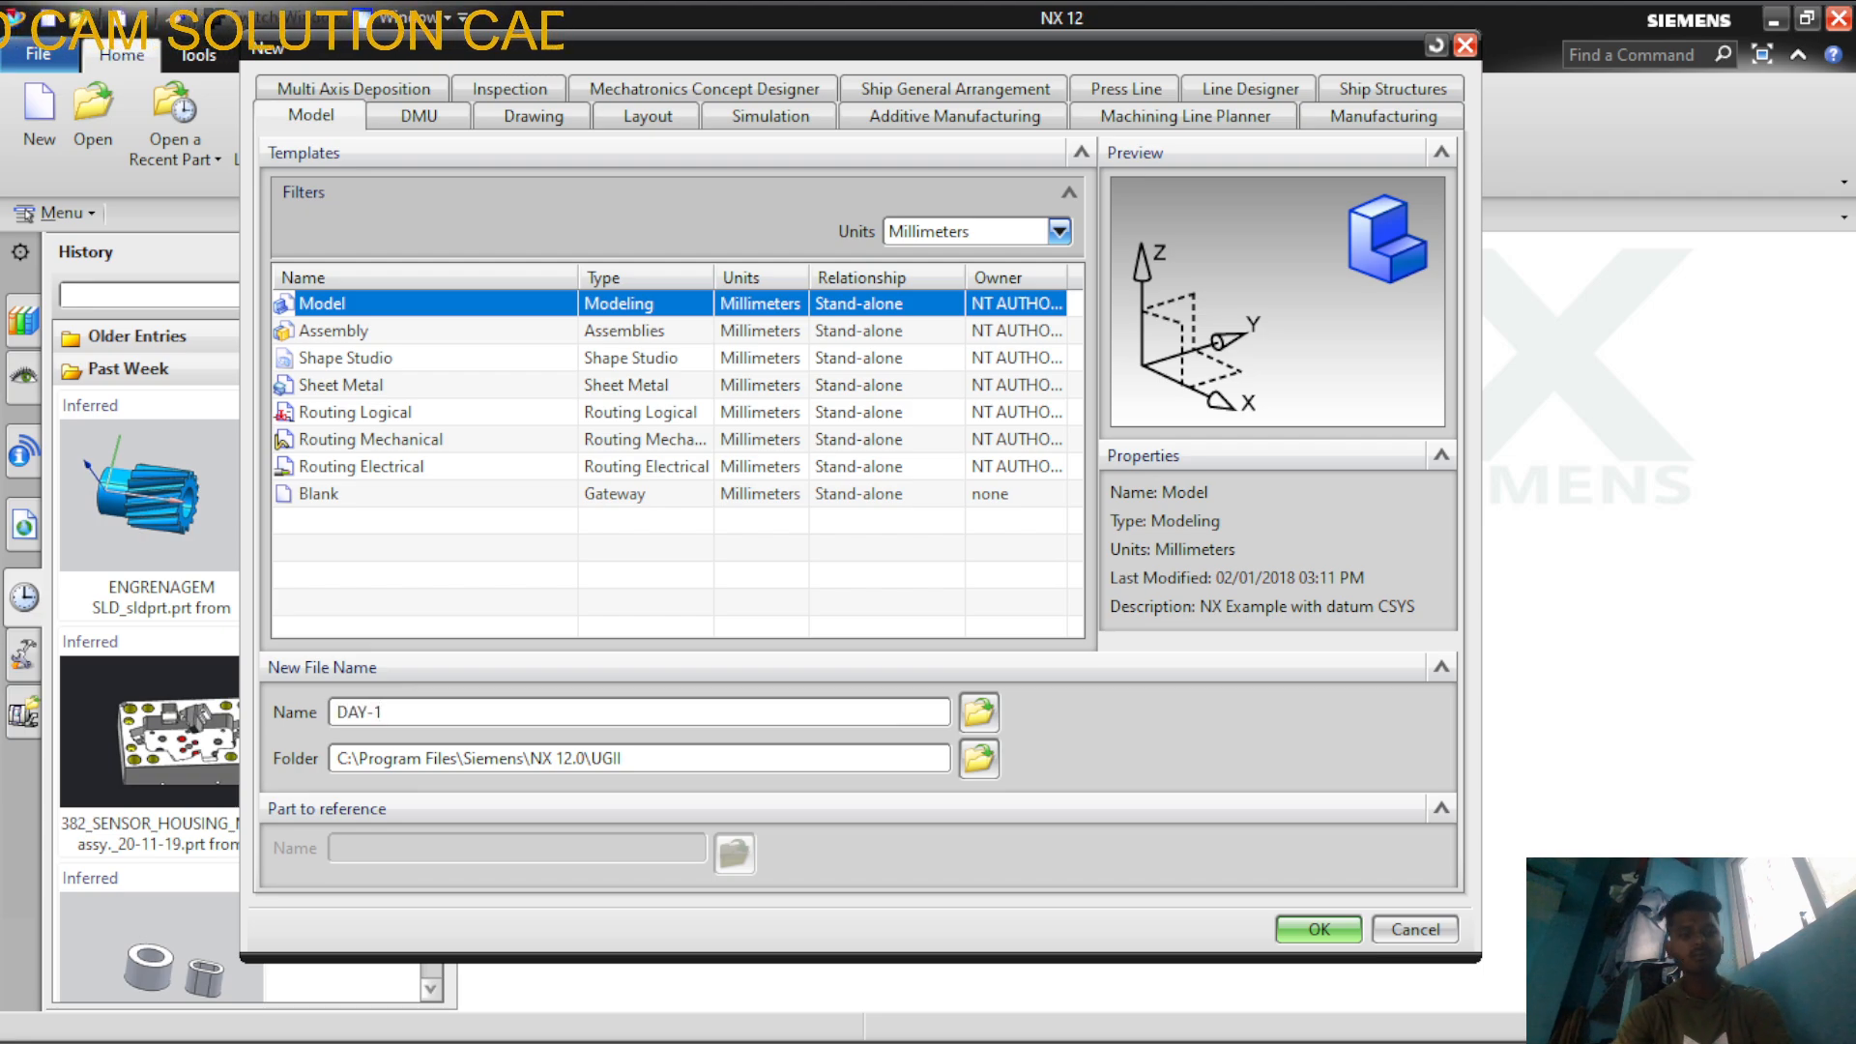
Create a new folder named NX CAD on the Desktop while choosing the part's save directory
{"action": "left_click", "coordinate": [978, 758]}
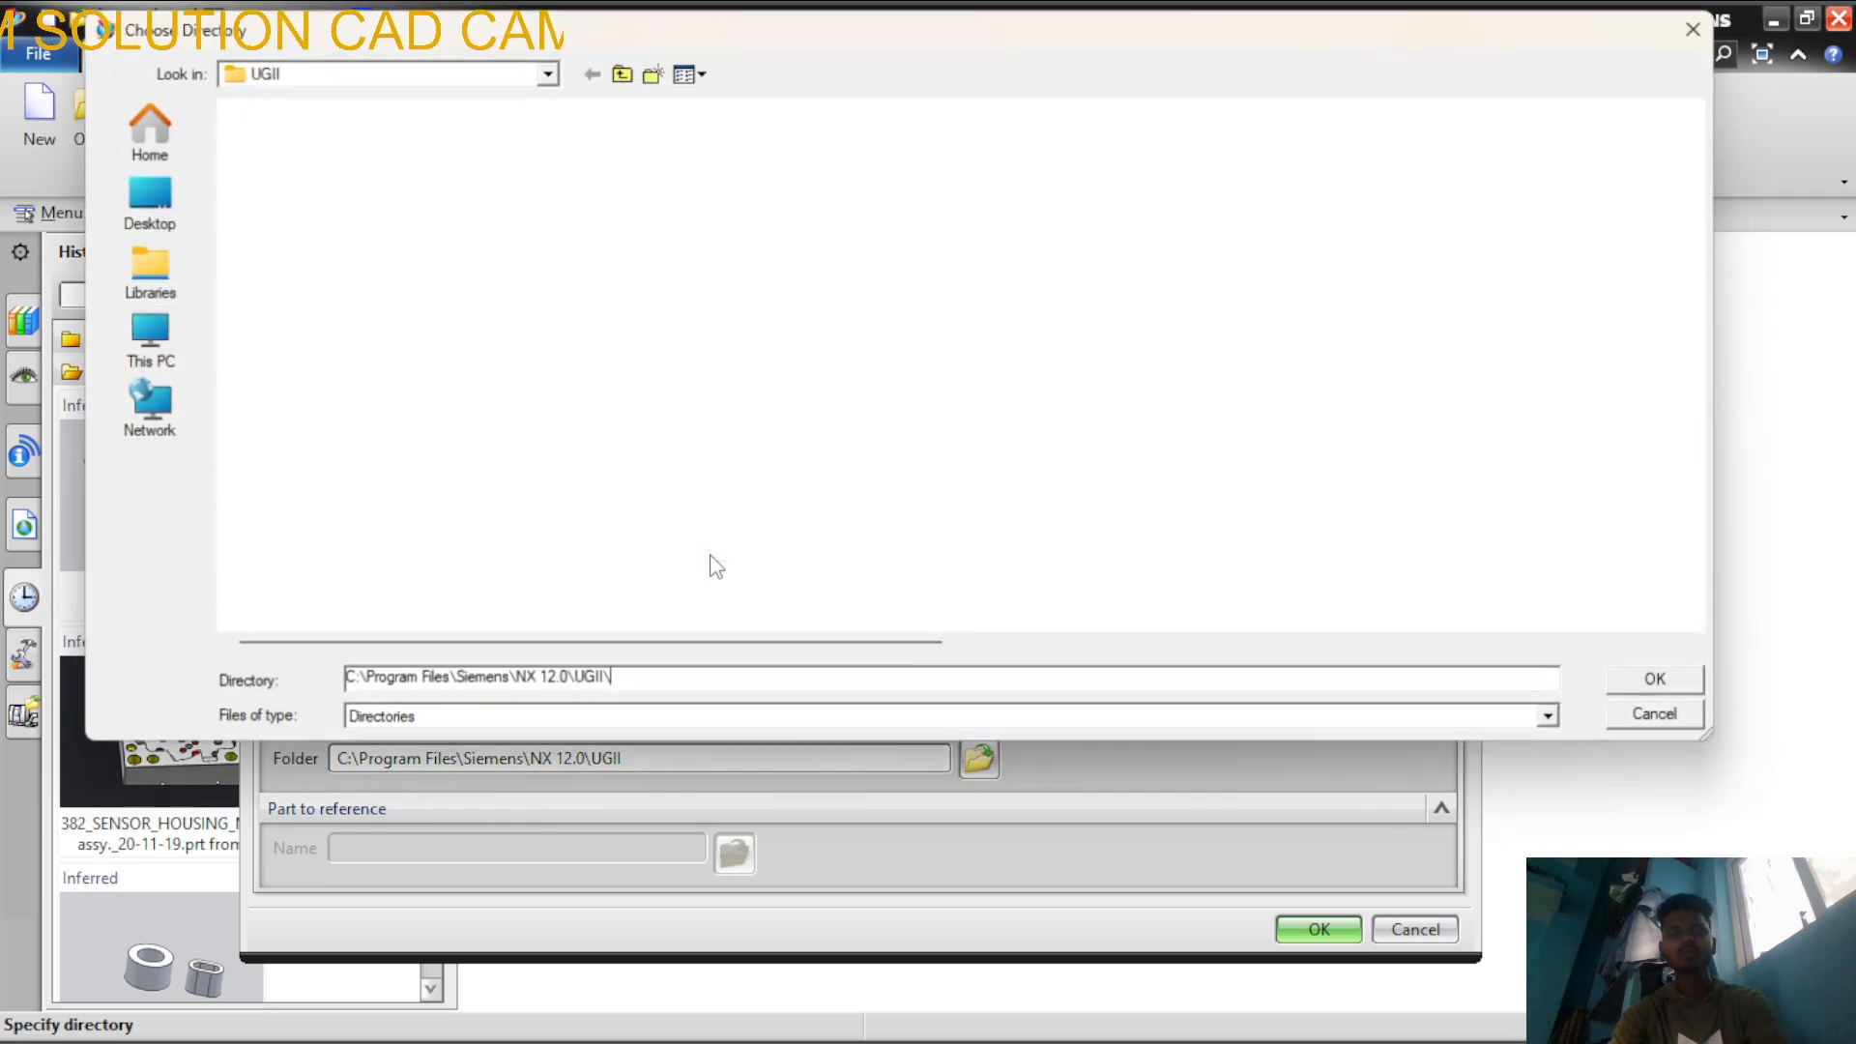
{"action": "left_click", "coordinate": [135, 203]}
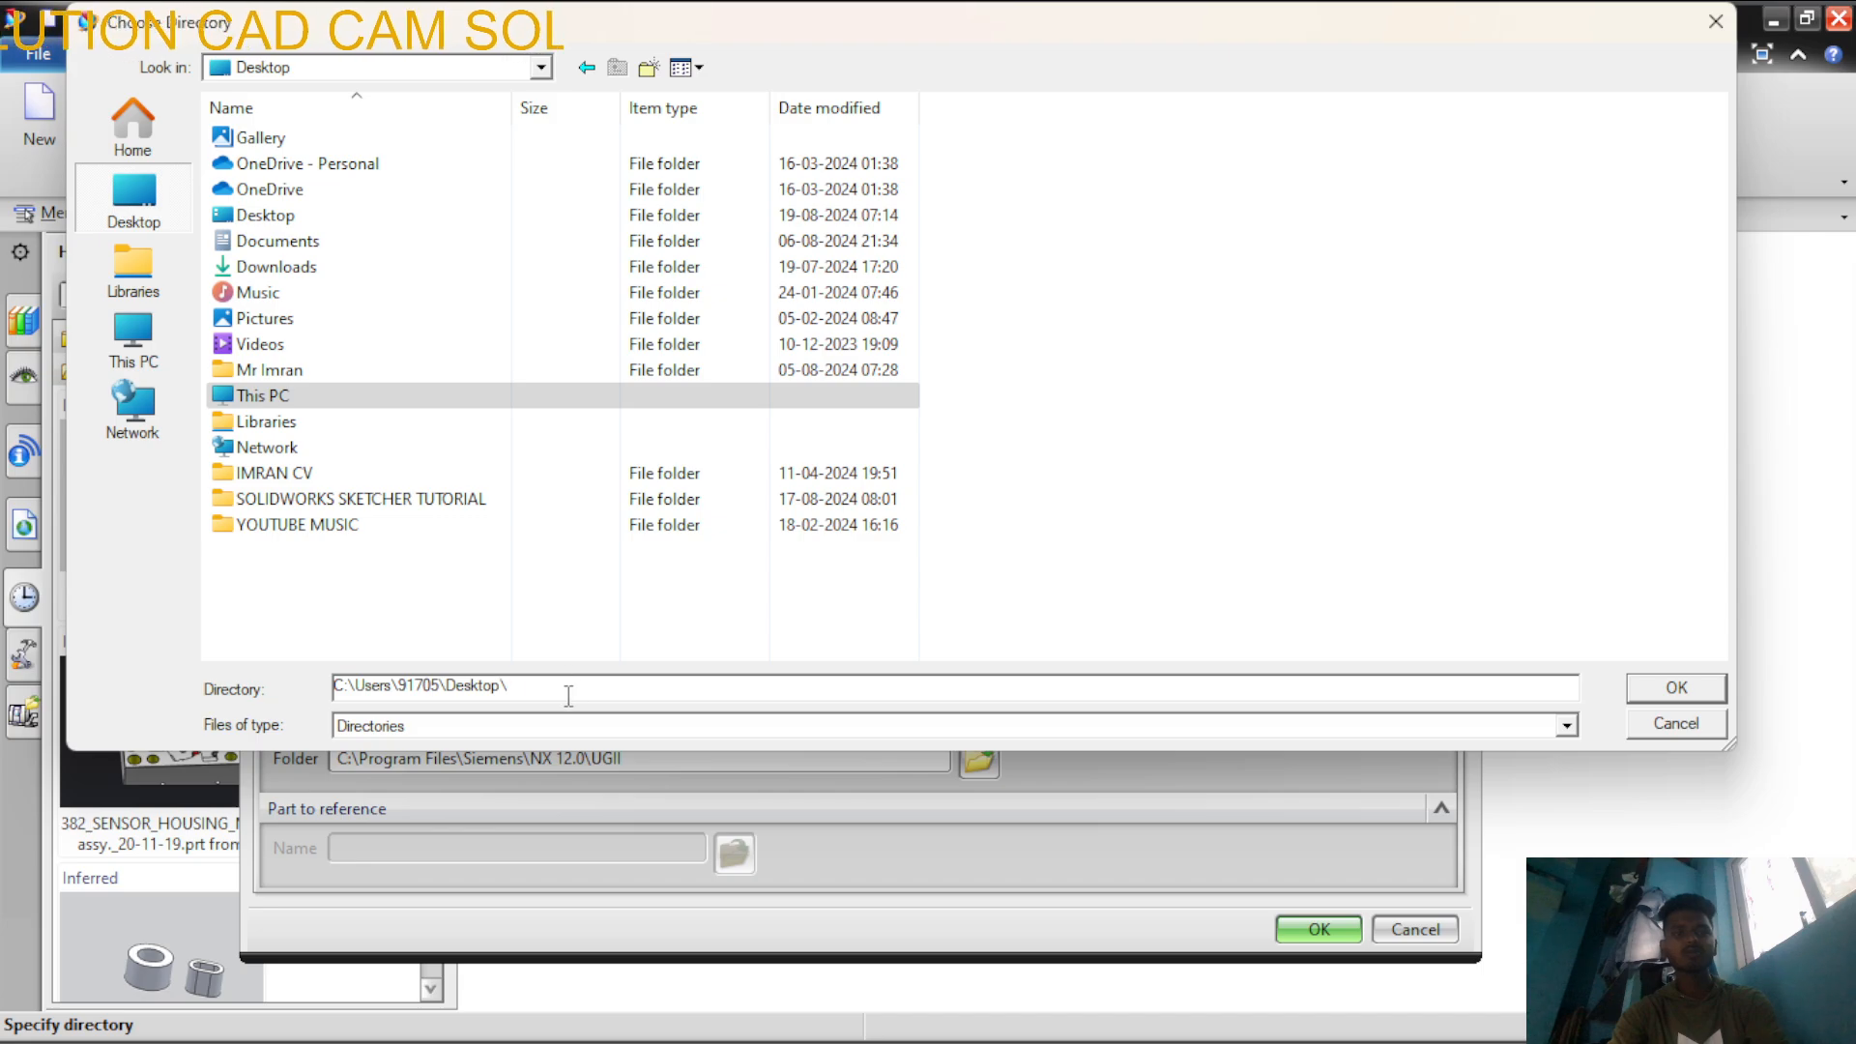
{"action": "right_click", "coordinate": [978, 645]}
{"action": "mouse_move", "coordinate": [1057, 823]}
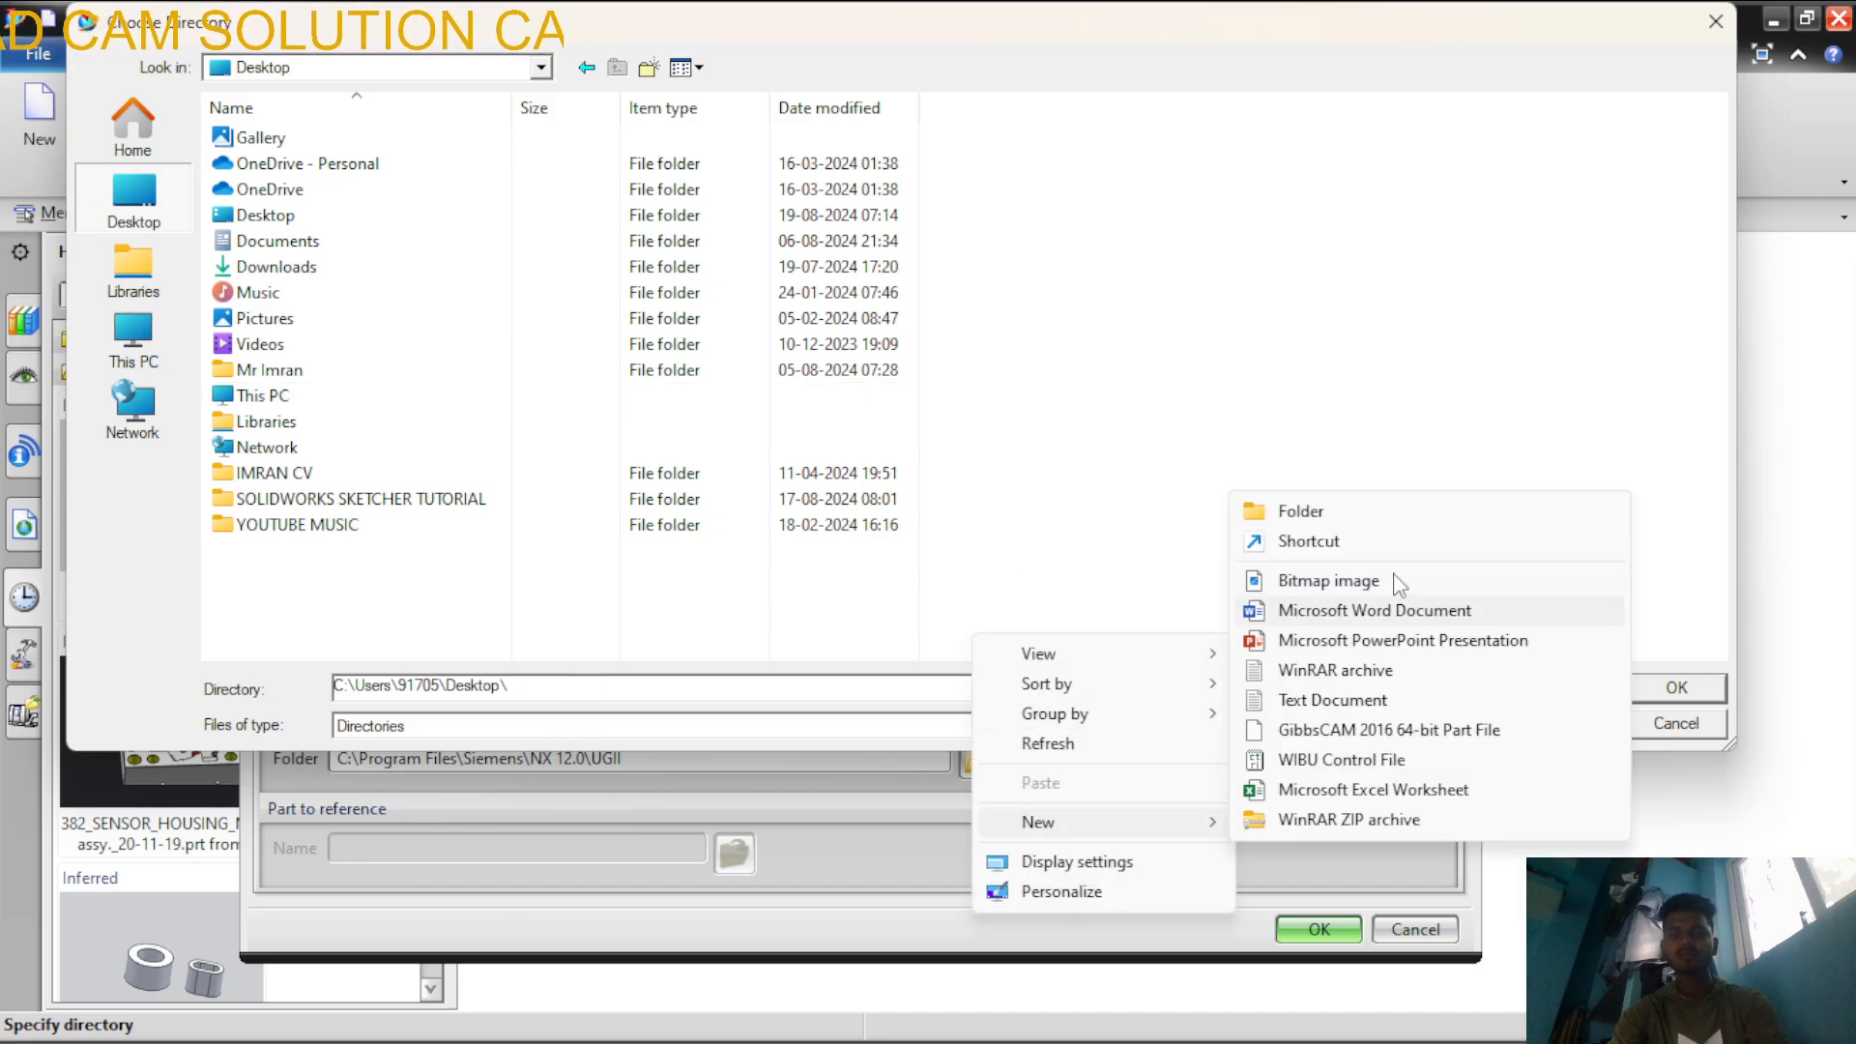
{"action": "left_click", "coordinate": [1298, 510]}
{"action": "type", "text": "NX "}
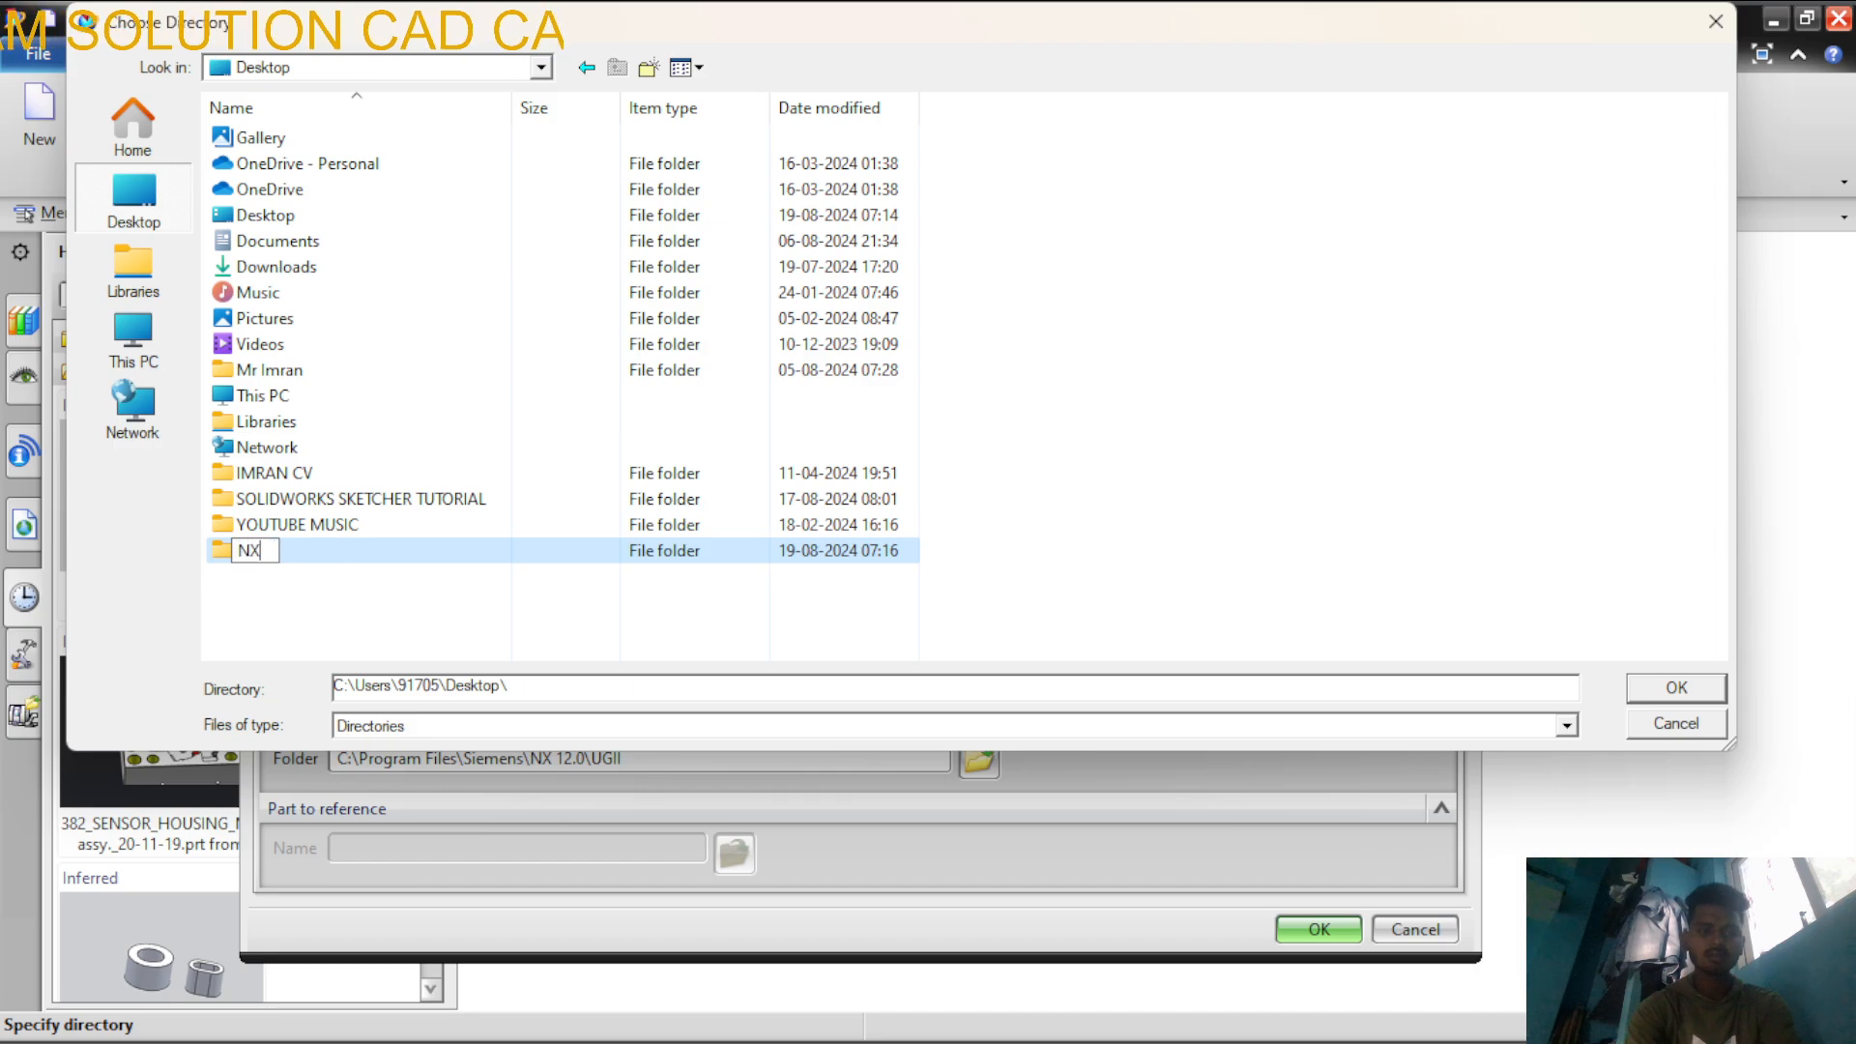
{"action": "type", "text": "CAD"}
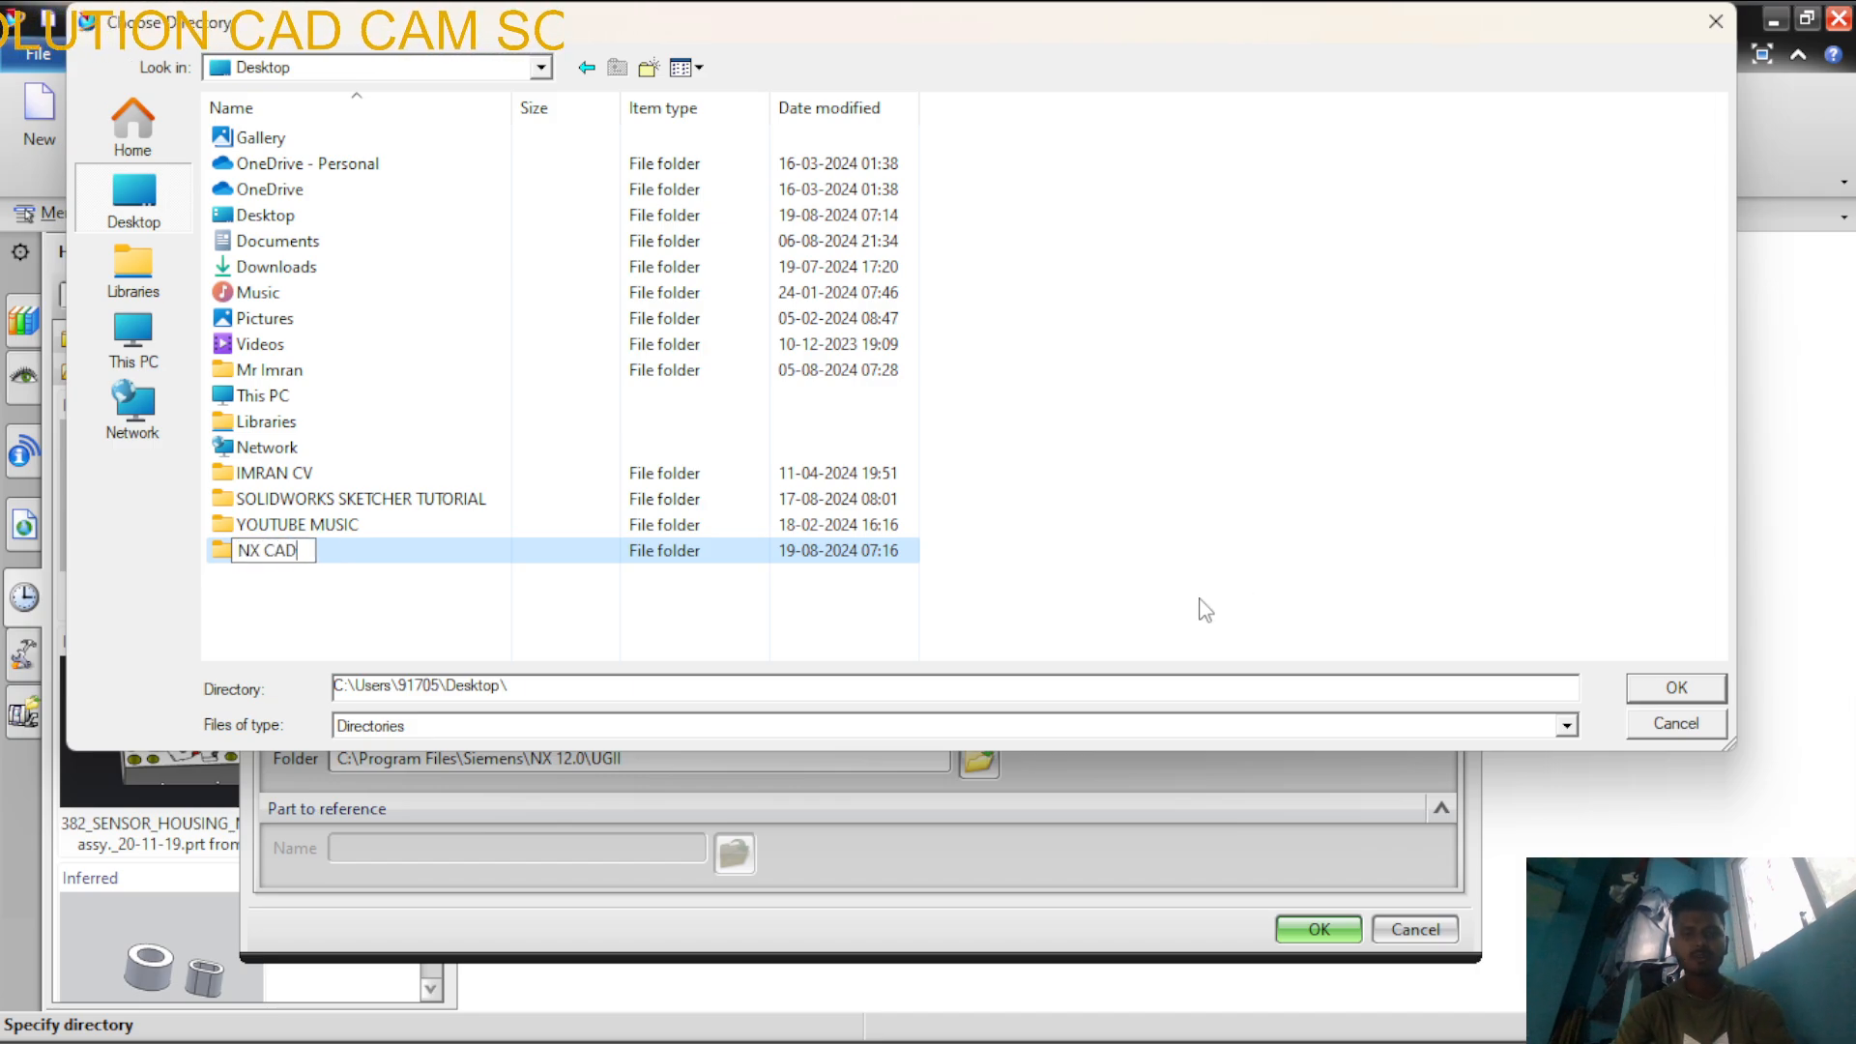
{"action": "key", "text": "Return"}
Set the NX CAD folder as the save location and create the new part
{"action": "double_click", "coordinate": [302, 559]}
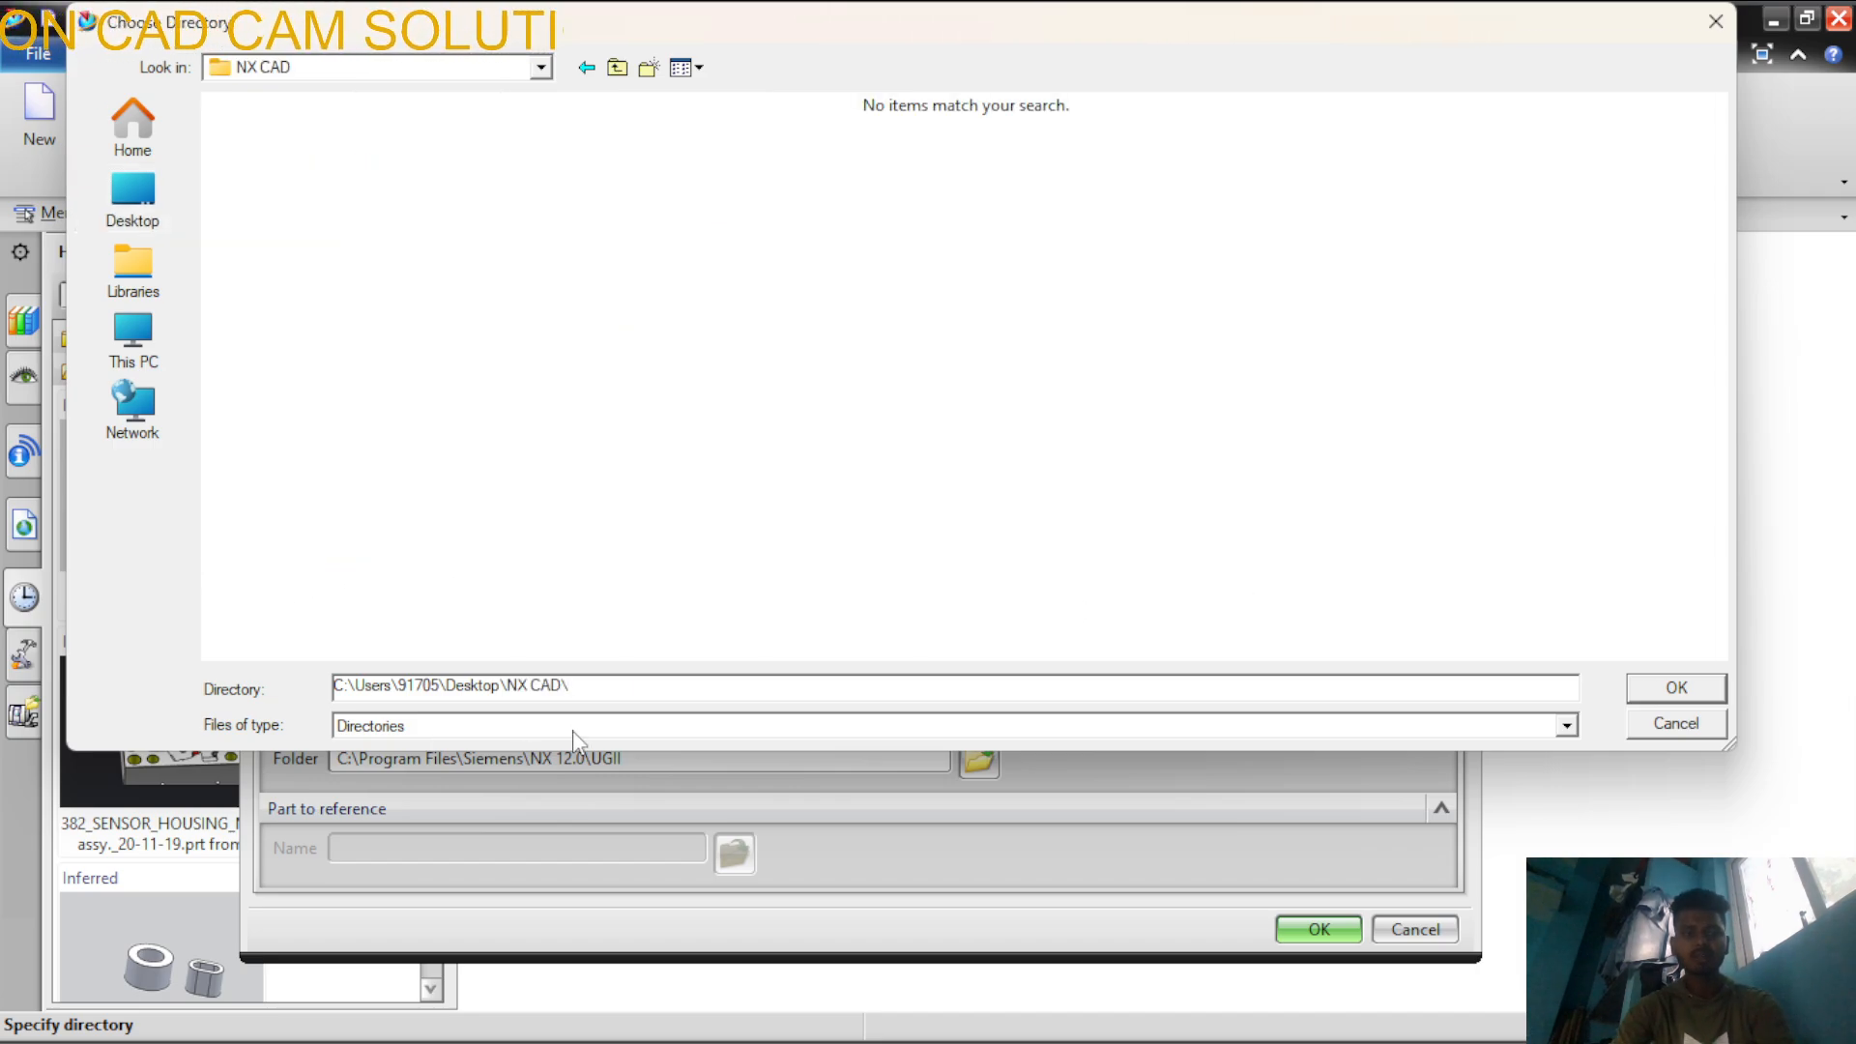
{"action": "left_click", "coordinate": [1681, 699]}
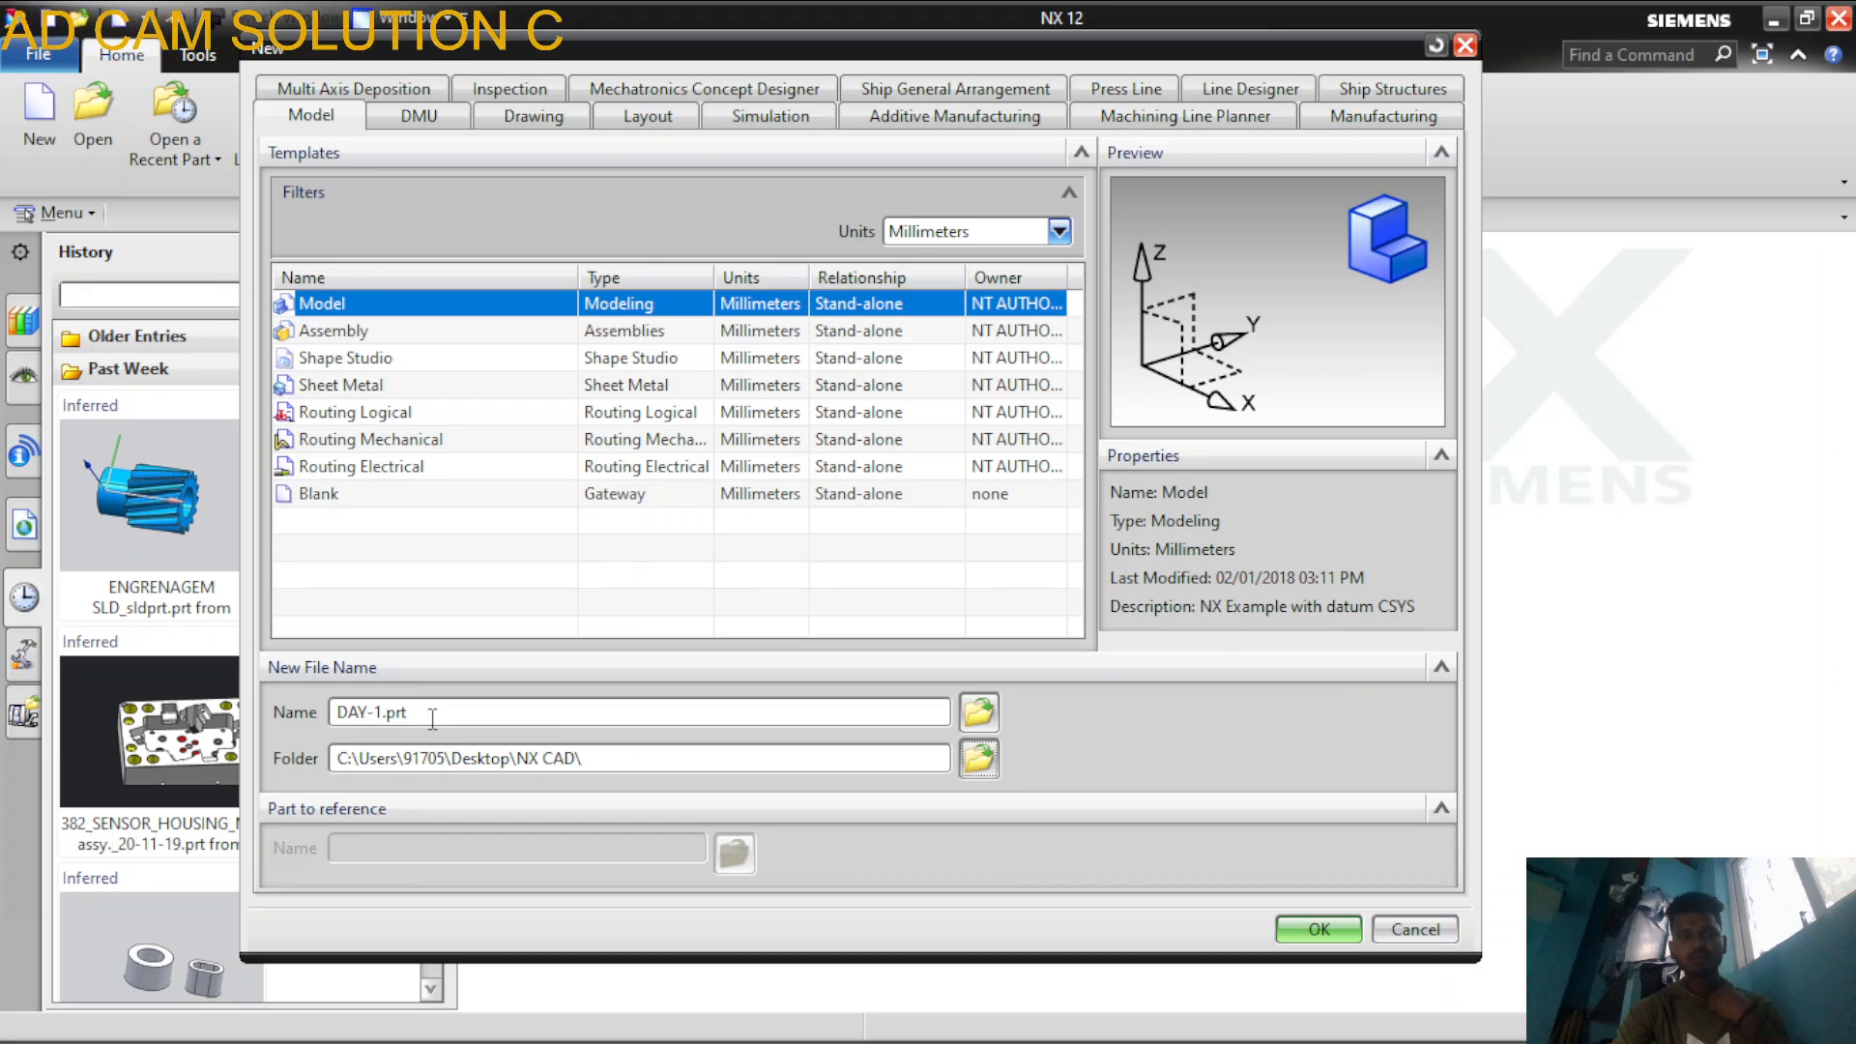
{"action": "left_click", "coordinate": [1320, 930]}
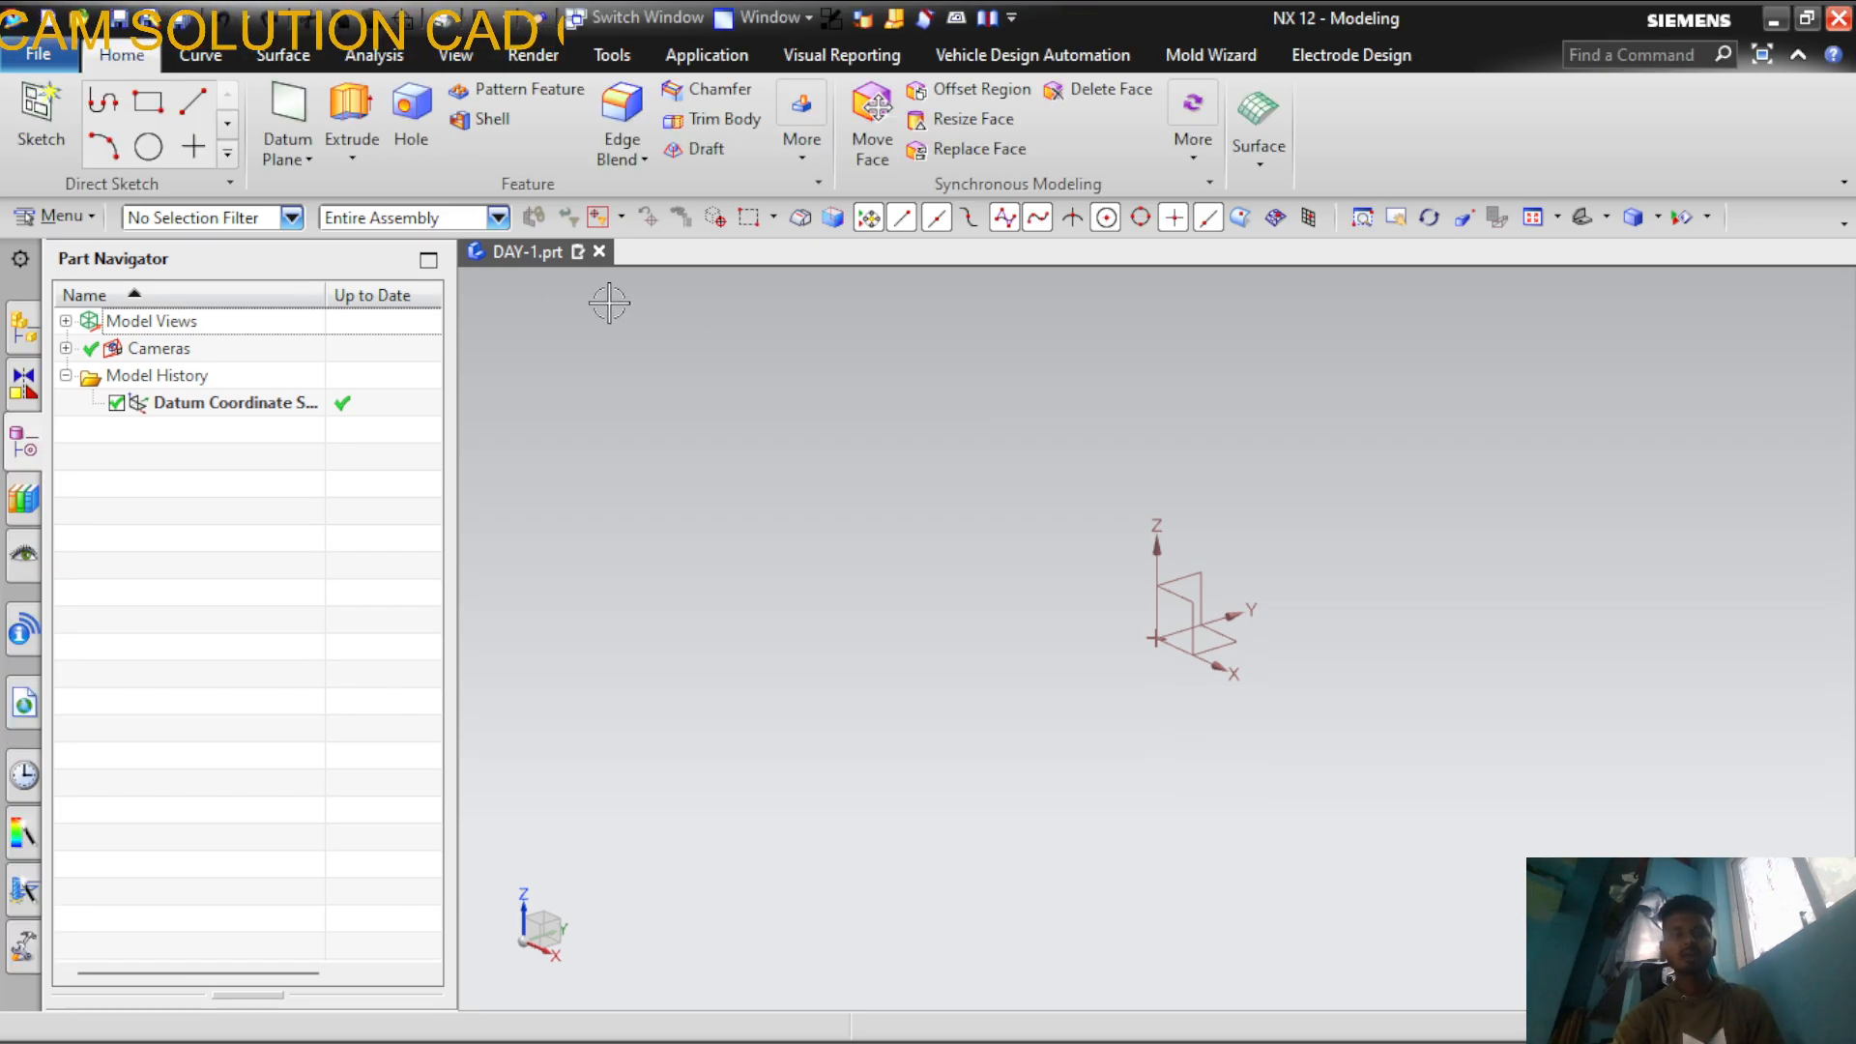
{"action": "left_click_drag", "start_coordinate": [483, 281], "coordinate": [1798, 966]}
{"action": "key", "text": "Escape"}
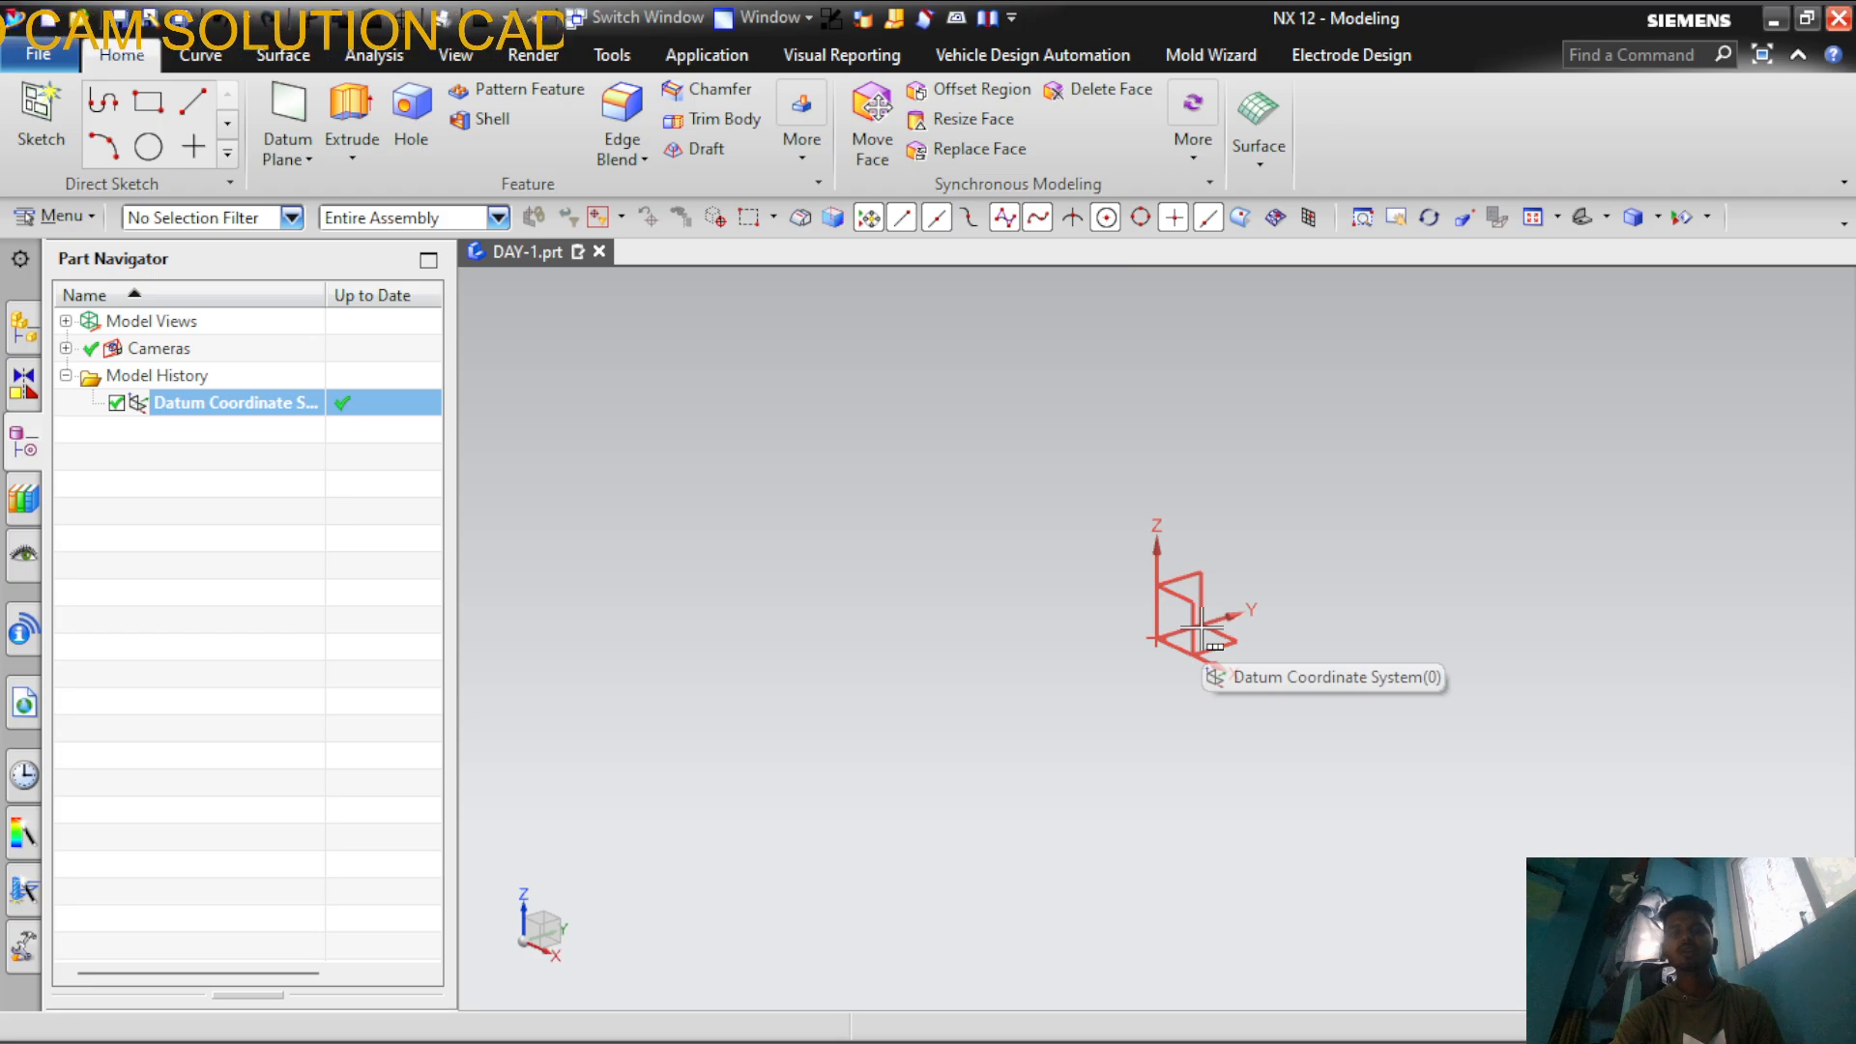
{"action": "middle_click_drag", "start_coordinate": [1085, 571], "coordinate": [1118, 609]}
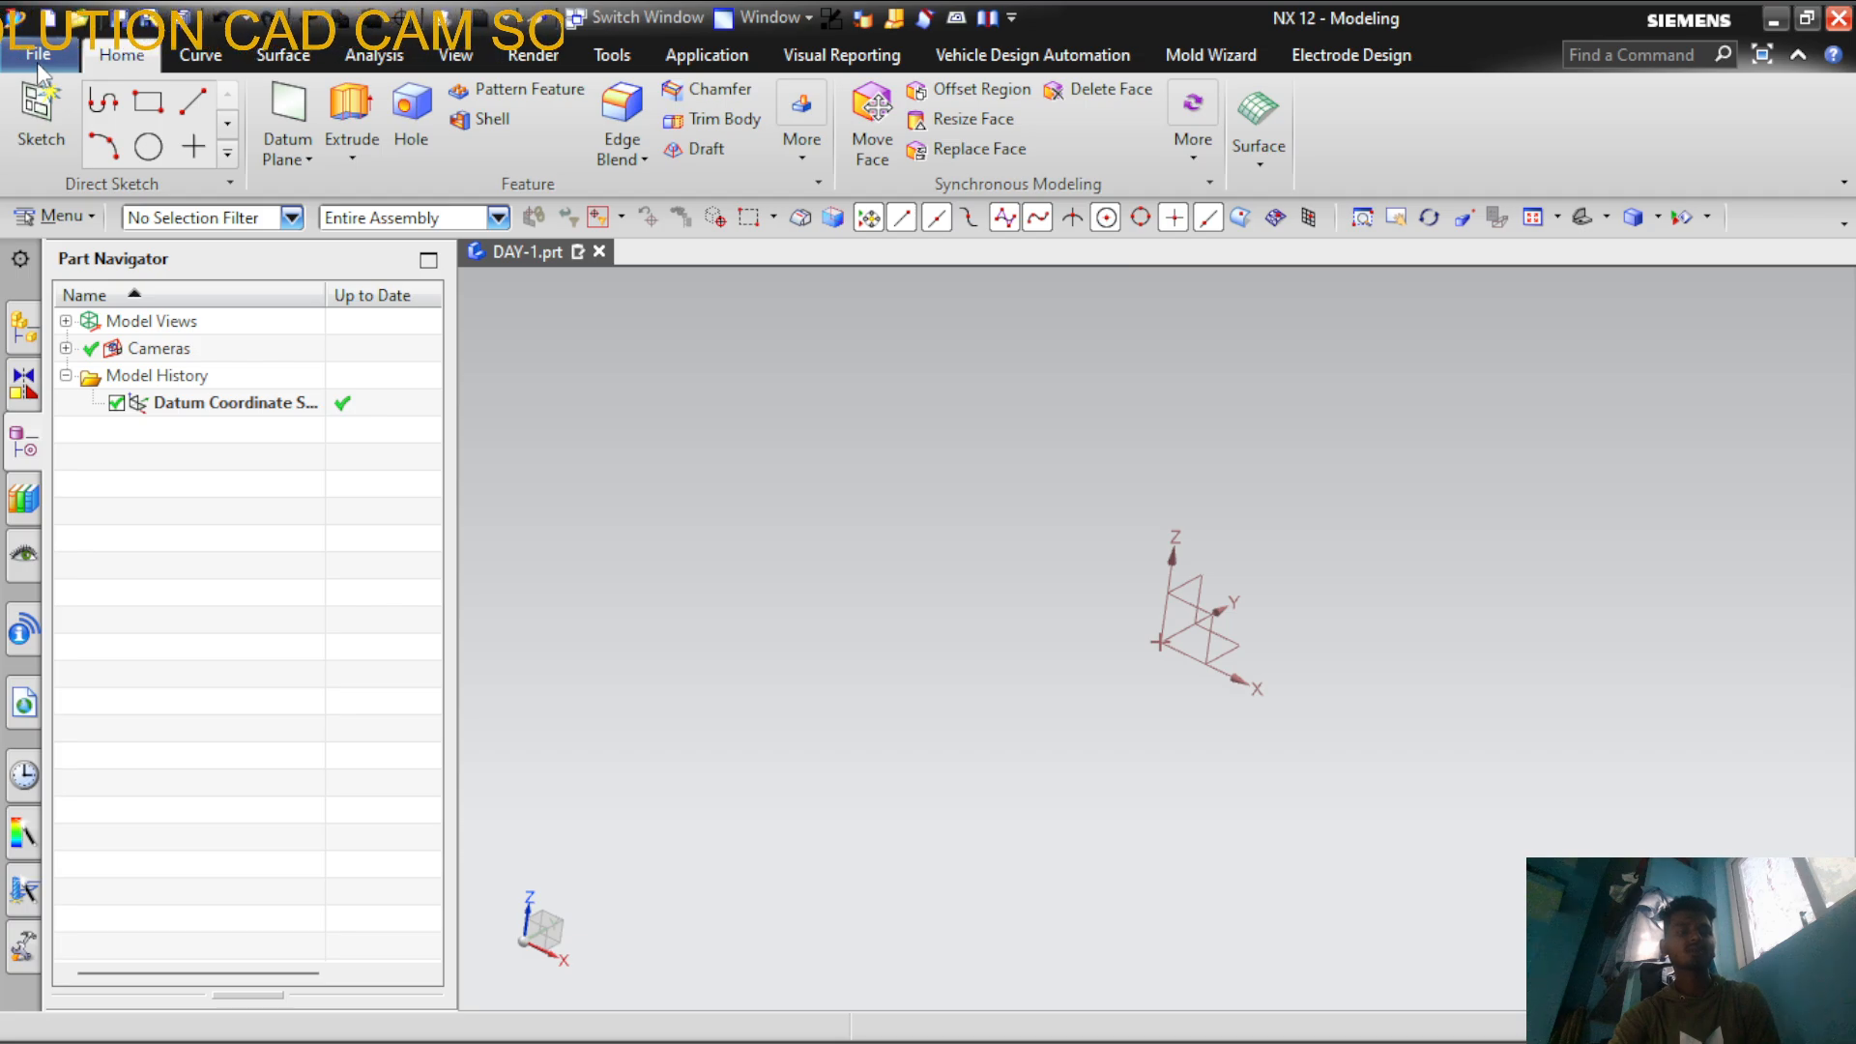
Examine the Curve, Surface, Analysis, View and Render command sets and the list of available ribbon tabs, ending on Home
{"action": "left_click", "coordinate": [200, 55]}
{"action": "left_click", "coordinate": [283, 55]}
{"action": "left_click", "coordinate": [374, 55]}
{"action": "left_click", "coordinate": [456, 55]}
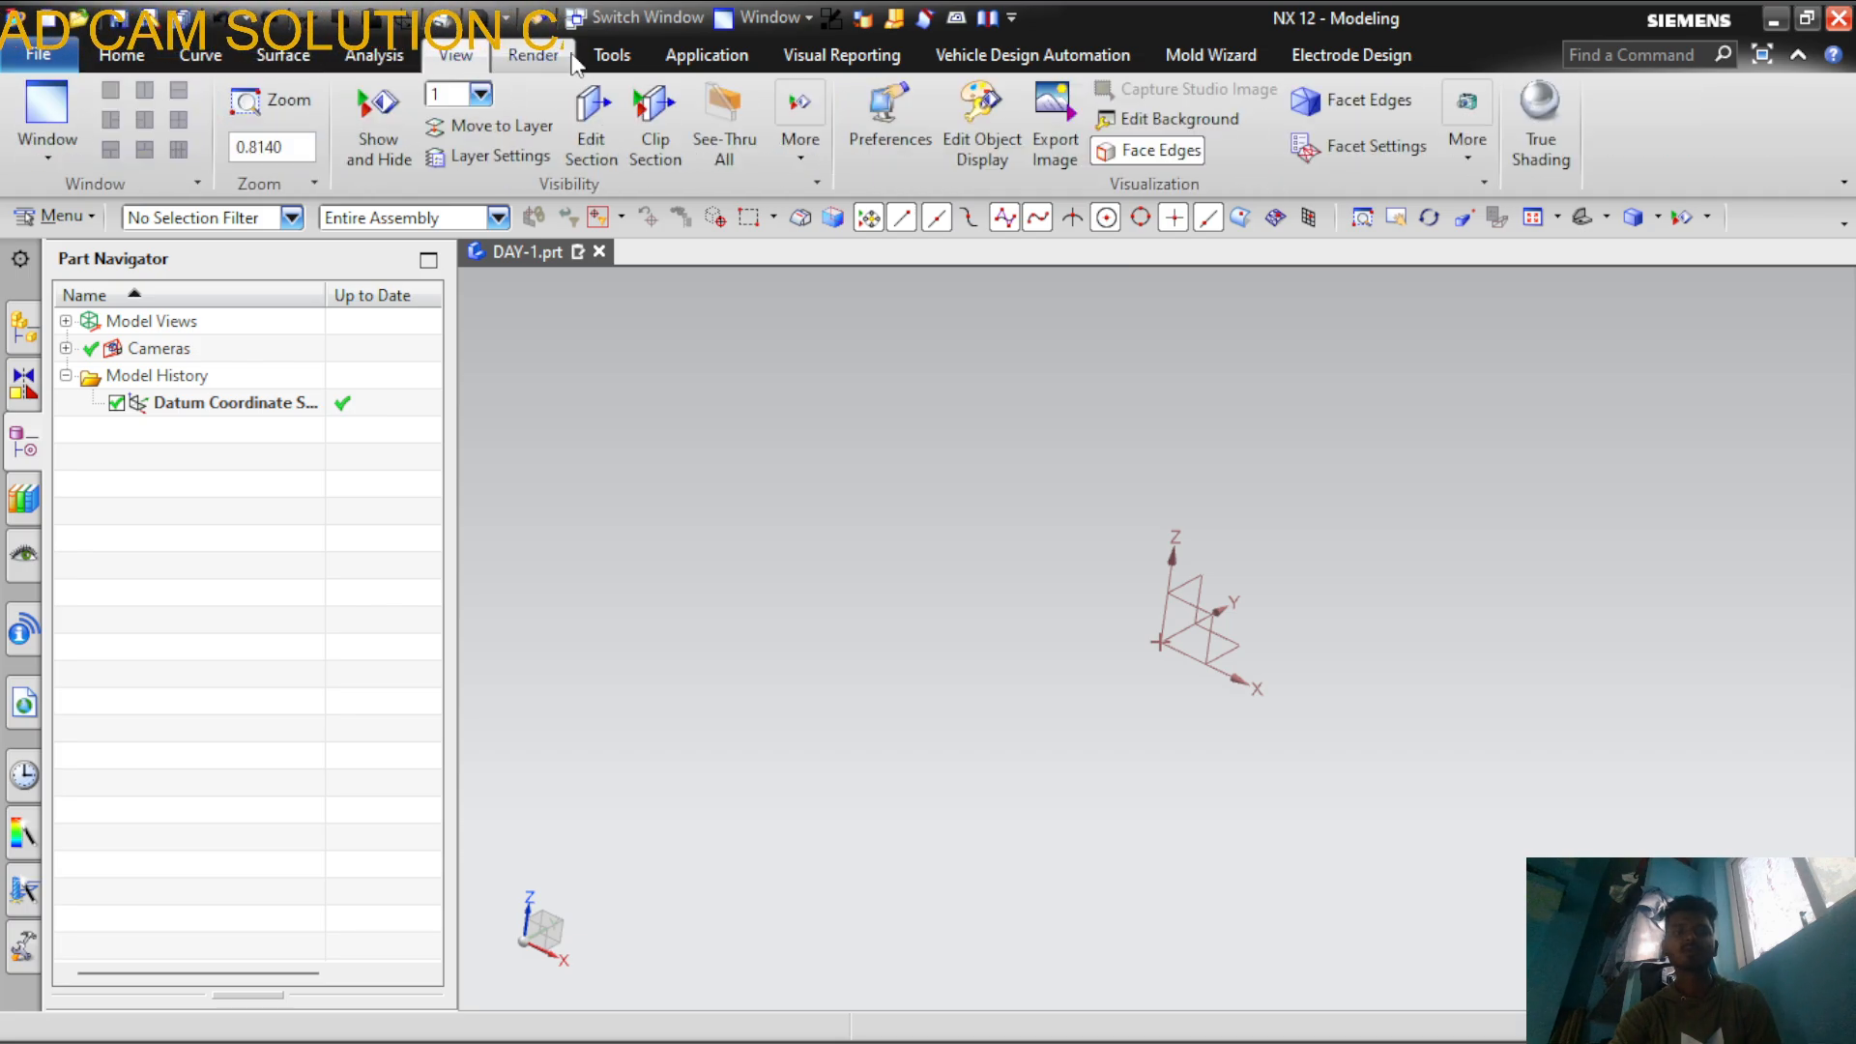
{"action": "left_click", "coordinate": [570, 58]}
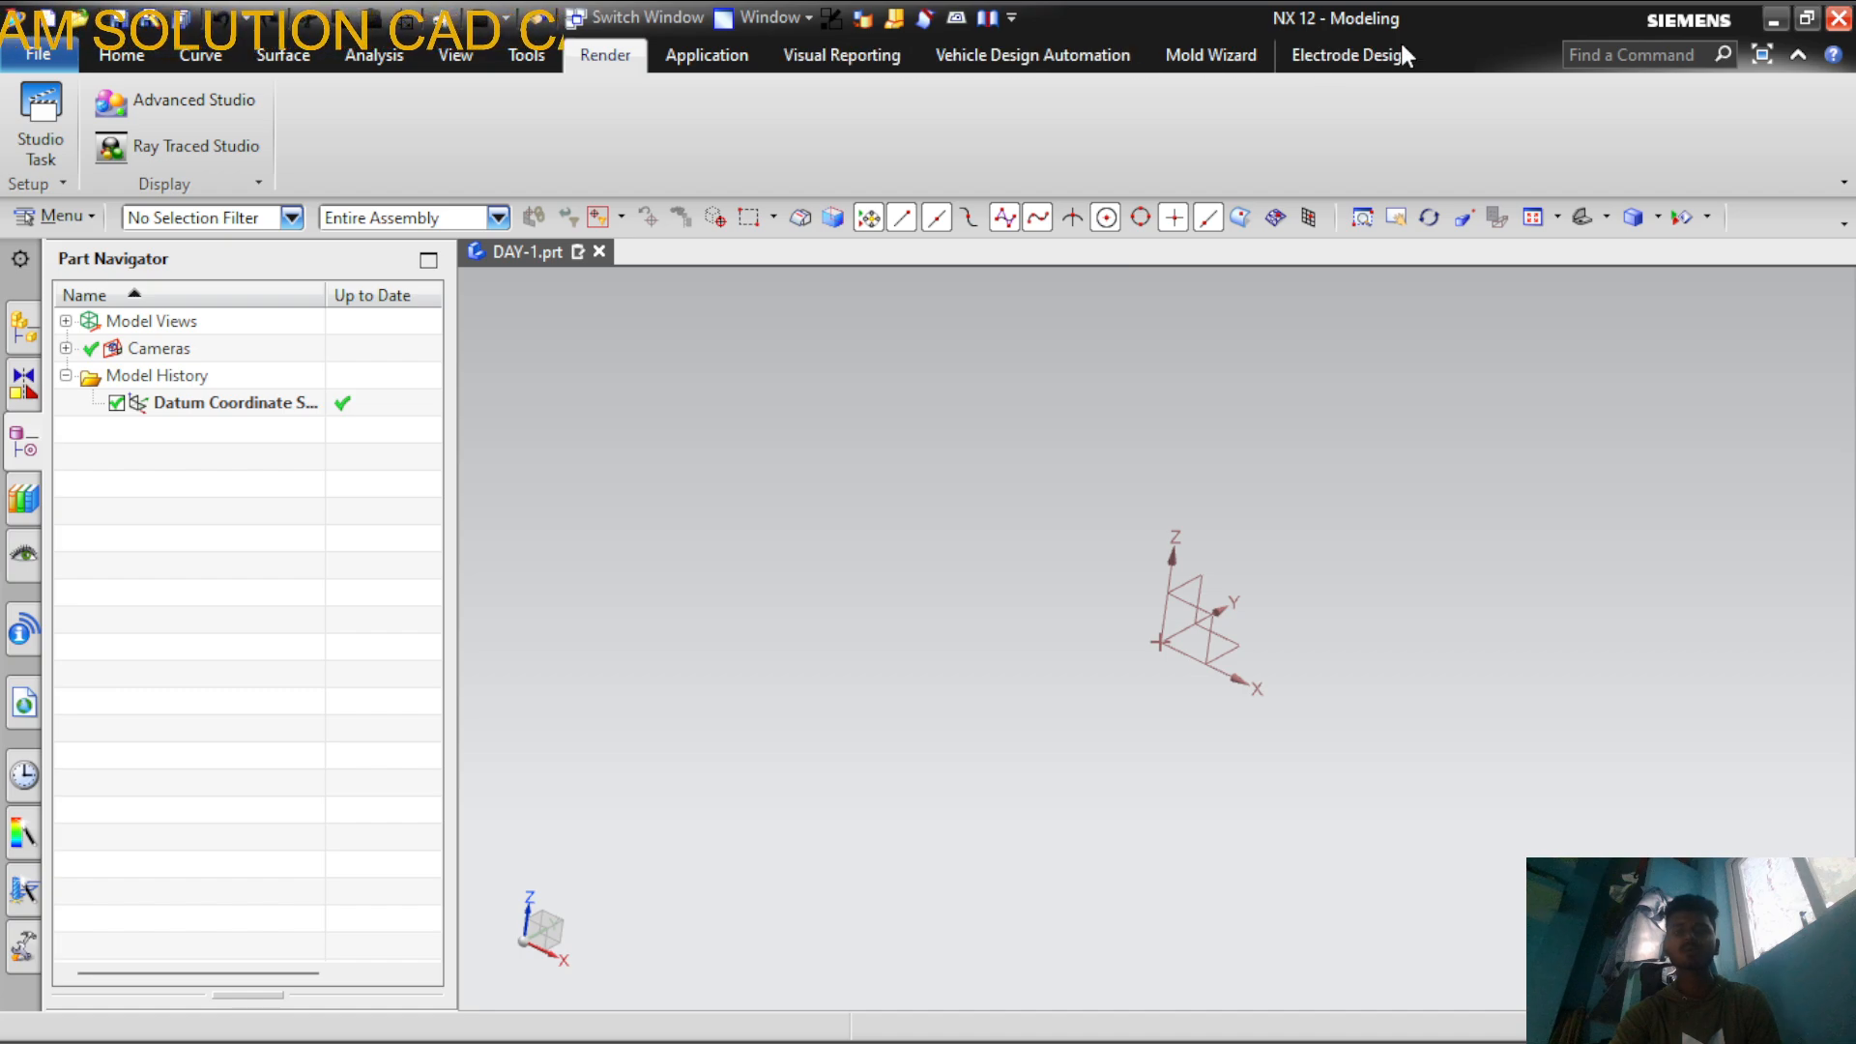
{"action": "right_click", "coordinate": [1489, 70]}
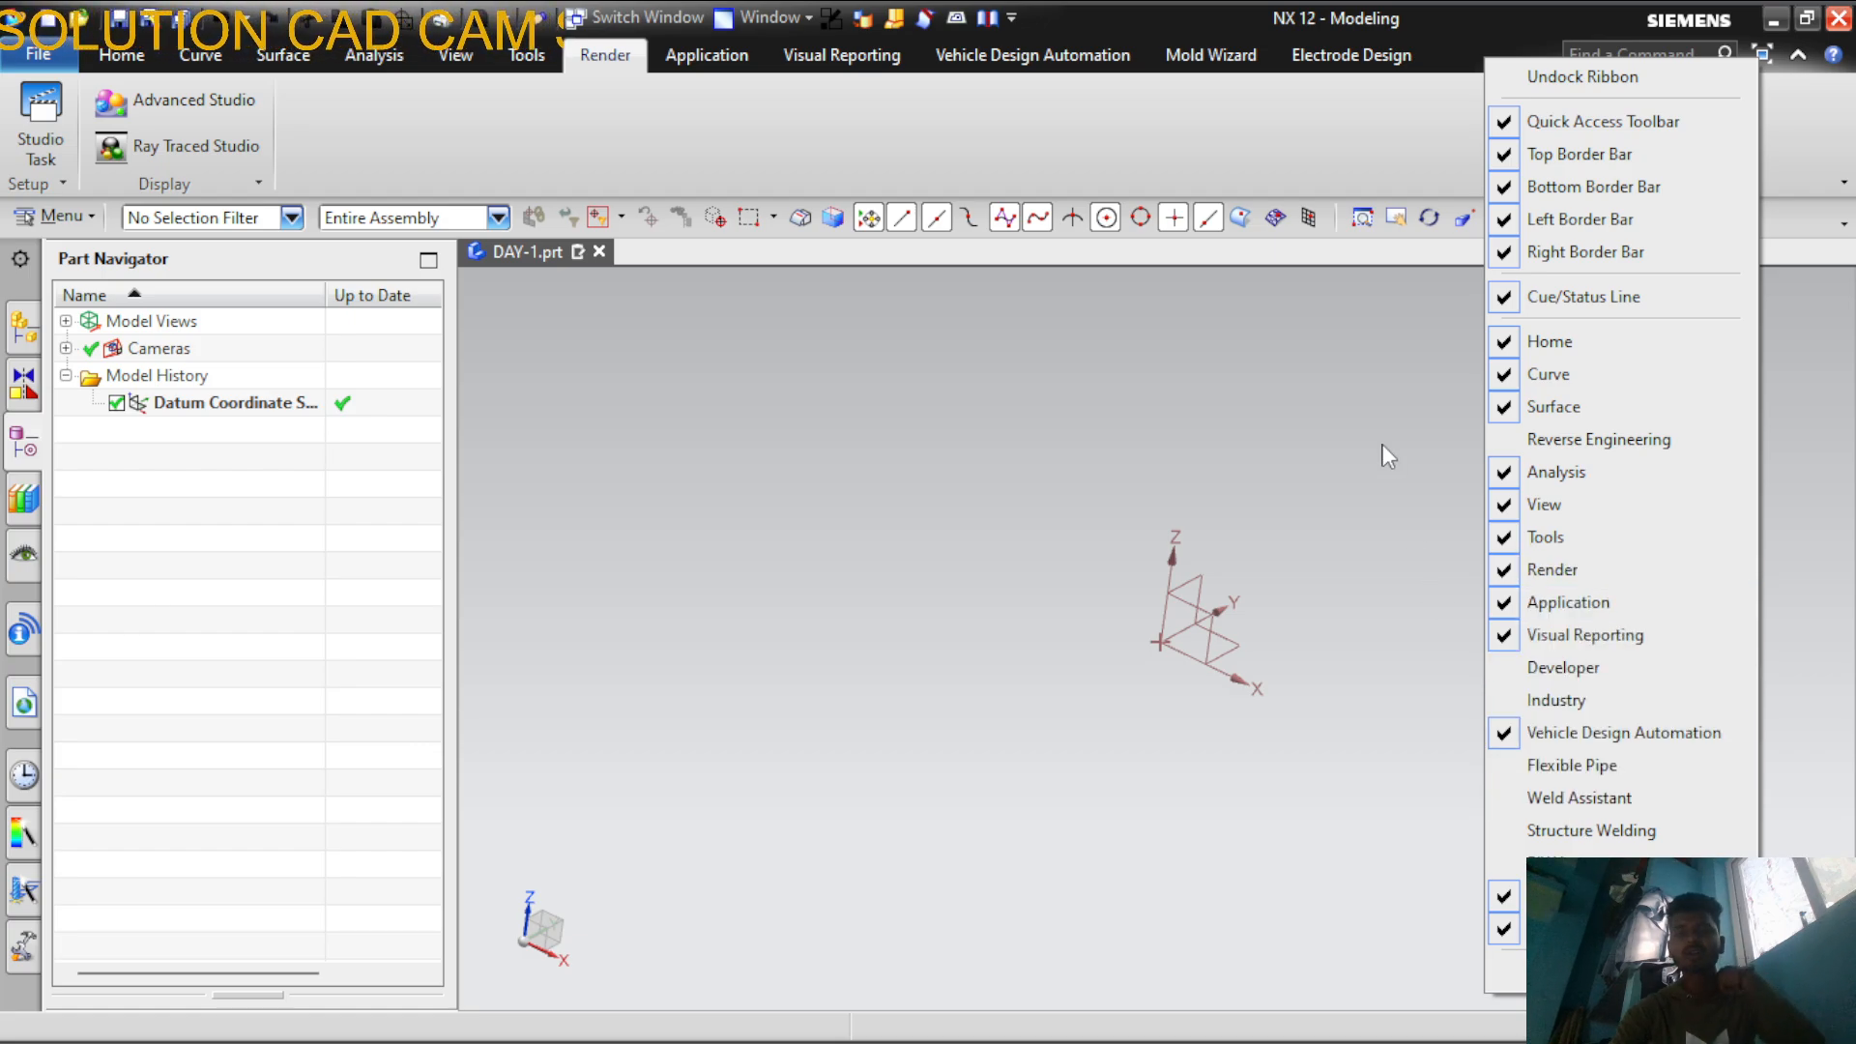
{"action": "left_click", "coordinate": [1330, 340]}
{"action": "left_click", "coordinate": [121, 55]}
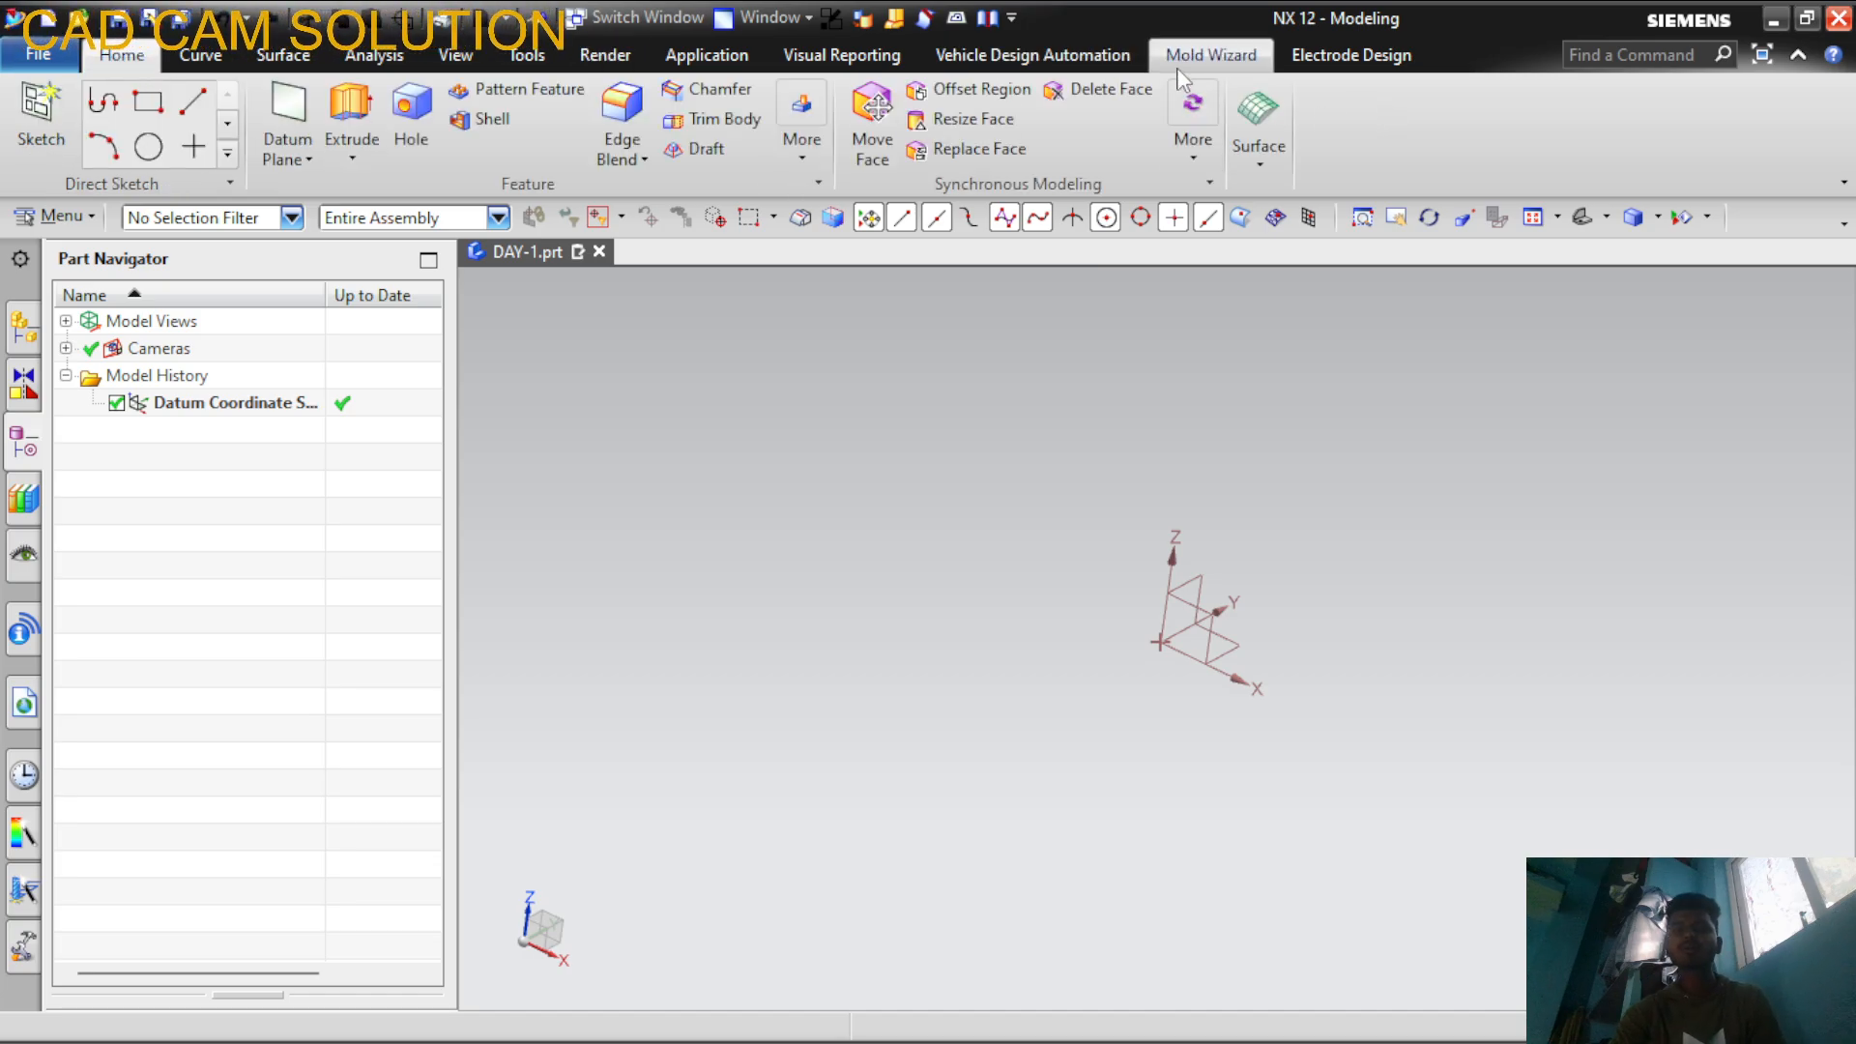
Hide the Mold Wizard and Electrode Design tabs from the ribbon
{"action": "right_click", "coordinate": [1471, 60]}
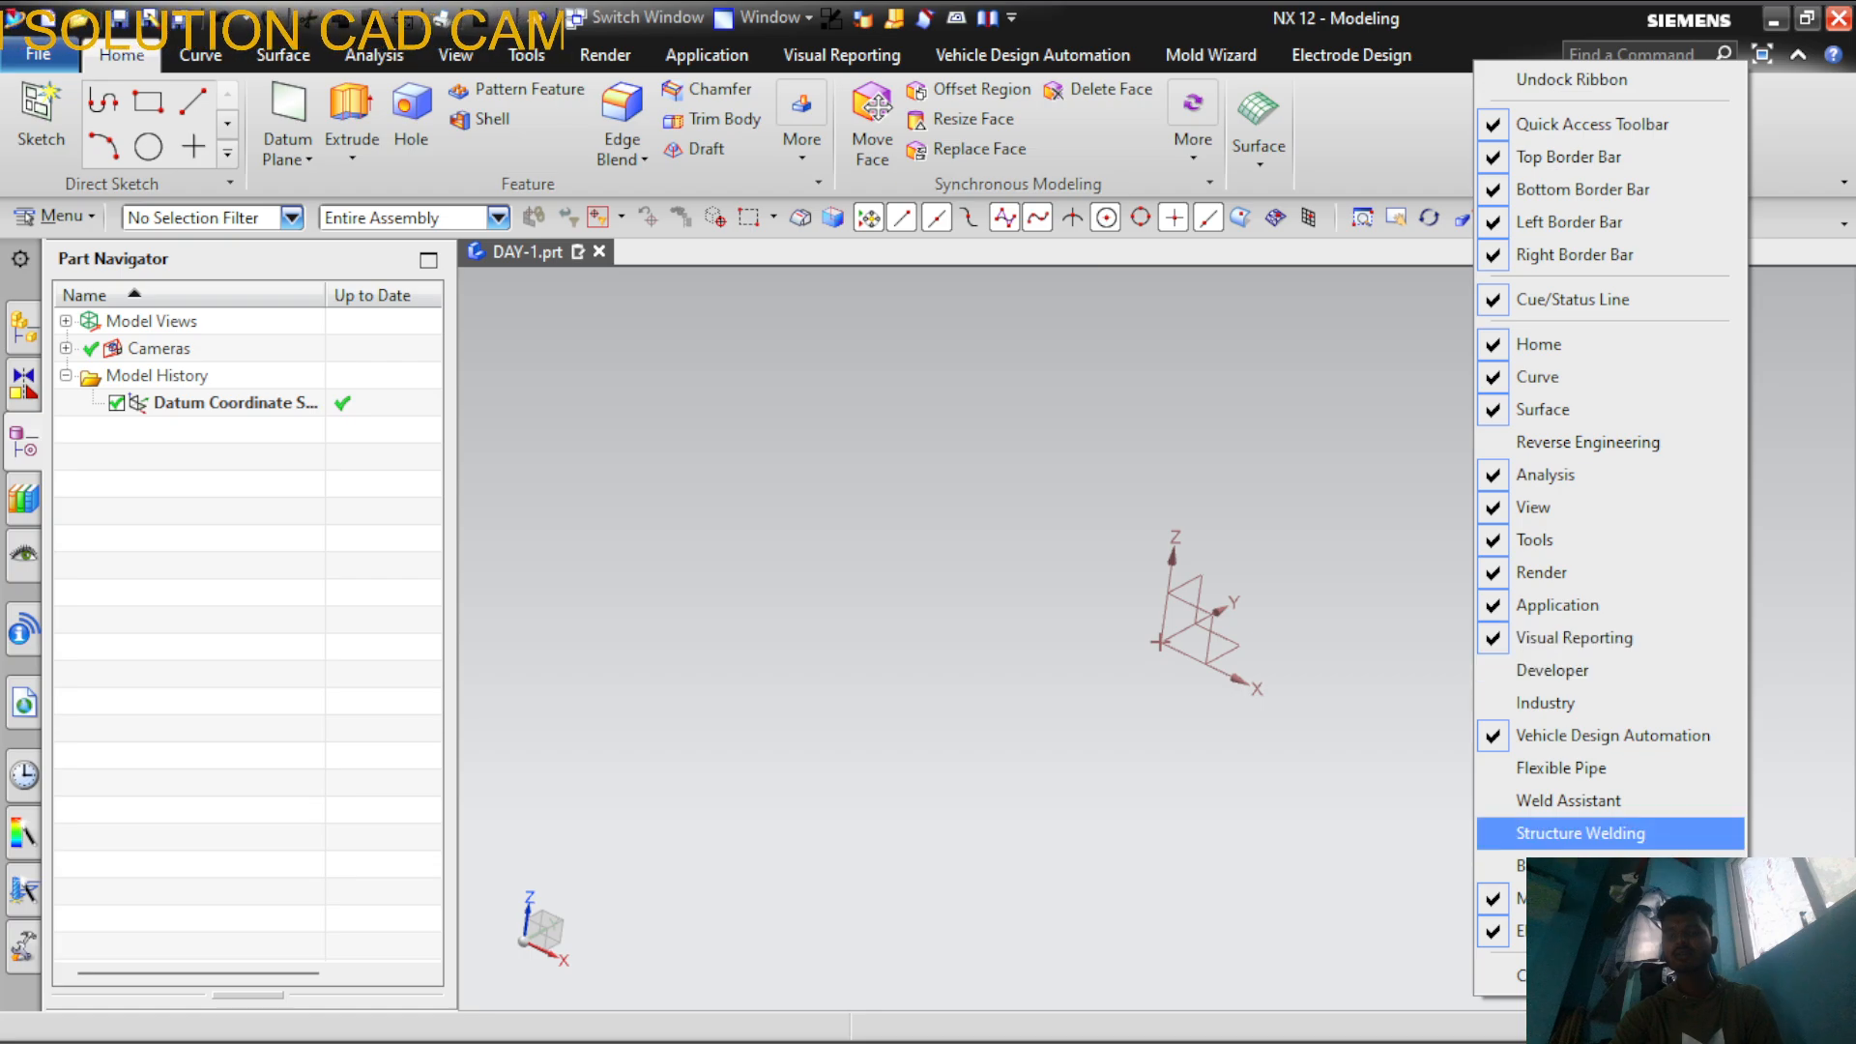
{"action": "left_click", "coordinate": [1554, 899]}
{"action": "left_click", "coordinate": [1224, 55]}
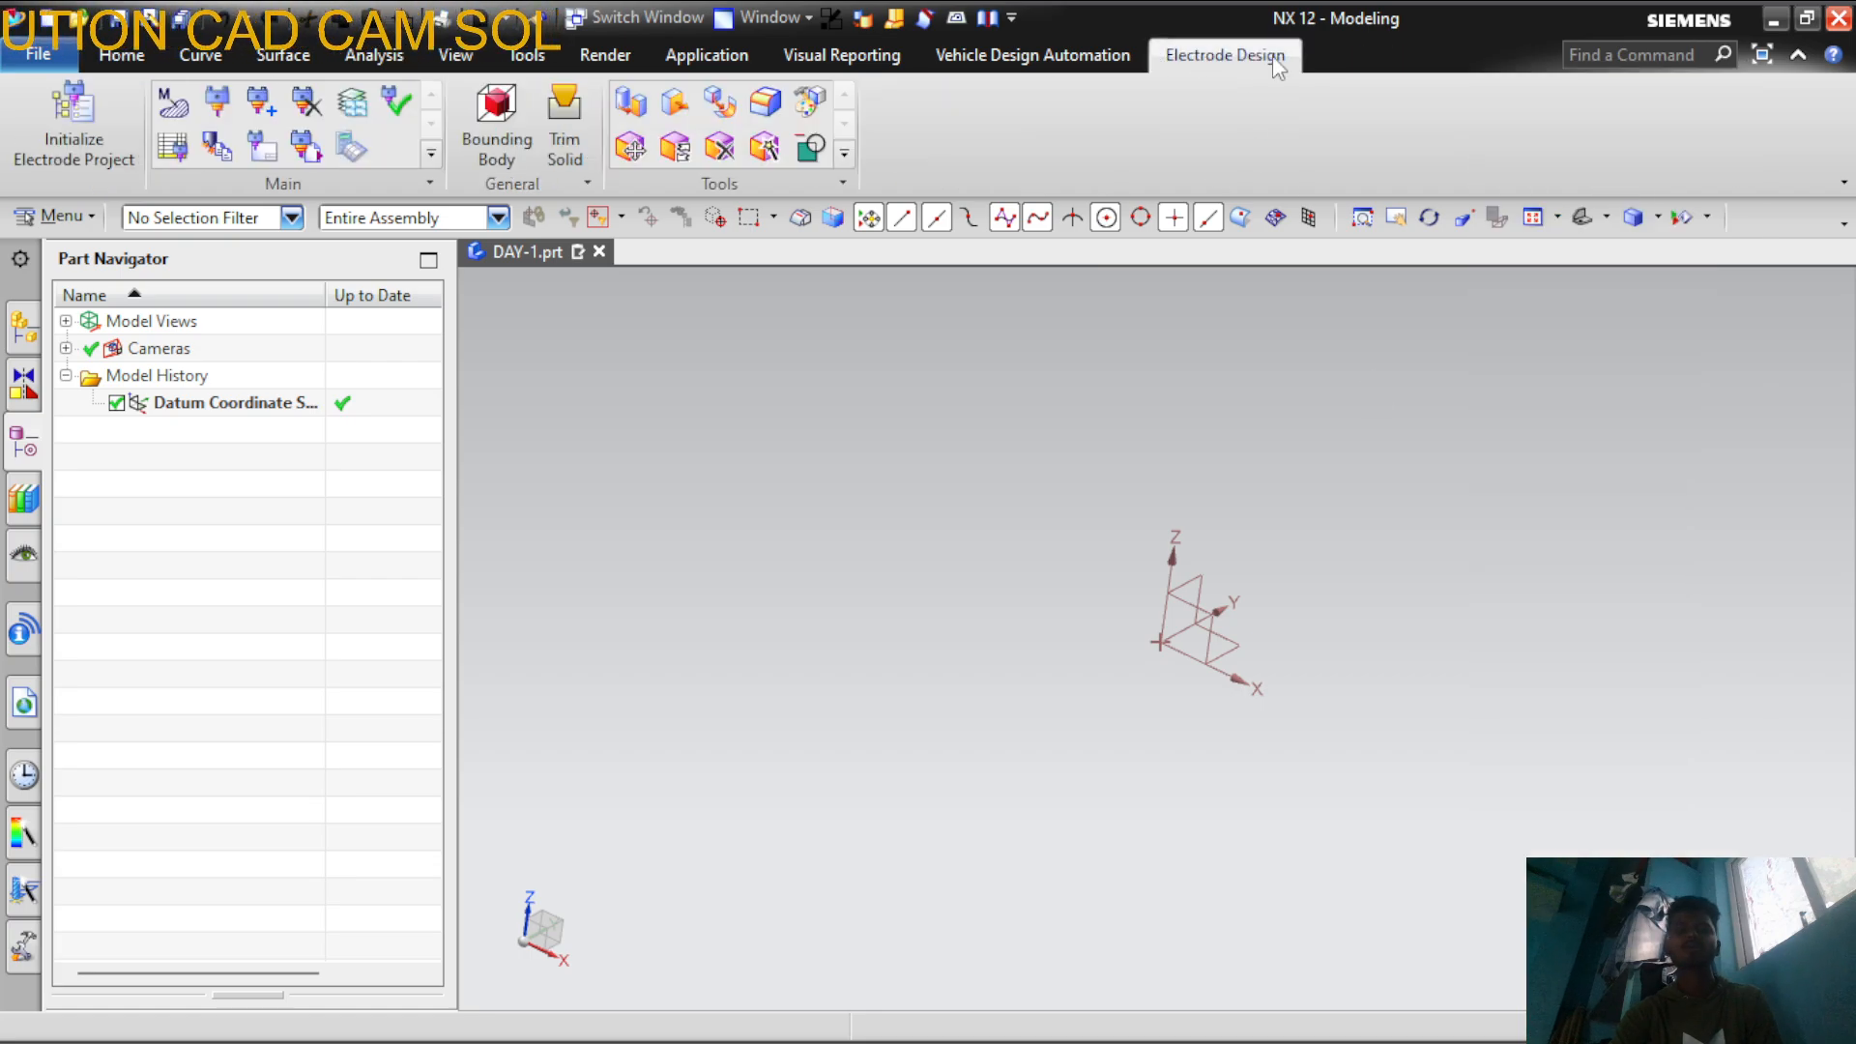
{"action": "right_click", "coordinate": [1392, 67]}
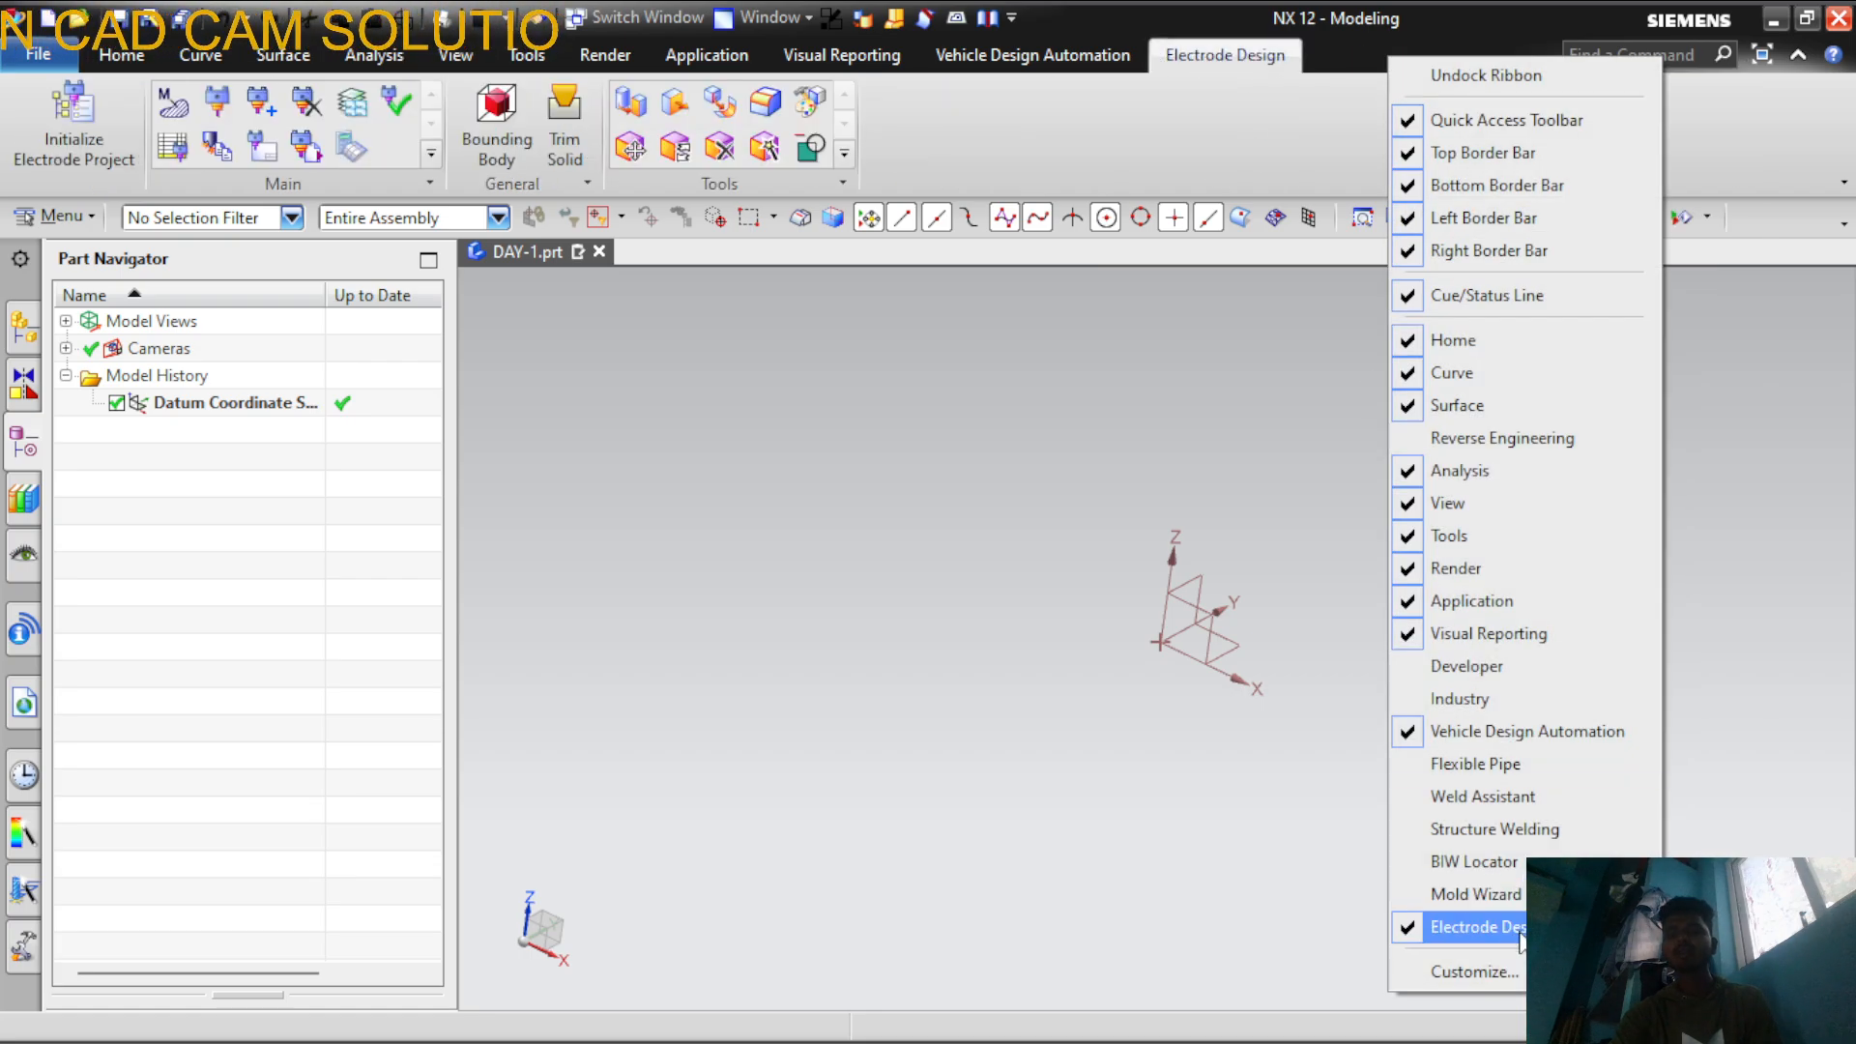
{"action": "left_click", "coordinate": [1520, 930]}
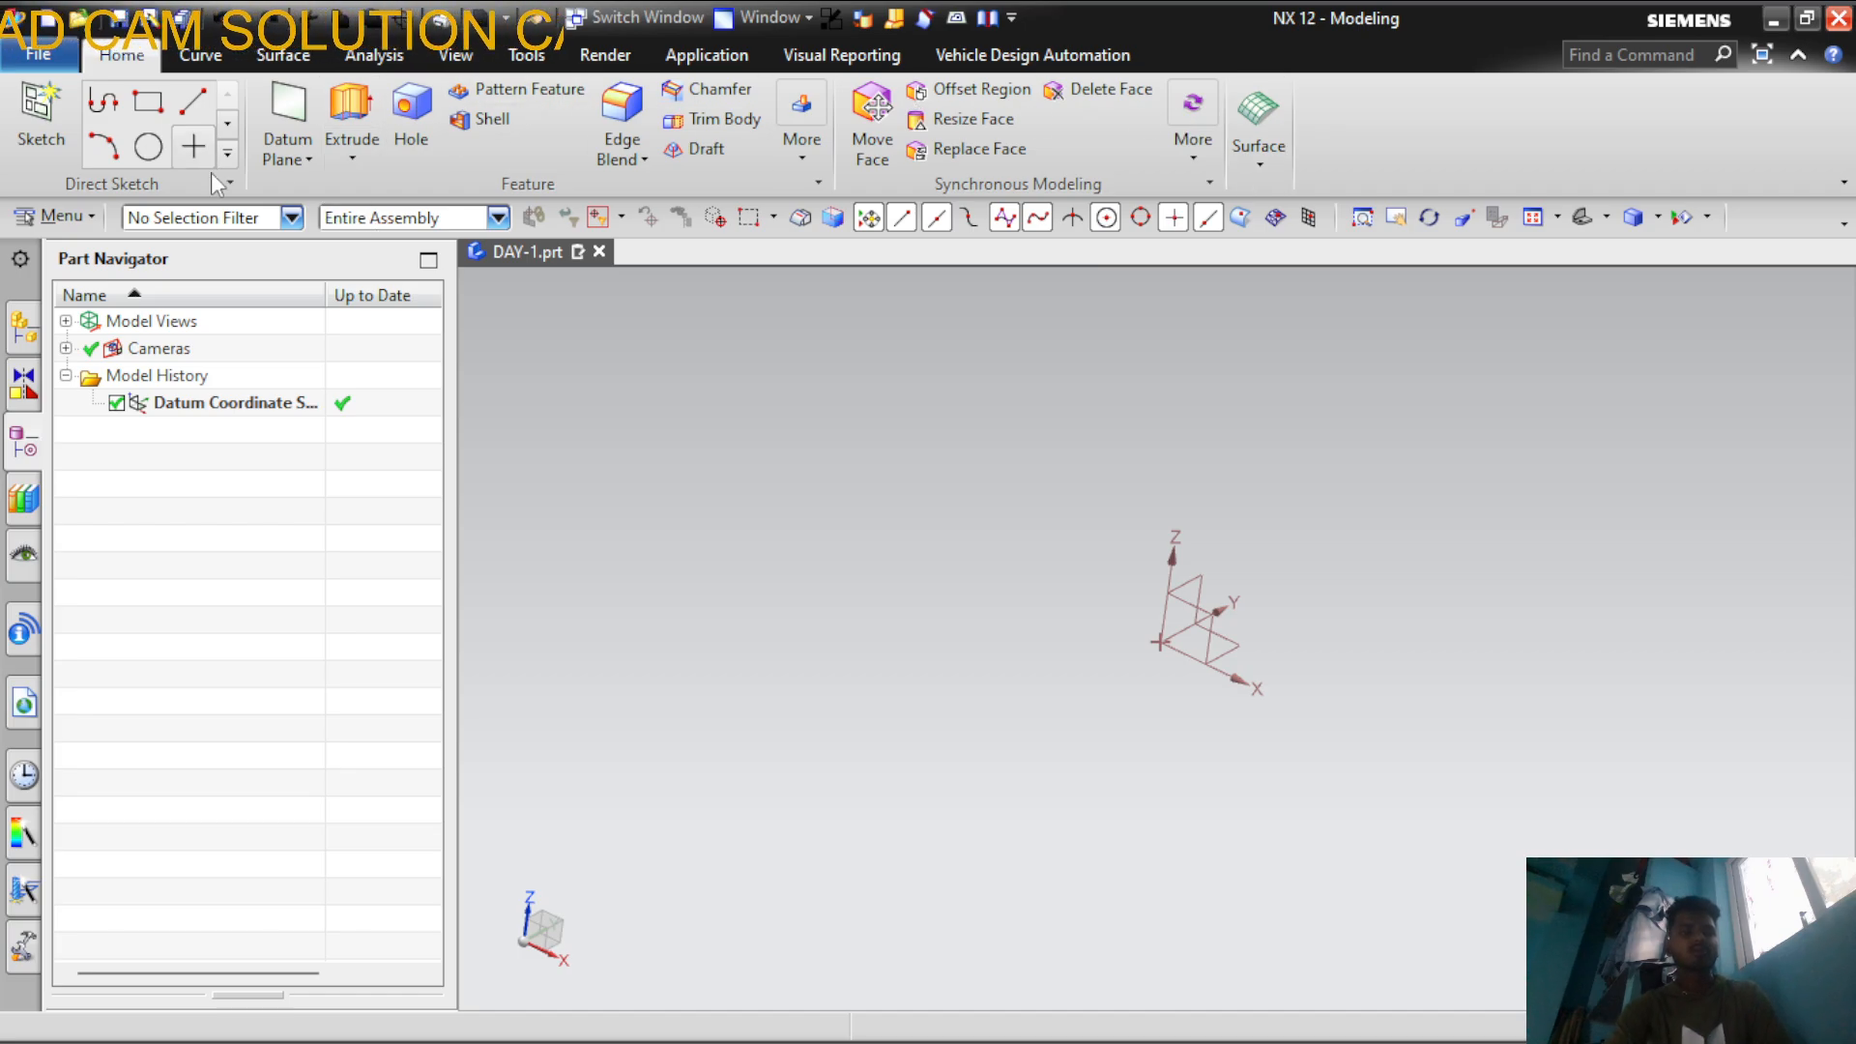
Turn the Left Border Bar off and back on
{"action": "right_click", "coordinate": [1325, 57]}
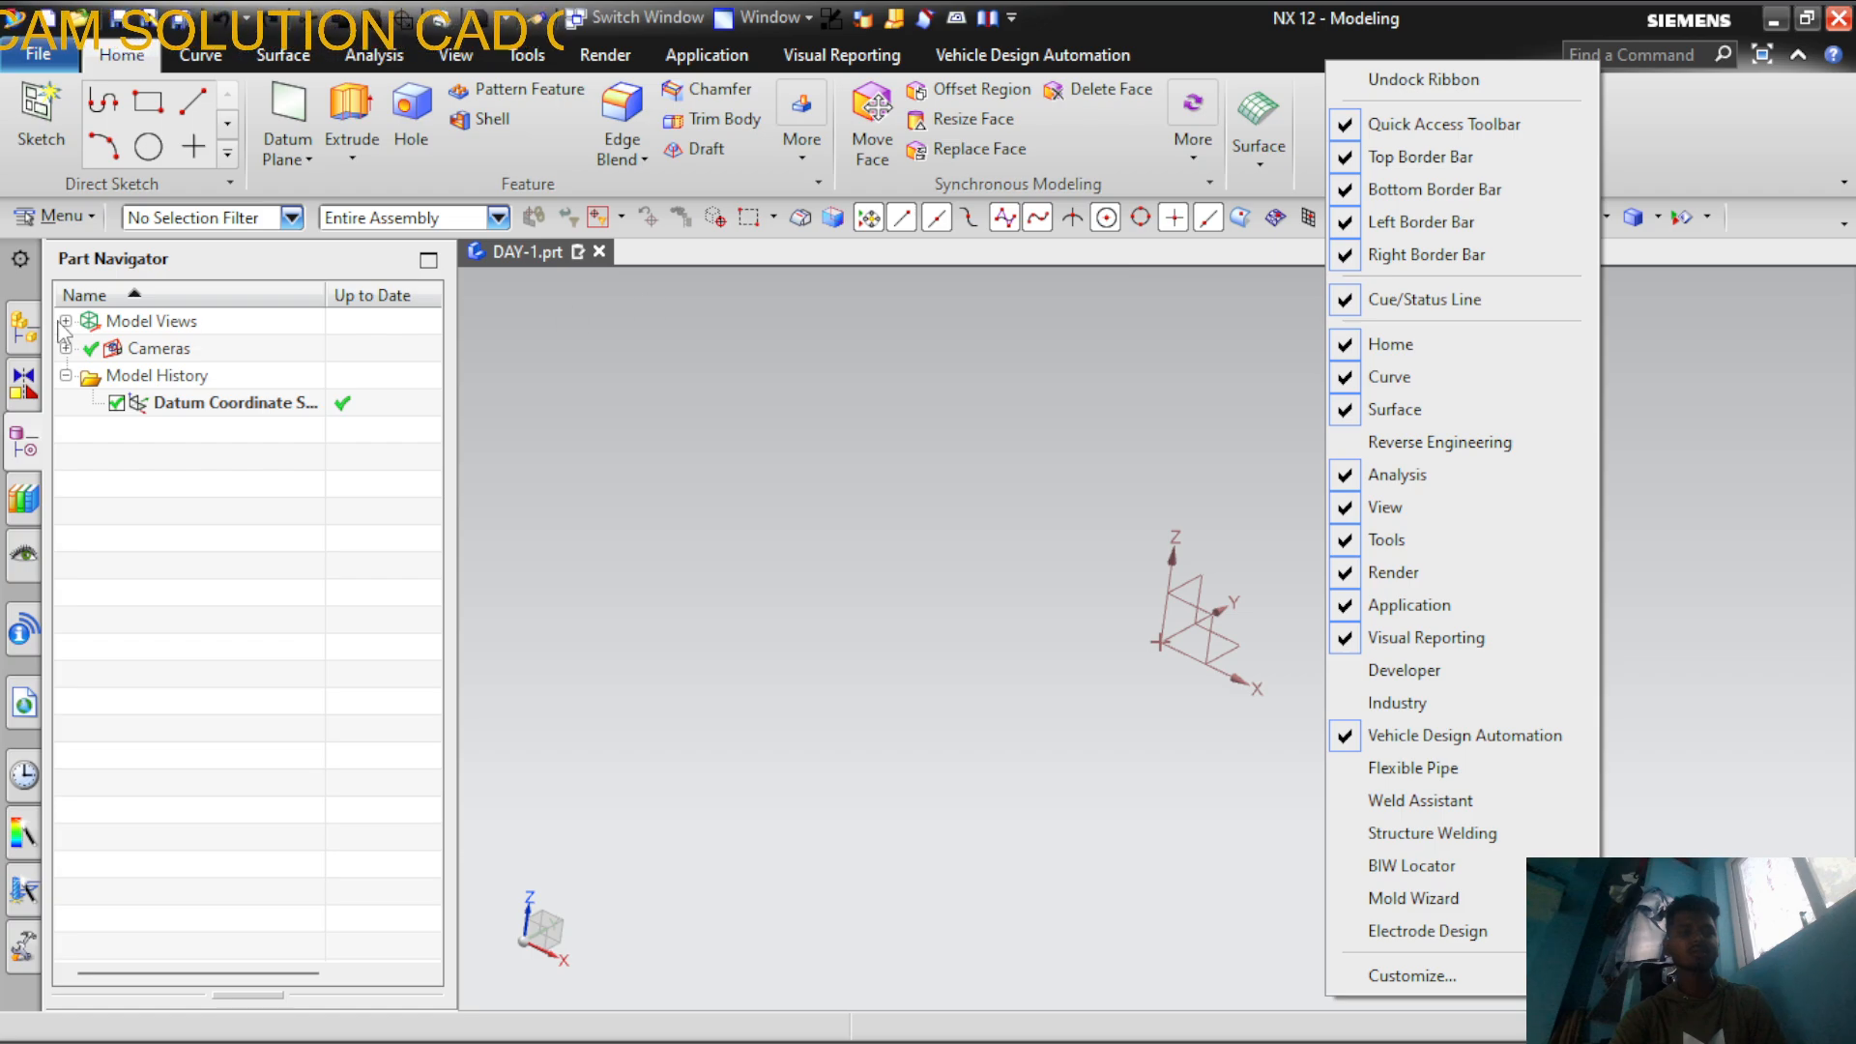
{"action": "left_click", "coordinate": [1353, 222]}
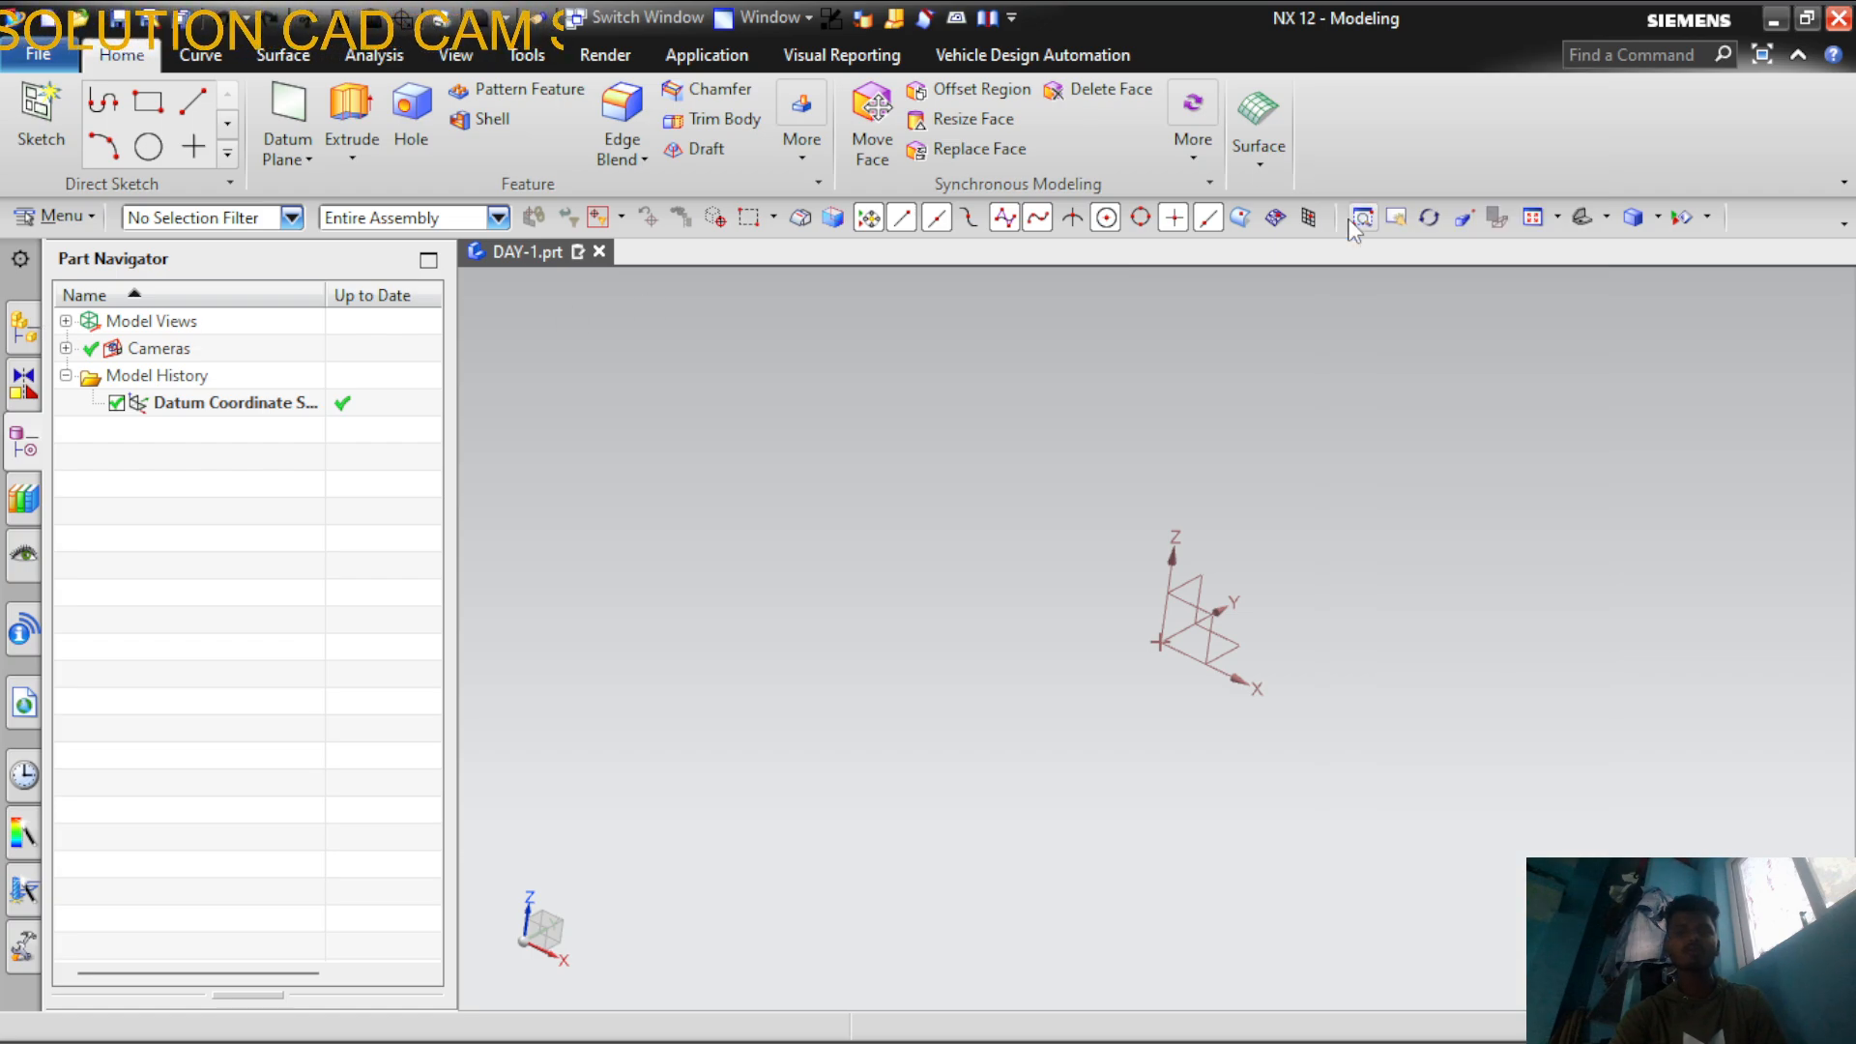
{"action": "right_click", "coordinate": [1456, 52]}
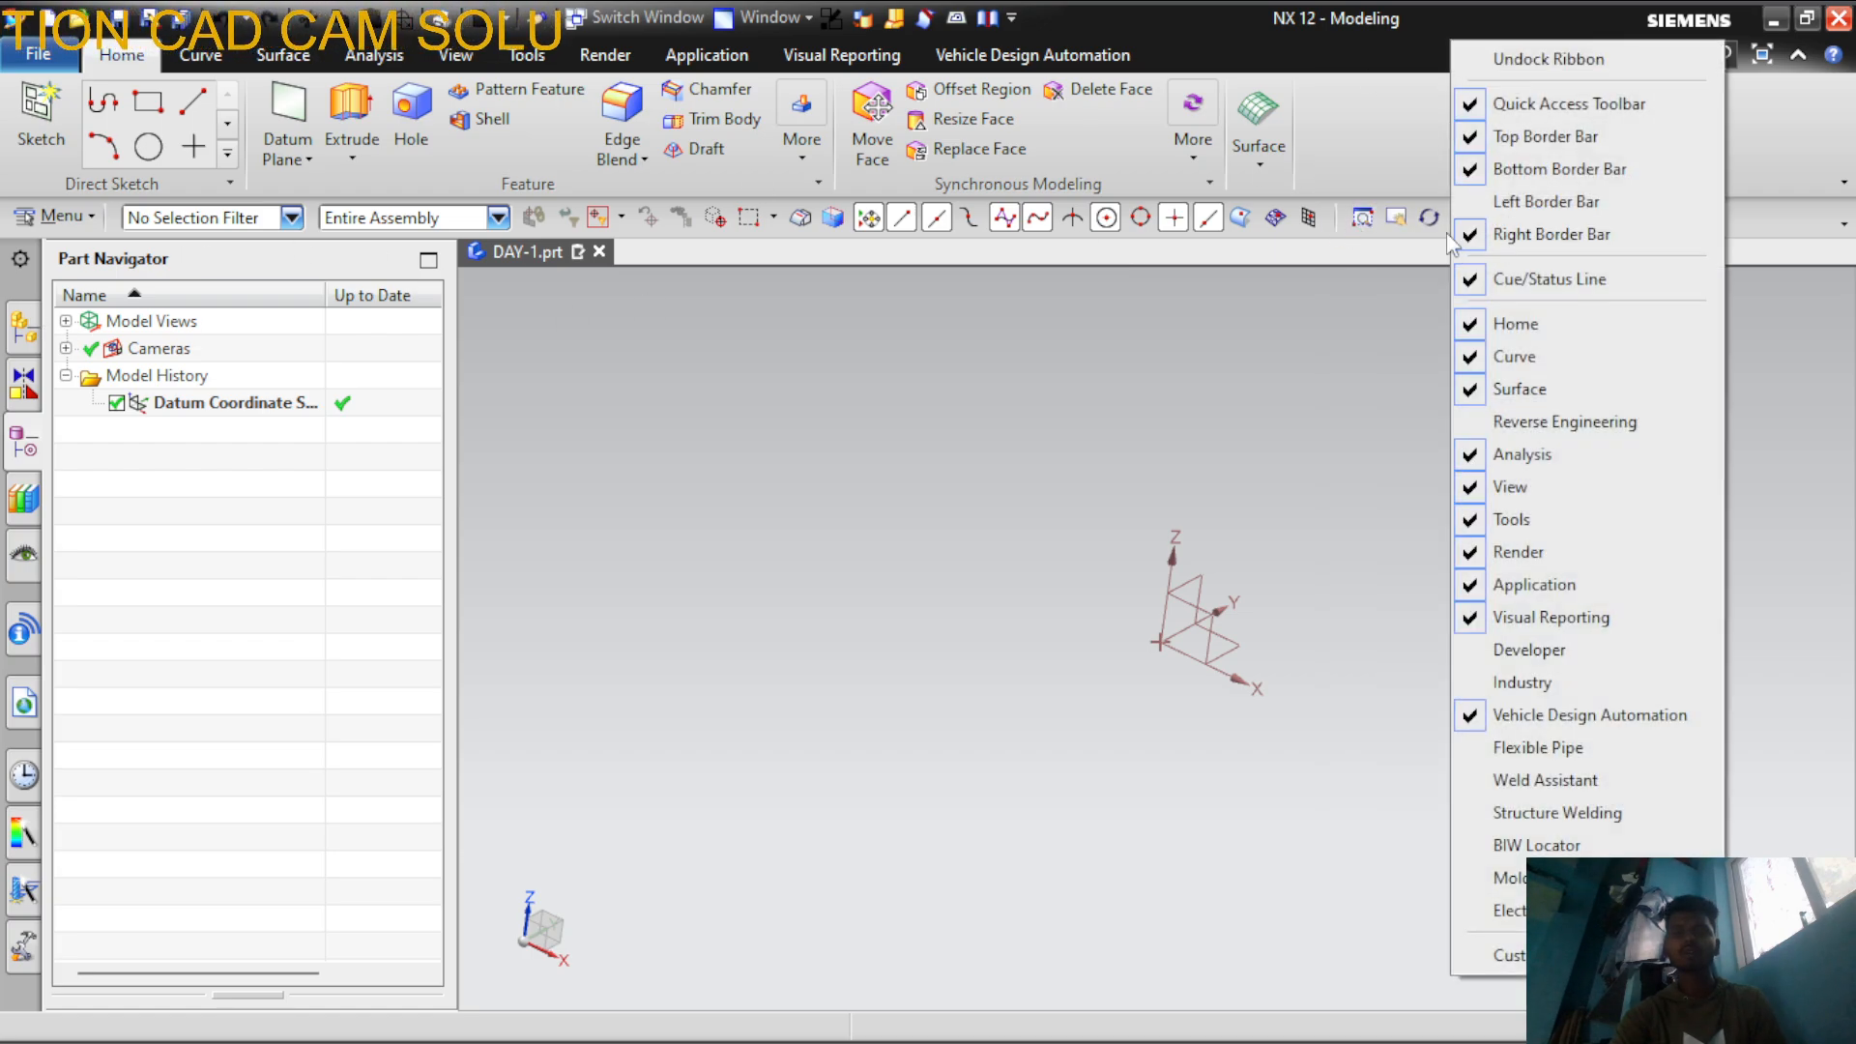
{"action": "left_click", "coordinate": [1479, 196]}
Hide the Top Border Bar and restore it
{"action": "right_click", "coordinate": [1450, 41]}
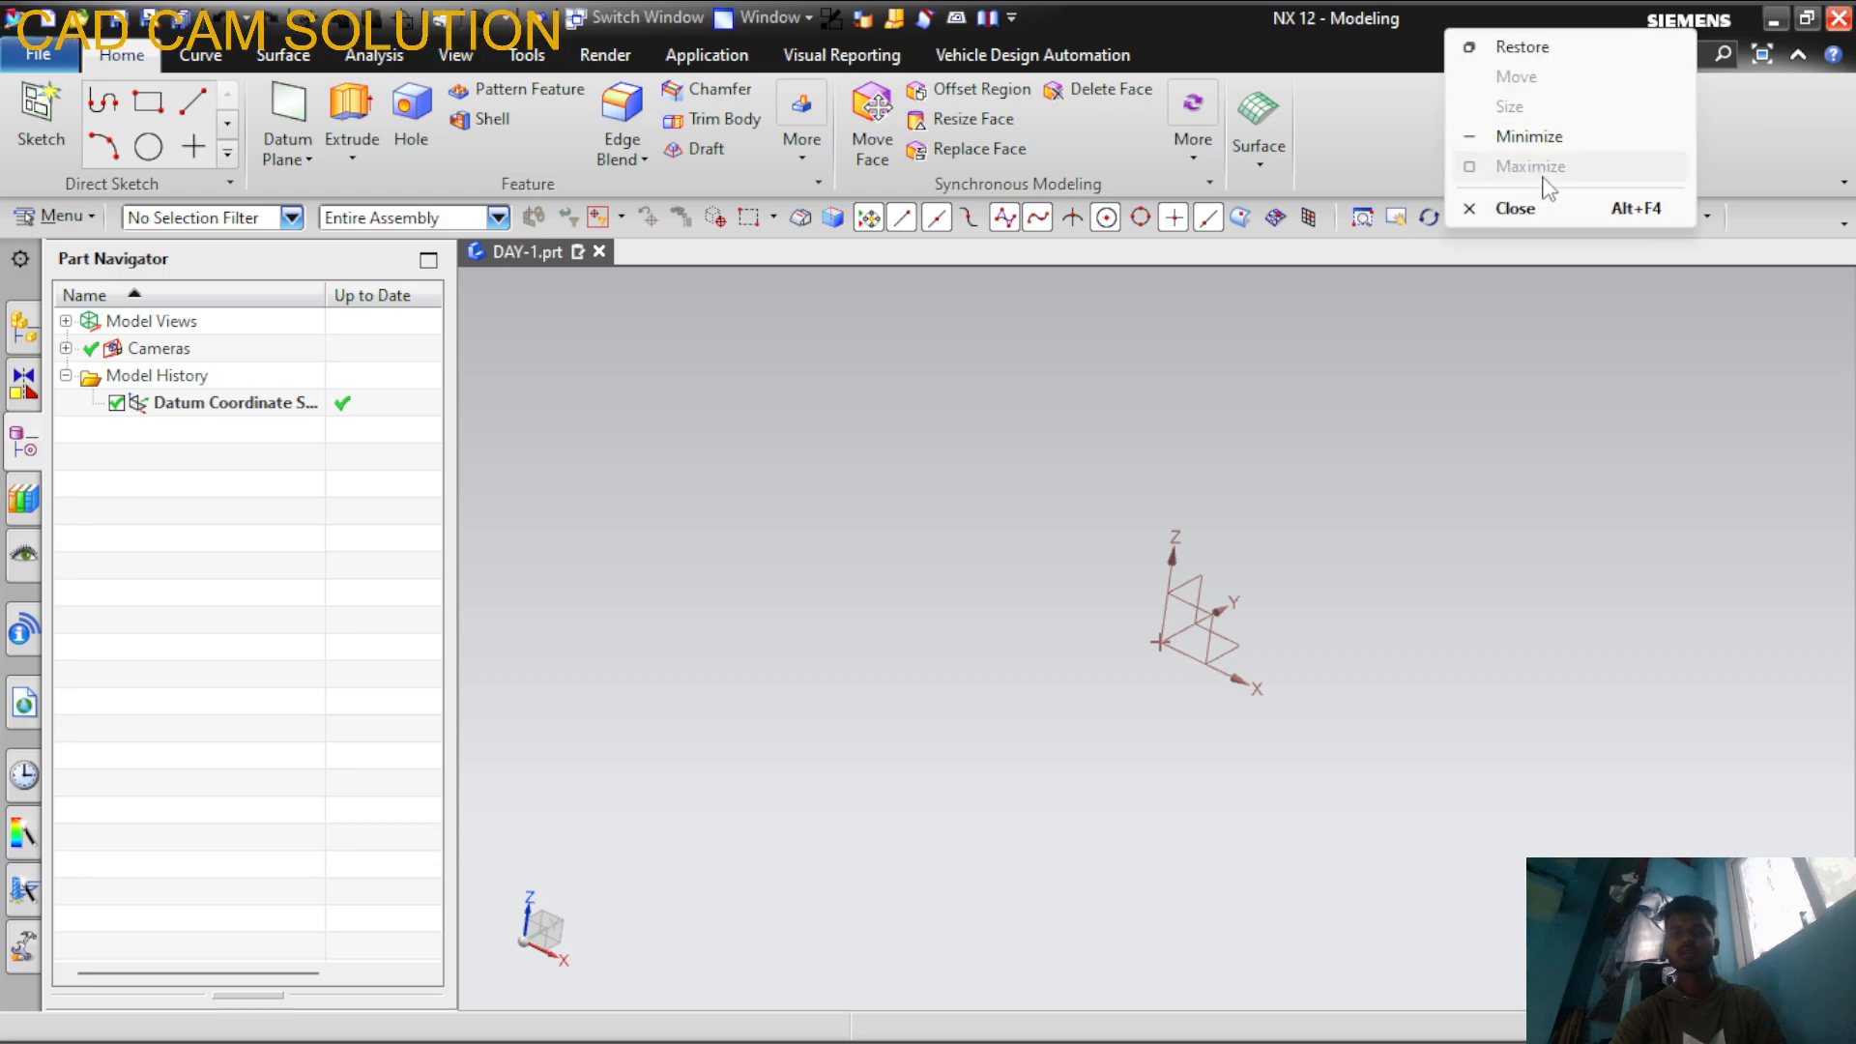
{"action": "left_click", "coordinate": [1445, 53]}
{"action": "right_click", "coordinate": [1443, 65]}
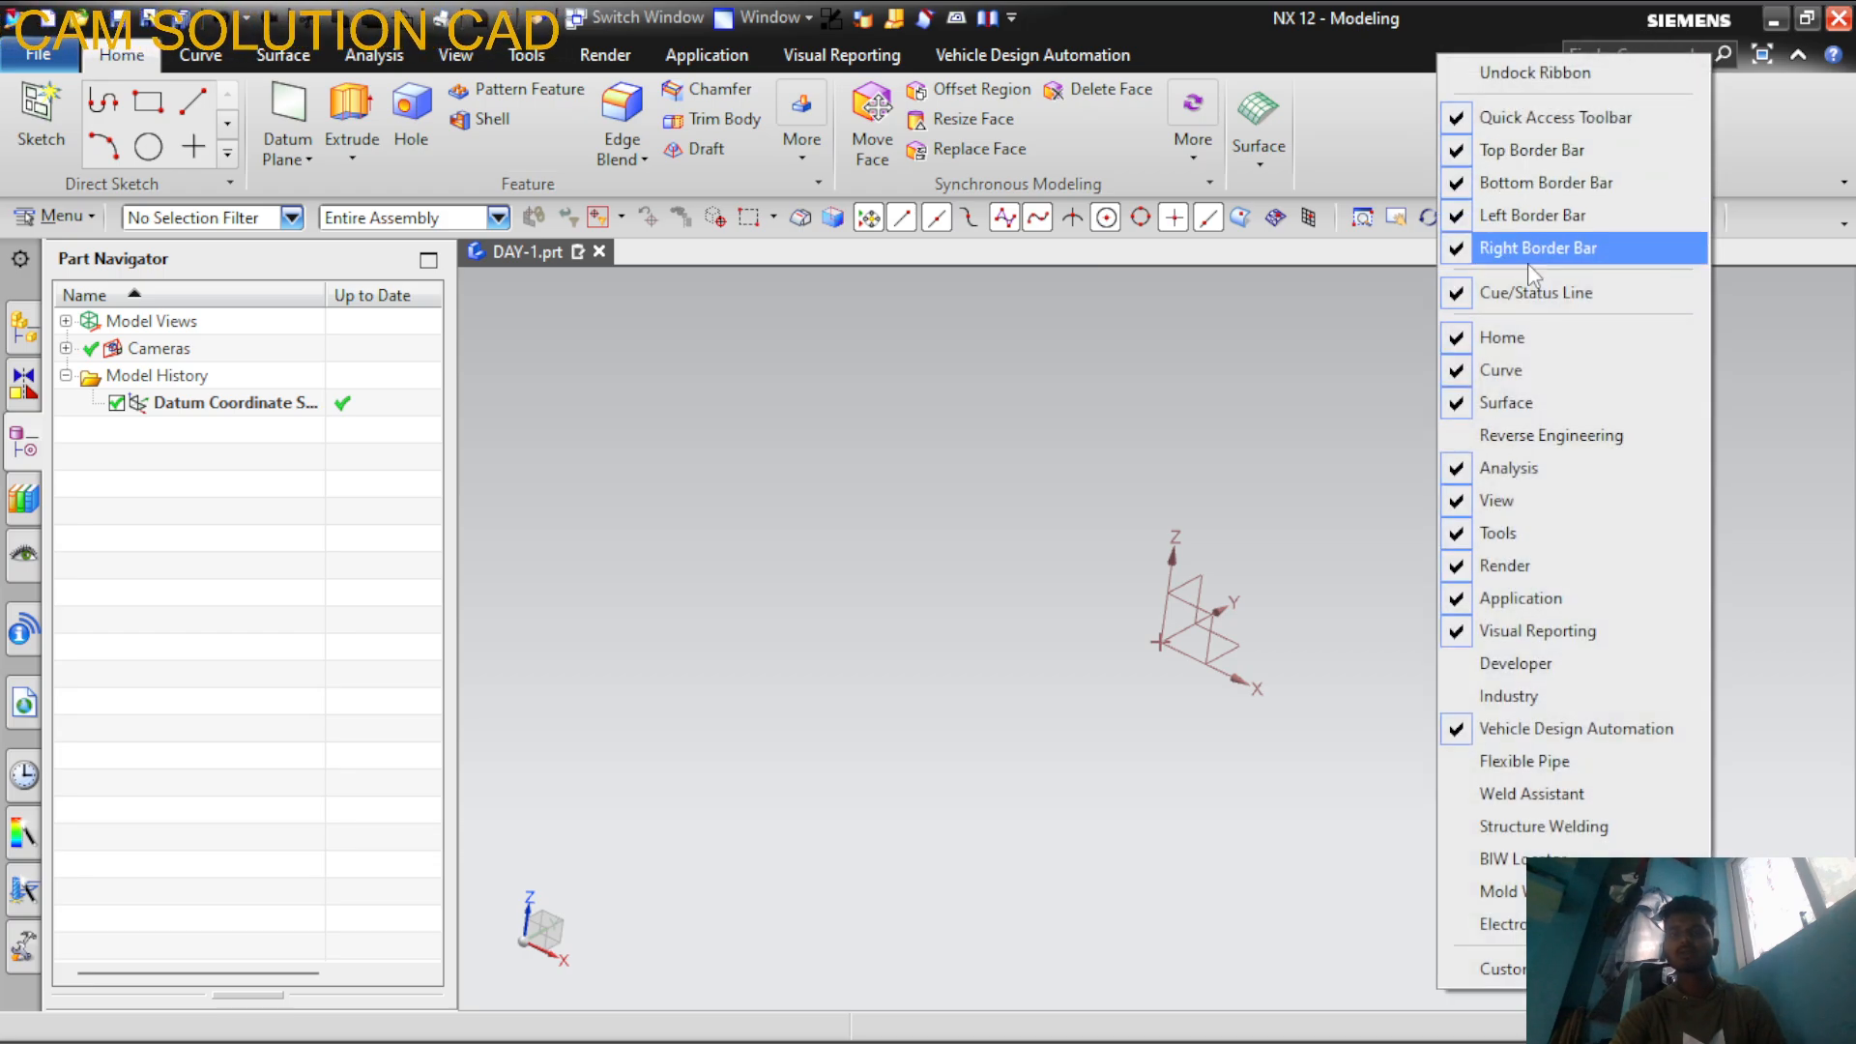
{"action": "left_click", "coordinate": [1547, 150]}
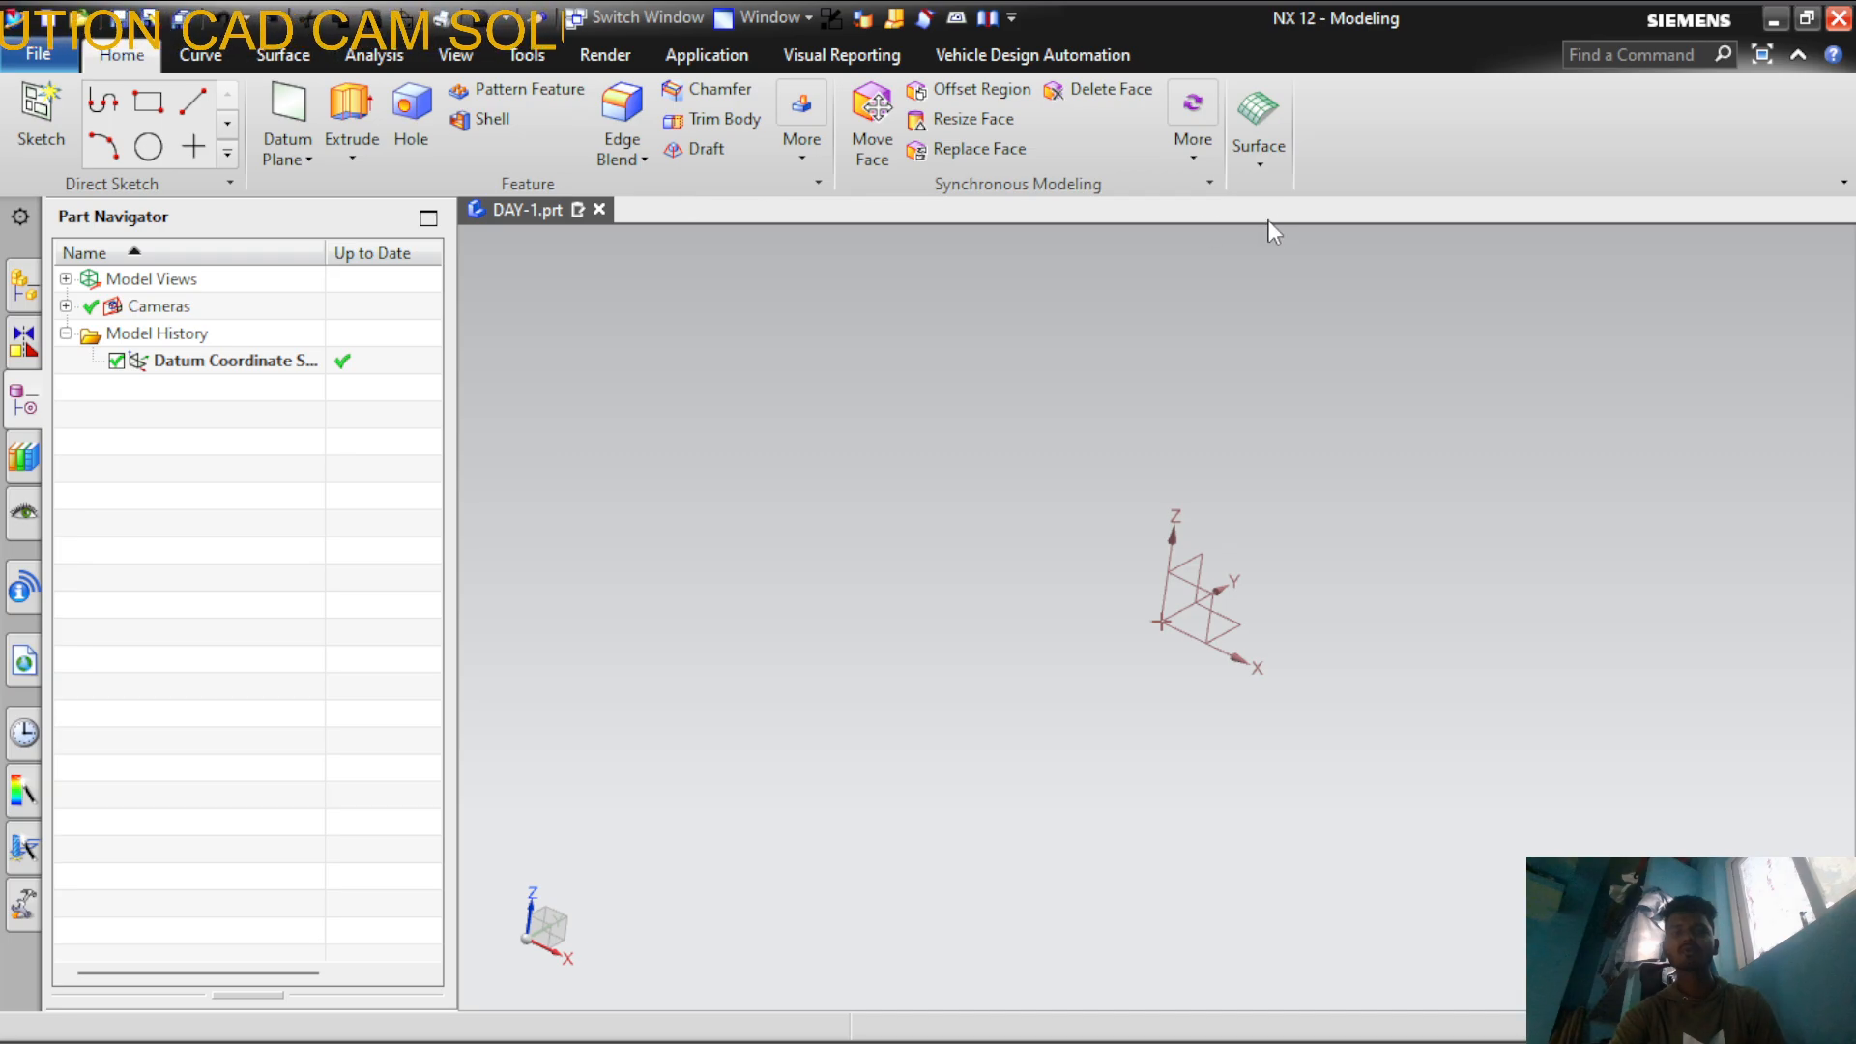
{"action": "right_click", "coordinate": [1449, 58]}
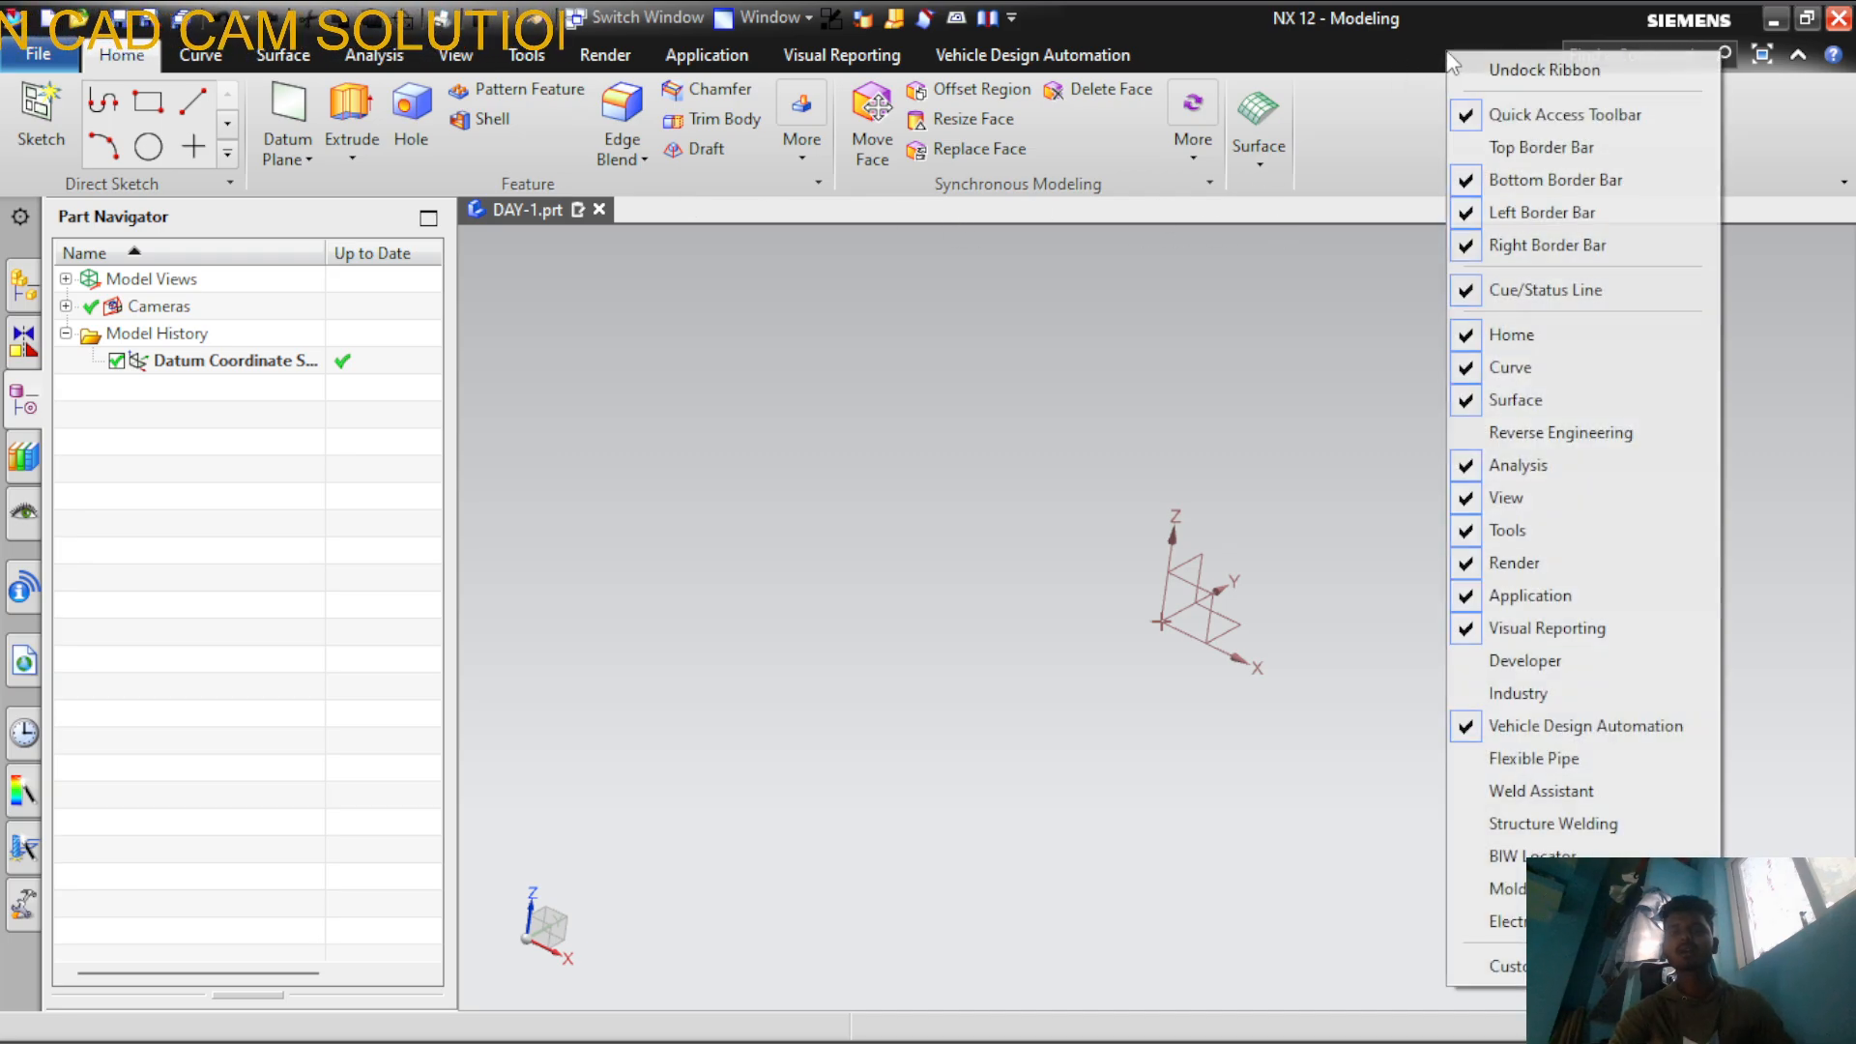
{"action": "left_click", "coordinate": [1551, 142]}
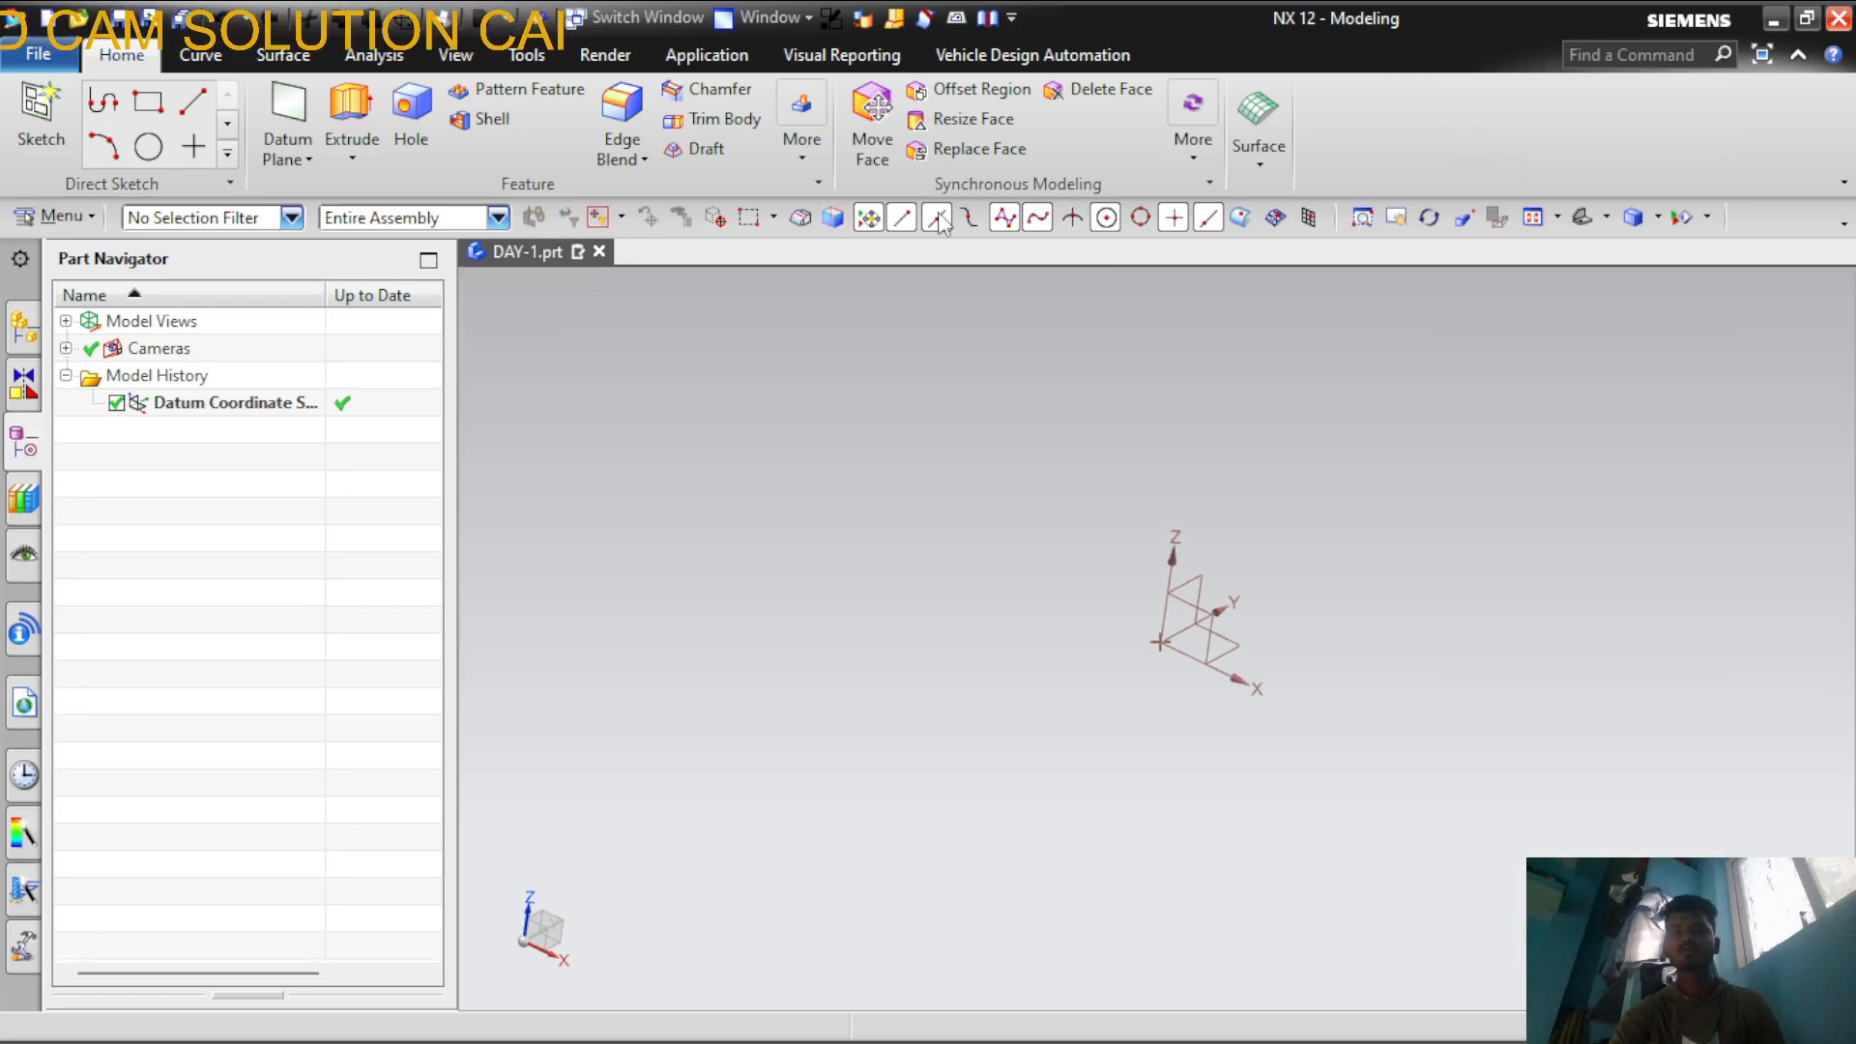
Turn the Quick Access Toolbar off and switch it back on
{"action": "right_click", "coordinate": [1403, 58]}
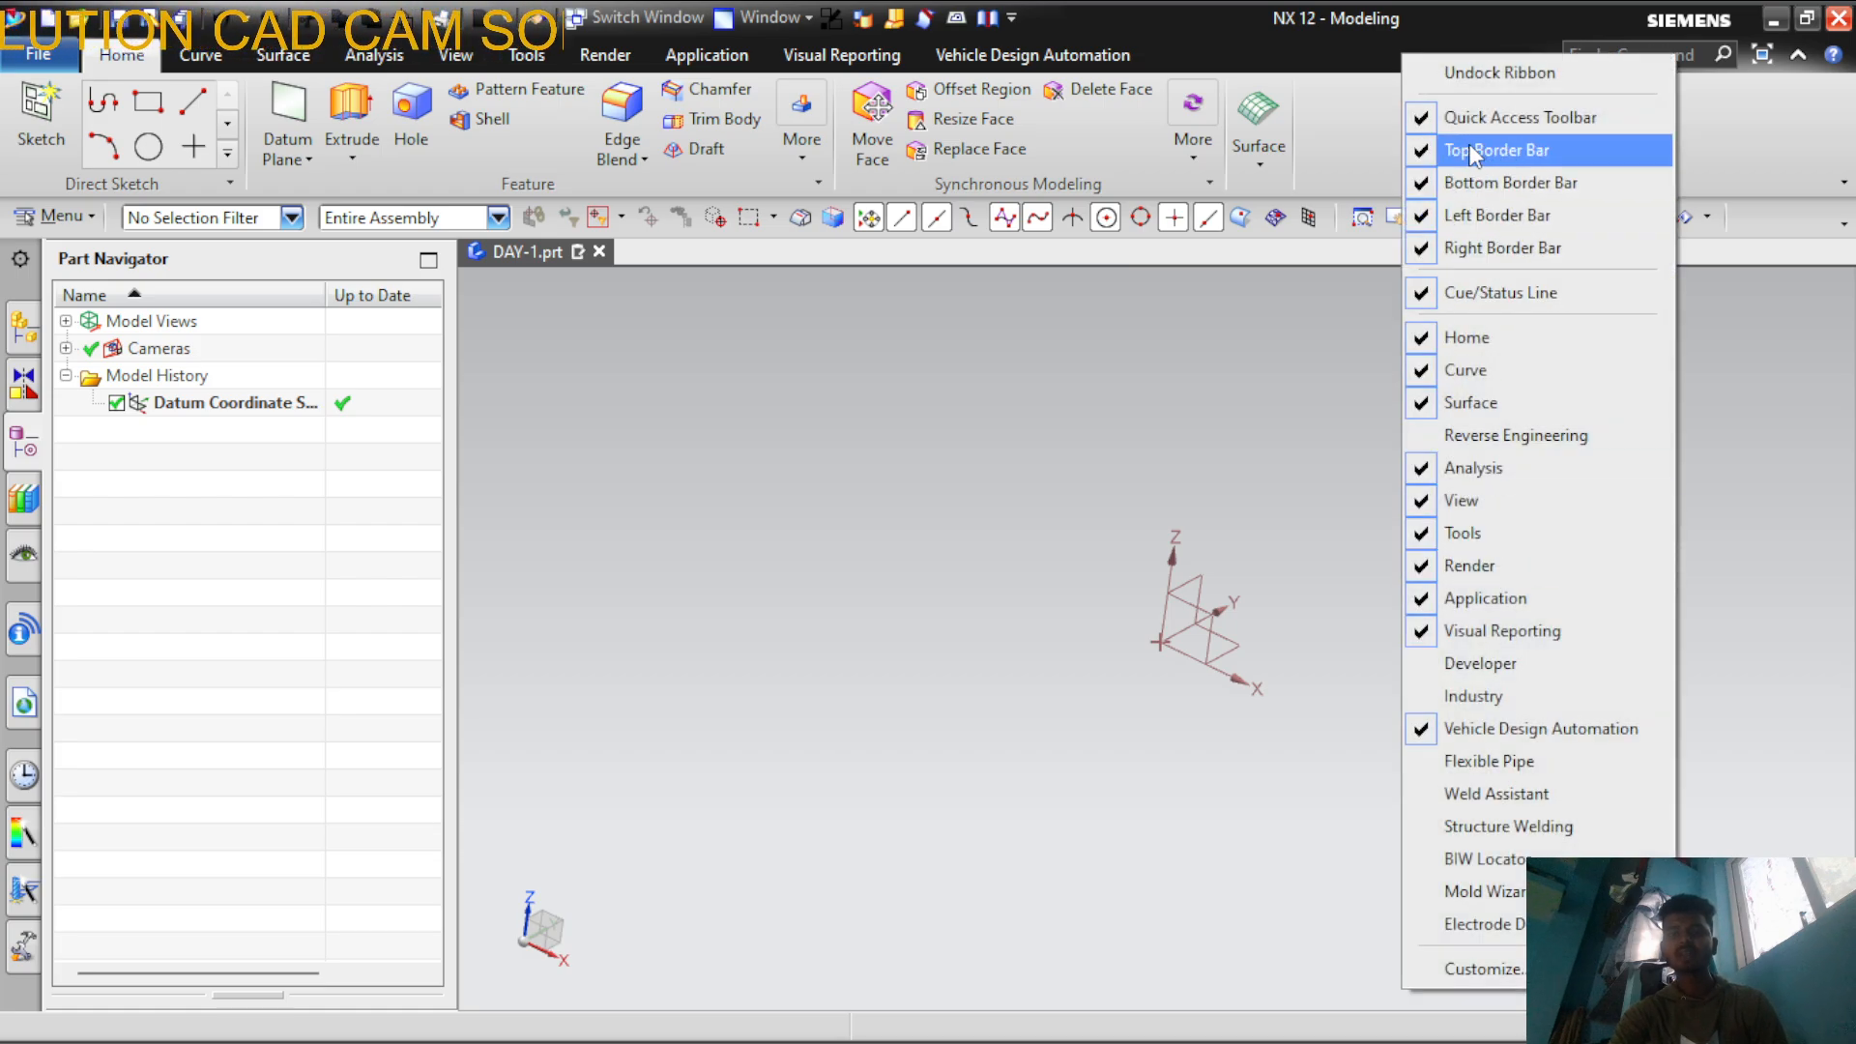
{"action": "left_click", "coordinate": [1500, 118]}
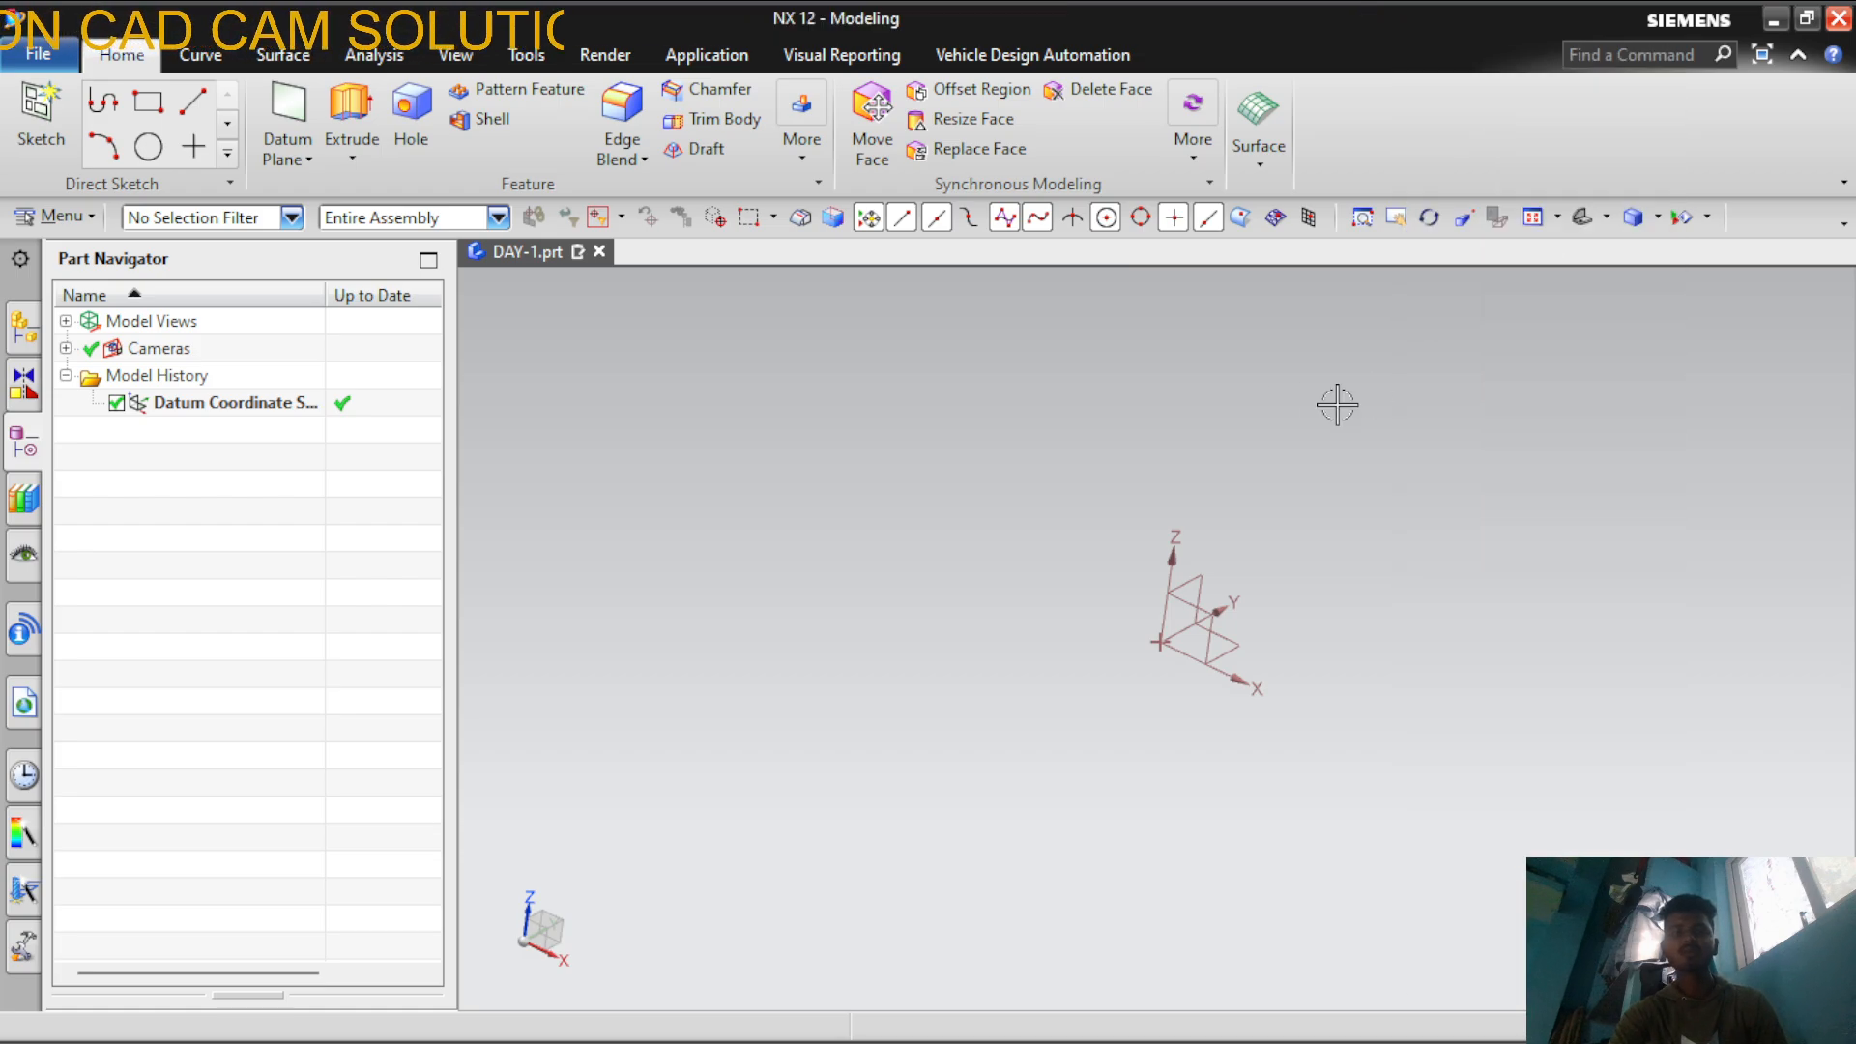
{"action": "right_click", "coordinate": [1431, 48]}
{"action": "key", "text": "Escape"}
{"action": "right_click", "coordinate": [1358, 51]}
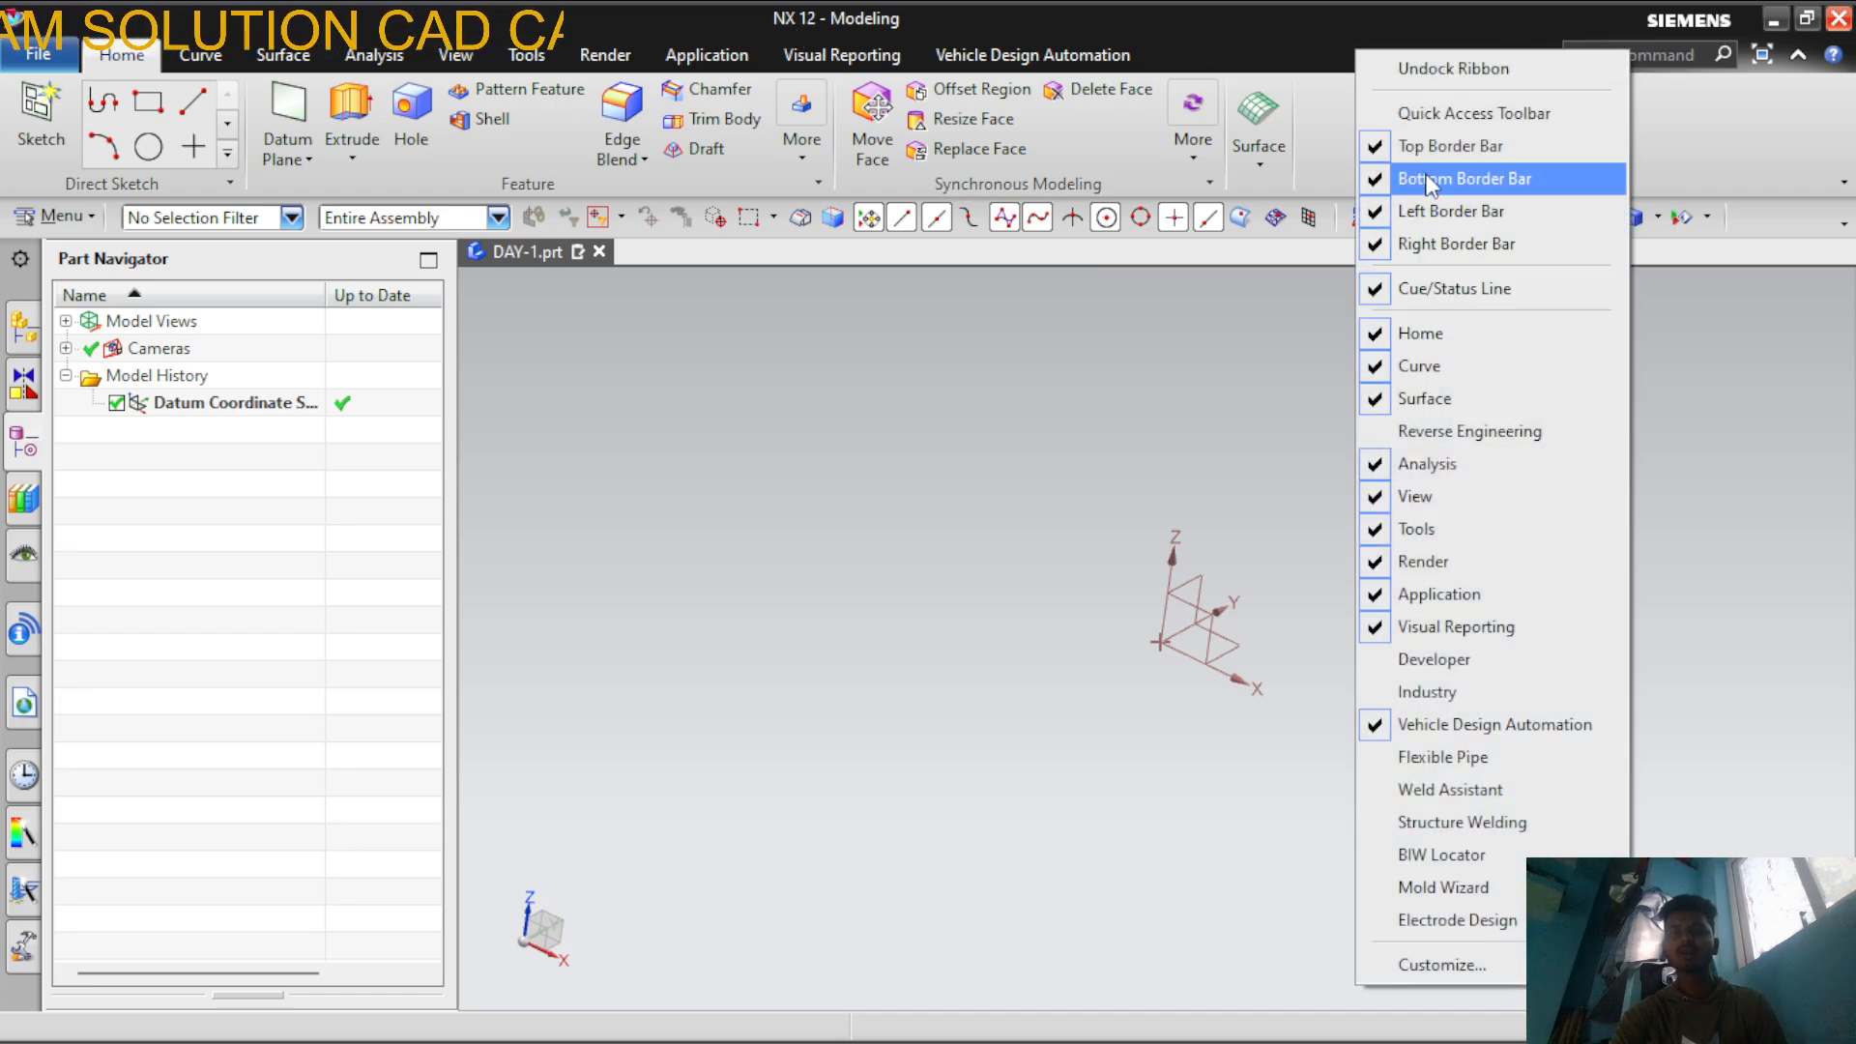
{"action": "left_click", "coordinate": [1440, 113]}
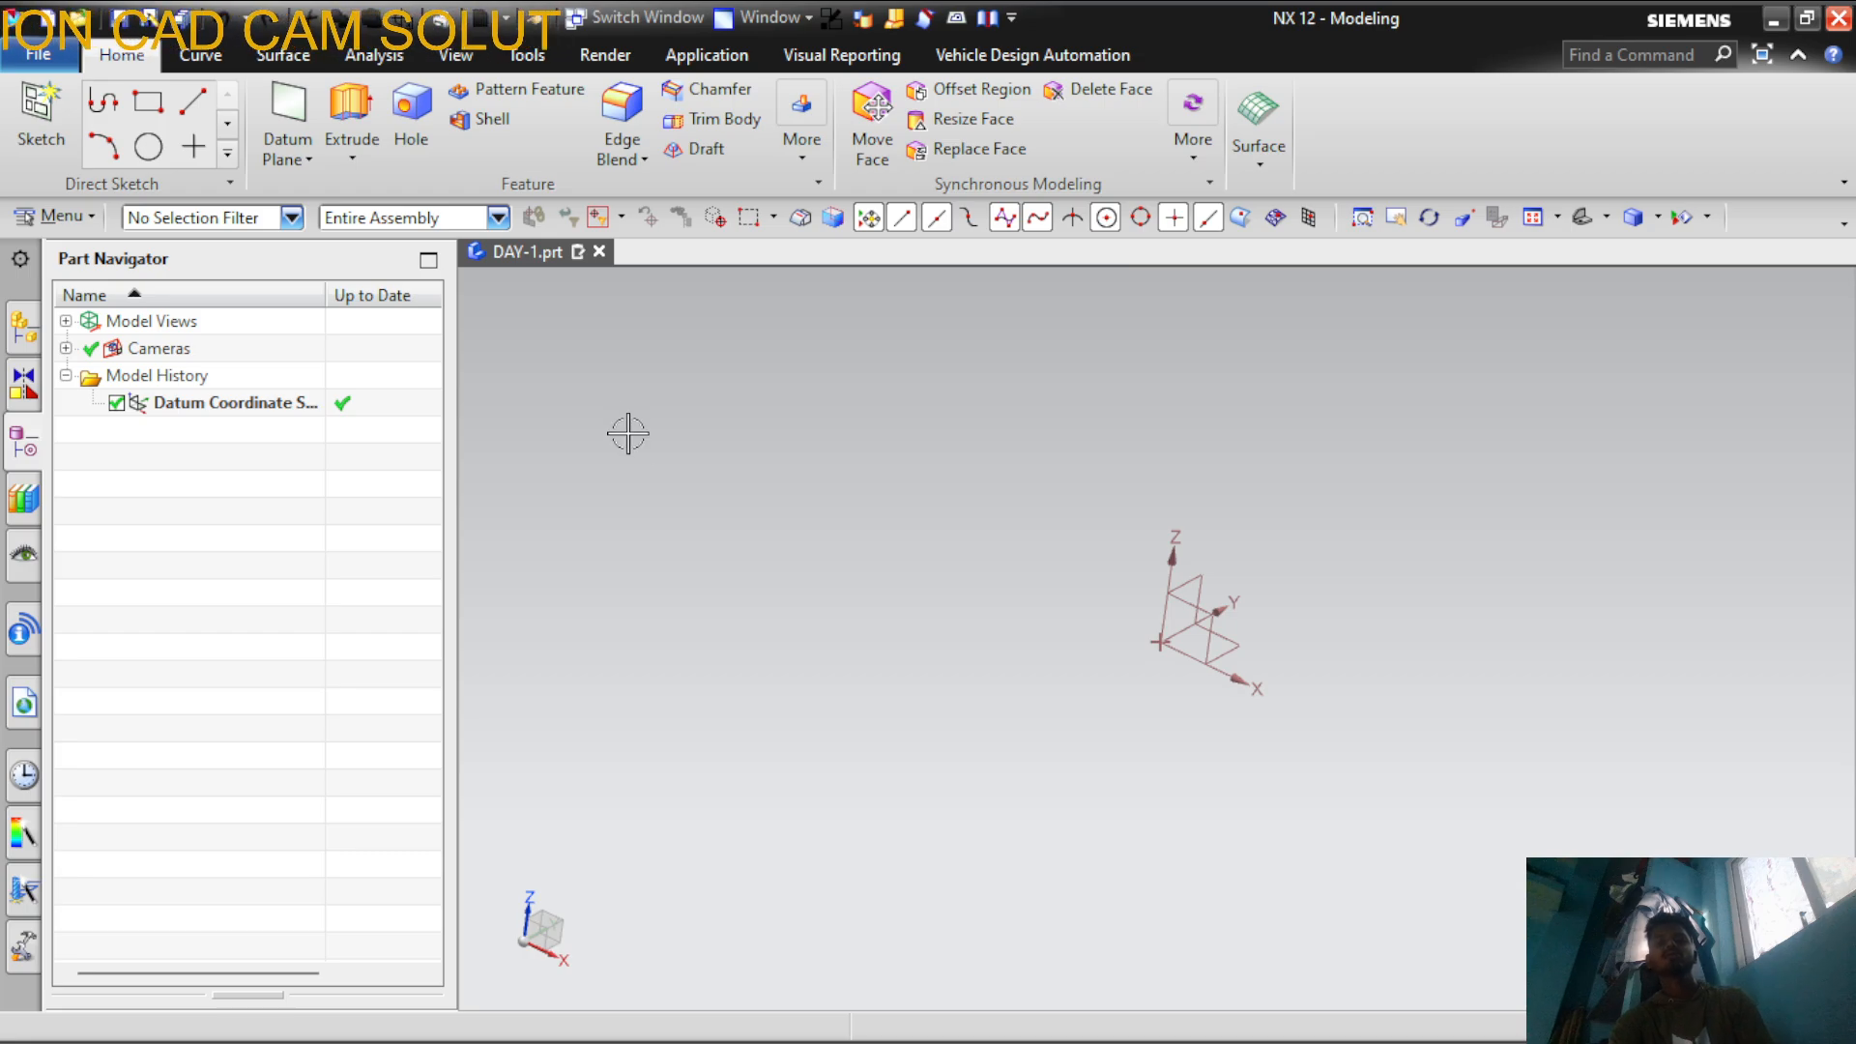
Rotate the view slightly and use Zoom to frame rectangles around the datum coordinate system, ending the Zoom mode
{"action": "middle_click_drag", "start_coordinate": [999, 548], "coordinate": [1140, 650]}
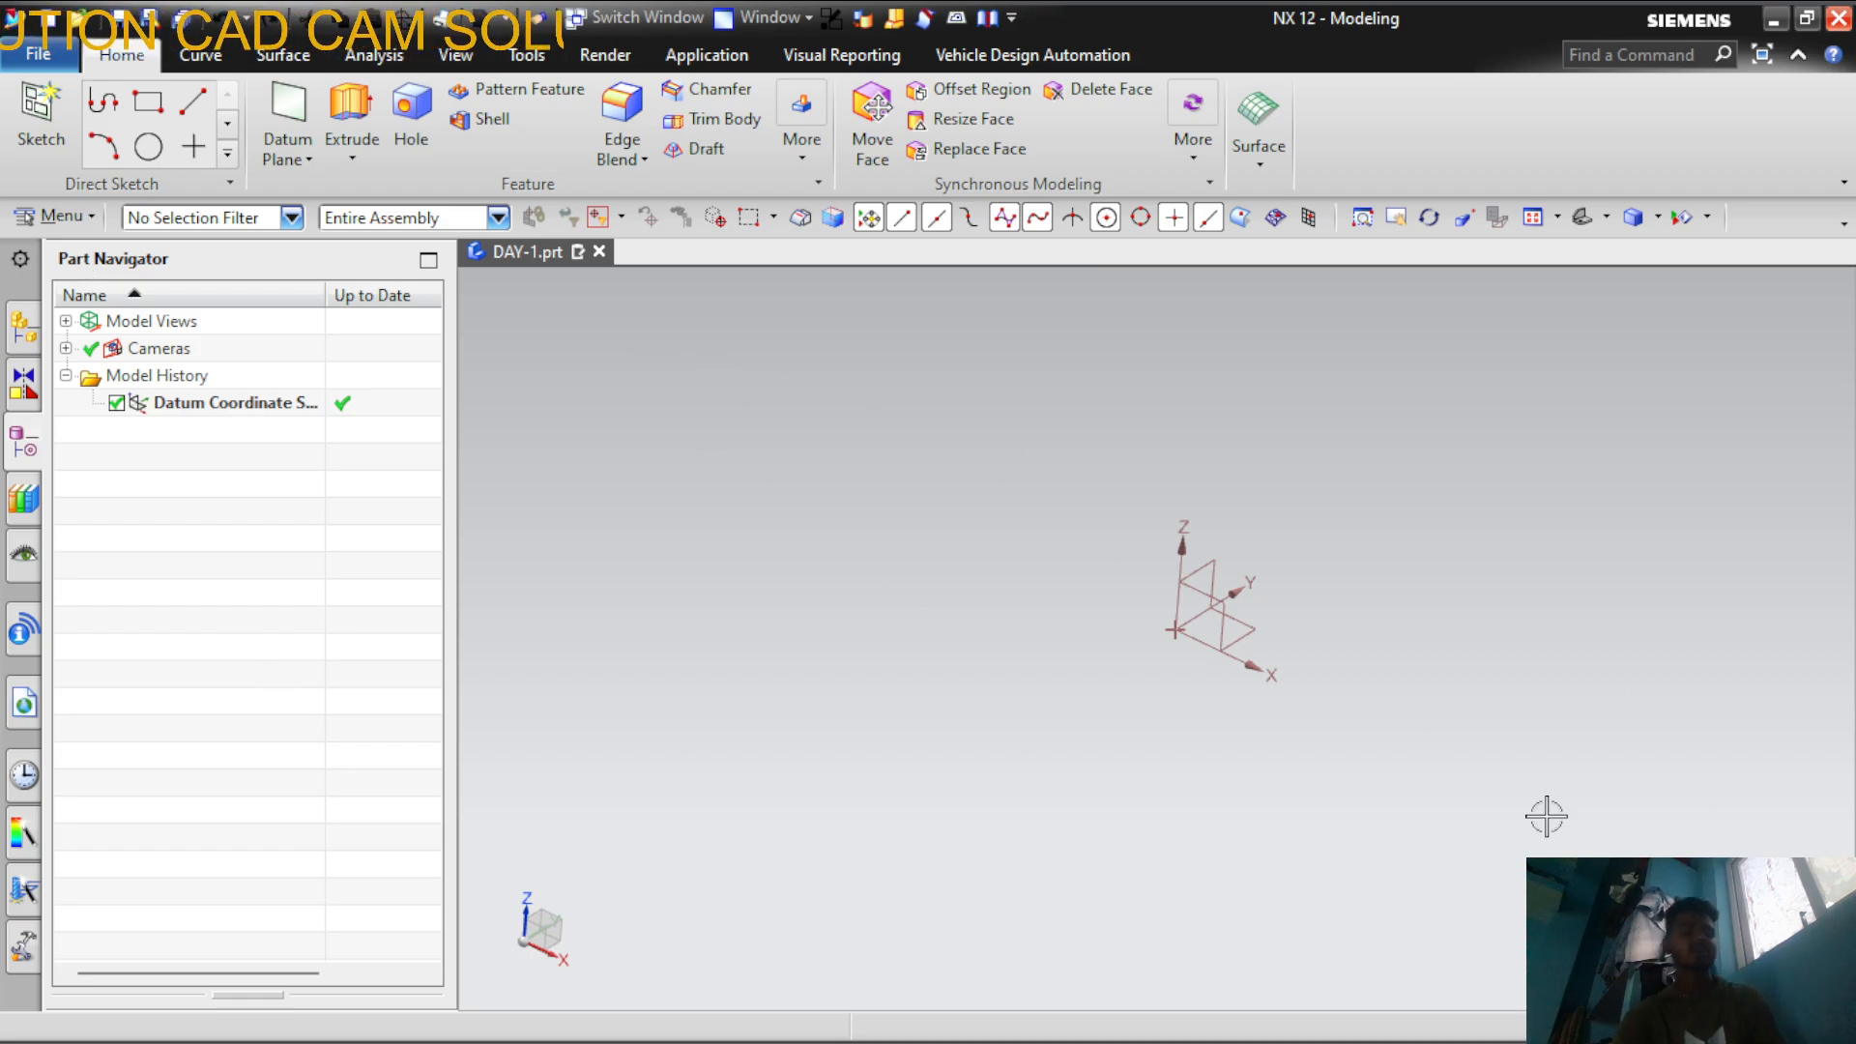
{"action": "mouse_move", "coordinate": [1150, 539]}
{"action": "middle_mouse_down"}
{"action": "mouse_move", "coordinate": [1177, 560]}
{"action": "mouse_move", "coordinate": [1162, 569]}
{"action": "middle_mouse_up"}
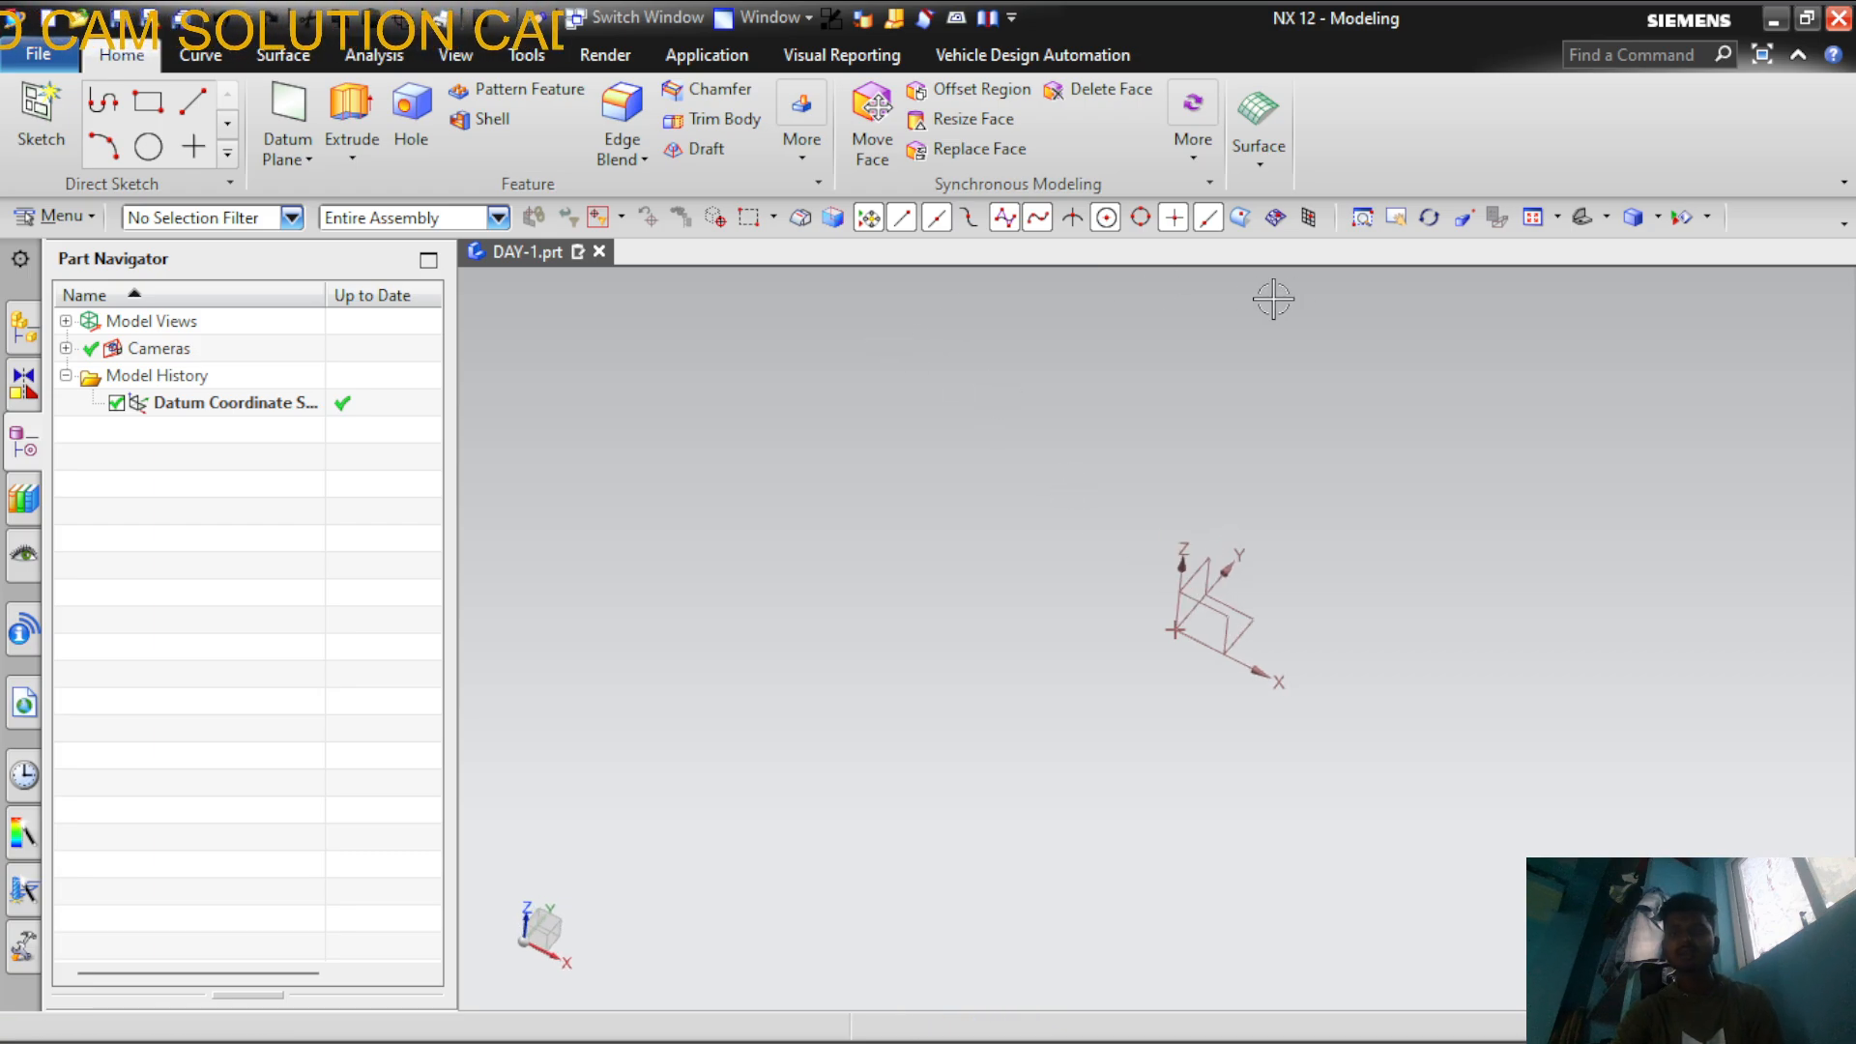
{"action": "left_click", "coordinate": [1363, 220]}
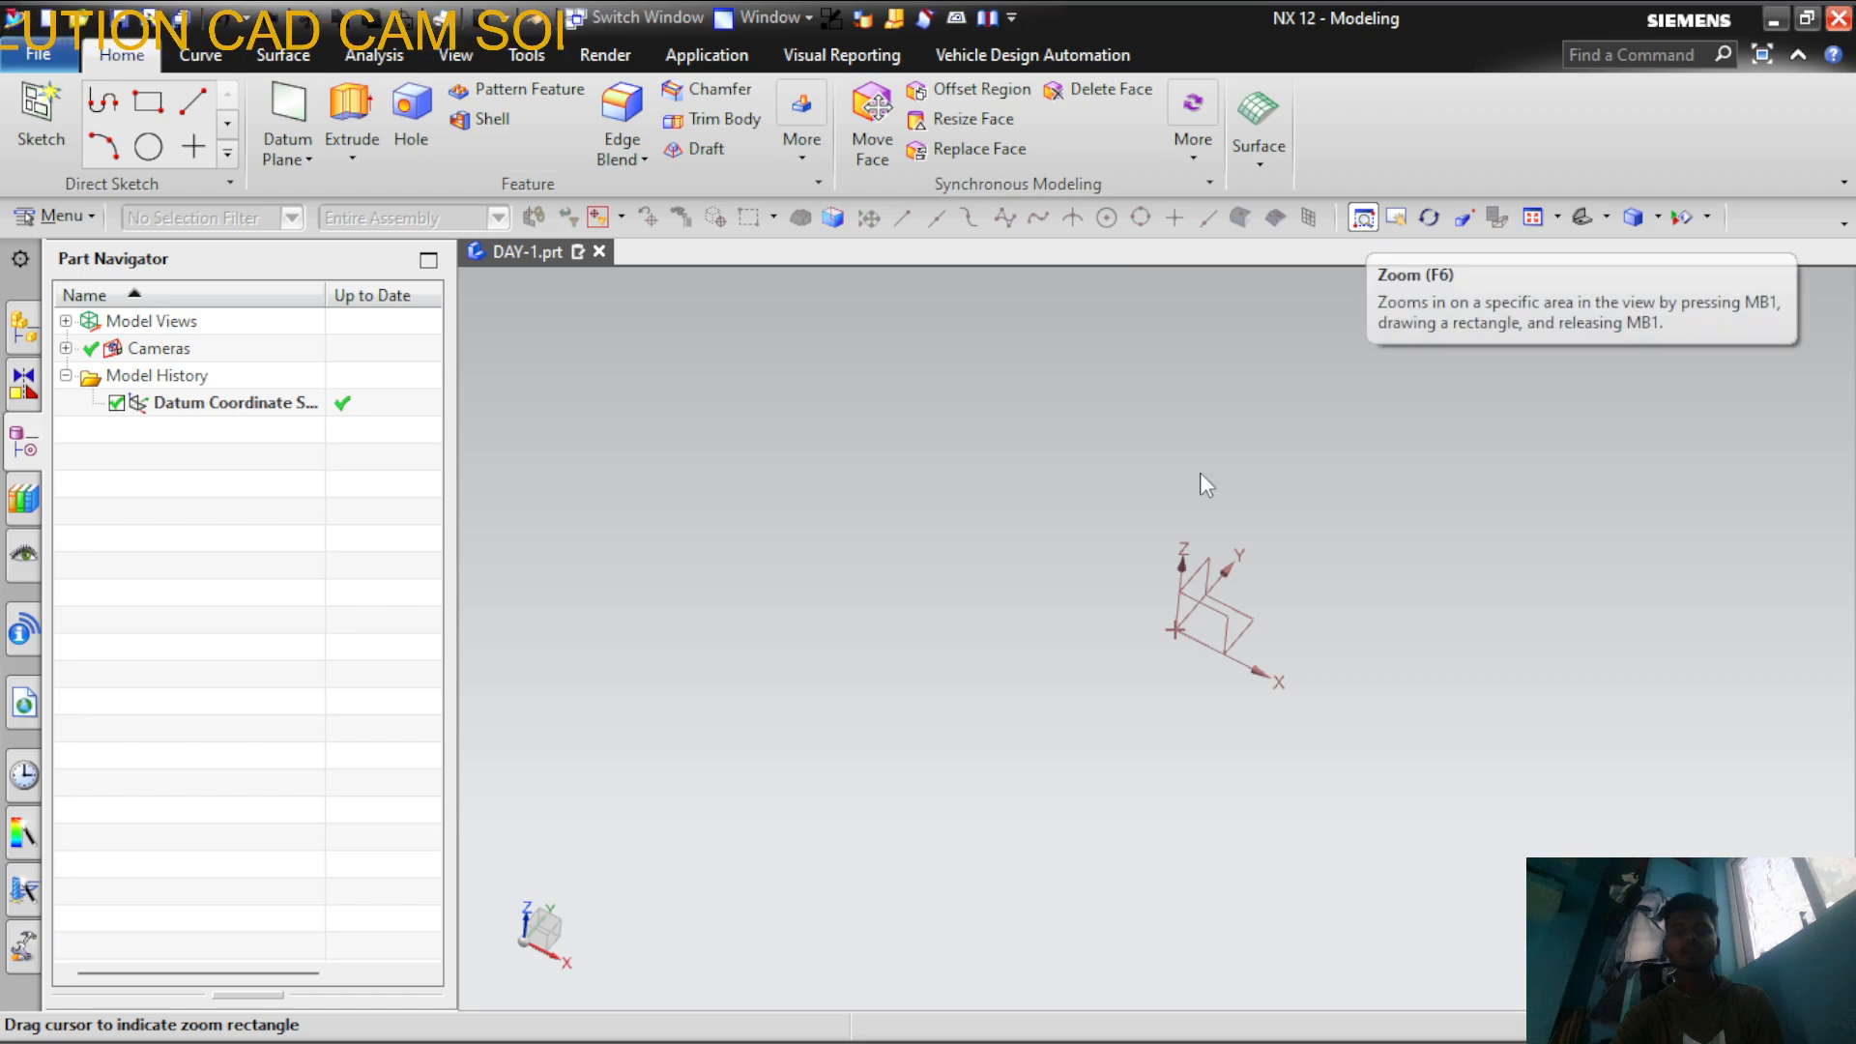
{"action": "left_click_drag", "start_coordinate": [1060, 563], "coordinate": [1328, 740]}
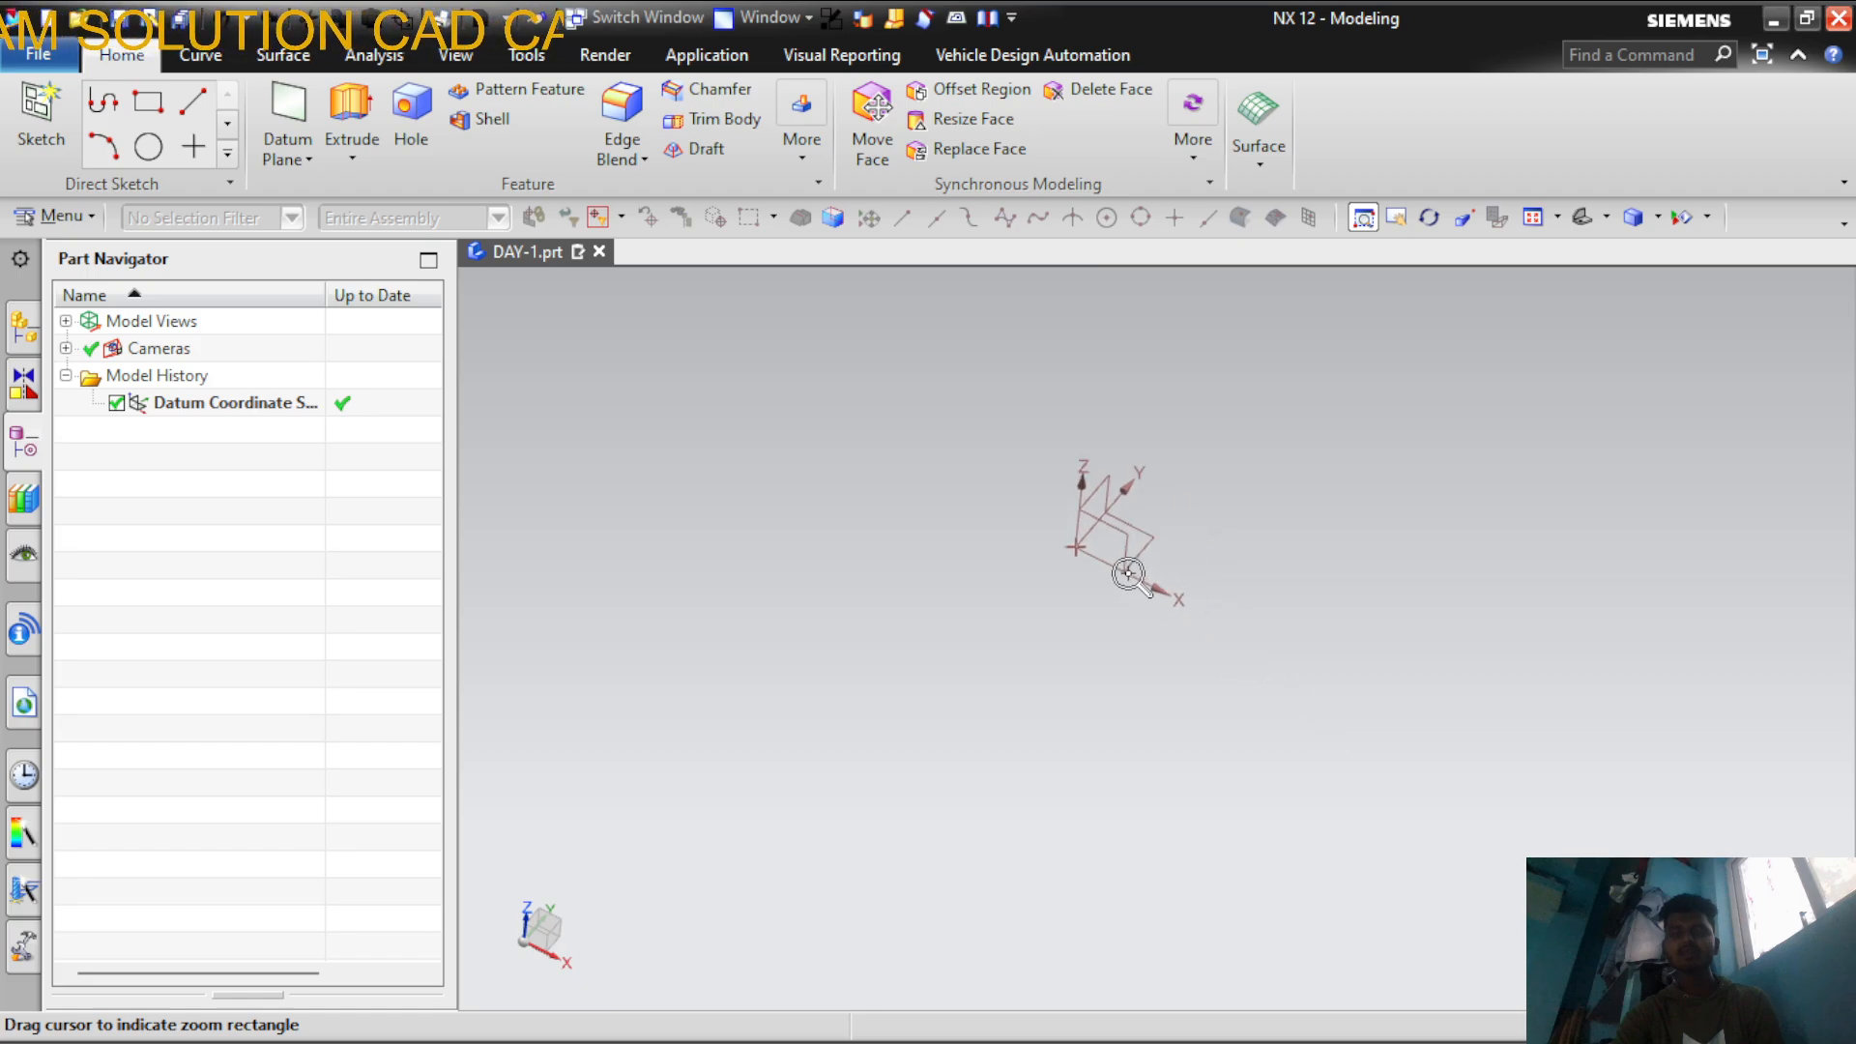
{"action": "left_click_drag", "start_coordinate": [1010, 472], "coordinate": [1206, 646]}
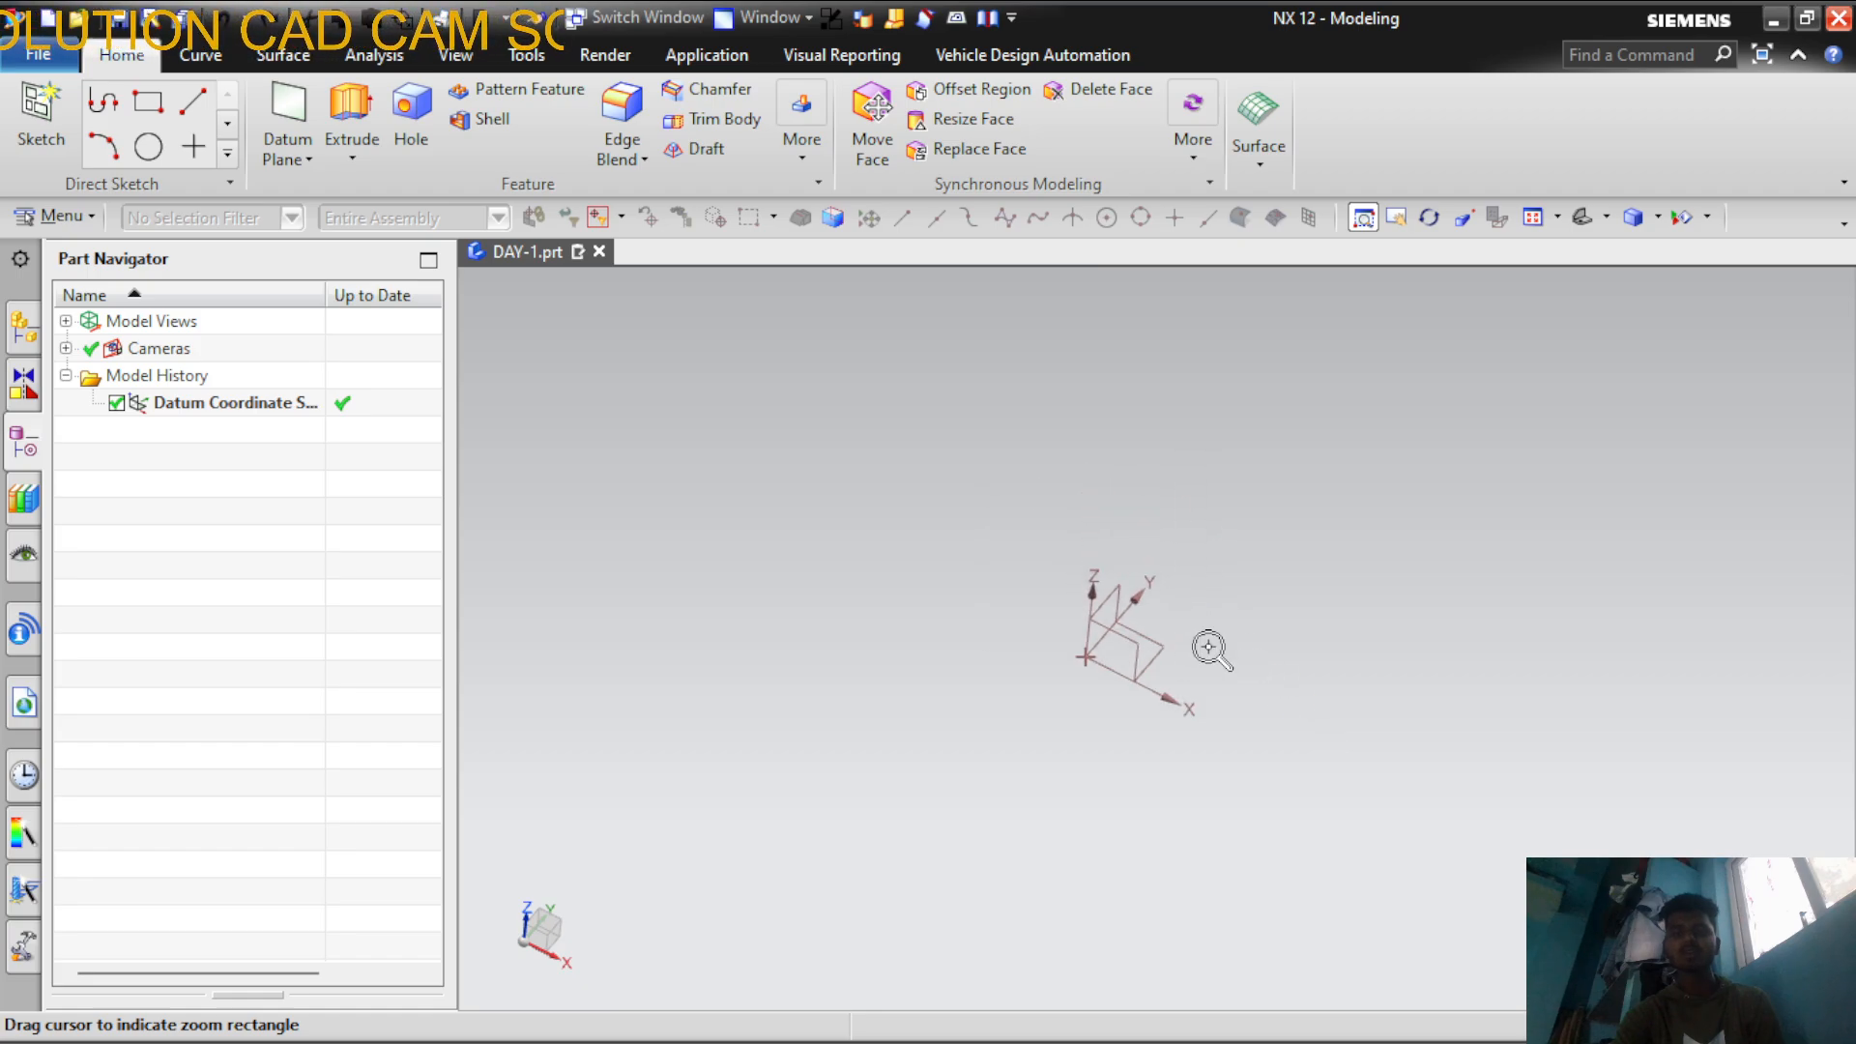
{"action": "left_click", "coordinate": [1361, 221]}
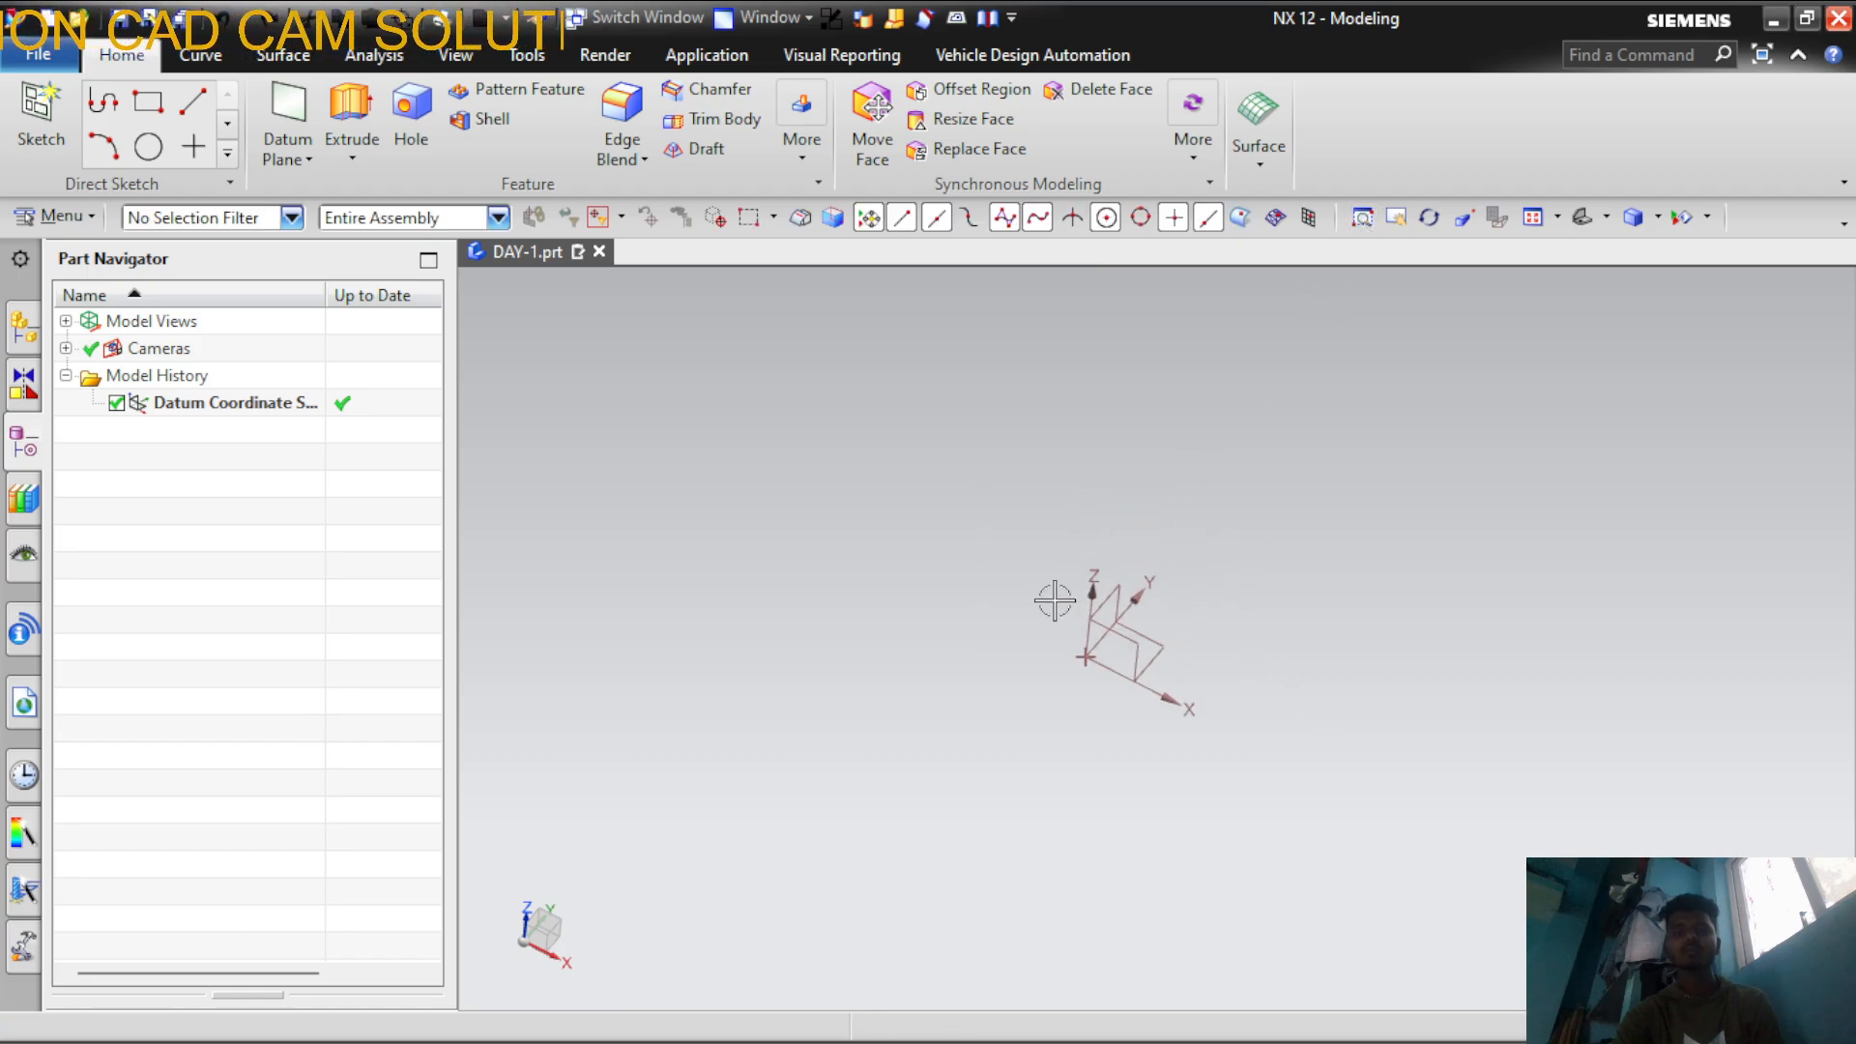
Pan and rotate the view of the datum coordinate system, and bring it back to the middle of the graphics area
{"action": "left_click", "coordinate": [1395, 220]}
{"action": "left_click_drag", "start_coordinate": [963, 679], "coordinate": [1495, 570]}
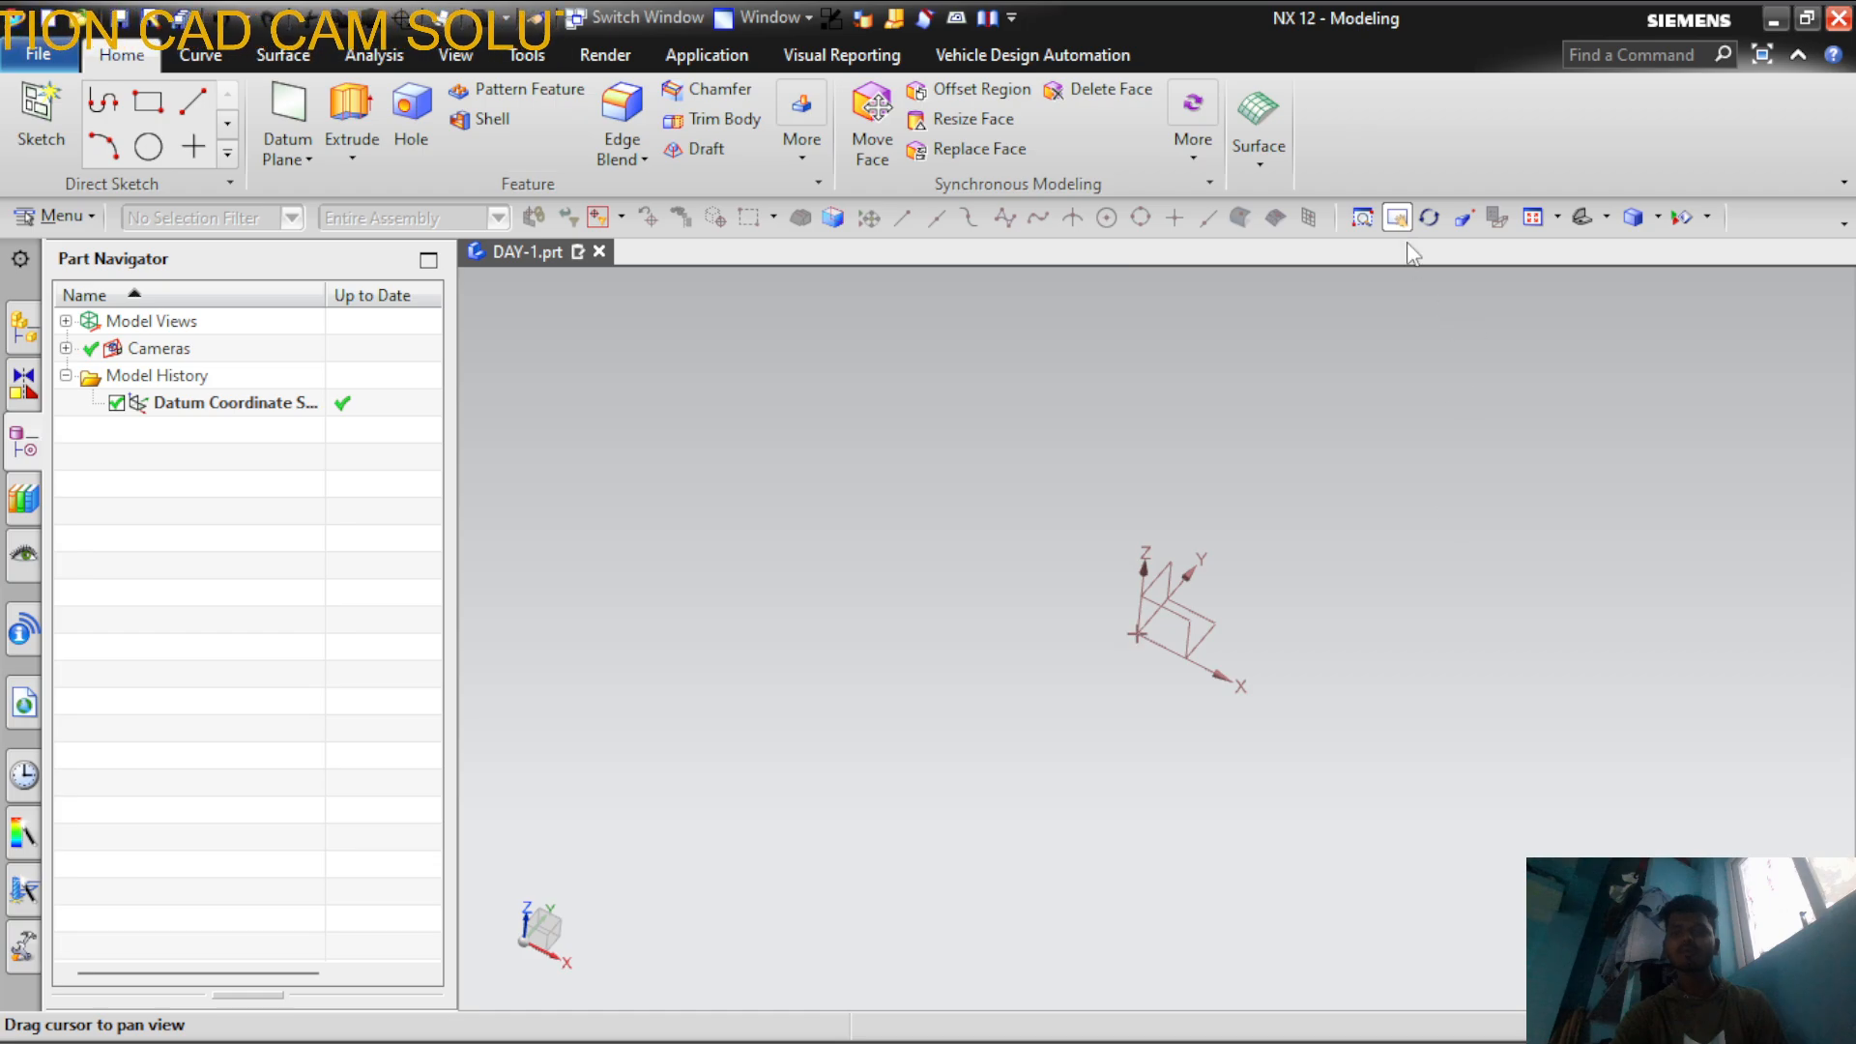
{"action": "left_click", "coordinate": [1428, 218]}
{"action": "left_click_drag", "start_coordinate": [1153, 569], "coordinate": [1213, 530]}
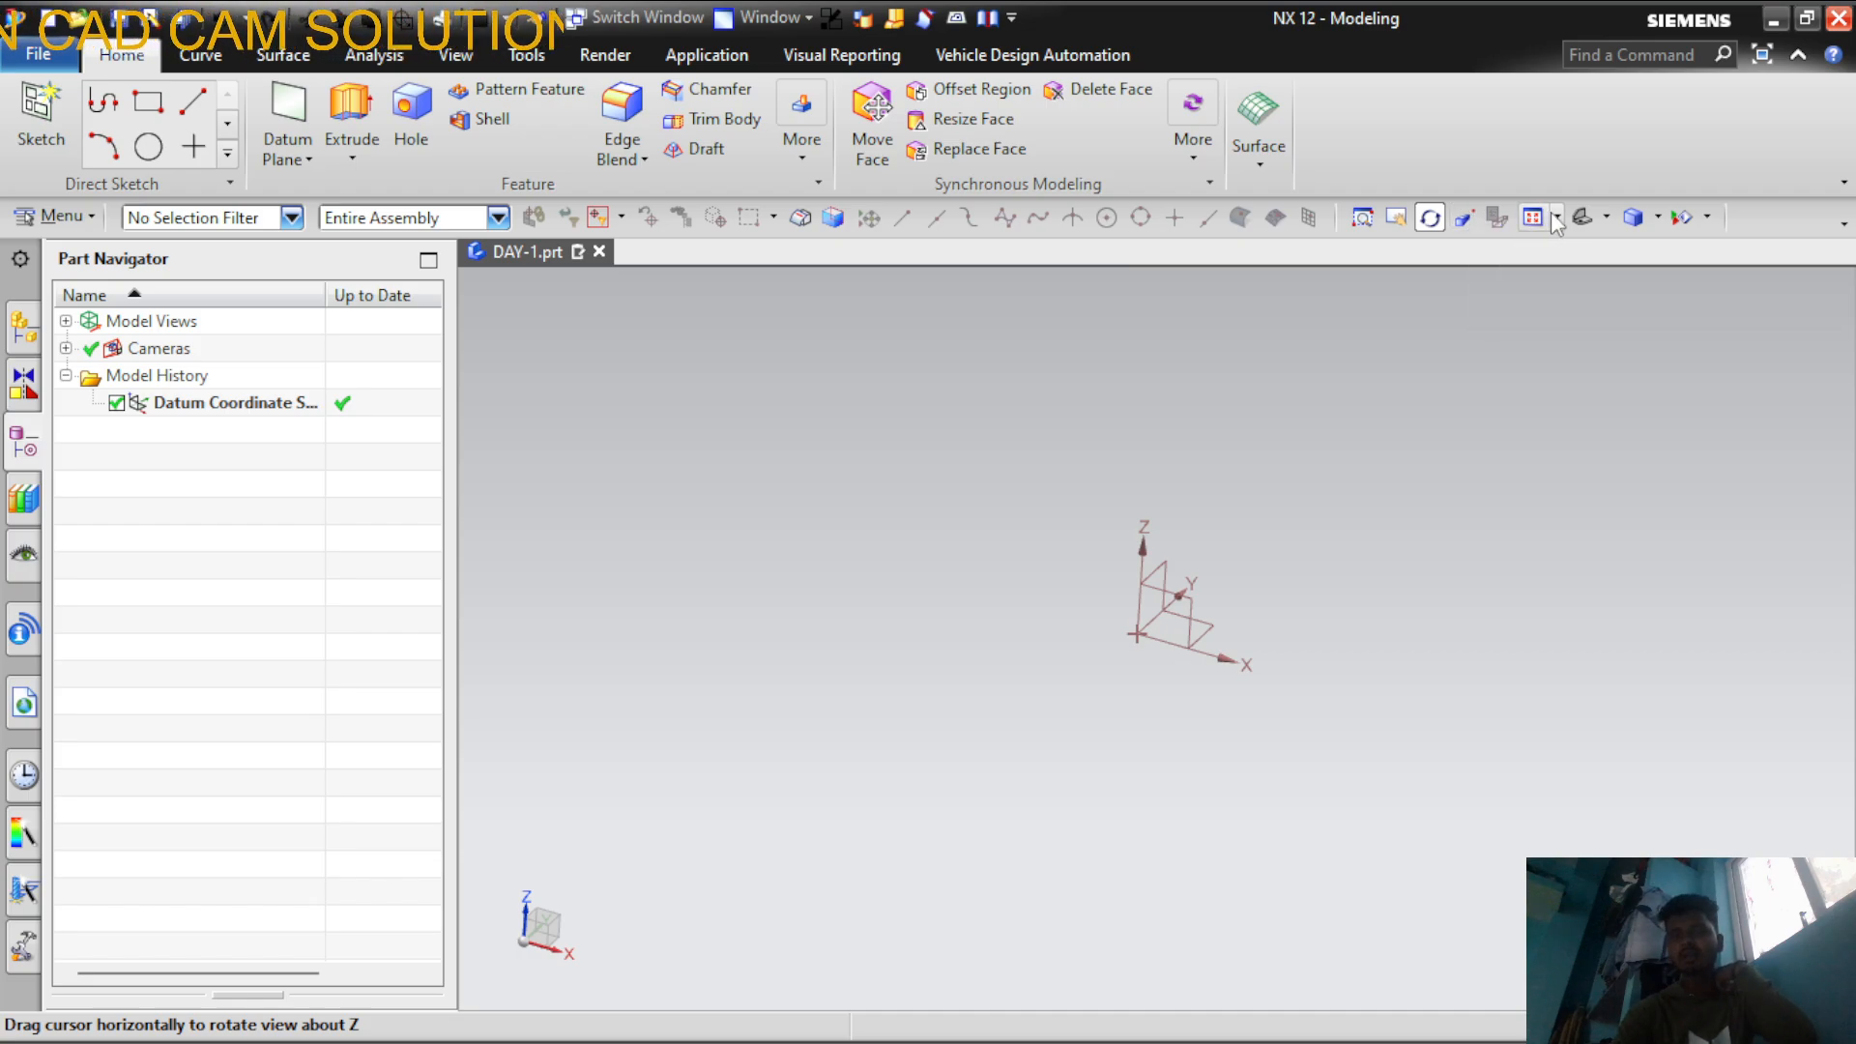
{"action": "left_click_drag", "start_coordinate": [1247, 619], "coordinate": [979, 613]}
{"action": "left_click_drag", "start_coordinate": [820, 646], "coordinate": [960, 632]}
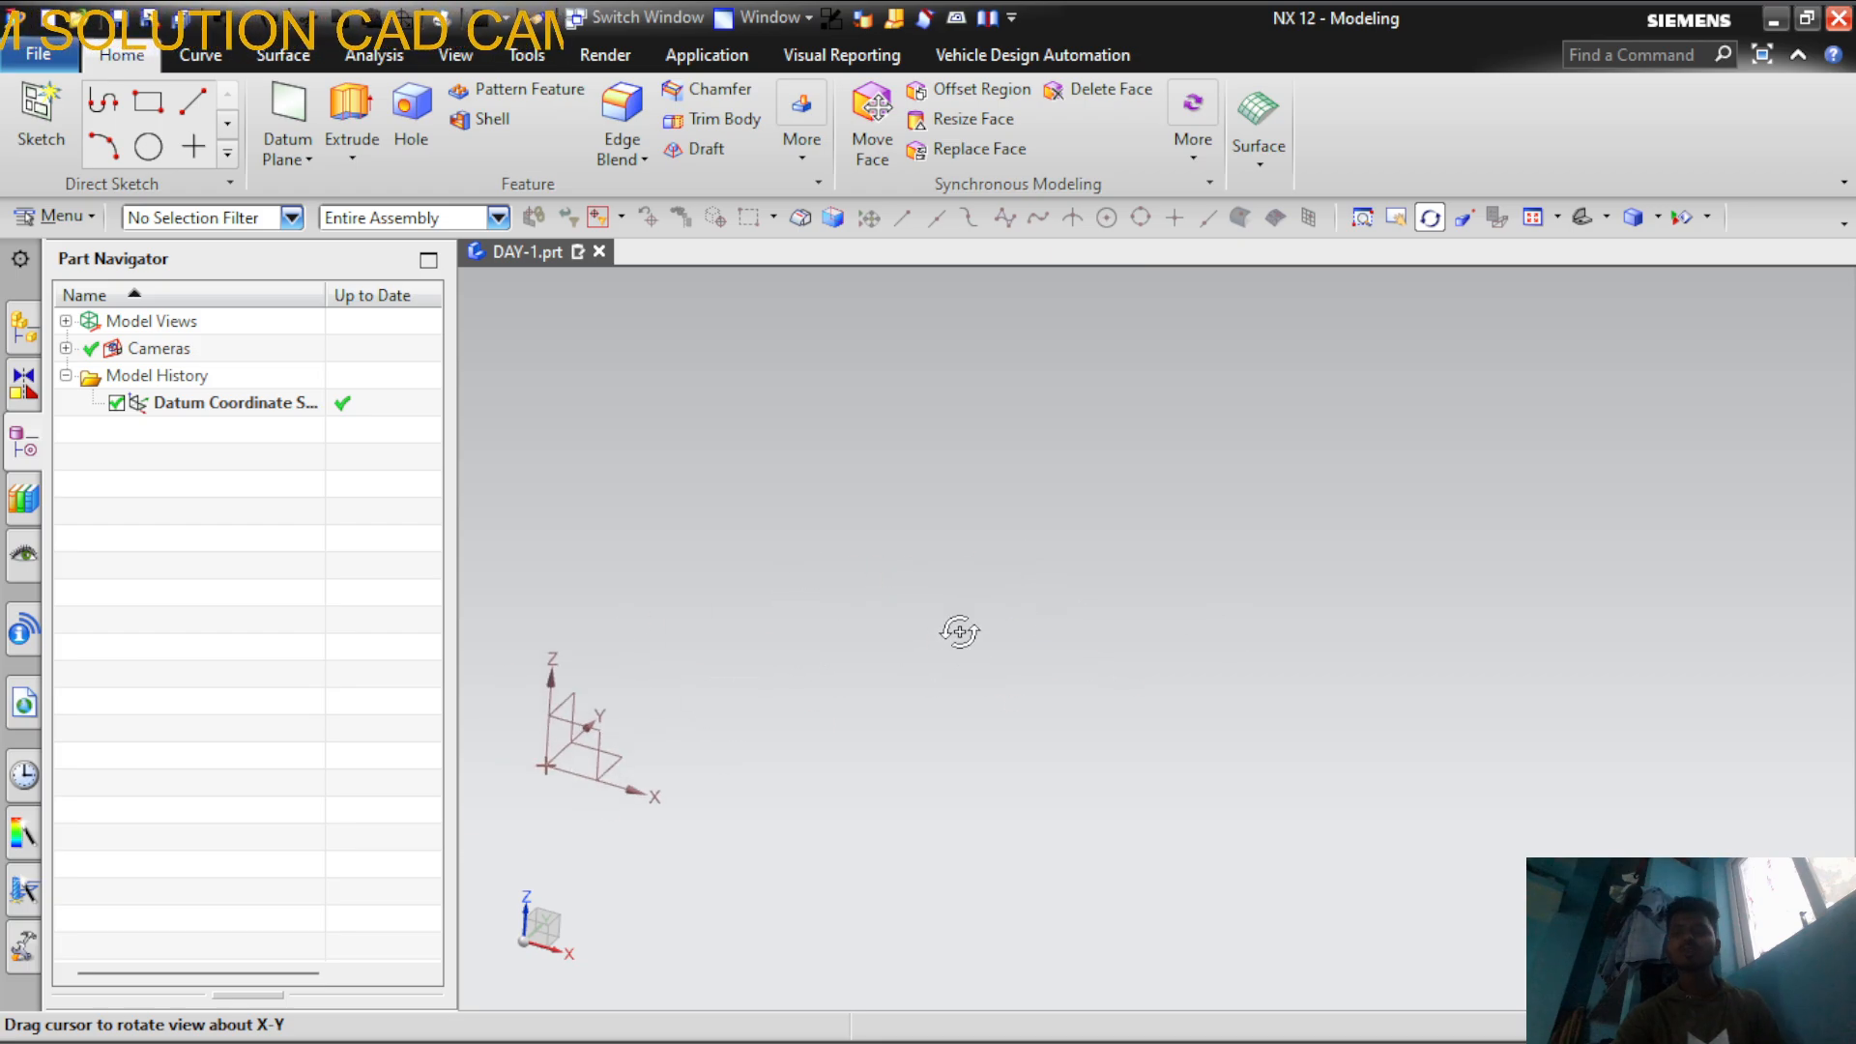
{"action": "left_click", "coordinate": [1538, 216]}
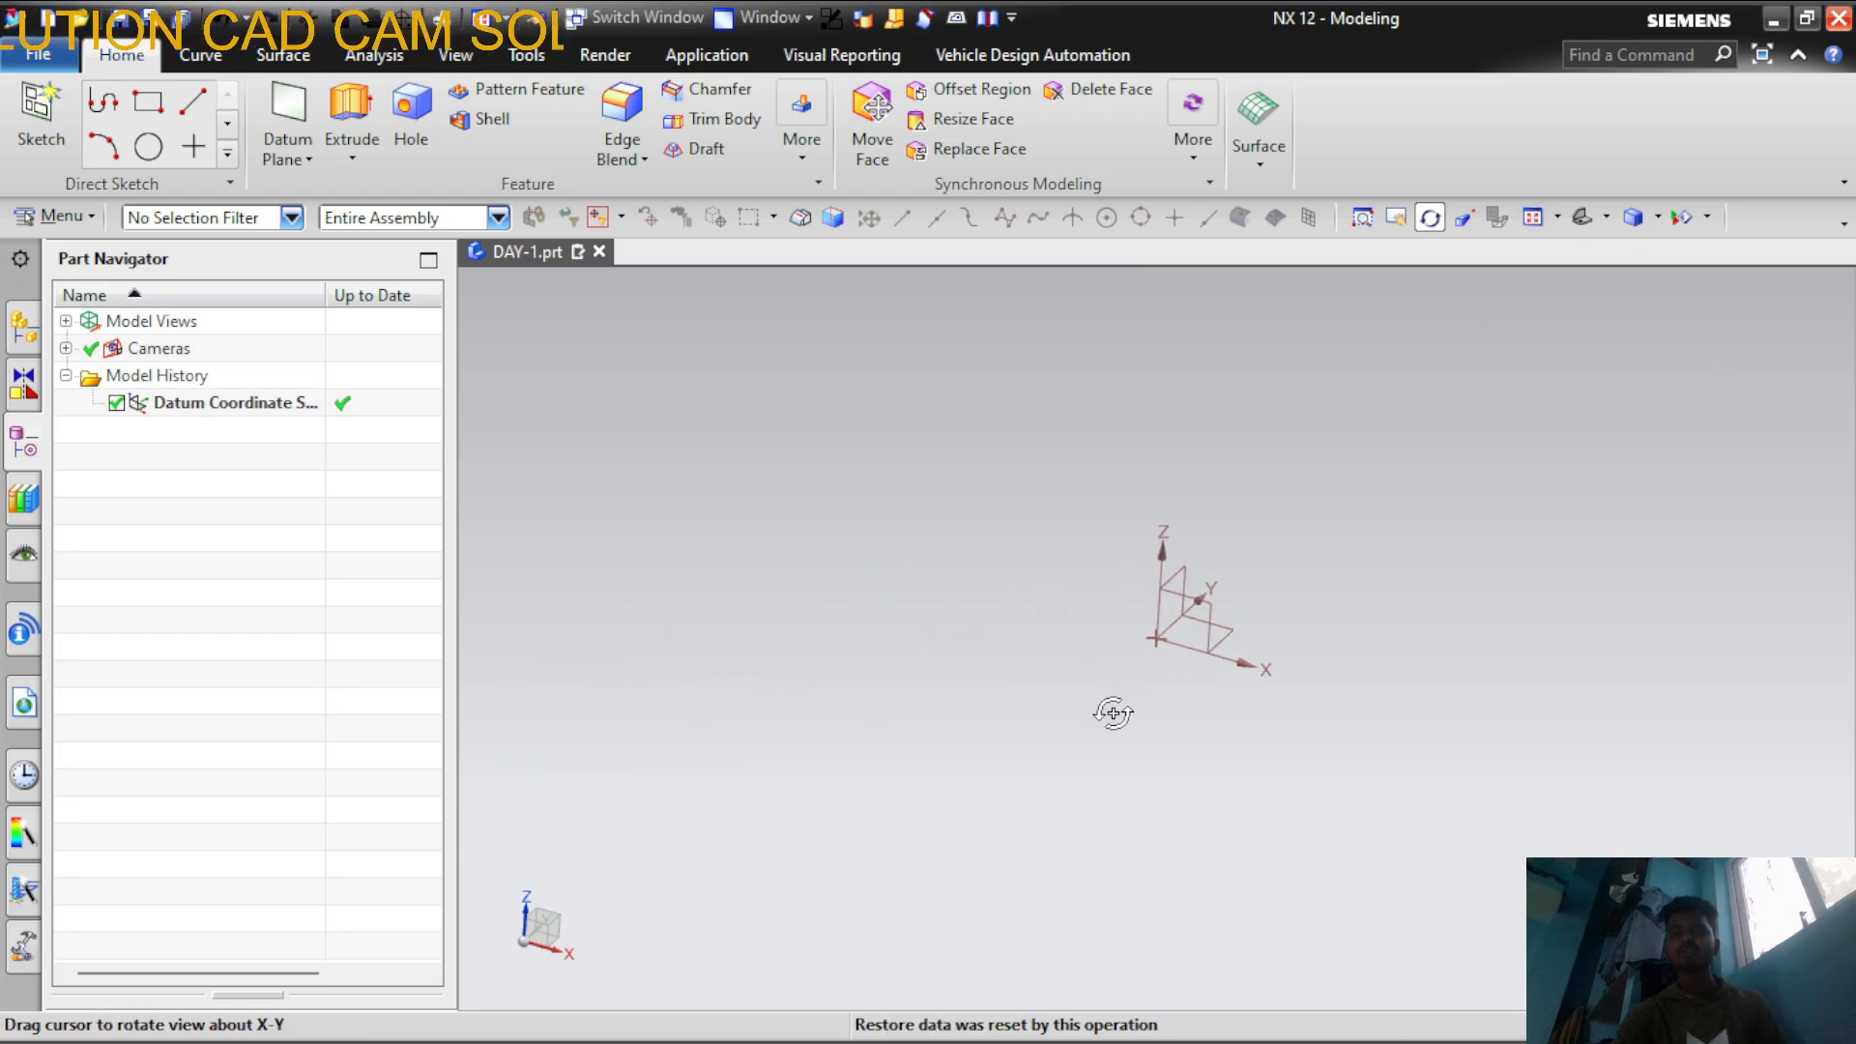
Rotate the view of the datum coordinate system freely and orient it to the Trimetric view
{"action": "left_click_drag", "start_coordinate": [1068, 471], "coordinate": [1182, 646]}
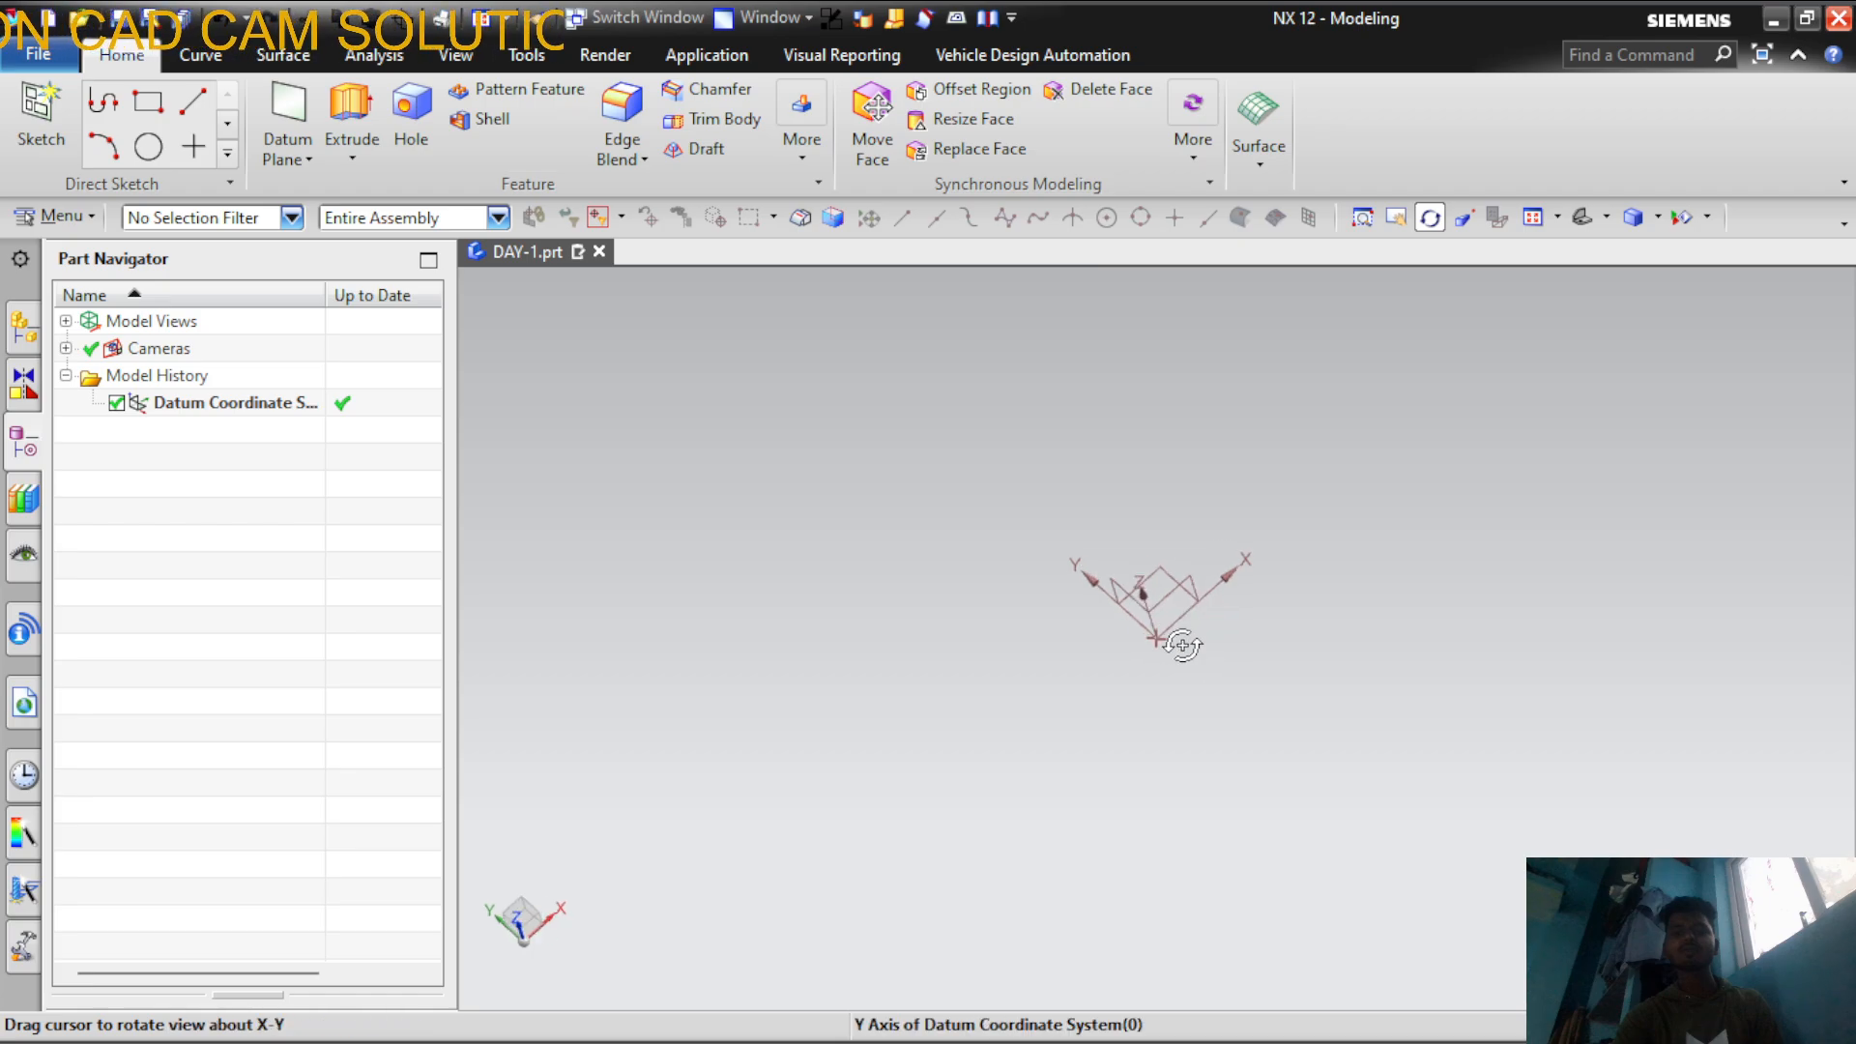
{"action": "left_click_drag", "start_coordinate": [1202, 530], "coordinate": [1608, 356]}
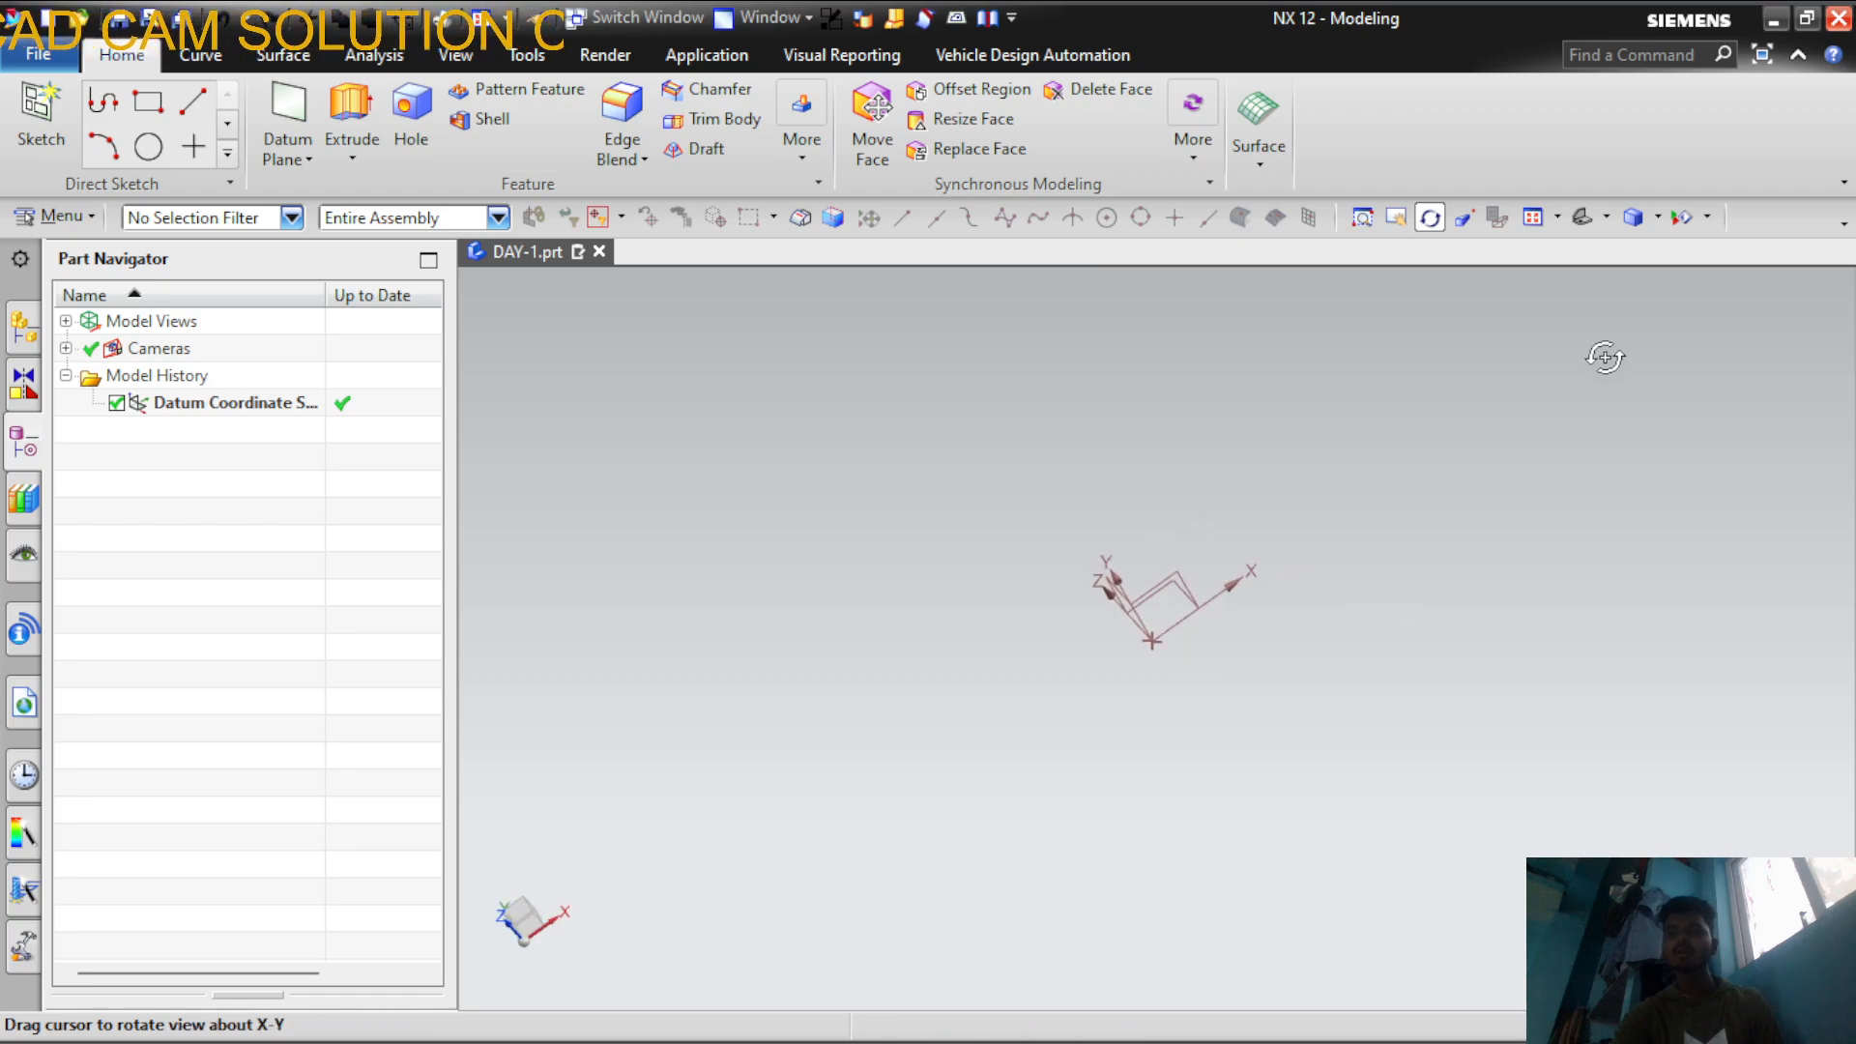
{"action": "left_click", "coordinate": [1606, 218]}
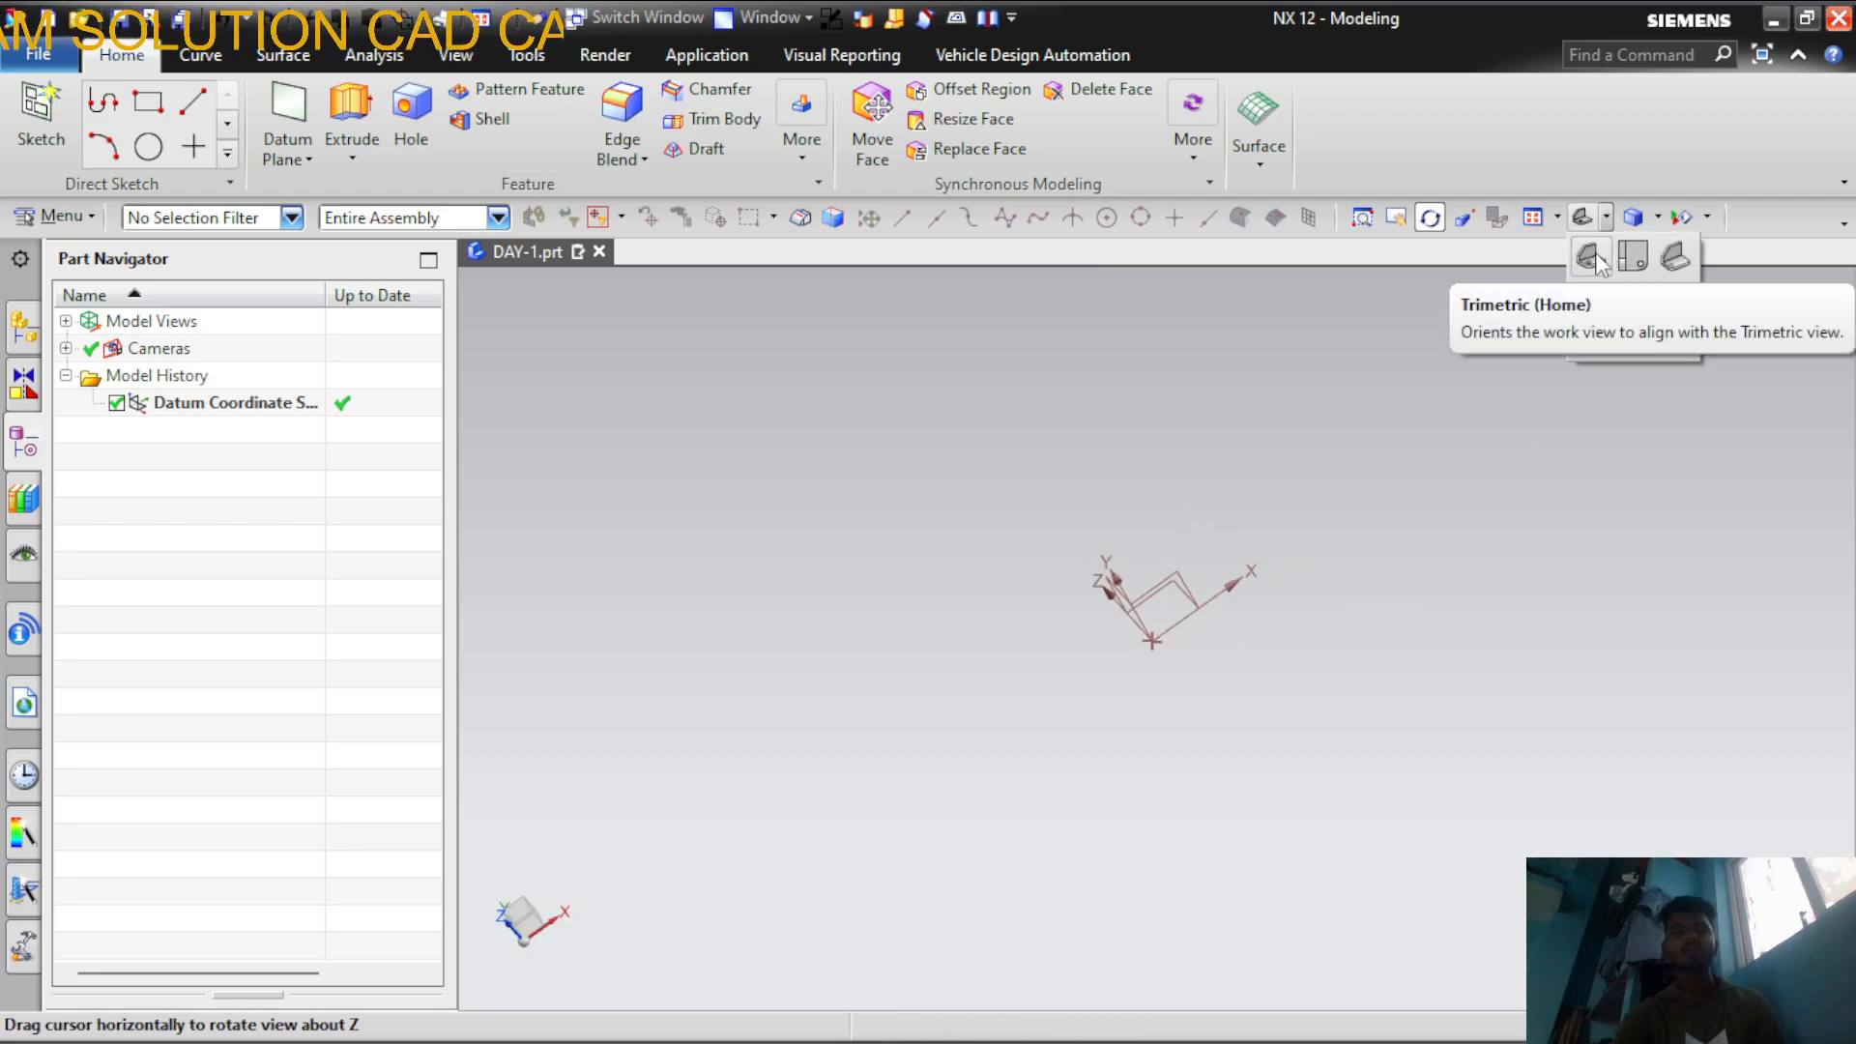
{"action": "left_click", "coordinate": [1595, 259]}
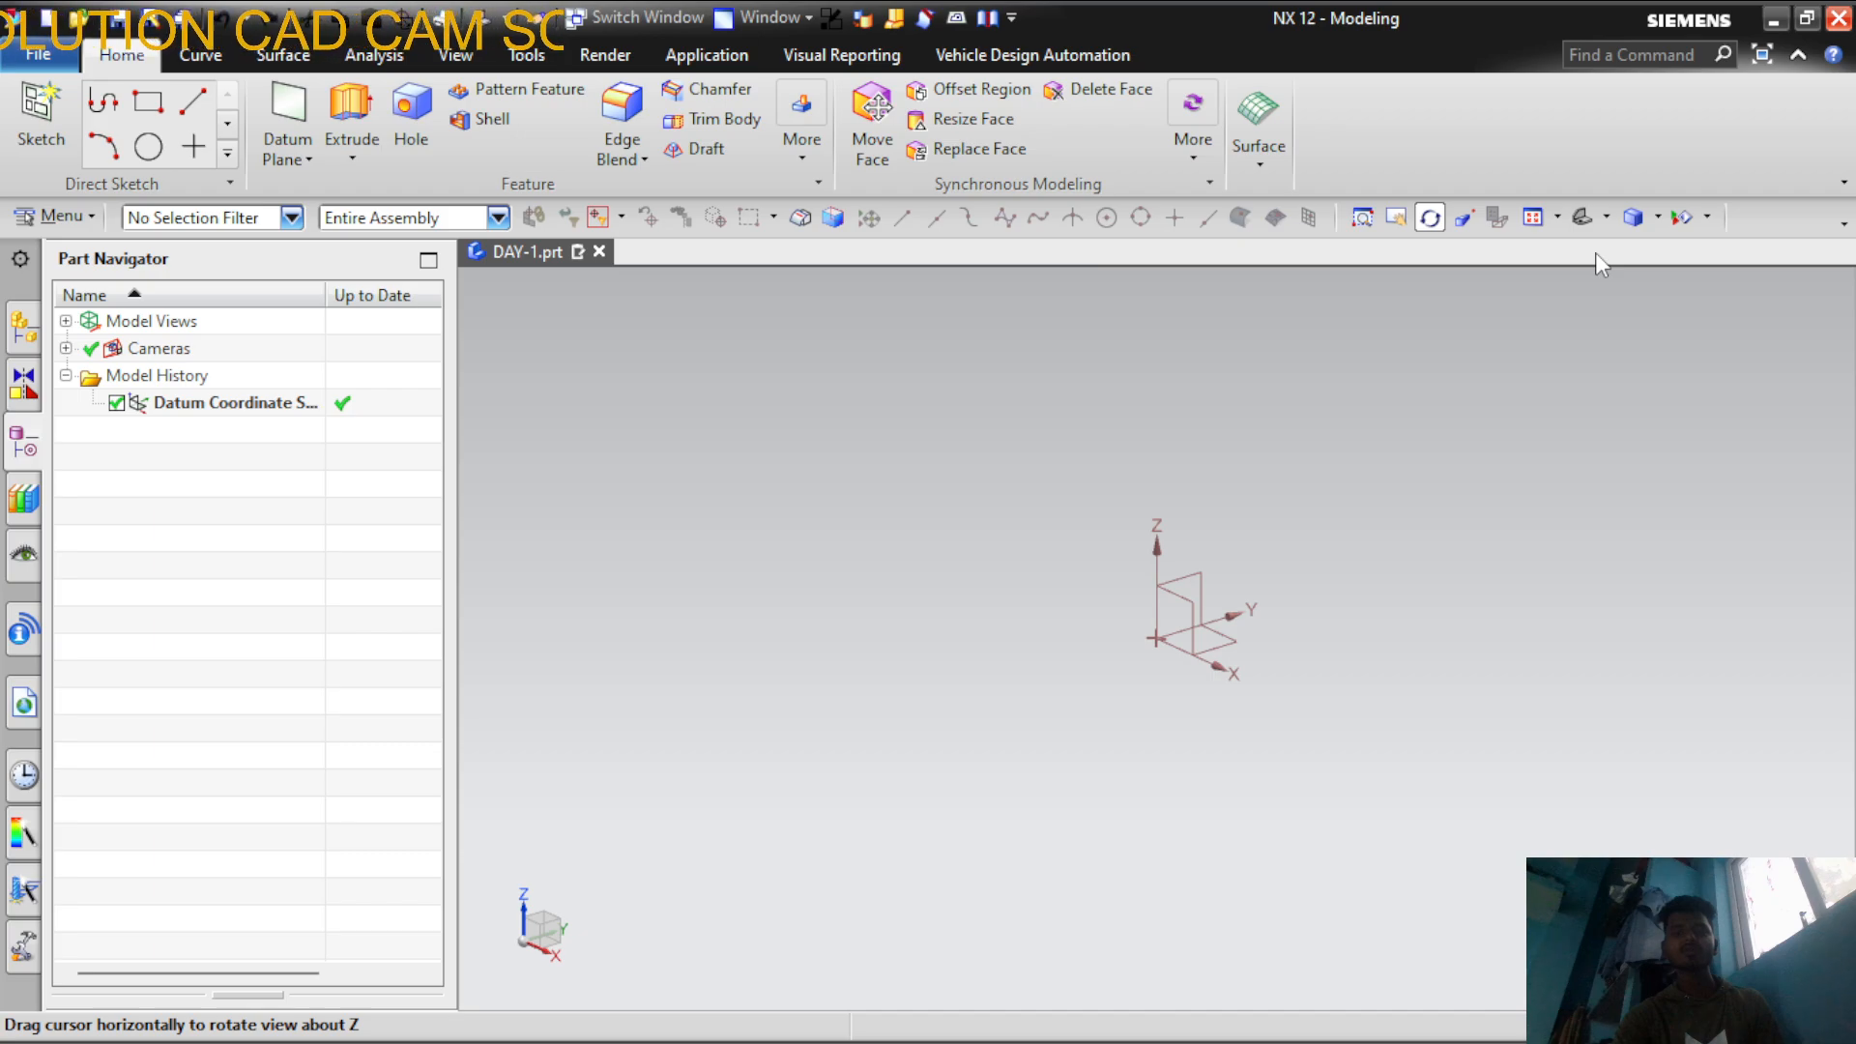
{"action": "left_click", "coordinate": [1607, 220]}
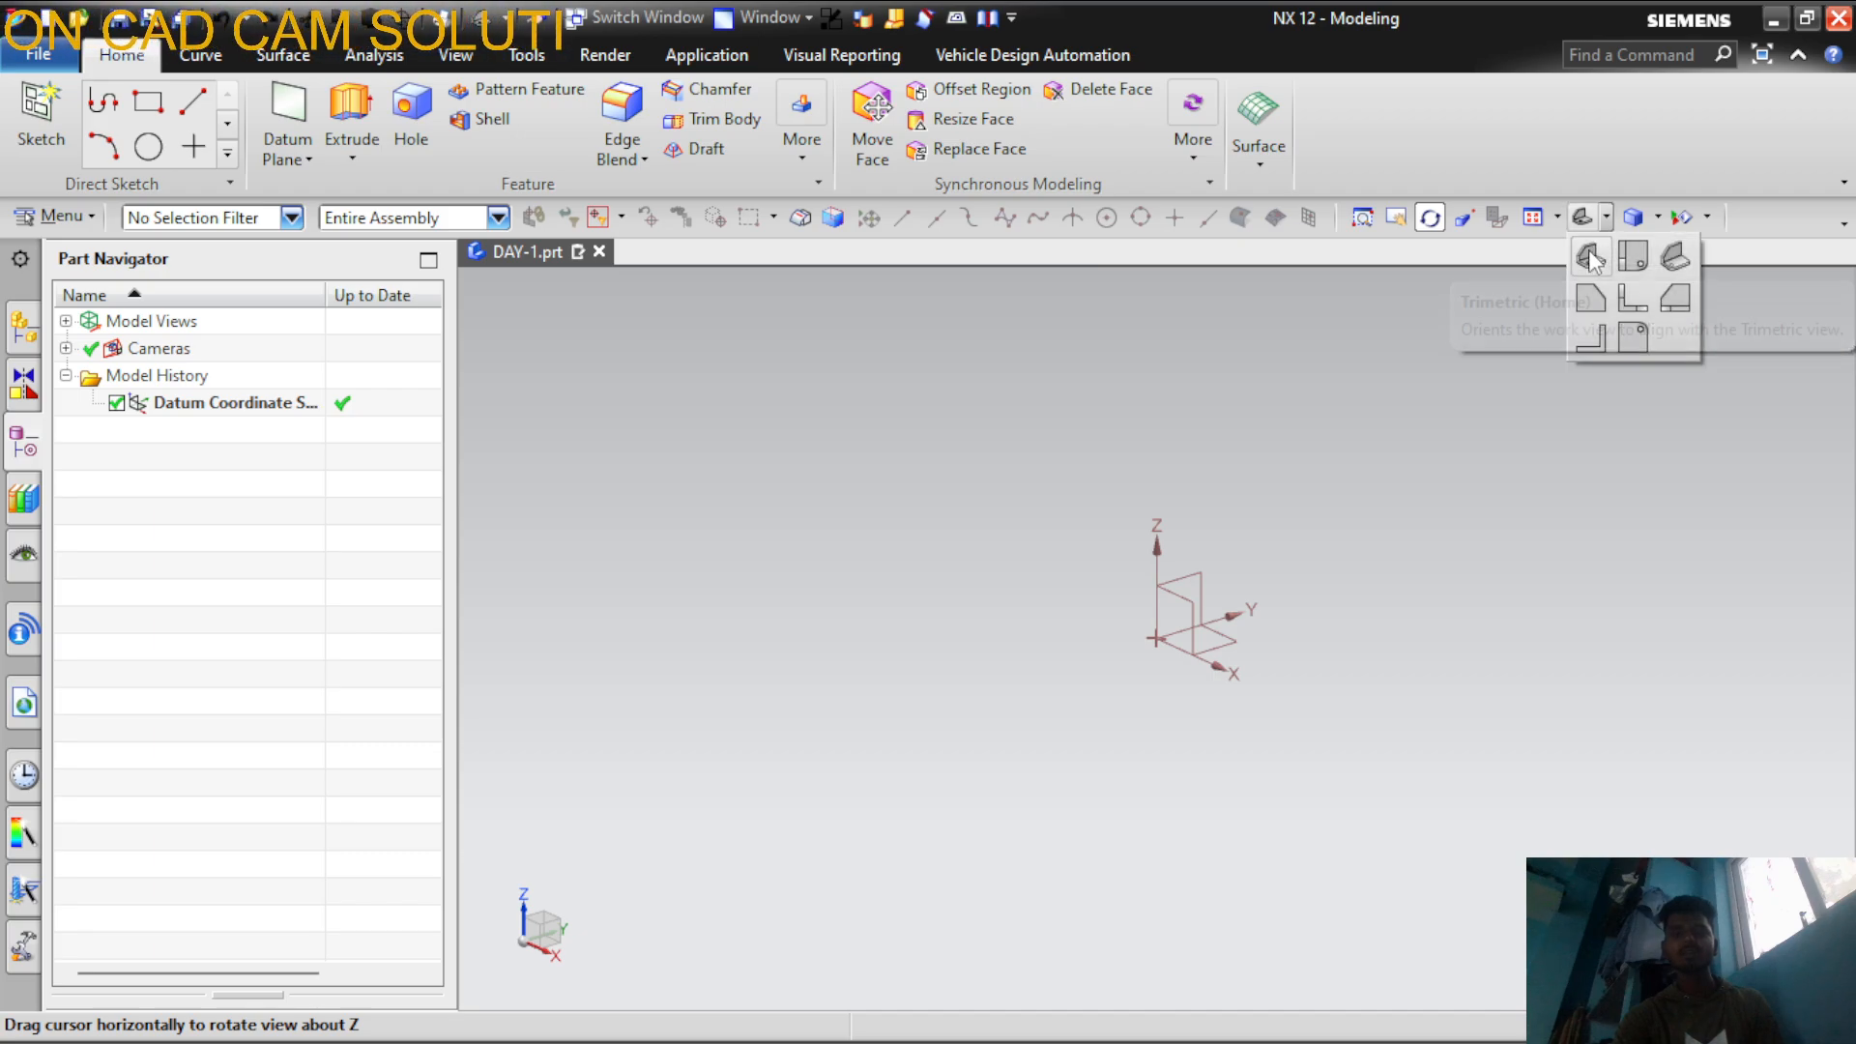
{"action": "left_click", "coordinate": [1591, 256]}
Restore the Trimetric orientation after another free rotation, and orient the work view to Top
{"action": "left_click_drag", "start_coordinate": [1368, 620], "coordinate": [1294, 556]}
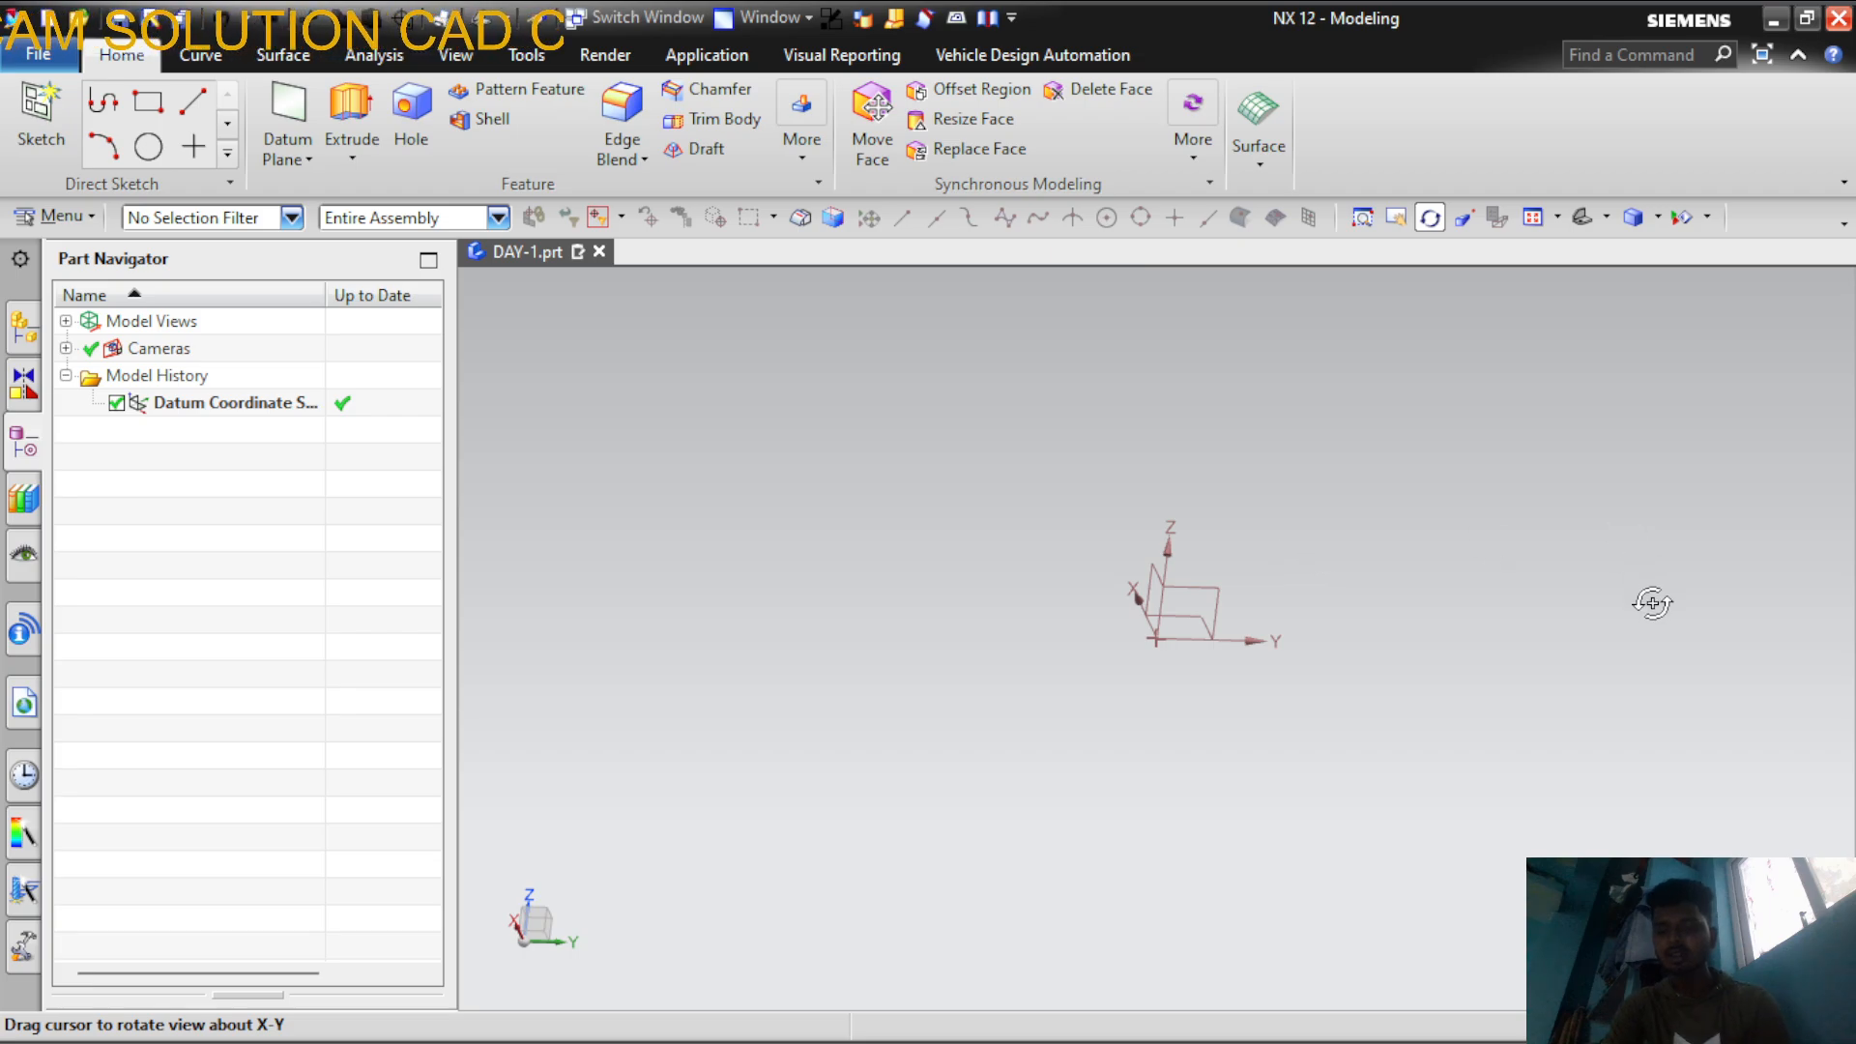
{"action": "key", "text": "Home"}
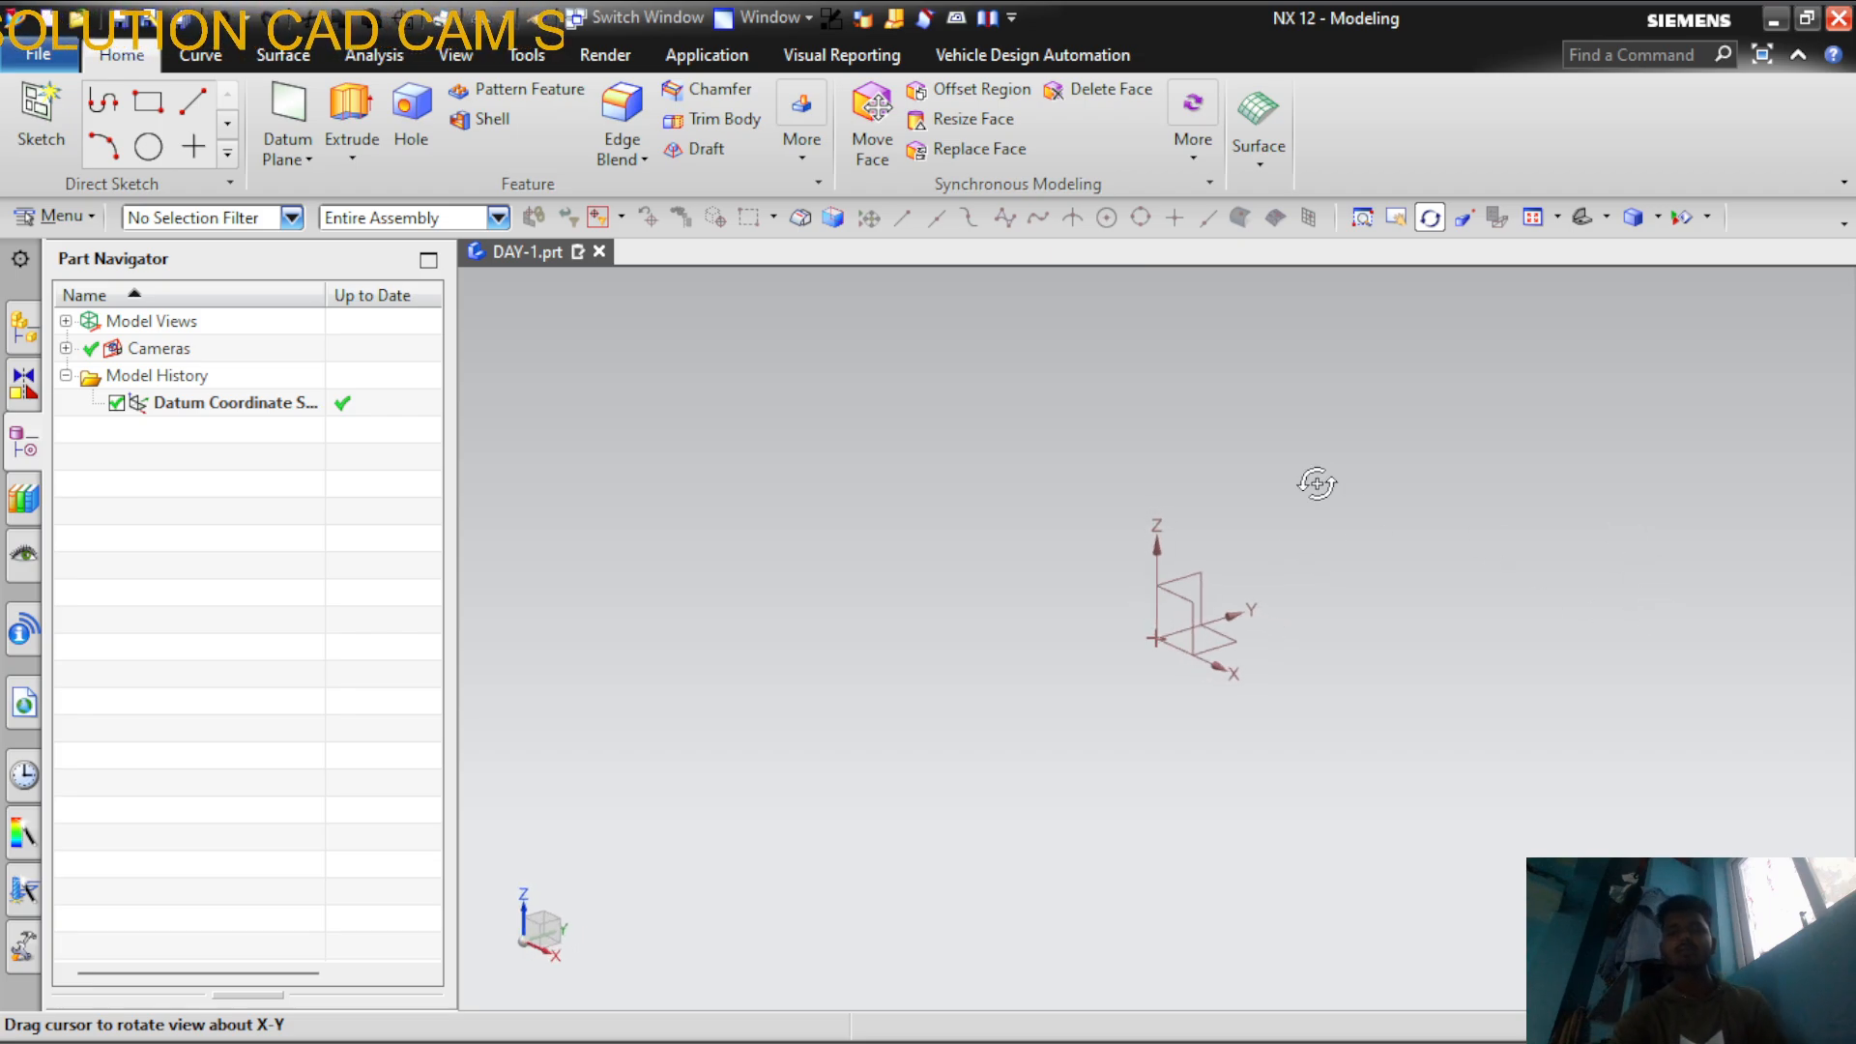
{"action": "left_click", "coordinate": [1608, 220]}
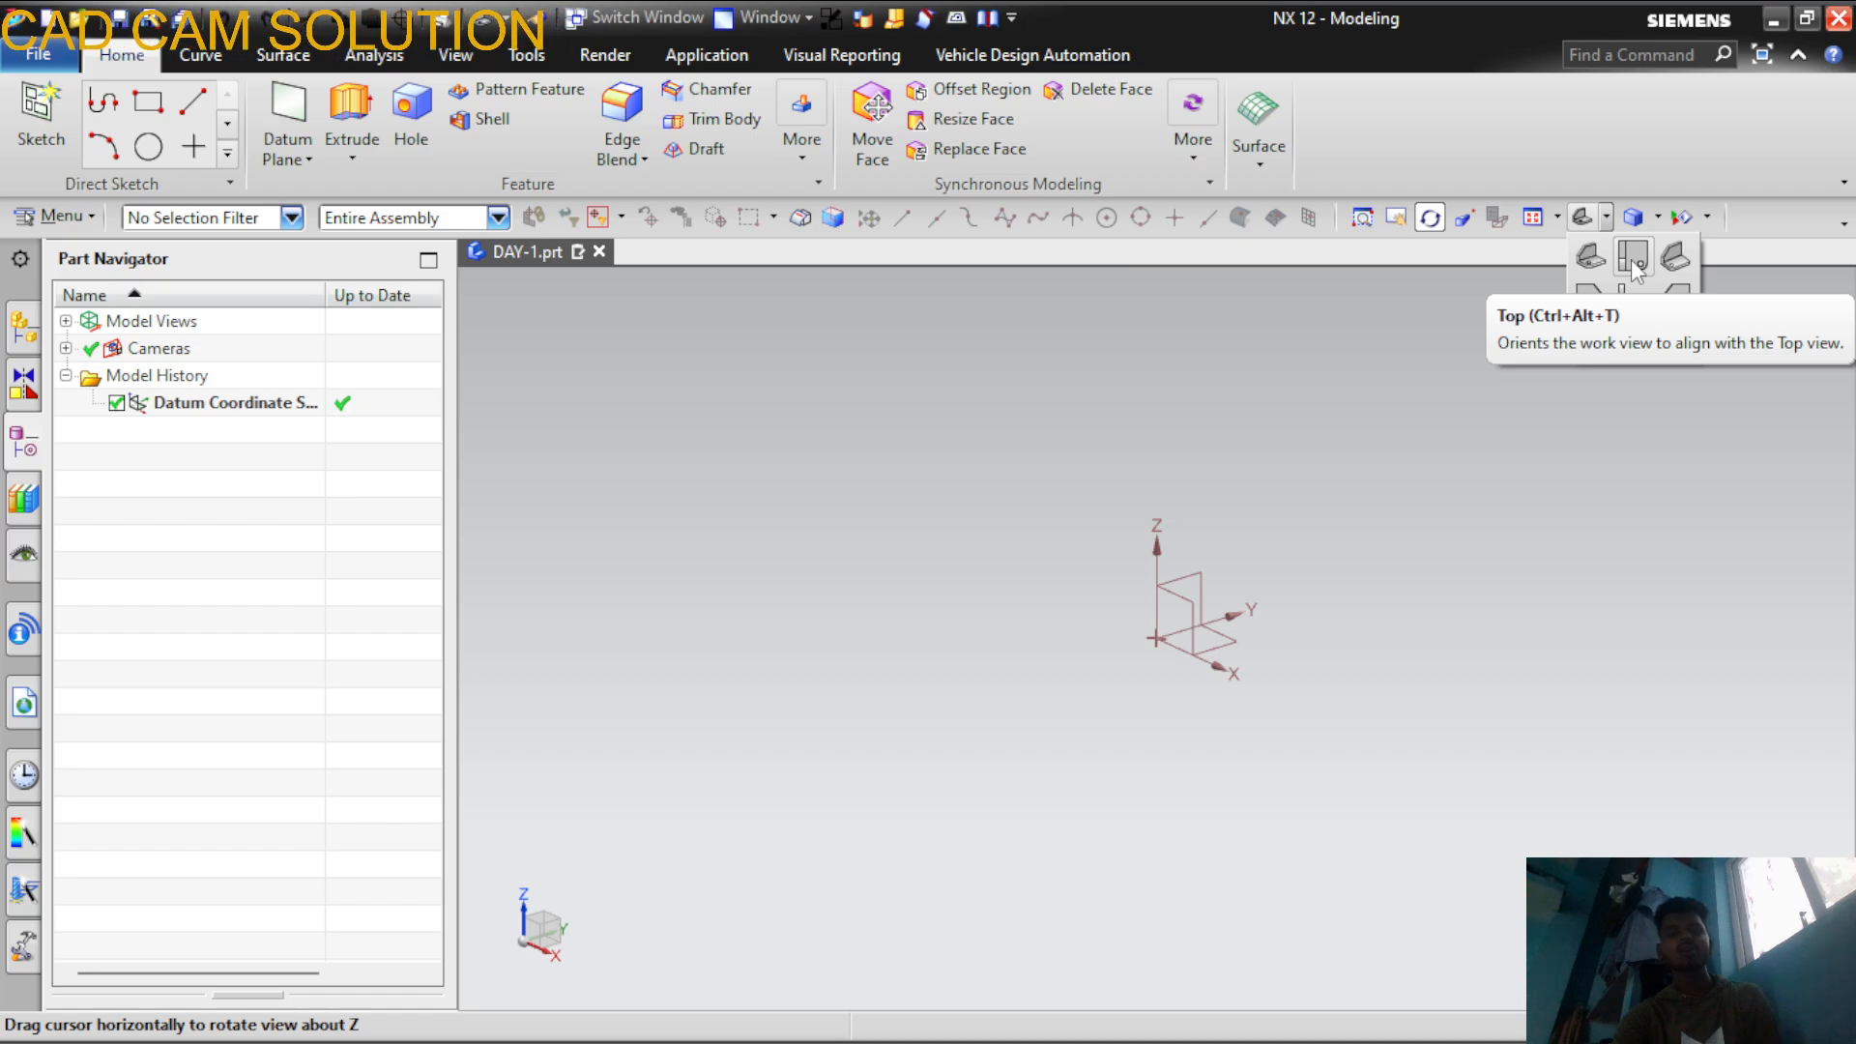
{"action": "left_click", "coordinate": [1631, 259]}
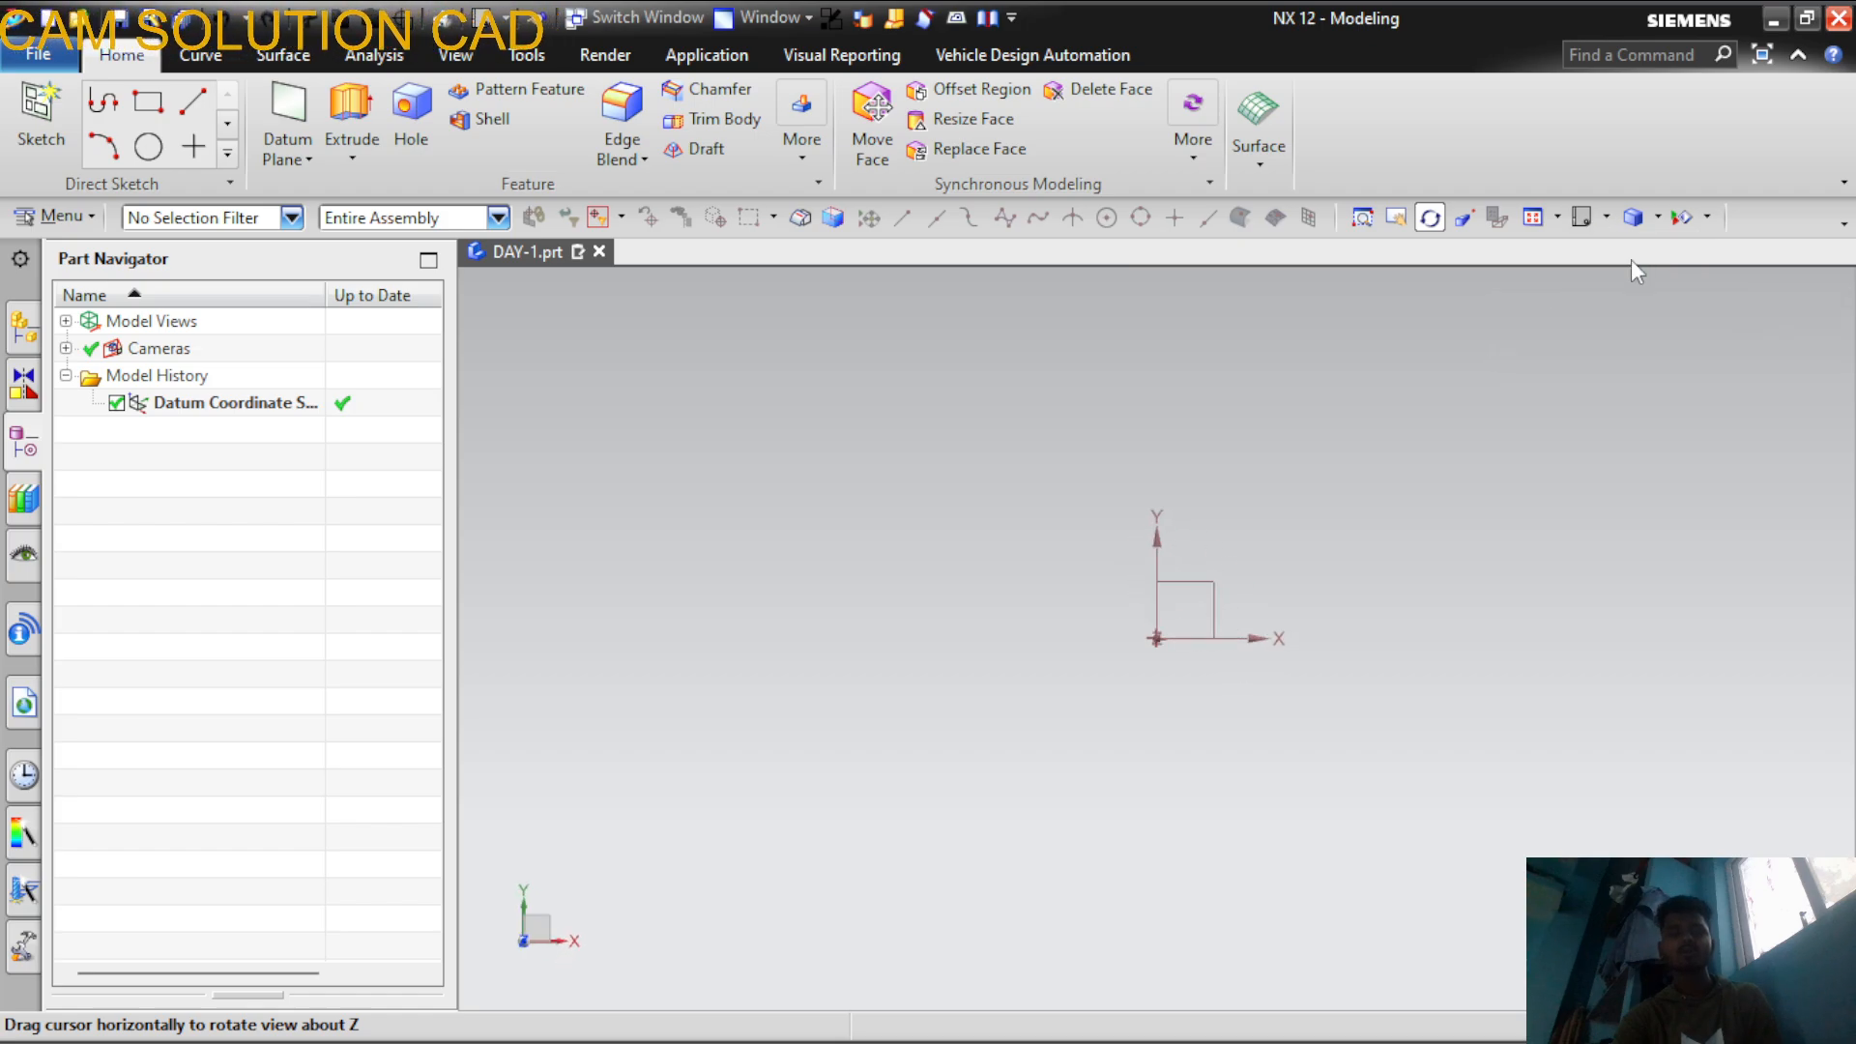
Orient the work view to Isometric, and switch it to the Left view
{"action": "left_click", "coordinate": [1605, 220]}
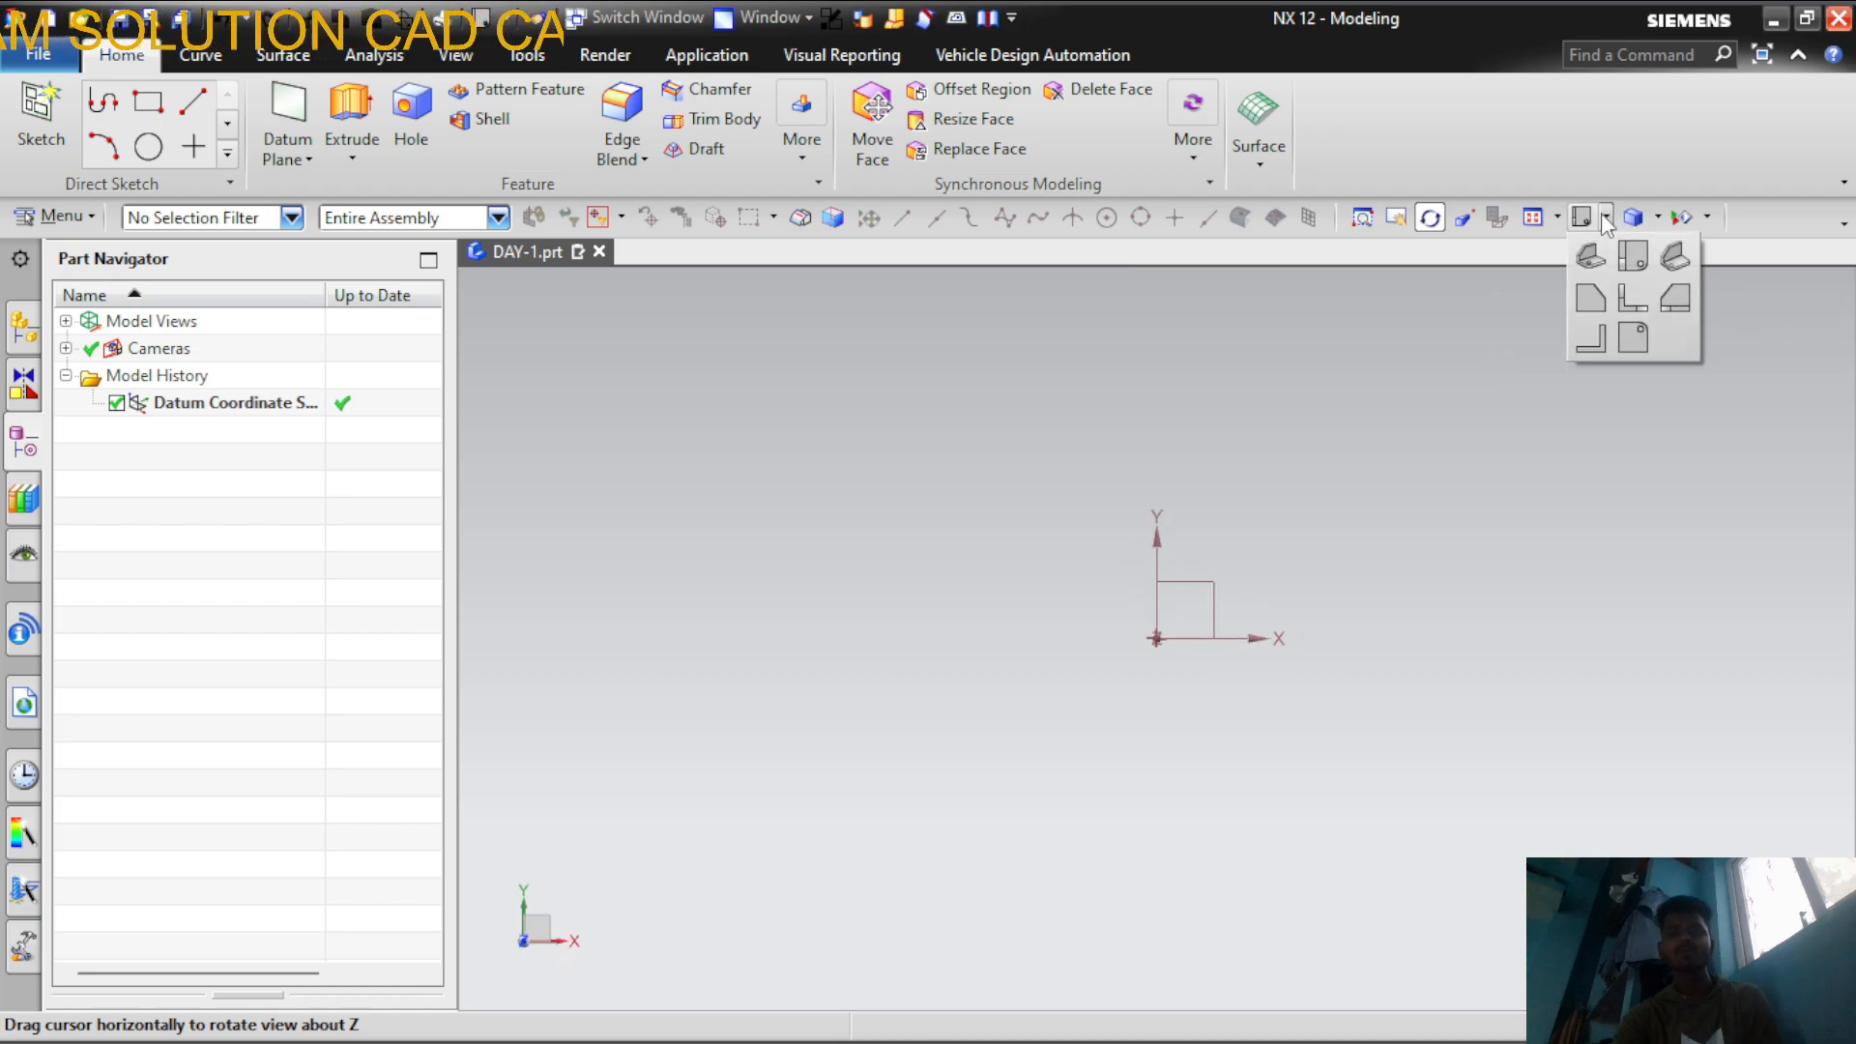
{"action": "left_click", "coordinate": [1675, 259]}
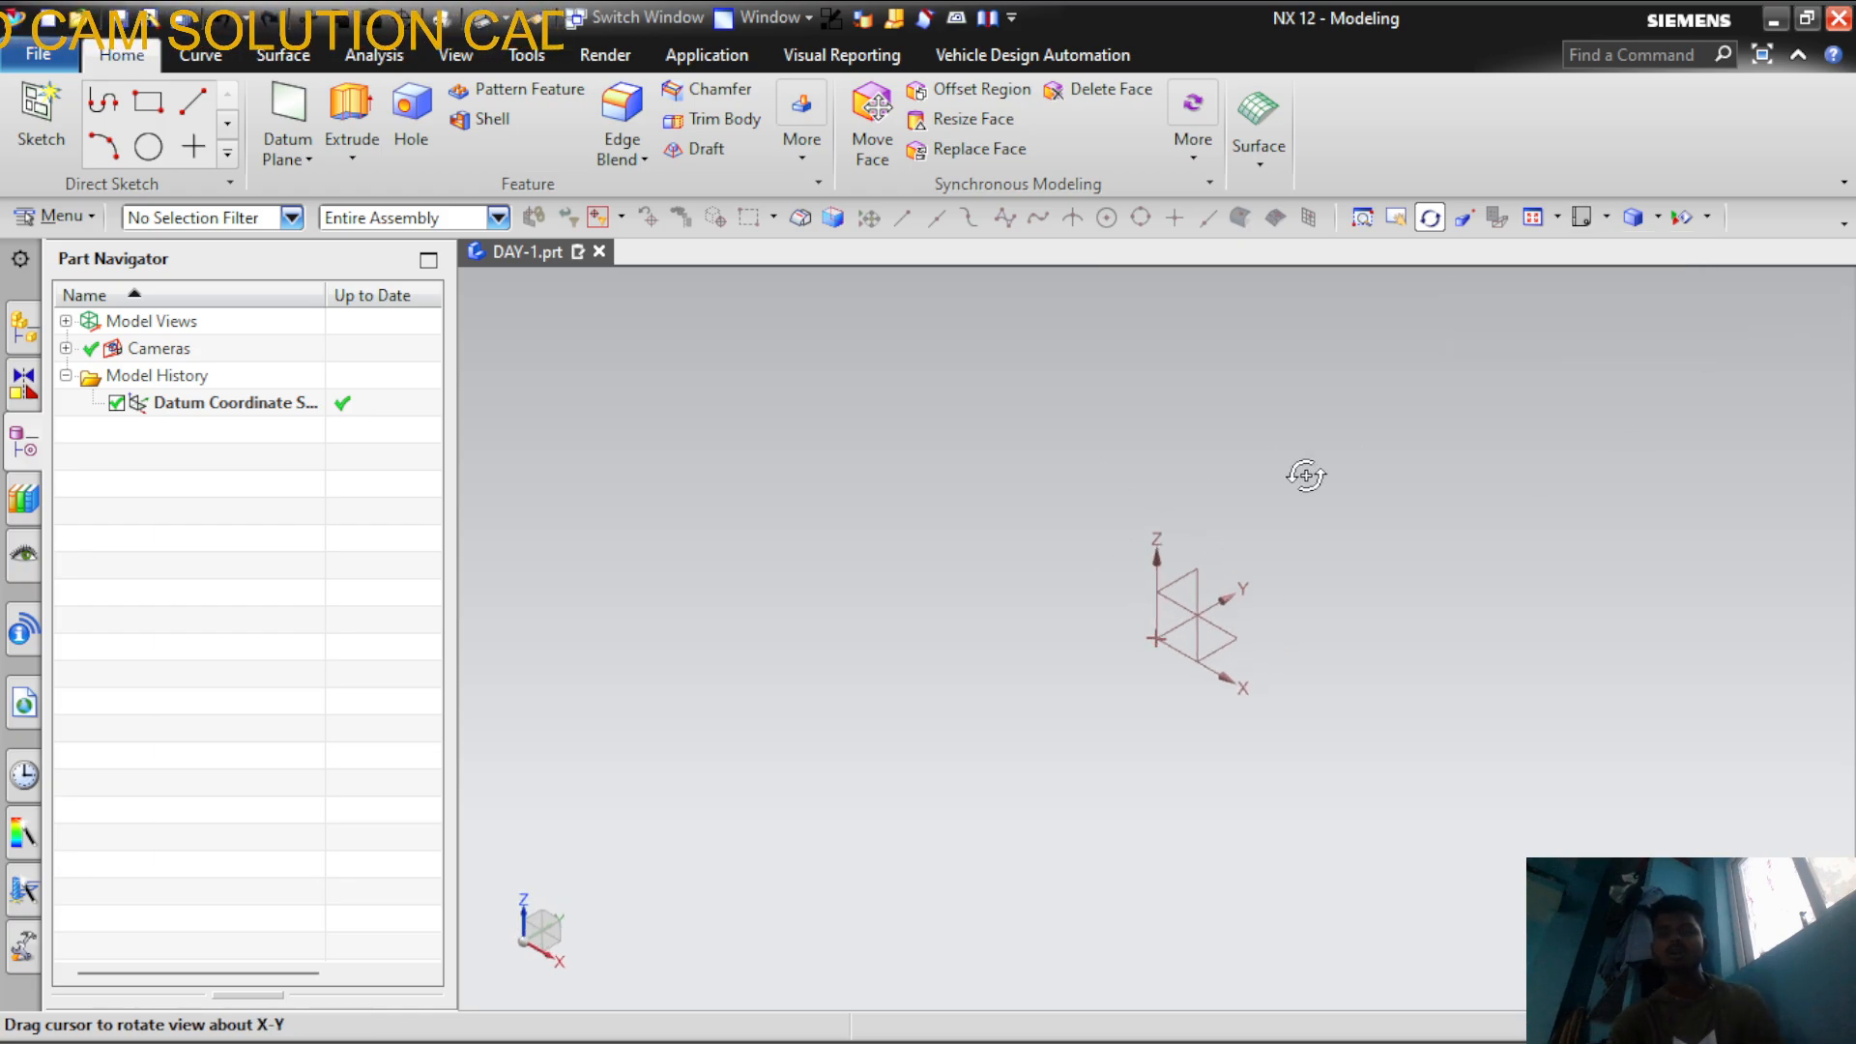
{"action": "left_click", "coordinate": [1606, 219]}
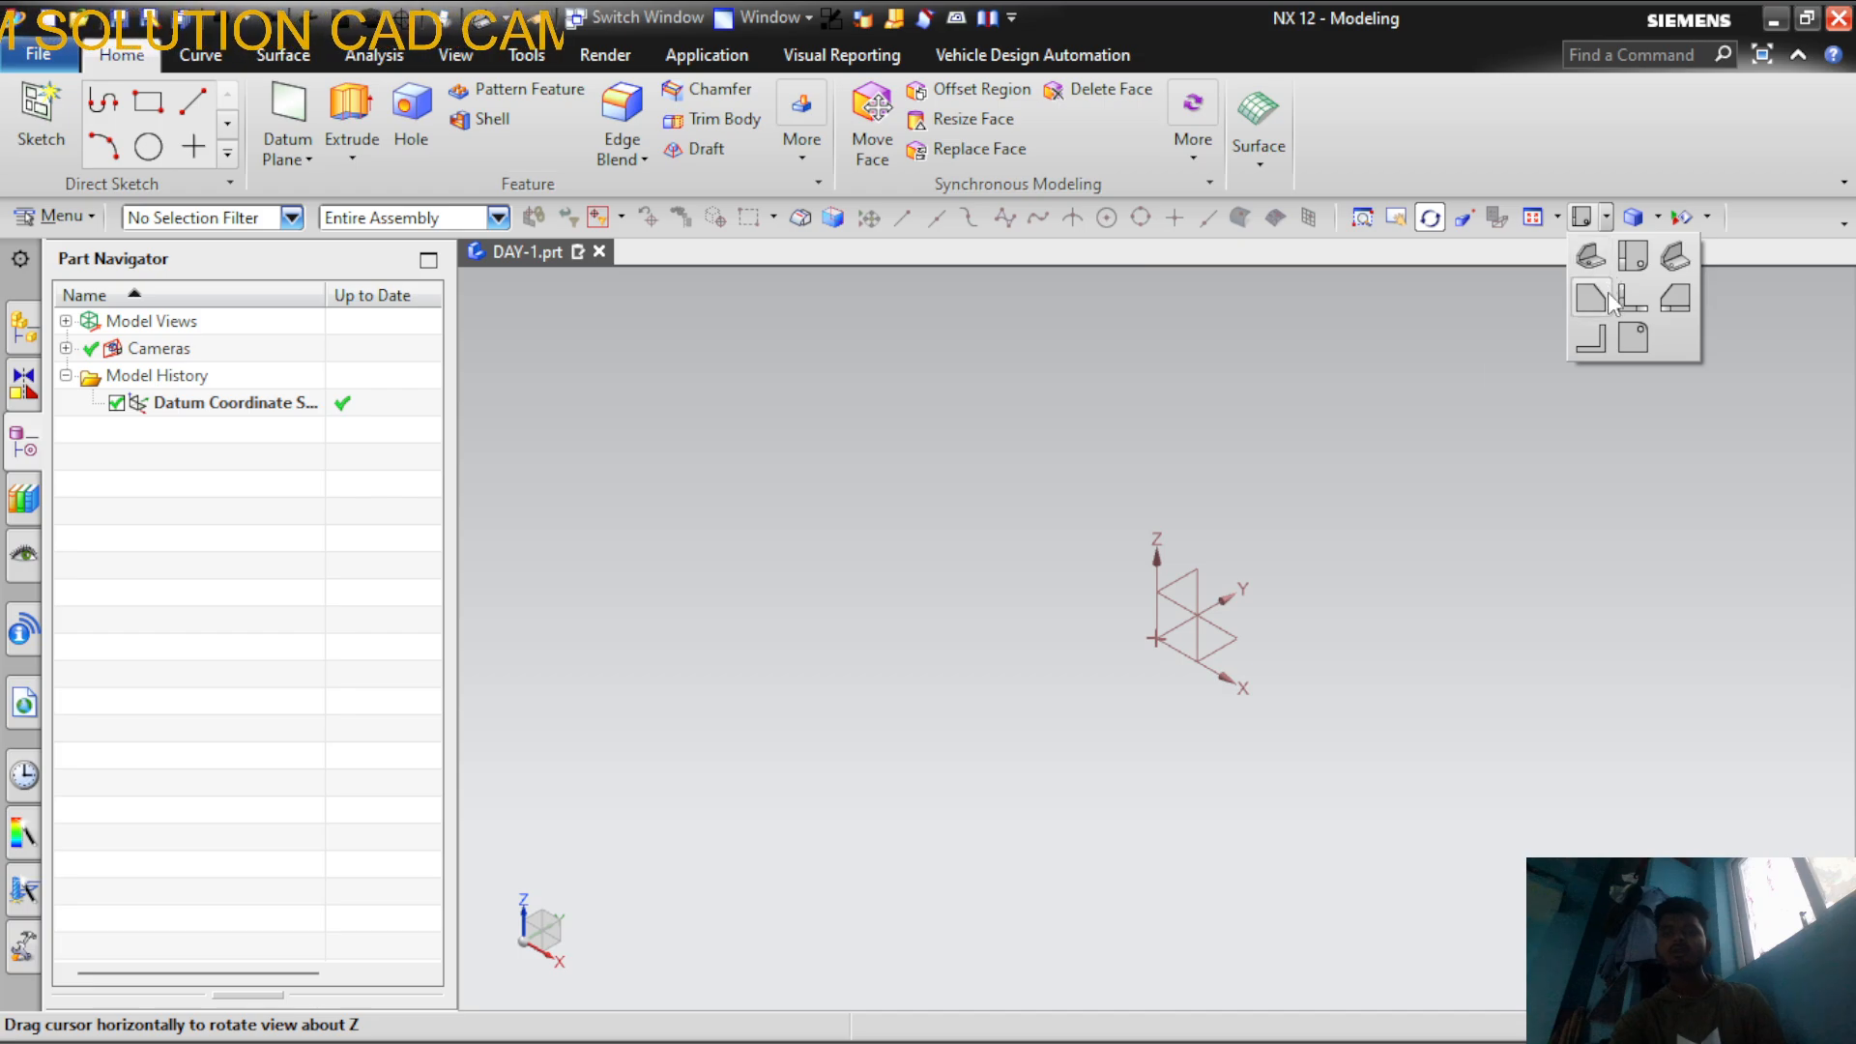
{"action": "left_click", "coordinate": [1591, 298]}
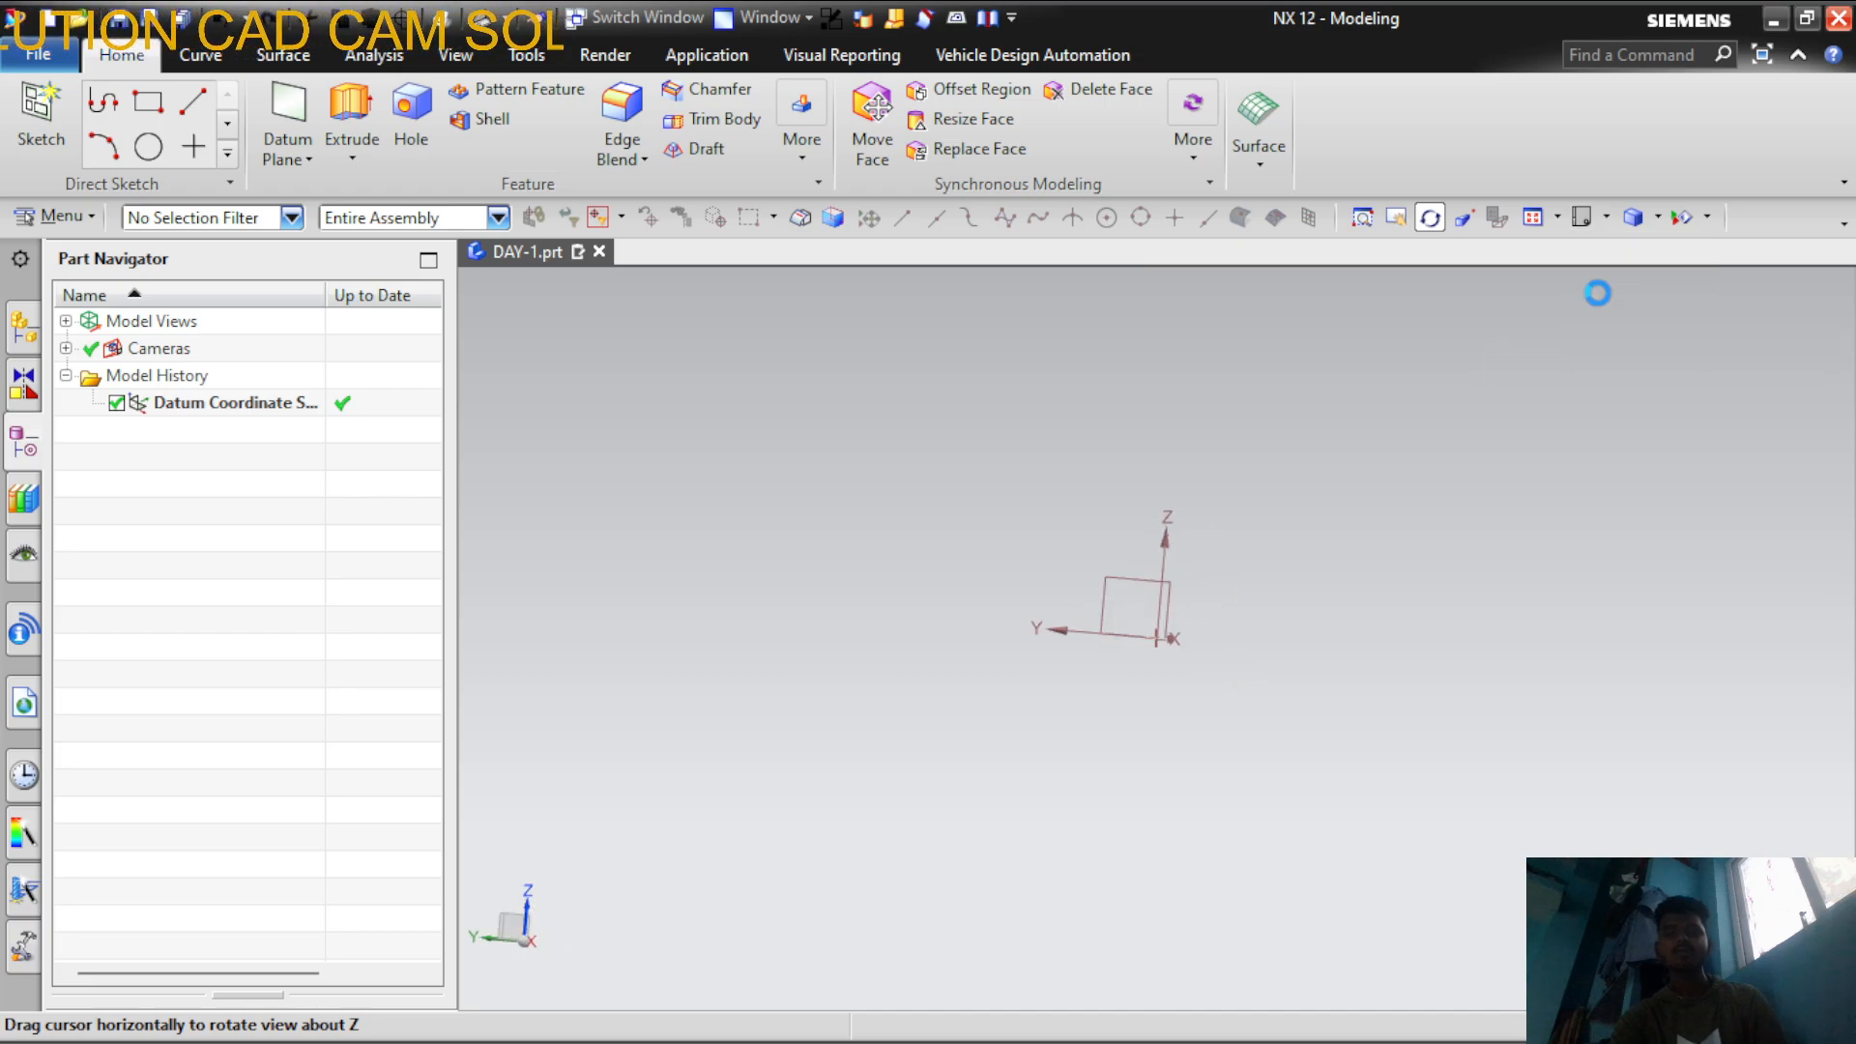
Orient the work view to Front, and switch it to the Right view
{"action": "left_click", "coordinate": [1605, 219]}
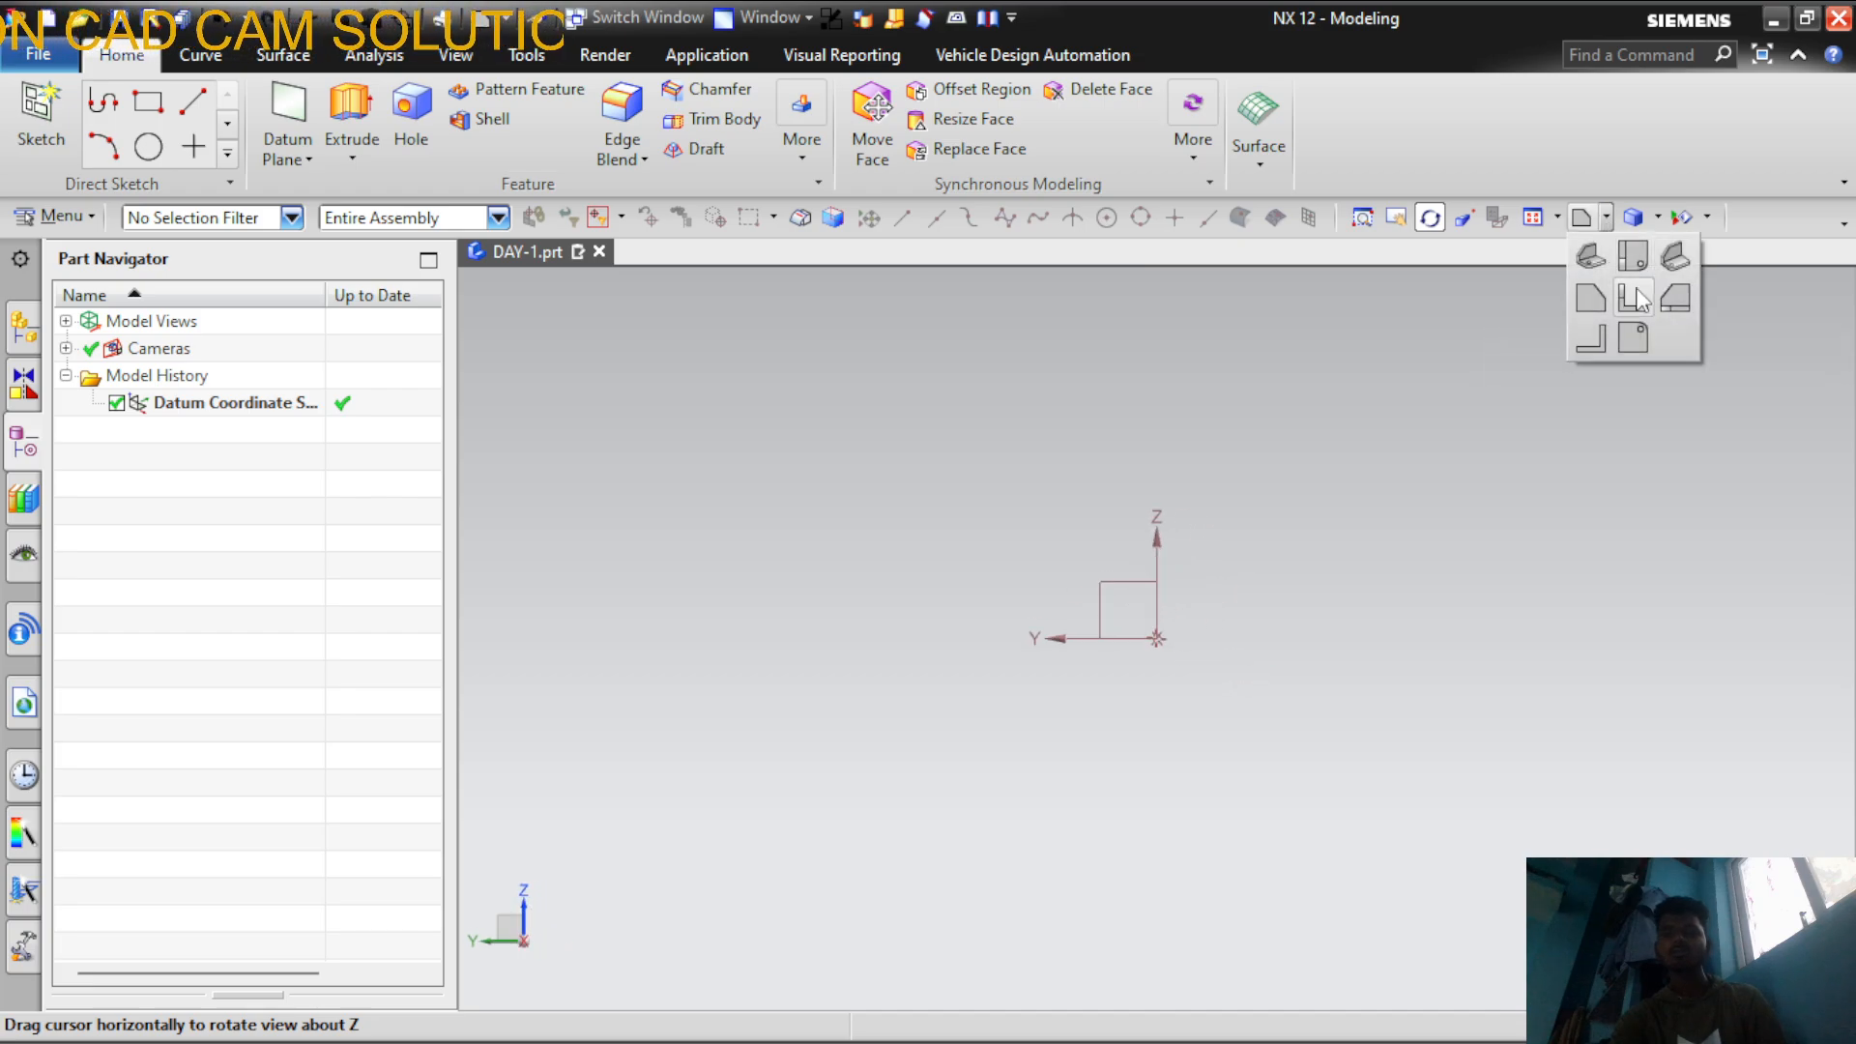
{"action": "left_click", "coordinate": [1635, 288]}
{"action": "left_click", "coordinate": [1606, 218]}
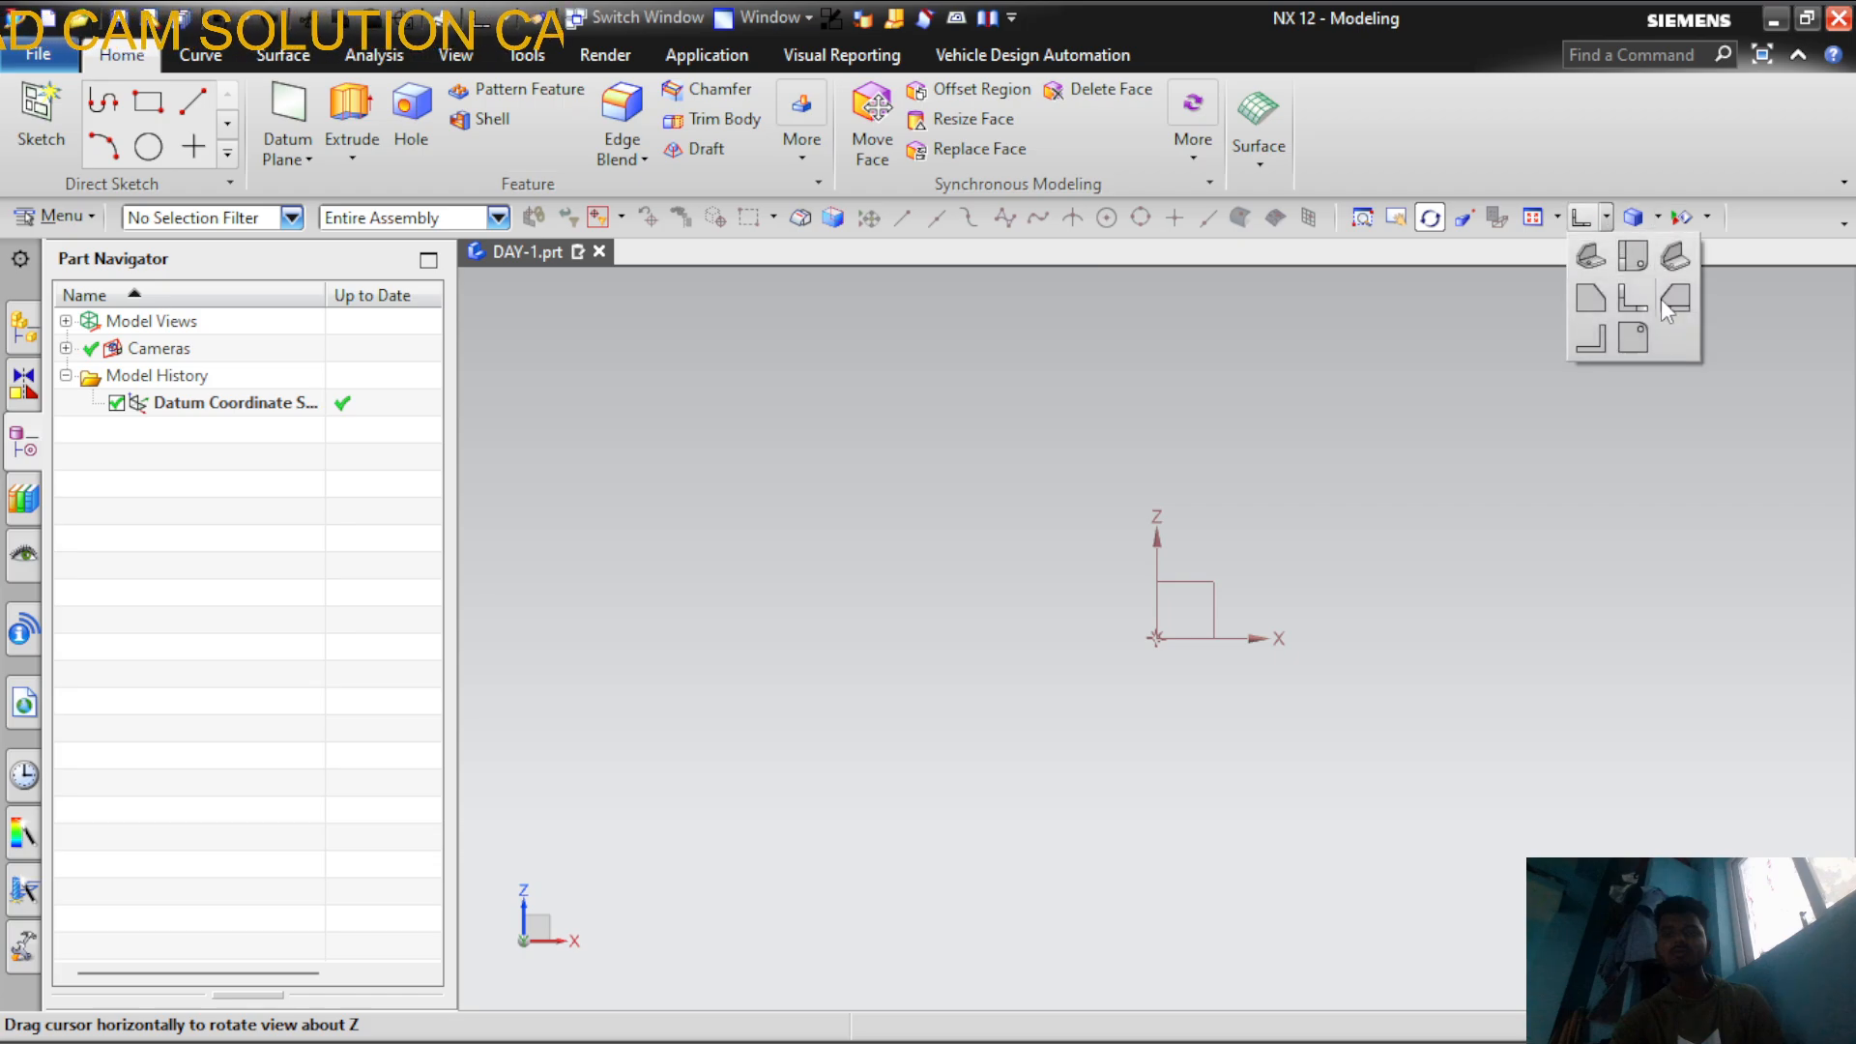
{"action": "left_click", "coordinate": [1681, 304]}
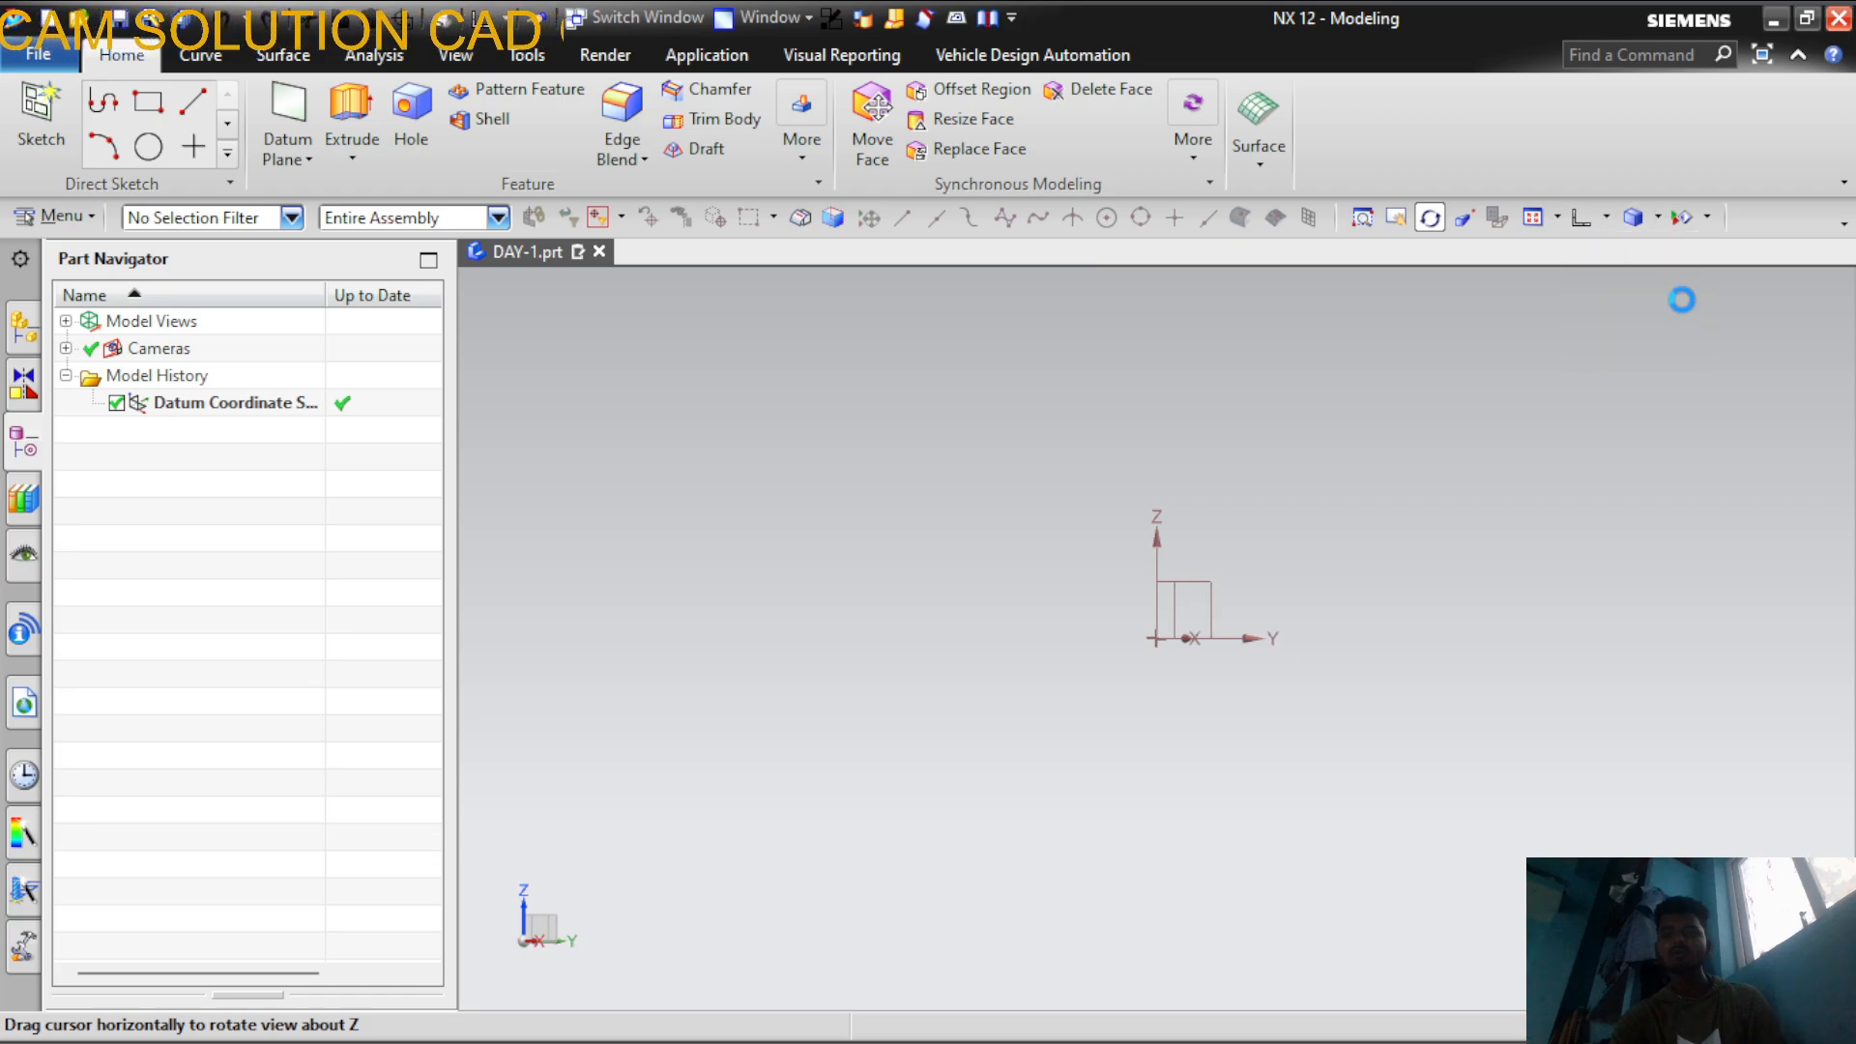
Orient the work view to Bottom, and return it to the Top view
{"action": "left_click", "coordinate": [1606, 219]}
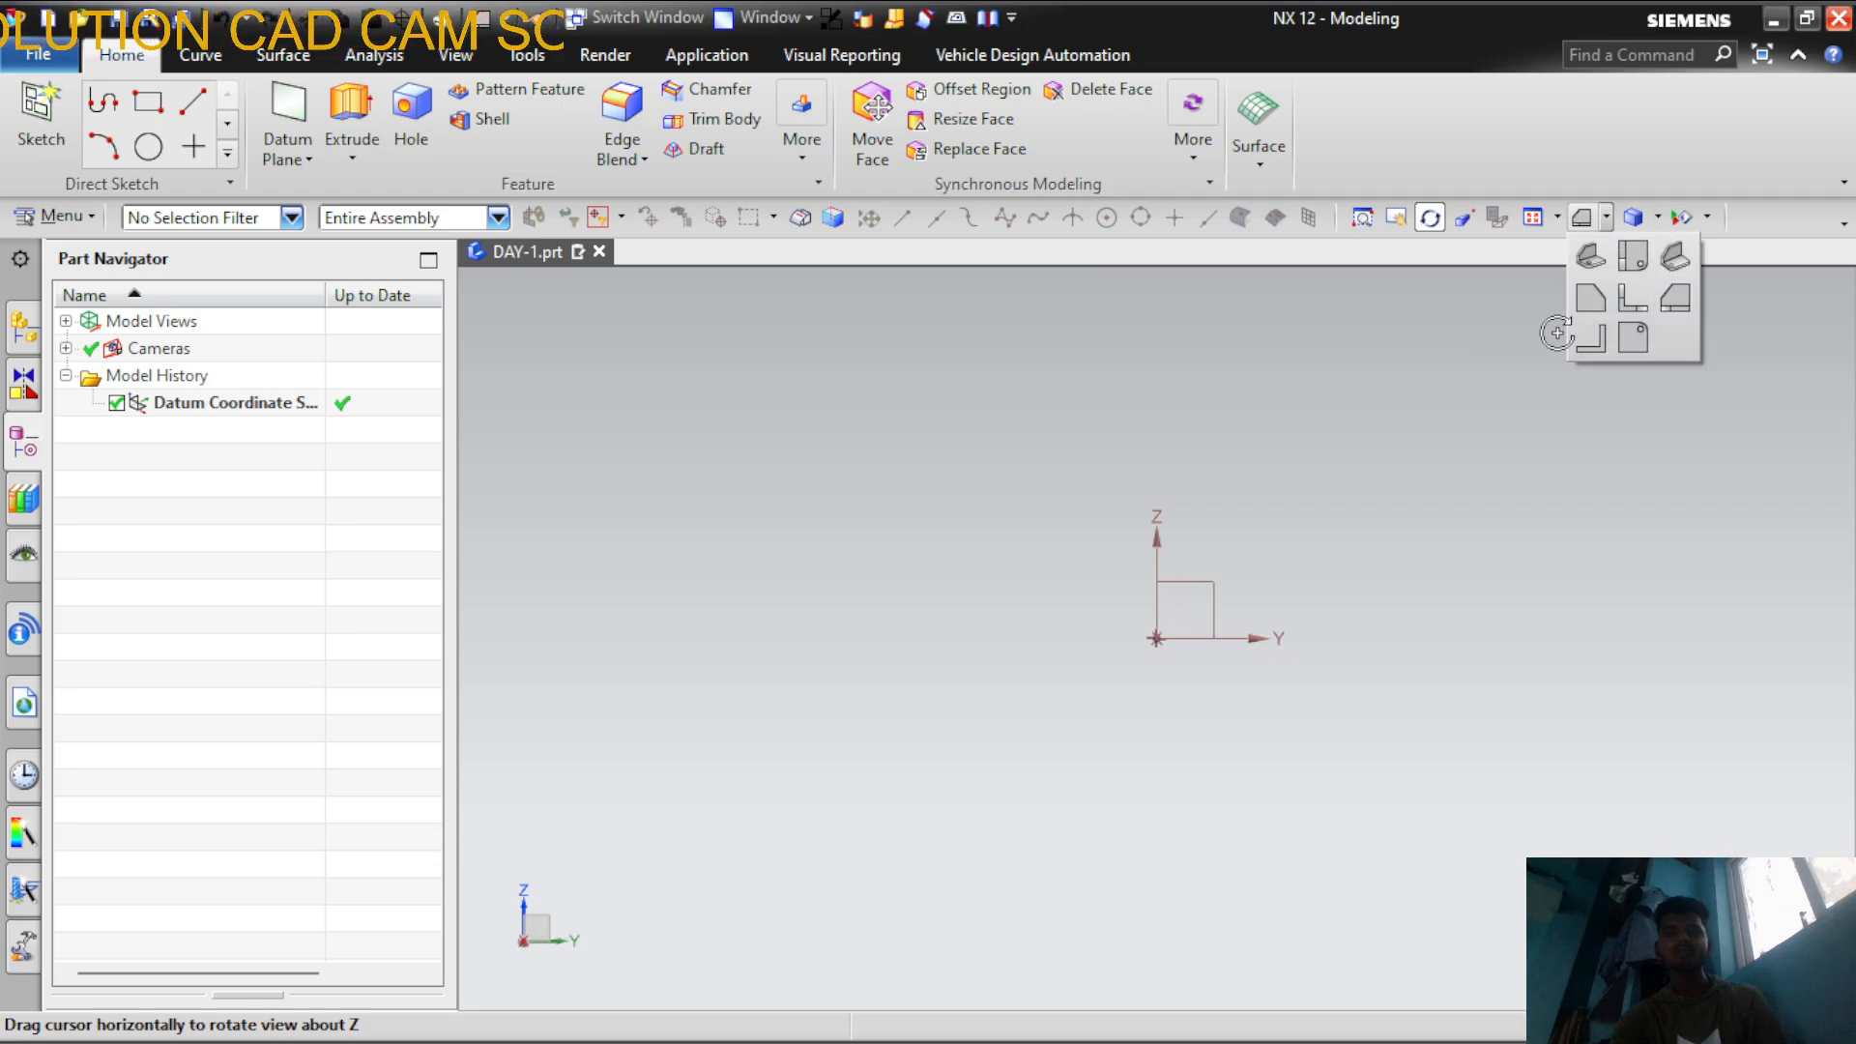
{"action": "left_click", "coordinate": [1626, 339]}
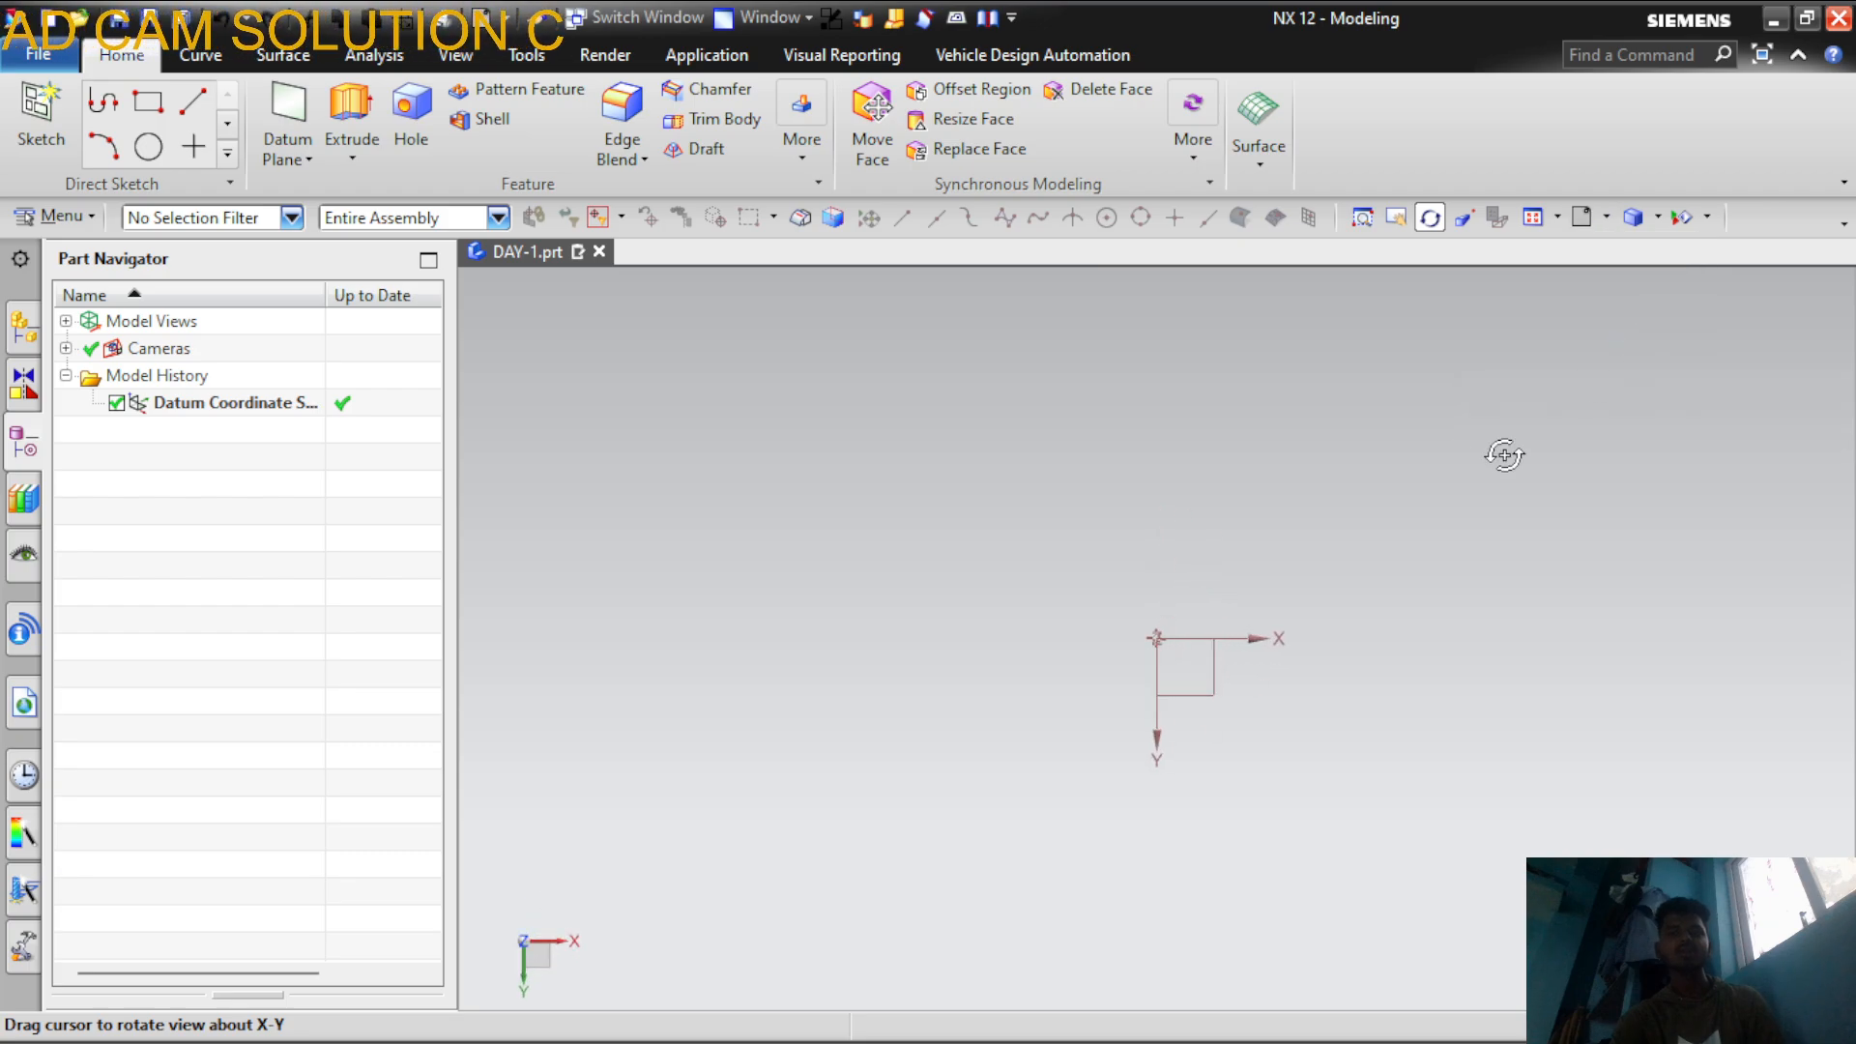
{"action": "left_click", "coordinate": [1657, 217]}
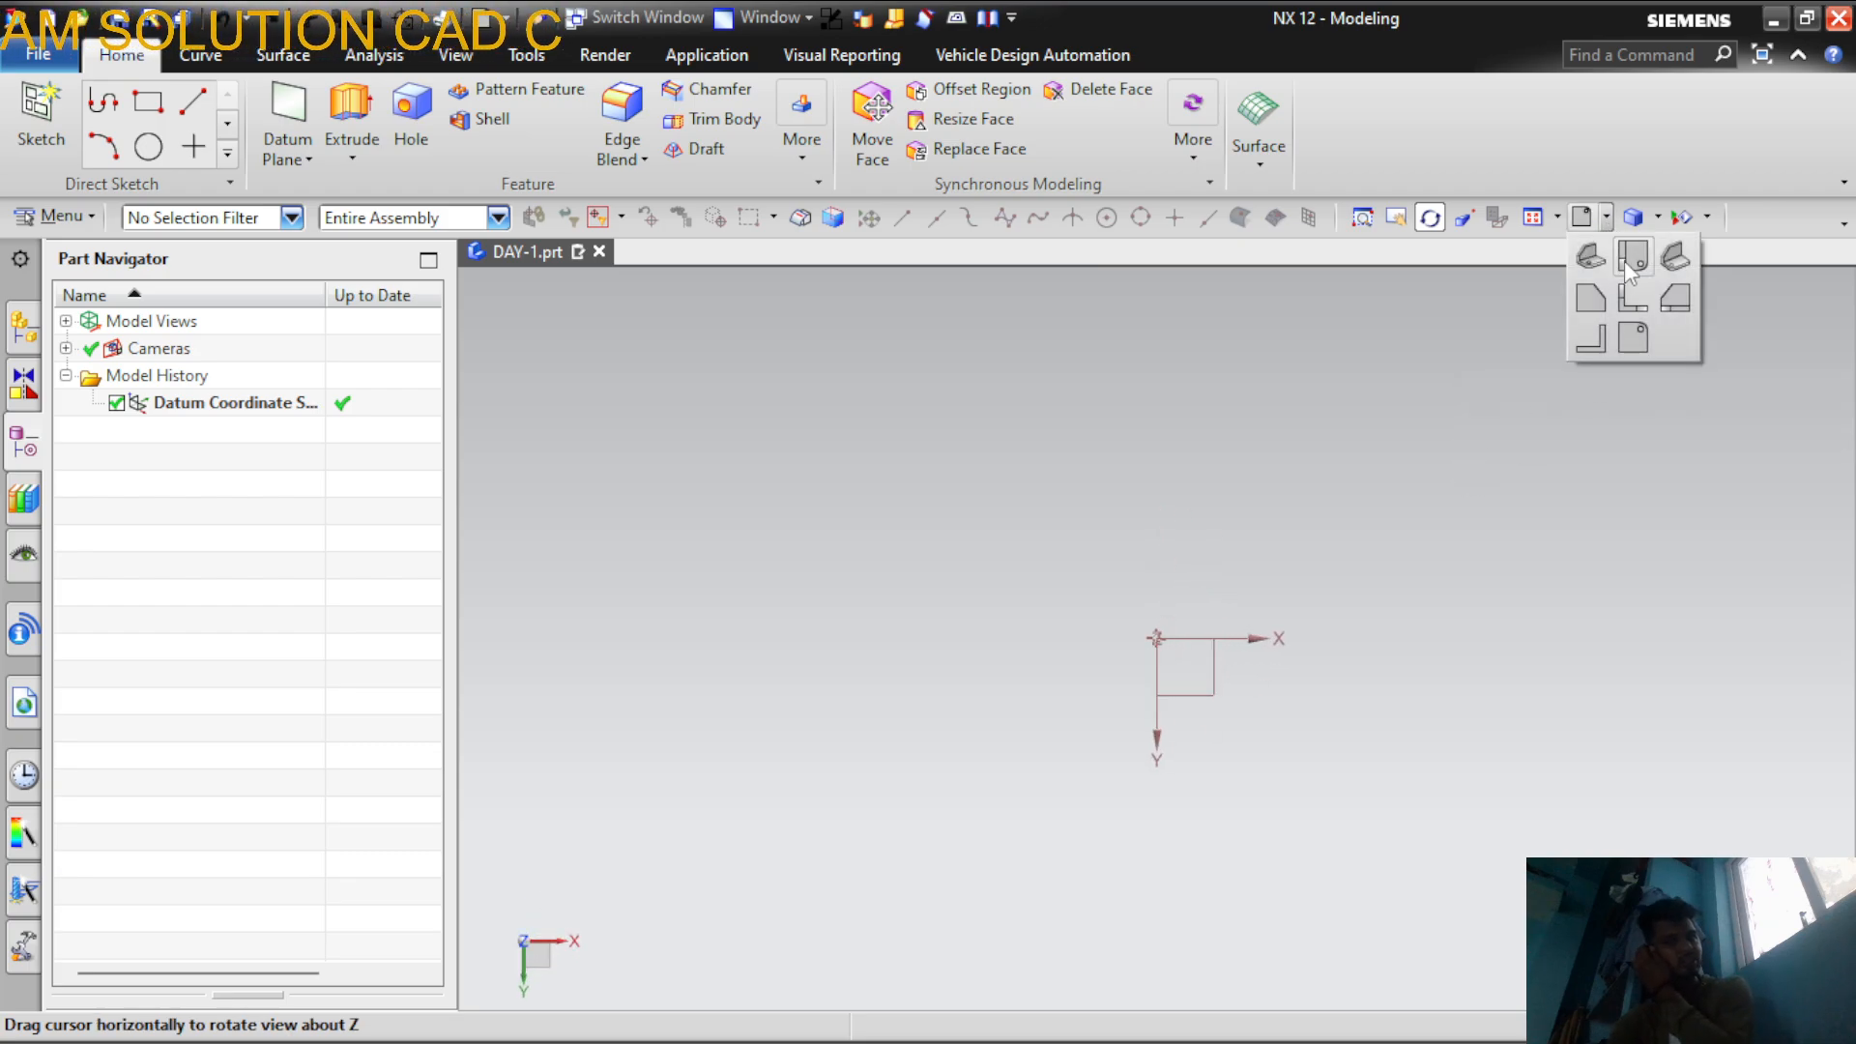
{"action": "left_click", "coordinate": [1623, 259]}
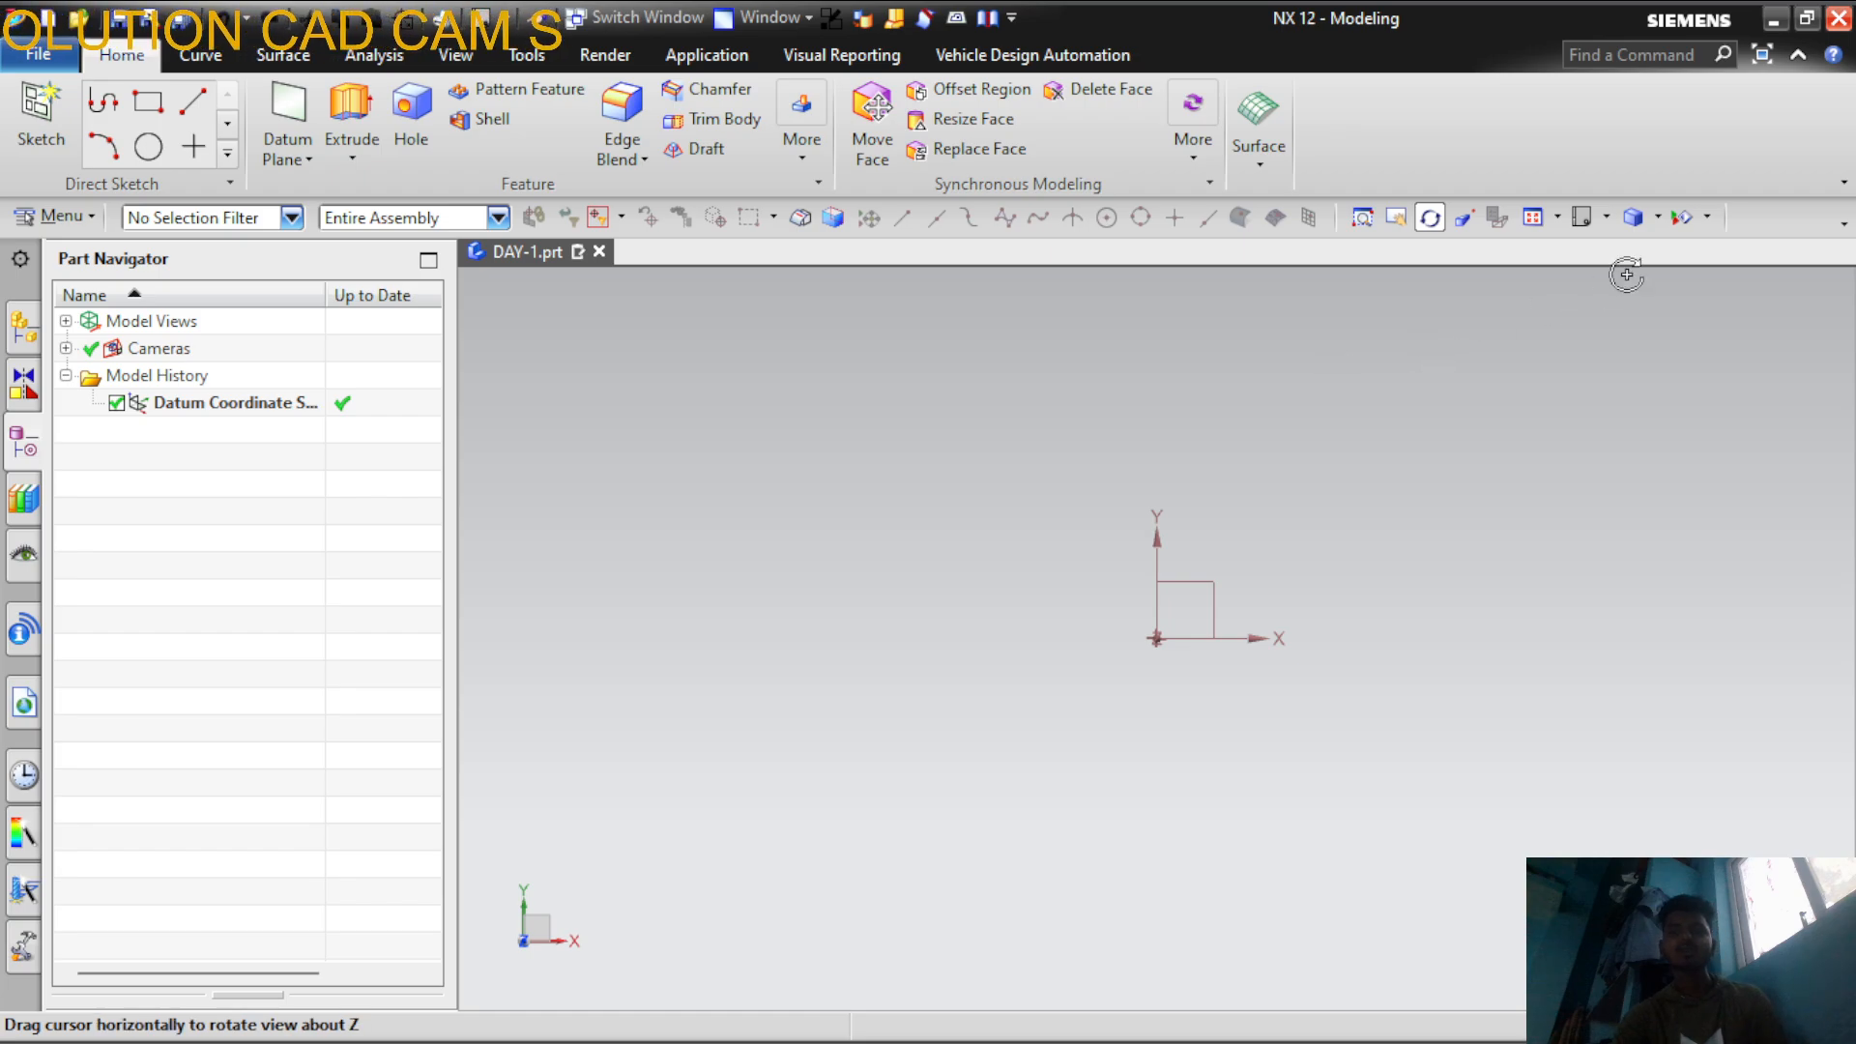
{"action": "left_click", "coordinate": [1657, 217]}
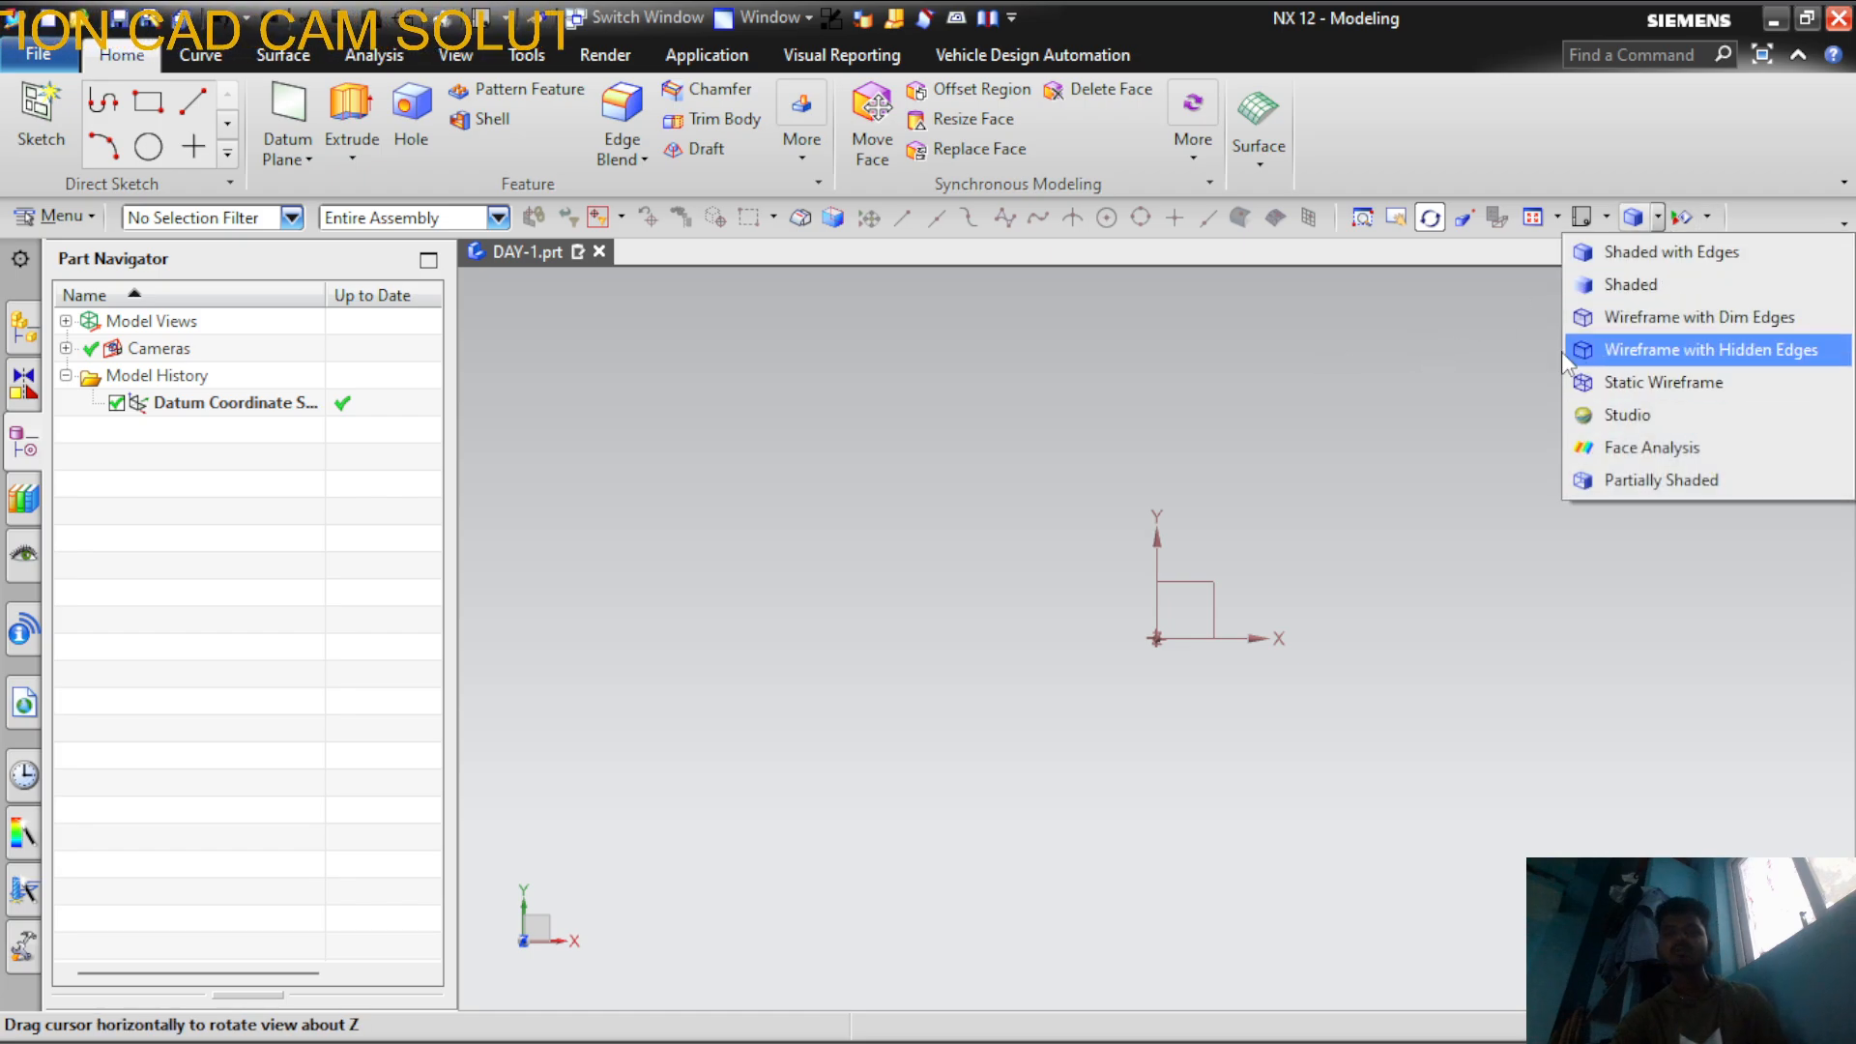
{"action": "left_click", "coordinate": [1540, 336]}
{"action": "left_click", "coordinate": [1708, 218]}
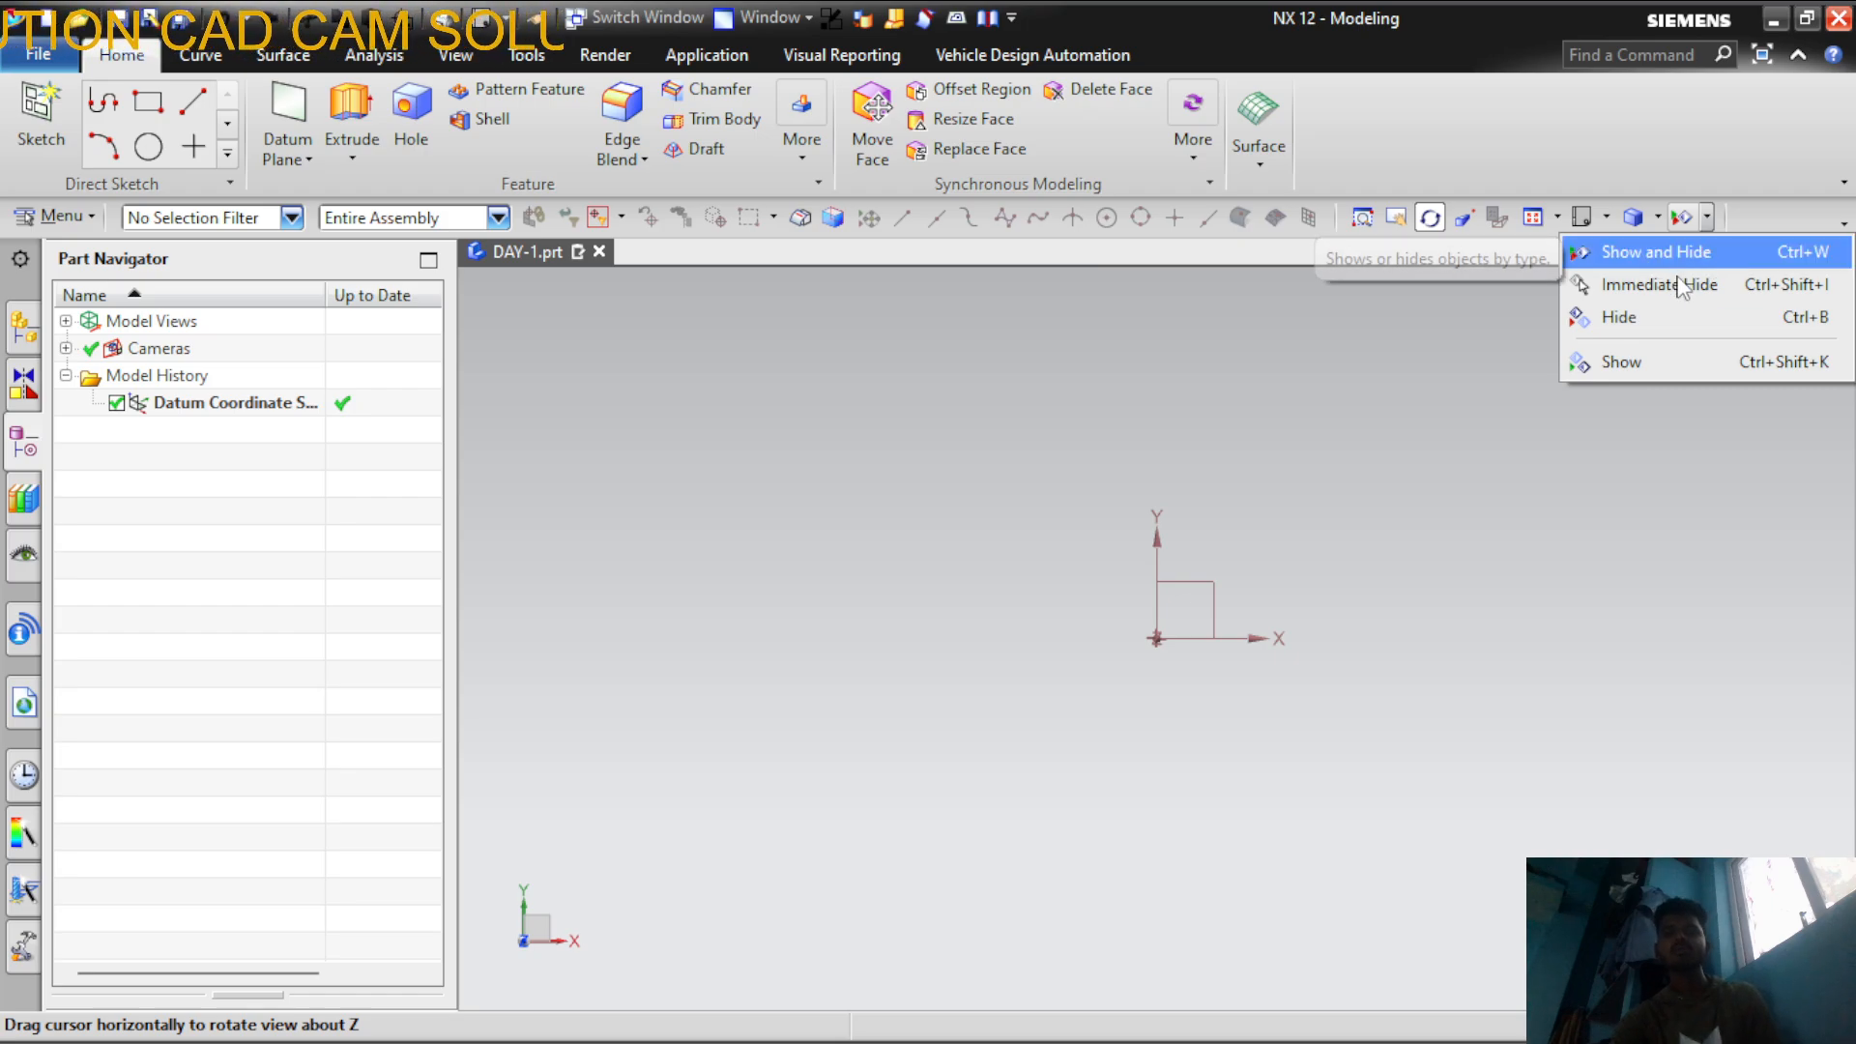
{"action": "left_click", "coordinate": [1658, 461]}
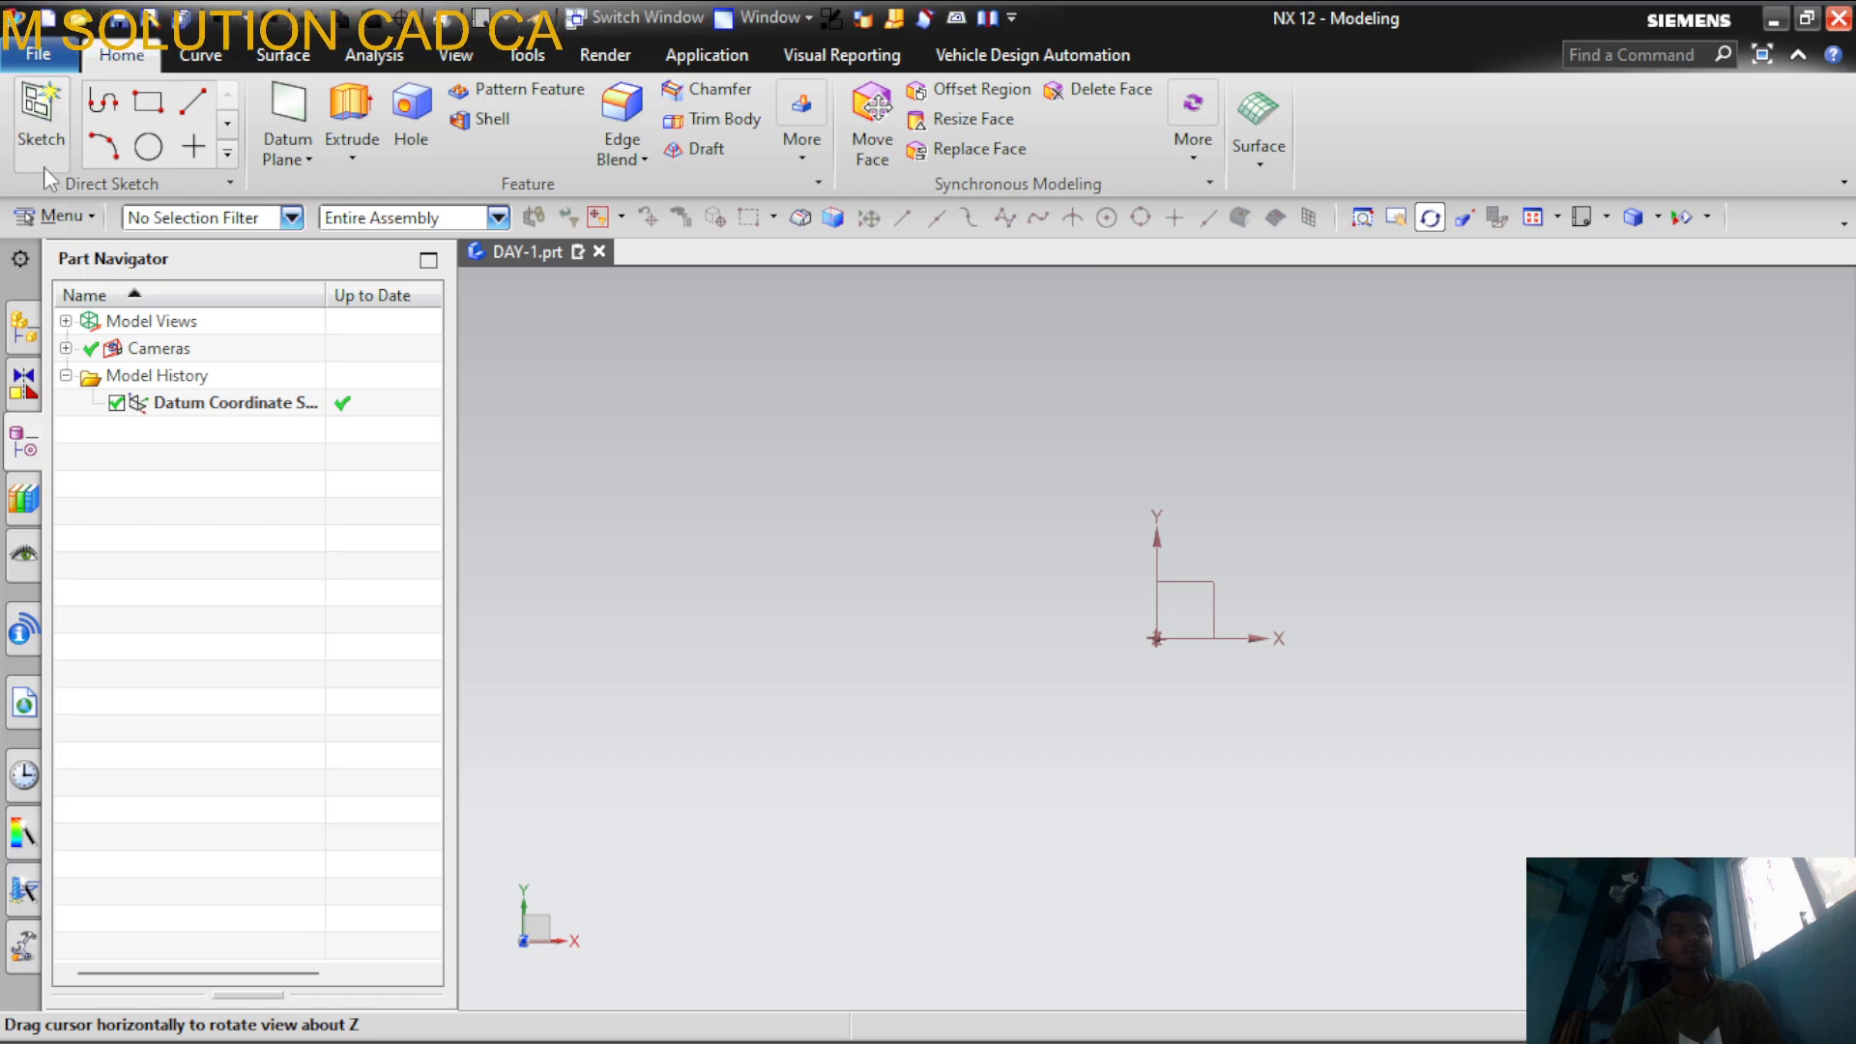
Start a new sketch and show the On Plane and On Path sketch types as shortcuts, keeping On Plane
{"action": "left_click", "coordinate": [37, 112]}
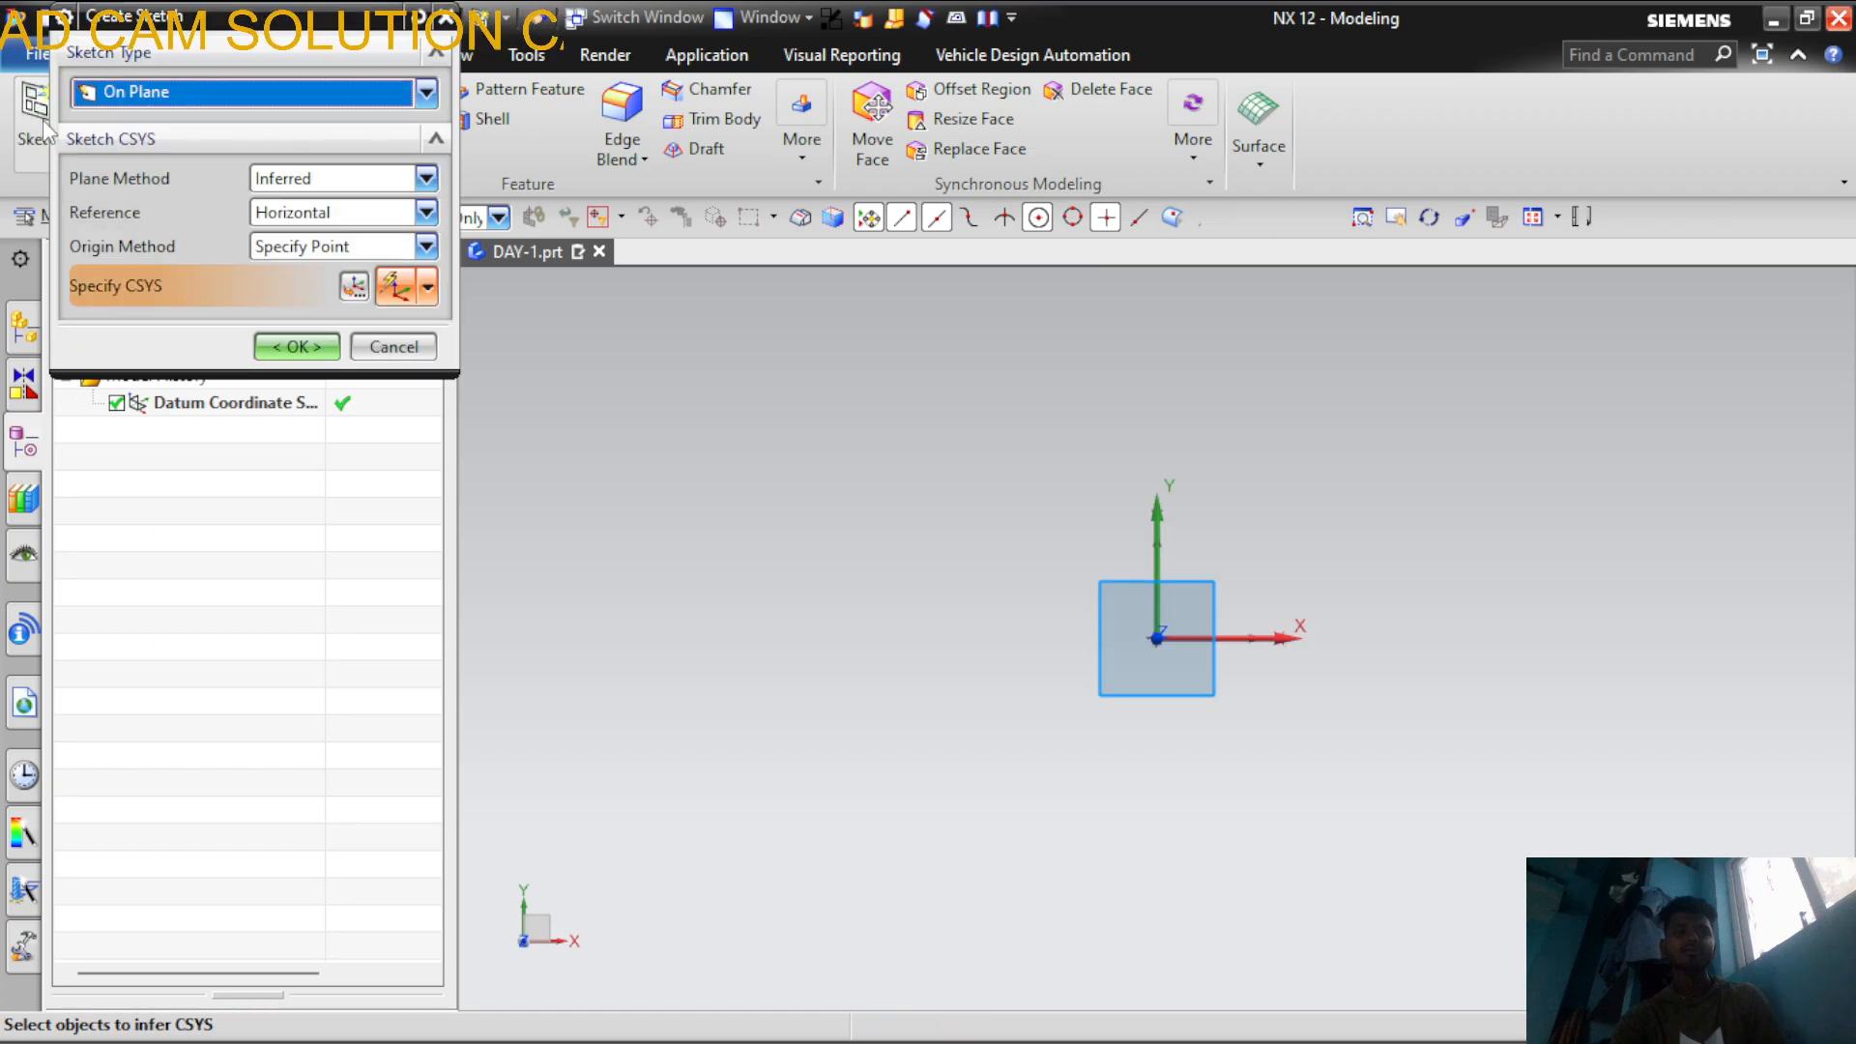
{"action": "left_click_drag", "start_coordinate": [186, 16], "coordinate": [357, 60]}
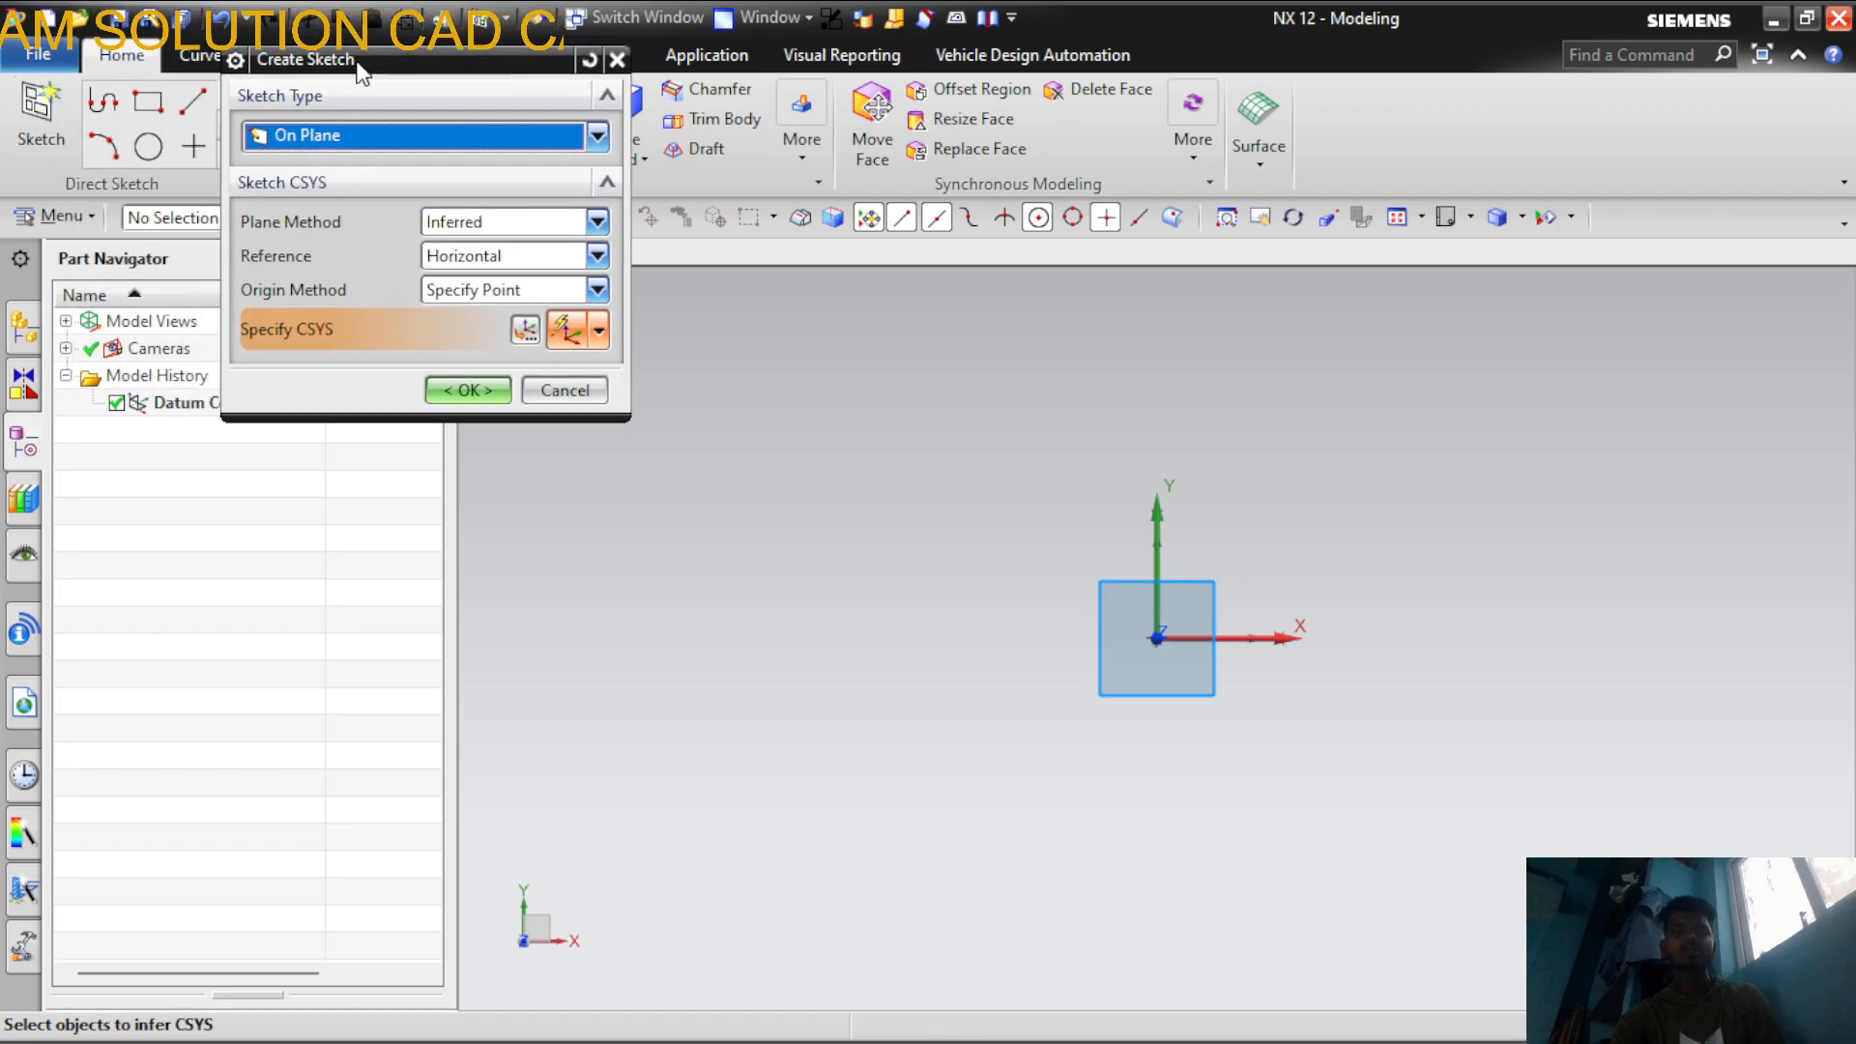
{"action": "left_click", "coordinate": [344, 139]}
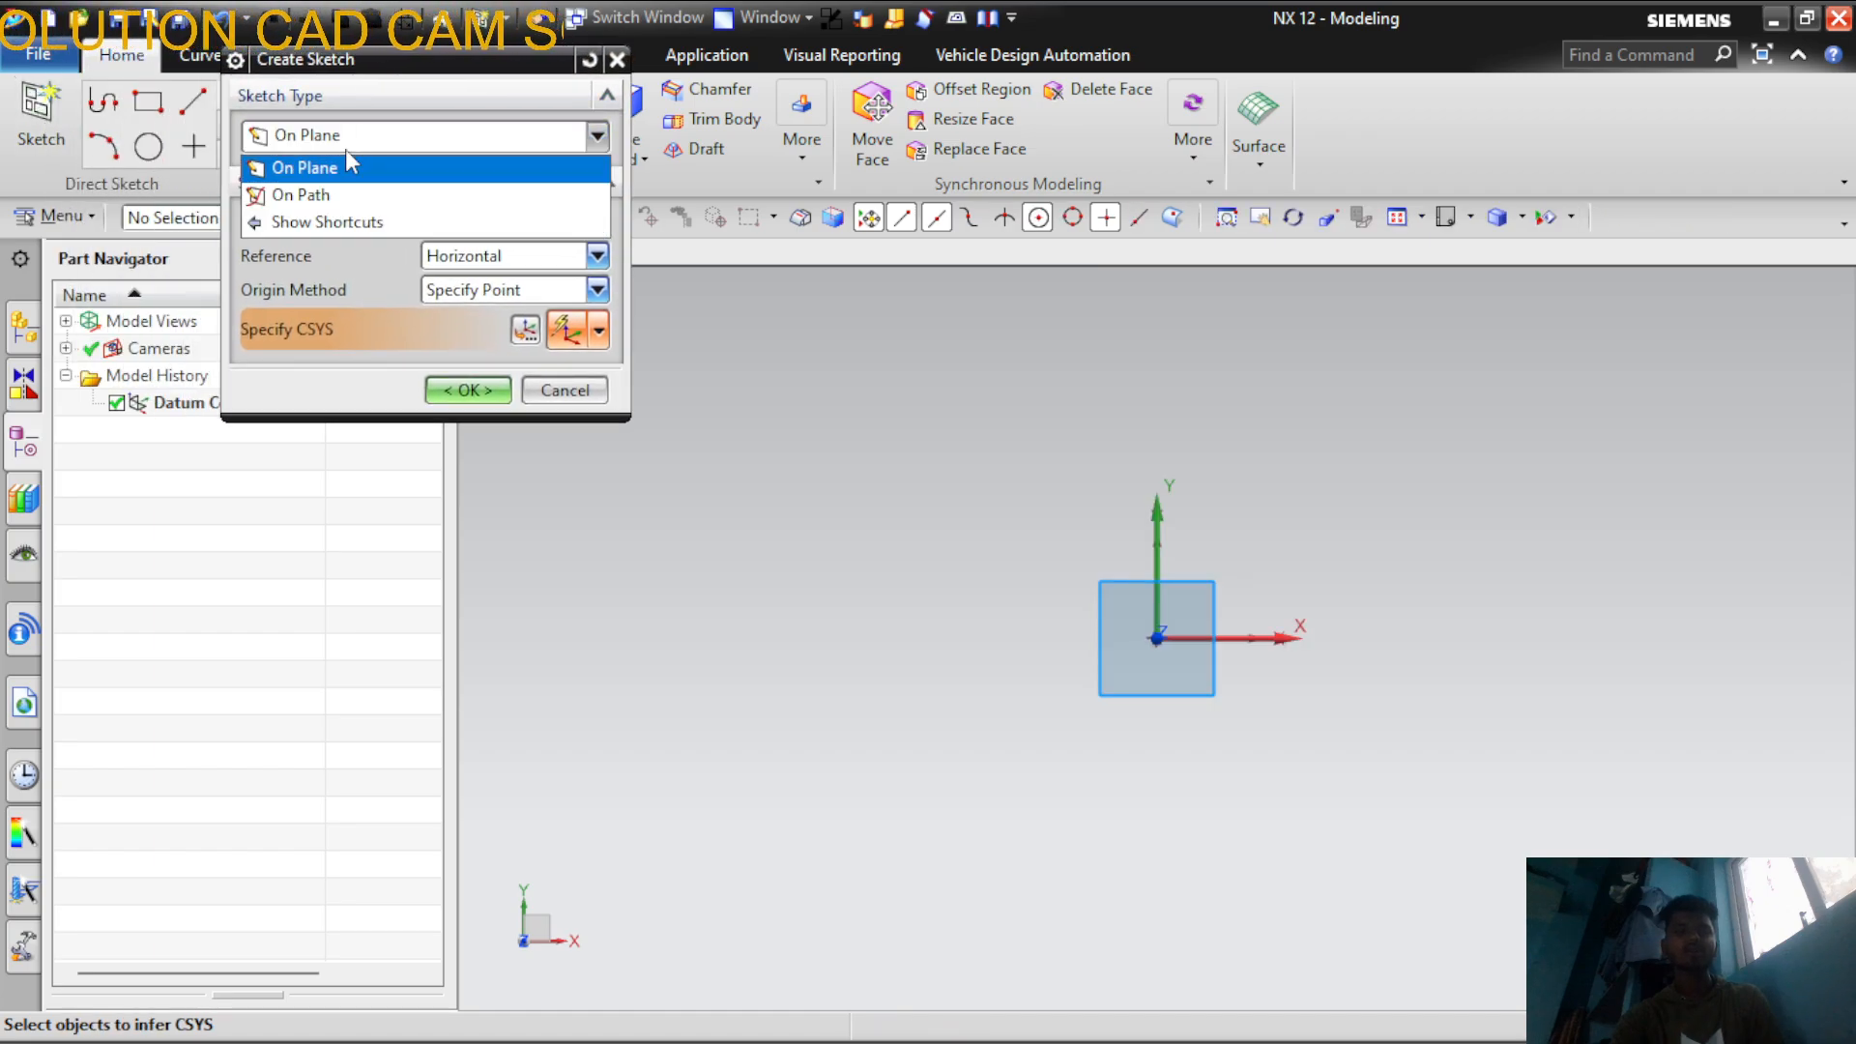
{"action": "left_click", "coordinate": [349, 222]}
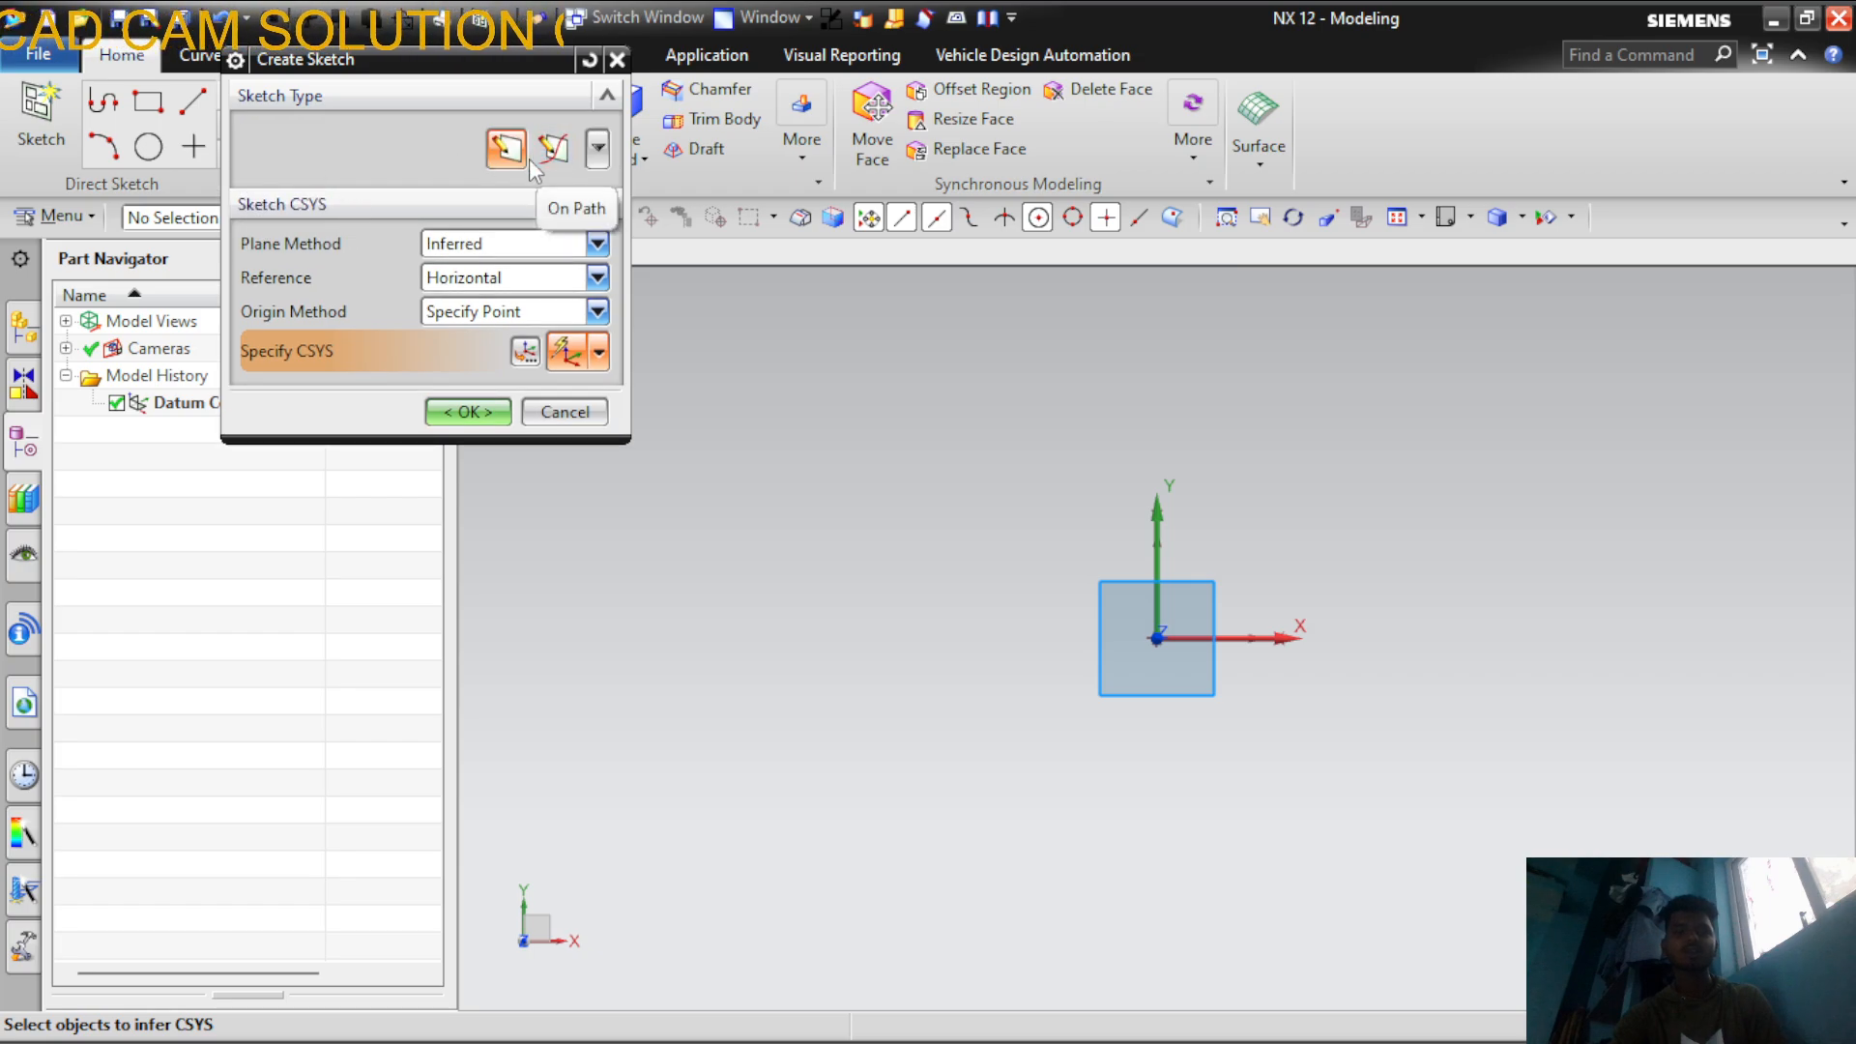
{"action": "left_click", "coordinate": [592, 150]}
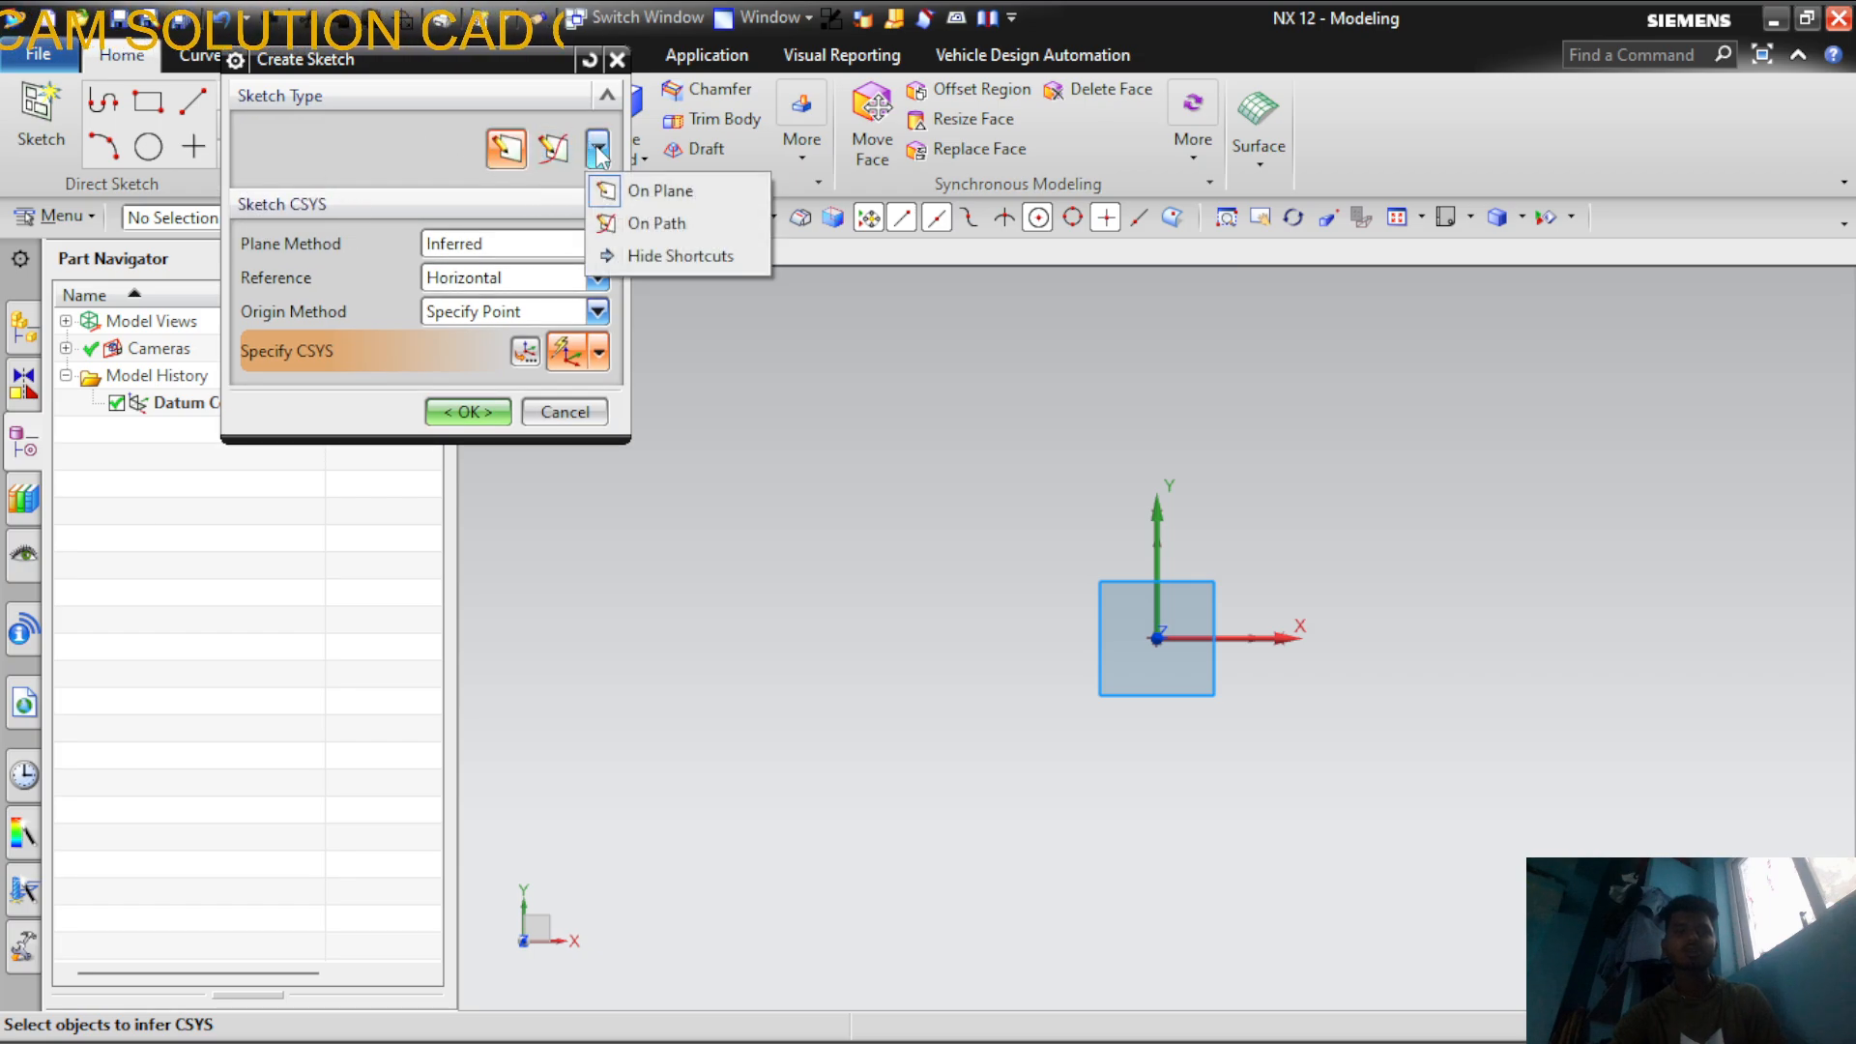
{"action": "left_click", "coordinate": [618, 183]}
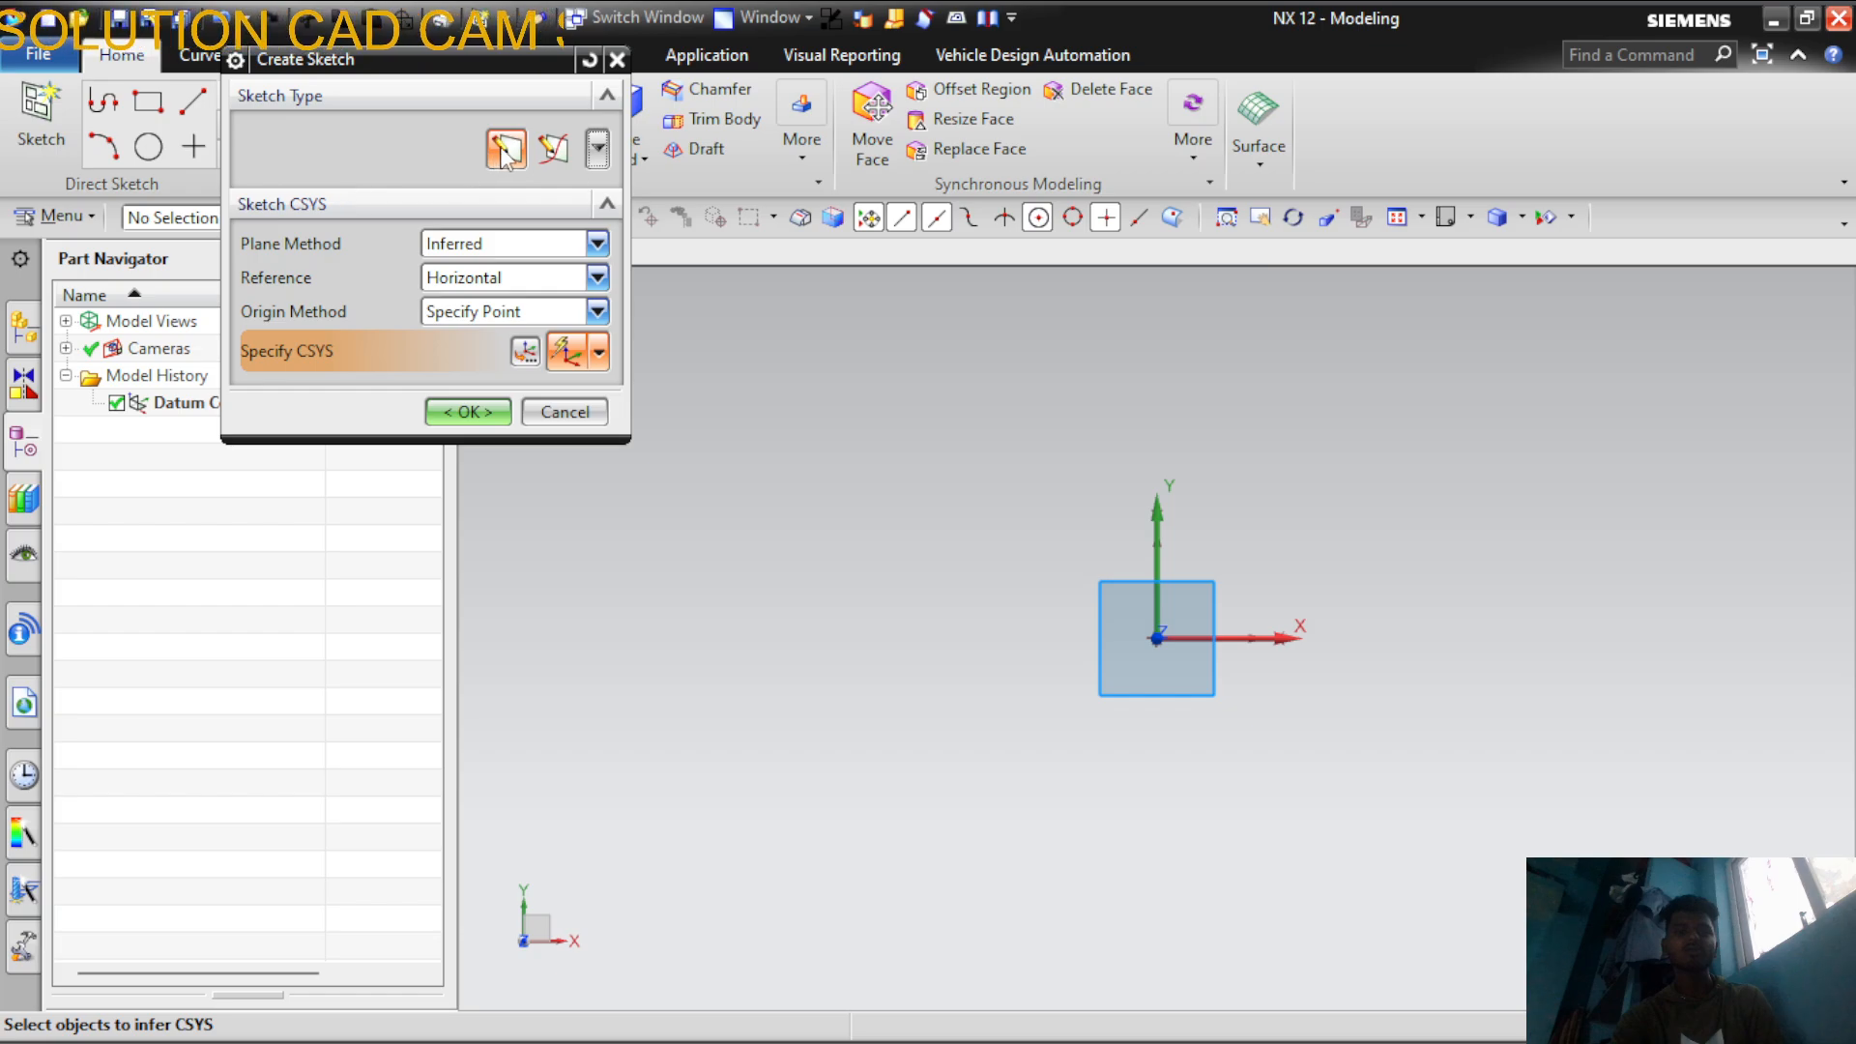
Create the sketch on the XY plane with the Inferred plane method, Horizontal reference and Specify Point origin method
{"action": "left_click", "coordinate": [455, 246]}
{"action": "left_click", "coordinate": [454, 272]}
{"action": "left_click", "coordinate": [471, 278]}
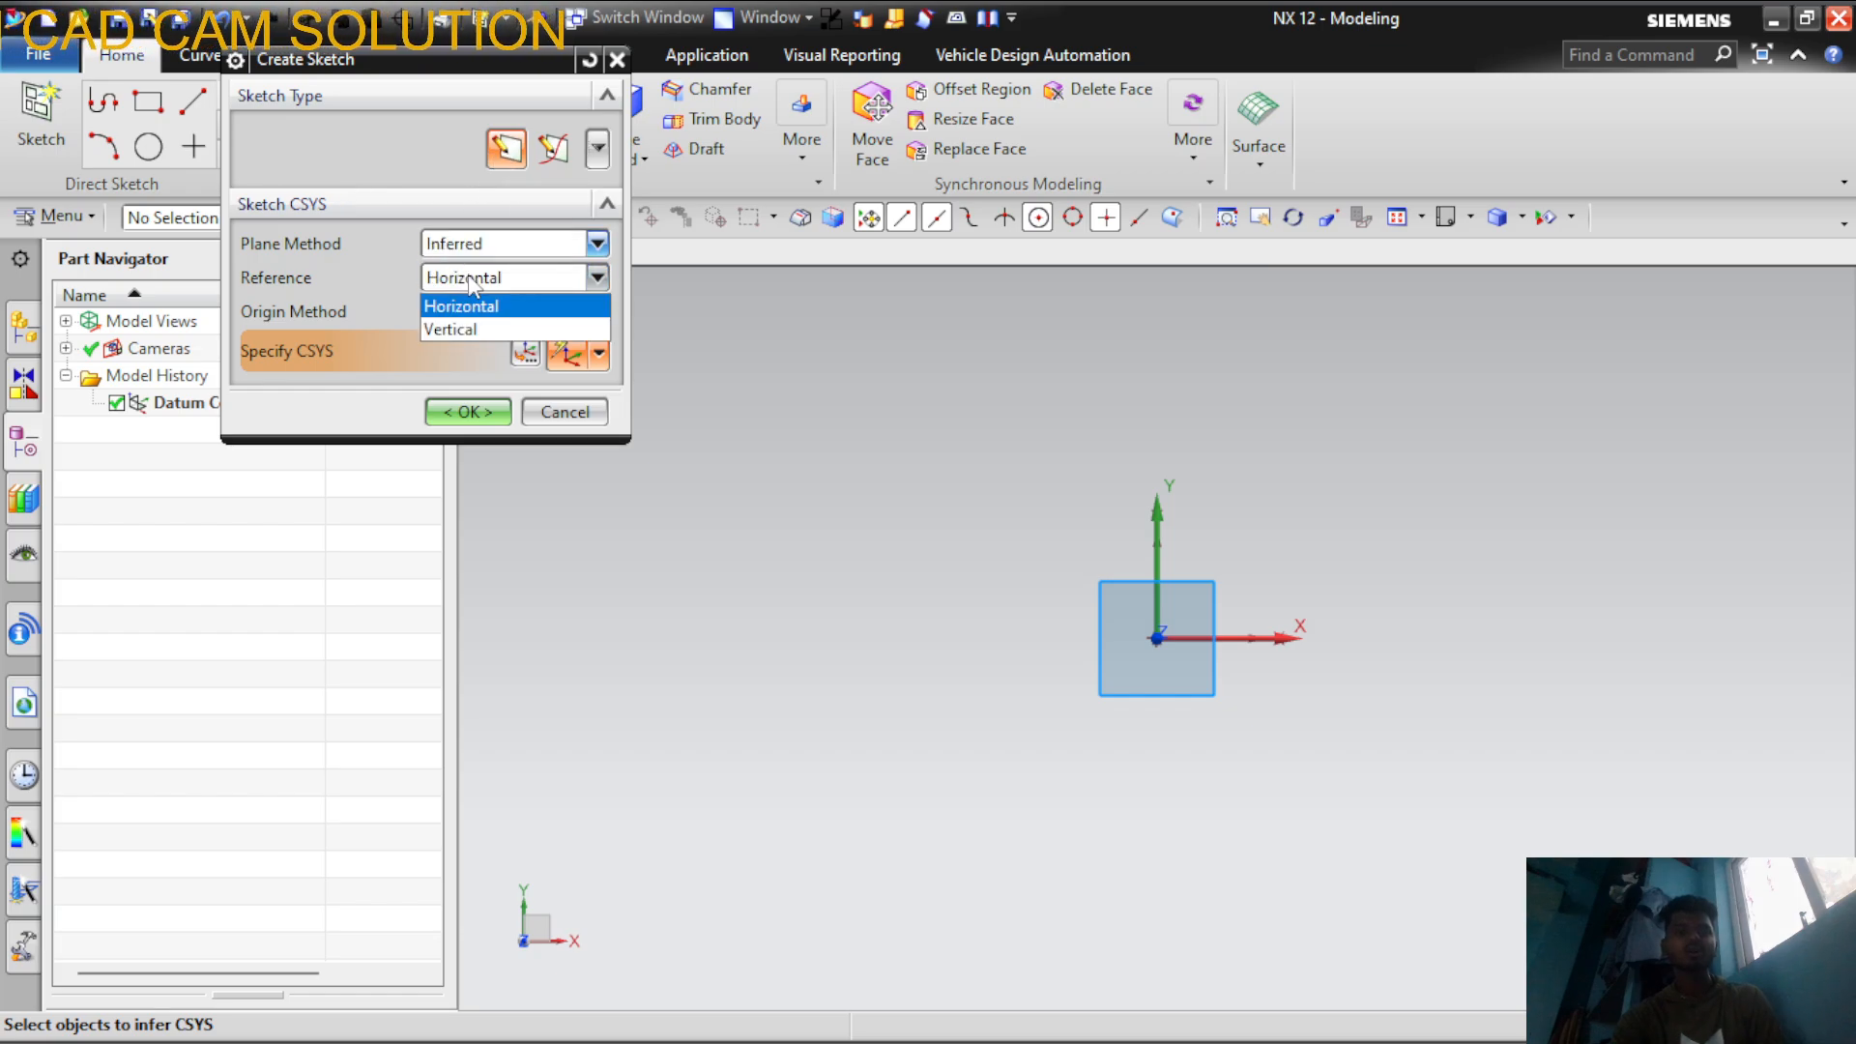
{"action": "left_click", "coordinate": [471, 280]}
{"action": "left_click", "coordinate": [482, 314]}
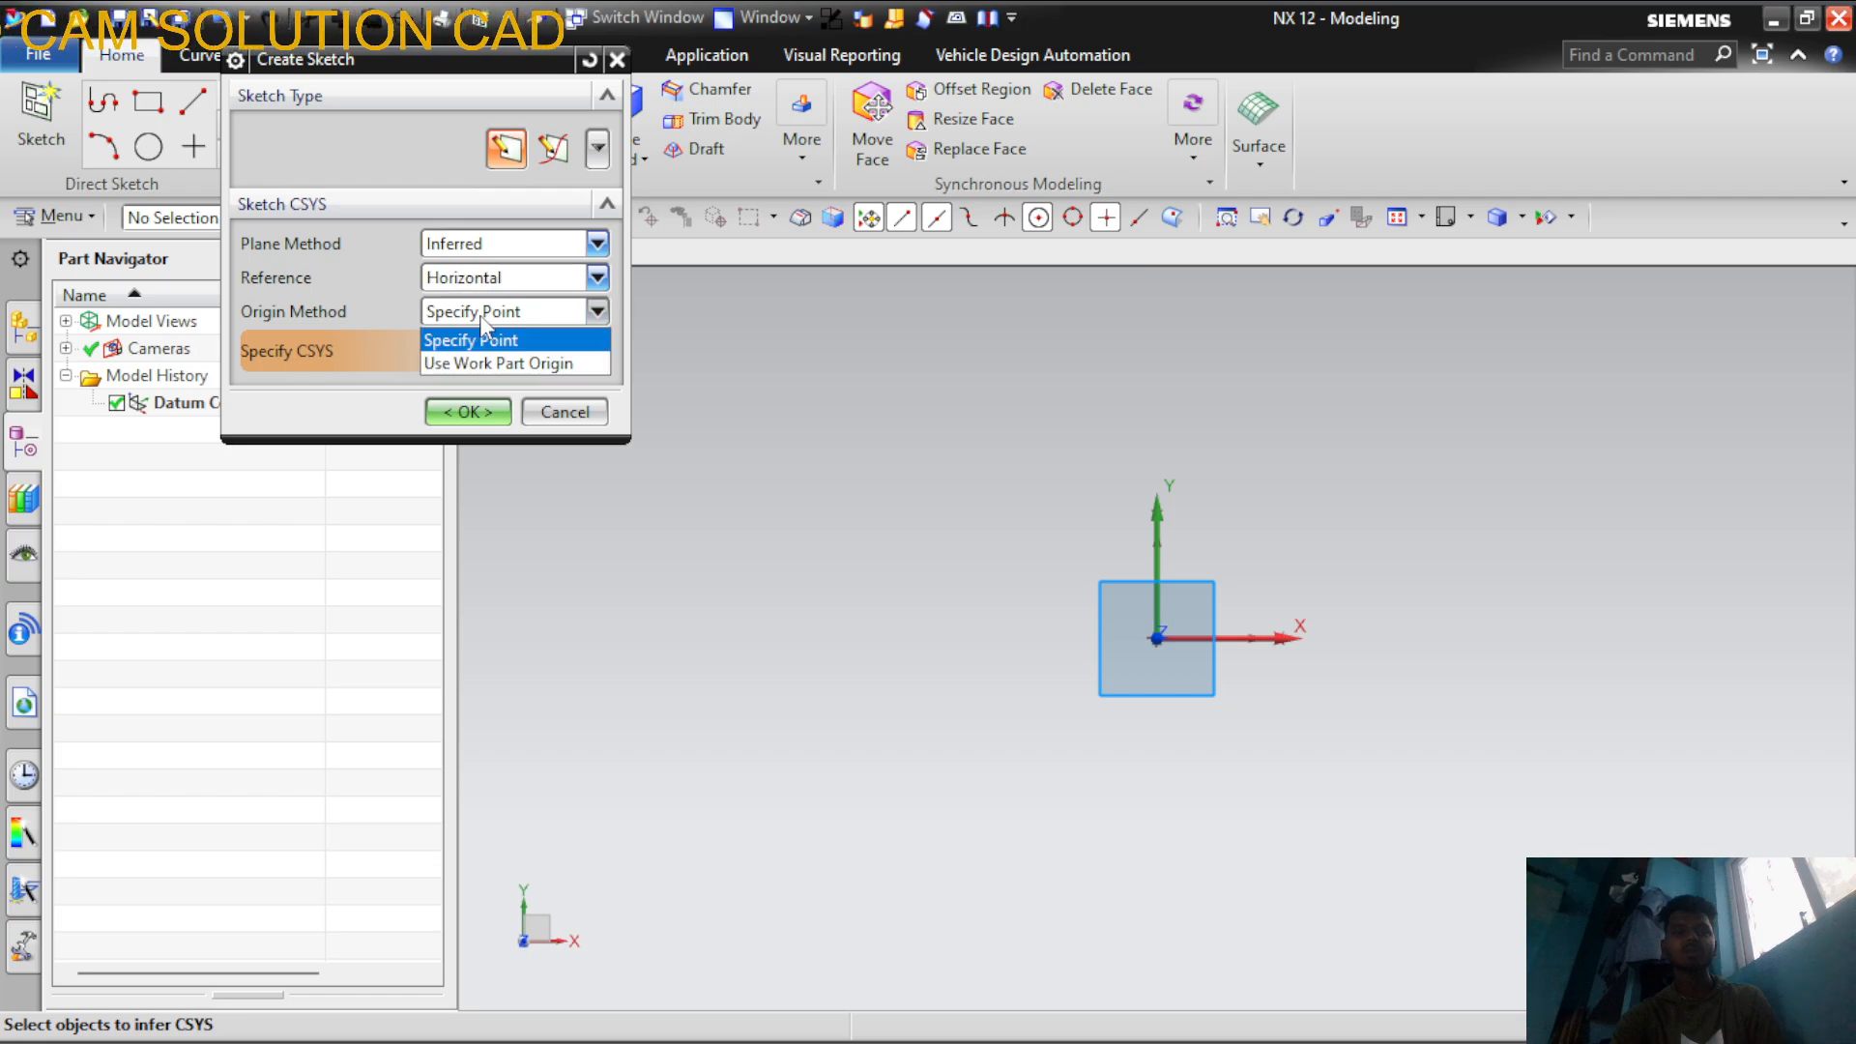
{"action": "left_click", "coordinate": [483, 322]}
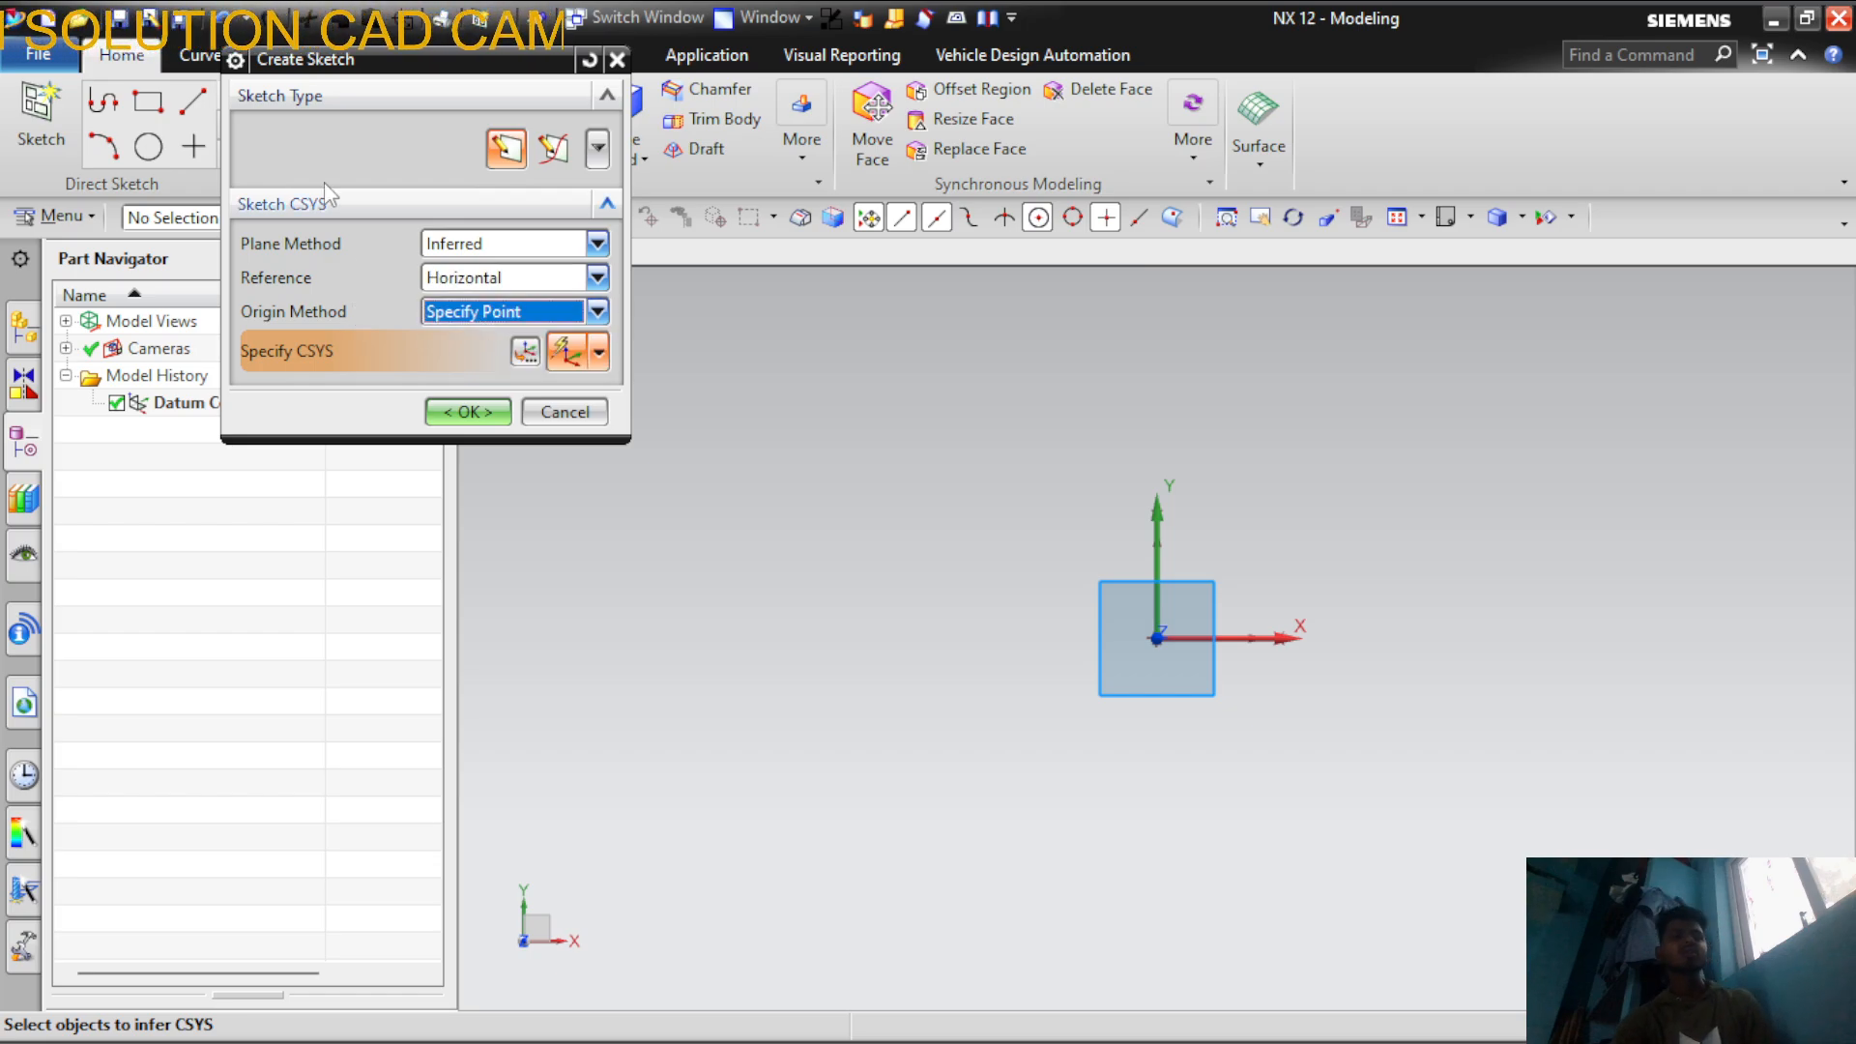
{"action": "left_click", "coordinate": [450, 408]}
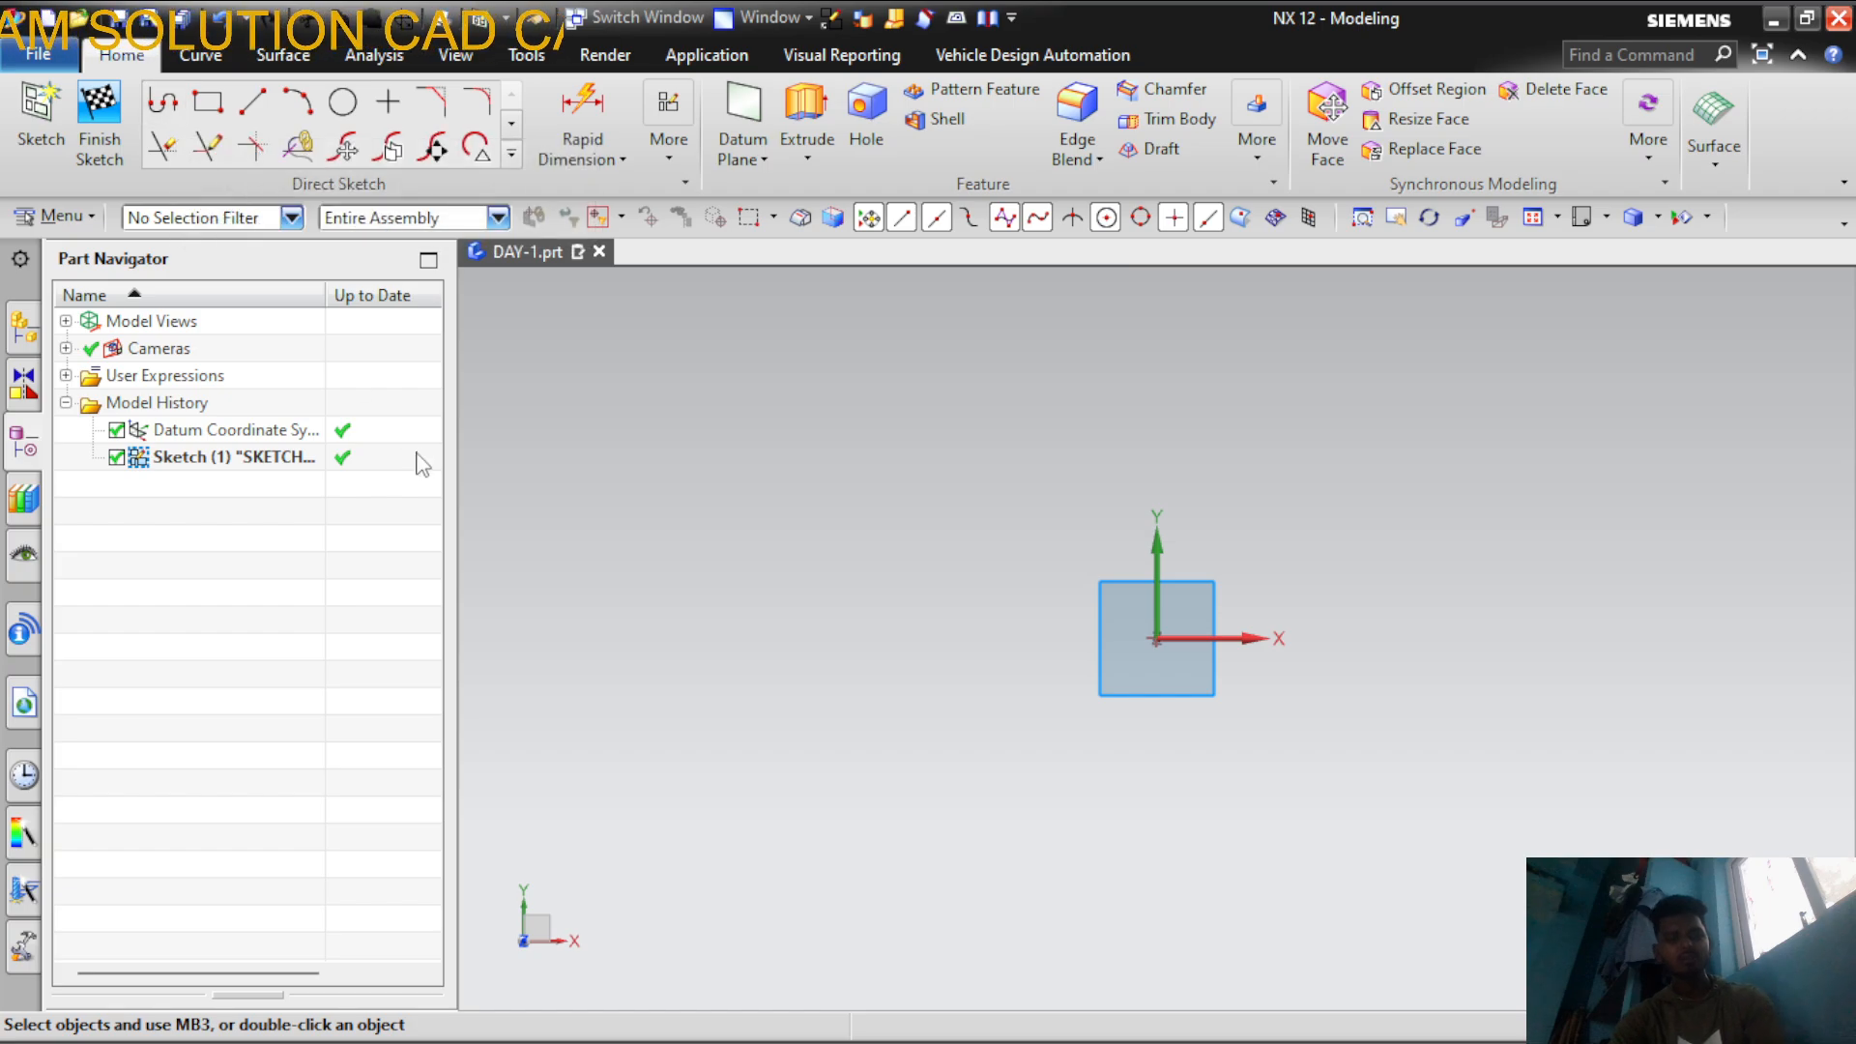
Begin a Profile above the sketch origin with five connected lines about 130, 38, 41, 44 and 73.2 mm long, running clockwise
{"action": "key", "text": "z"}
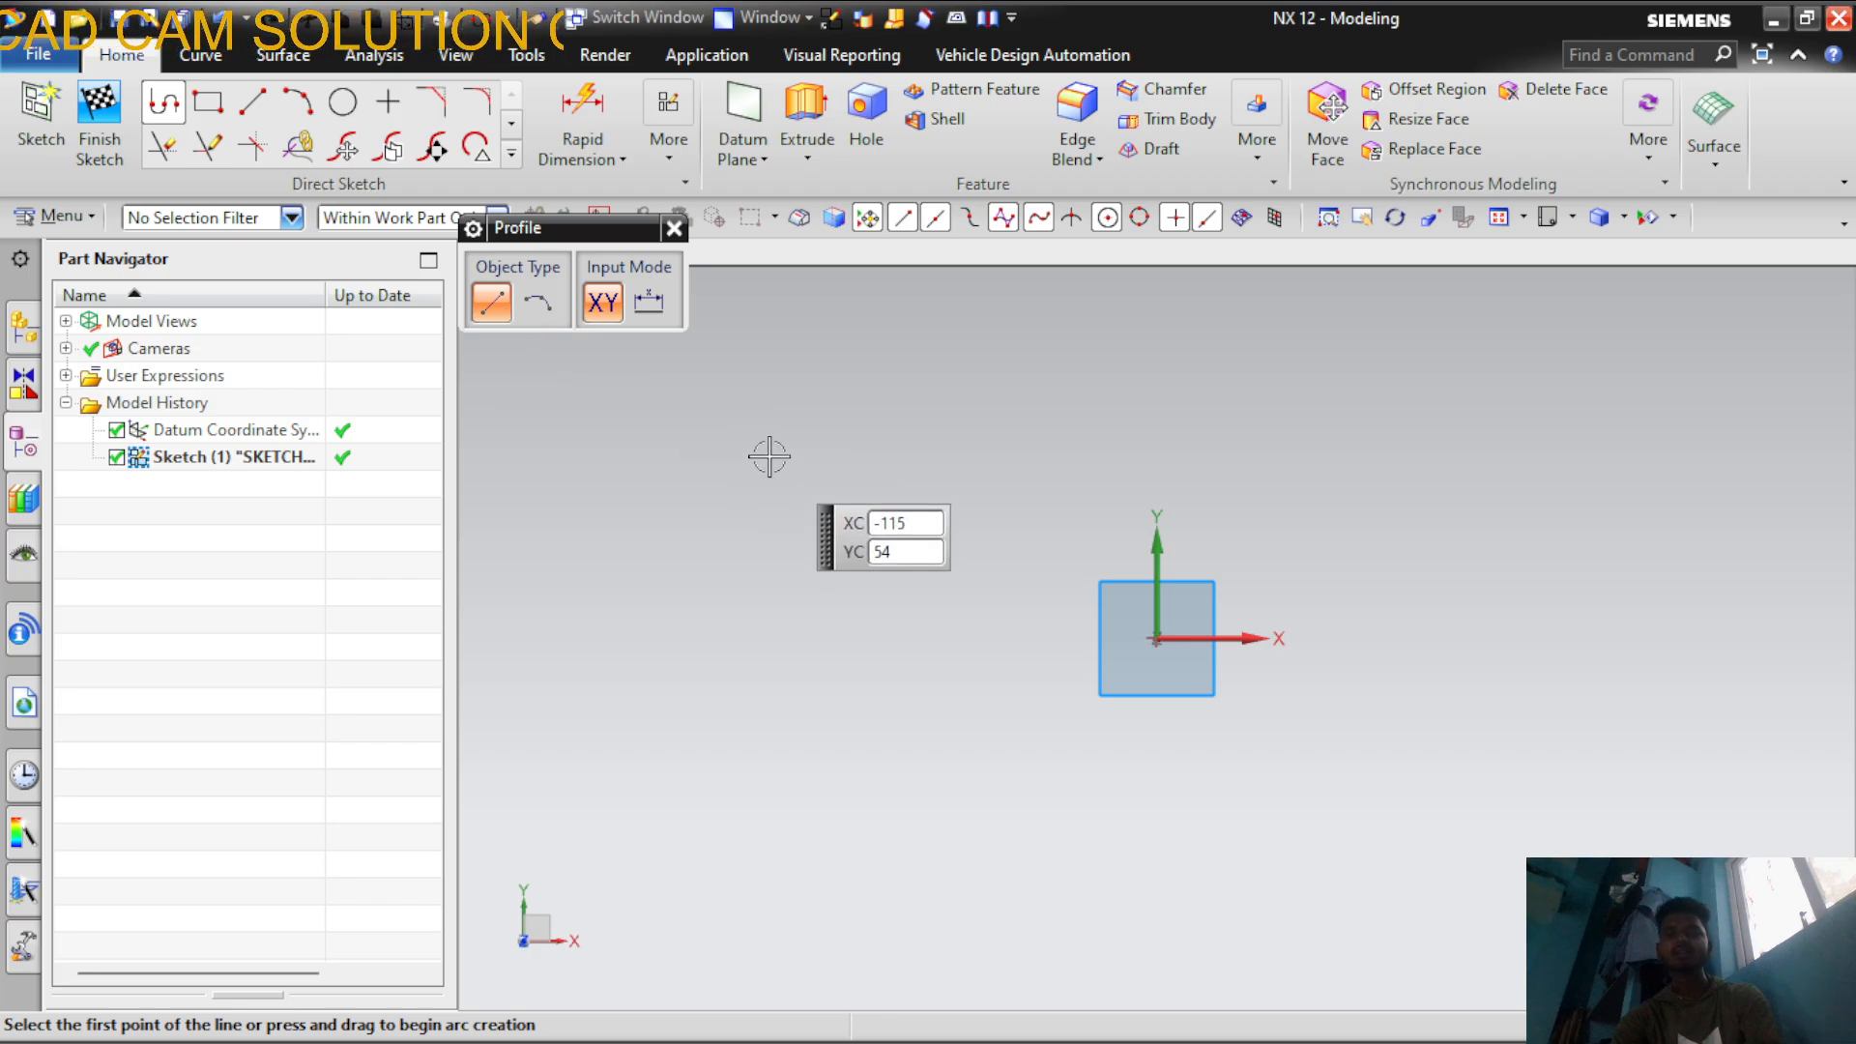
{"action": "left_click", "coordinate": [747, 416]}
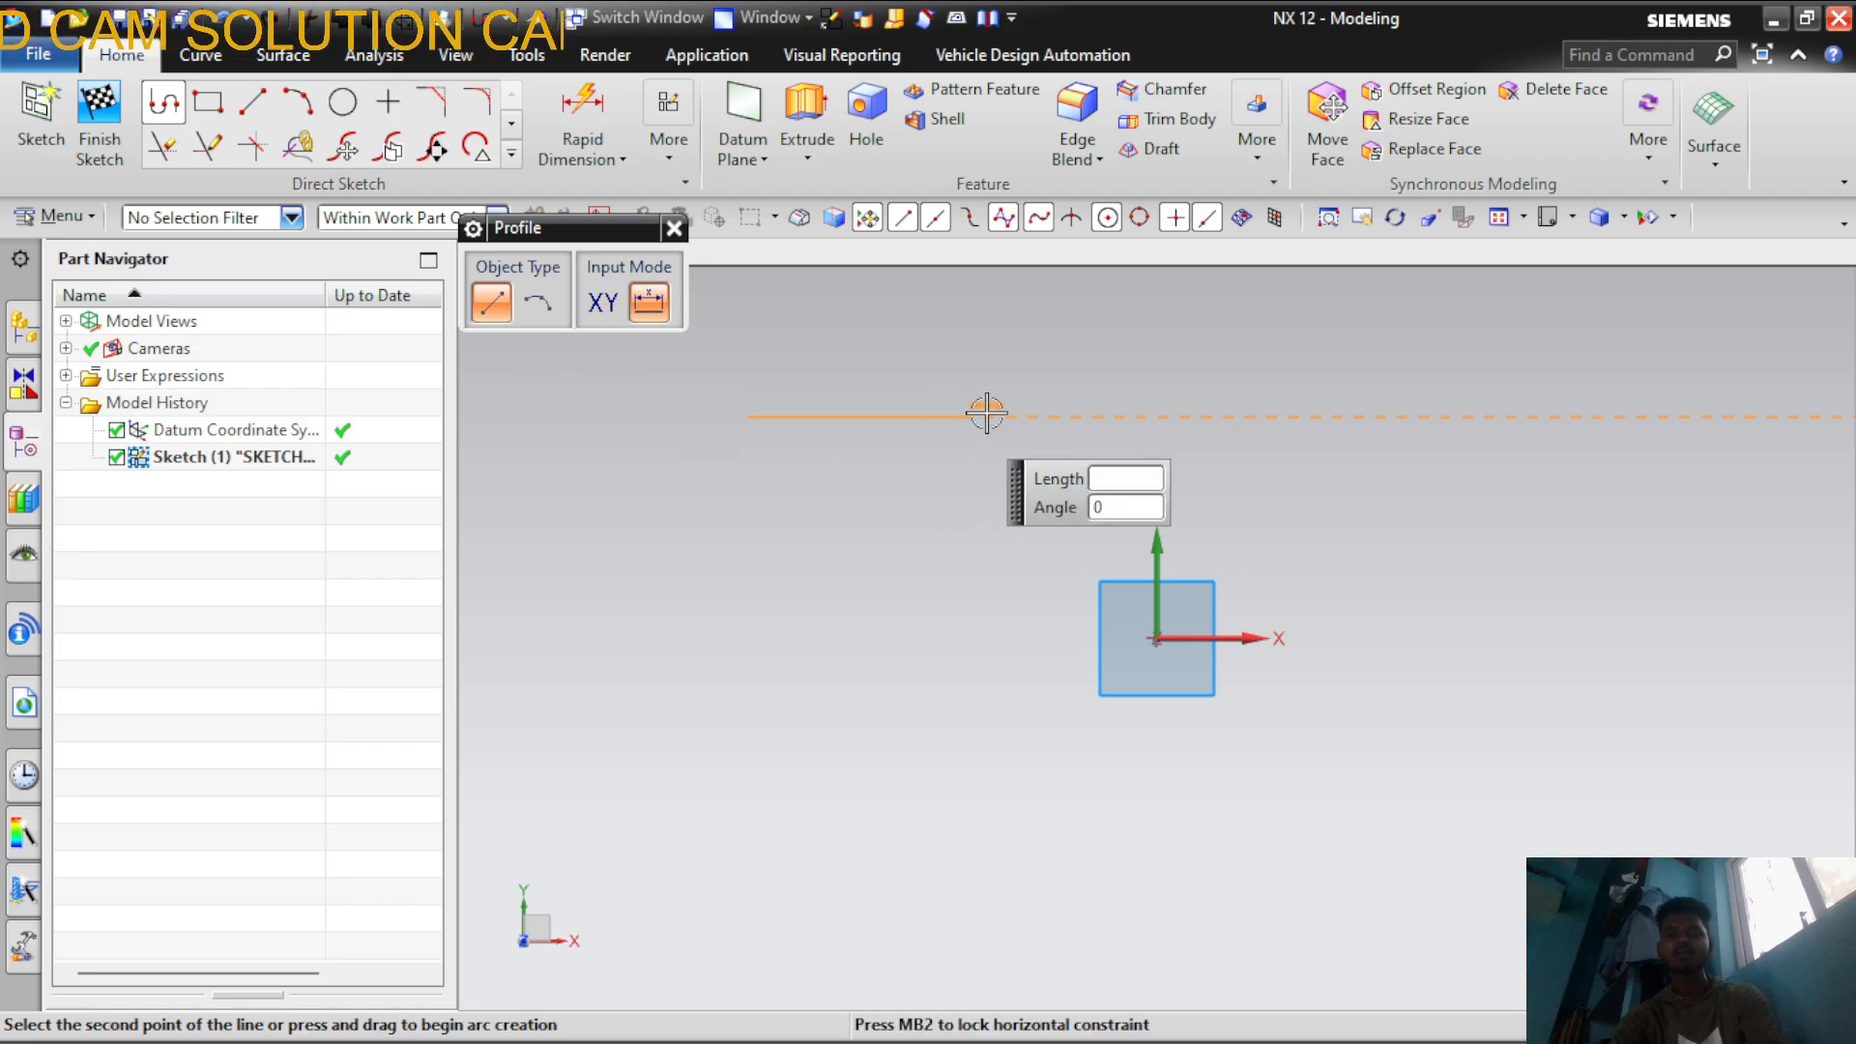
{"action": "left_click", "coordinate": [1184, 402]}
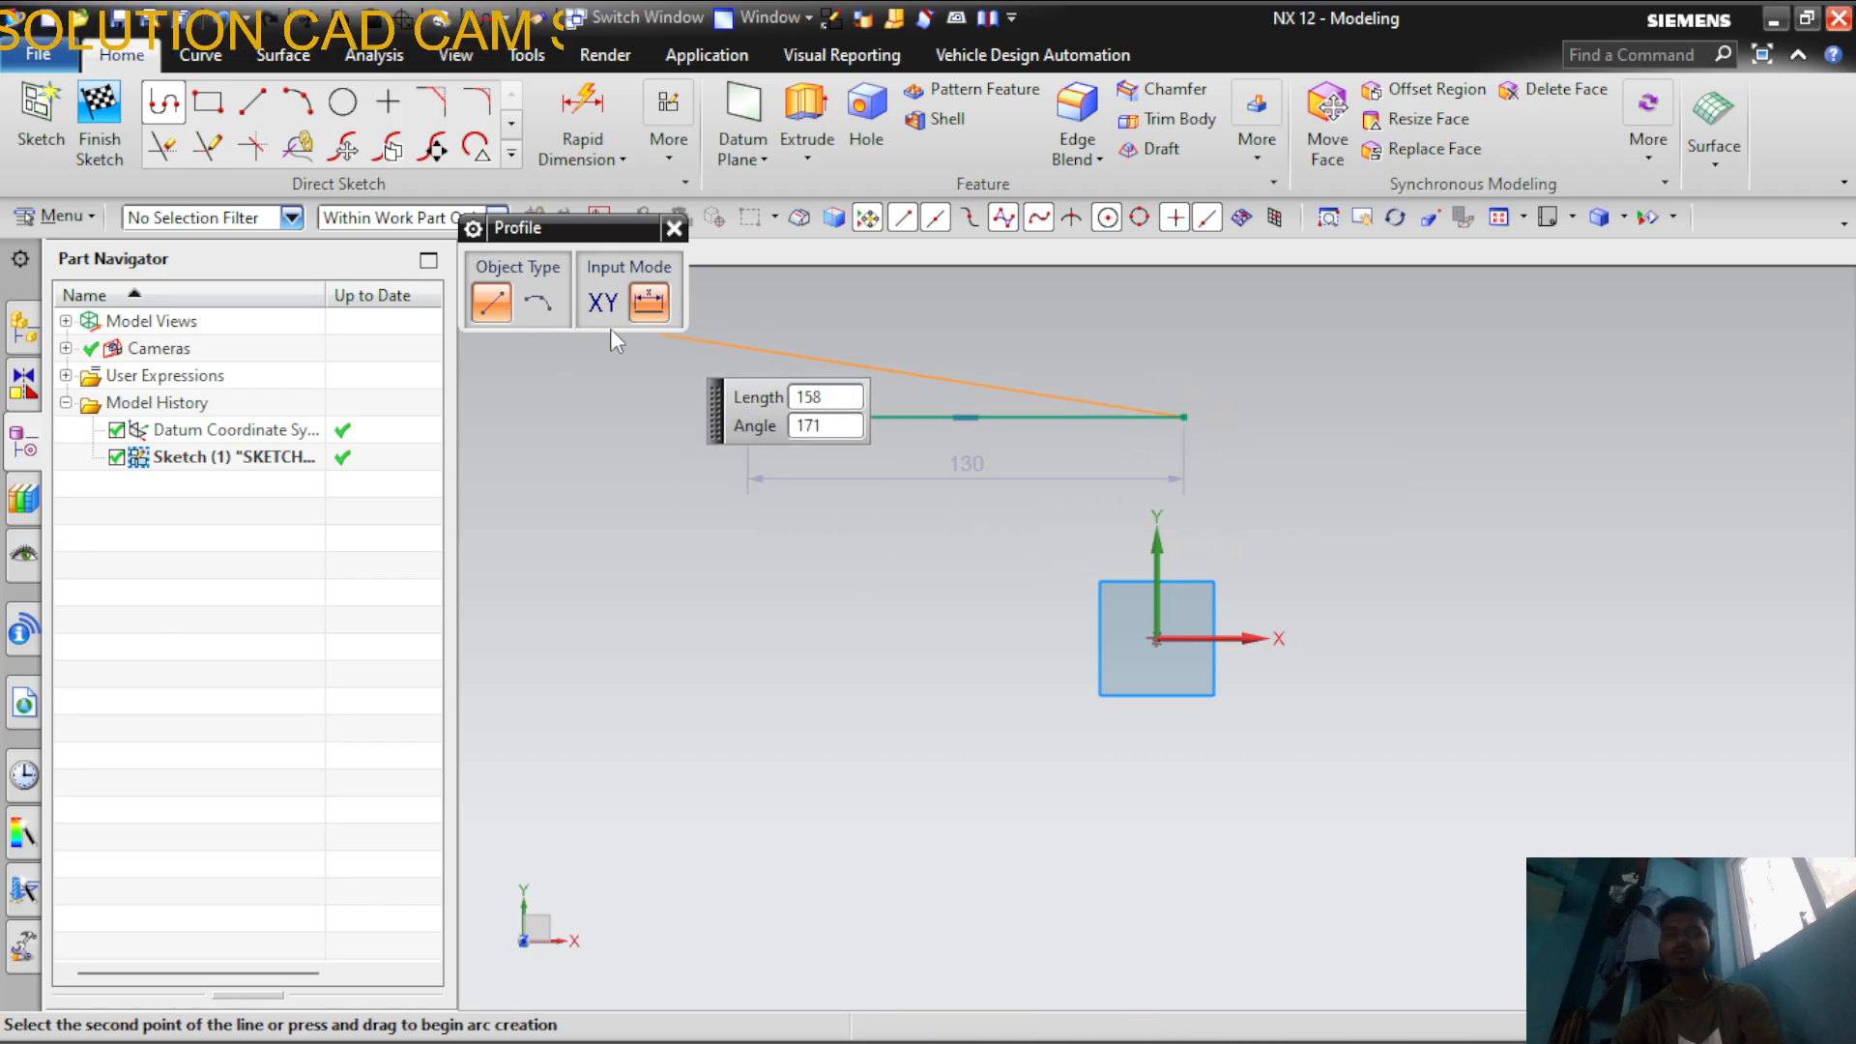
{"action": "left_click", "coordinate": [1285, 494]}
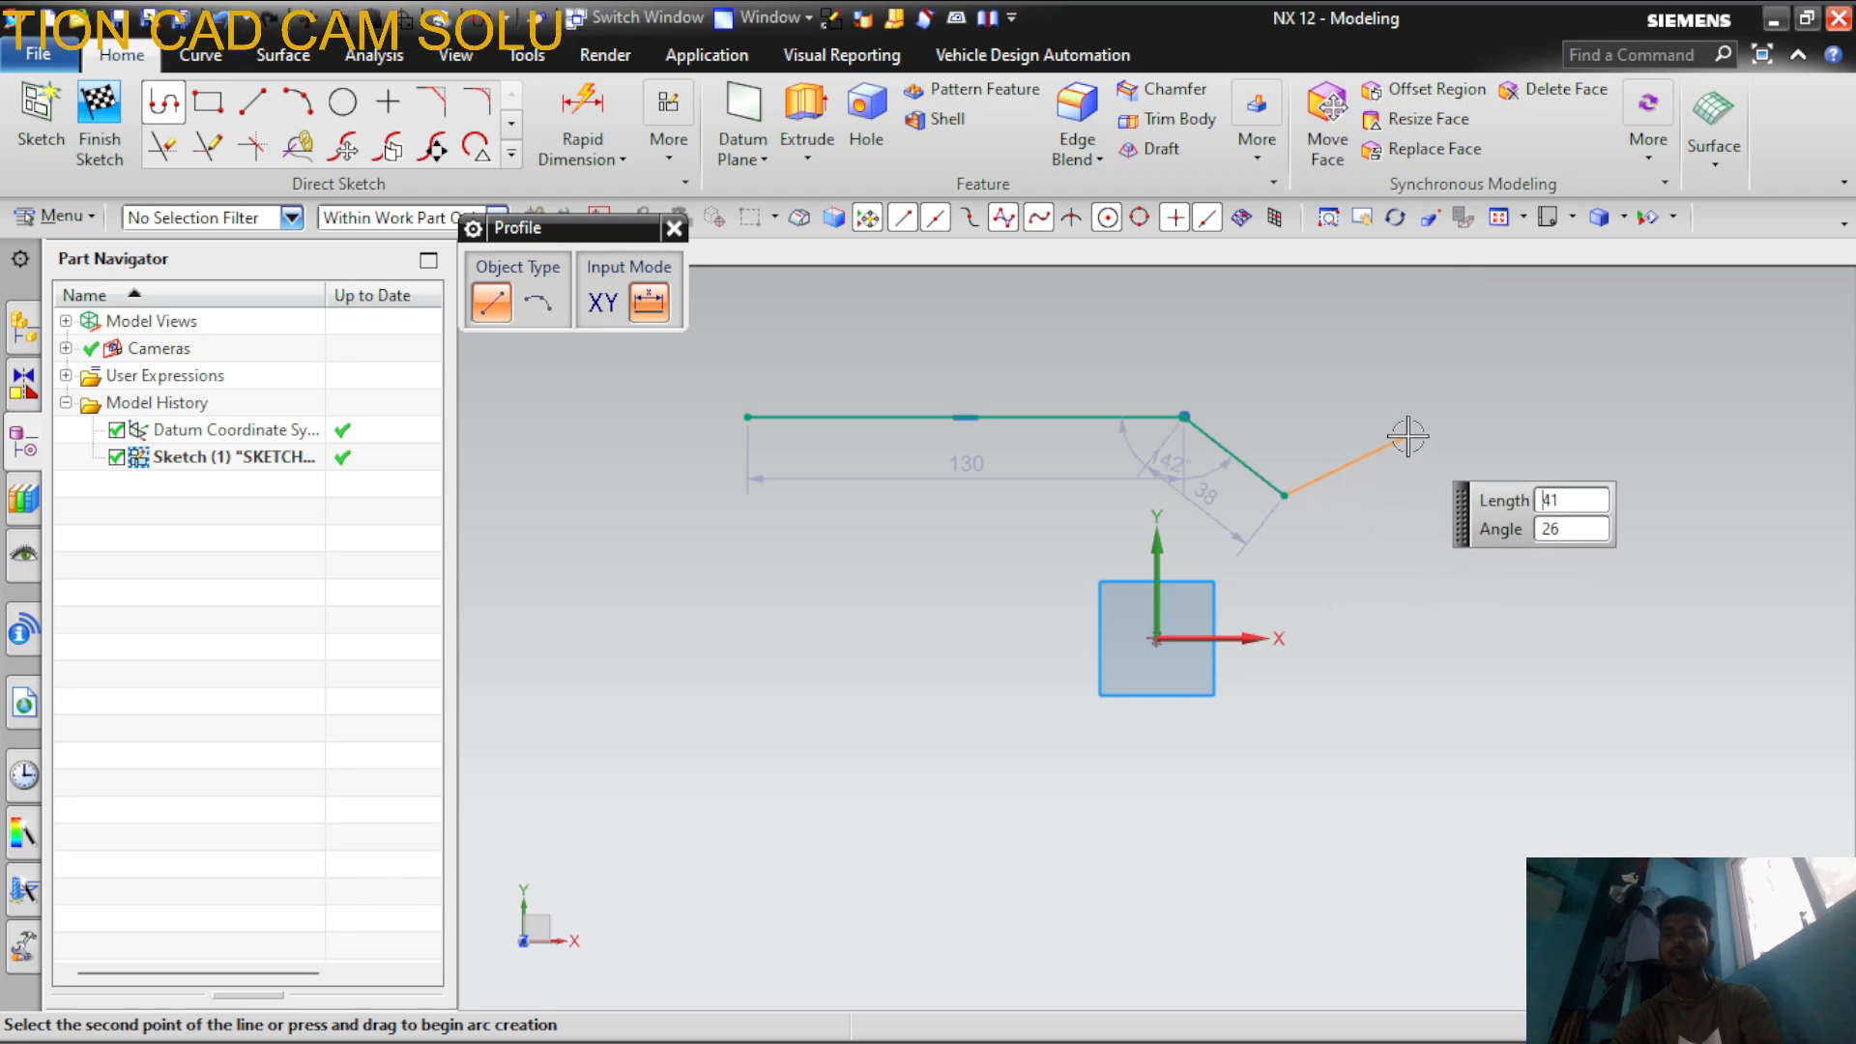
{"action": "left_click", "coordinate": [1408, 435]}
{"action": "left_click", "coordinate": [1492, 556]}
{"action": "left_click", "coordinate": [1342, 749]}
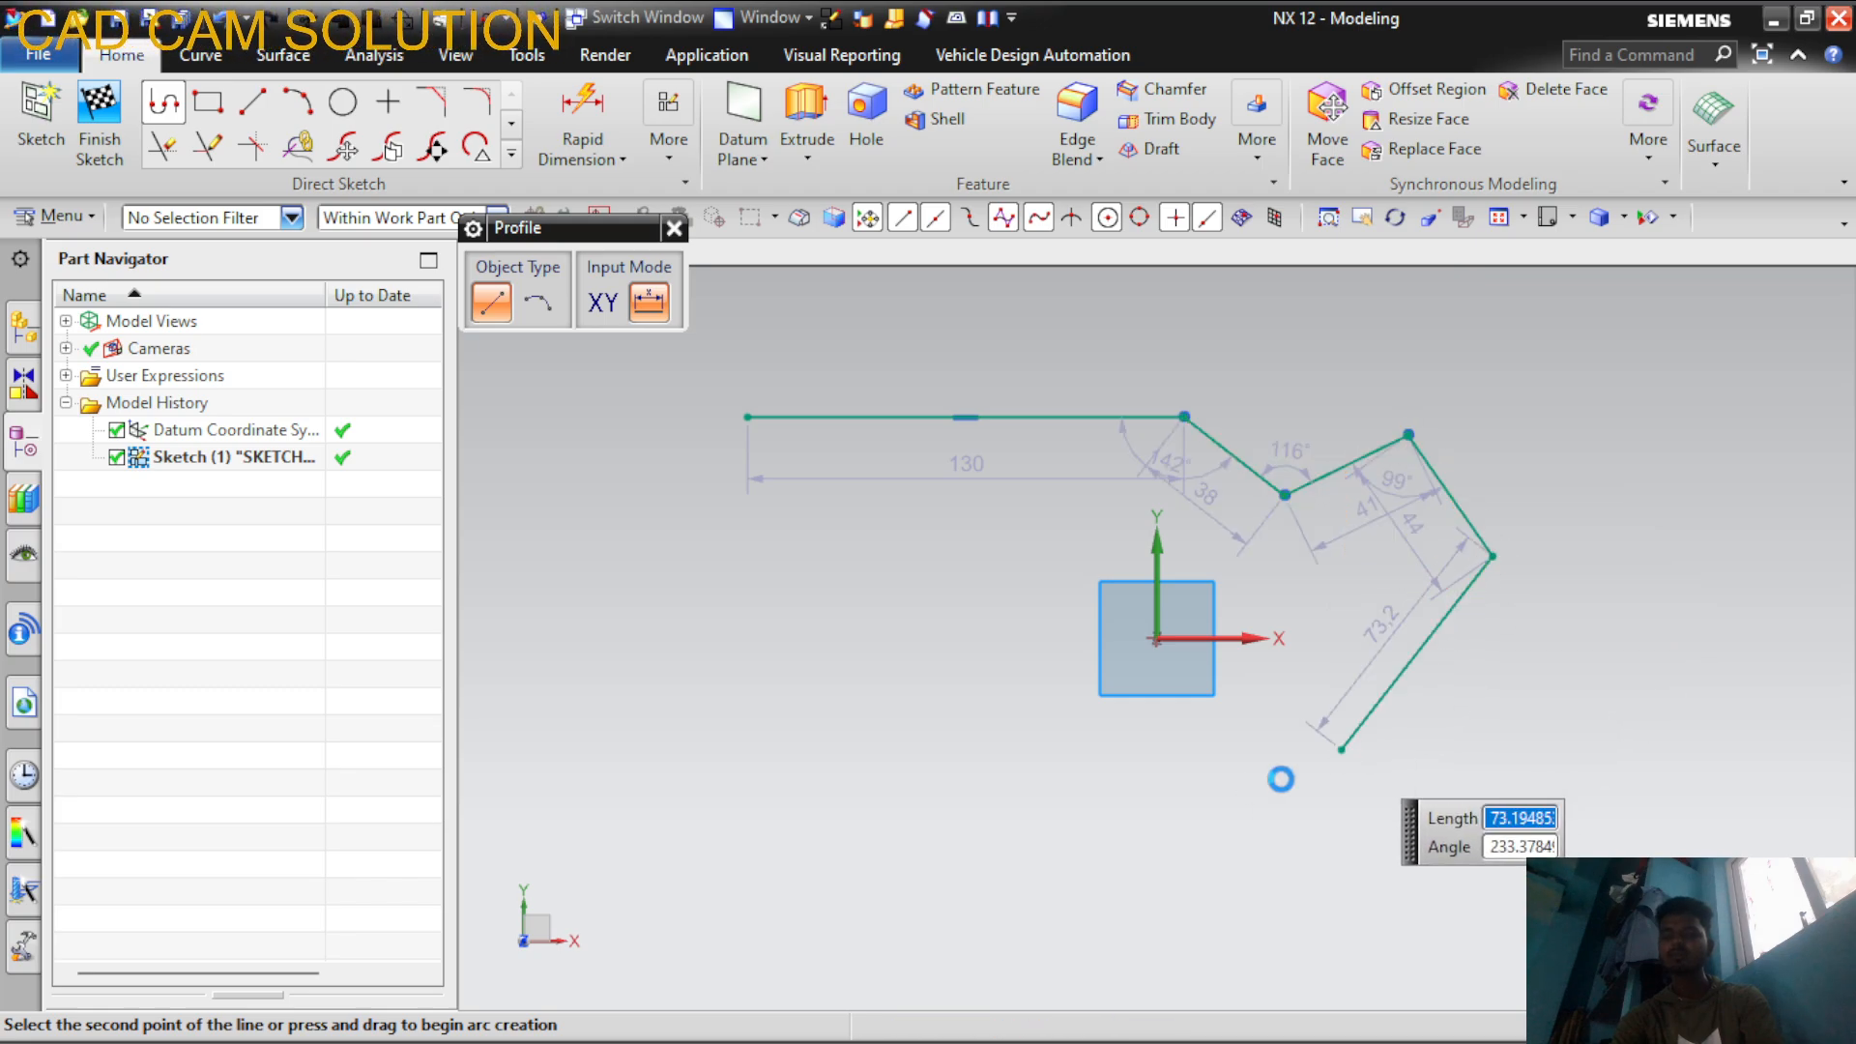
Continue the profile with lines about 91, 79.9, 50.6 and 48.1 mm long, close it at its start point and end the Profile tool
{"action": "left_click", "coordinate": [1044, 817]}
{"action": "left_click", "coordinate": [775, 818]}
{"action": "left_click", "coordinate": [738, 653]}
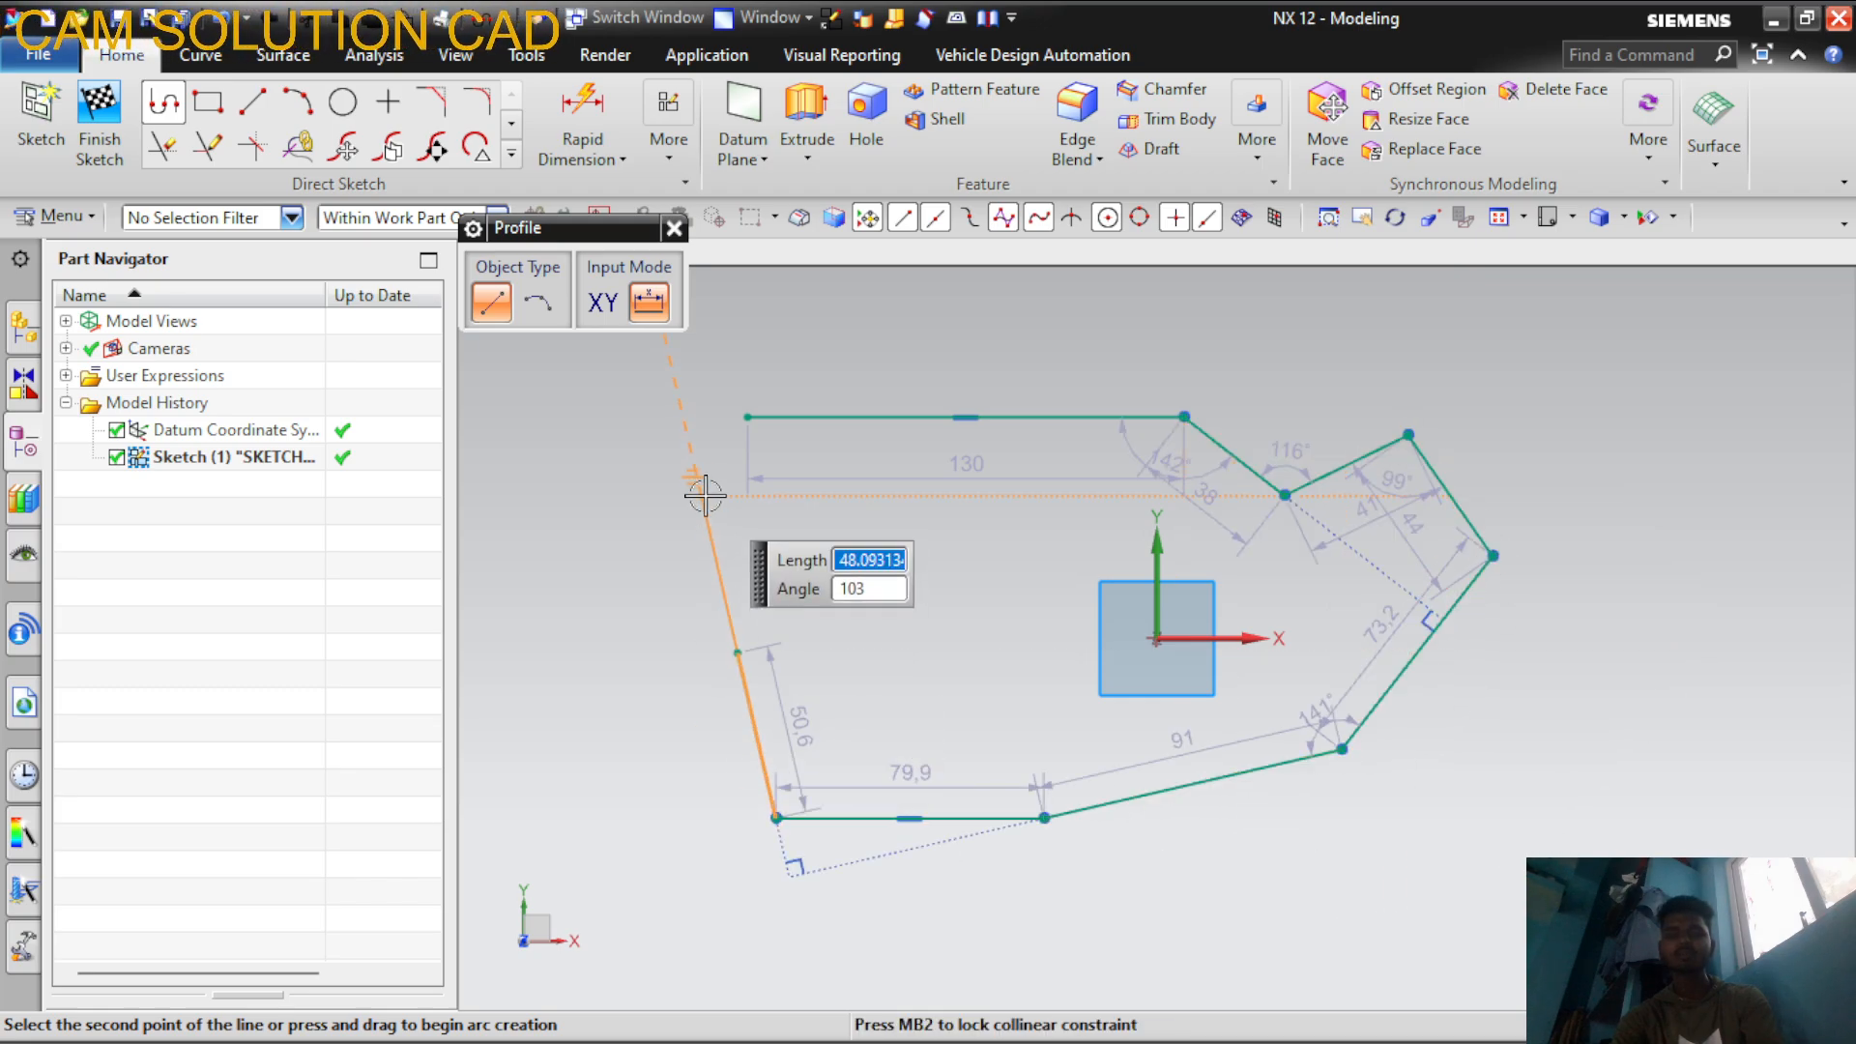
{"action": "left_click", "coordinate": [702, 495]}
{"action": "left_click", "coordinate": [747, 417]}
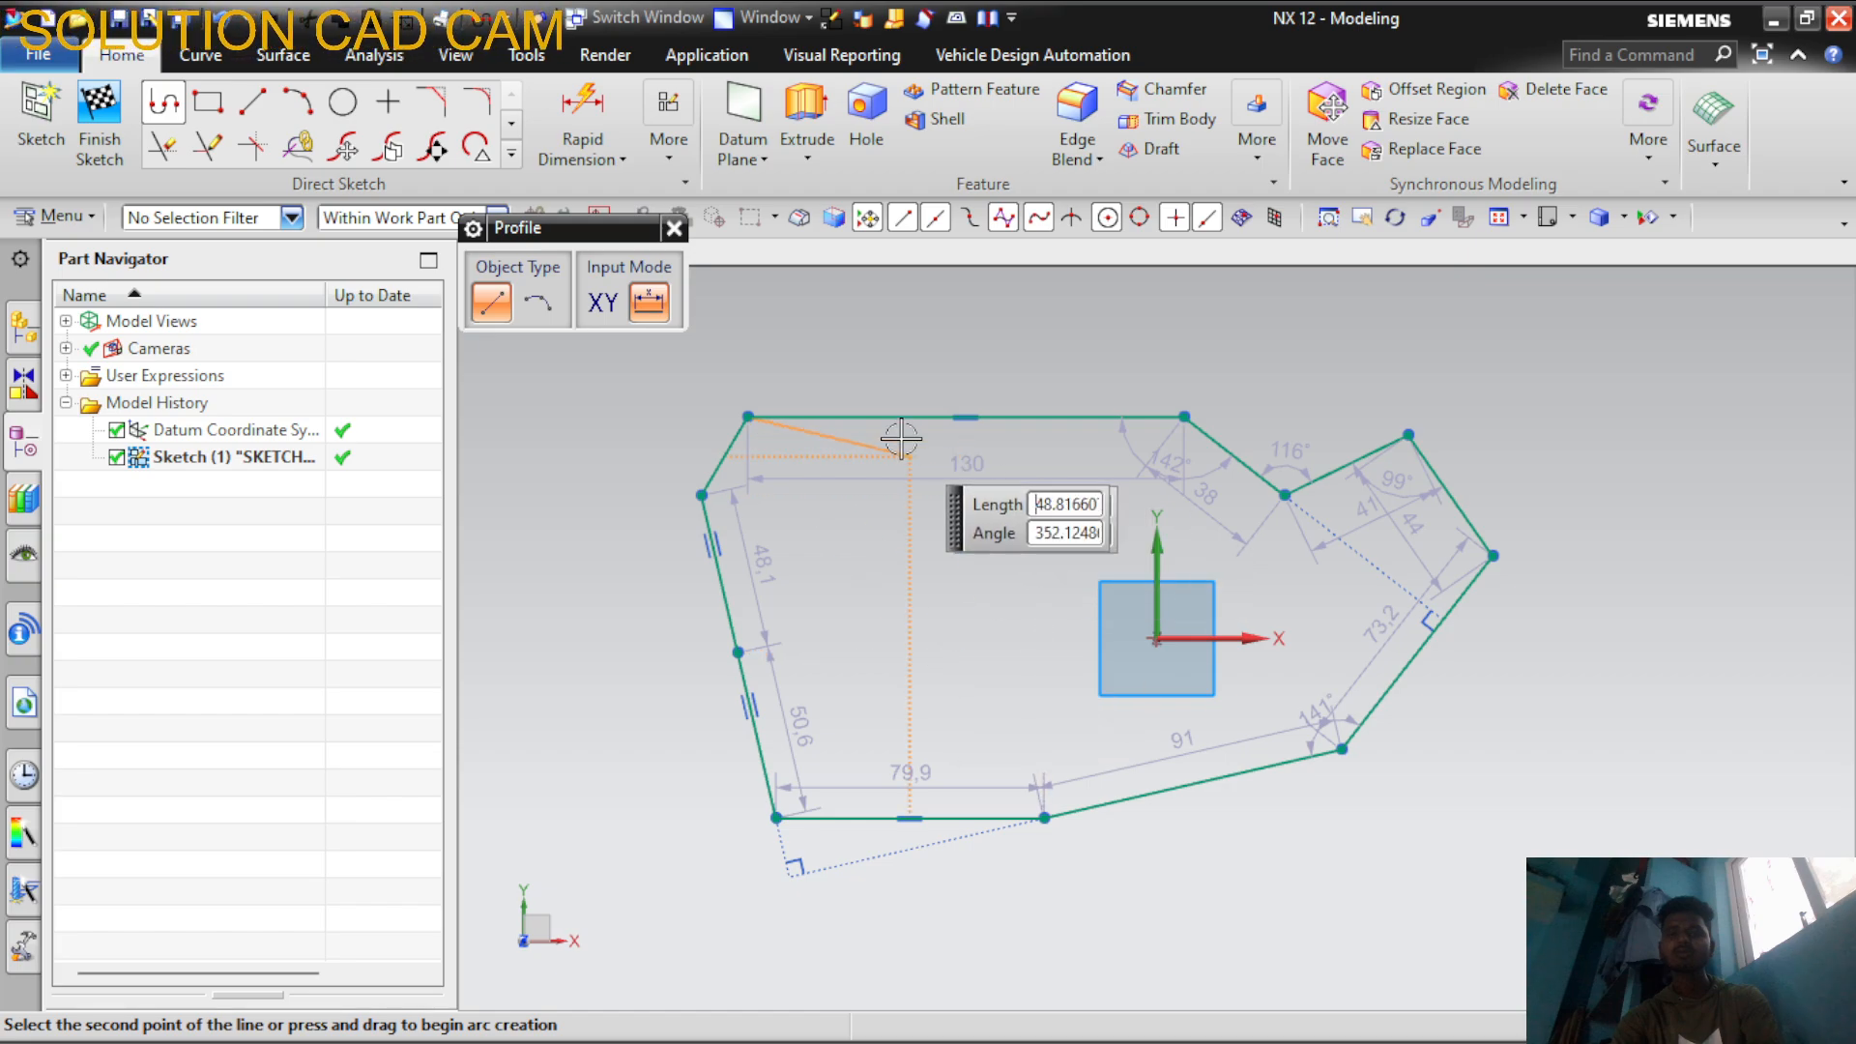
{"action": "key", "text": "Escape"}
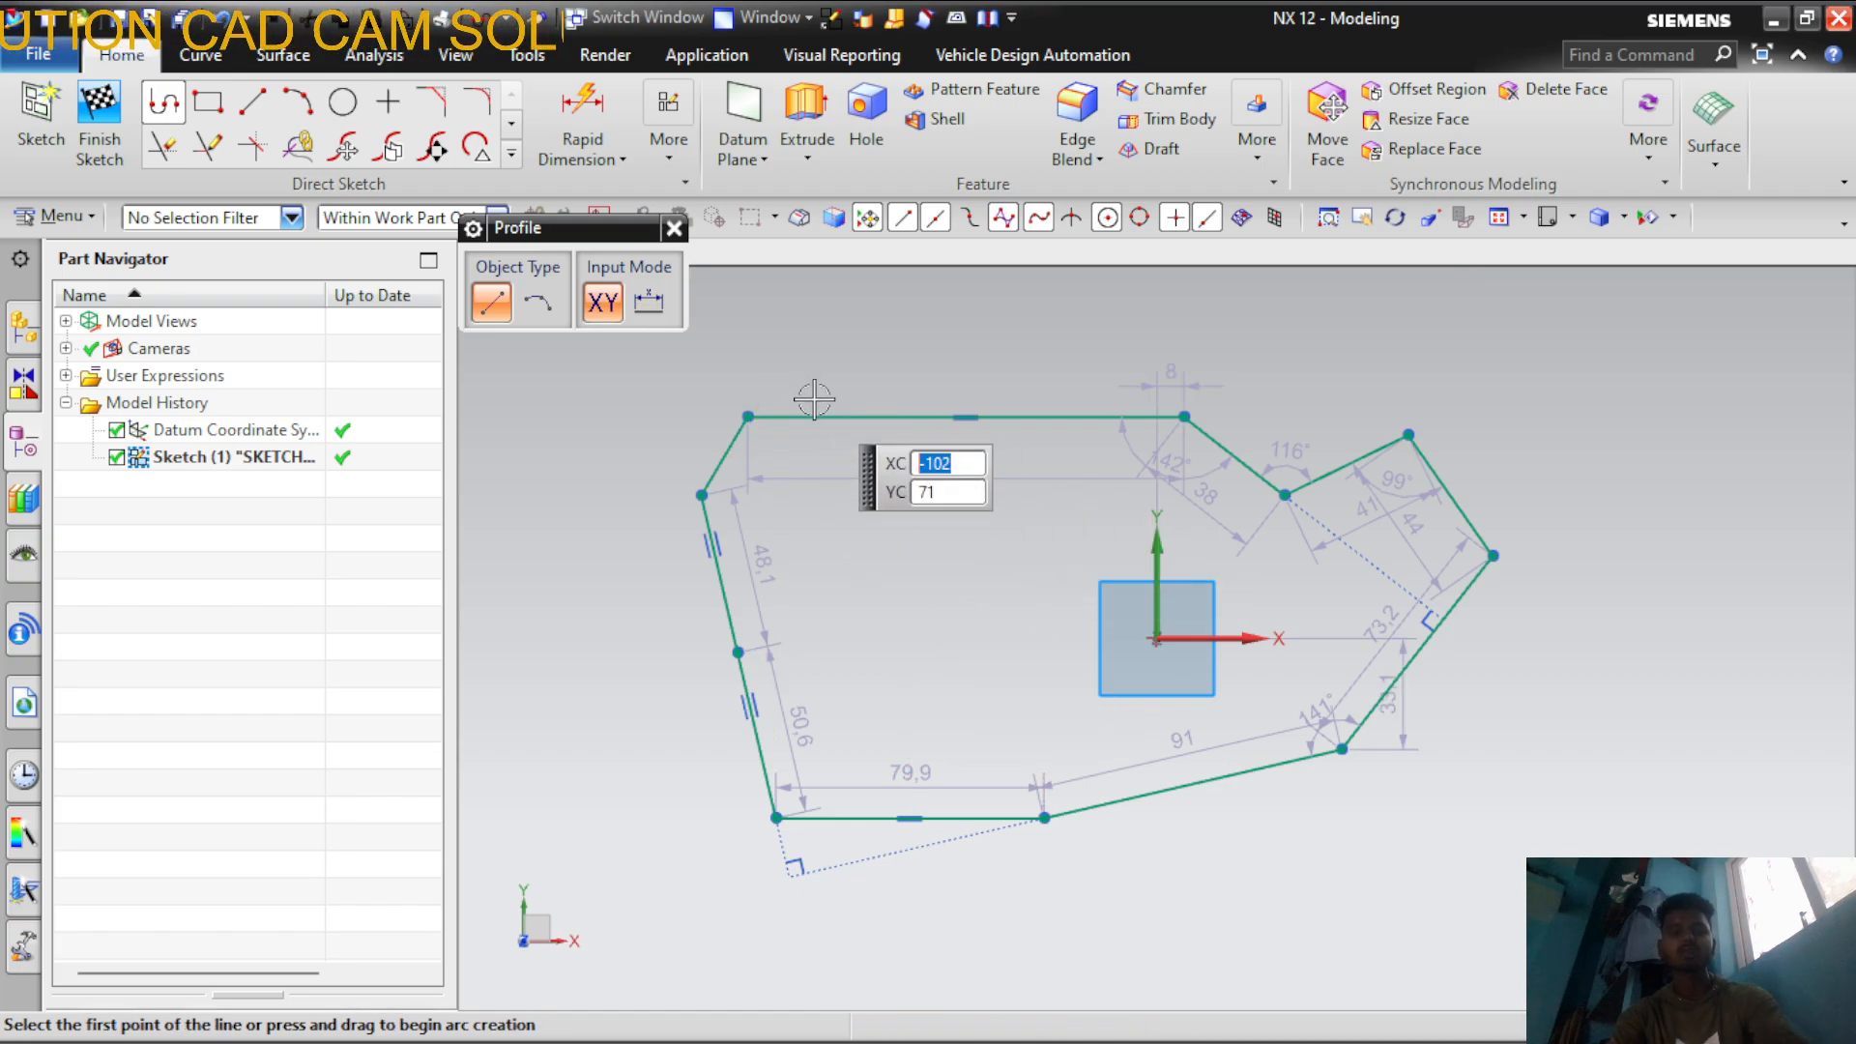
{"action": "key", "text": "Escape"}
Tilt the view of the closed profile slightly and orient it back square to the sketch plane, zoomed in
{"action": "scroll", "coordinate": [989, 523], "scroll_direction": "down", "scroll_amount": 1}
{"action": "scroll", "coordinate": [989, 523], "scroll_direction": "up", "scroll_amount": 2}
{"action": "scroll", "coordinate": [1015, 538], "scroll_direction": "down", "scroll_amount": 2}
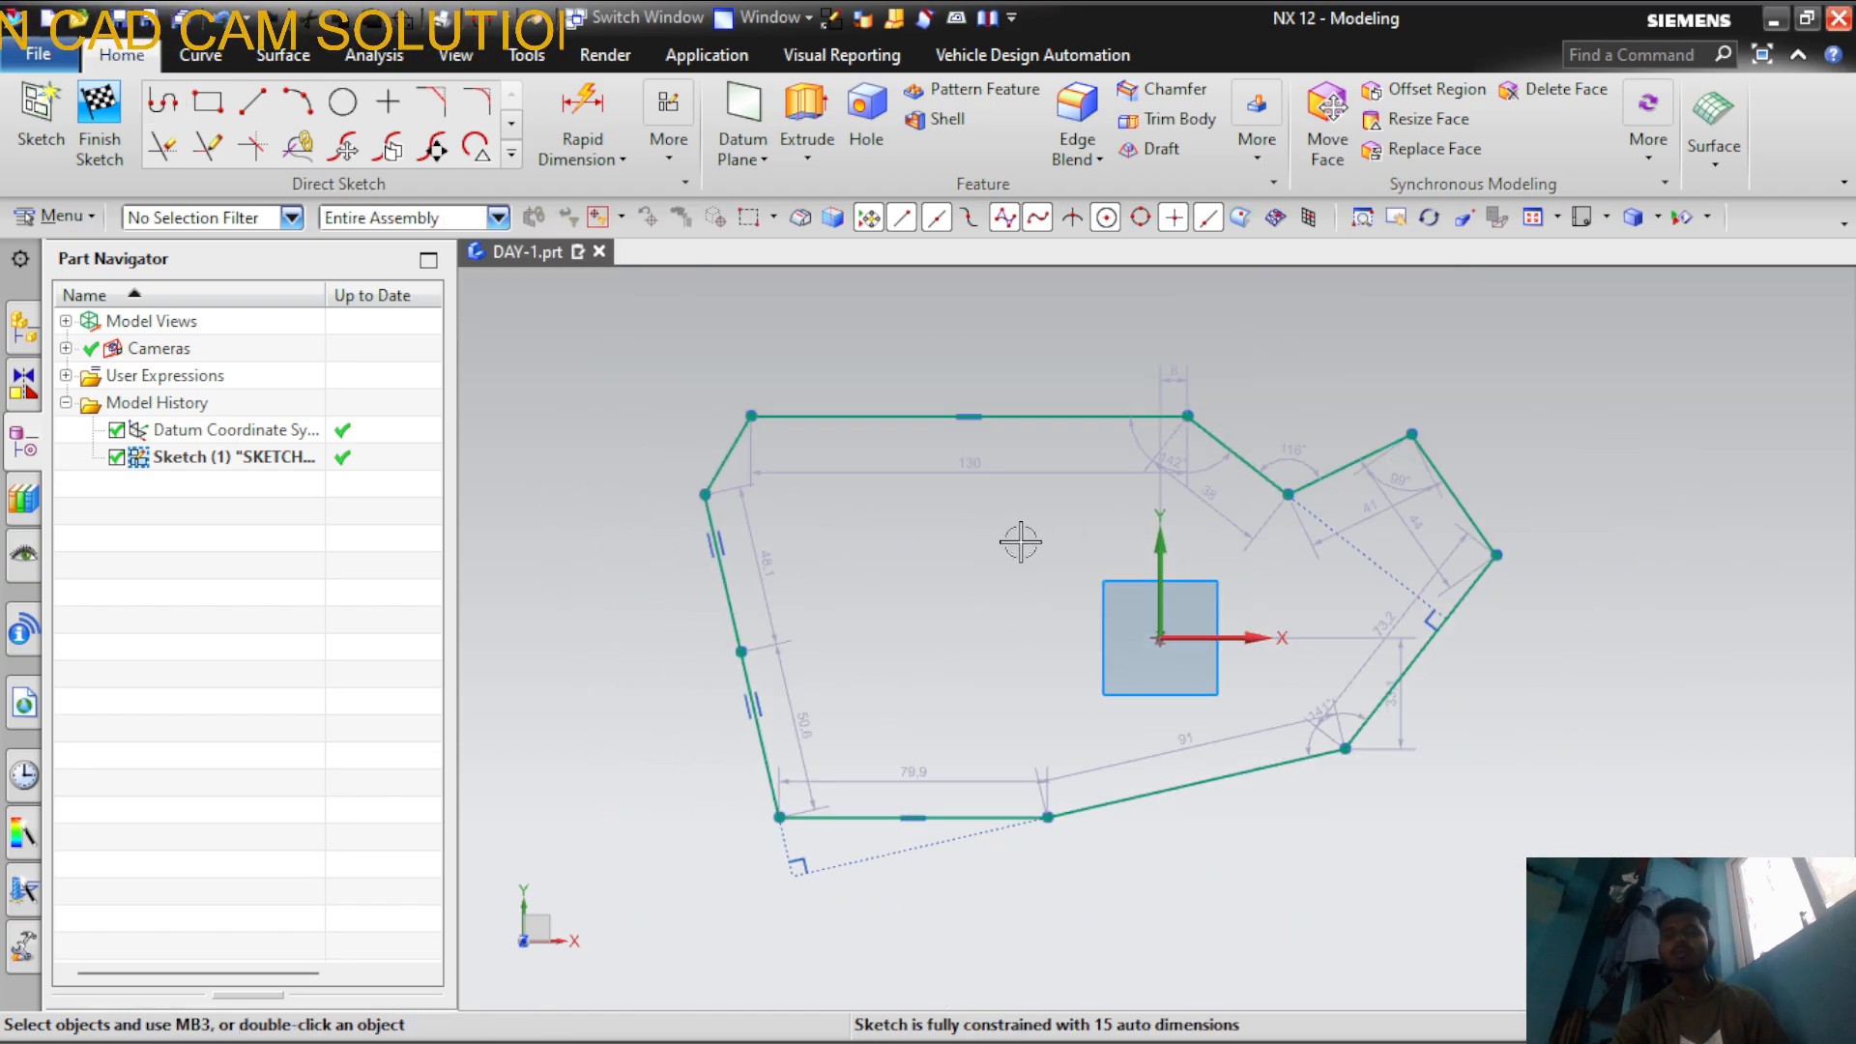
{"action": "mouse_move", "coordinate": [1015, 538]}
{"action": "middle_mouse_down"}
{"action": "mouse_move", "coordinate": [953, 509]}
{"action": "mouse_move", "coordinate": [1046, 573]}
{"action": "mouse_move", "coordinate": [1010, 321]}
{"action": "middle_mouse_up"}
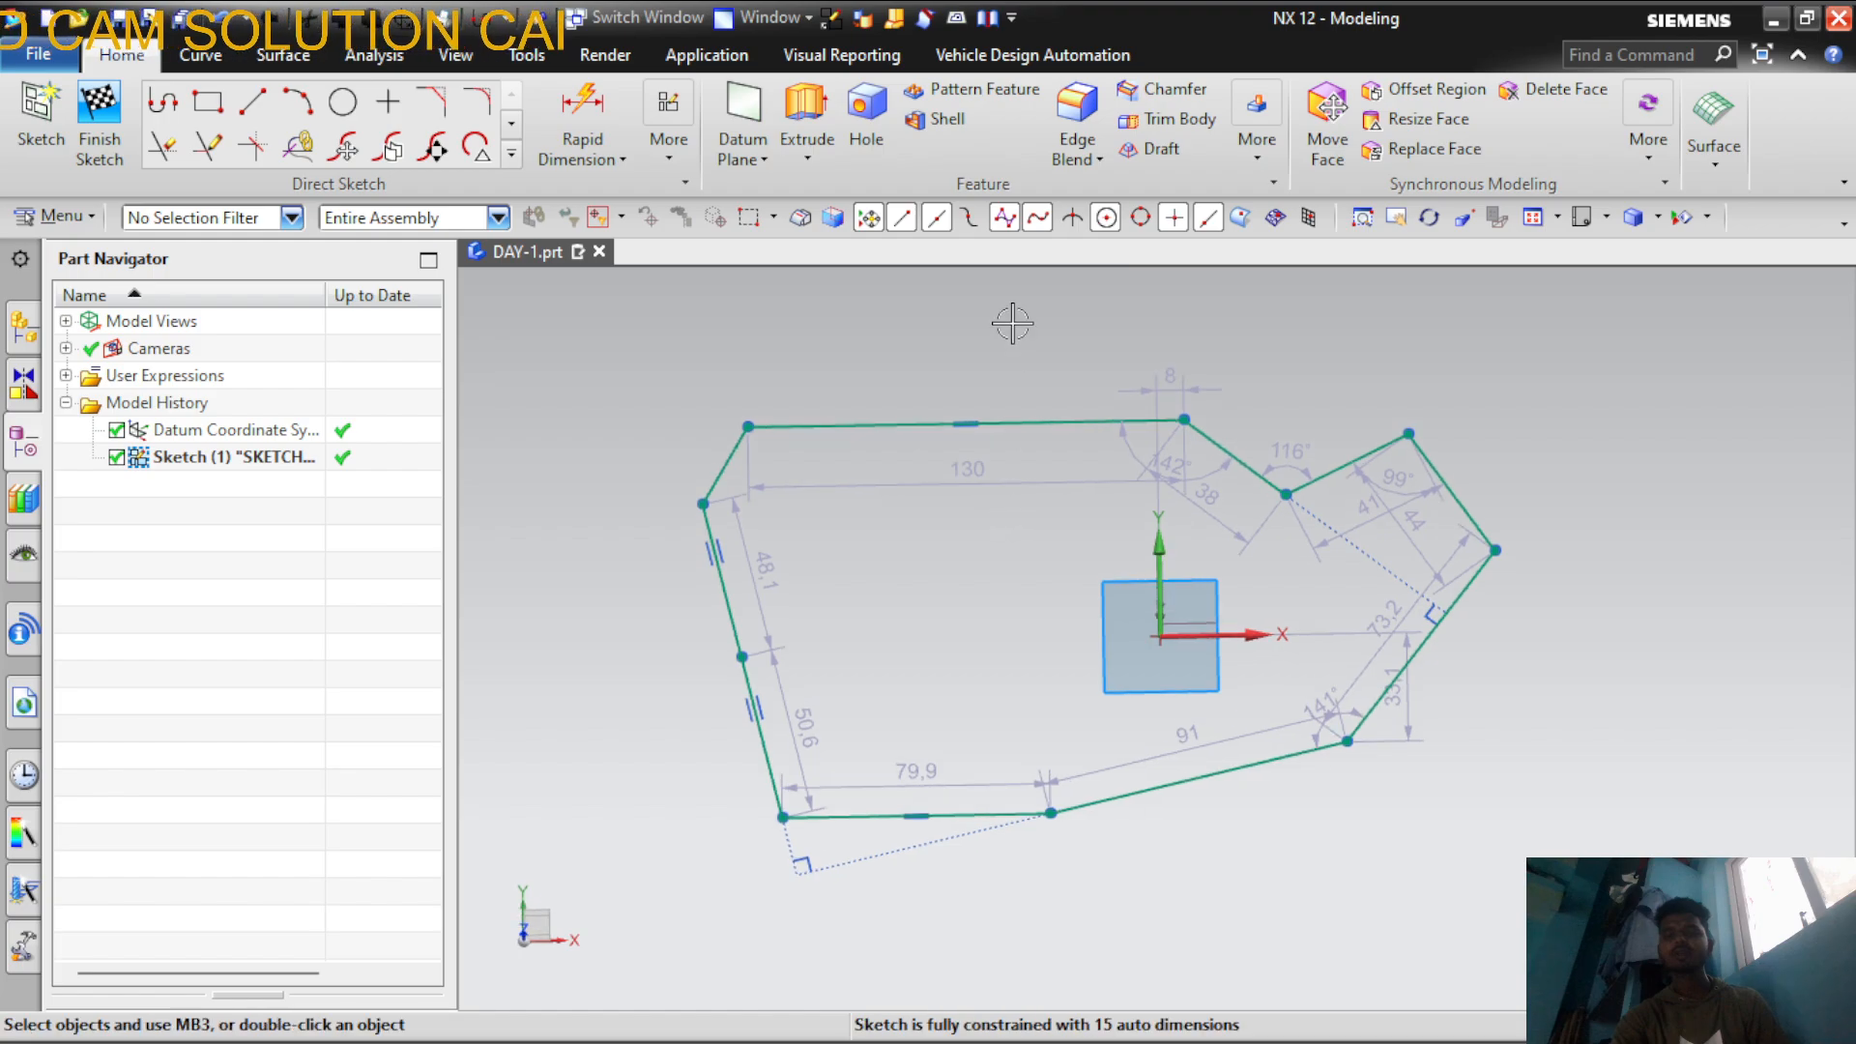
{"action": "right_click", "coordinate": [1010, 321]}
{"action": "left_click", "coordinate": [1092, 397]}
{"action": "scroll", "coordinate": [1093, 408], "scroll_direction": "up", "scroll_amount": 2}
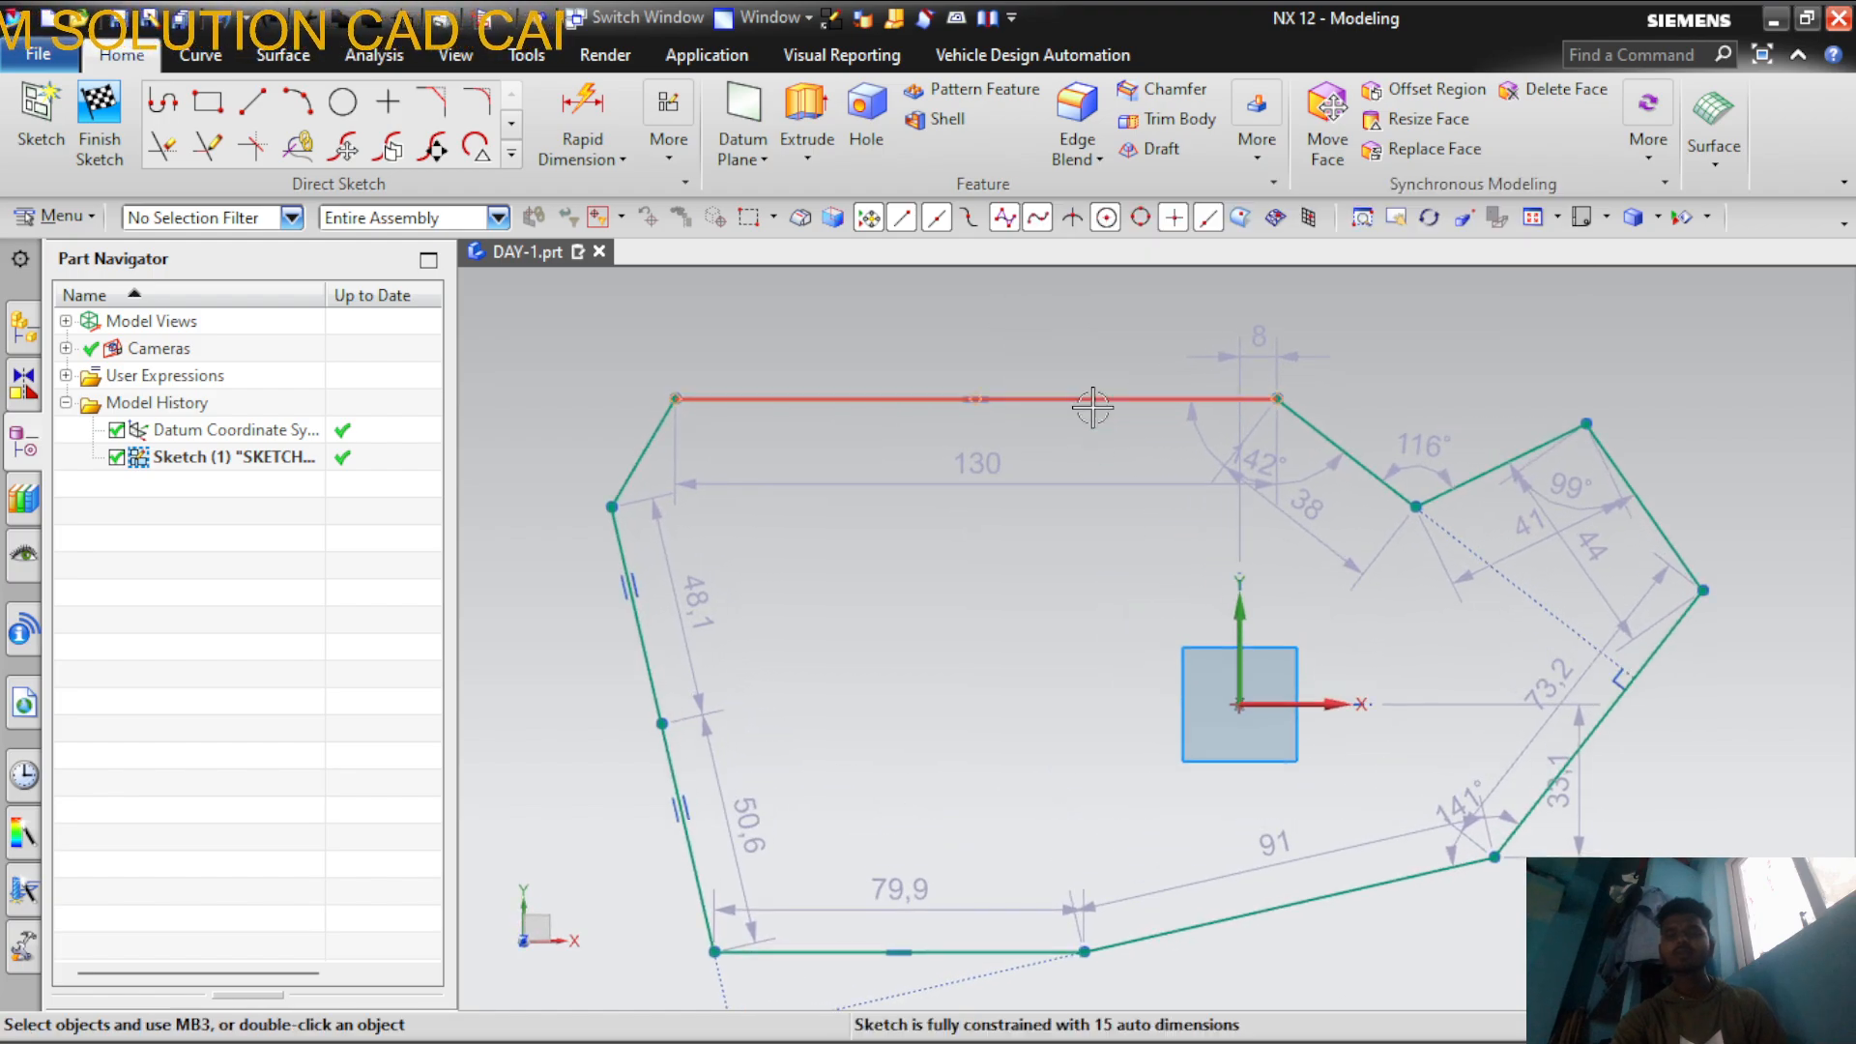
Draw a closed 120 by 78 mm rectangle beside the first profile with four Profile lines, and end the chain
{"action": "scroll", "coordinate": [1084, 523], "scroll_direction": "down", "scroll_amount": 2}
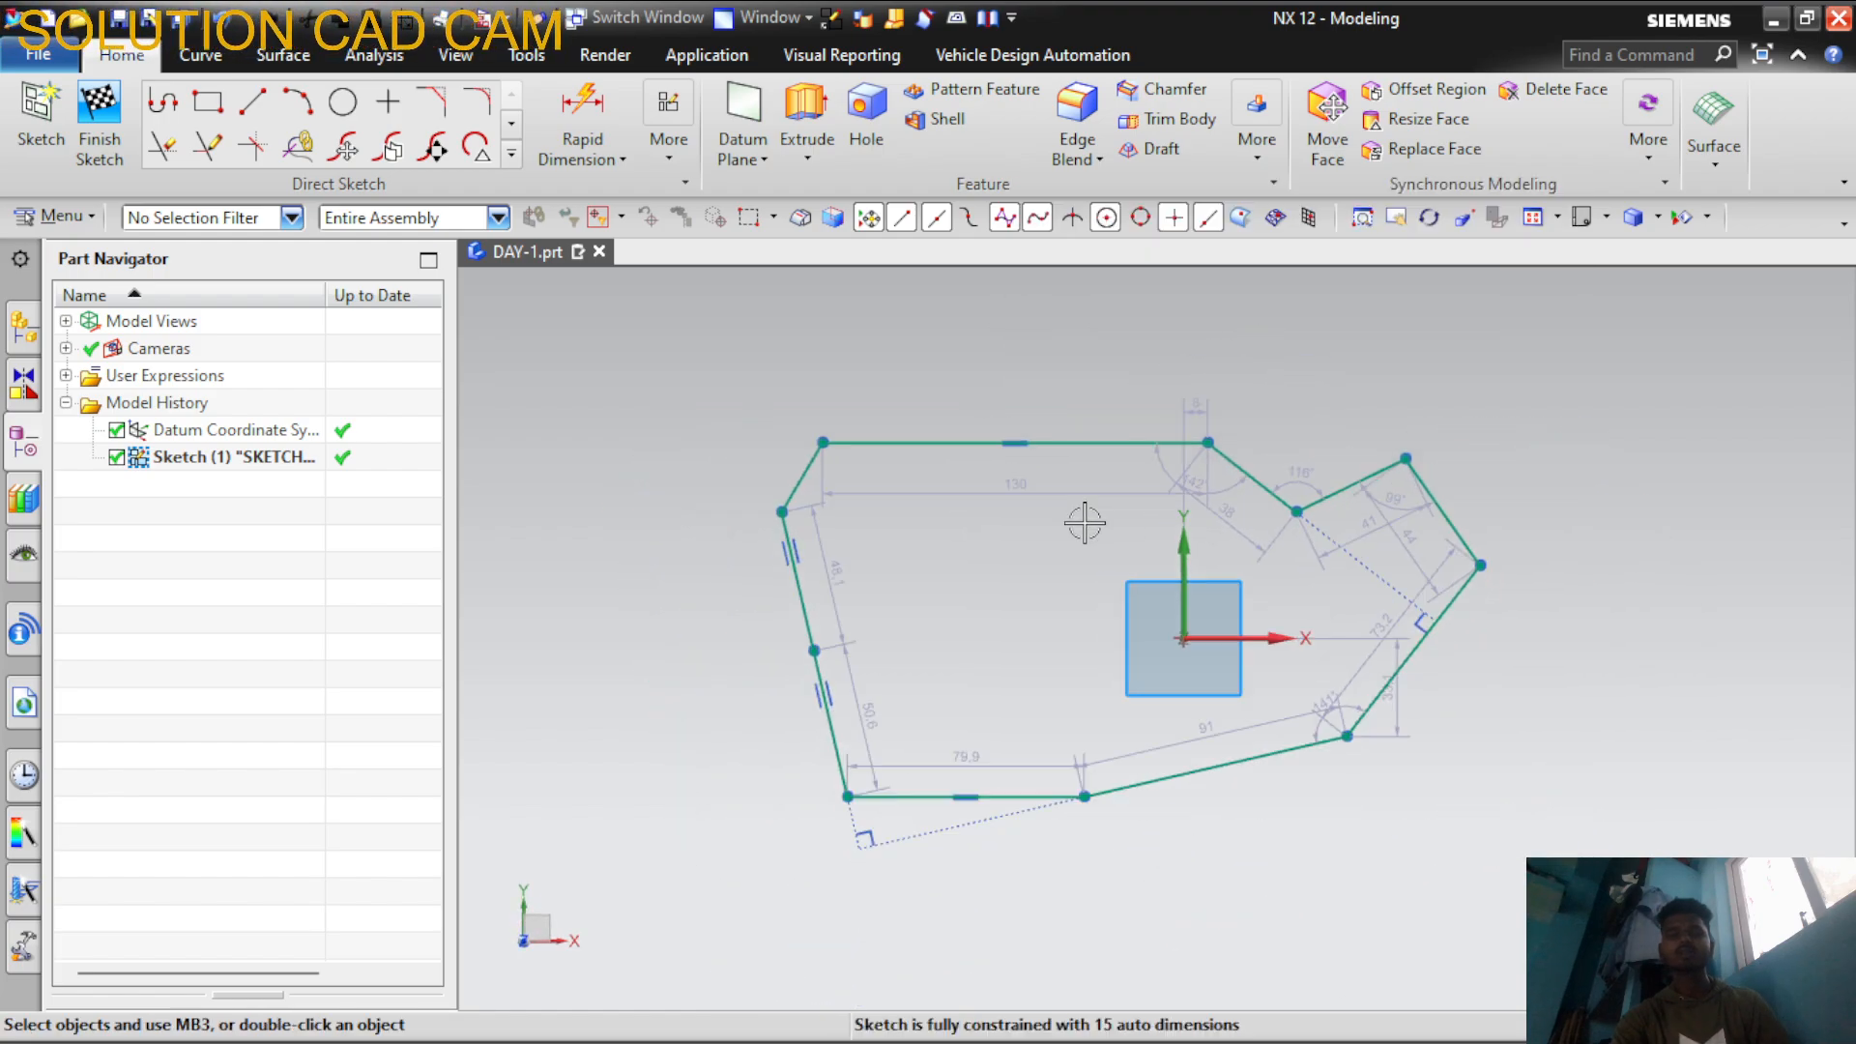
{"action": "left_click", "coordinate": [172, 102]}
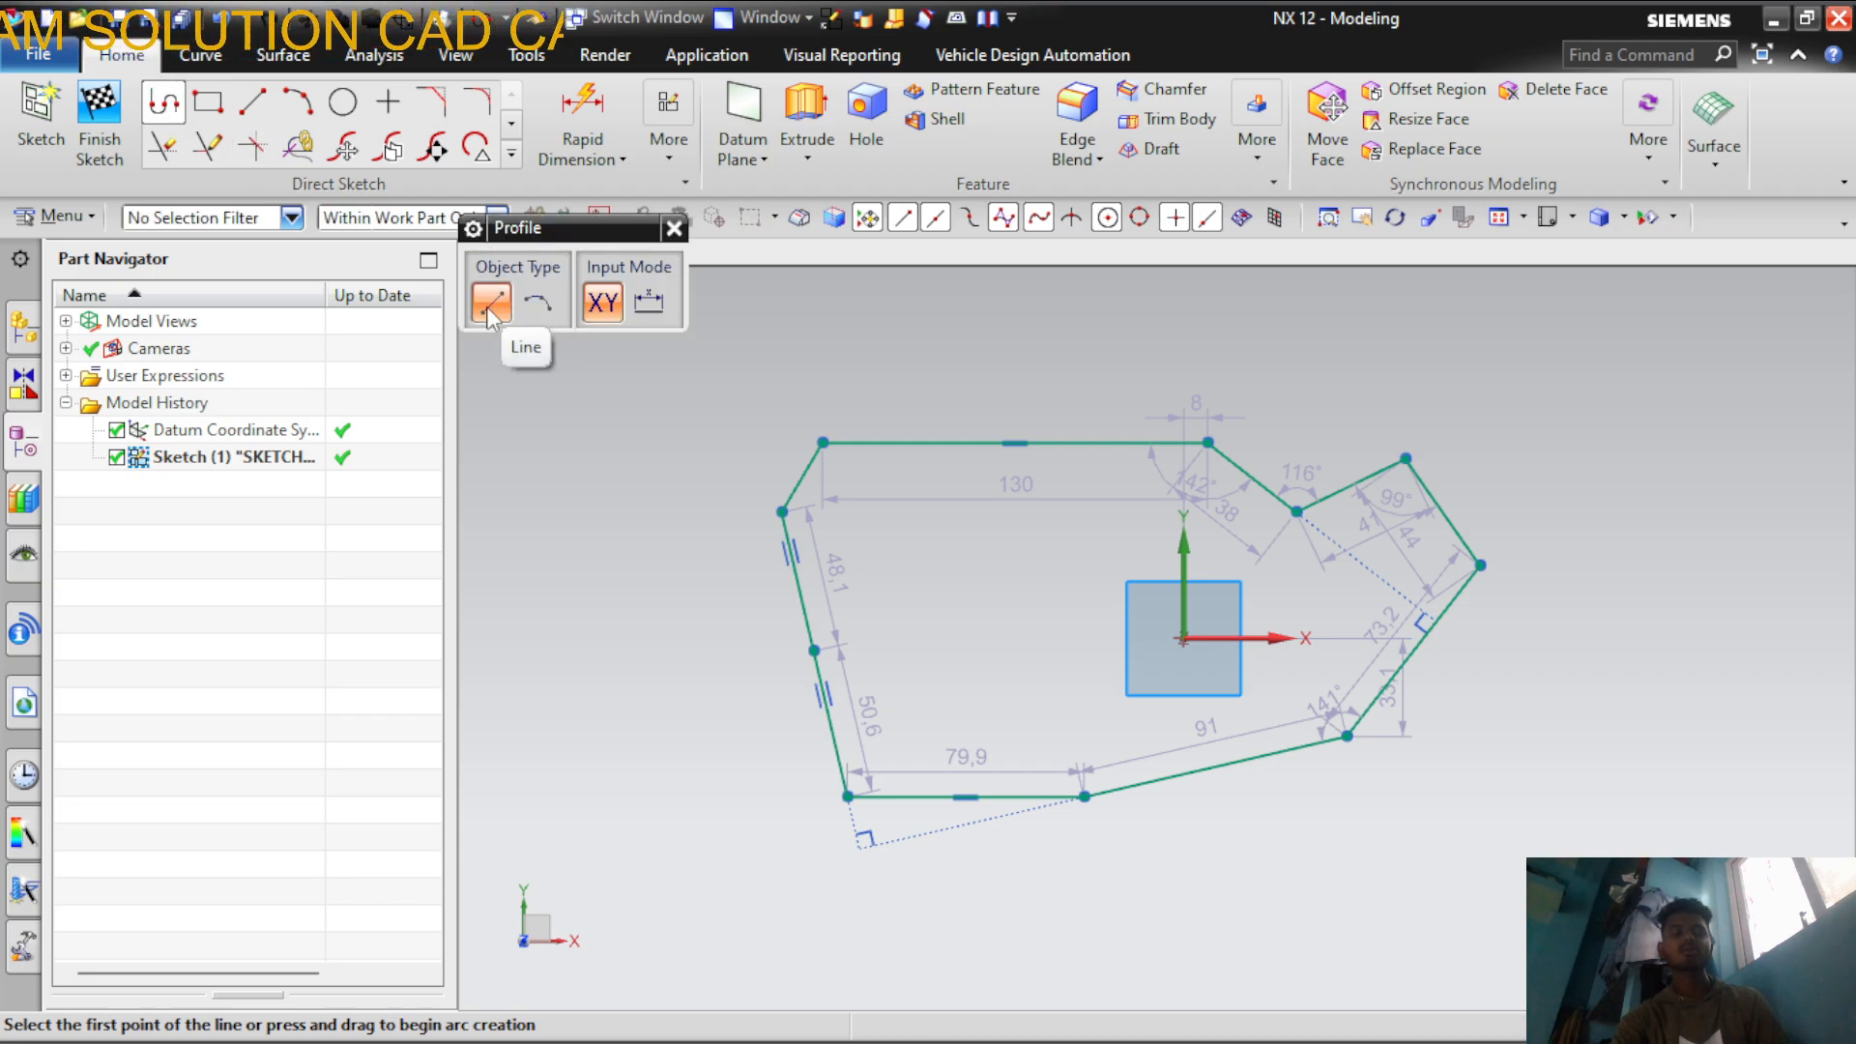
{"action": "scroll", "coordinate": [1072, 618], "scroll_direction": "down", "scroll_amount": 2}
{"action": "scroll", "coordinate": [918, 561], "scroll_direction": "up", "scroll_amount": 2}
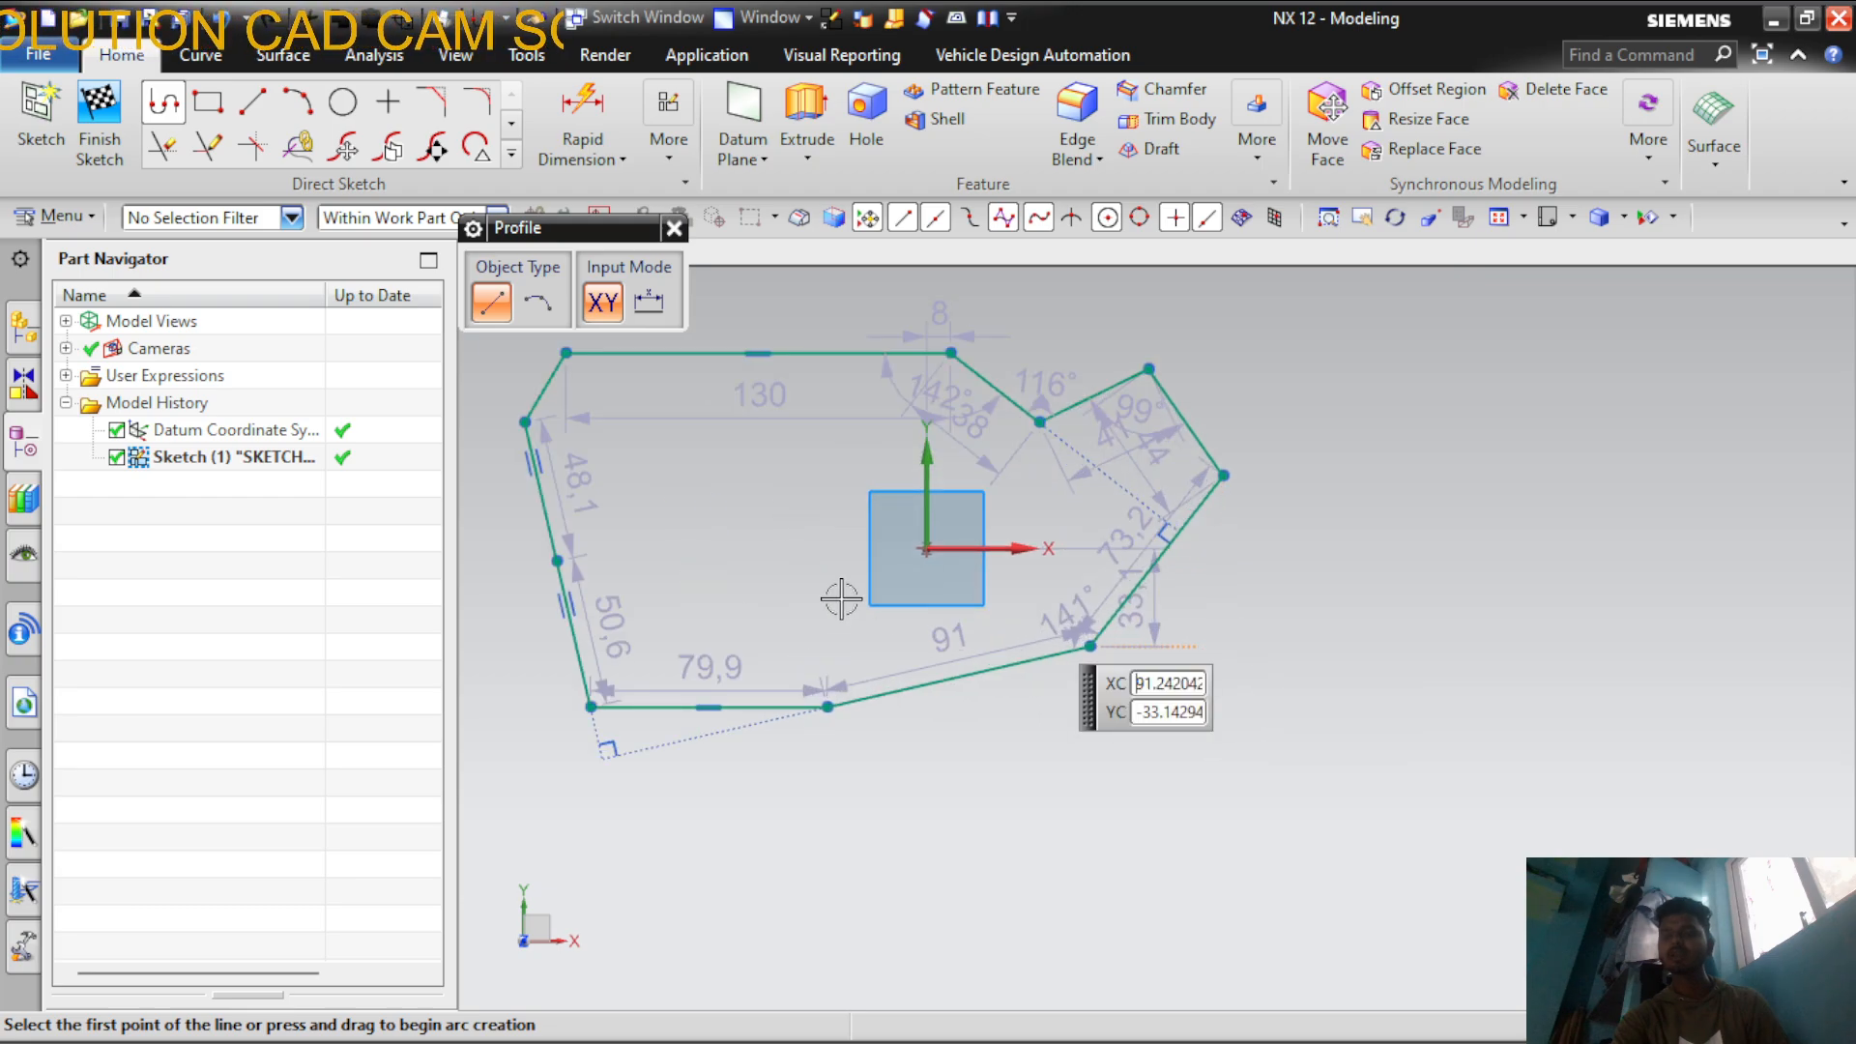
{"action": "scroll", "coordinate": [841, 599], "scroll_direction": "down", "scroll_amount": 3}
{"action": "scroll", "coordinate": [1081, 606], "scroll_direction": "up", "scroll_amount": 2}
{"action": "left_click", "coordinate": [1174, 451]}
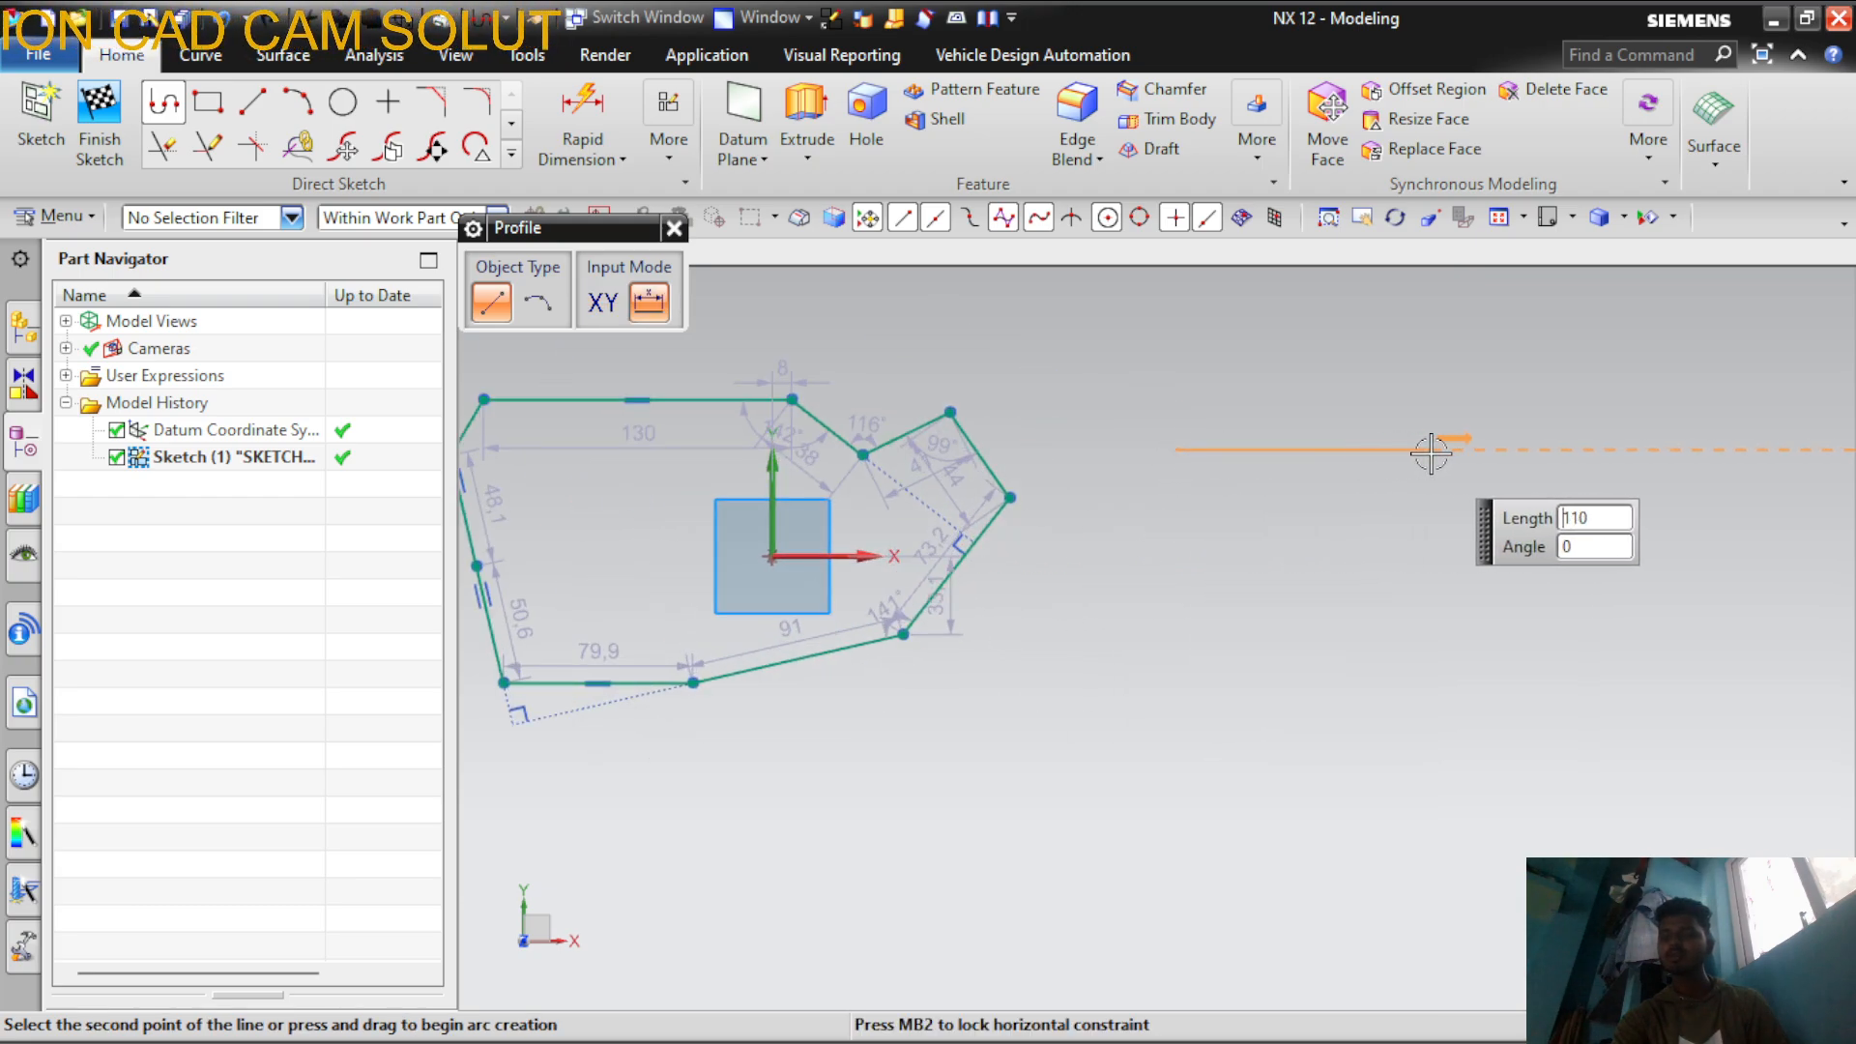
{"action": "left_click", "coordinate": [1462, 451]}
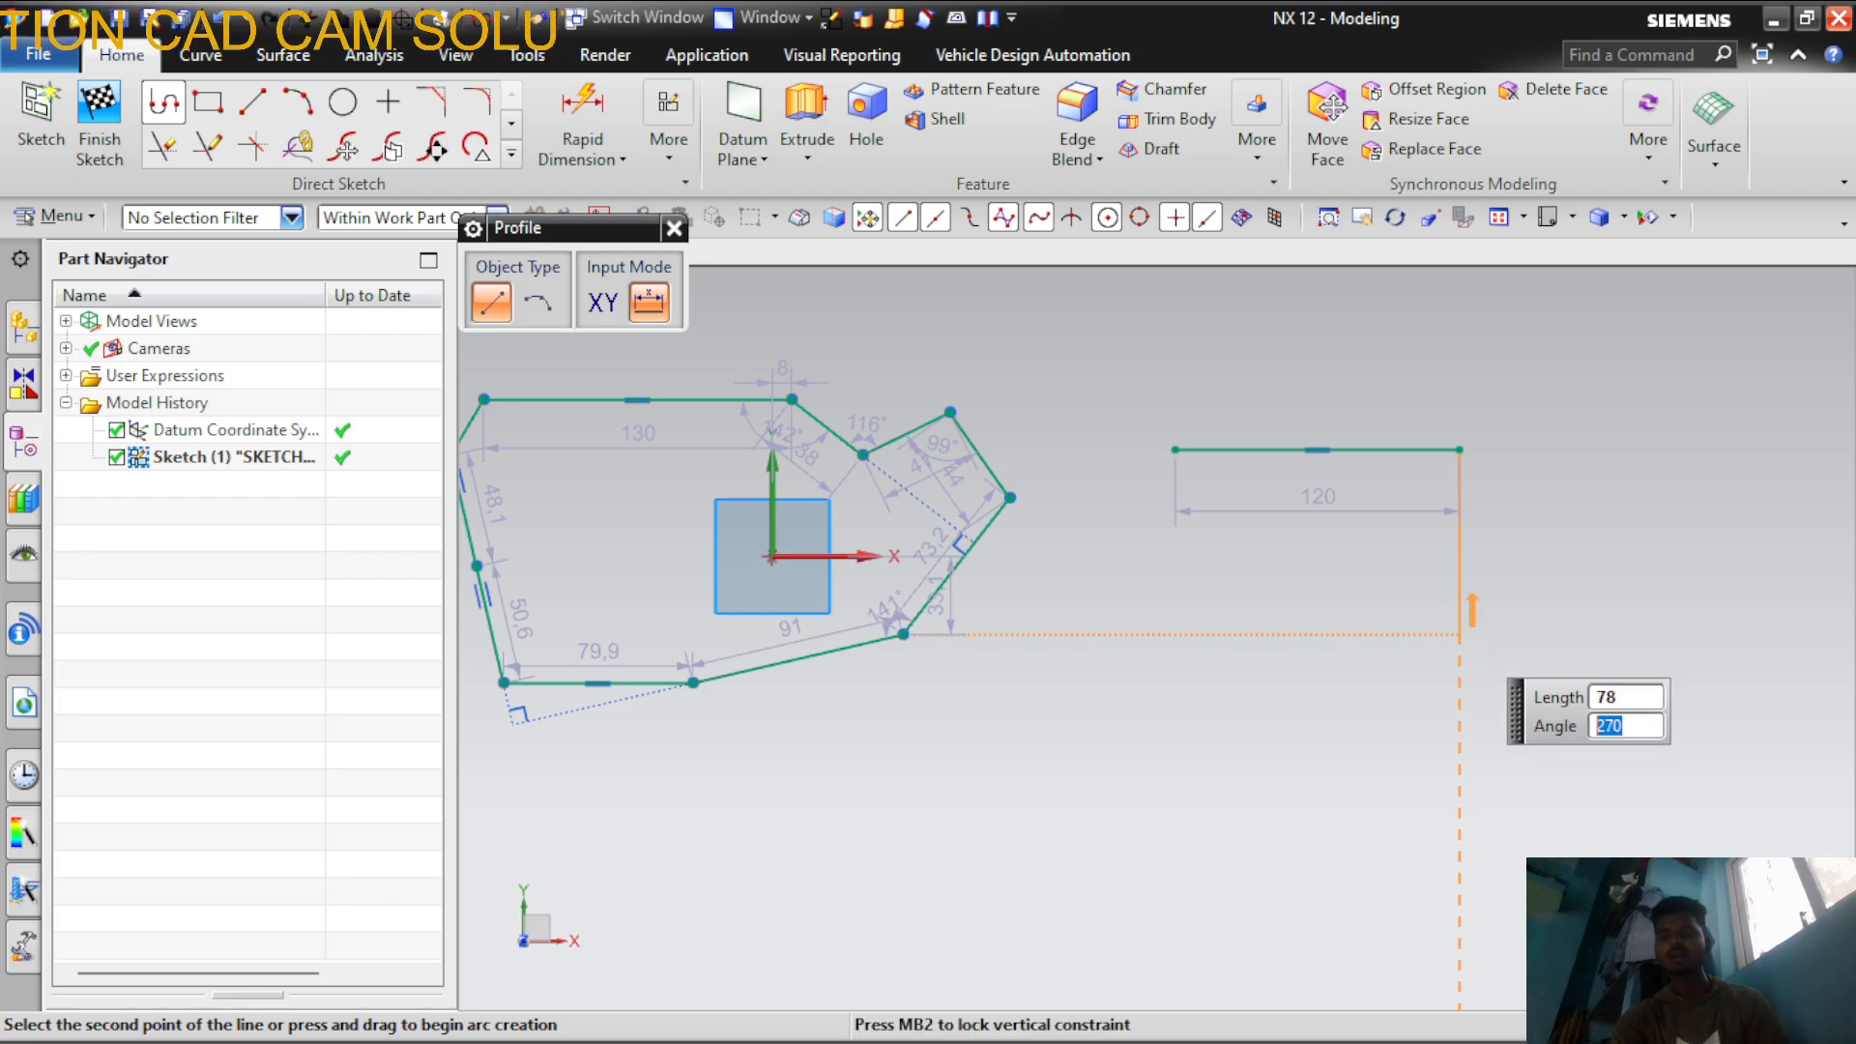
{"action": "key", "text": "Return"}
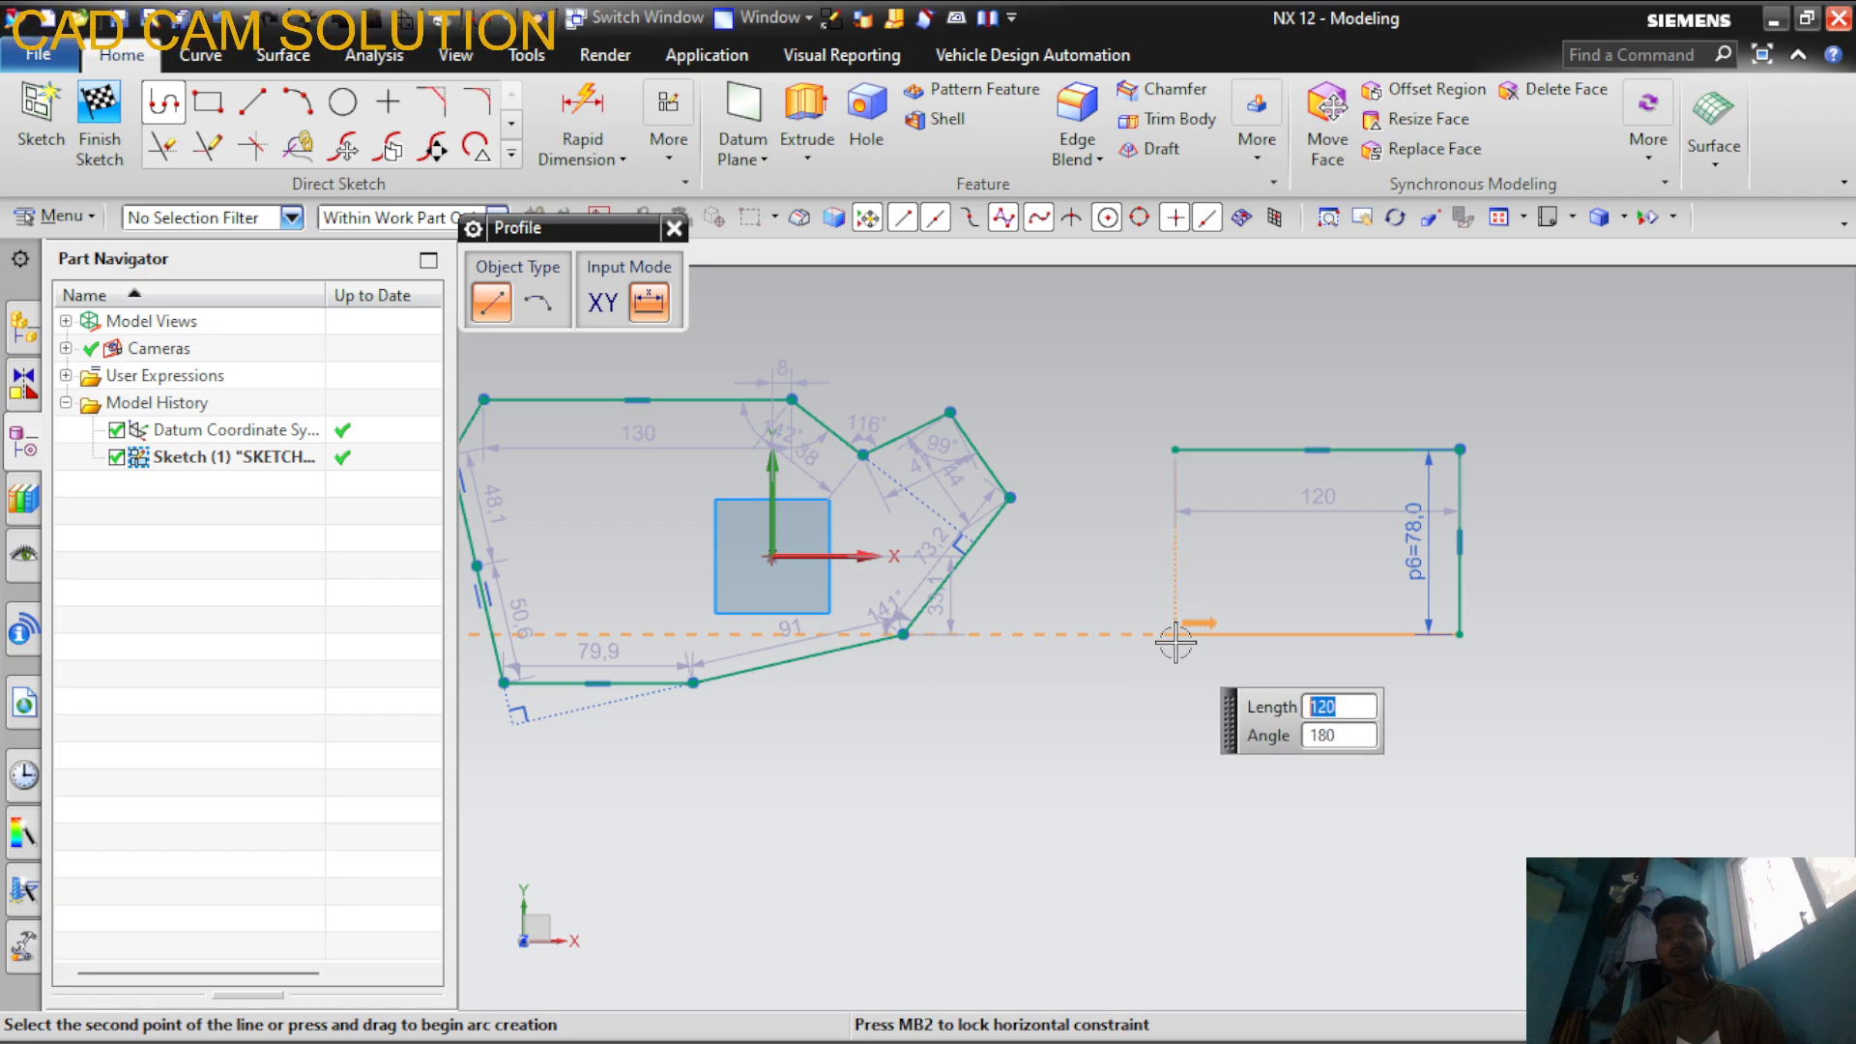
{"action": "left_click", "coordinate": [1176, 634]}
{"action": "left_click", "coordinate": [1175, 449]}
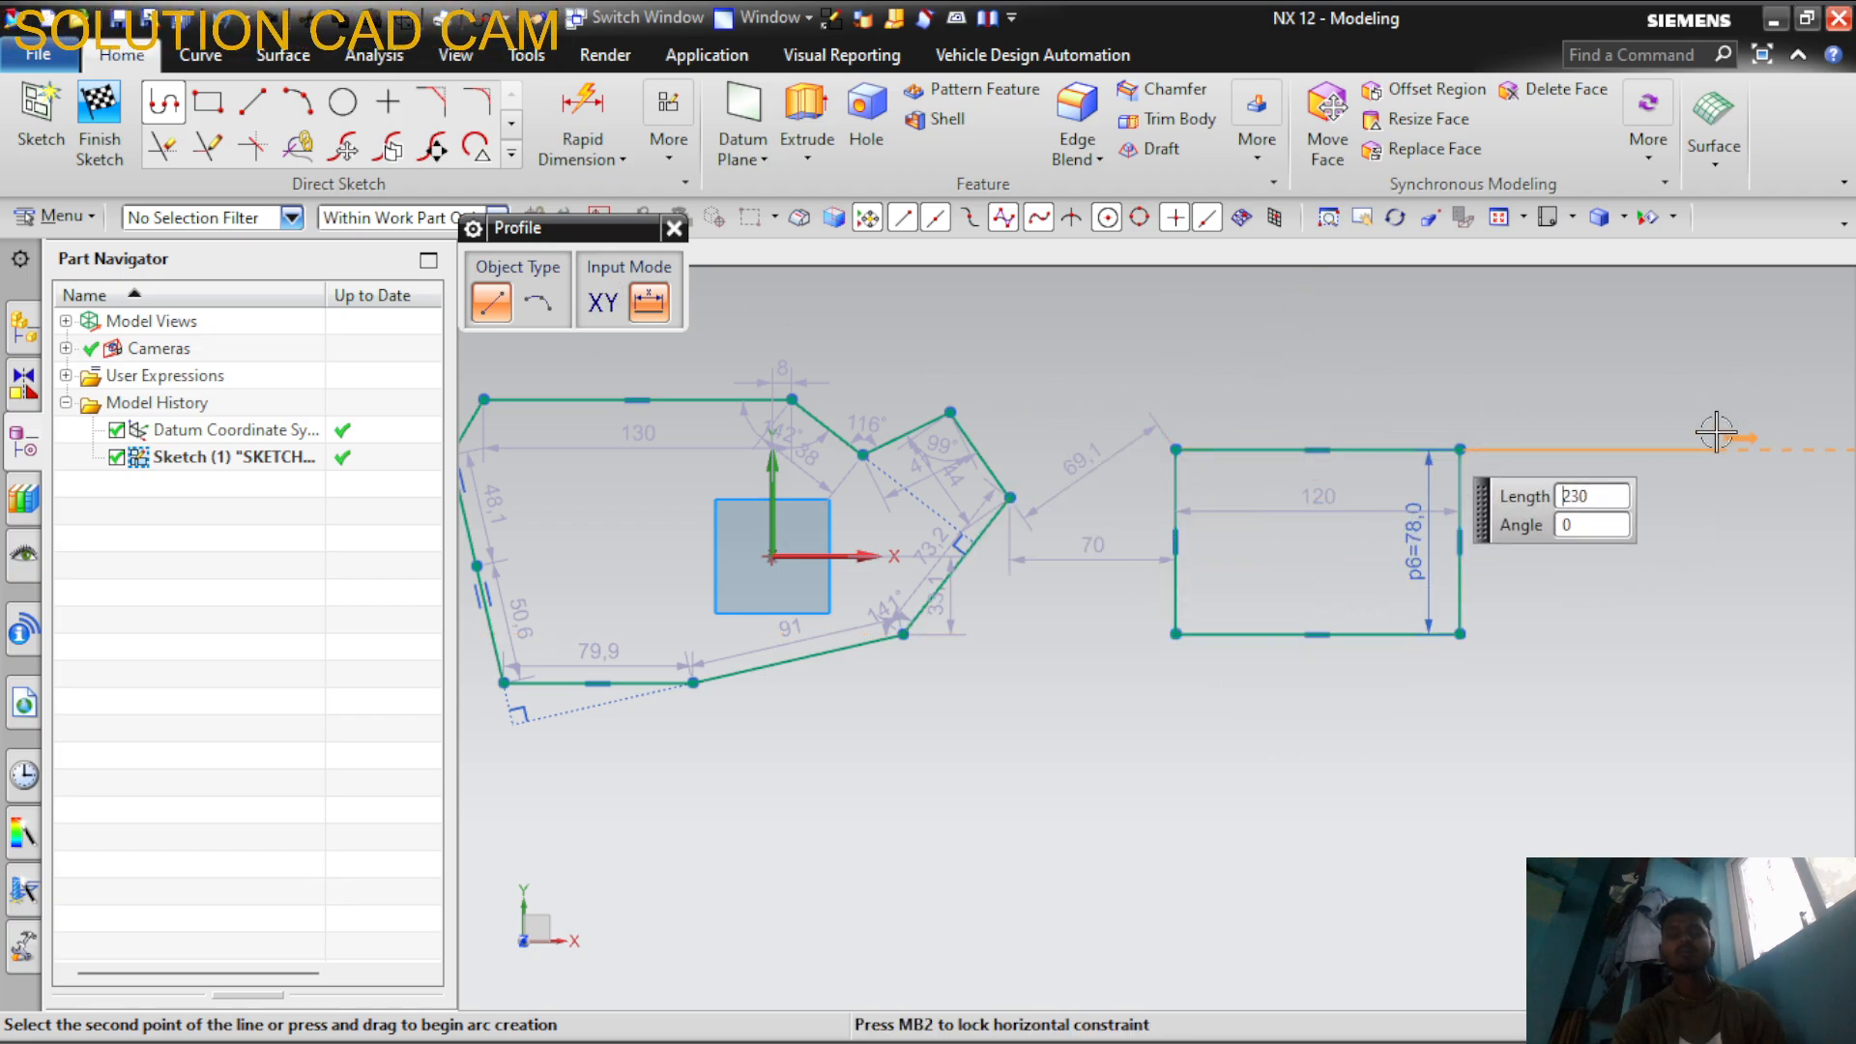
{"action": "key", "text": "Escape"}
Begin a third profile beyond the rectangle: a slanted line about 108.8 mm, an arc about R64.4, a line about 66.9 mm and an arc about R71.7
{"action": "middle_click_drag", "start_coordinate": [1415, 498], "coordinate": [1258, 491], "text": "shift"}
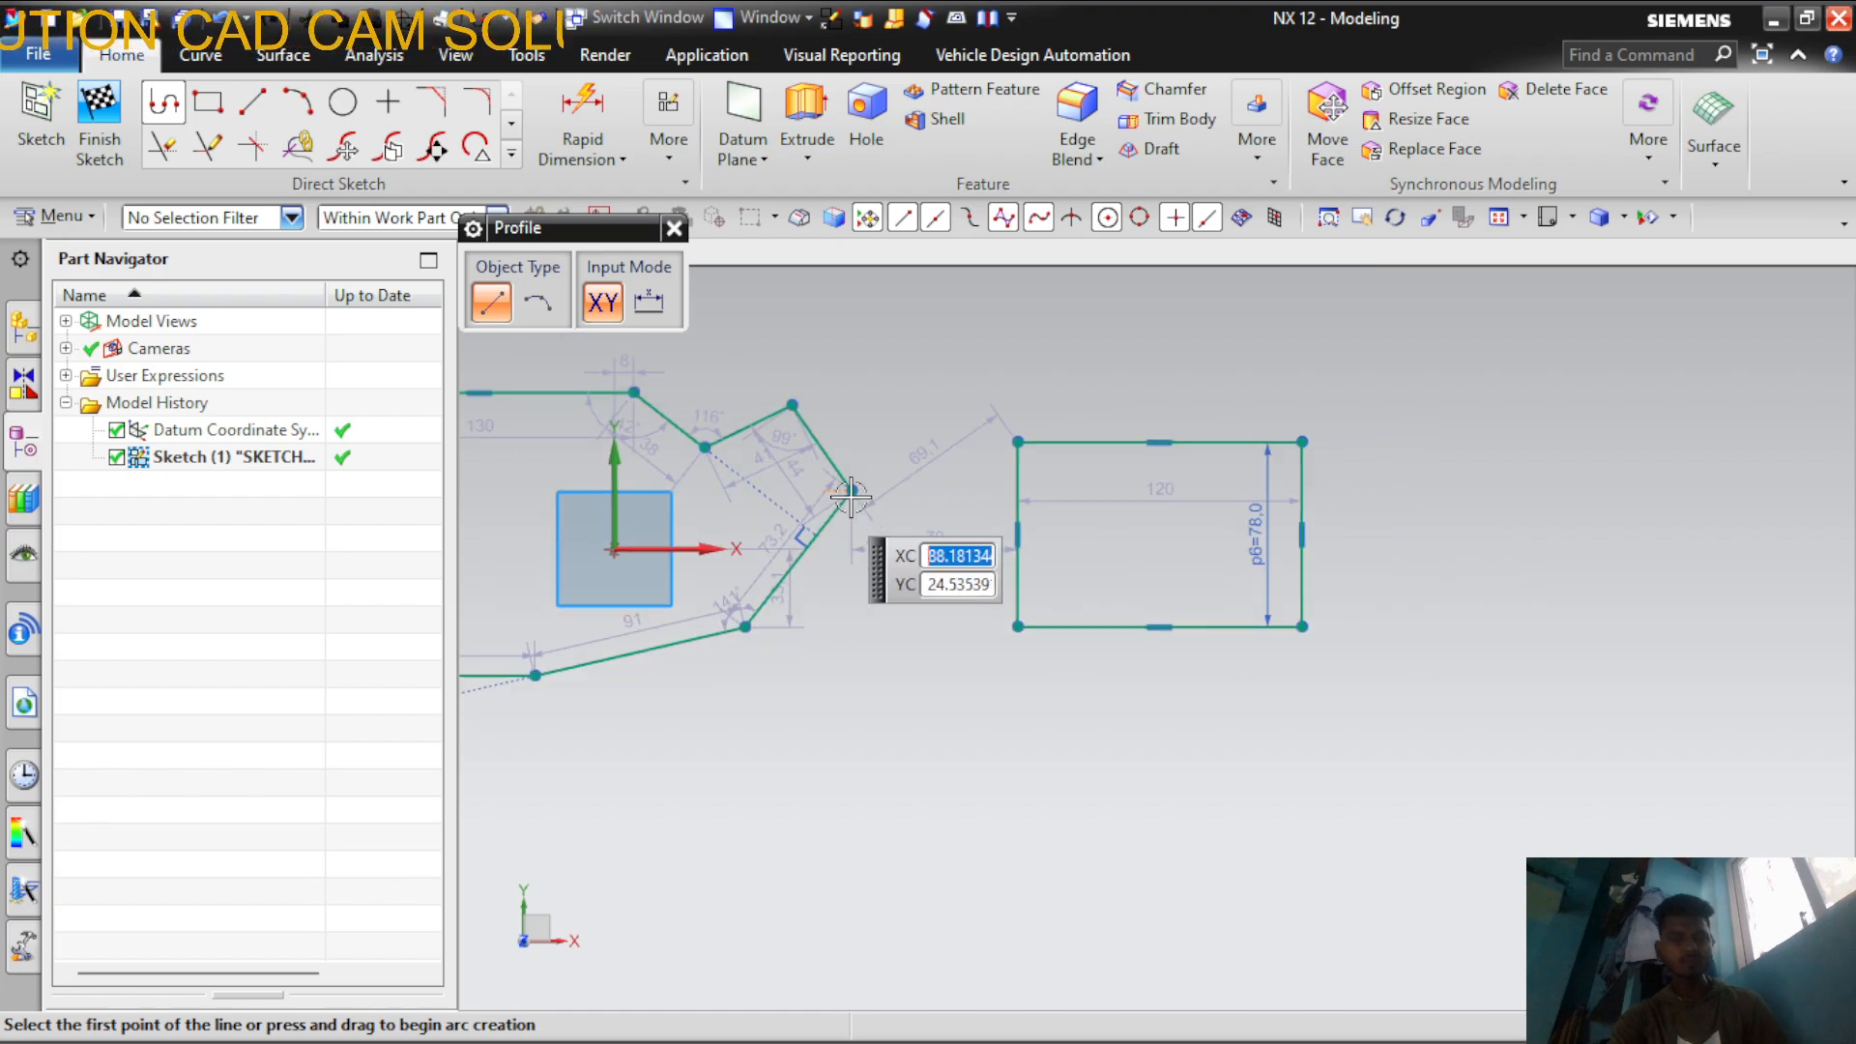
{"action": "middle_click_drag", "start_coordinate": [961, 513], "coordinate": [843, 483], "text": "shift"}
{"action": "middle_click_drag", "start_coordinate": [1056, 561], "coordinate": [960, 567], "text": "shift"}
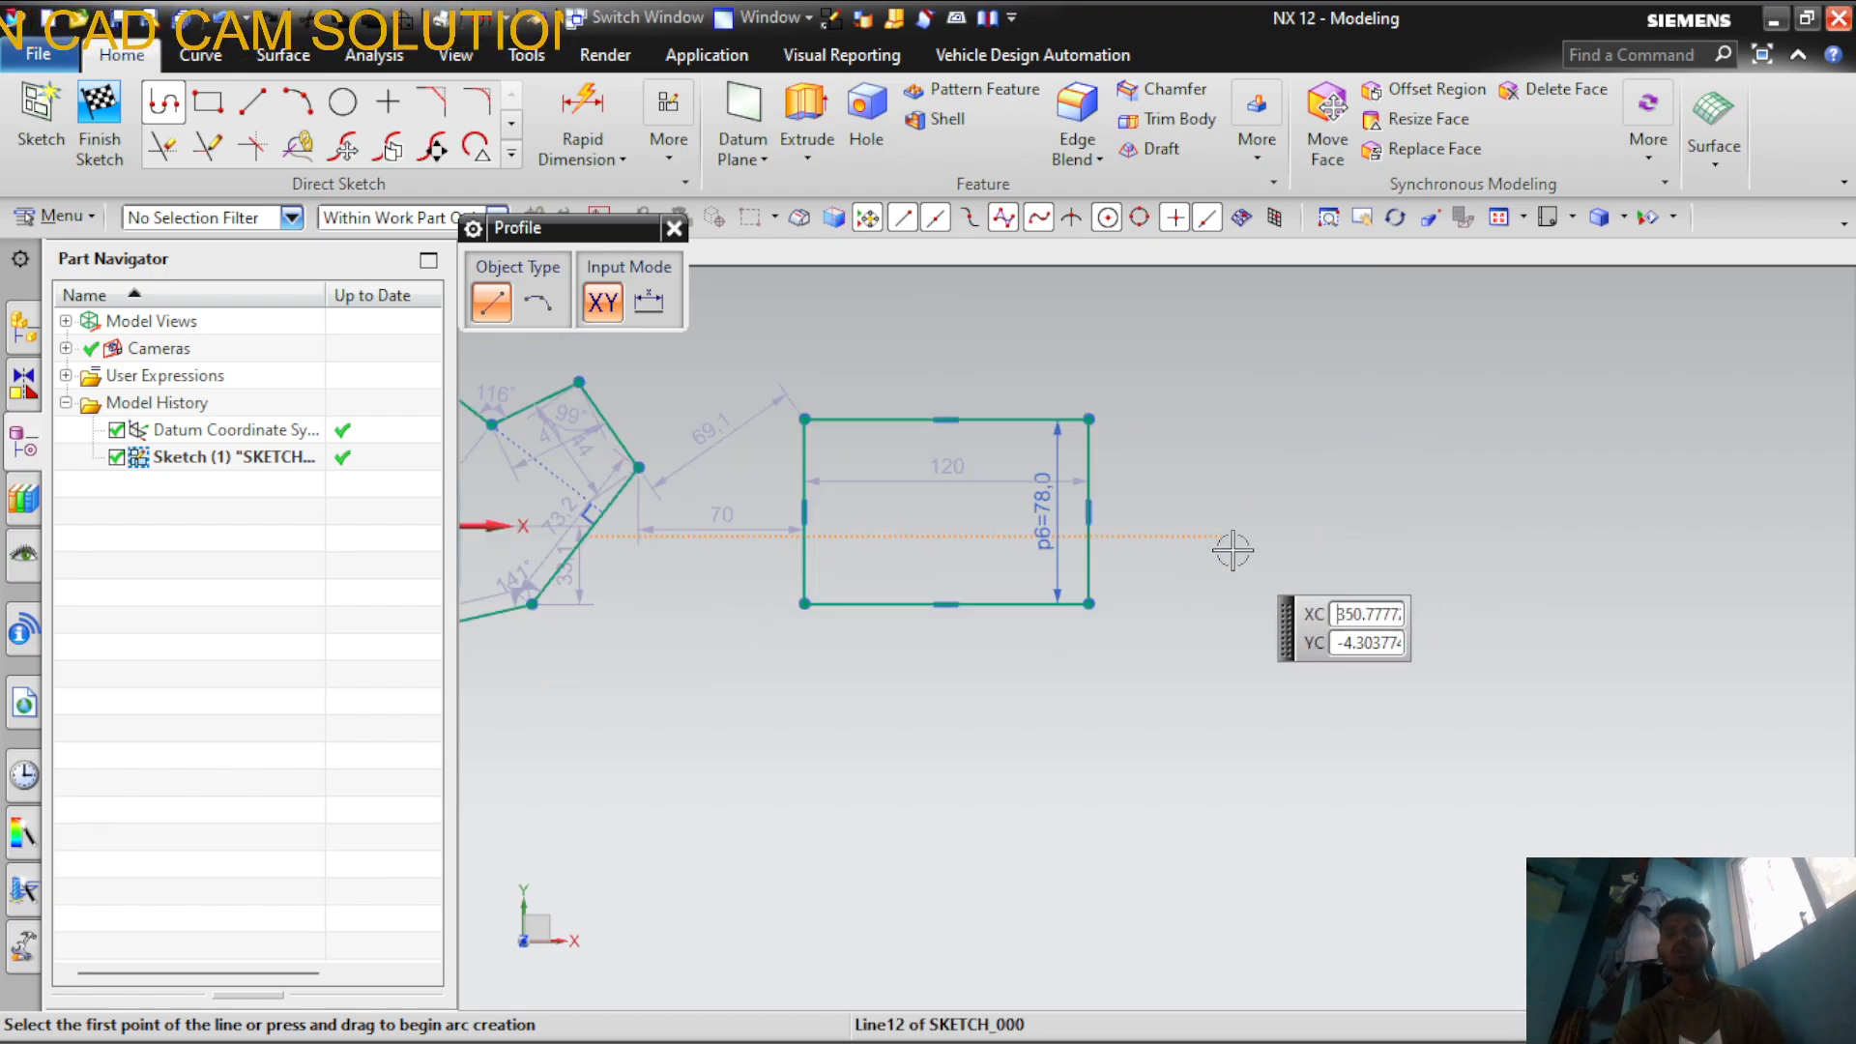
{"action": "scroll", "coordinate": [1229, 548], "scroll_direction": "up", "scroll_amount": 1}
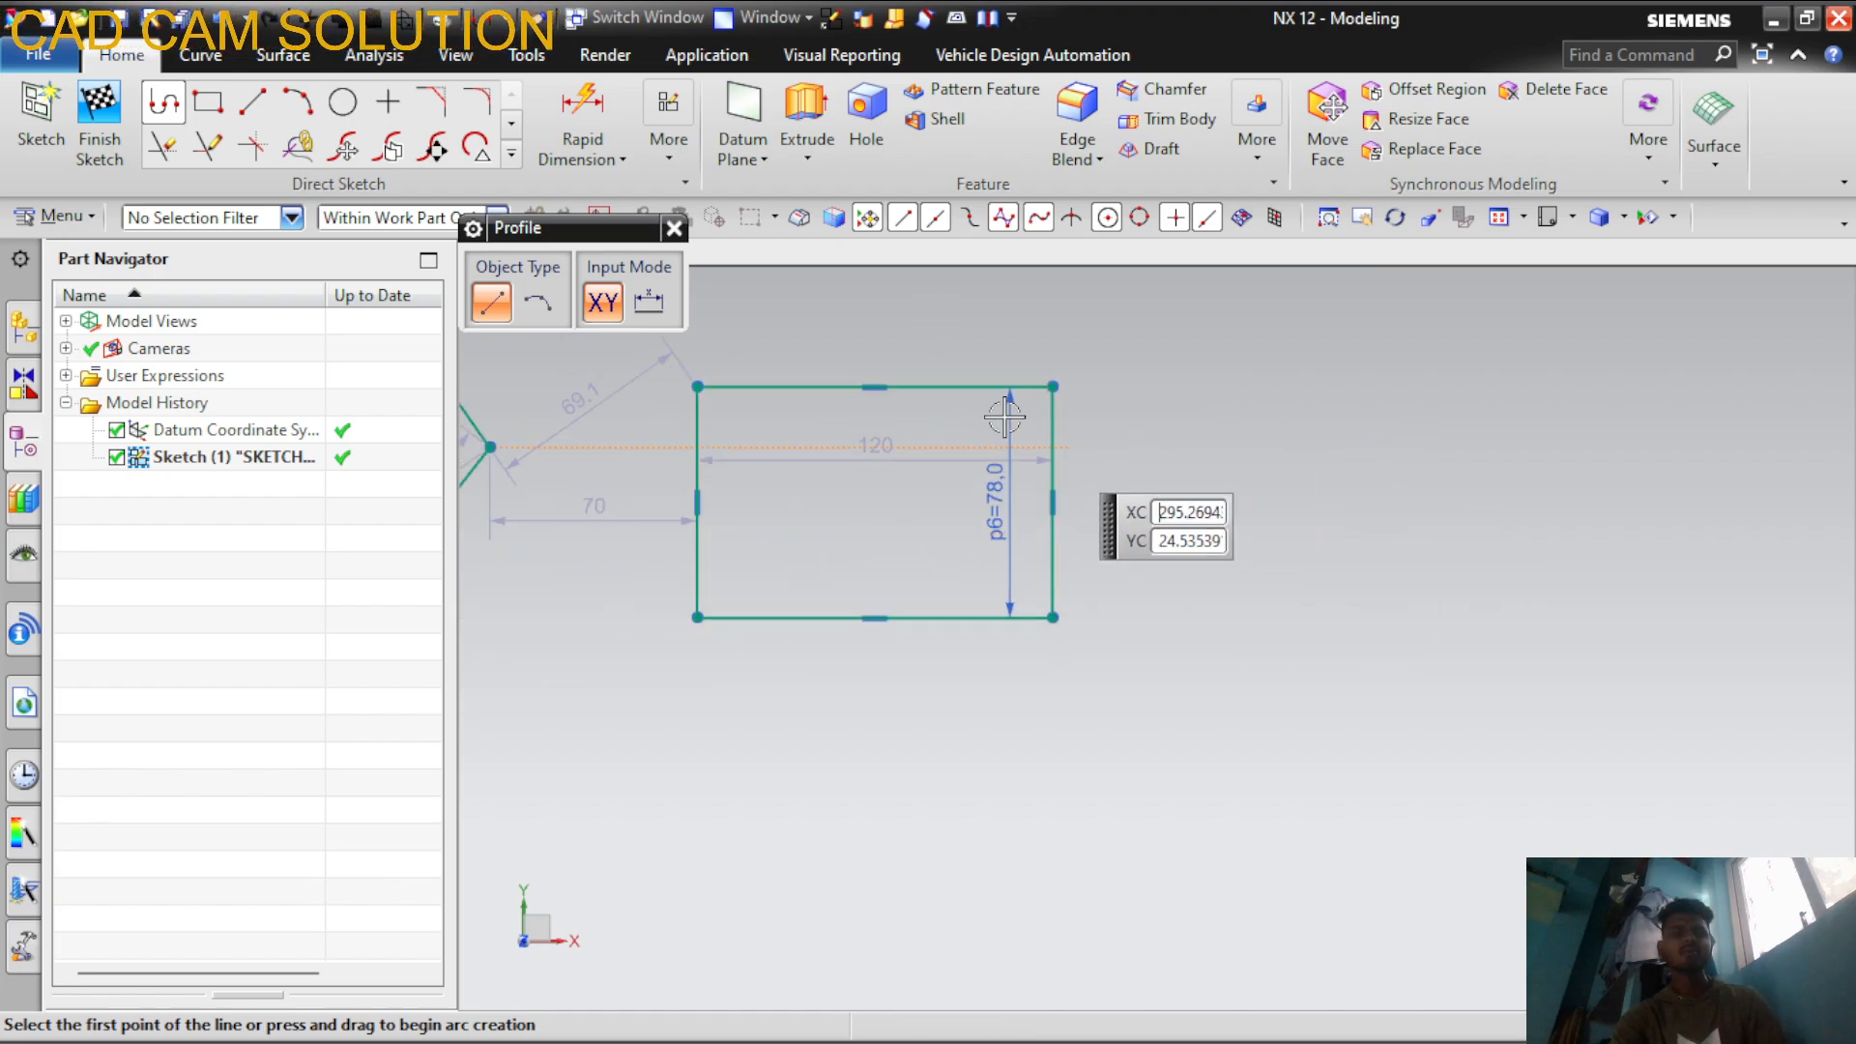
{"action": "left_click", "coordinate": [1230, 683]}
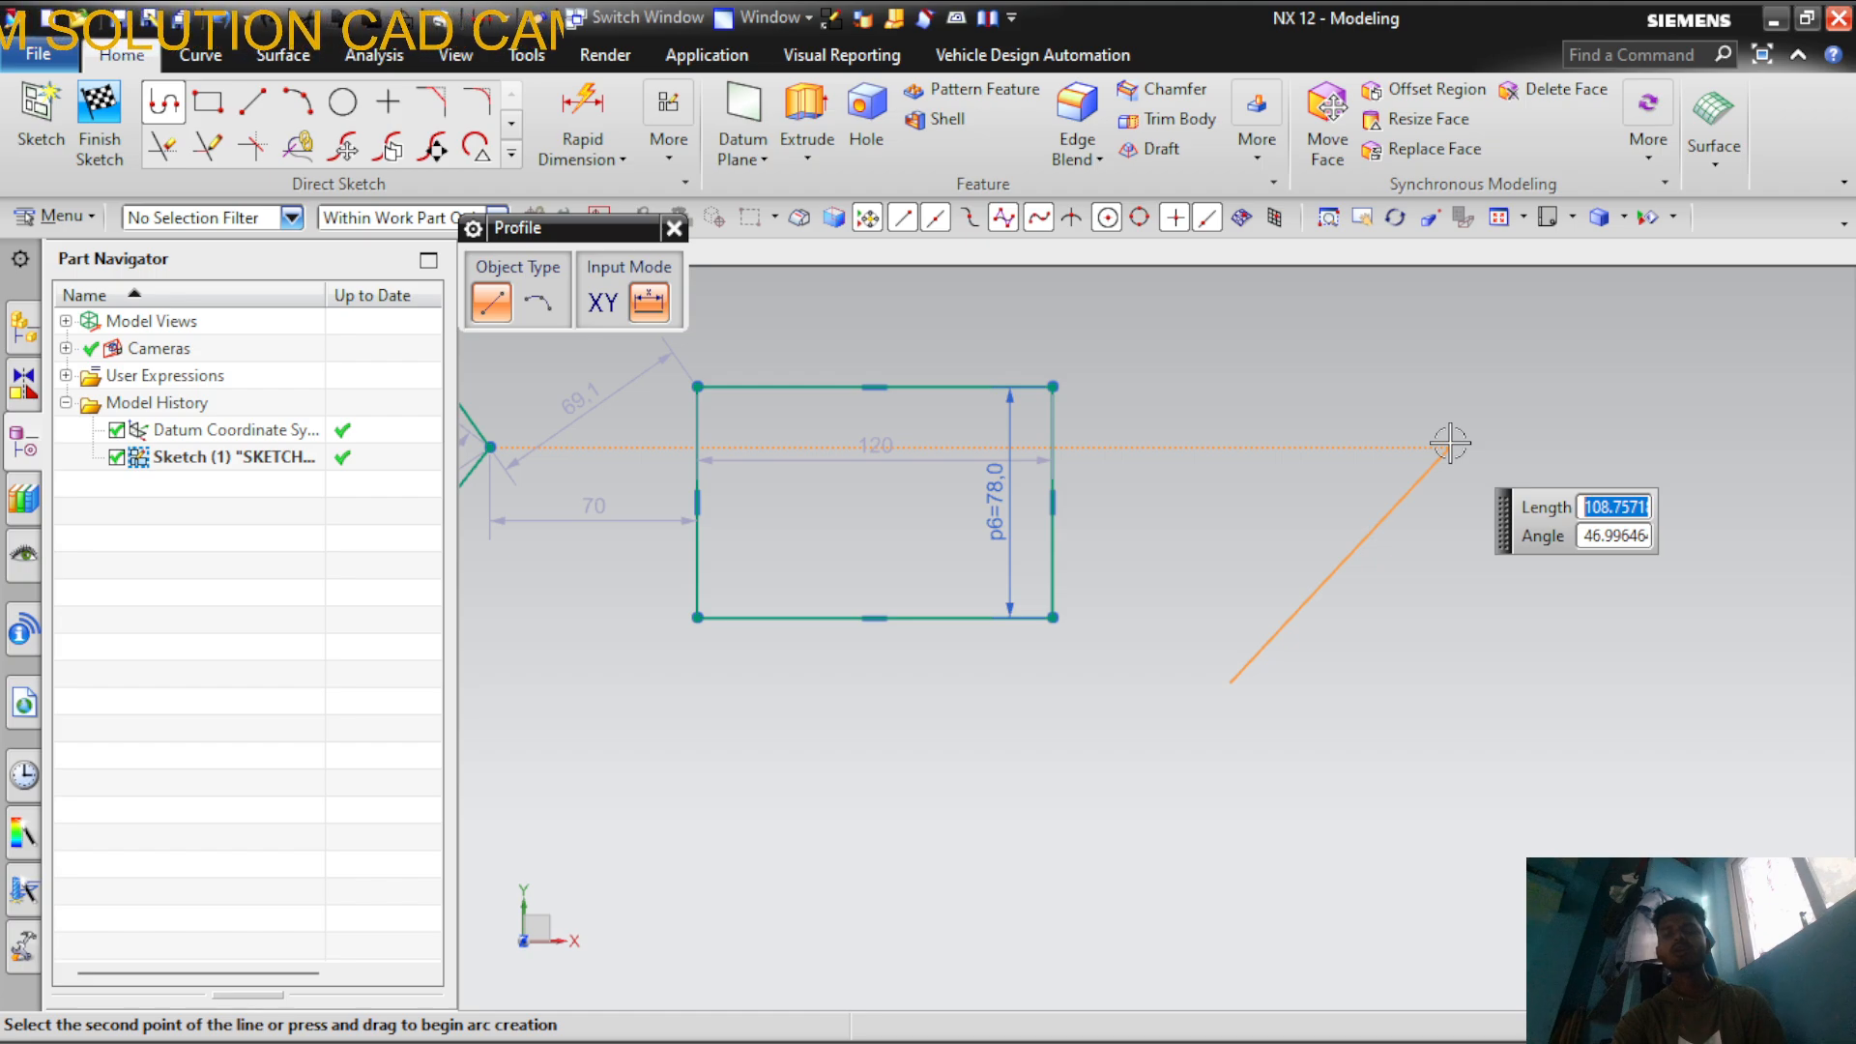
{"action": "left_click", "coordinate": [1450, 444]}
{"action": "middle_click_drag", "start_coordinate": [1450, 444], "coordinate": [1467, 439]}
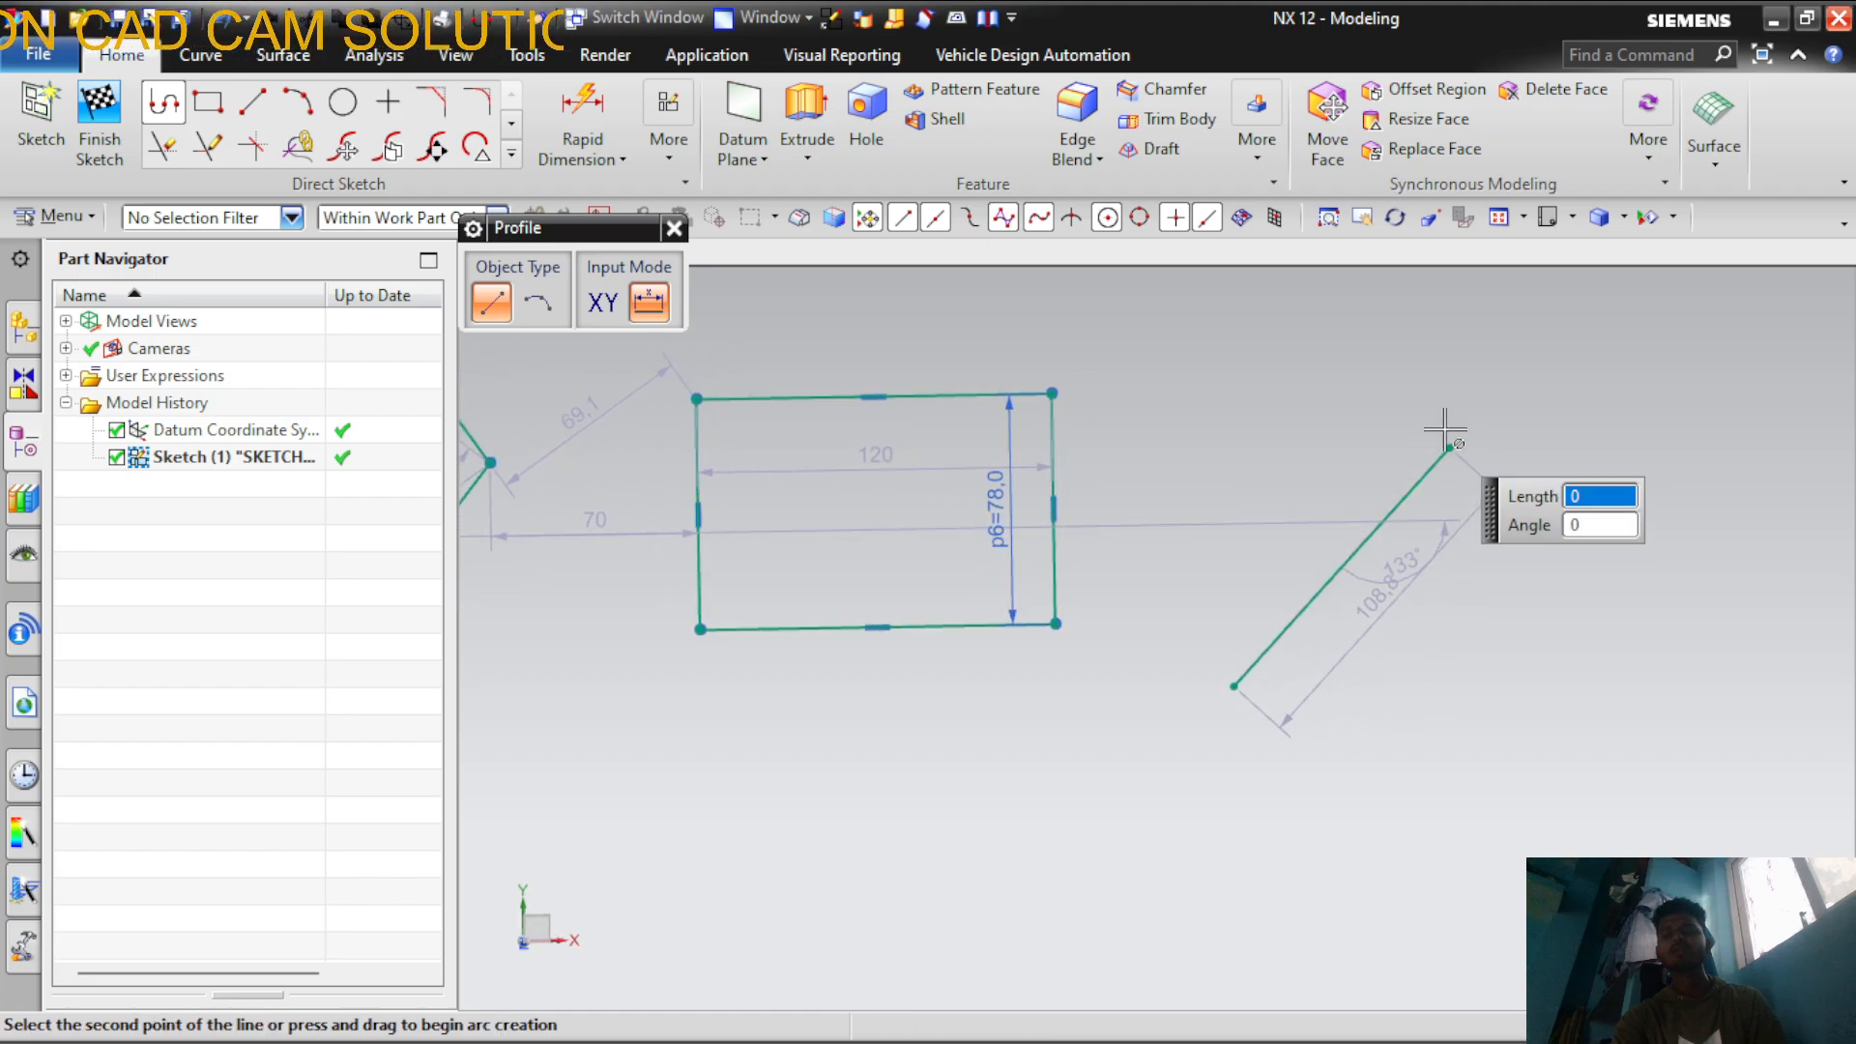
{"action": "left_click_drag", "start_coordinate": [1444, 432], "coordinate": [1449, 413]}
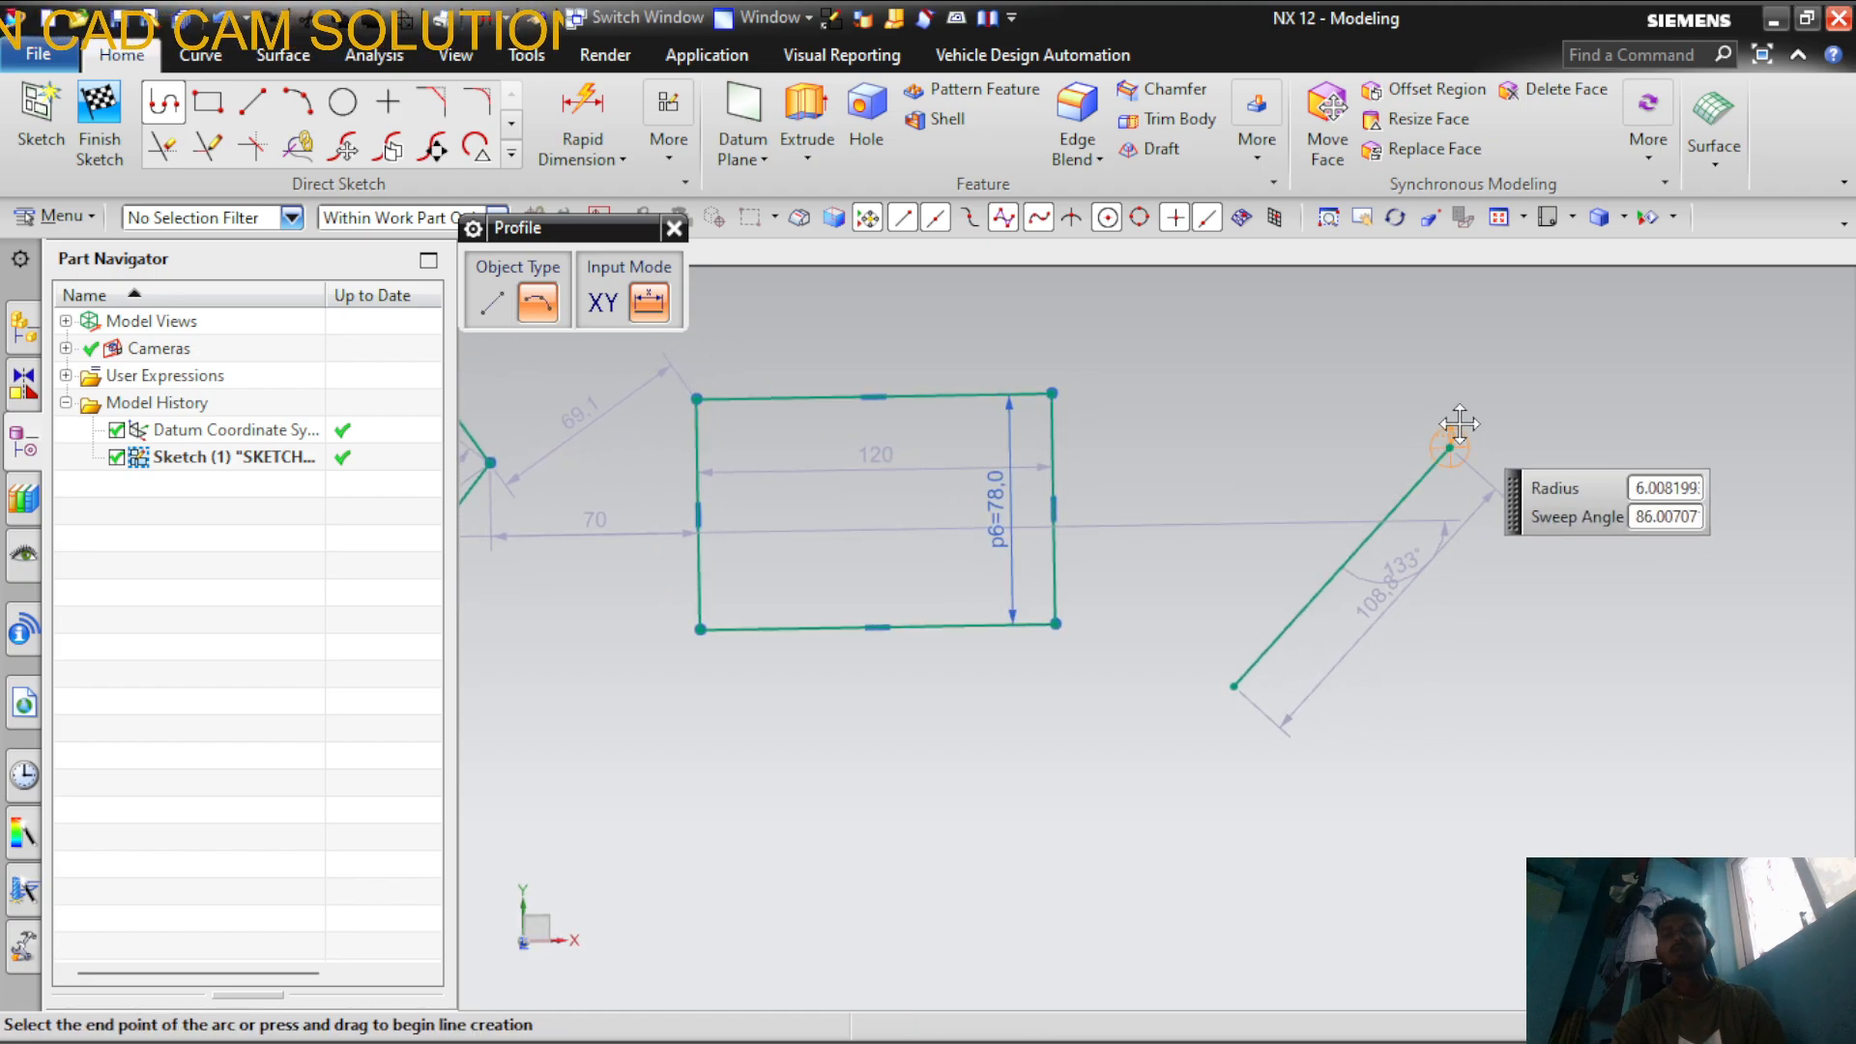
{"action": "left_click", "coordinate": [1614, 389]}
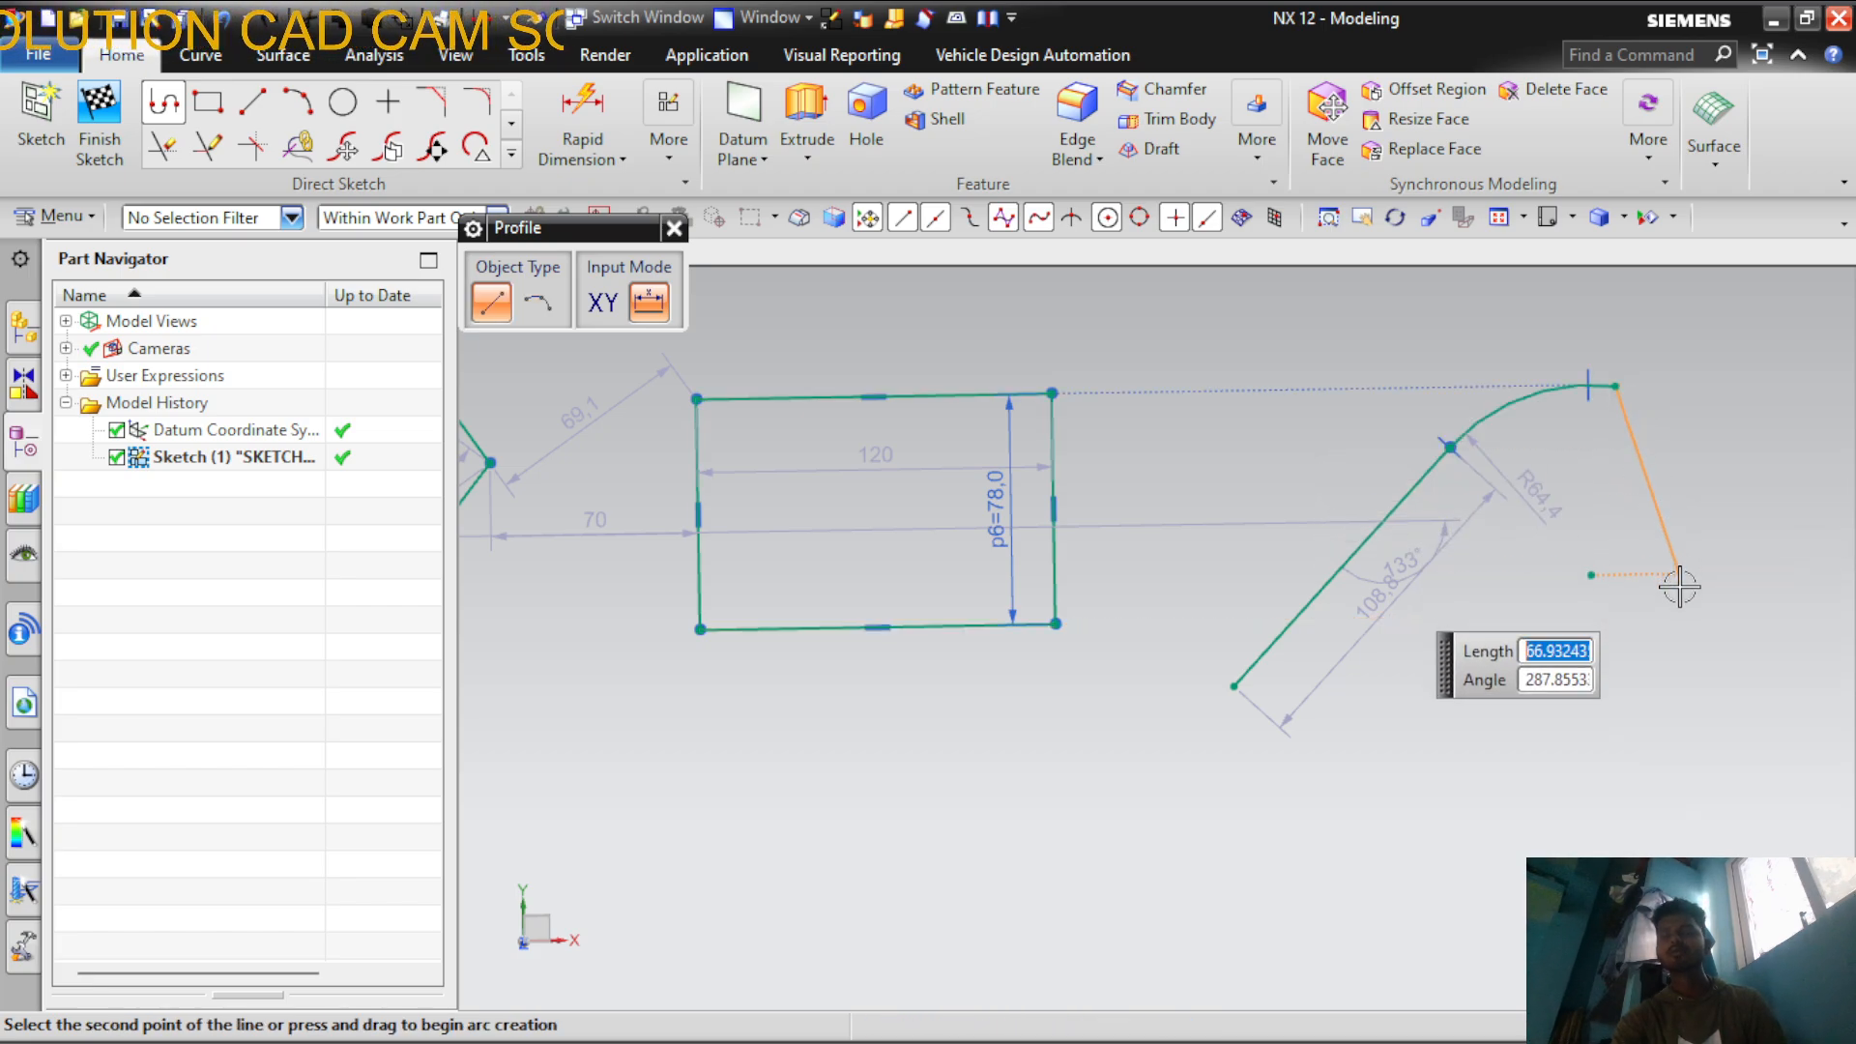
{"action": "left_click_drag", "start_coordinate": [1679, 578], "coordinate": [1680, 586]}
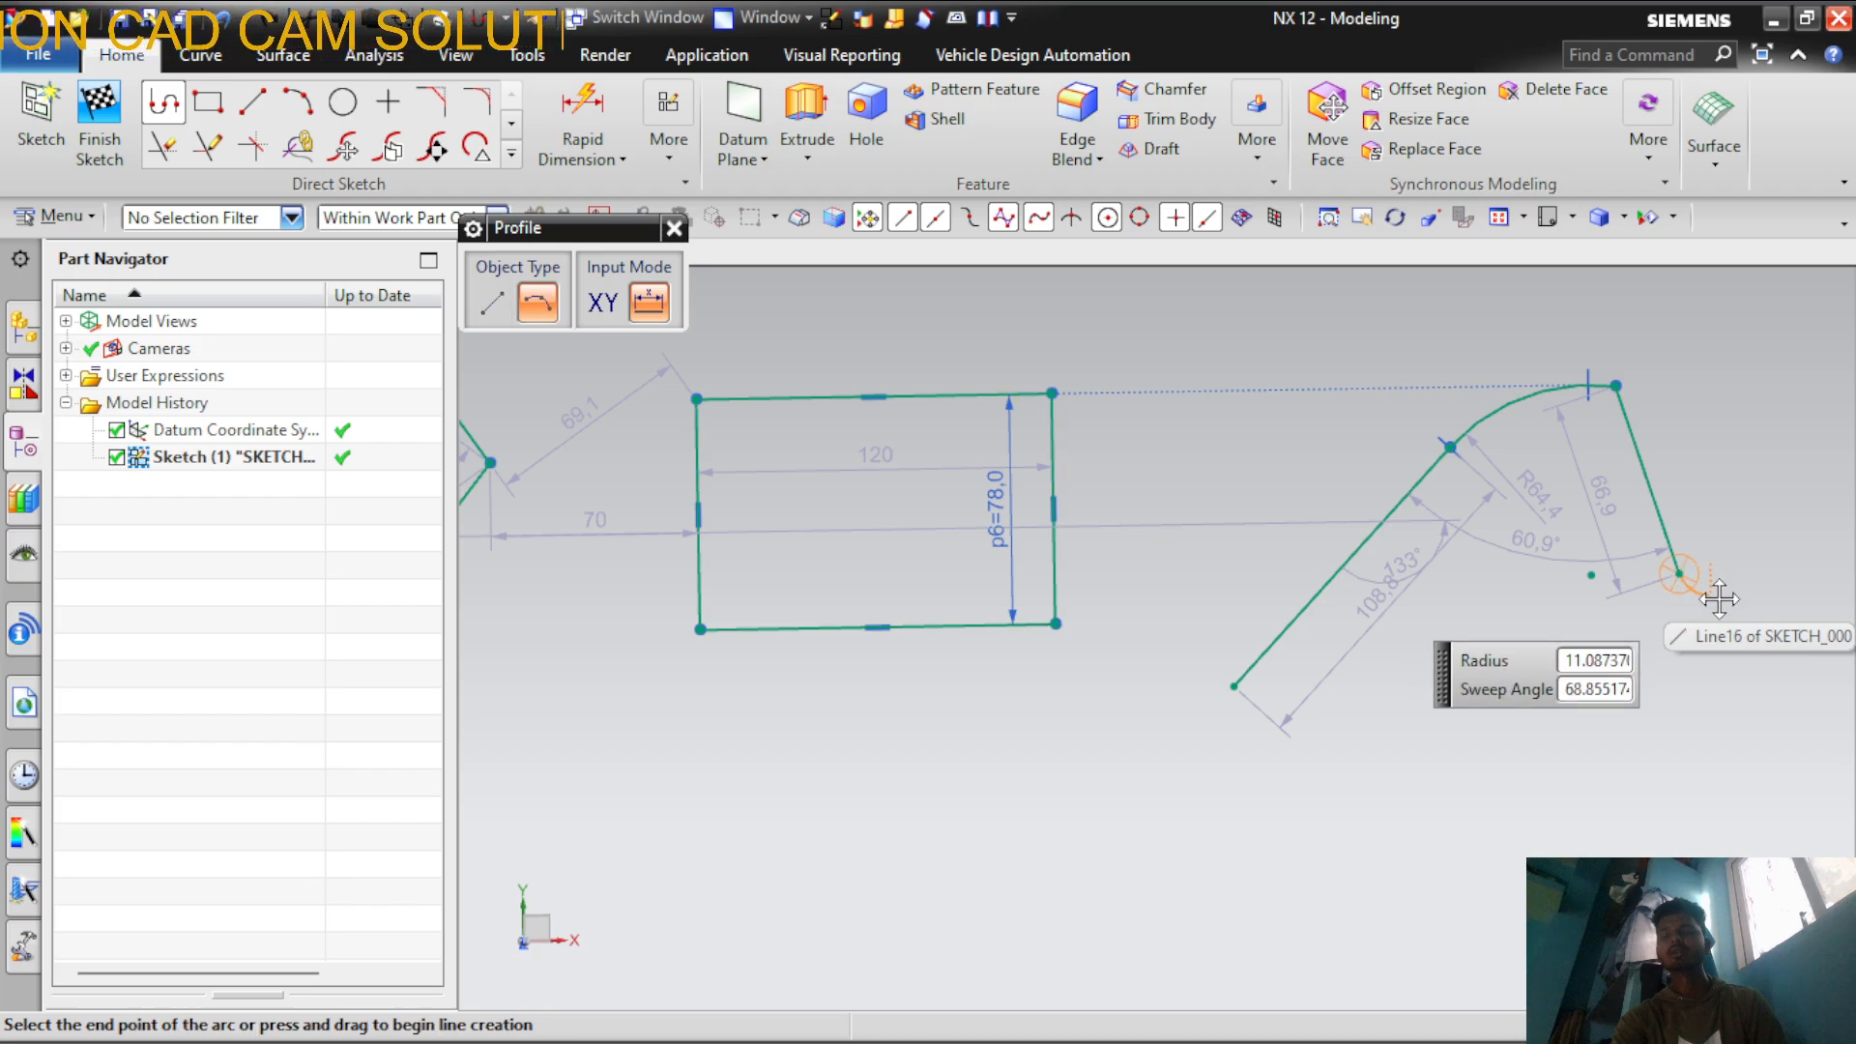
{"action": "left_click", "coordinate": [1611, 799]}
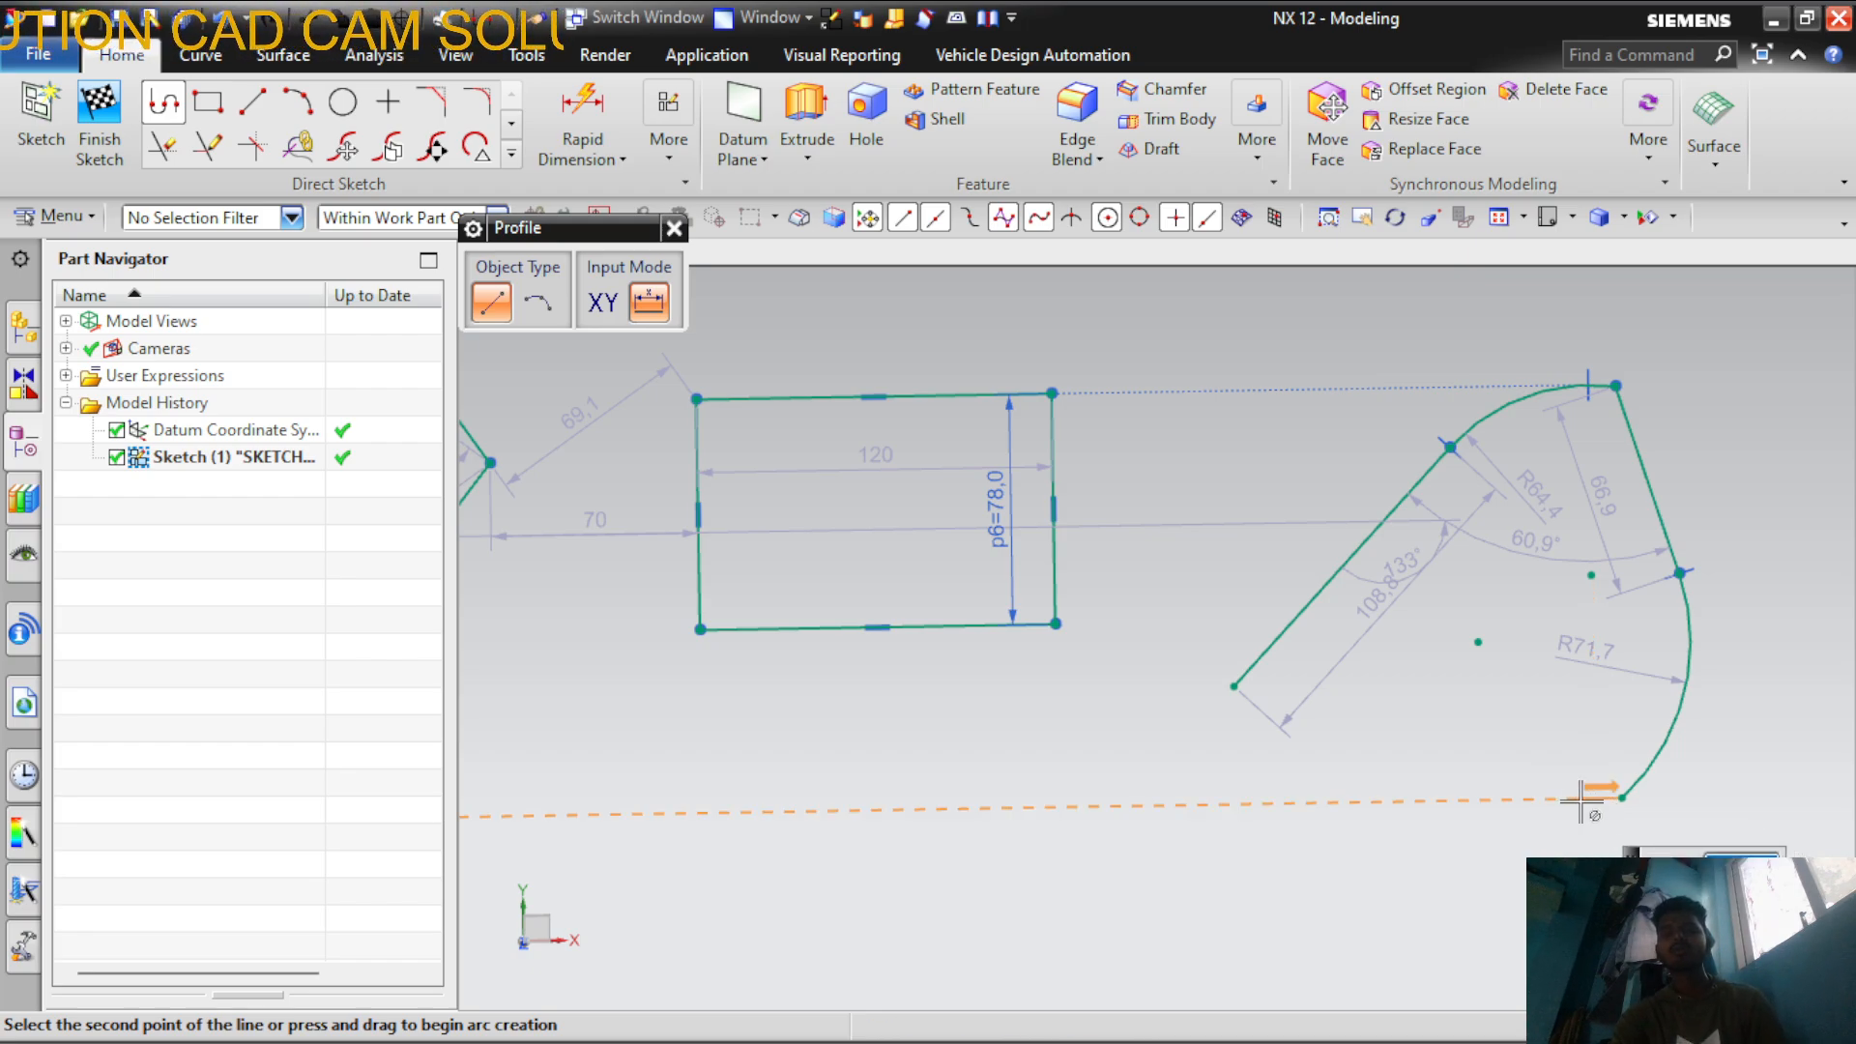
Continue the profile with a horizontal line about 29.9 mm and an arc about R77.2, close it with a line about 54.2 mm and end Profile
{"action": "left_click", "coordinate": [1533, 796]}
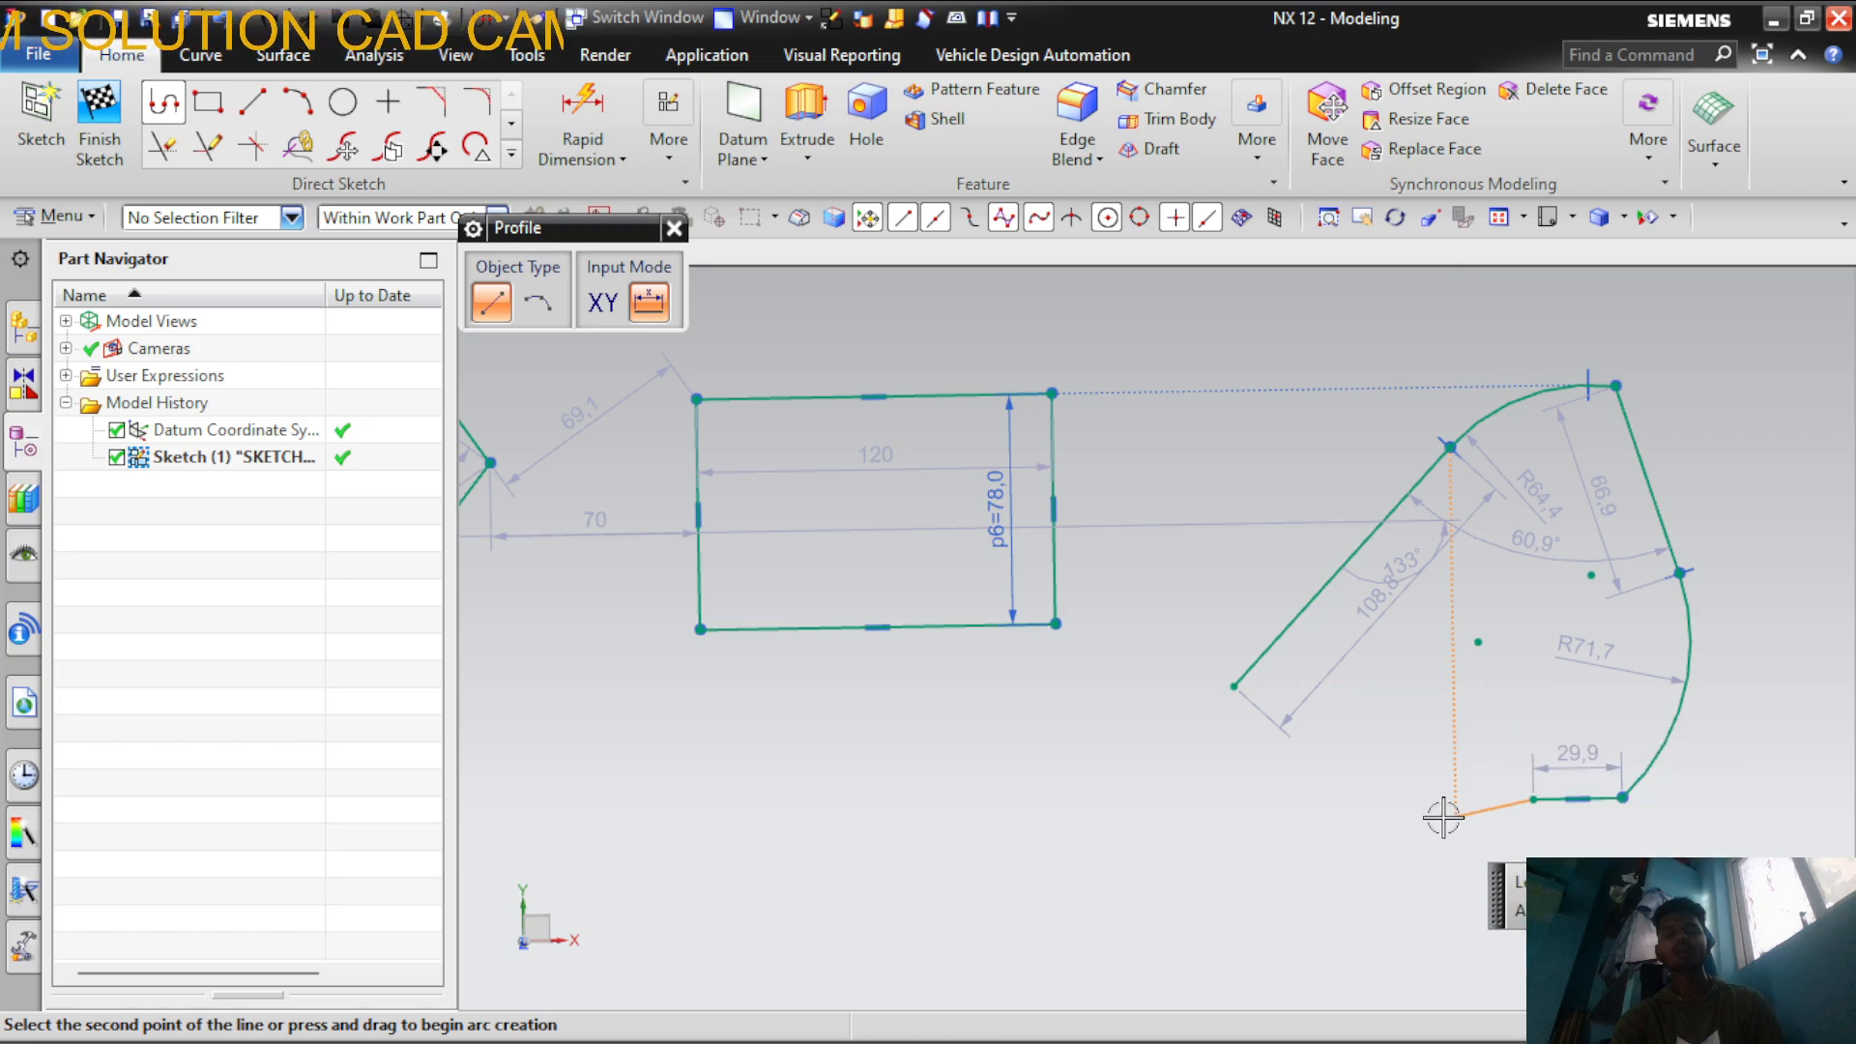
{"action": "scroll", "coordinate": [1566, 781], "scroll_direction": "up", "scroll_amount": 2}
{"action": "scroll", "coordinate": [1407, 808], "scroll_direction": "down", "scroll_amount": 2}
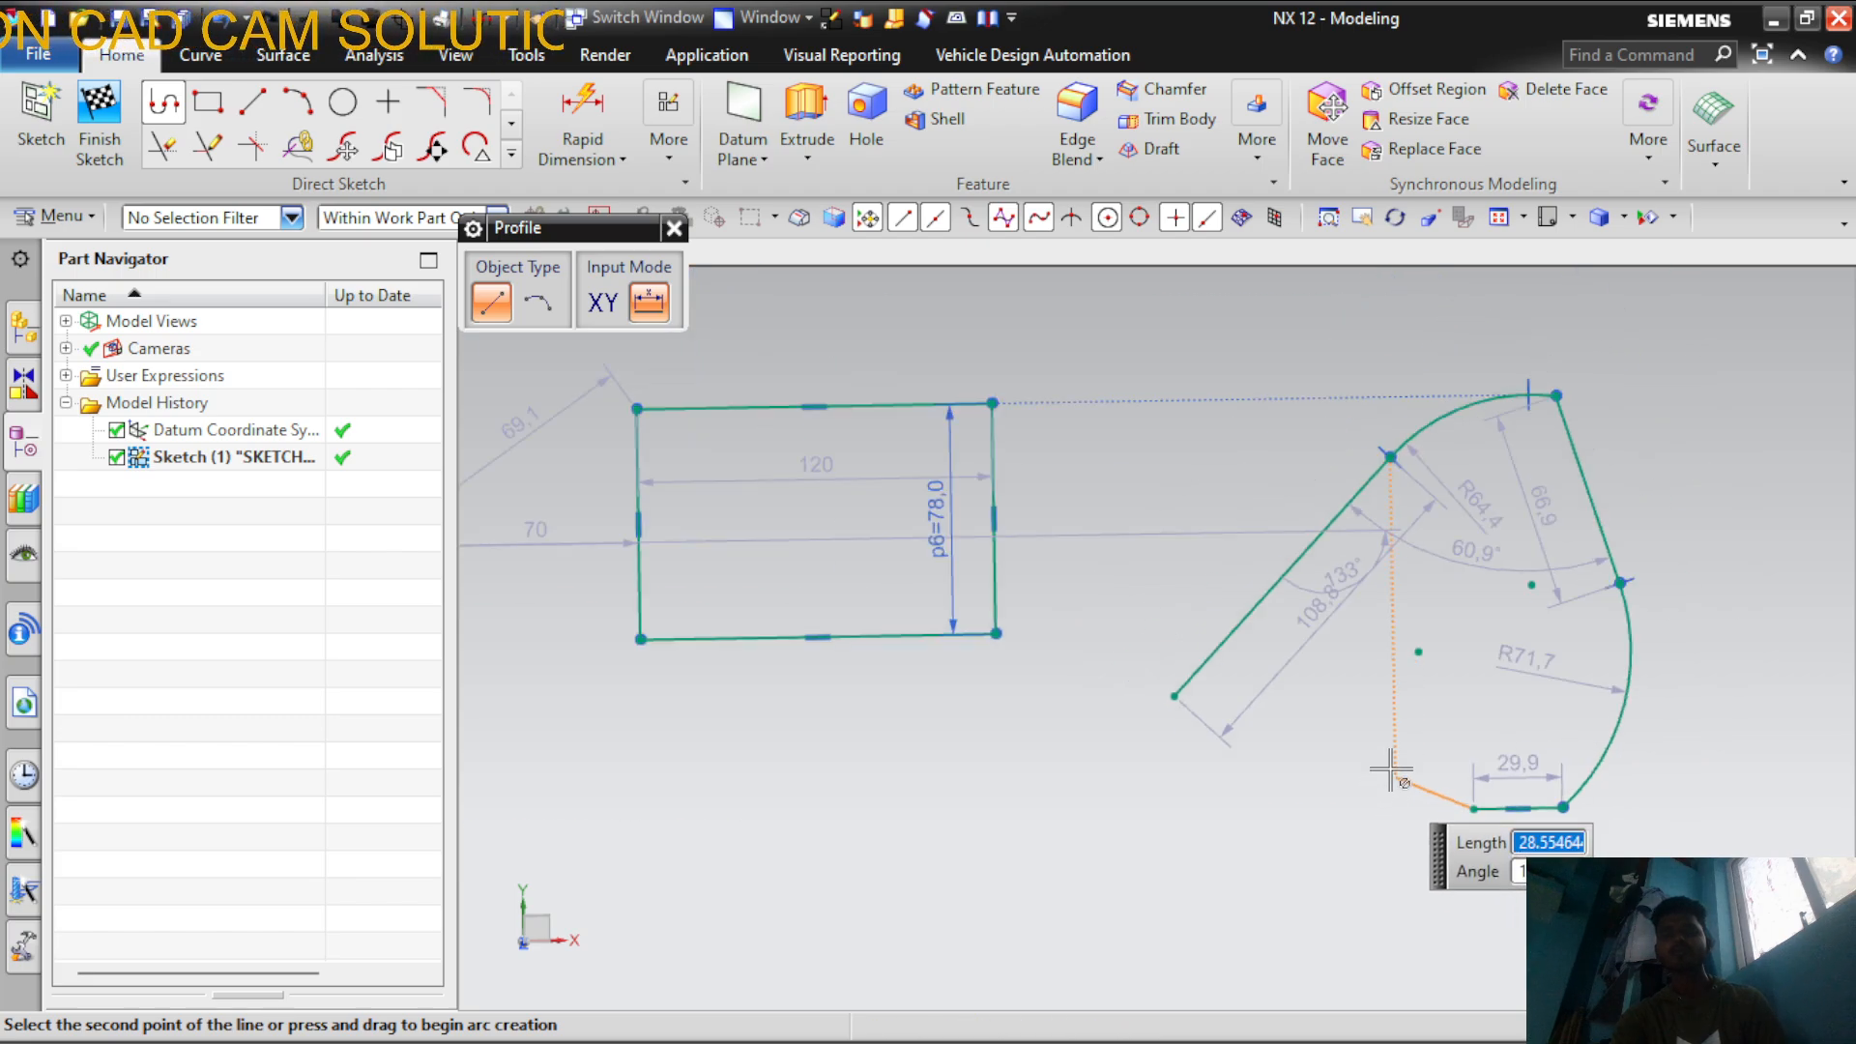
{"action": "left_click_drag", "start_coordinate": [1392, 770], "coordinate": [1389, 725]}
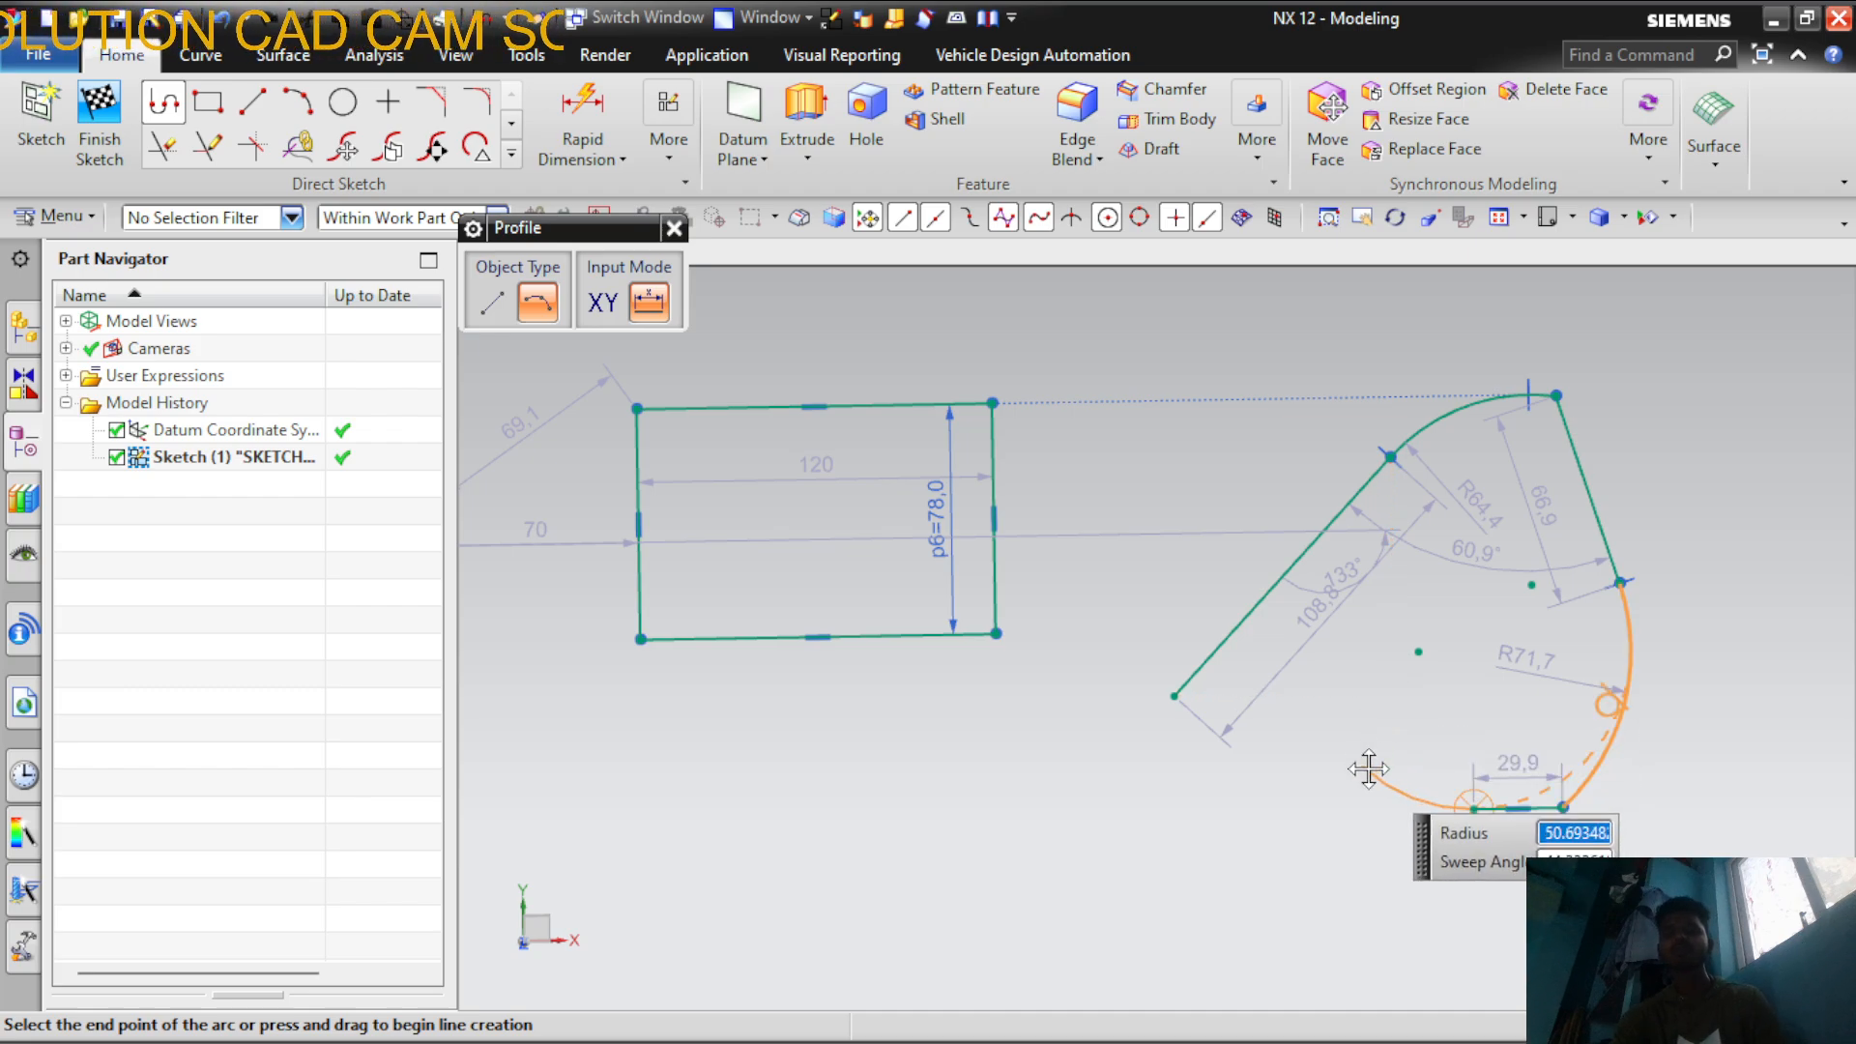
{"action": "left_click", "coordinate": [1320, 753]}
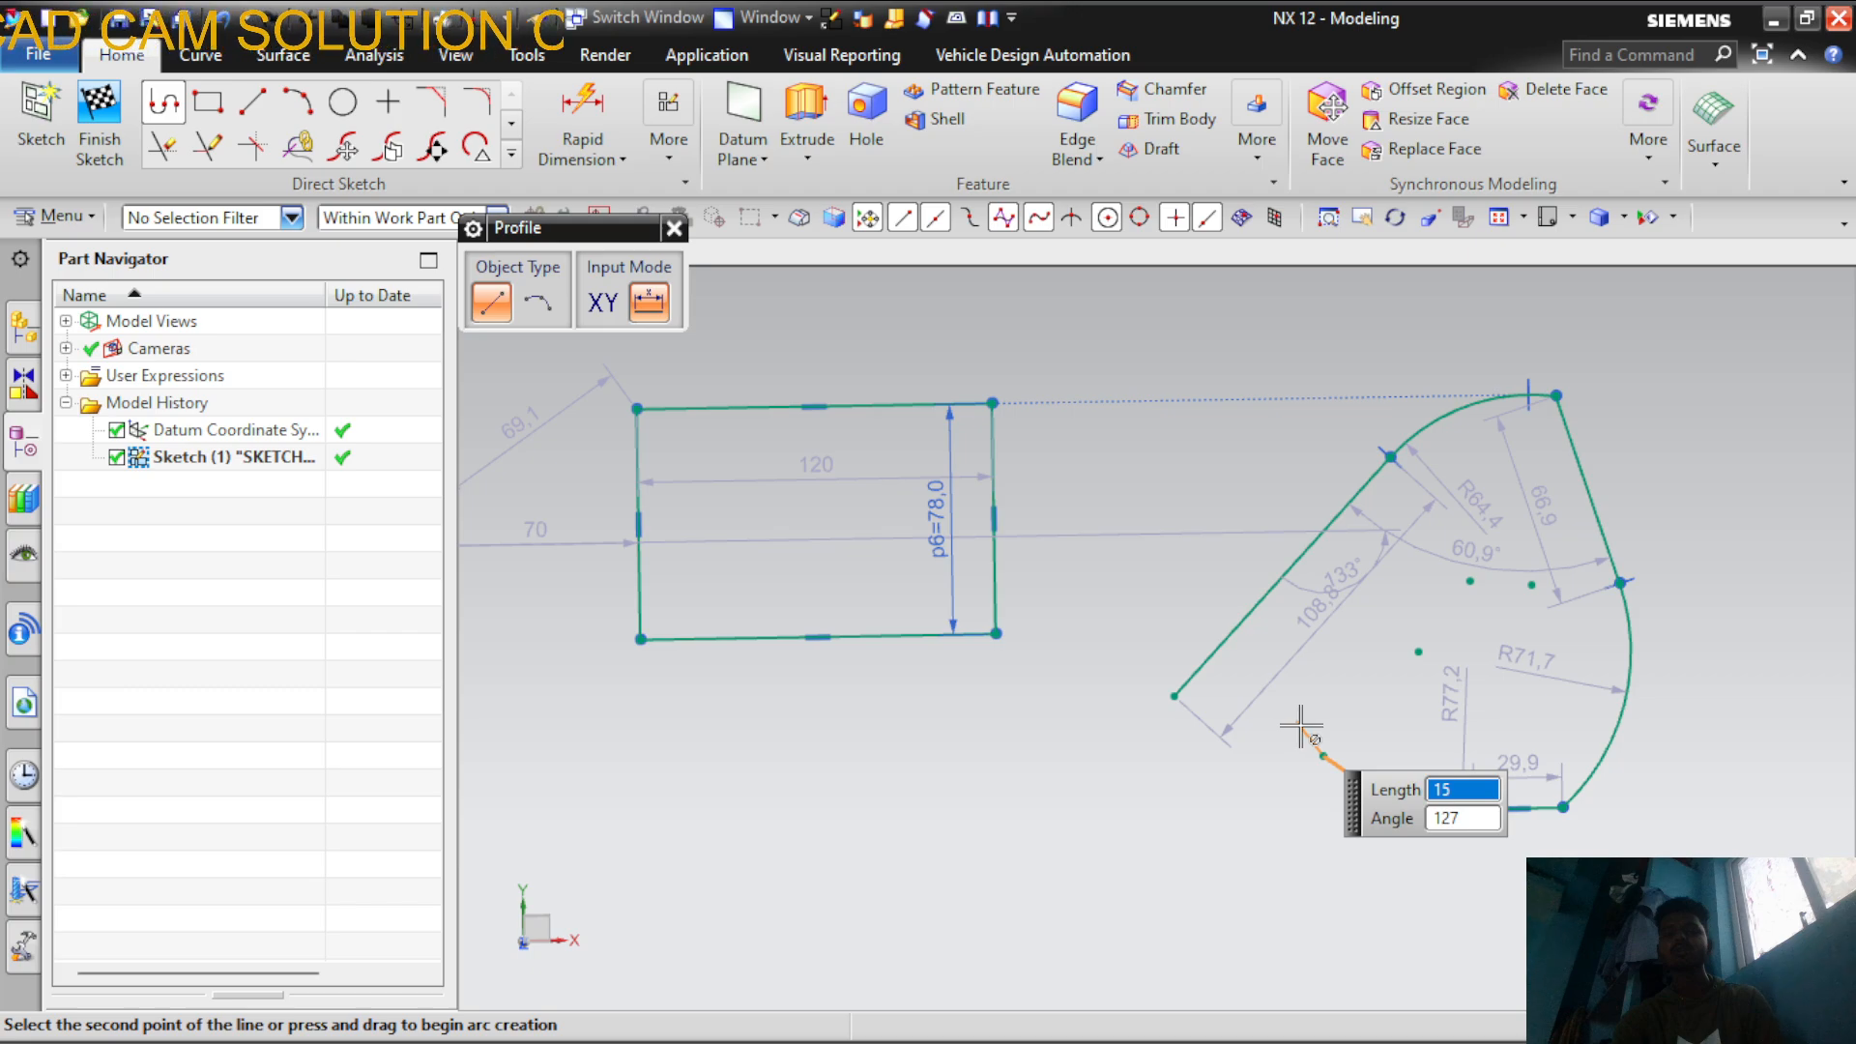
{"action": "left_click", "coordinate": [1175, 693]}
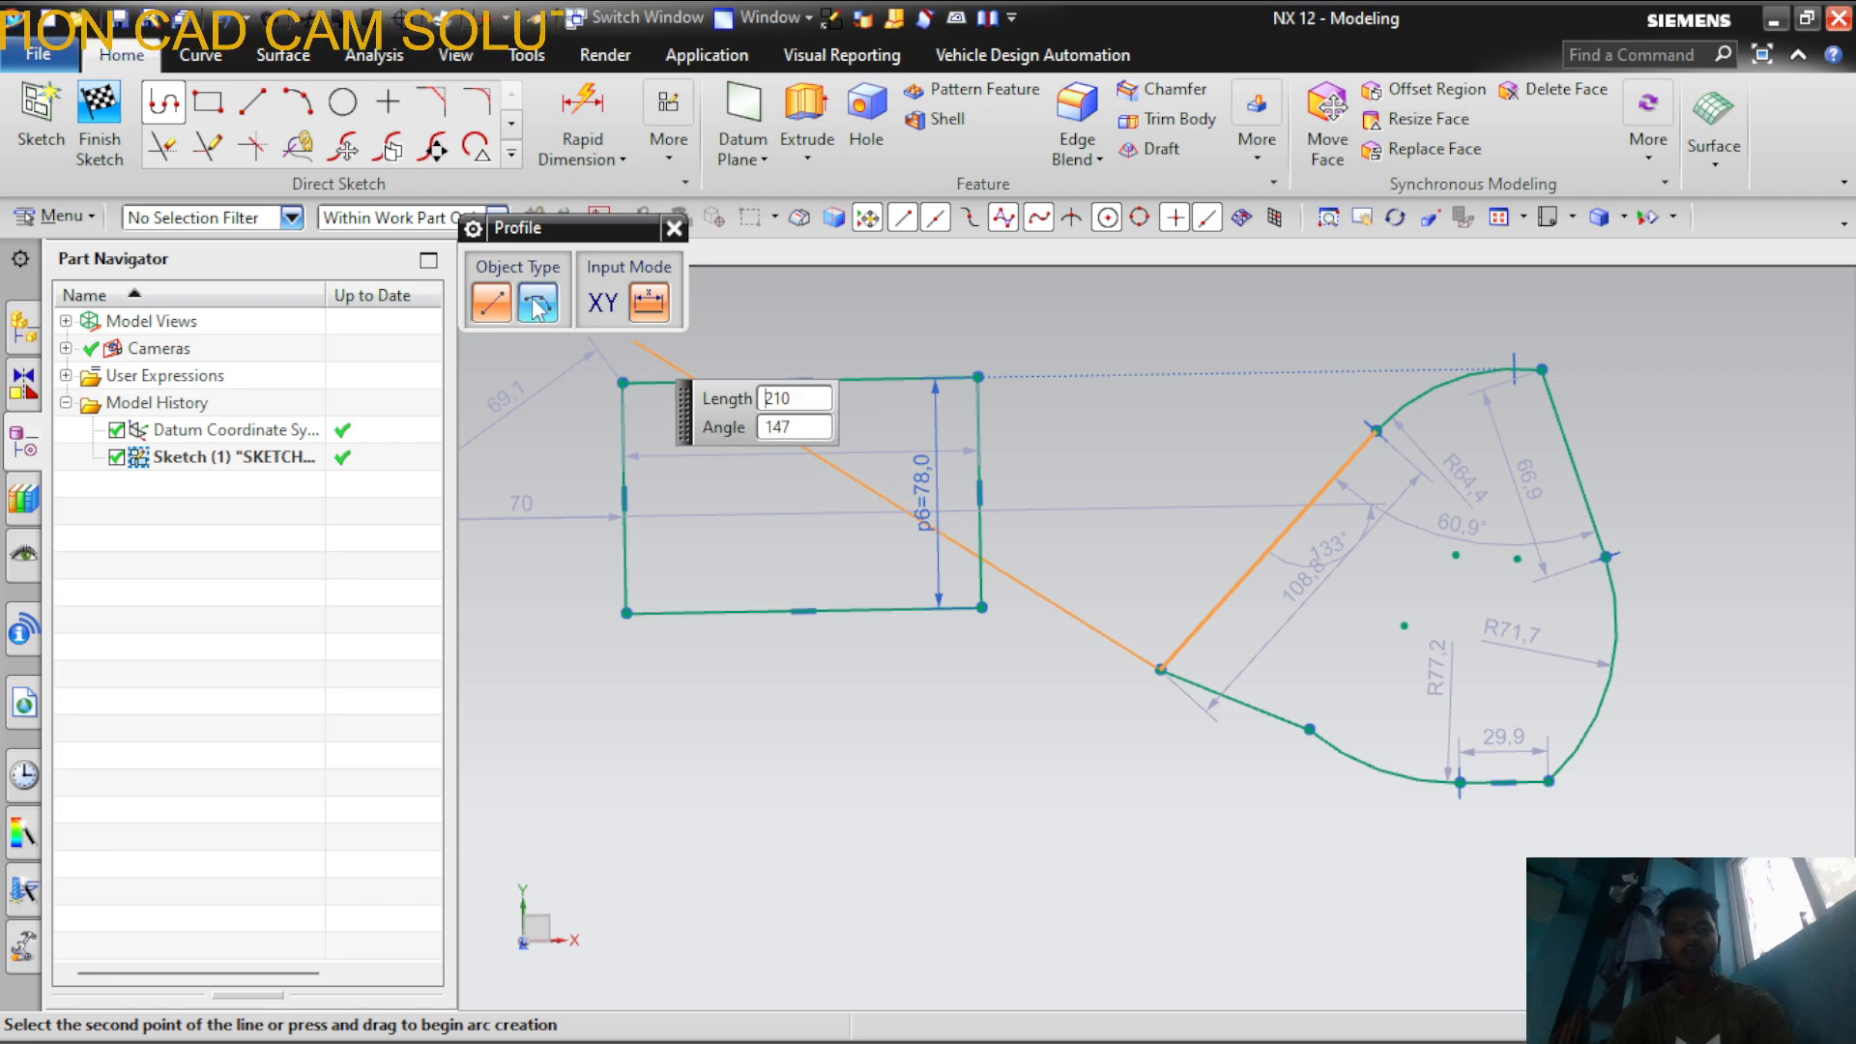
{"action": "key", "text": "Escape"}
{"action": "key", "text": "Escape"}
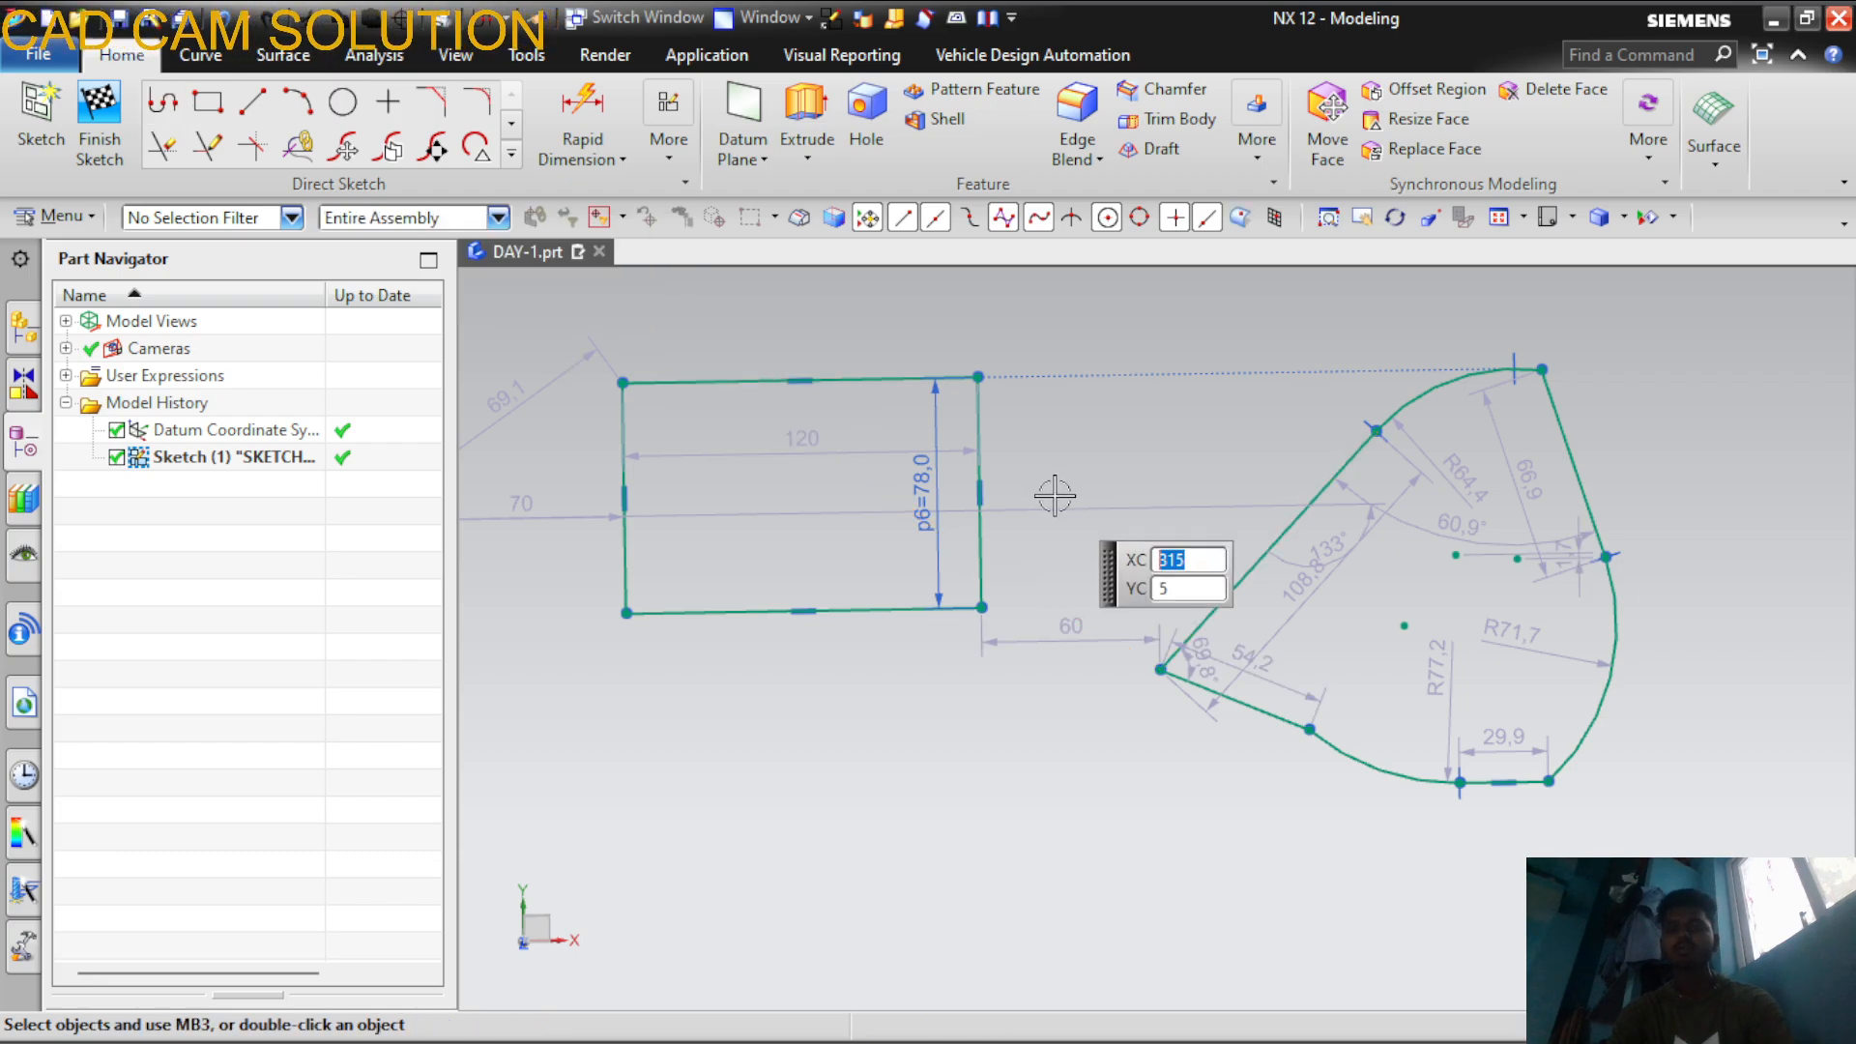
Using Parameter input mode, draw connected Profile lines below the first shape: 60 mm at 45°, 100 mm at 10° and 45 mm at 290°
{"action": "scroll", "coordinate": [1273, 565], "scroll_direction": "down", "scroll_amount": 2}
{"action": "scroll", "coordinate": [1284, 566], "scroll_direction": "up", "scroll_amount": 4}
{"action": "scroll", "coordinate": [1314, 503], "scroll_direction": "down", "scroll_amount": 4}
{"action": "scroll", "coordinate": [1247, 466], "scroll_direction": "up", "scroll_amount": 1}
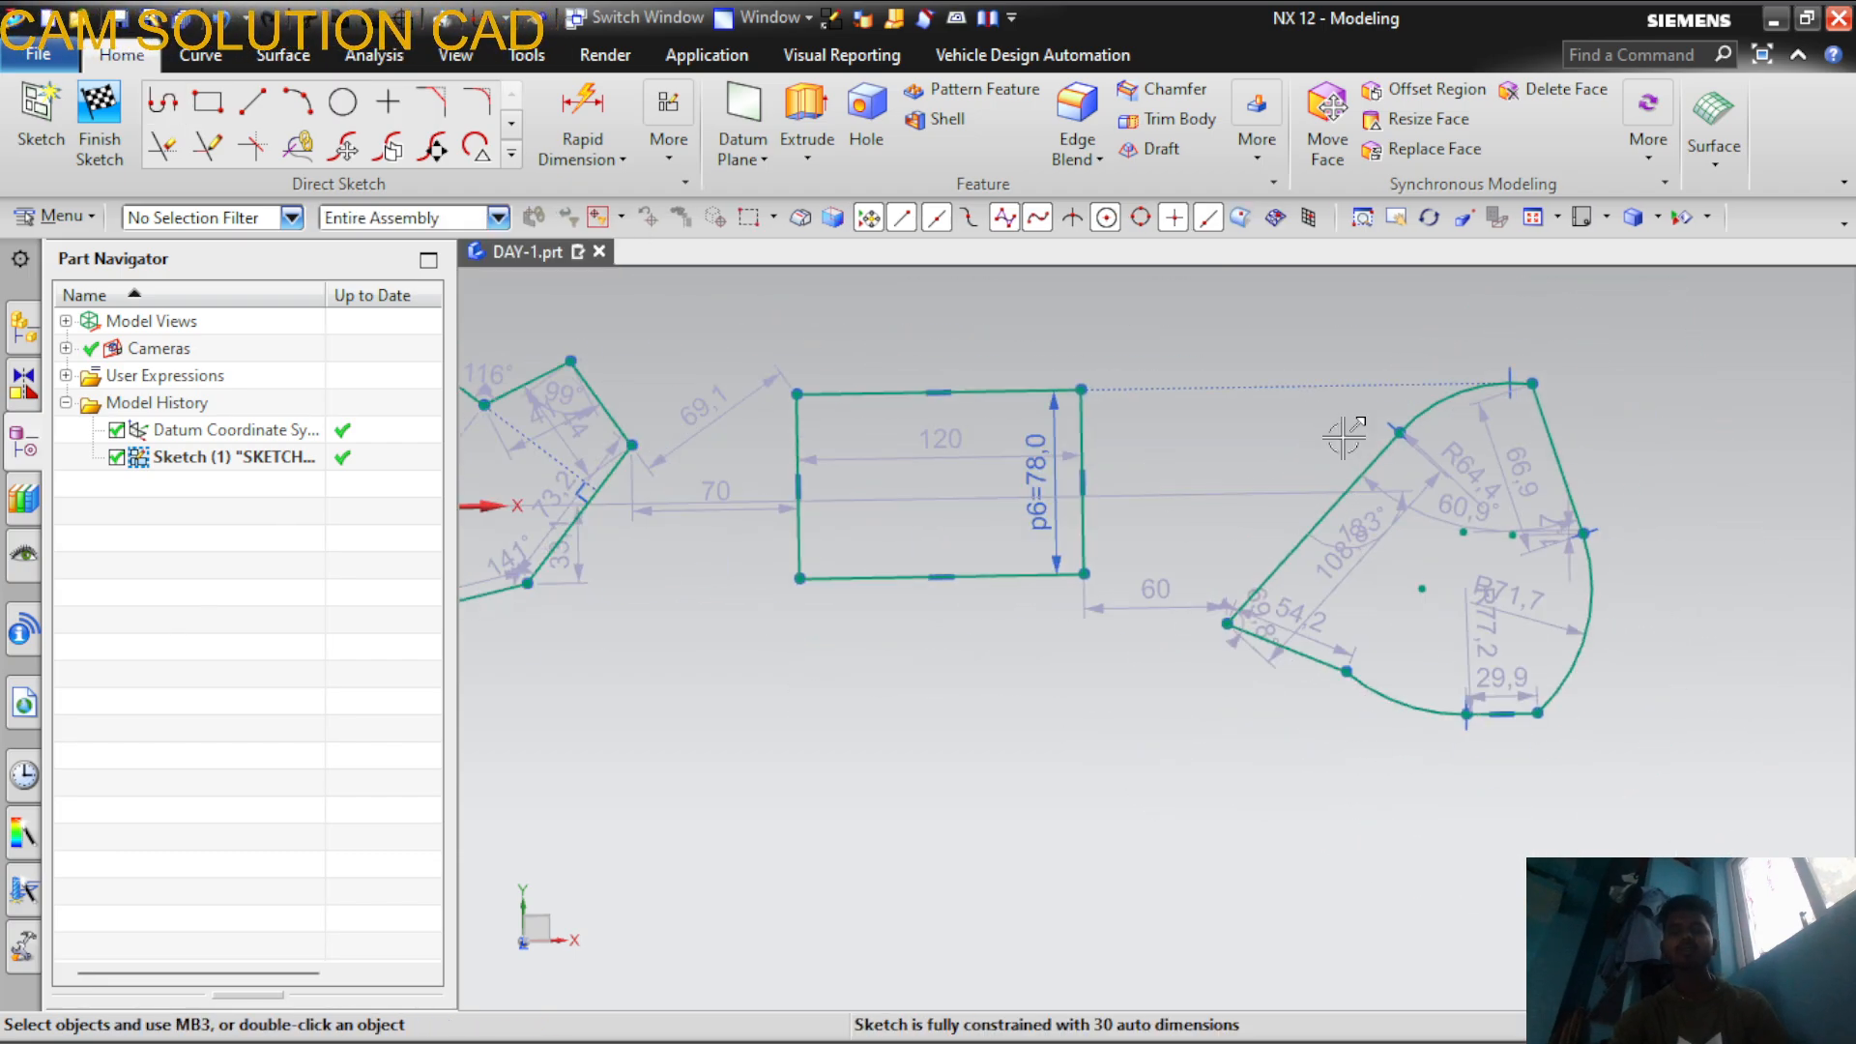
{"action": "scroll", "coordinate": [1344, 437], "scroll_direction": "down", "scroll_amount": 2}
{"action": "left_click", "coordinate": [167, 106]}
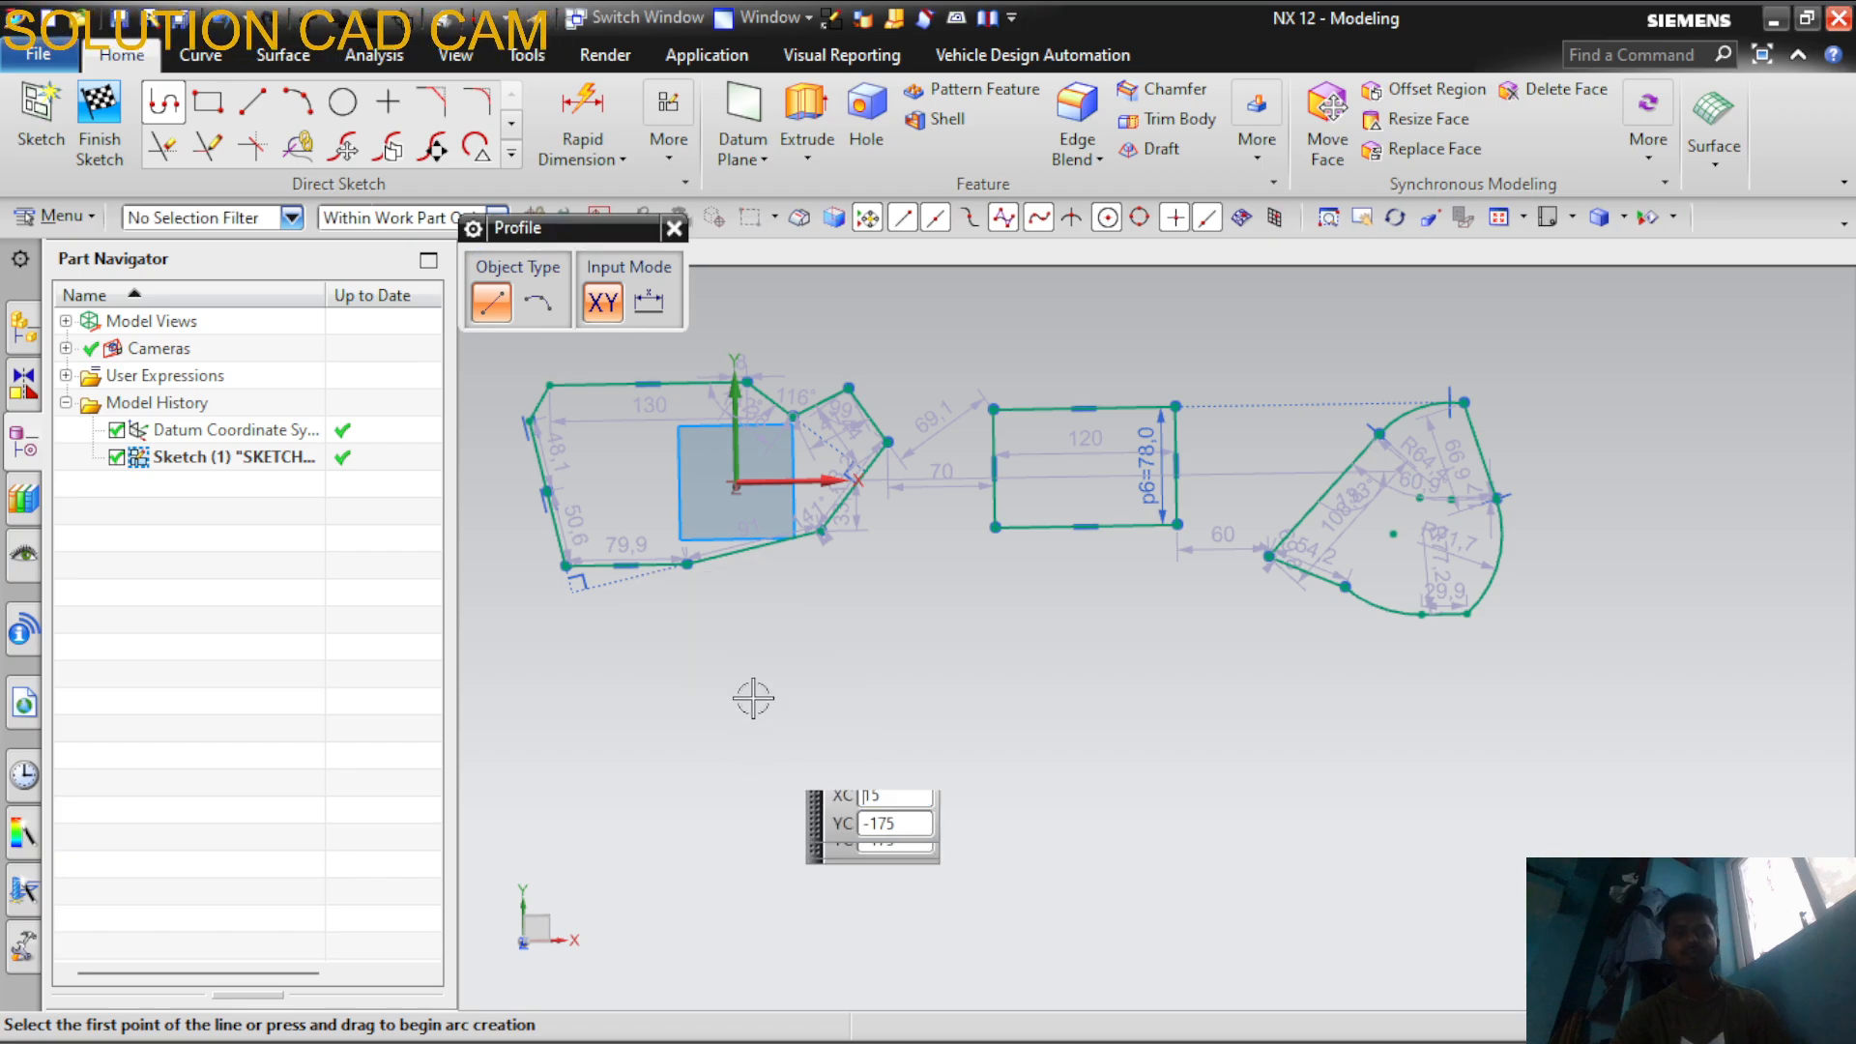
{"action": "left_click", "coordinate": [644, 303]}
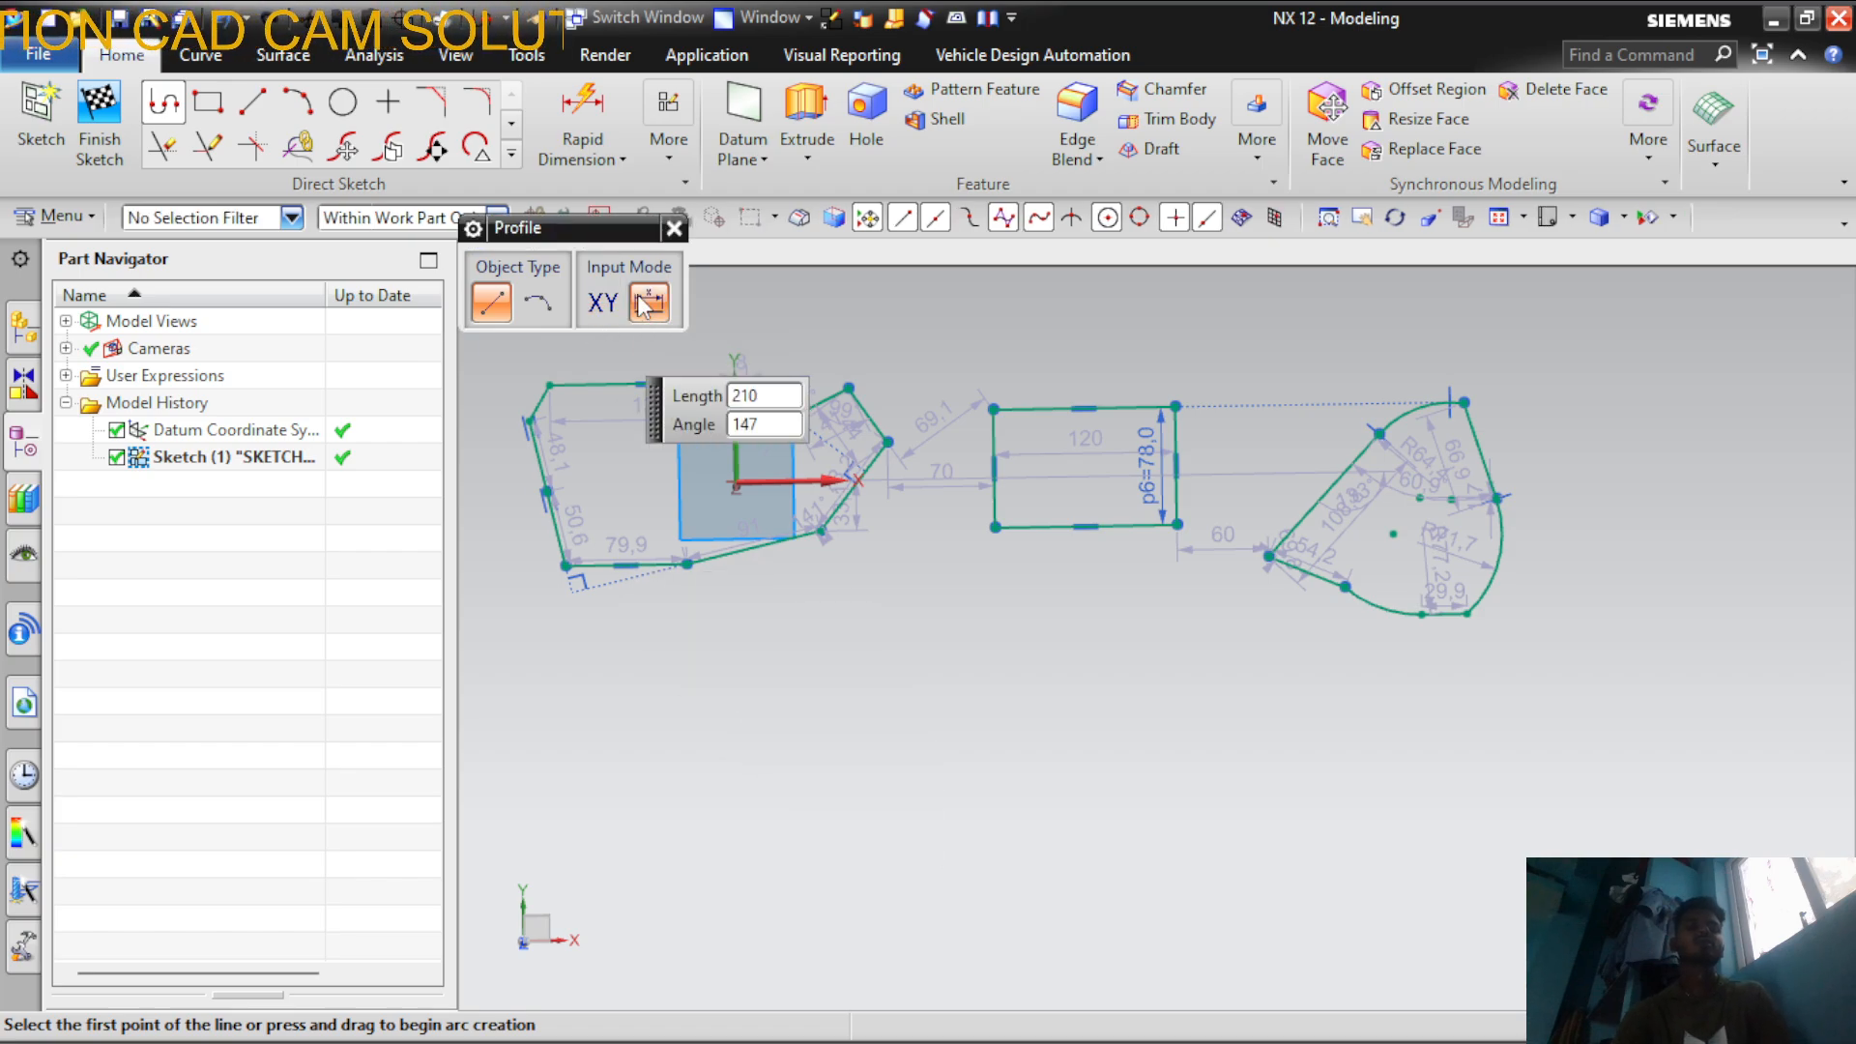
{"action": "left_click", "coordinate": [812, 676]}
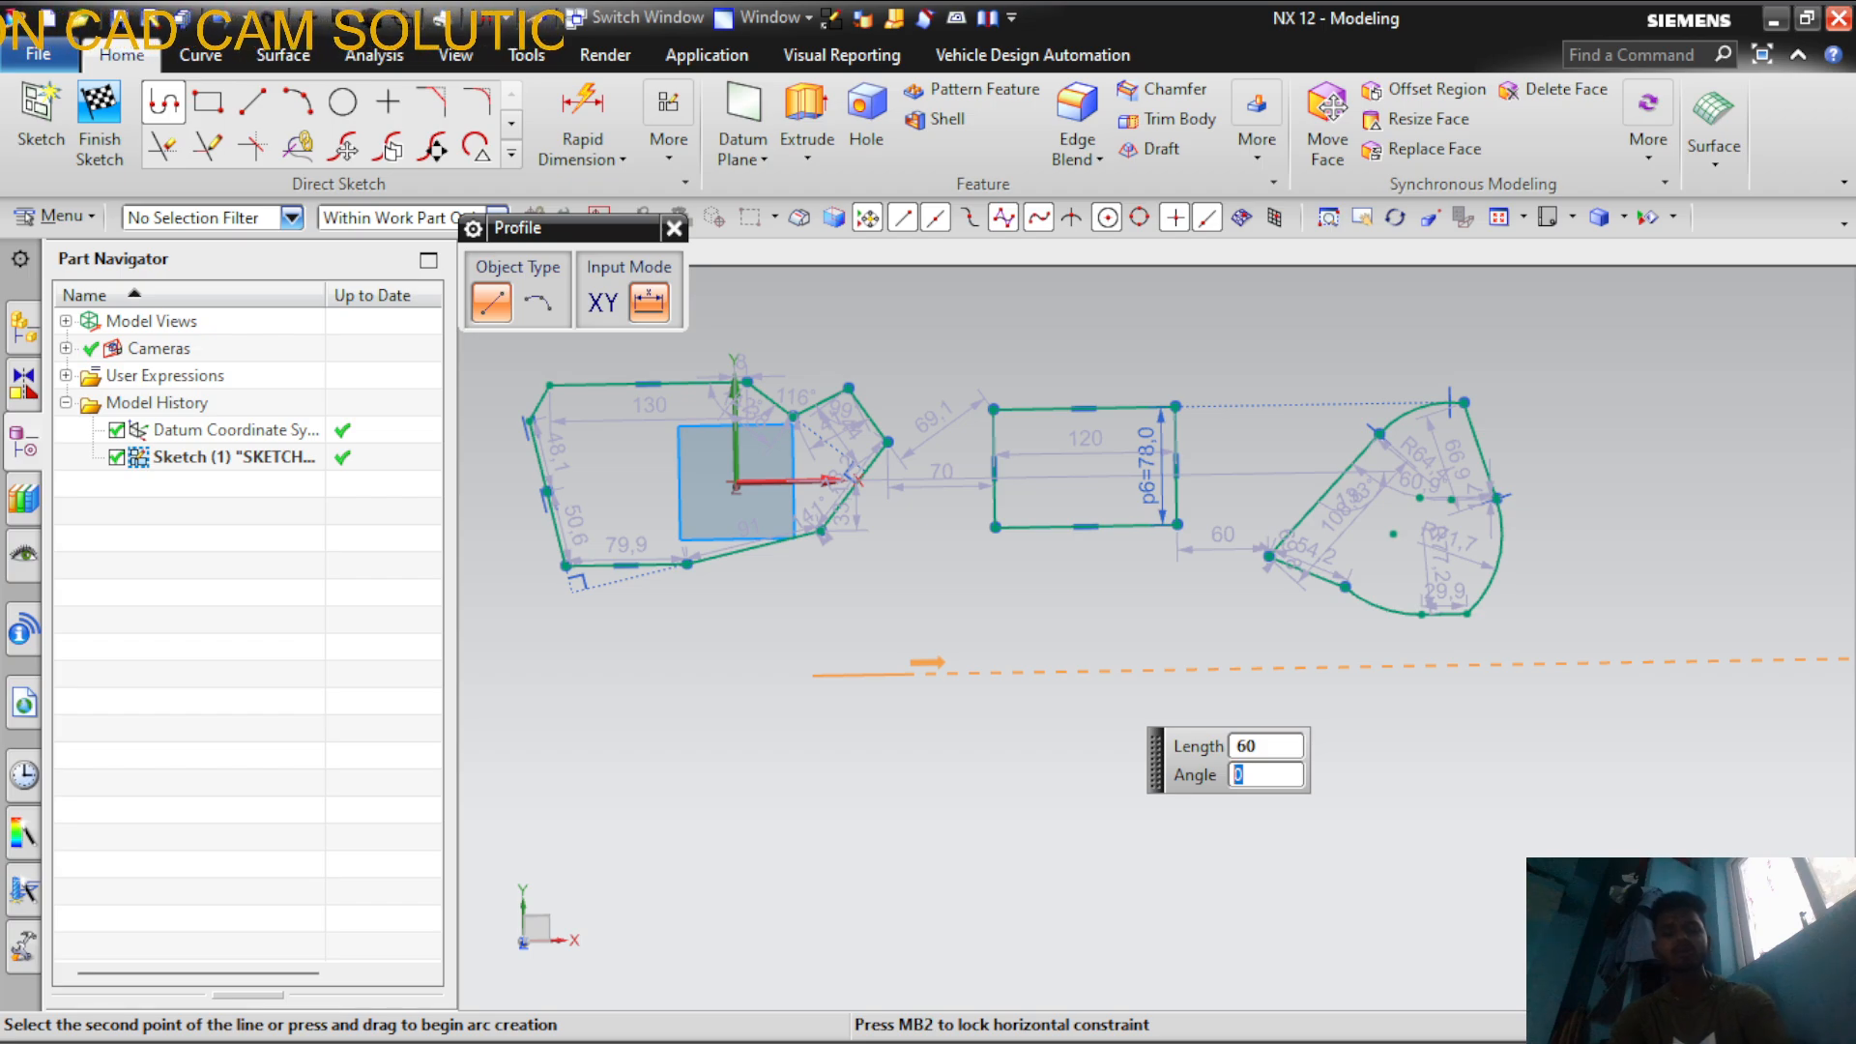
{"action": "key", "text": "Return"}
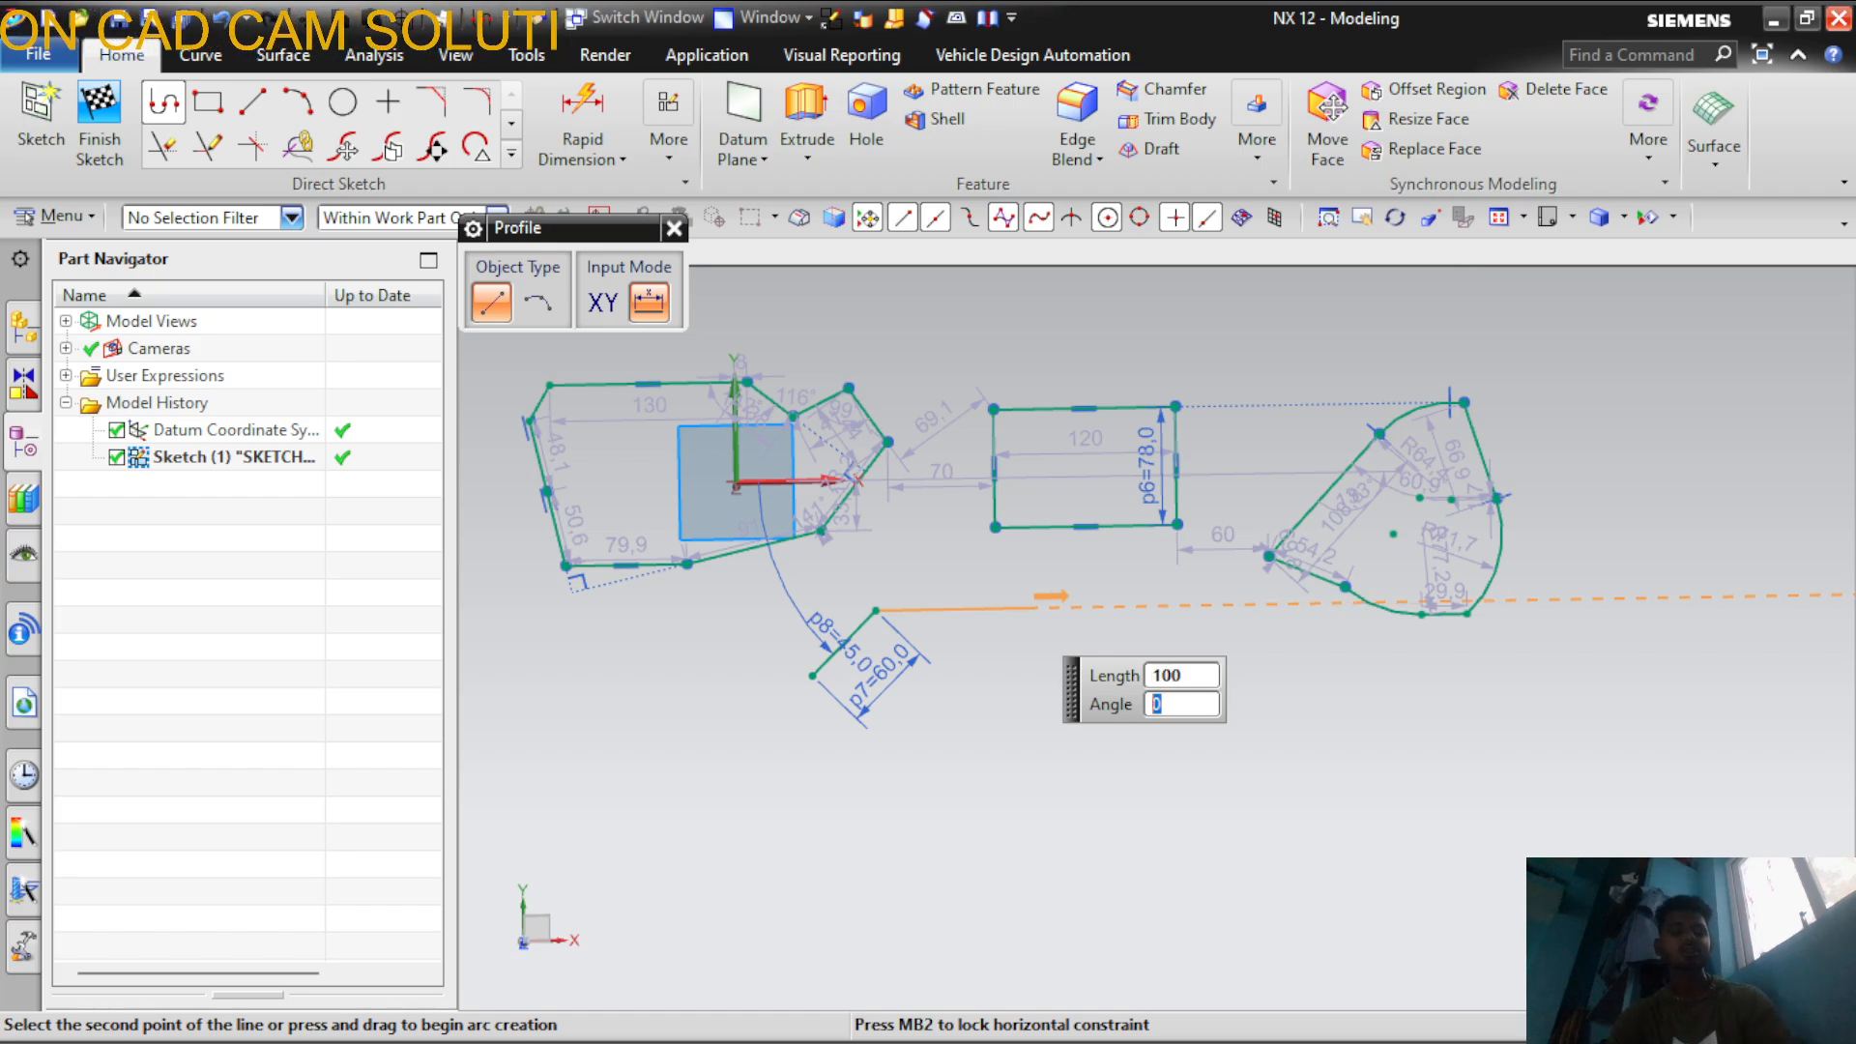
{"action": "key", "text": "Return"}
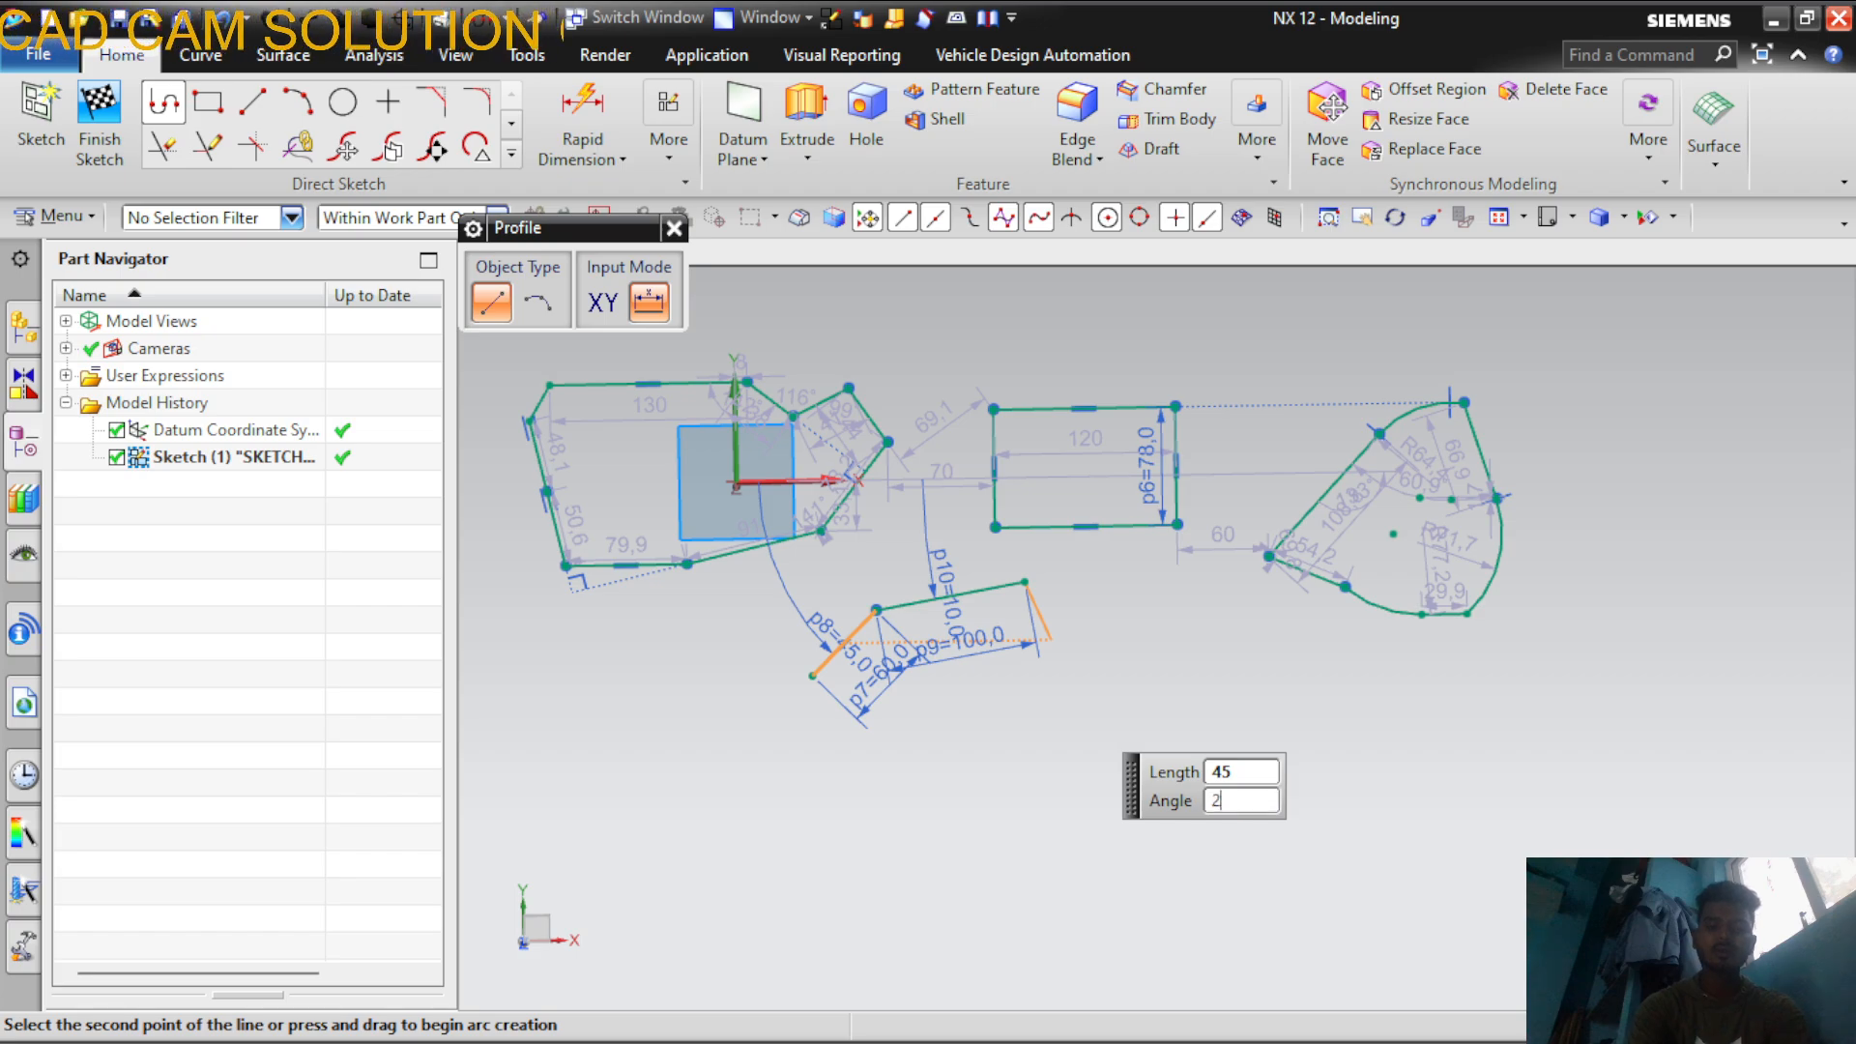
{"action": "key", "text": "Return"}
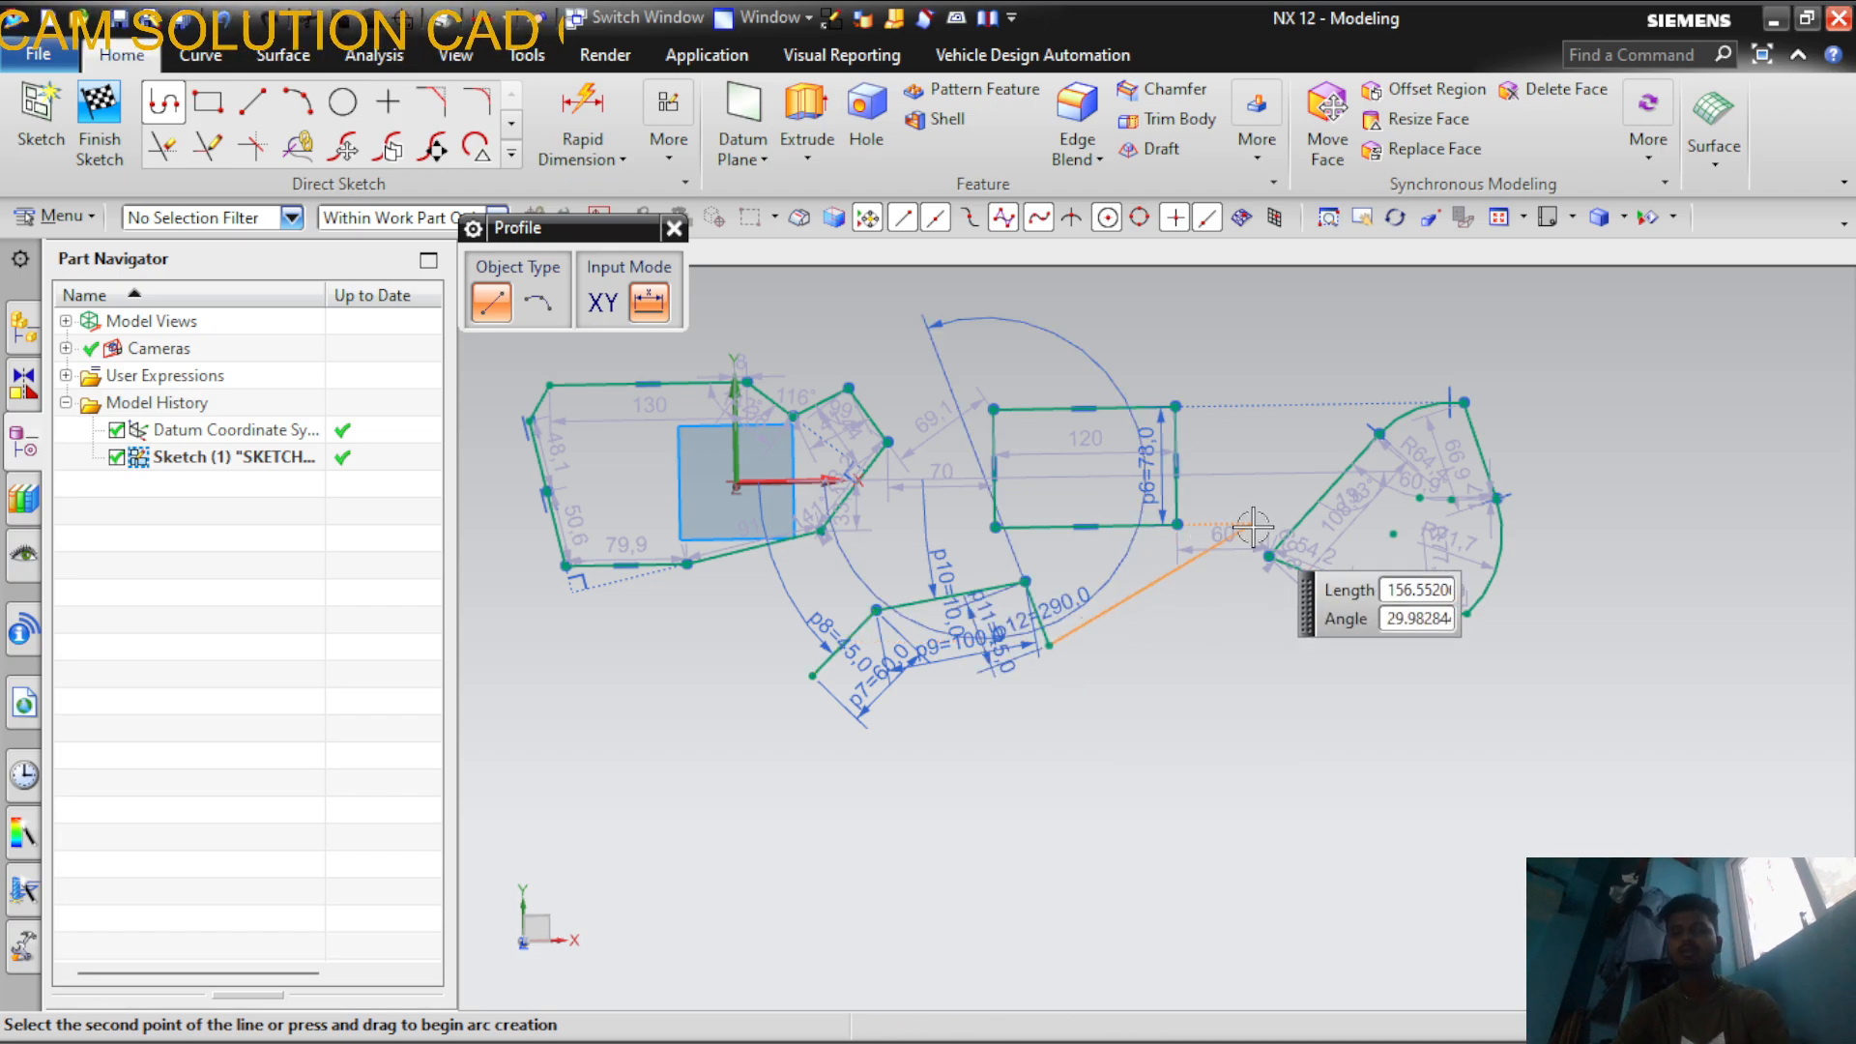
Close the fourth profile with a line back to the start point of its 60 mm line and end the chain
{"action": "scroll", "coordinate": [788, 661], "scroll_direction": "up", "scroll_amount": 5}
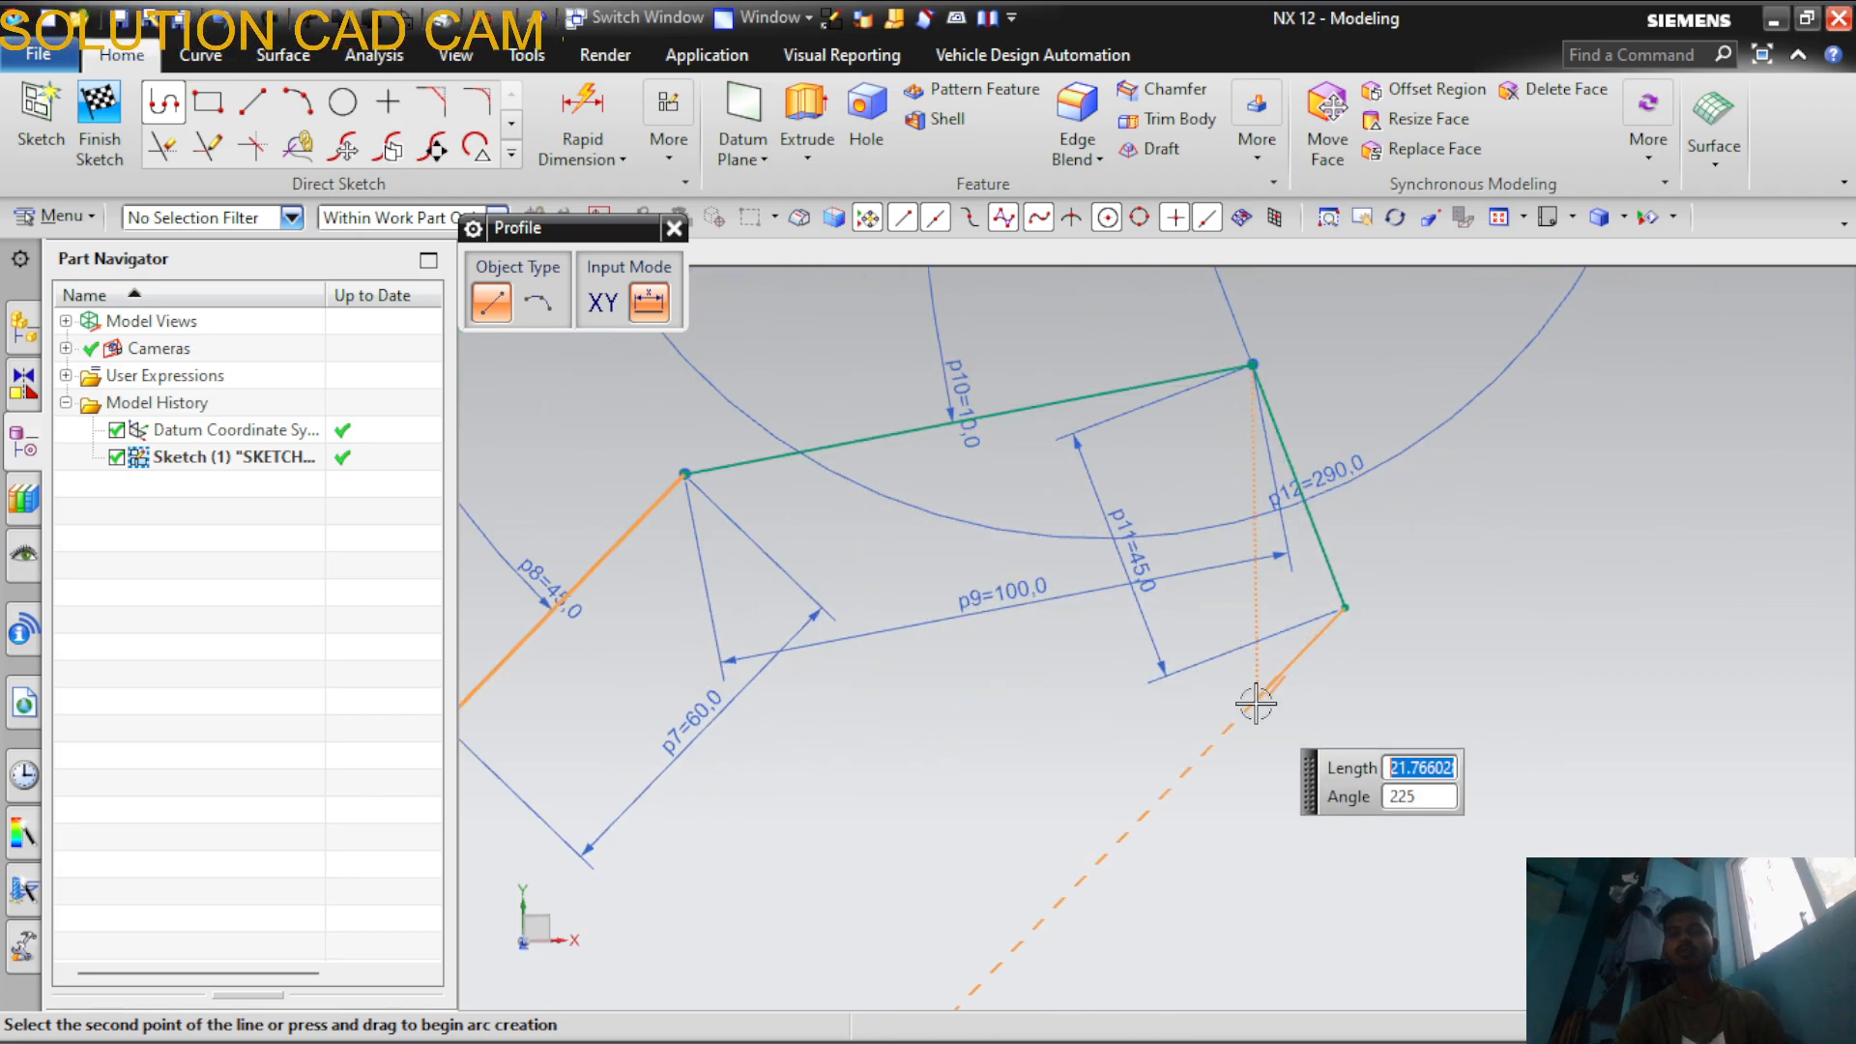
{"action": "left_click", "coordinate": [736, 715]}
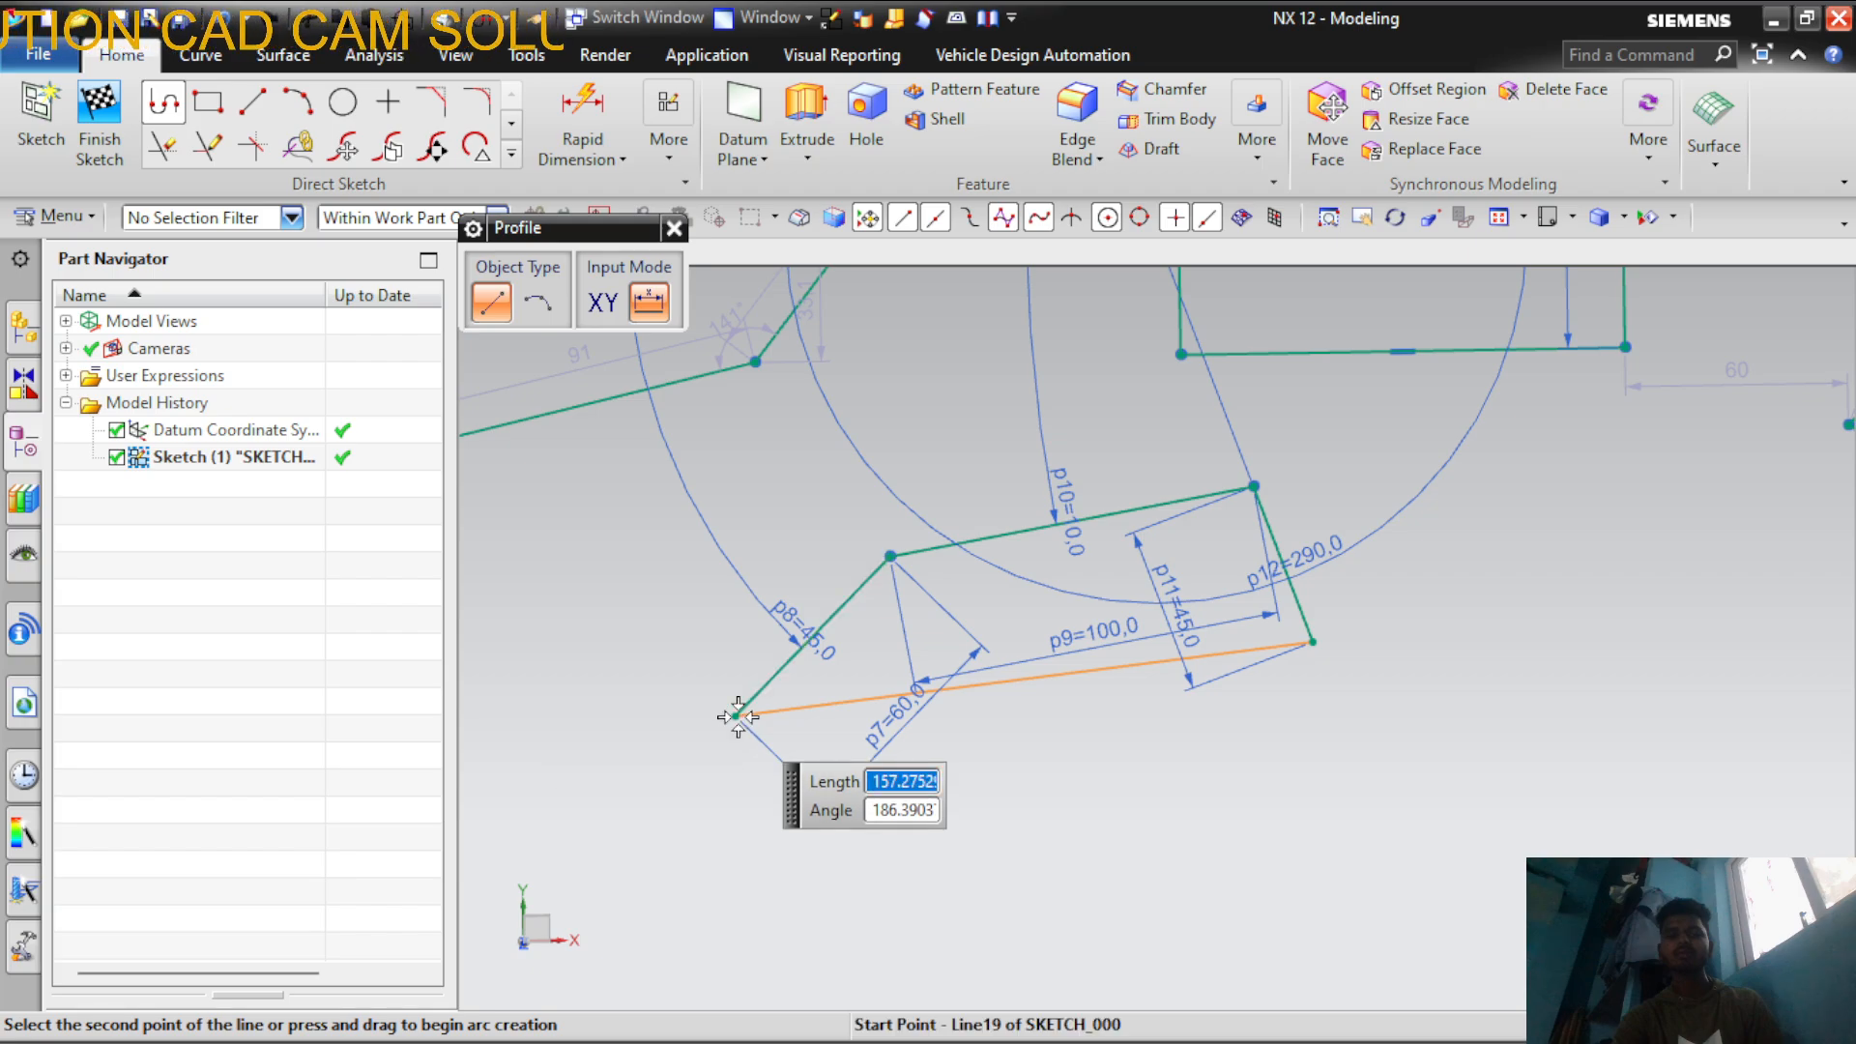
{"action": "middle_click", "coordinate": [993, 762]}
{"action": "scroll", "coordinate": [986, 711], "scroll_direction": "down", "scroll_amount": 5}
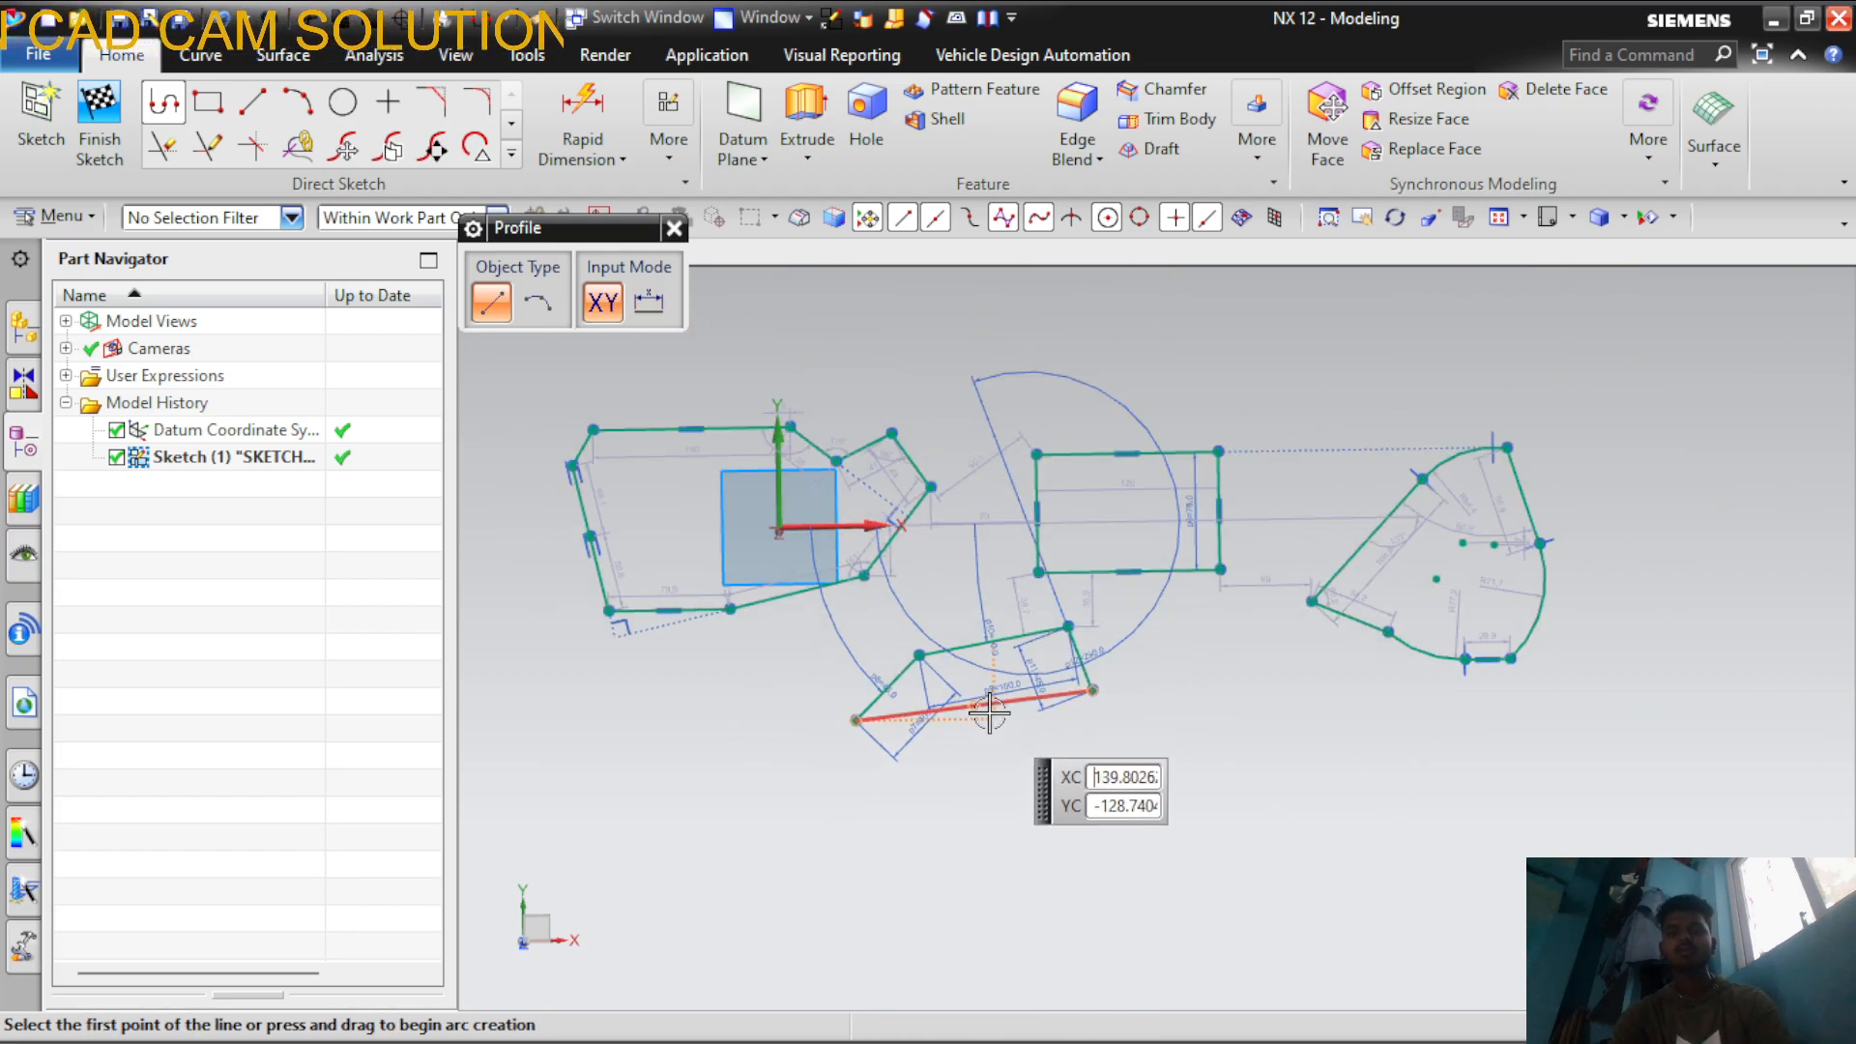
{"action": "scroll", "coordinate": [977, 650], "scroll_direction": "up", "scroll_amount": 3}
{"action": "scroll", "coordinate": [973, 655], "scroll_direction": "down", "scroll_amount": 2}
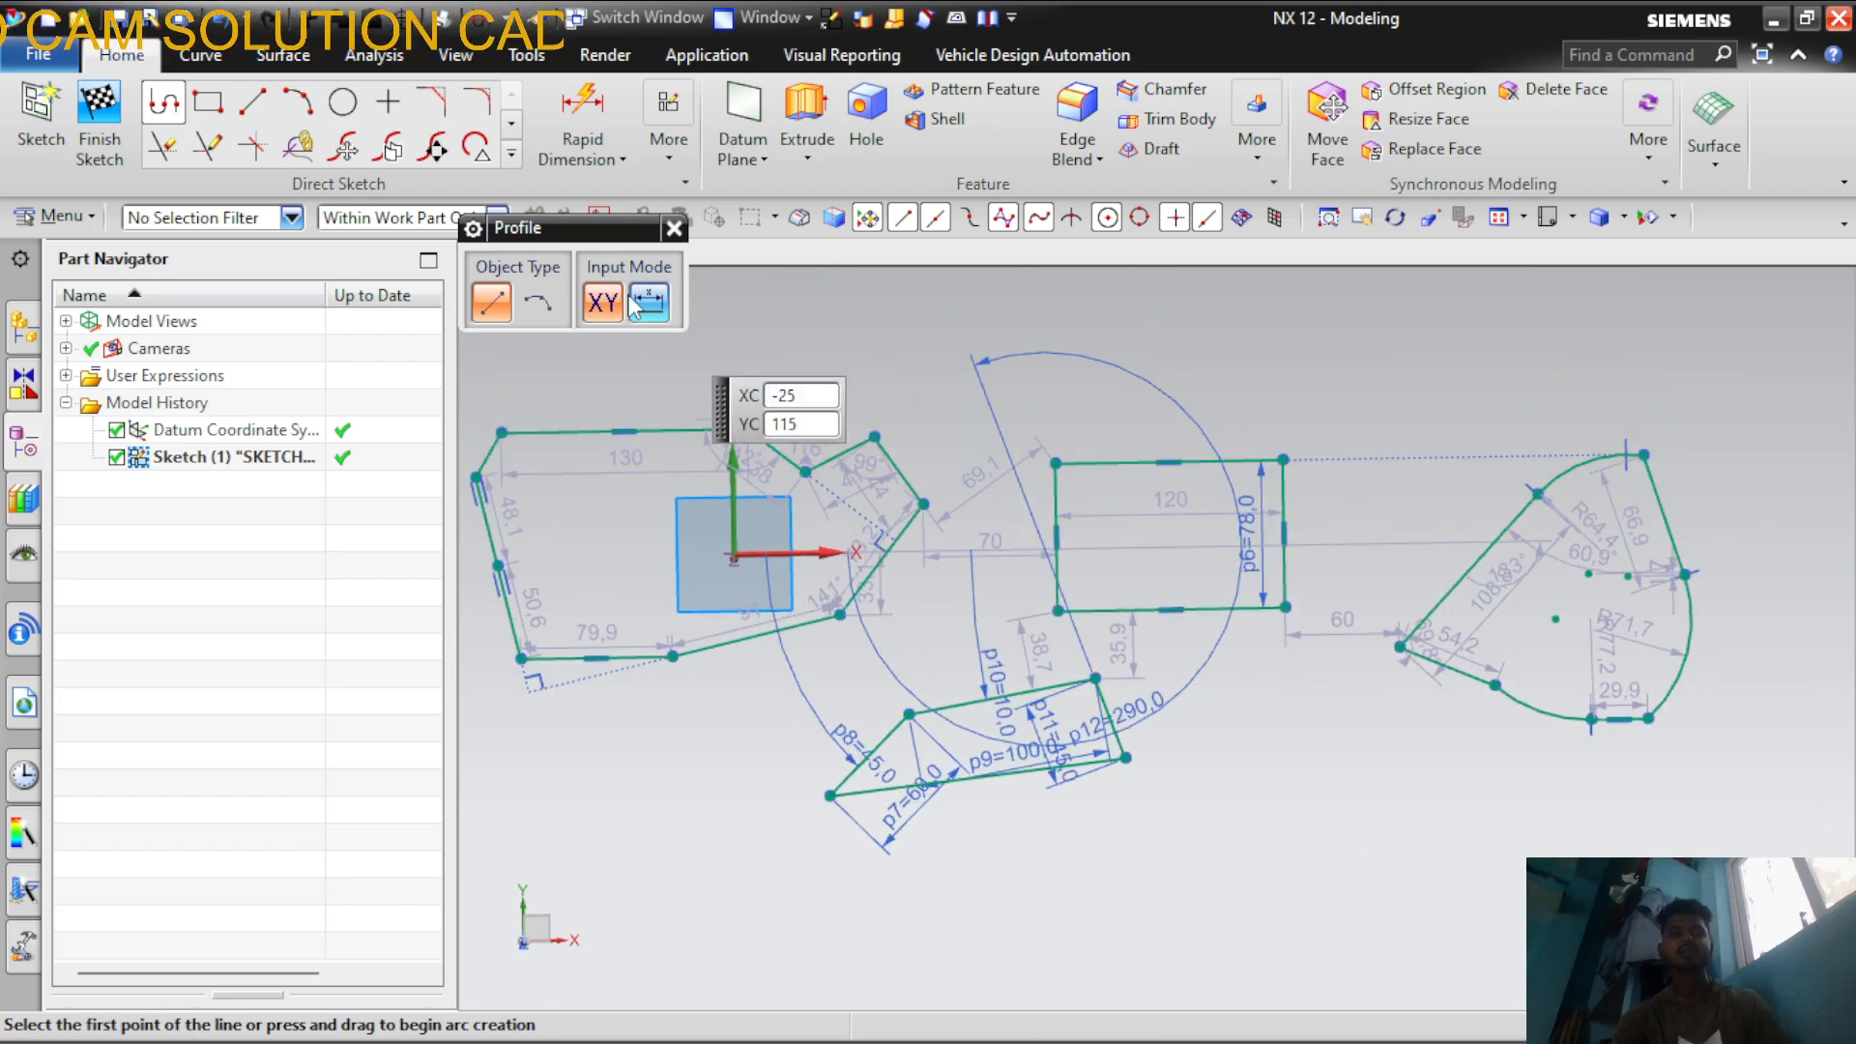
{"action": "left_click_drag", "start_coordinate": [584, 235], "coordinate": [680, 223]}
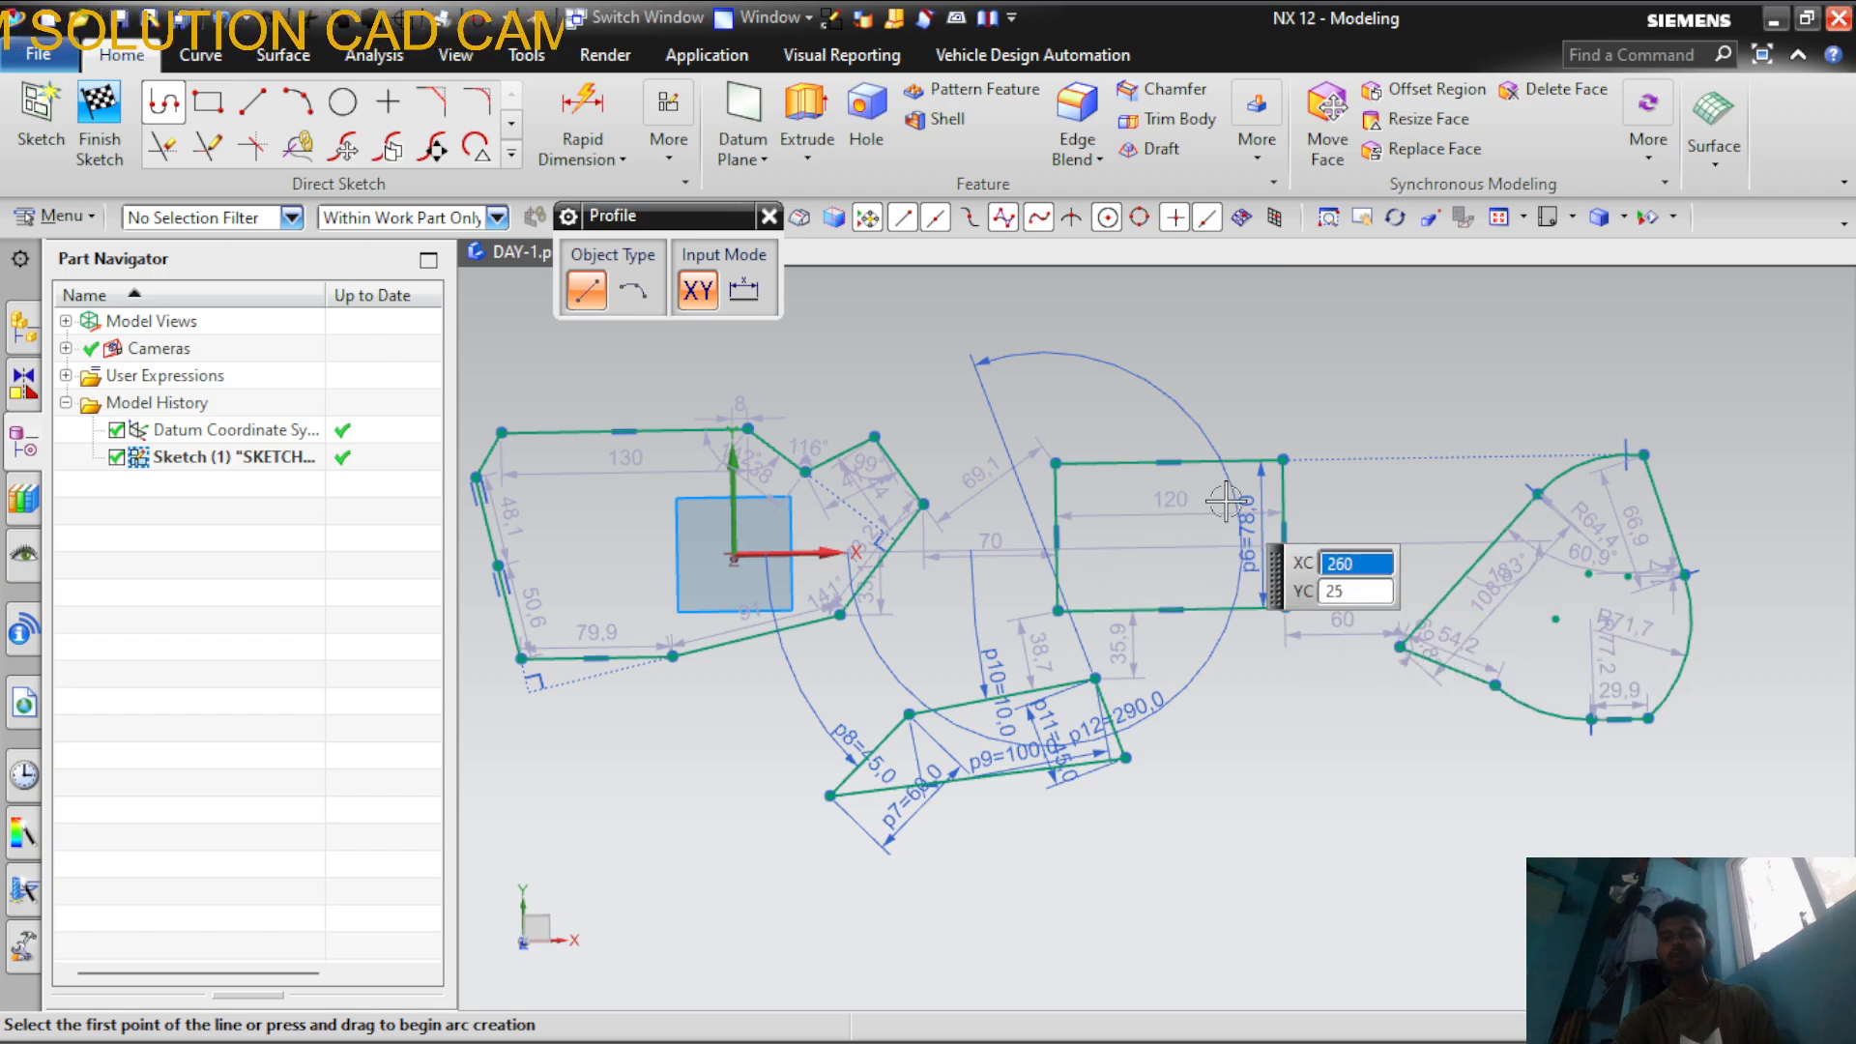
{"action": "scroll", "coordinate": [1005, 580], "scroll_direction": "up", "scroll_amount": 2}
{"action": "scroll", "coordinate": [1138, 546], "scroll_direction": "down", "scroll_amount": 2}
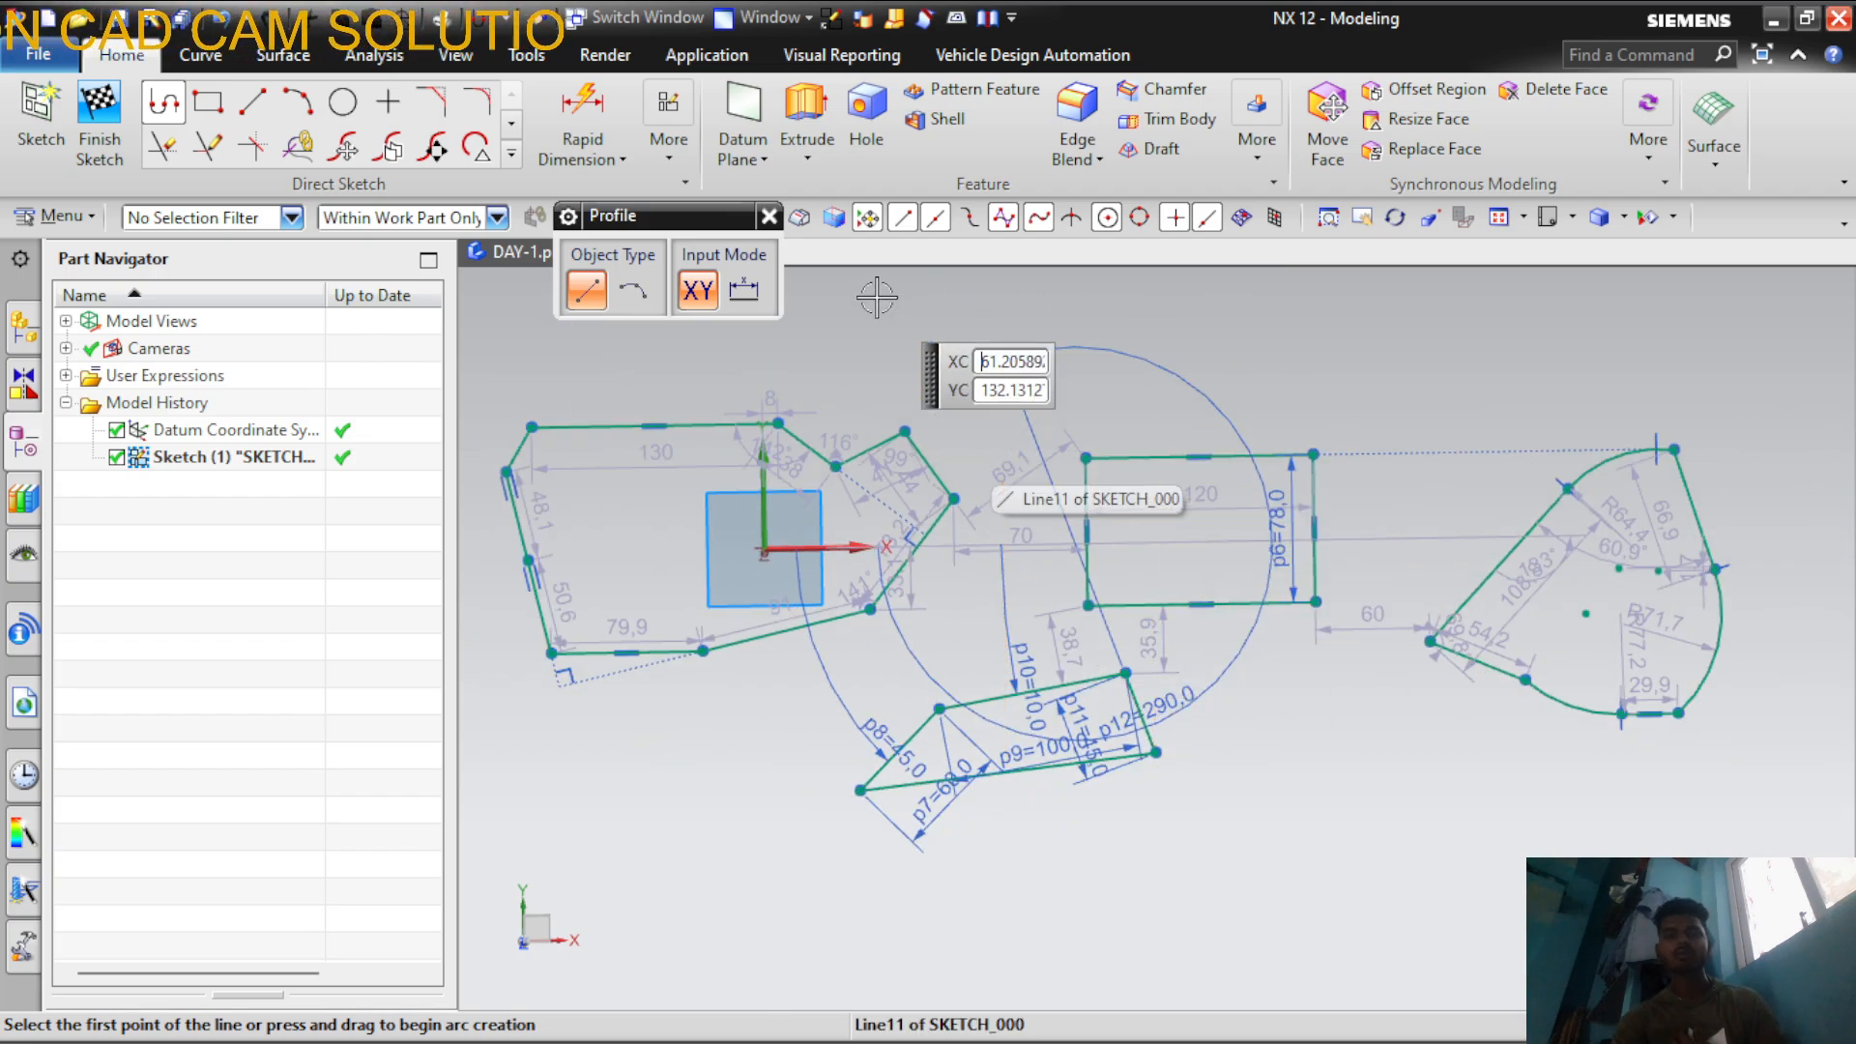
End the Profile command and finish the sketch containing the four profiles
{"action": "left_click", "coordinate": [770, 218]}
{"action": "scroll", "coordinate": [869, 435], "scroll_direction": "down", "scroll_amount": 3}
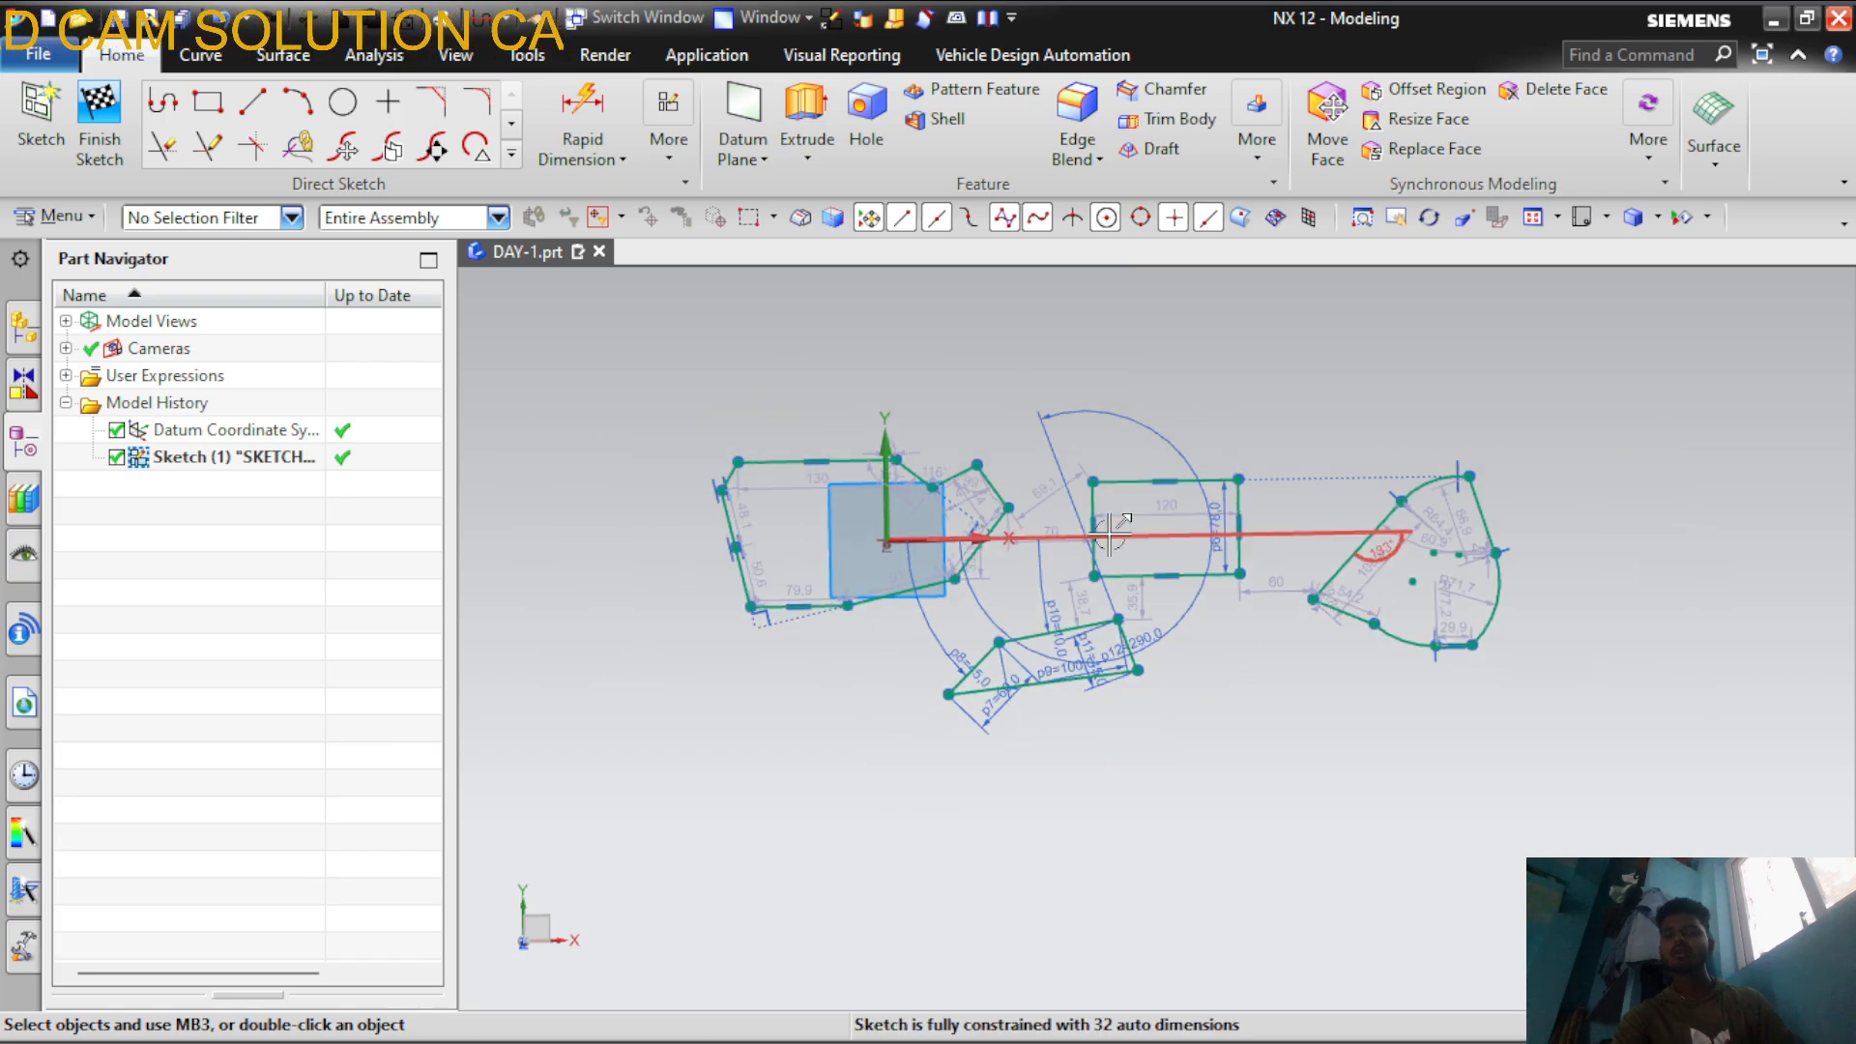
{"action": "scroll", "coordinate": [1007, 497], "scroll_direction": "up", "scroll_amount": 4}
{"action": "left_click", "coordinate": [111, 147]}
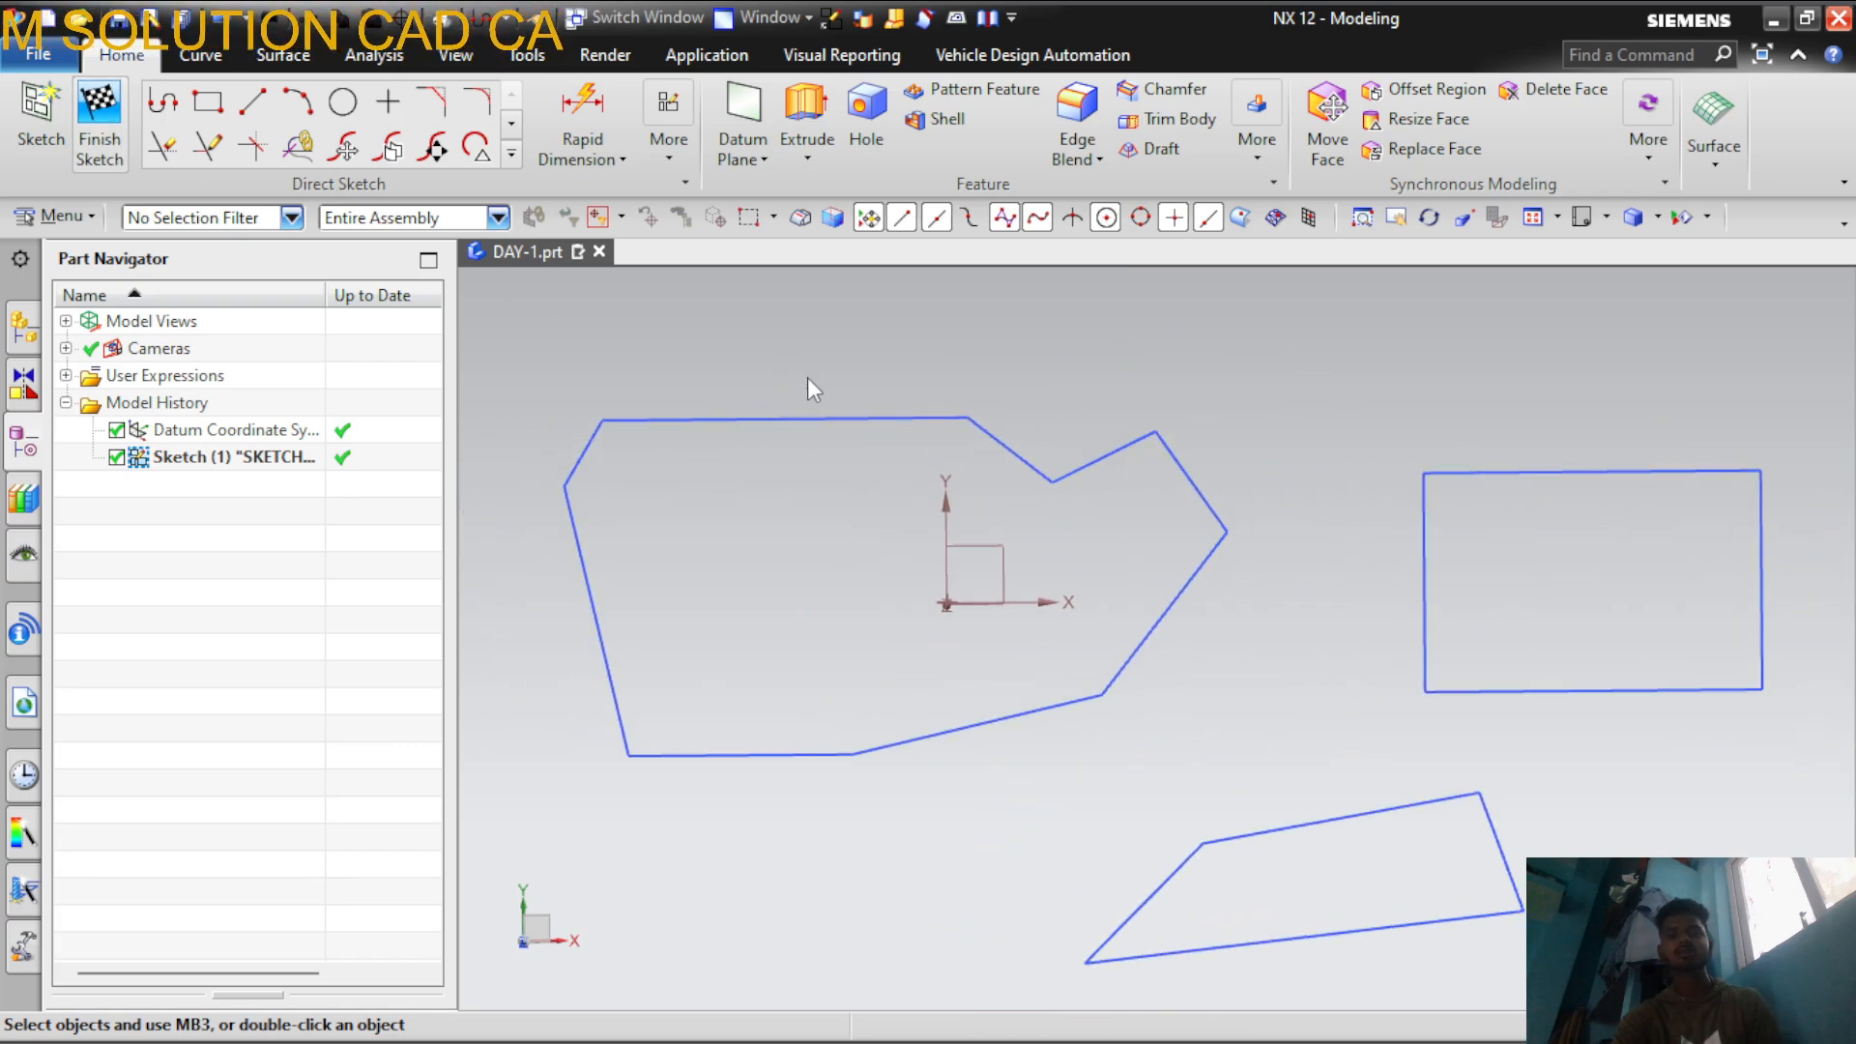
{"action": "scroll", "coordinate": [766, 567], "scroll_direction": "up", "scroll_amount": 2}
{"action": "scroll", "coordinate": [815, 526], "scroll_direction": "down", "scroll_amount": 4}
{"action": "scroll", "coordinate": [1118, 591], "scroll_direction": "up", "scroll_amount": 4}
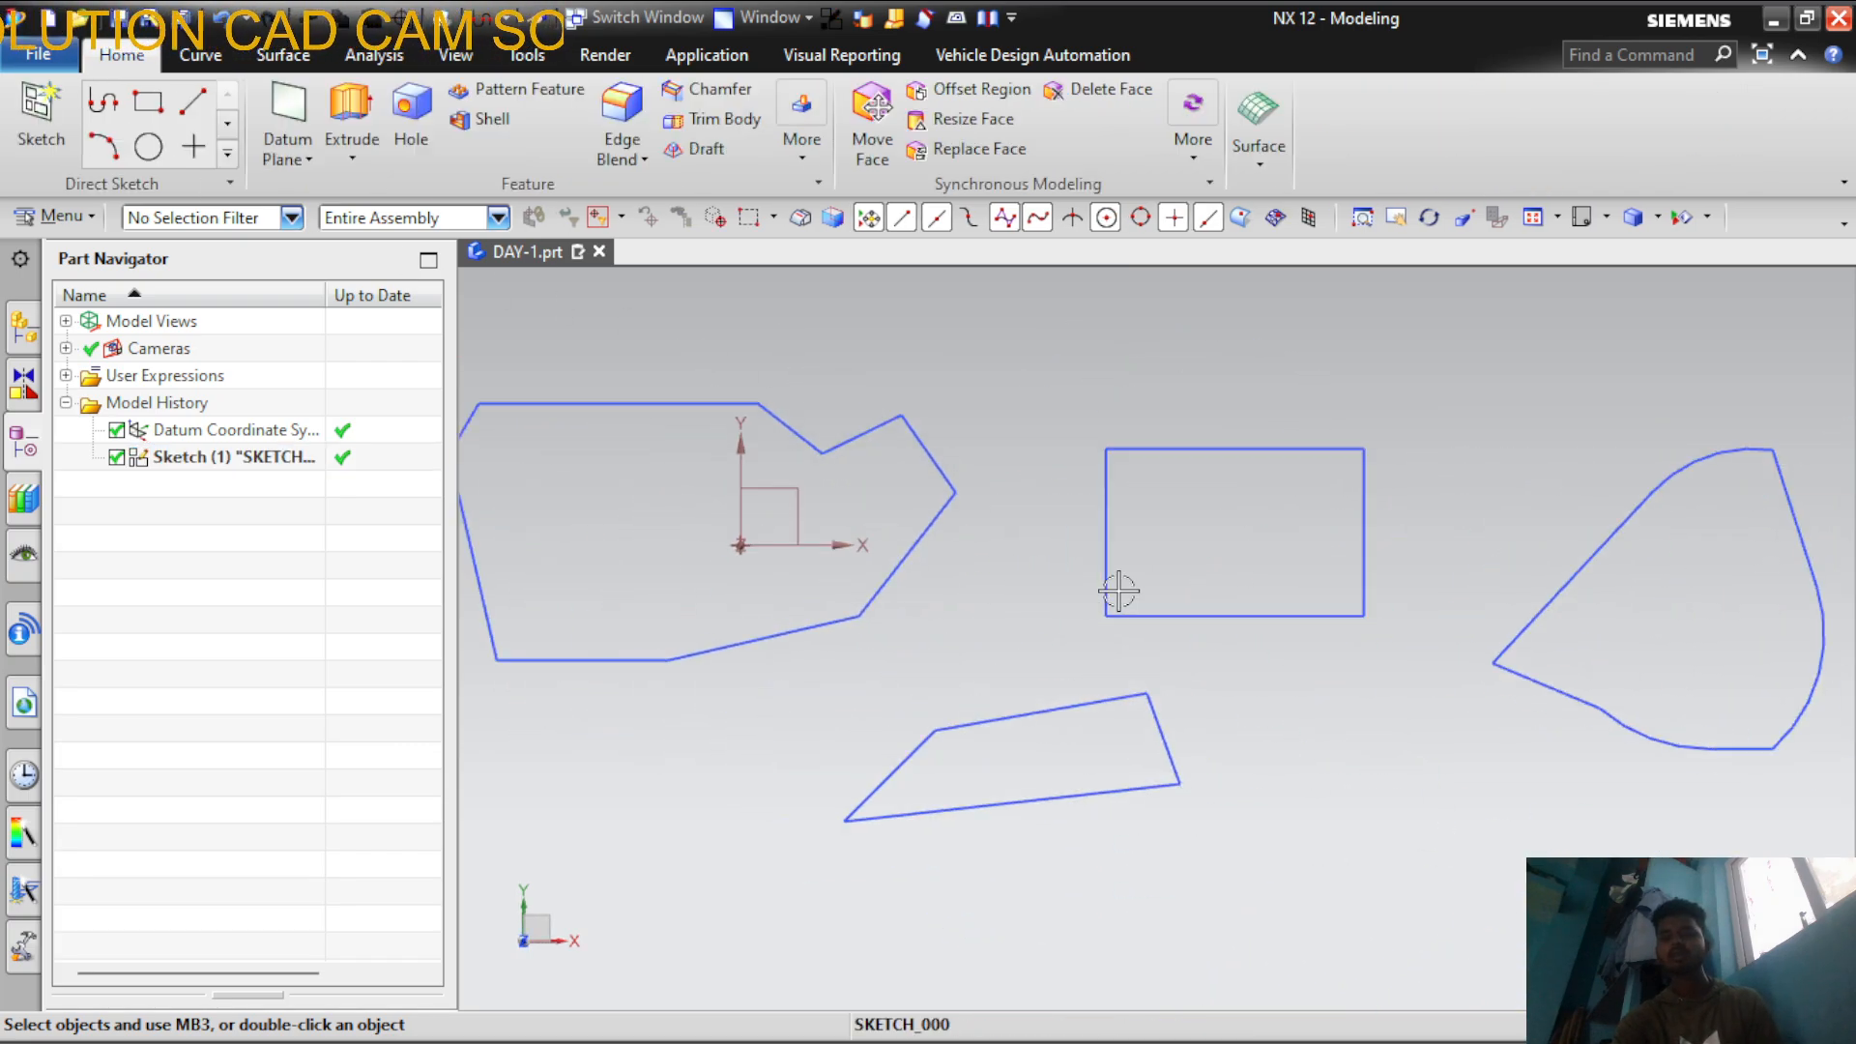
{"action": "scroll", "coordinate": [1118, 591], "scroll_direction": "down", "scroll_amount": 1}
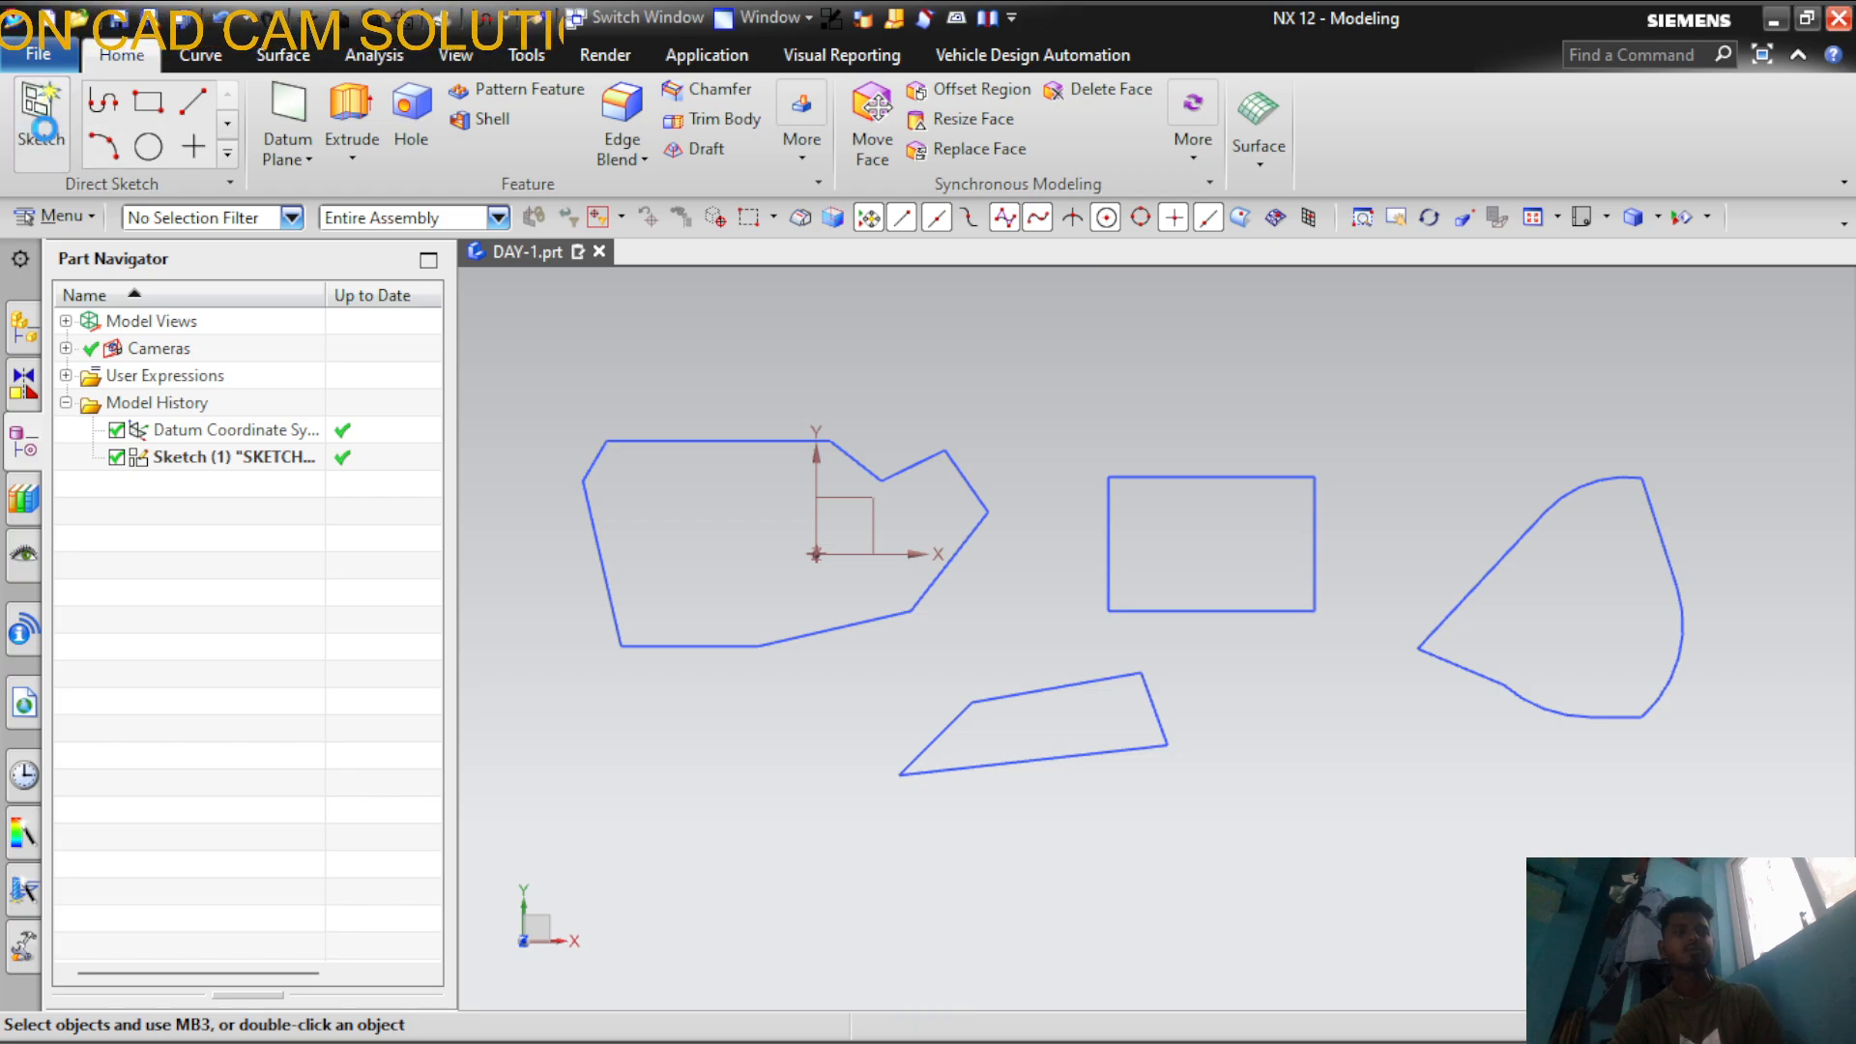
Start a second sketch on the XY plane and draw a By 2 Points rectangle about 280 by 180 mm, left of the existing profiles
{"action": "left_click", "coordinate": [41, 124]}
{"action": "left_click", "coordinate": [799, 567]}
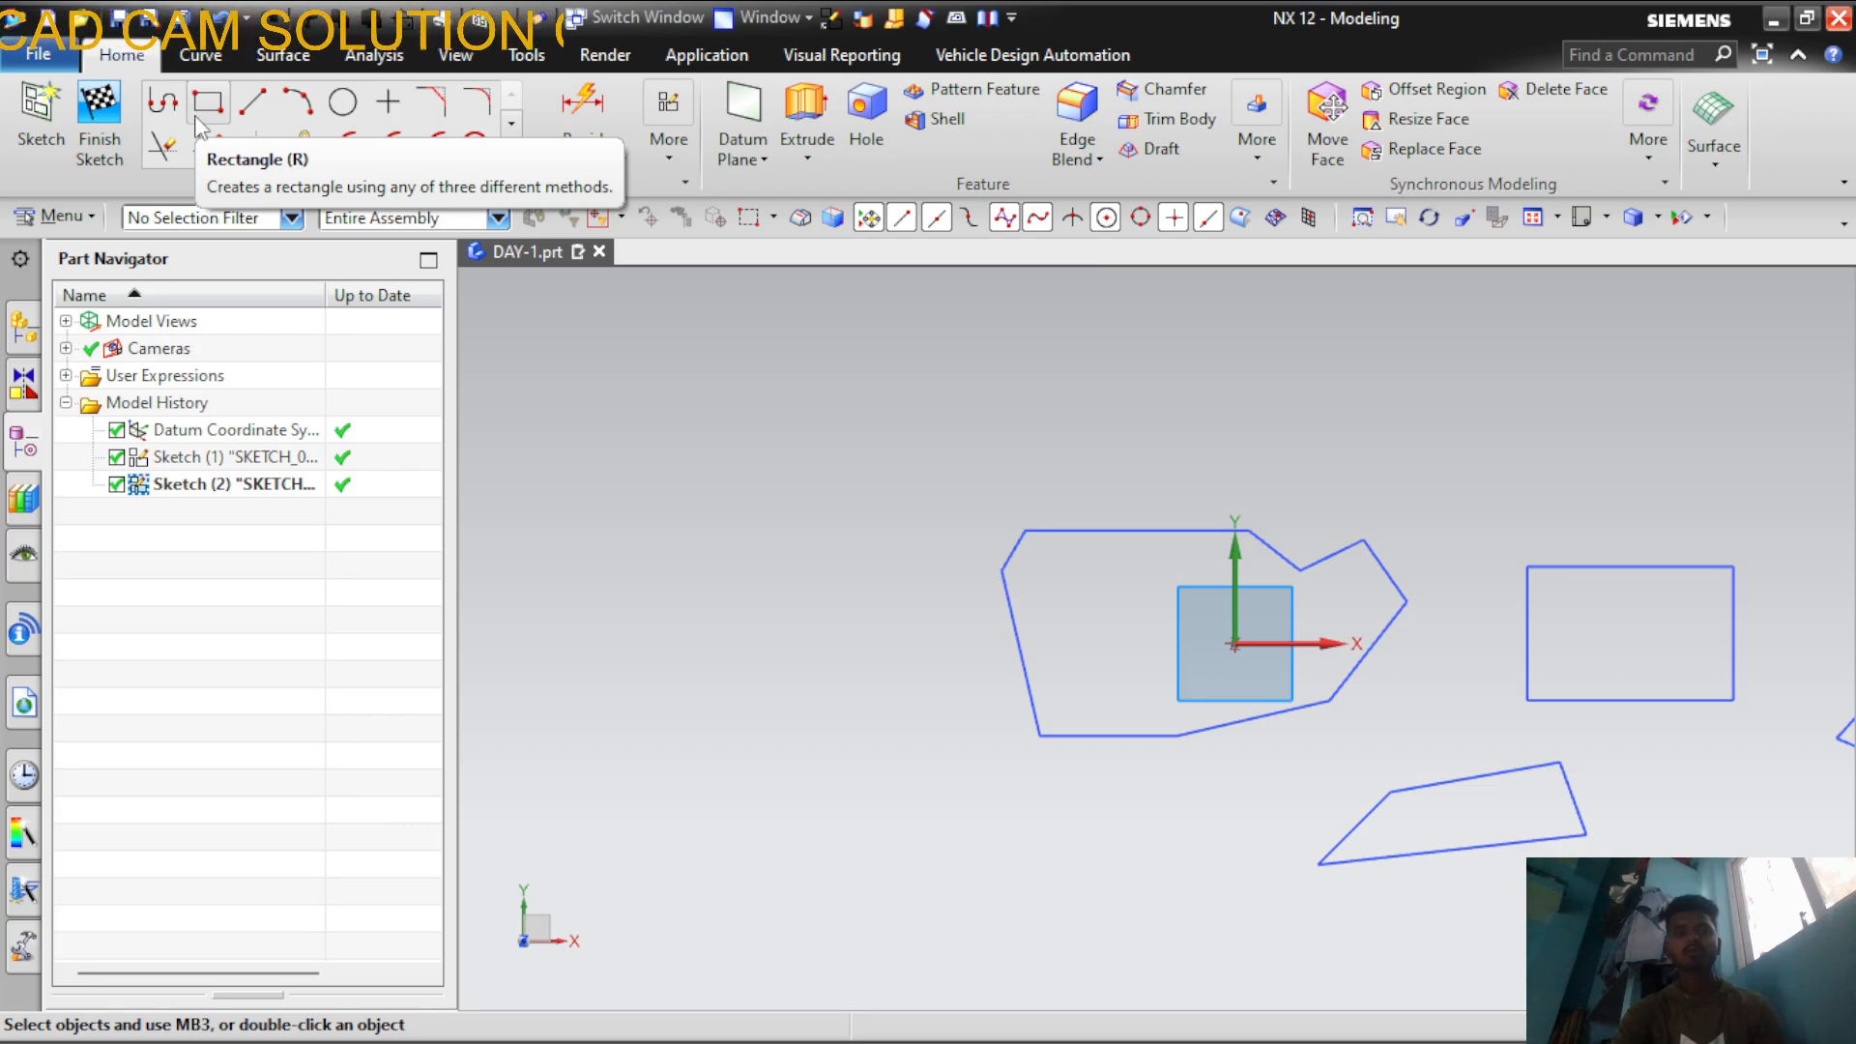
{"action": "left_click", "coordinate": [201, 115]}
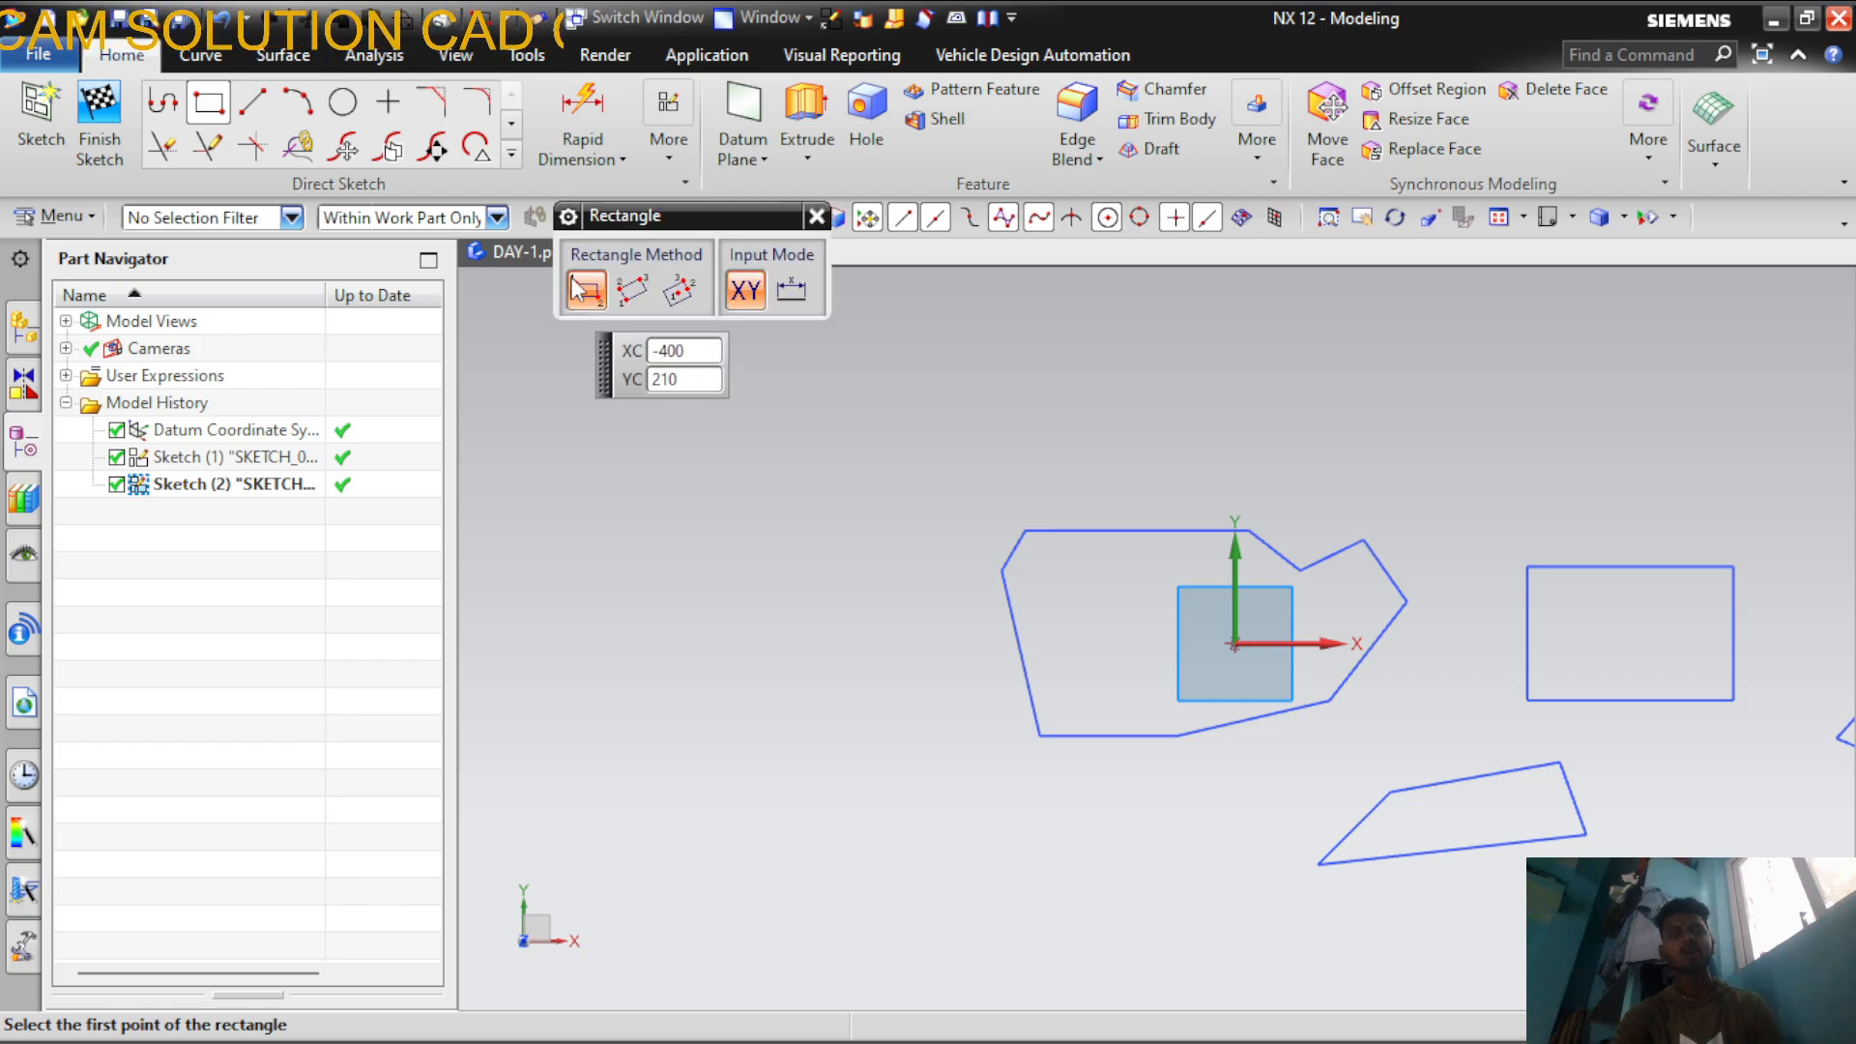
{"action": "left_click_drag", "start_coordinate": [676, 220], "coordinate": [586, 258]}
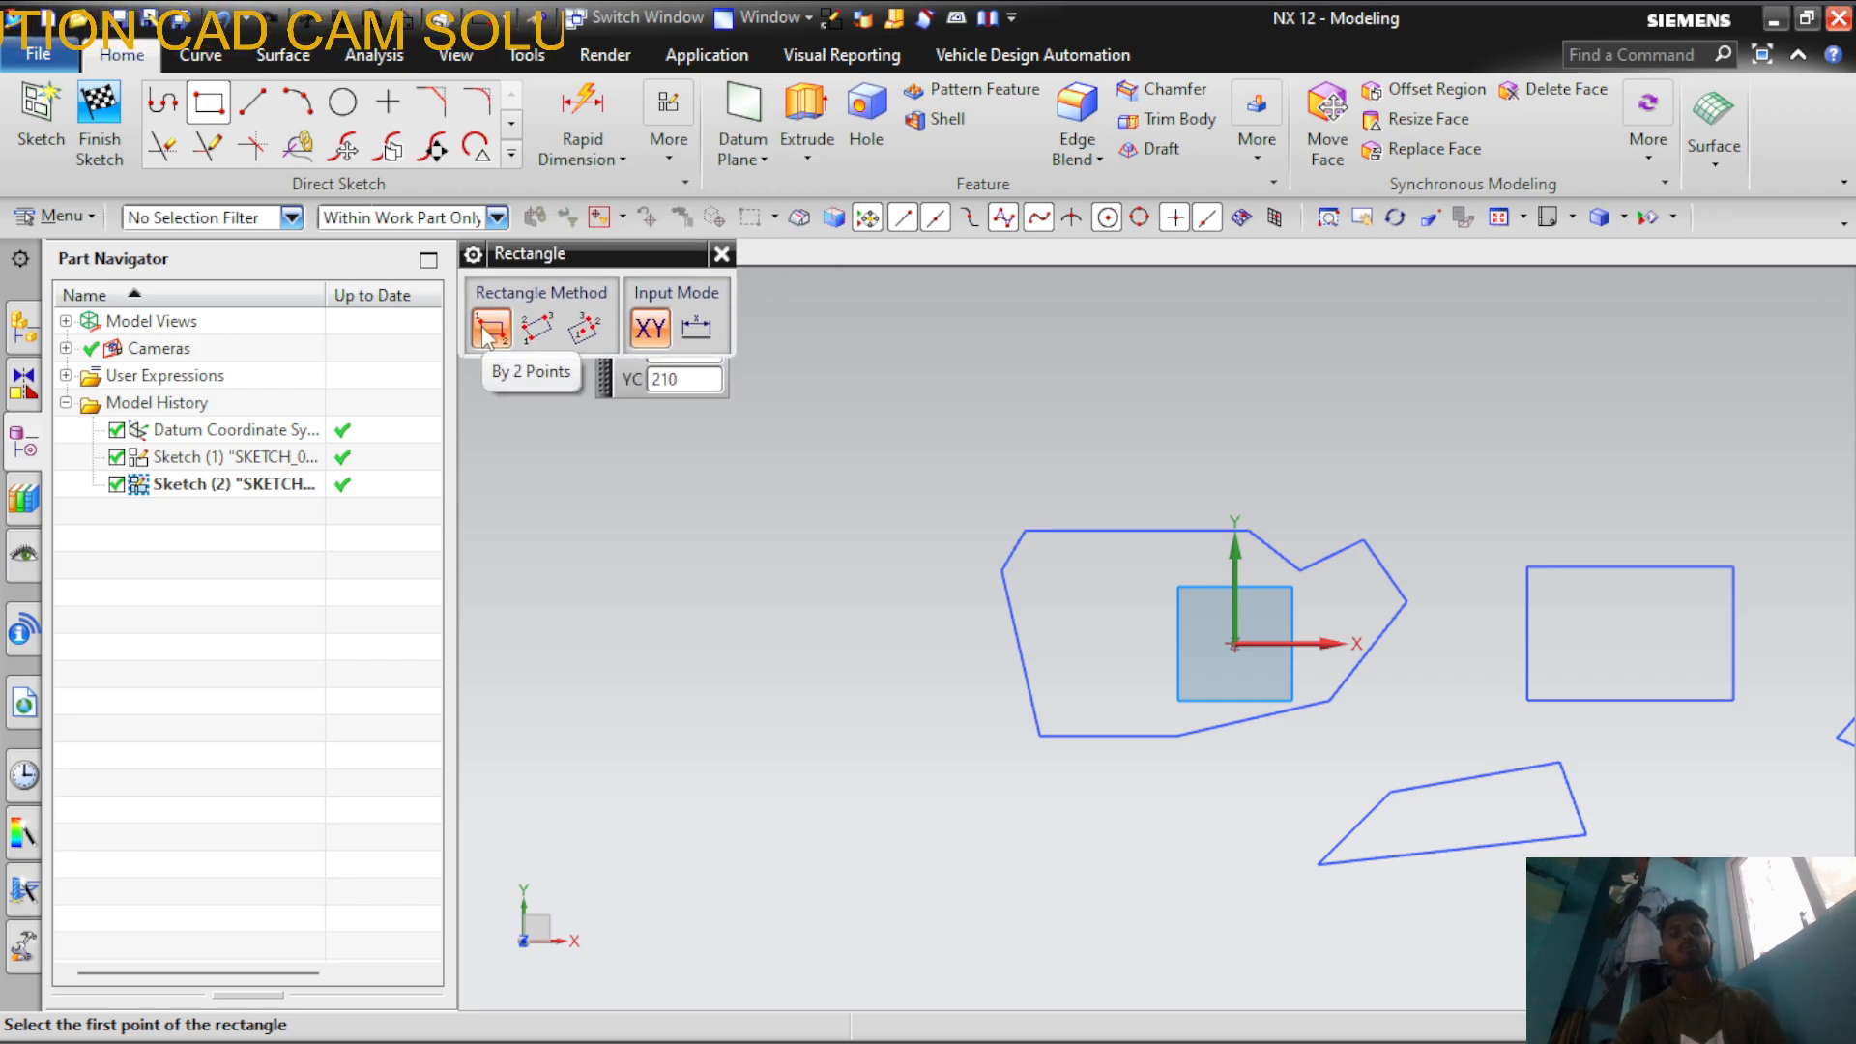
{"action": "scroll", "coordinate": [1524, 505], "scroll_direction": "down", "scroll_amount": 2}
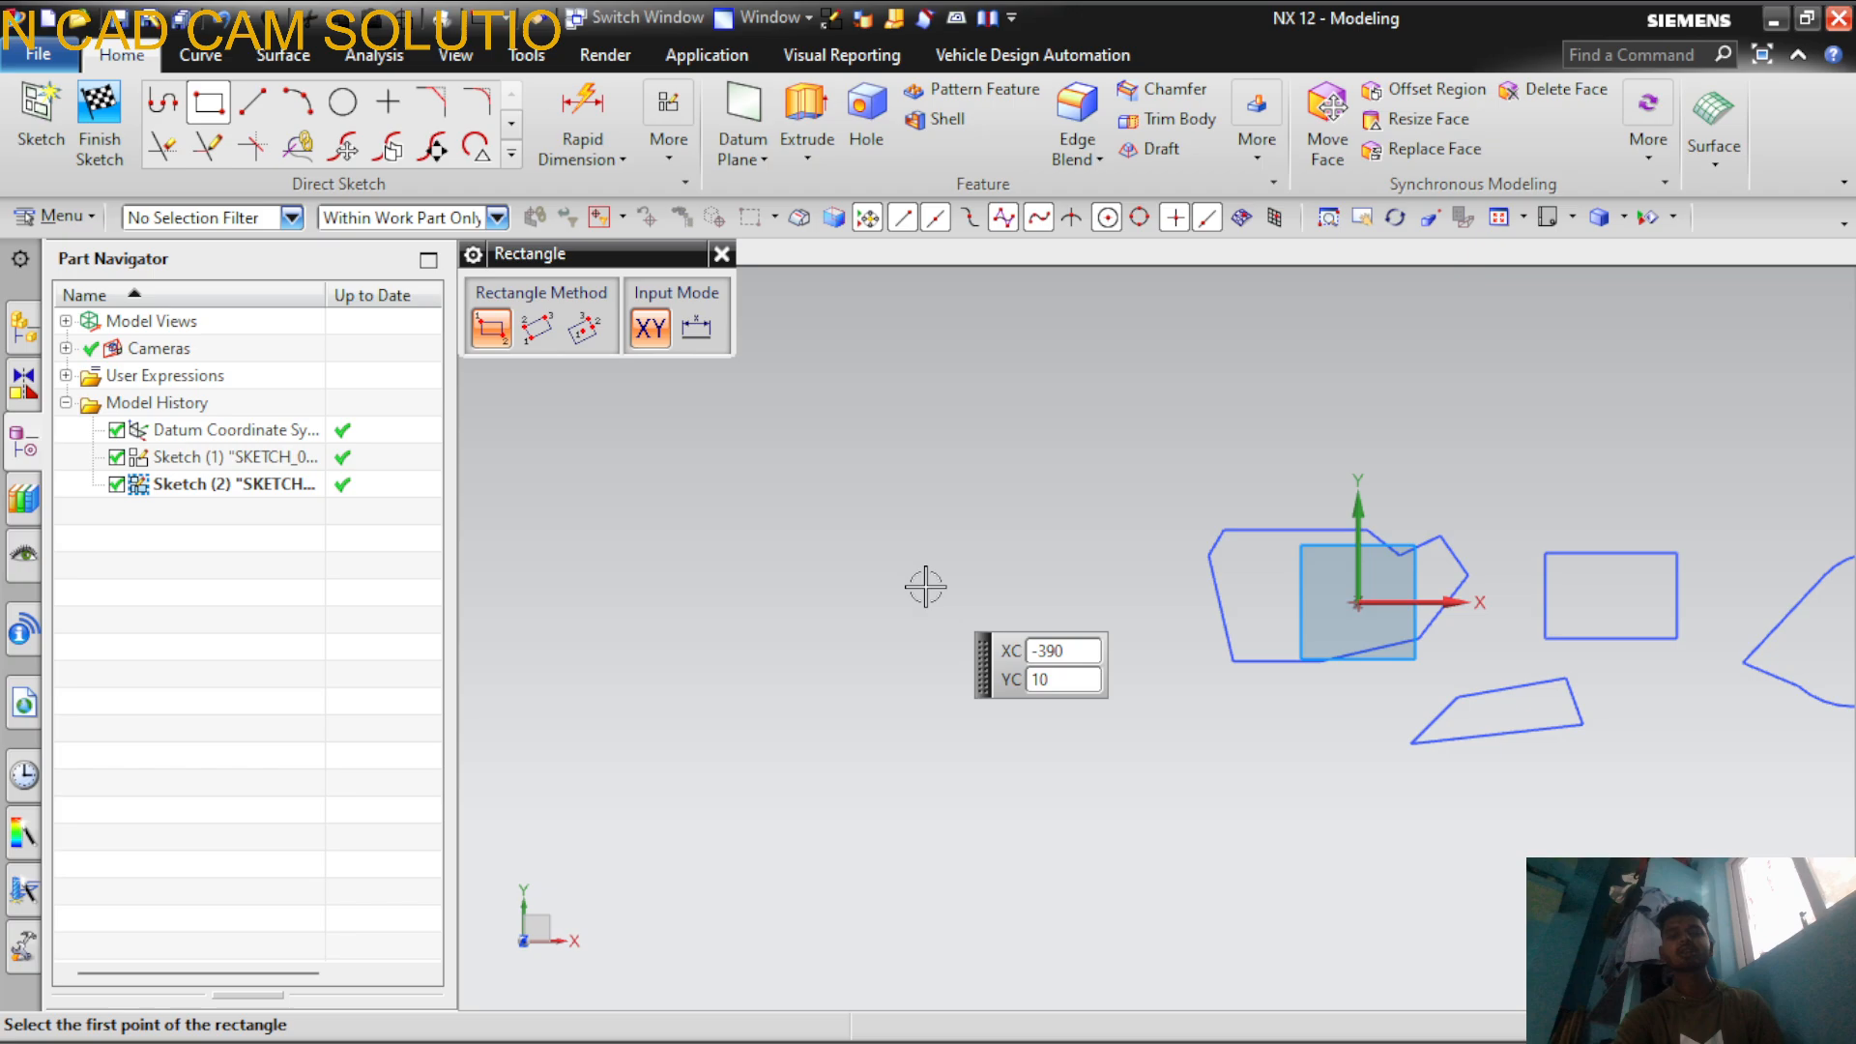
{"action": "left_click", "coordinate": [786, 503]}
{"action": "left_click", "coordinate": [1094, 700]}
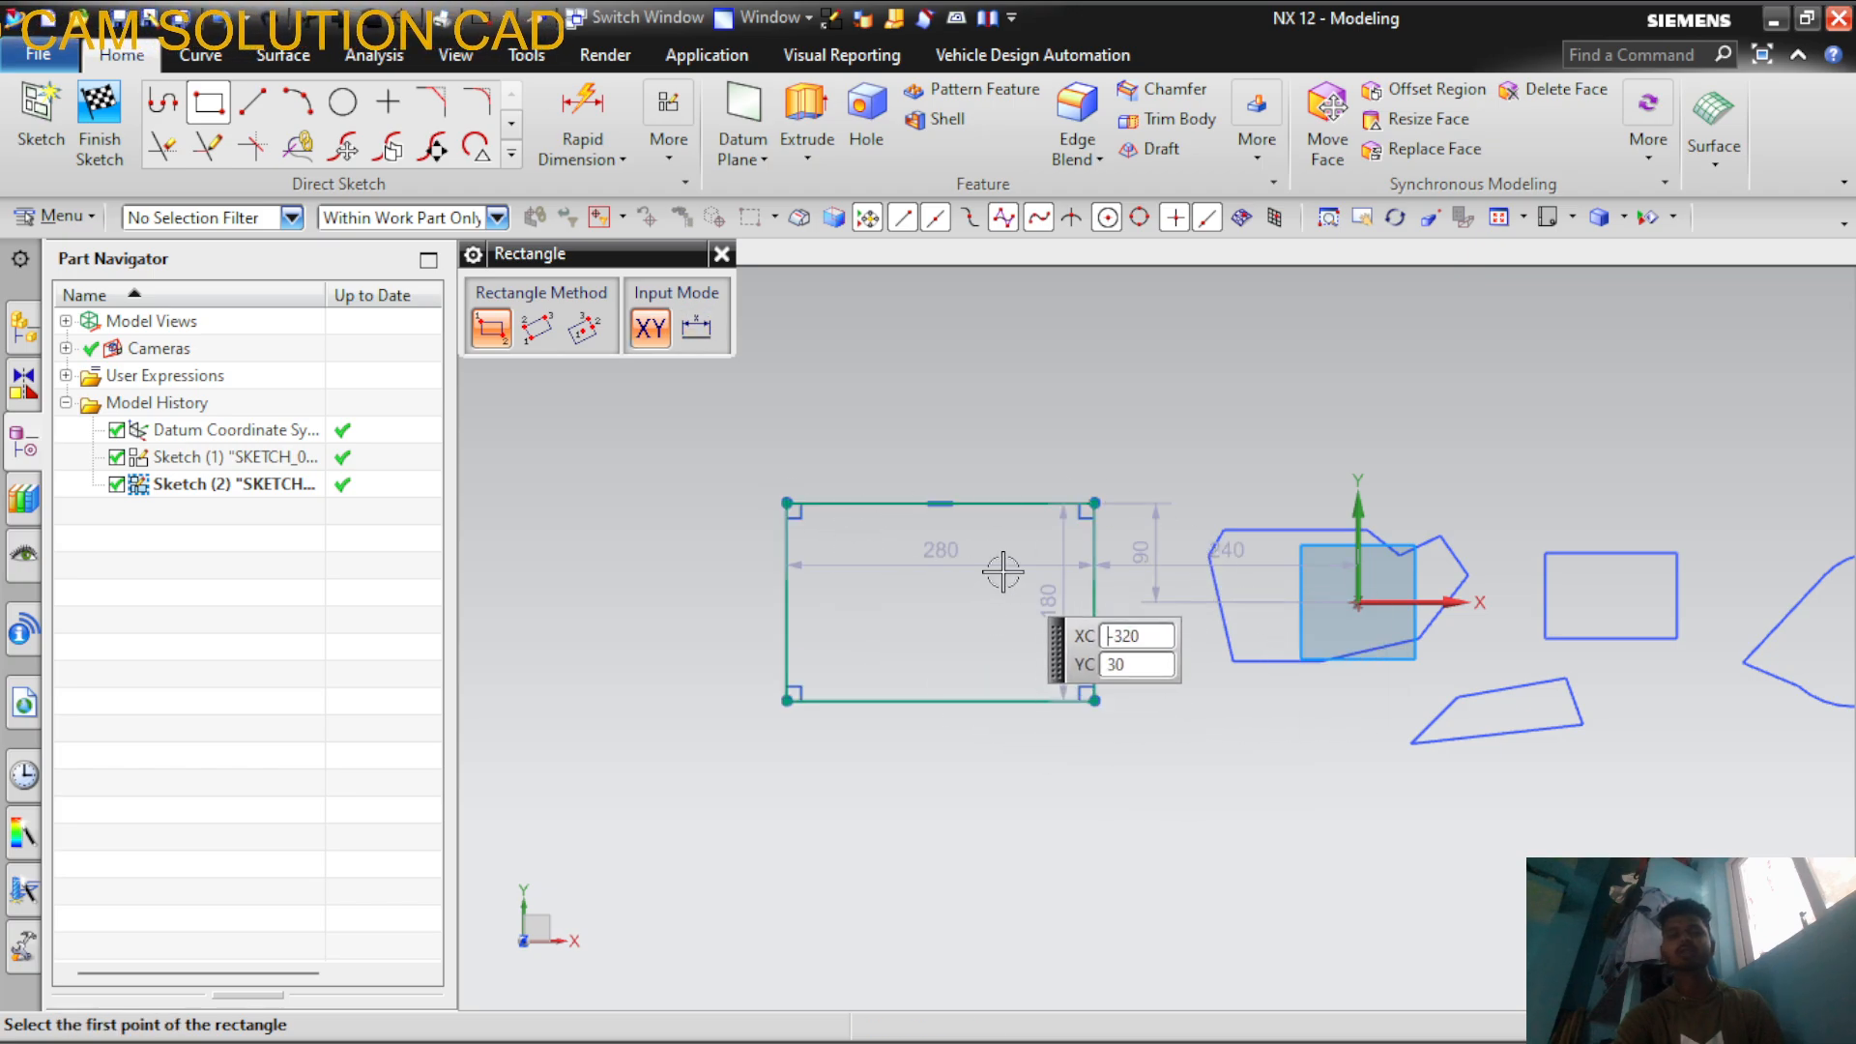
Draw a By 3 Points rectangle about 260 by 137.7 mm, tilted about 19°, below and left of the first rectangle
{"action": "middle_click_drag", "start_coordinate": [1388, 460], "coordinate": [1578, 379], "text": "shift"}
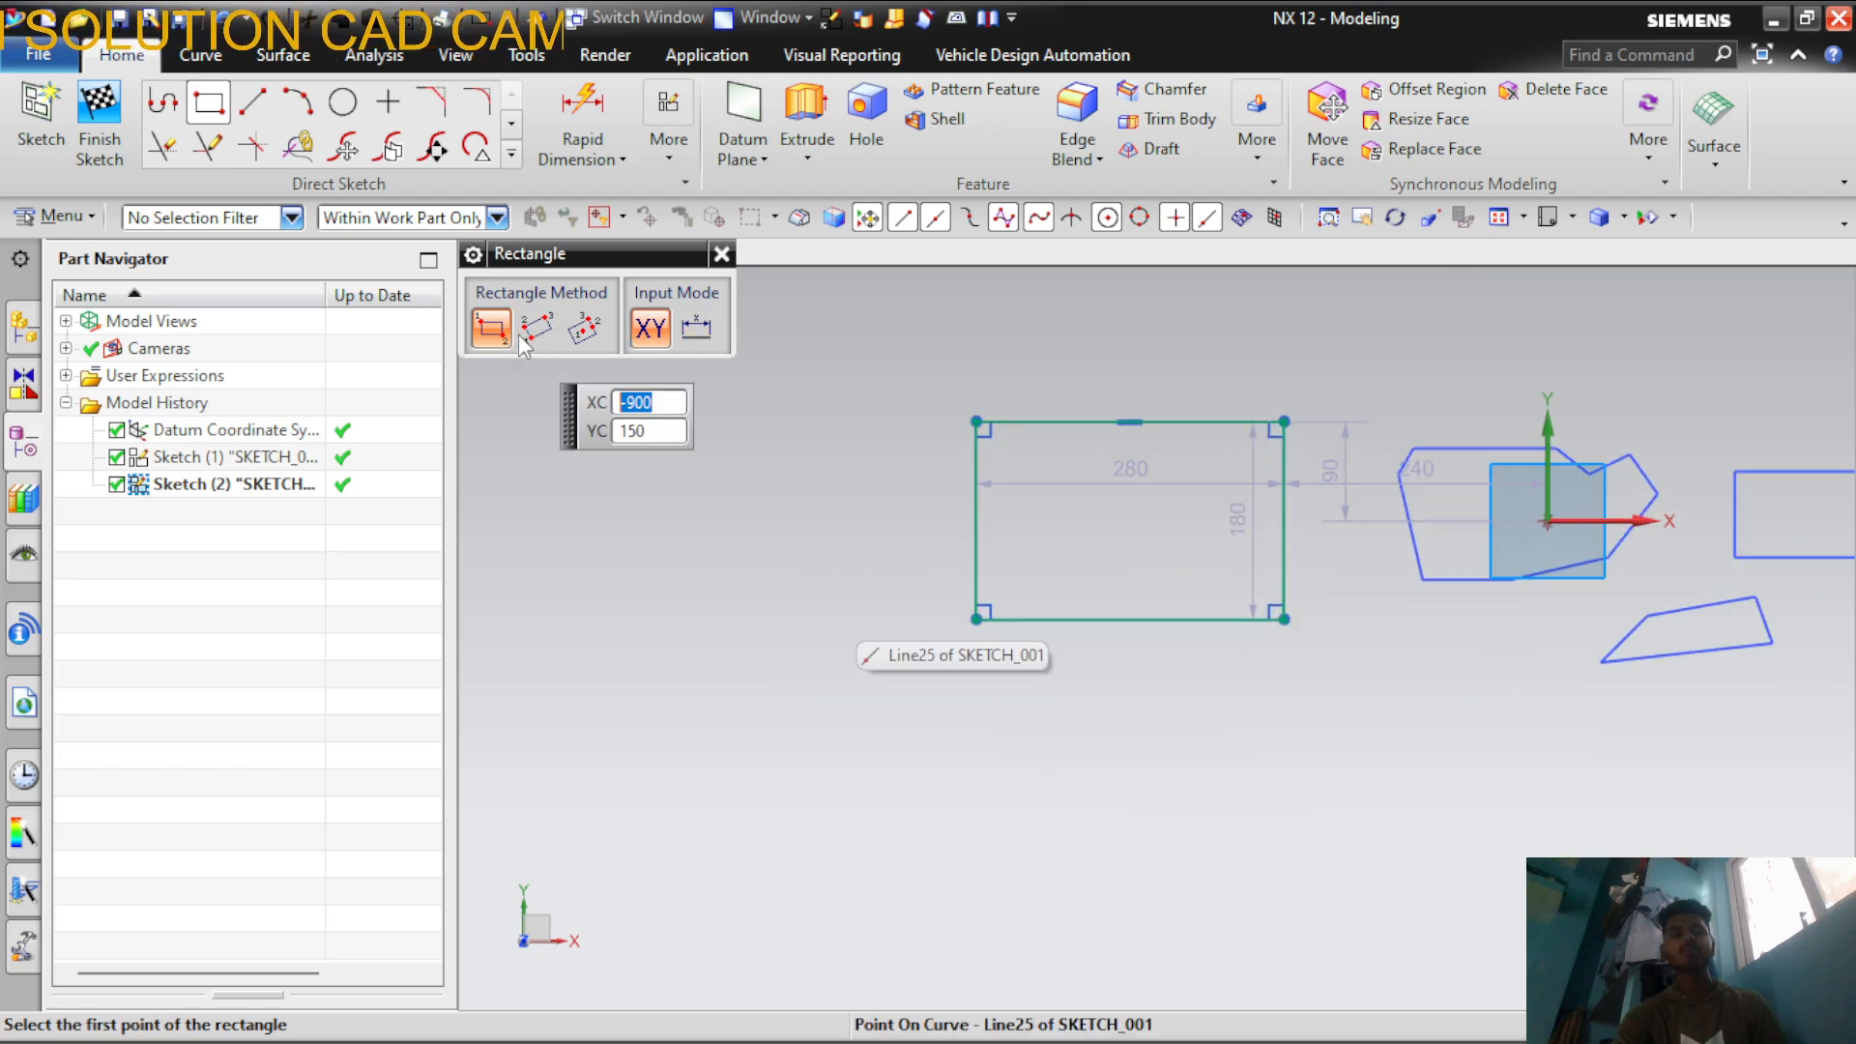
{"action": "left_click", "coordinate": [545, 750]}
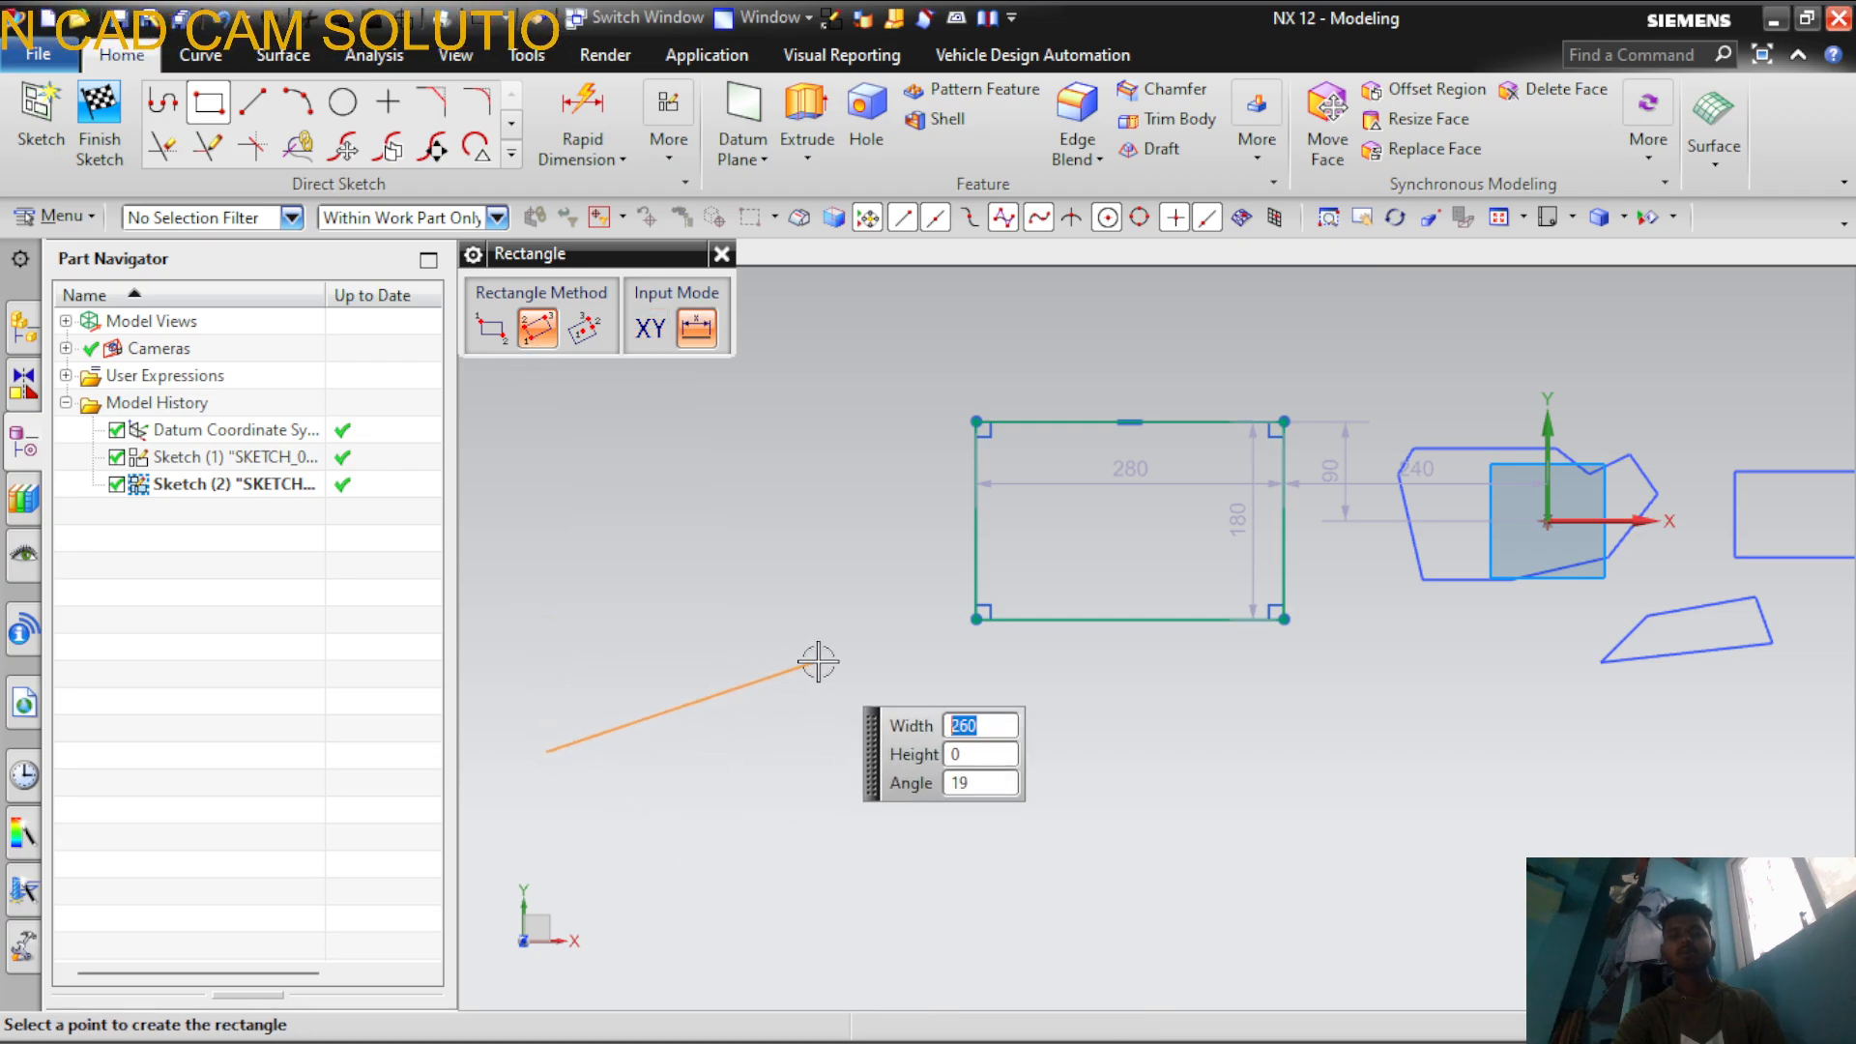
{"action": "left_click", "coordinate": [817, 662]}
{"action": "left_click", "coordinate": [911, 779]}
{"action": "scroll", "coordinate": [862, 532], "scroll_direction": "down", "scroll_amount": 2}
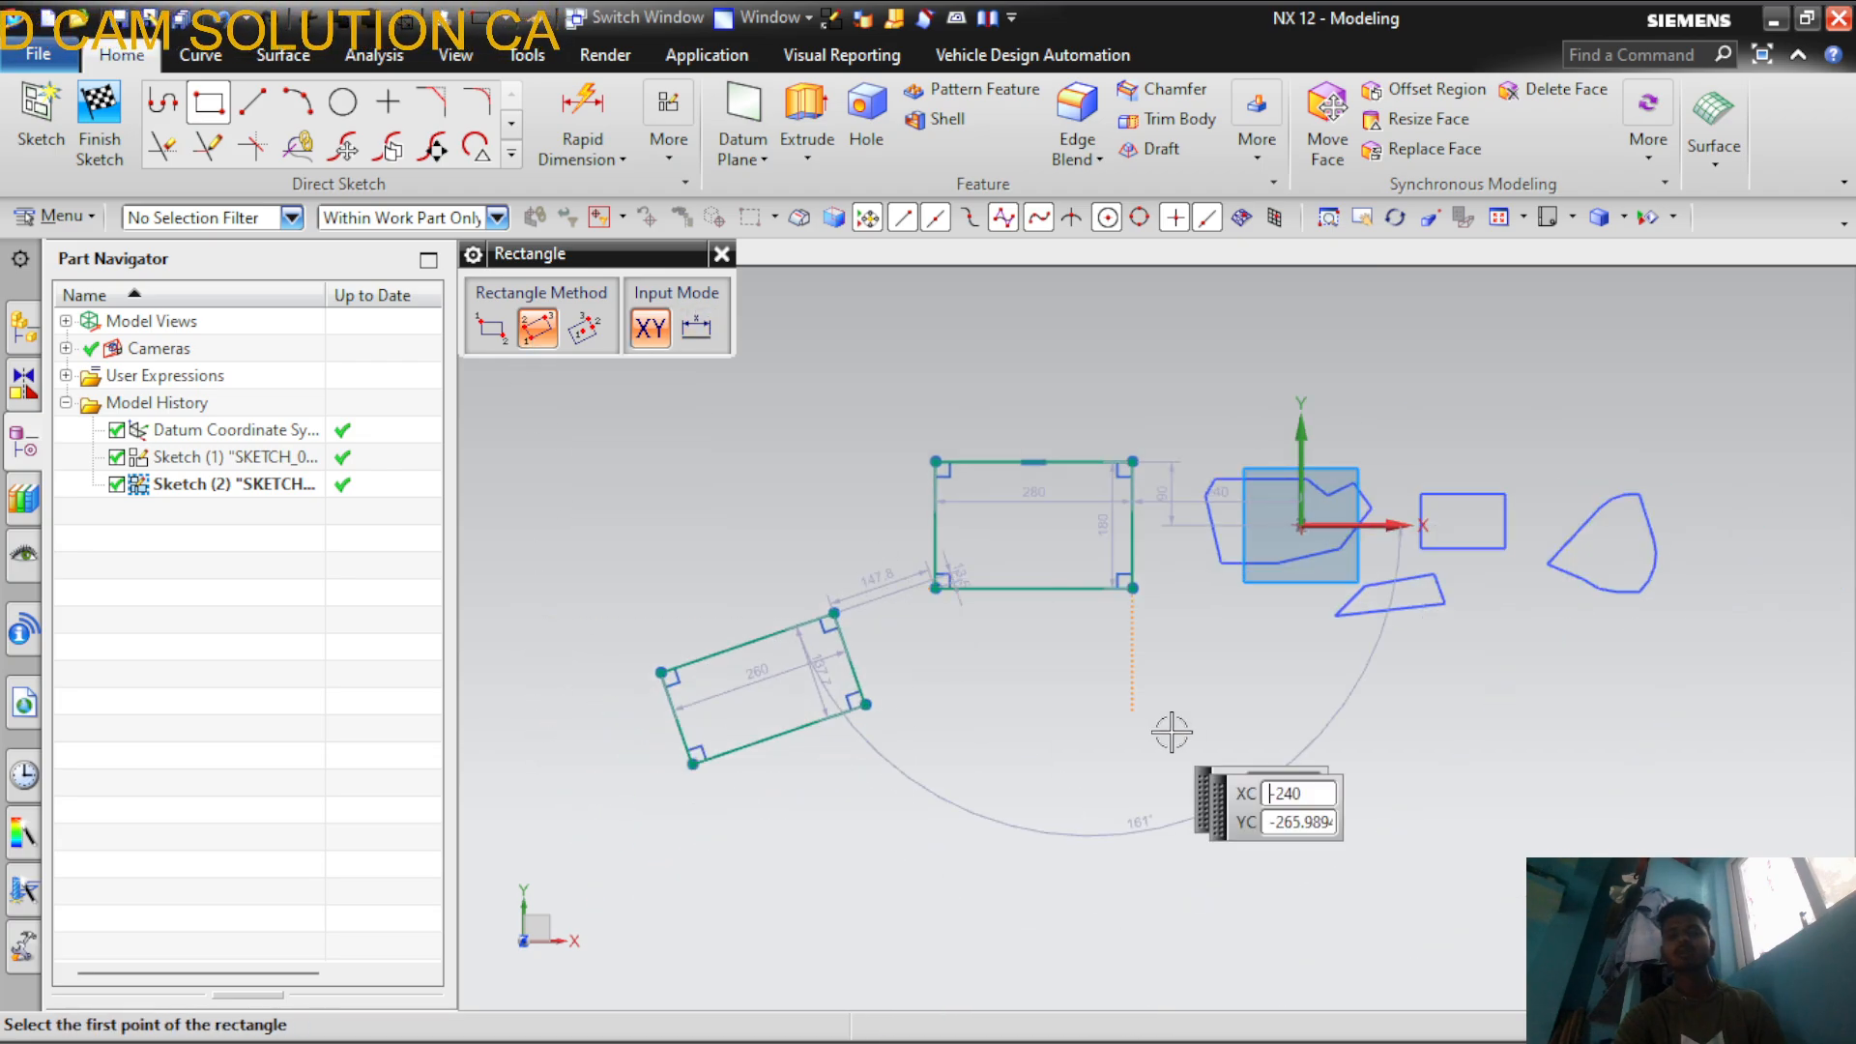
Draw another By 3 Points rectangle about 200 by 152.1 mm, tilted about 67°, below and right of the 280 mm rectangle
{"action": "scroll", "coordinate": [1172, 731], "scroll_direction": "up", "scroll_amount": 2}
{"action": "left_click", "coordinate": [1077, 805]}
{"action": "left_click", "coordinate": [1163, 604]}
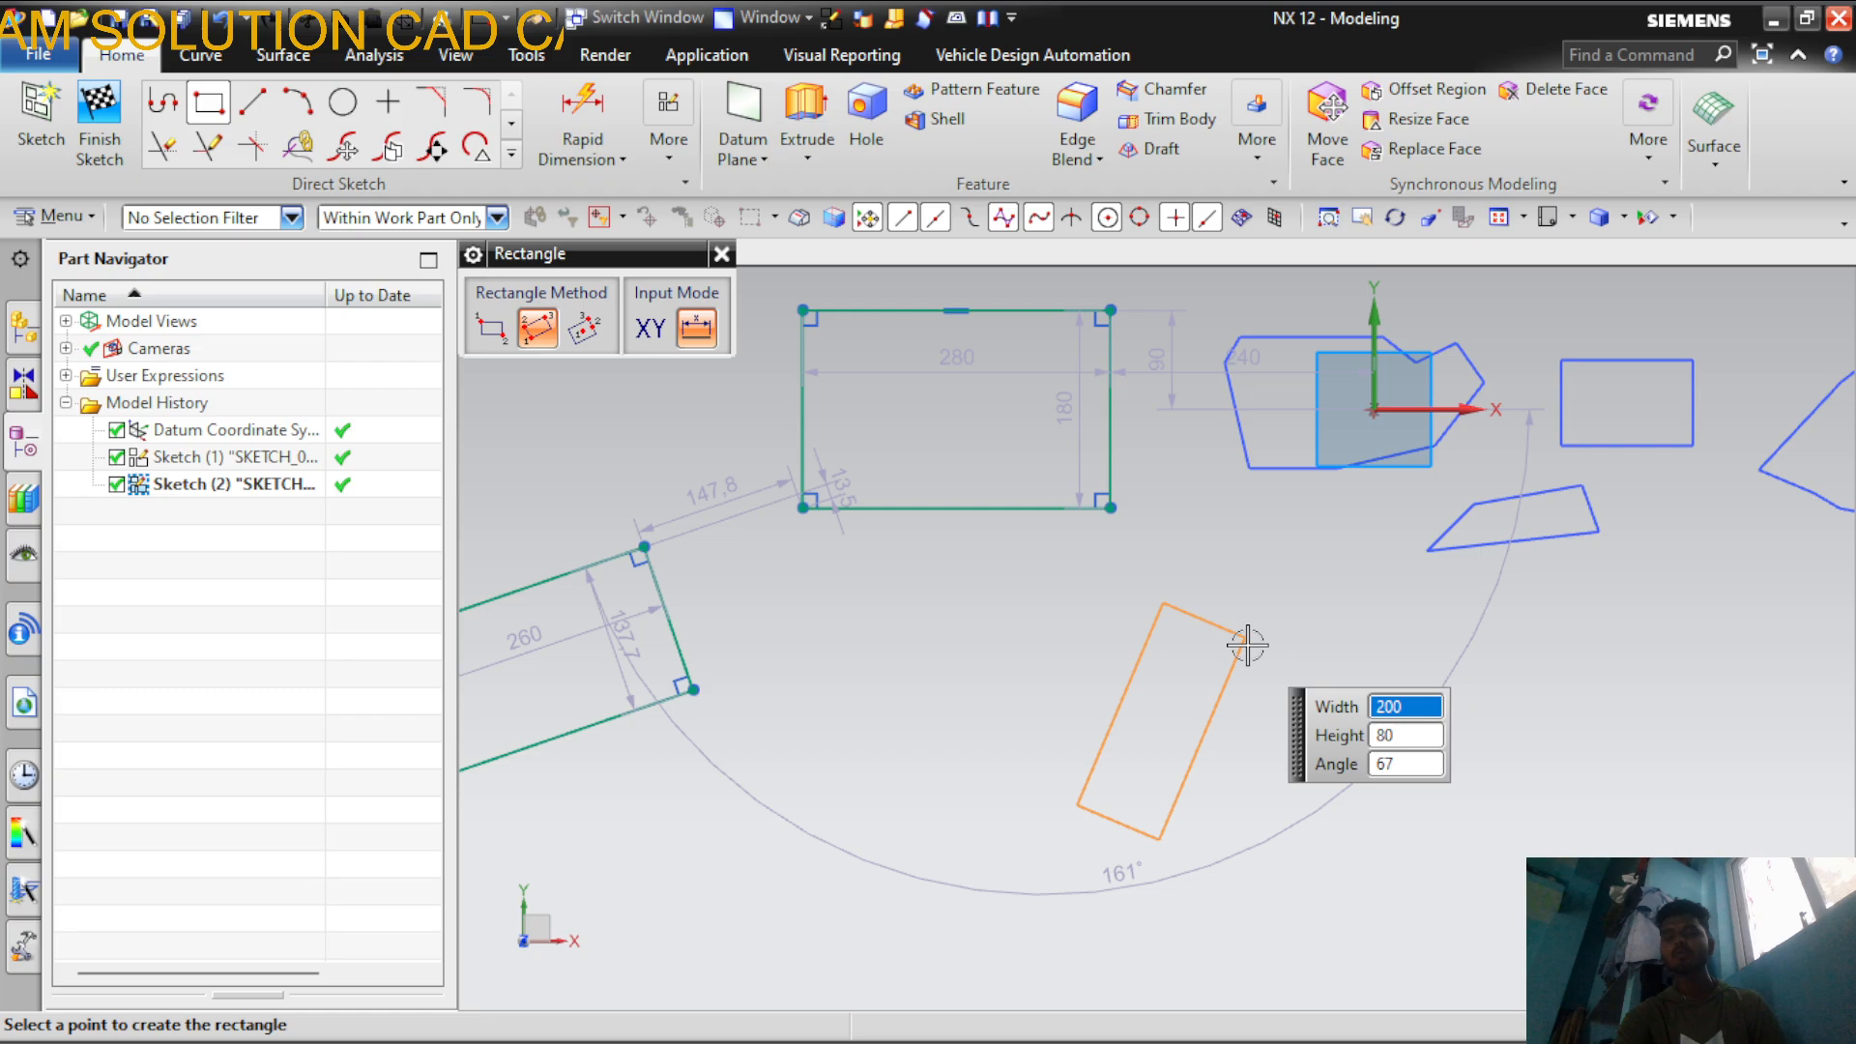
{"action": "left_click", "coordinate": [1314, 675]}
{"action": "scroll", "coordinate": [1118, 712], "scroll_direction": "up", "scroll_amount": 3}
{"action": "scroll", "coordinate": [1092, 715], "scroll_direction": "down", "scroll_amount": 4}
{"action": "scroll", "coordinate": [993, 656], "scroll_direction": "up", "scroll_amount": 1}
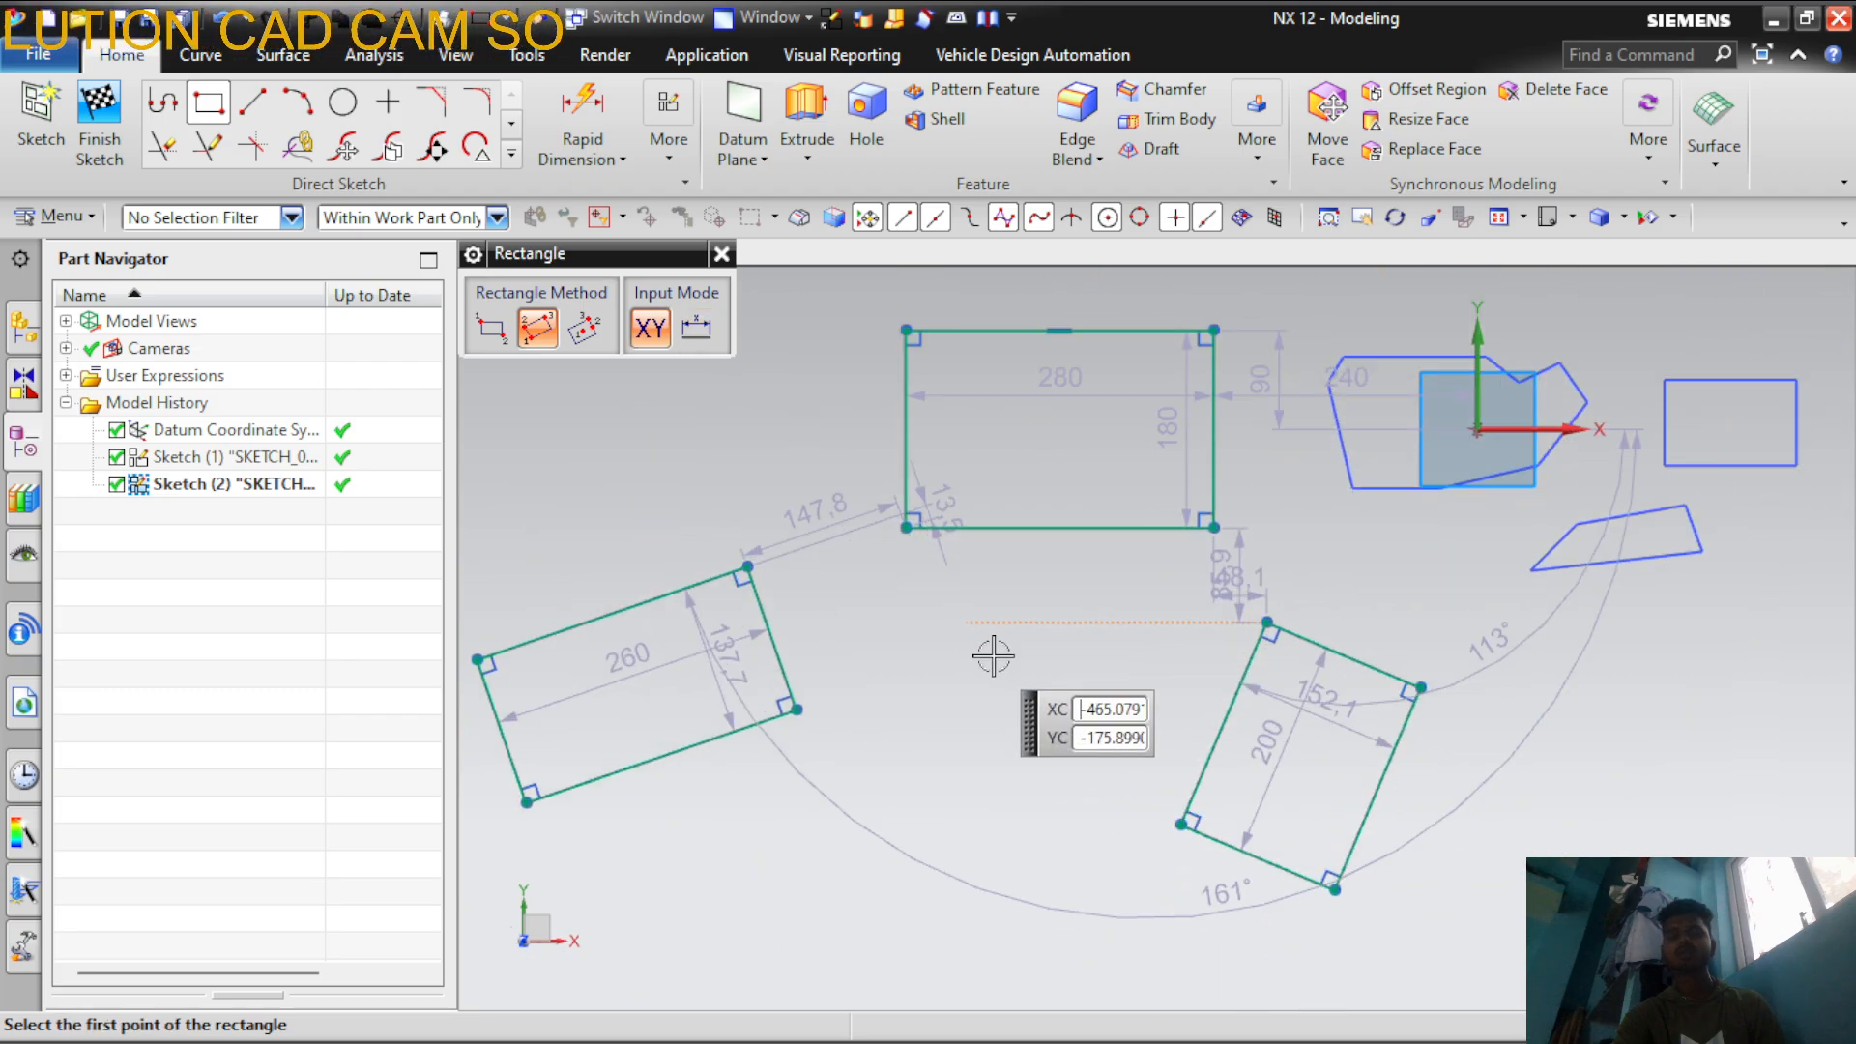
Draw a From Center rectangle about 249 by 189.5 mm, centred on the upper-left corner of the 280 mm rectangle
{"action": "scroll", "coordinate": [992, 657], "scroll_direction": "down", "scroll_amount": 2}
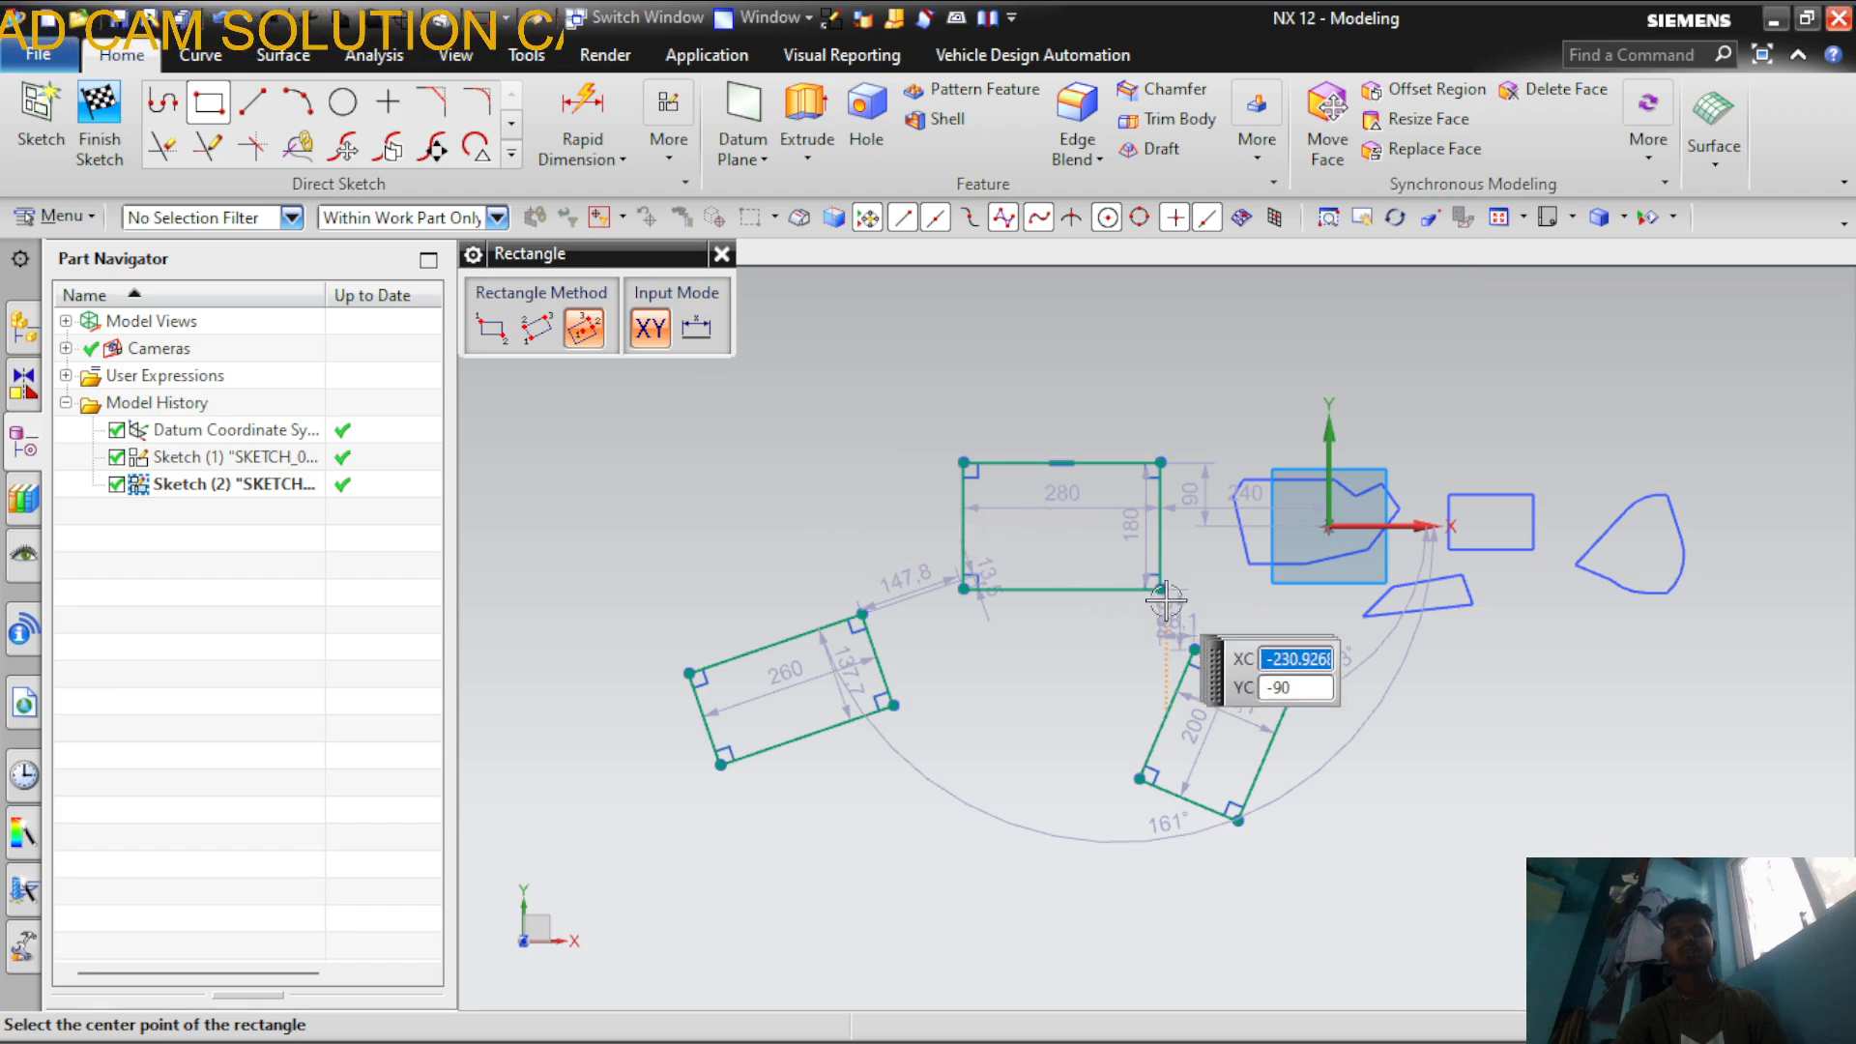
{"action": "scroll", "coordinate": [1111, 541], "scroll_direction": "up", "scroll_amount": 2}
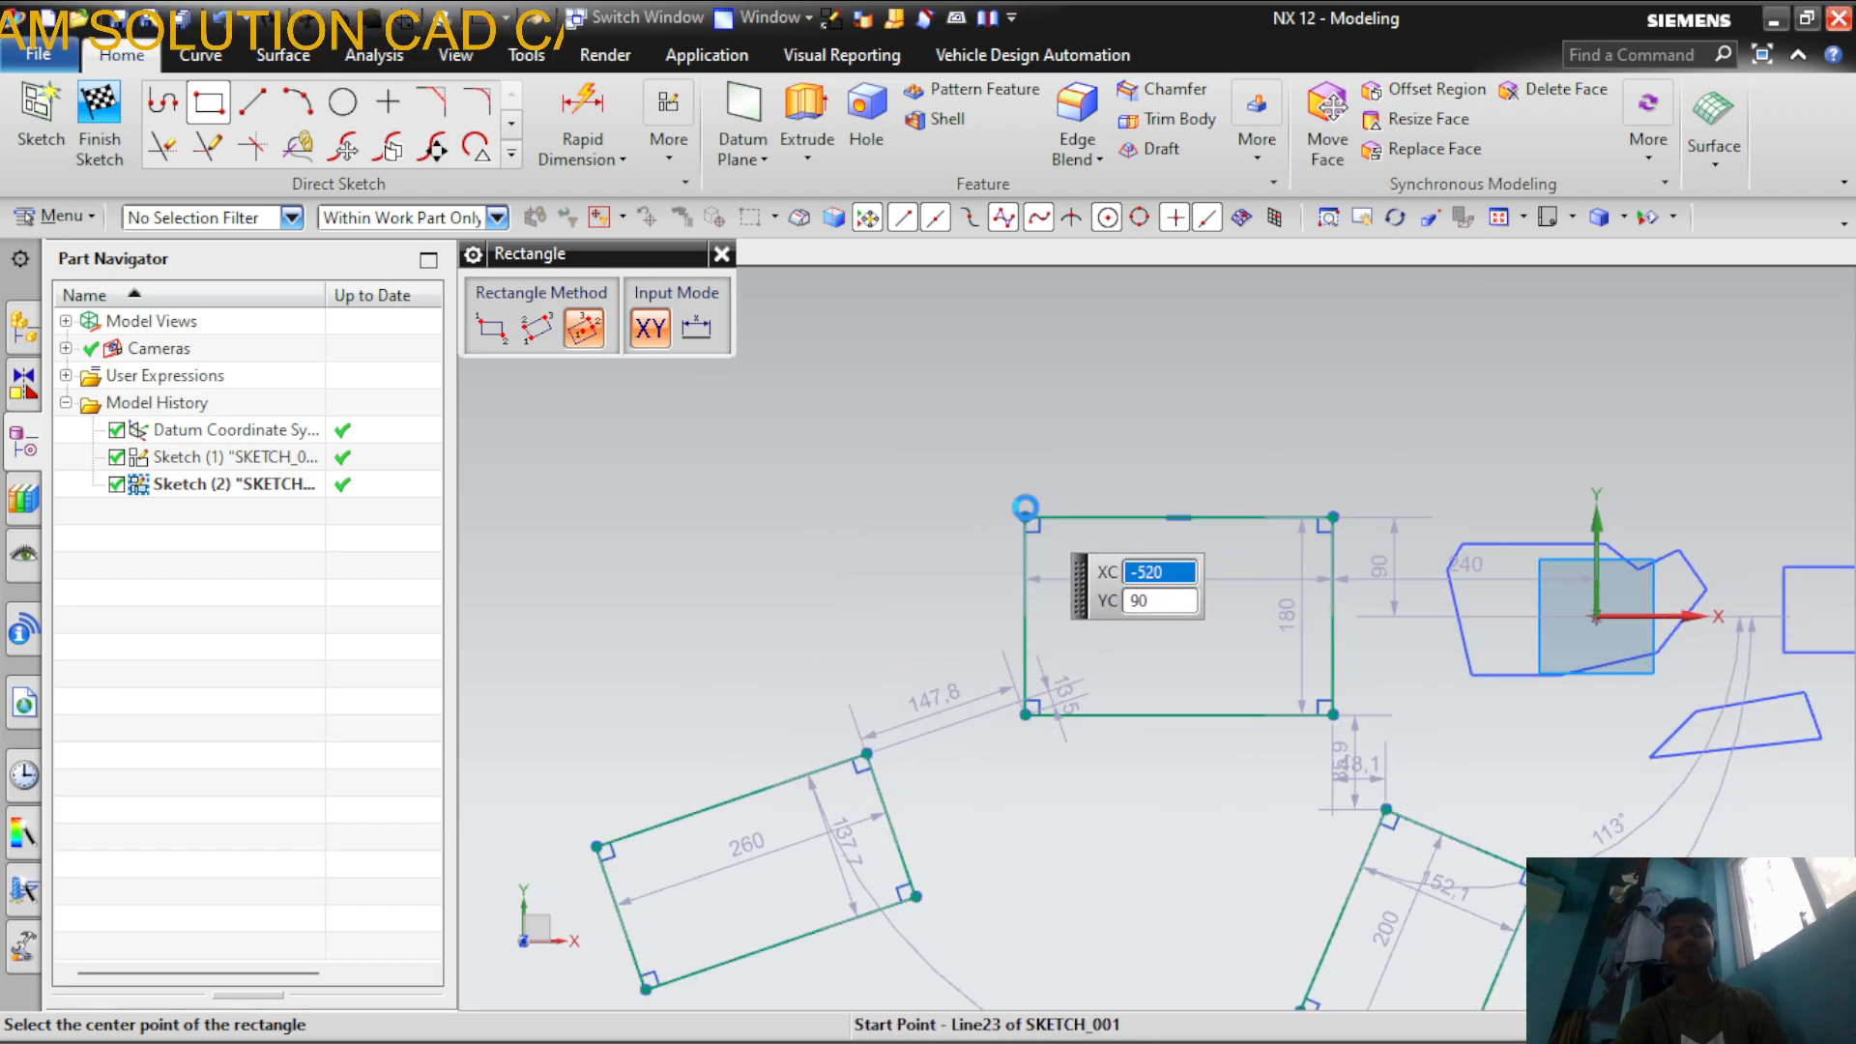
{"action": "left_click", "coordinate": [1026, 508]}
{"action": "left_click", "coordinate": [1161, 519]}
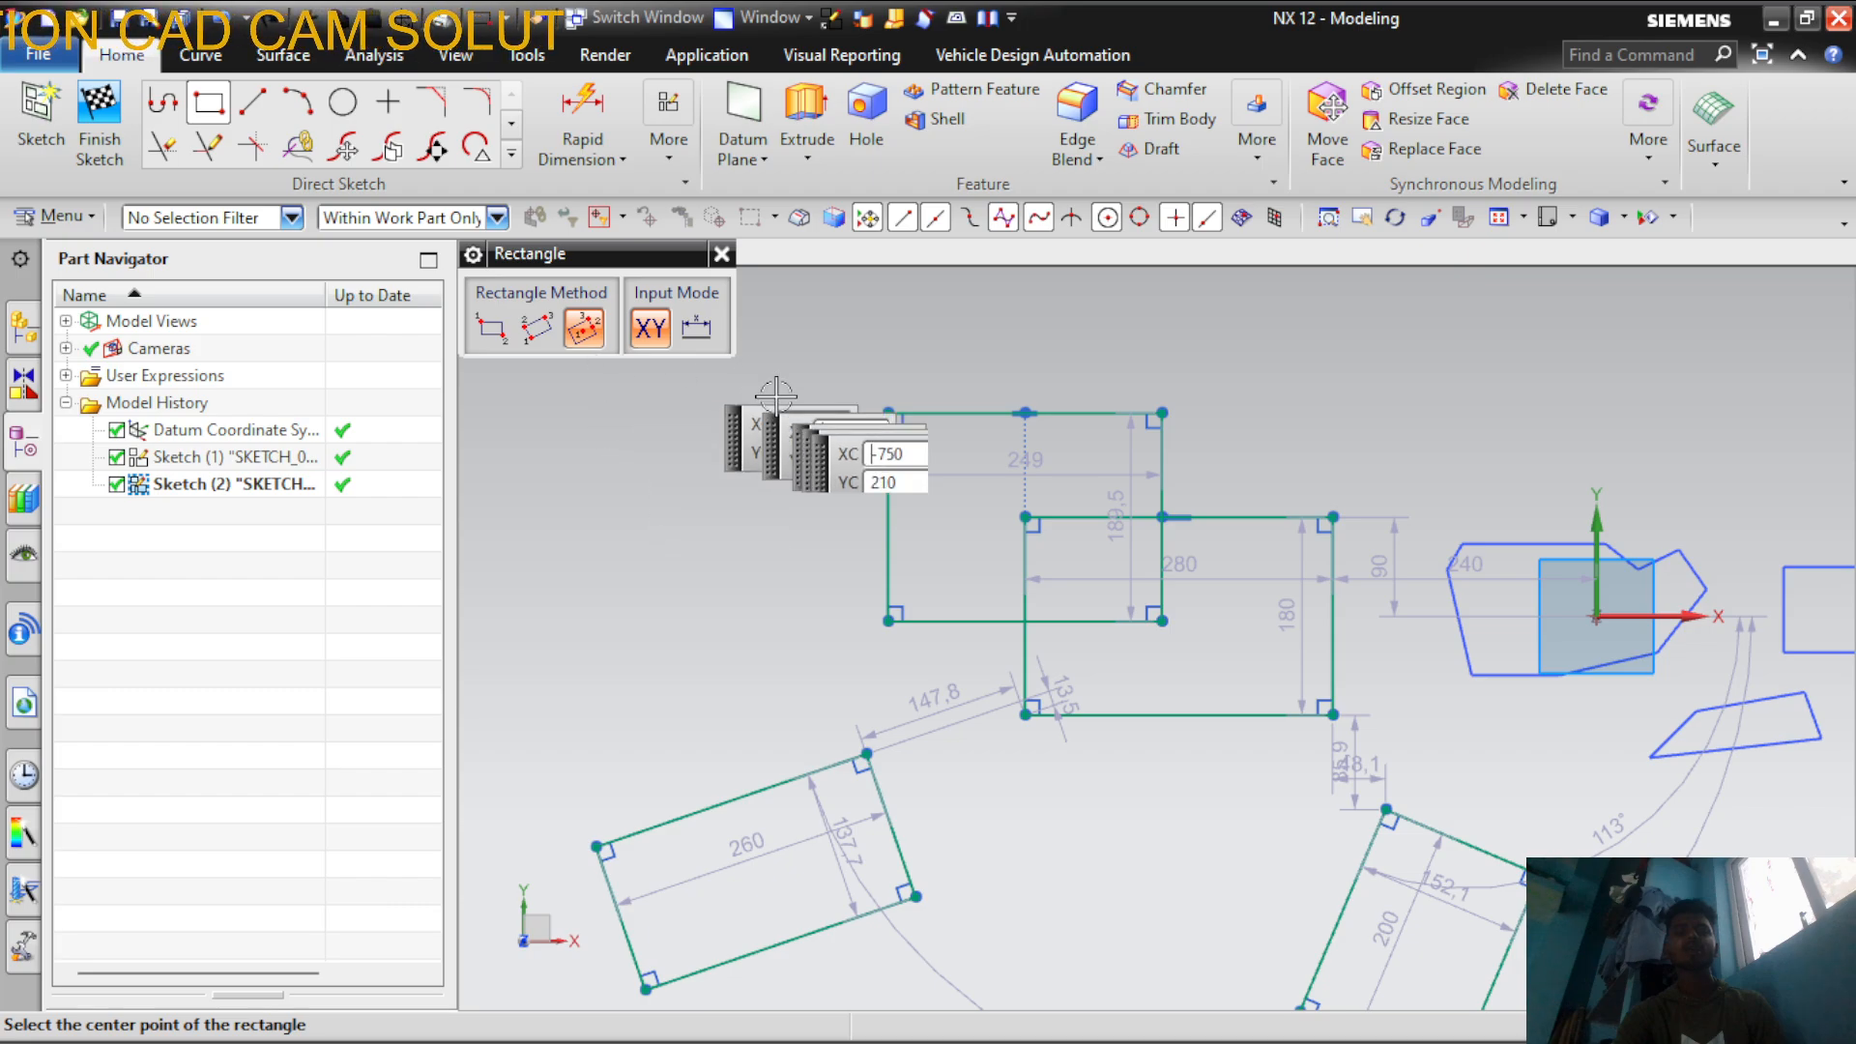
Place a From Center rectangle 100 mm wide, 100 mm high at 45°, centred on the upper-left corner of the 249 mm rectangle
{"action": "scroll", "coordinate": [1110, 629], "scroll_direction": "up", "scroll_amount": 3}
{"action": "scroll", "coordinate": [1112, 629], "scroll_direction": "down", "scroll_amount": 2}
{"action": "scroll", "coordinate": [1242, 591], "scroll_direction": "down", "scroll_amount": 5}
{"action": "scroll", "coordinate": [812, 468], "scroll_direction": "up", "scroll_amount": 4}
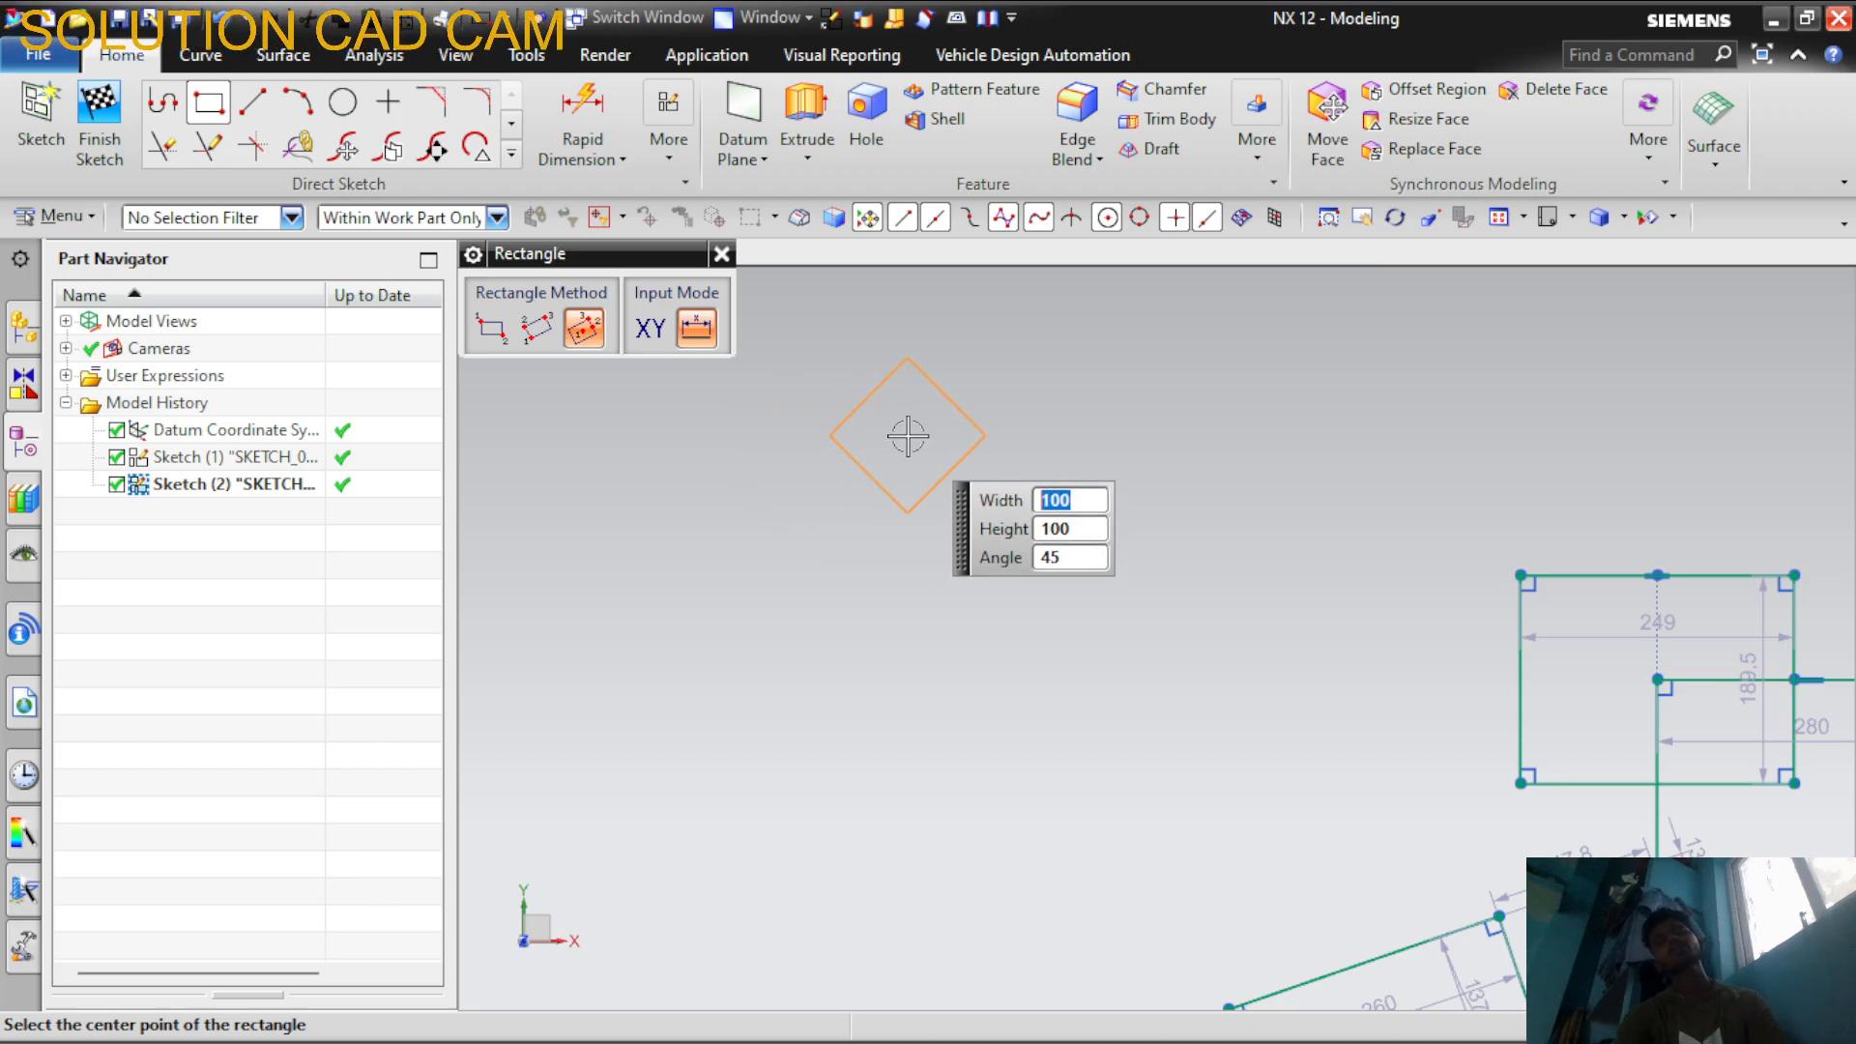
{"action": "left_click", "coordinate": [1522, 576]}
{"action": "scroll", "coordinate": [1376, 512], "scroll_direction": "up", "scroll_amount": 6}
{"action": "scroll", "coordinate": [1089, 451], "scroll_direction": "down", "scroll_amount": 5}
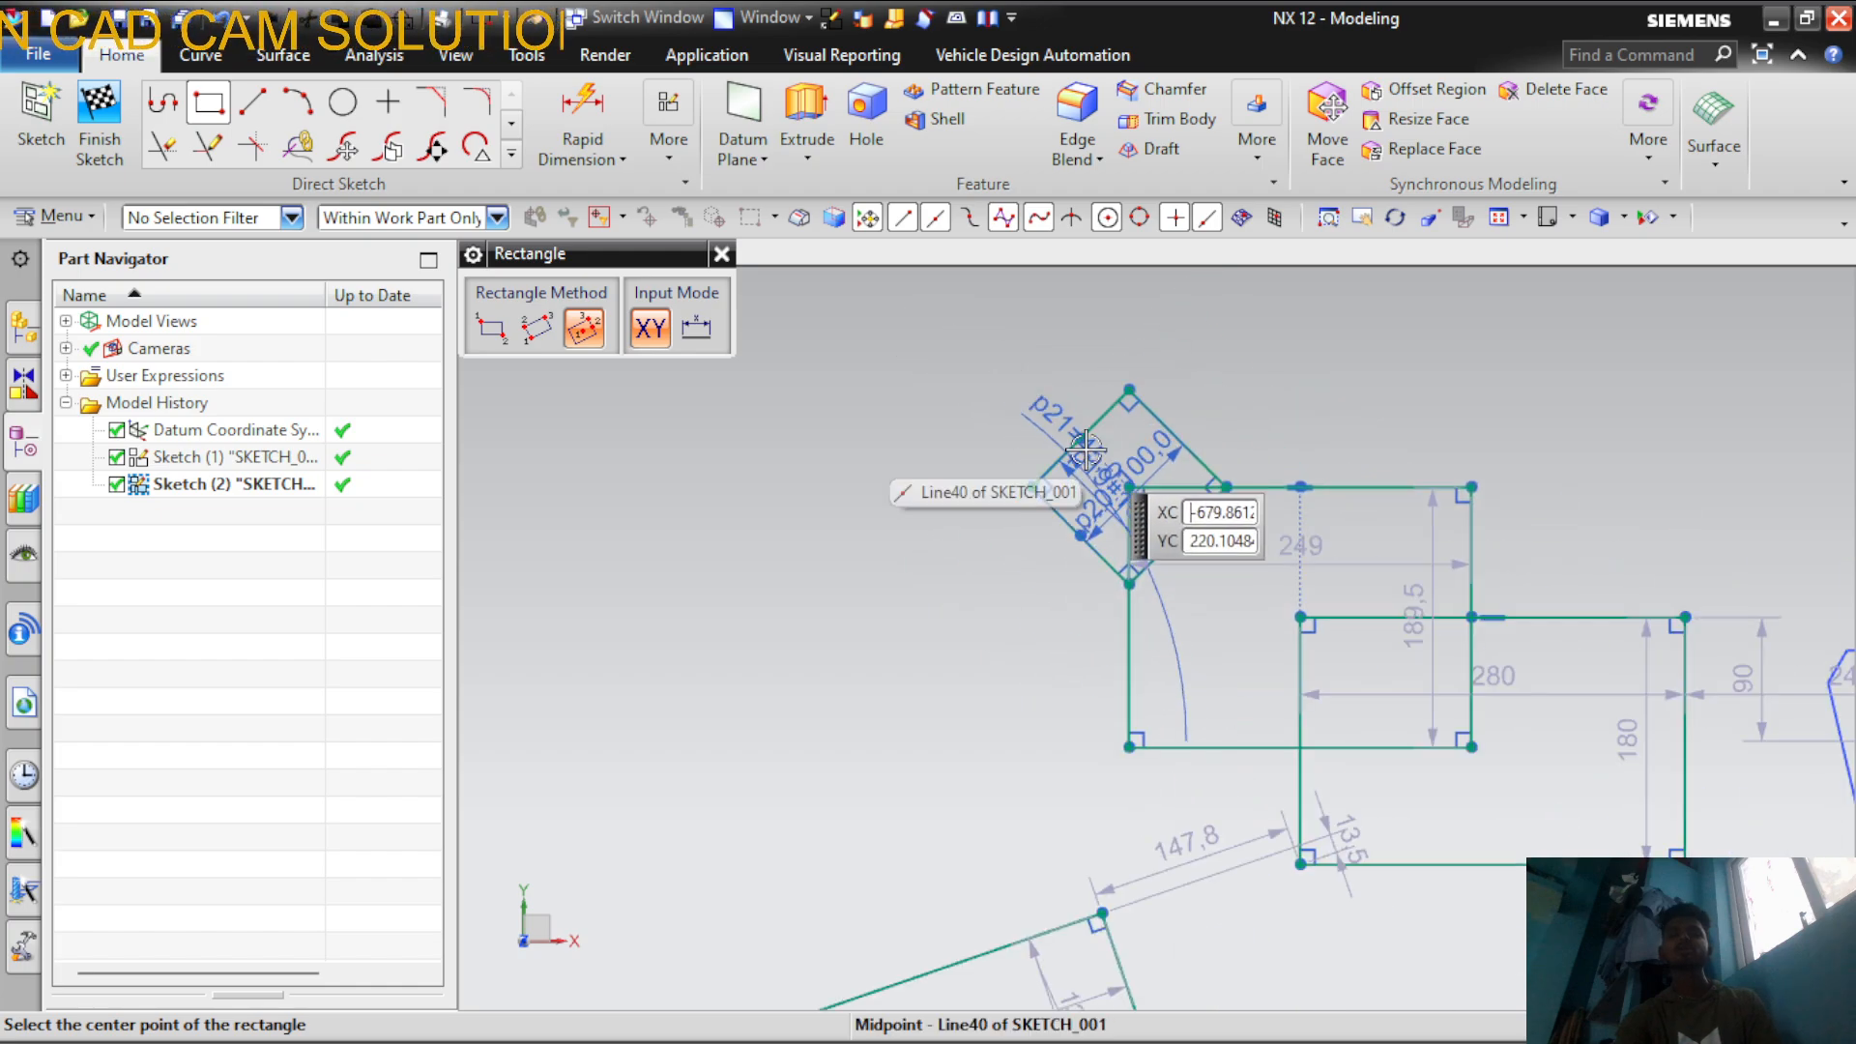
Examine the rotated square's dimensions and its placement on the rectangle corner, and end the Rectangle command
{"action": "scroll", "coordinate": [1088, 452], "scroll_direction": "up", "scroll_amount": 4}
{"action": "scroll", "coordinate": [1450, 531], "scroll_direction": "down", "scroll_amount": 1}
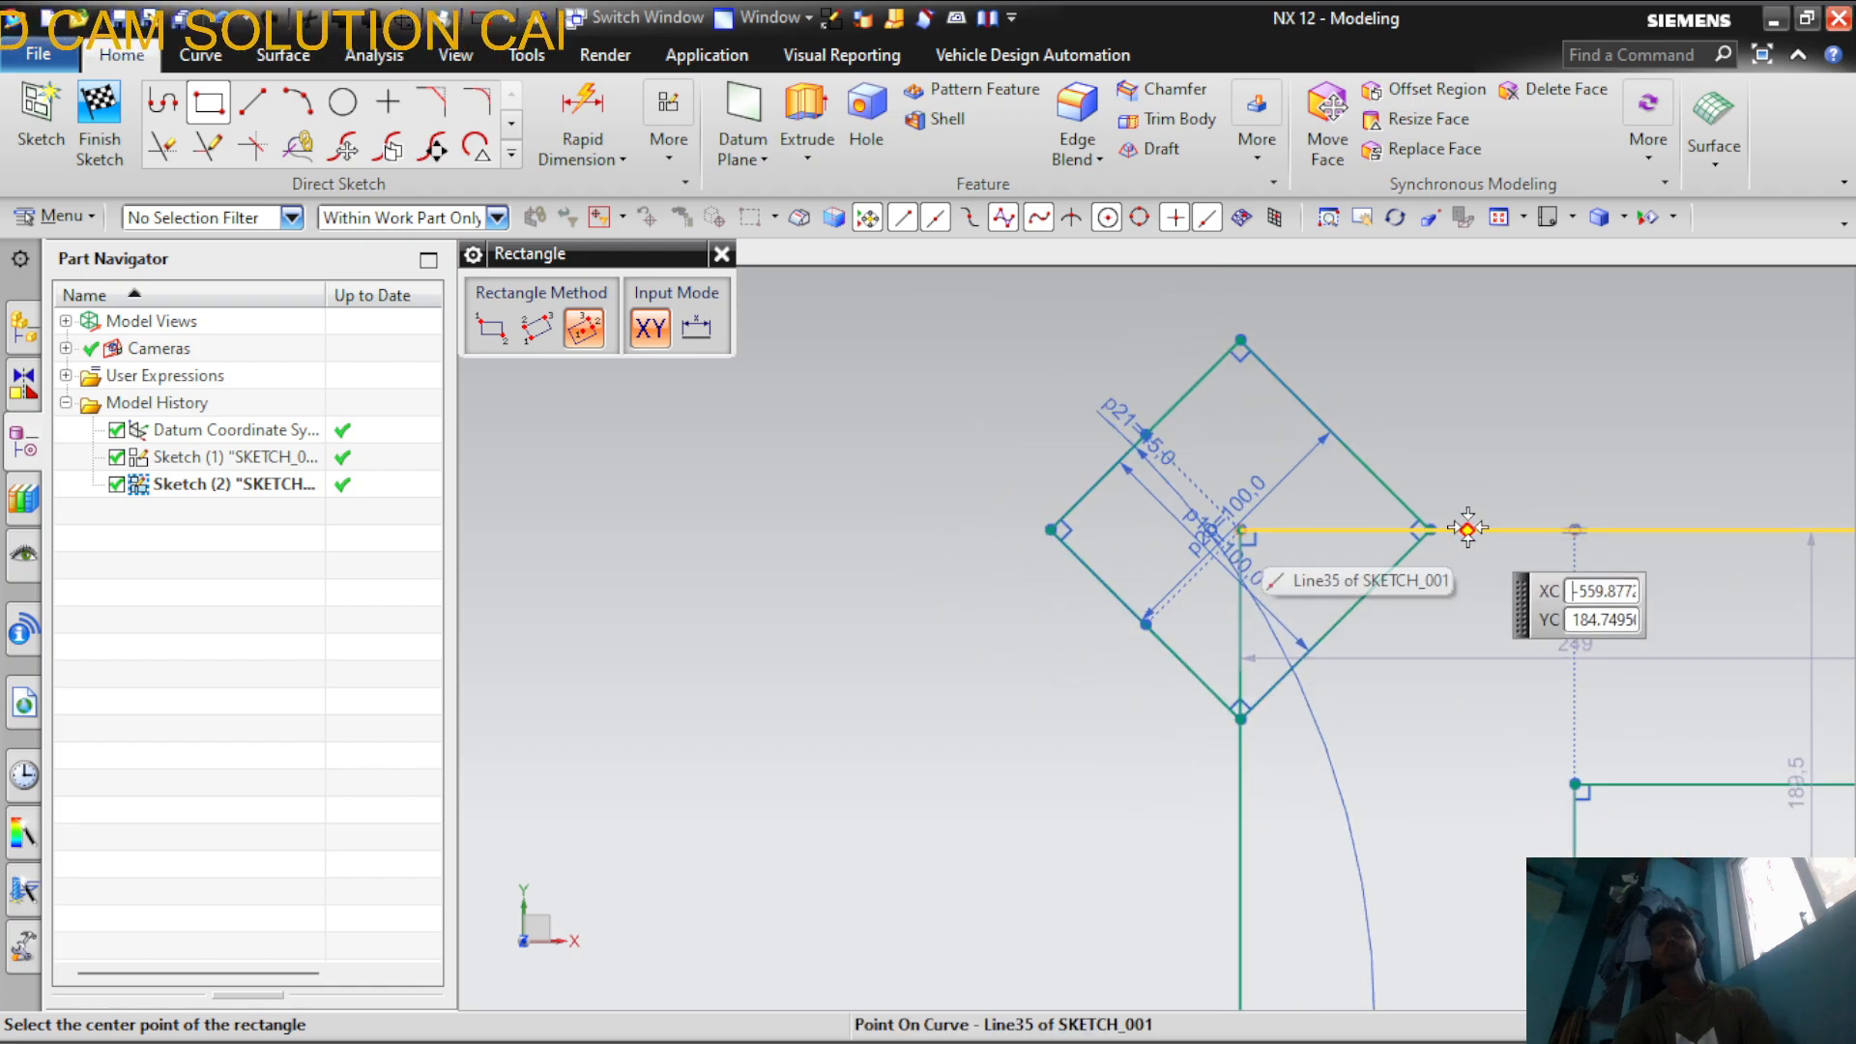
{"action": "scroll", "coordinate": [1458, 531], "scroll_direction": "down", "scroll_amount": 2}
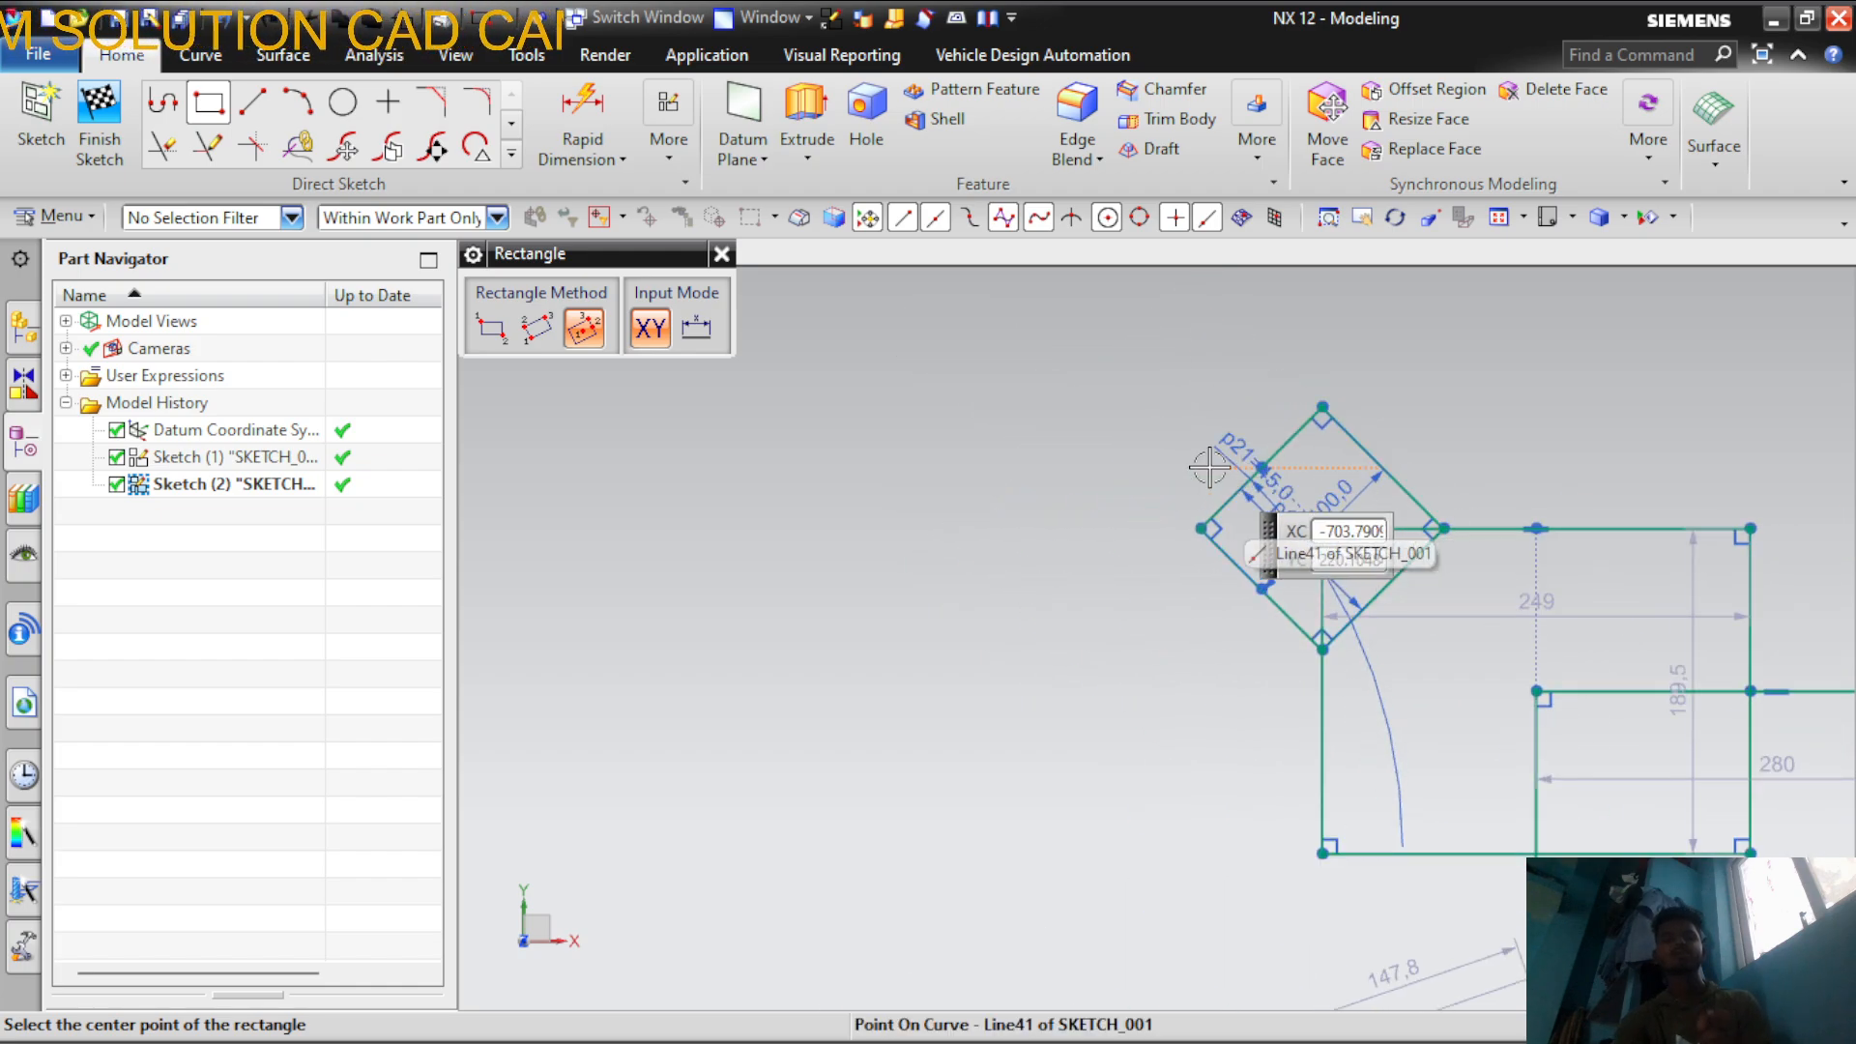
{"action": "scroll", "coordinate": [1123, 497], "scroll_direction": "down", "scroll_amount": 2}
{"action": "scroll", "coordinate": [1208, 541], "scroll_direction": "up", "scroll_amount": 2}
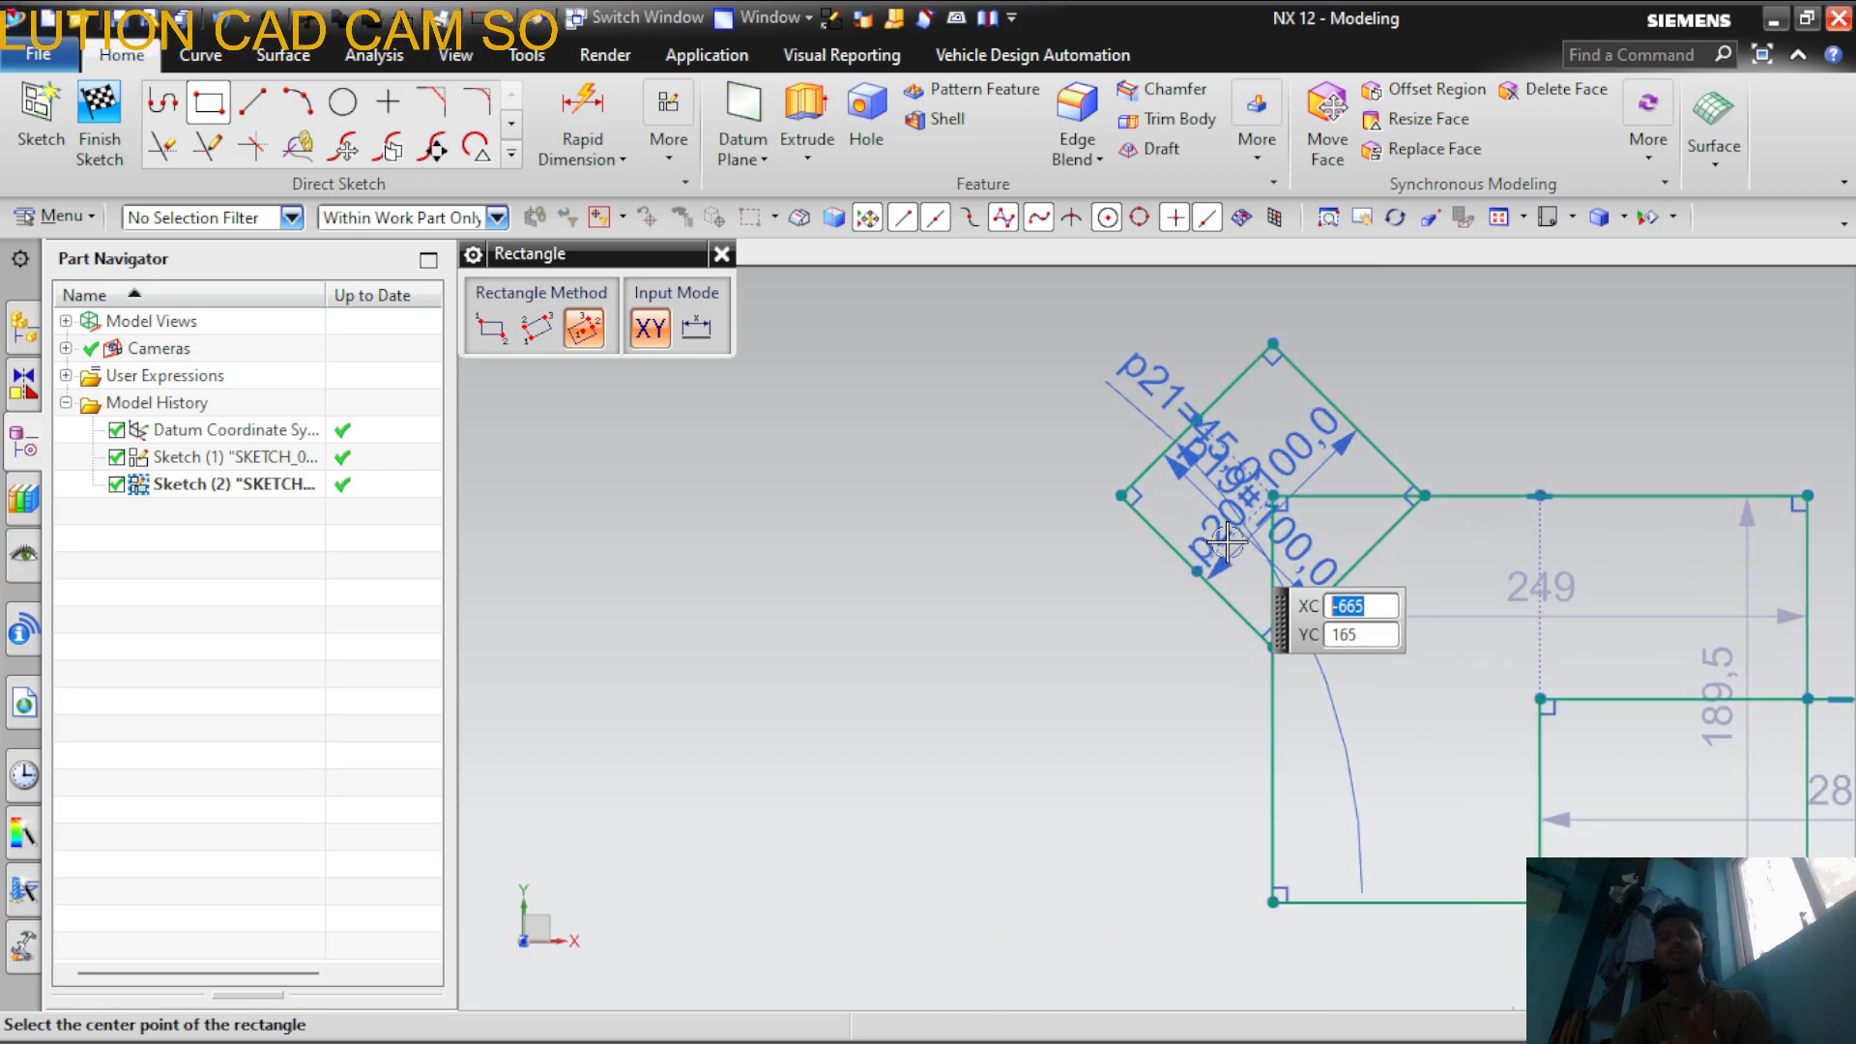
{"action": "scroll", "coordinate": [1199, 484], "scroll_direction": "down", "scroll_amount": 3}
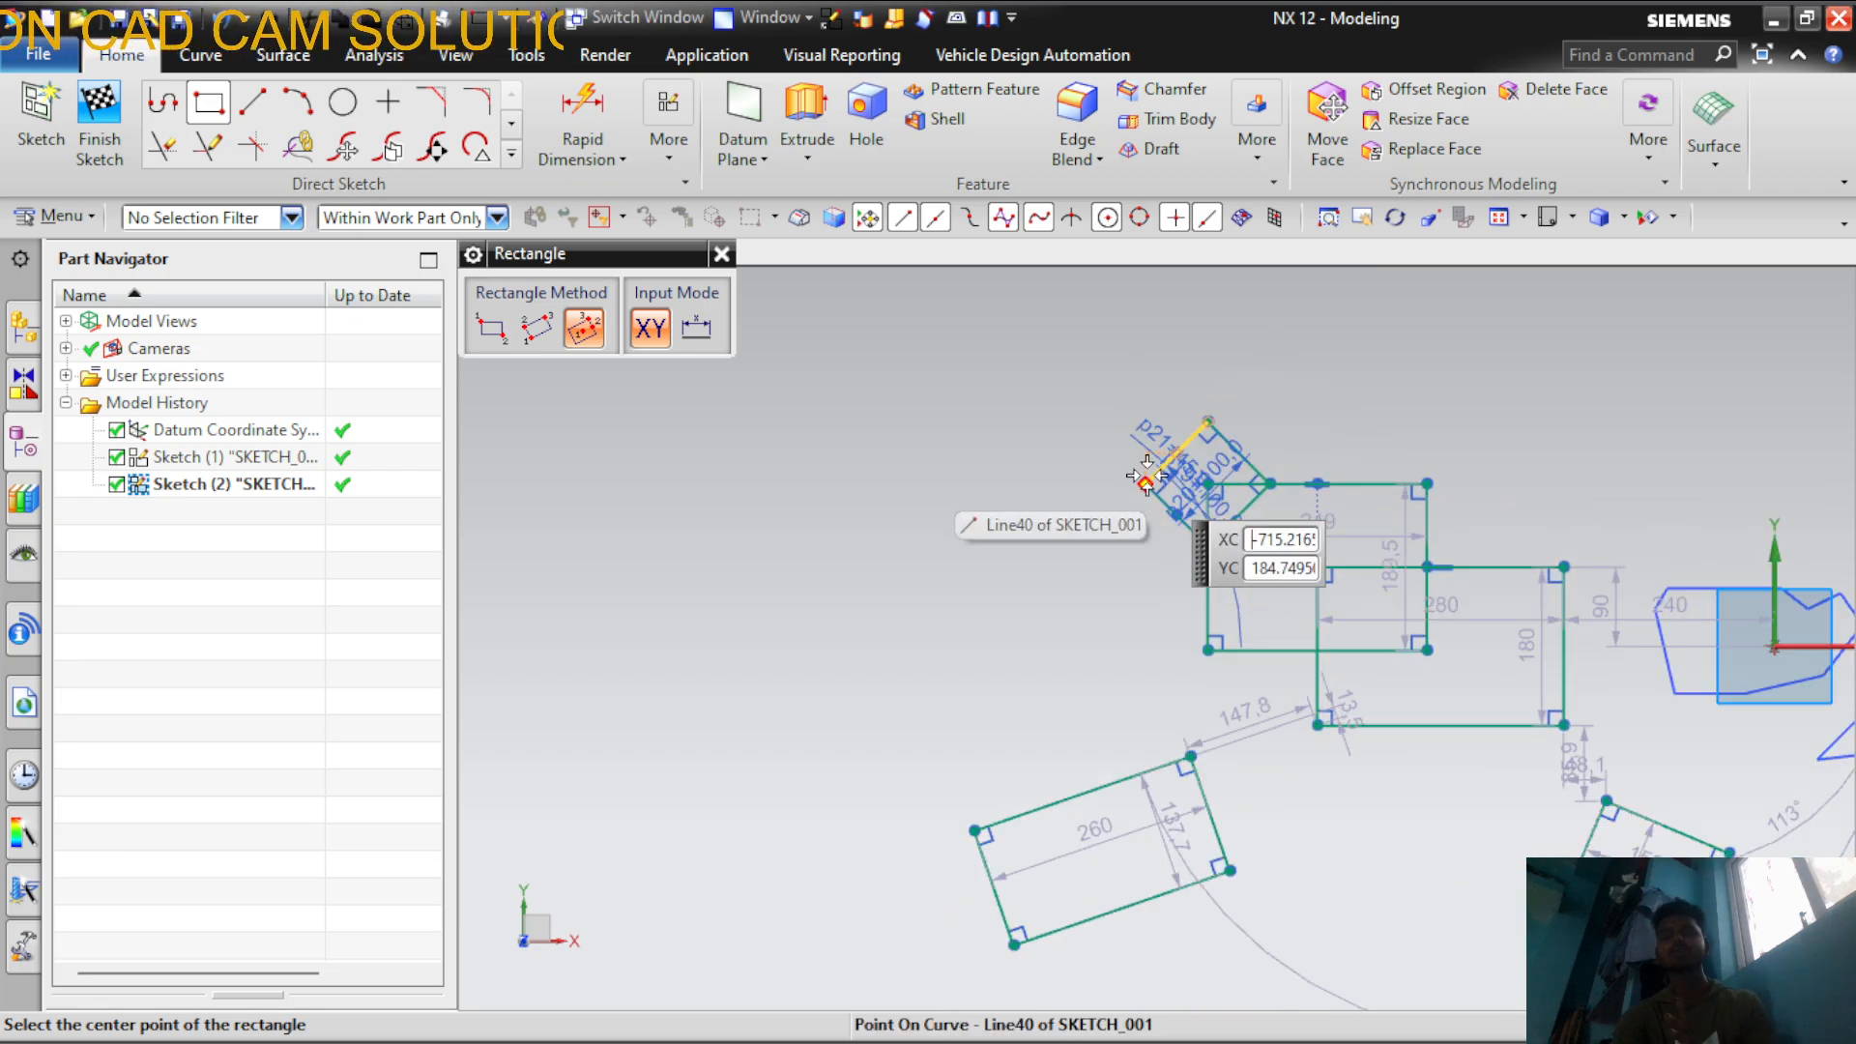
{"action": "scroll", "coordinate": [1111, 513], "scroll_direction": "down", "scroll_amount": 2}
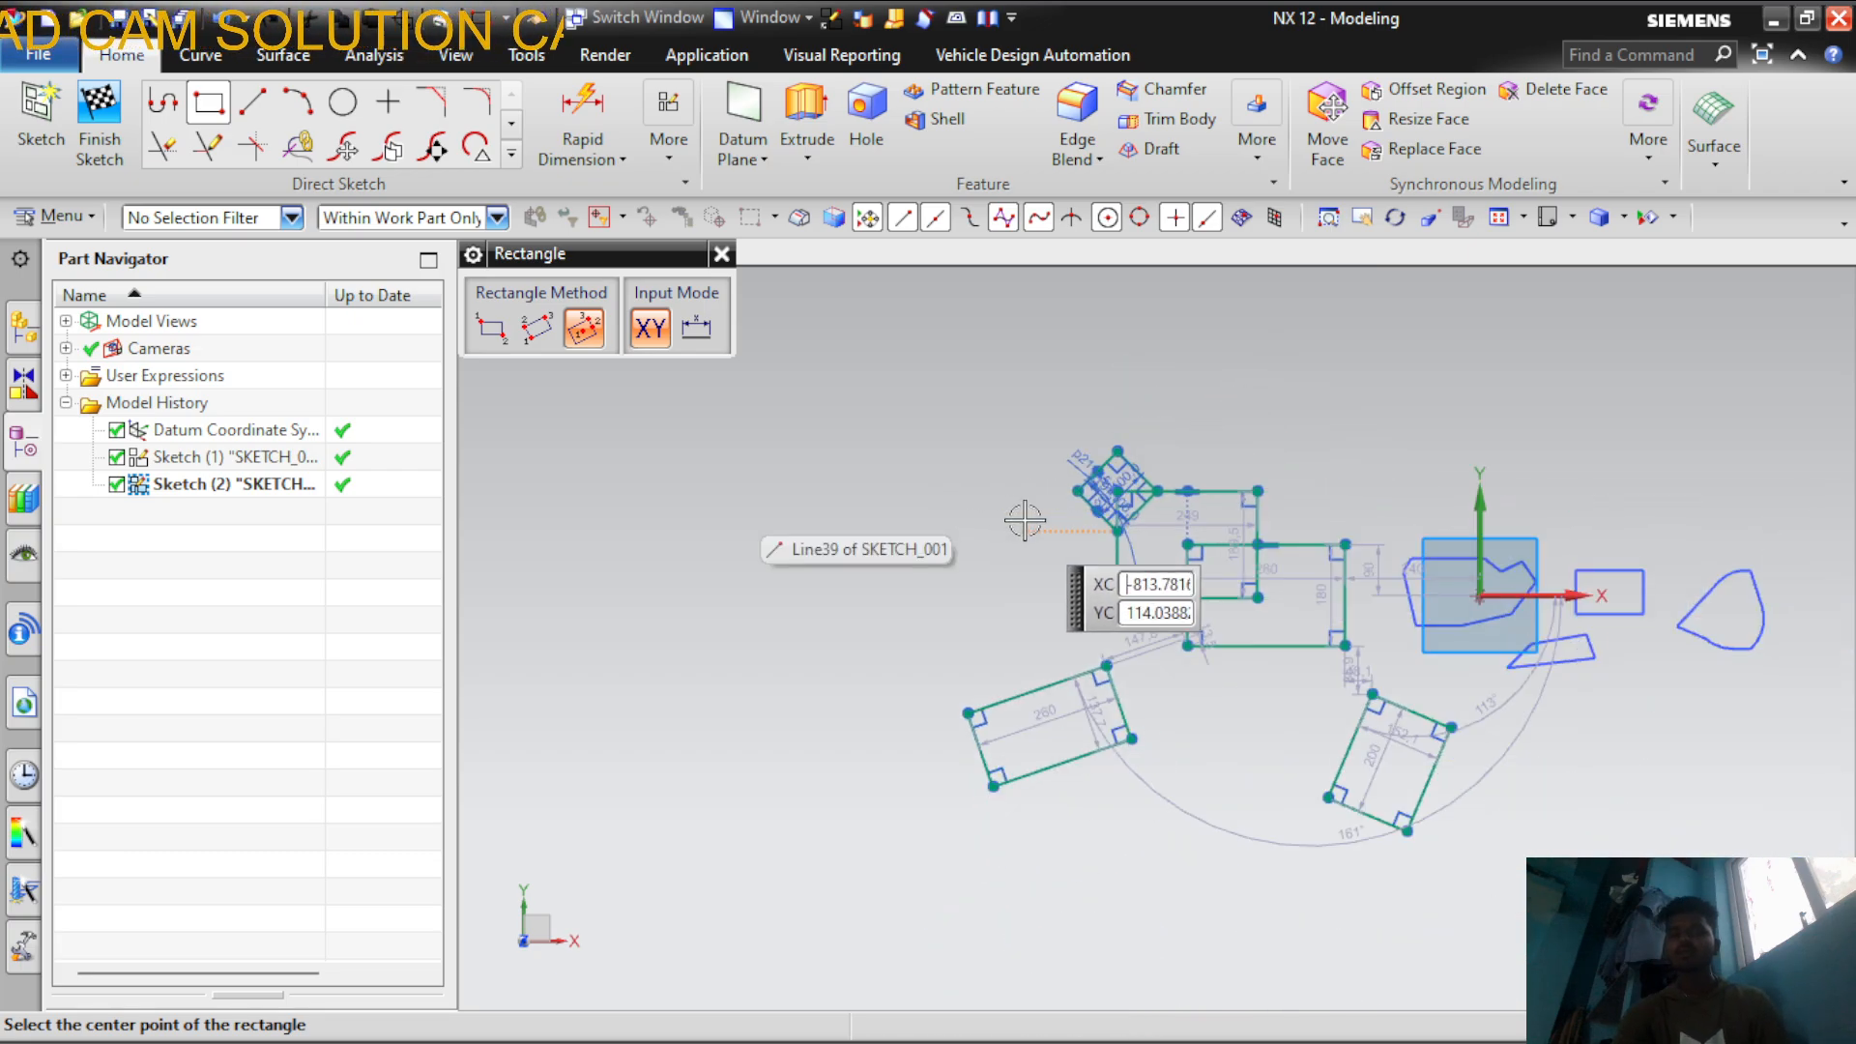
{"action": "scroll", "coordinate": [1035, 522], "scroll_direction": "up", "scroll_amount": 4}
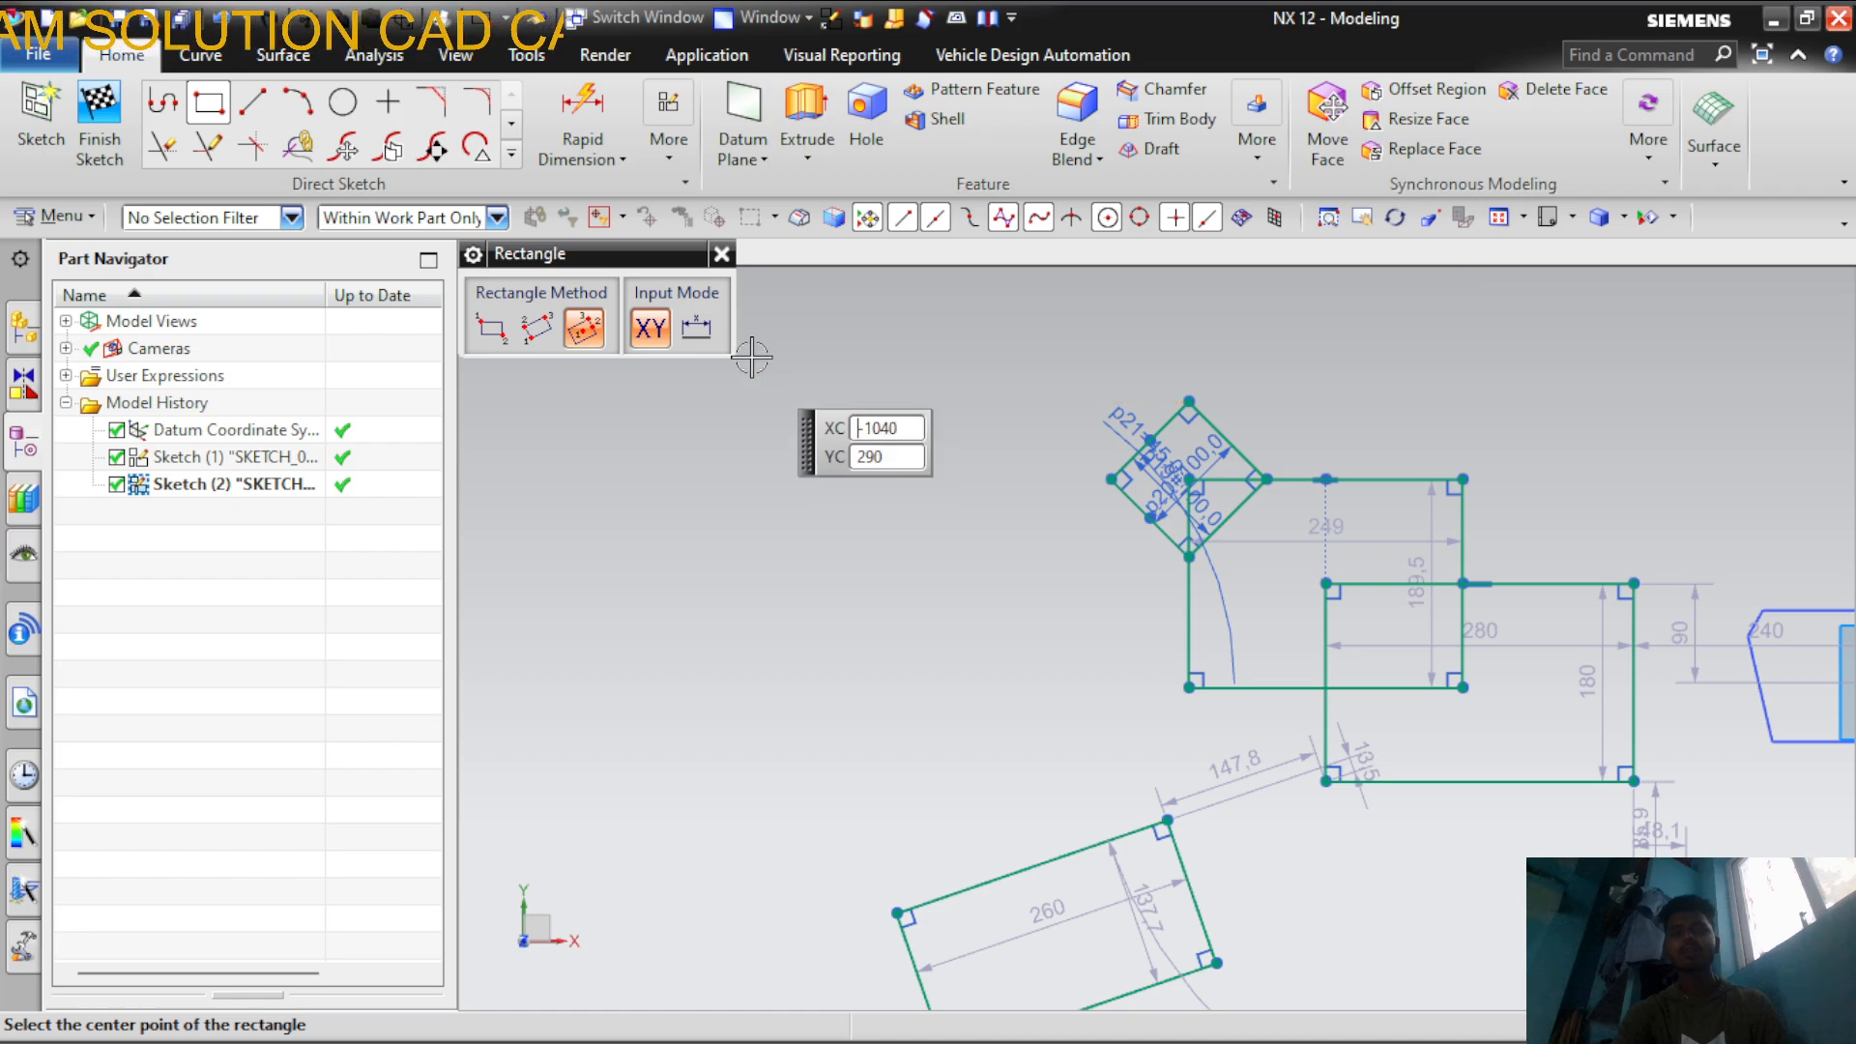
{"action": "left_click", "coordinate": [722, 254]}
{"action": "scroll", "coordinate": [1304, 531], "scroll_direction": "up", "scroll_amount": 2}
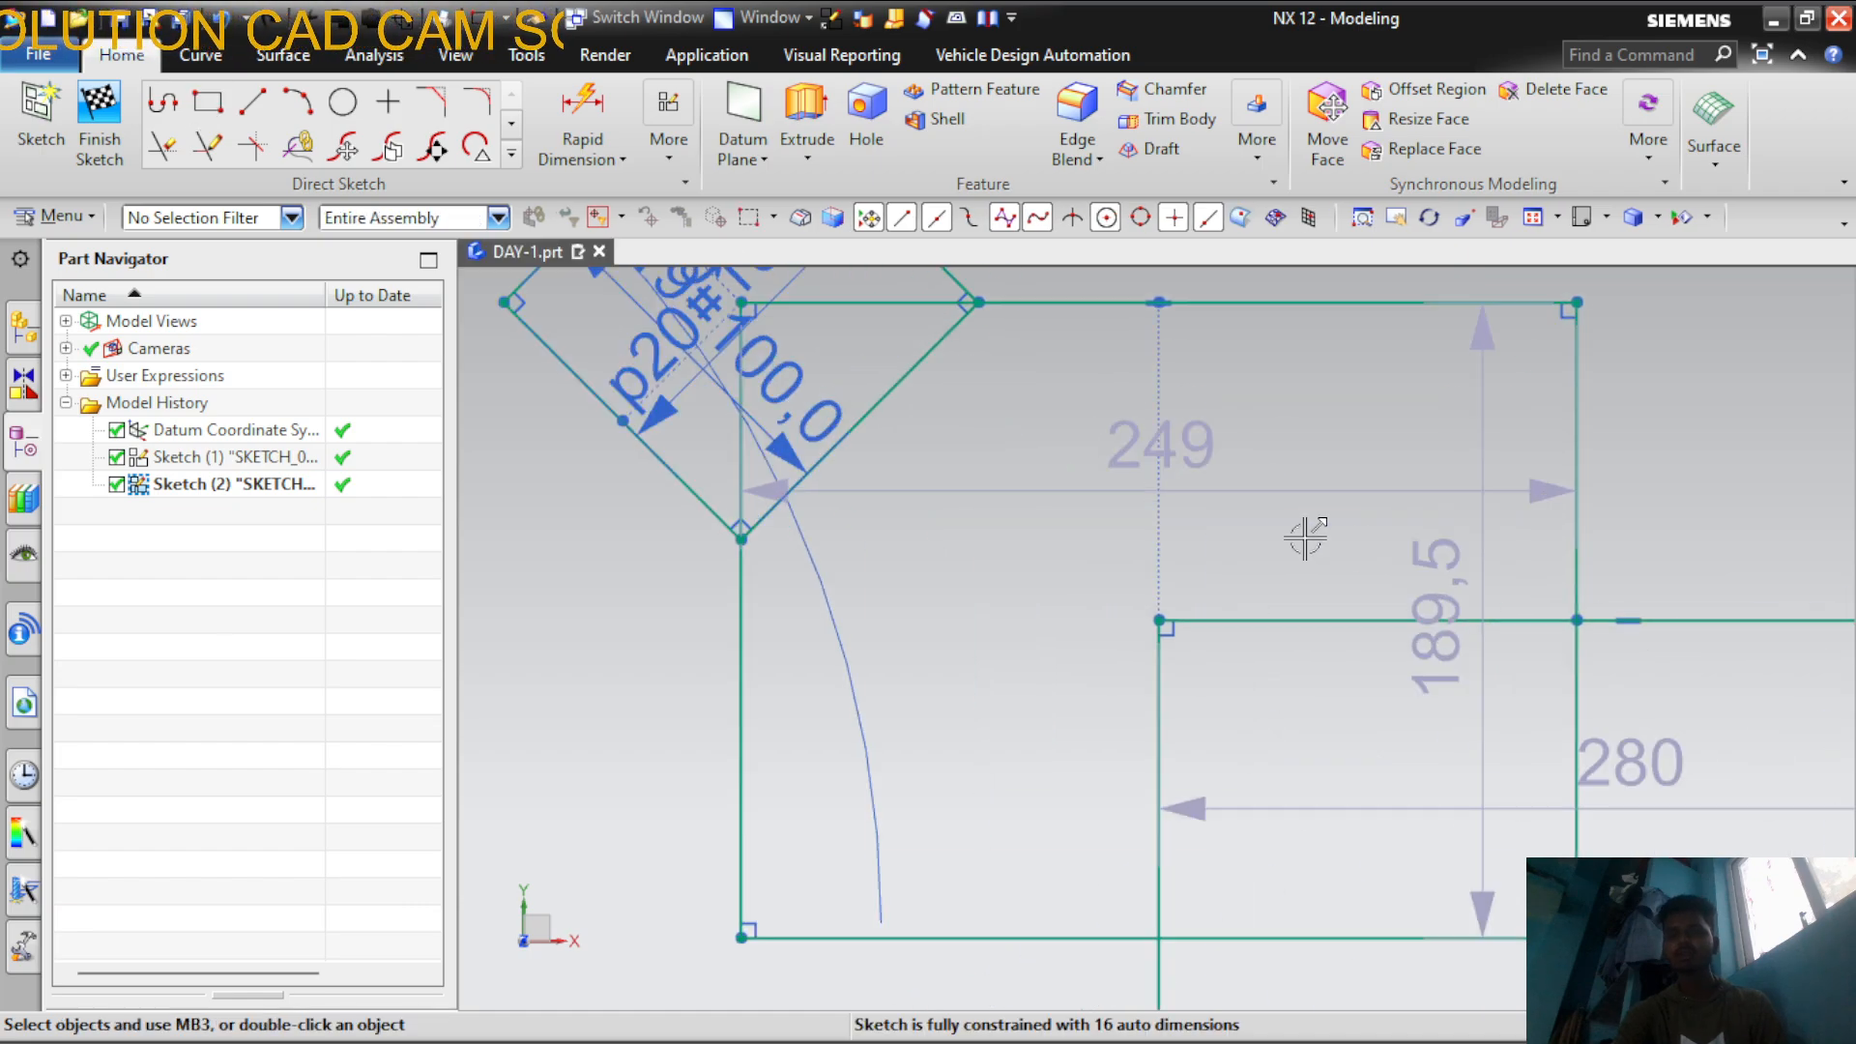
{"action": "scroll", "coordinate": [1401, 596], "scroll_direction": "down", "scroll_amount": 2}
{"action": "scroll", "coordinate": [1044, 416], "scroll_direction": "up", "scroll_amount": 4}
{"action": "scroll", "coordinate": [1045, 416], "scroll_direction": "down", "scroll_amount": 5}
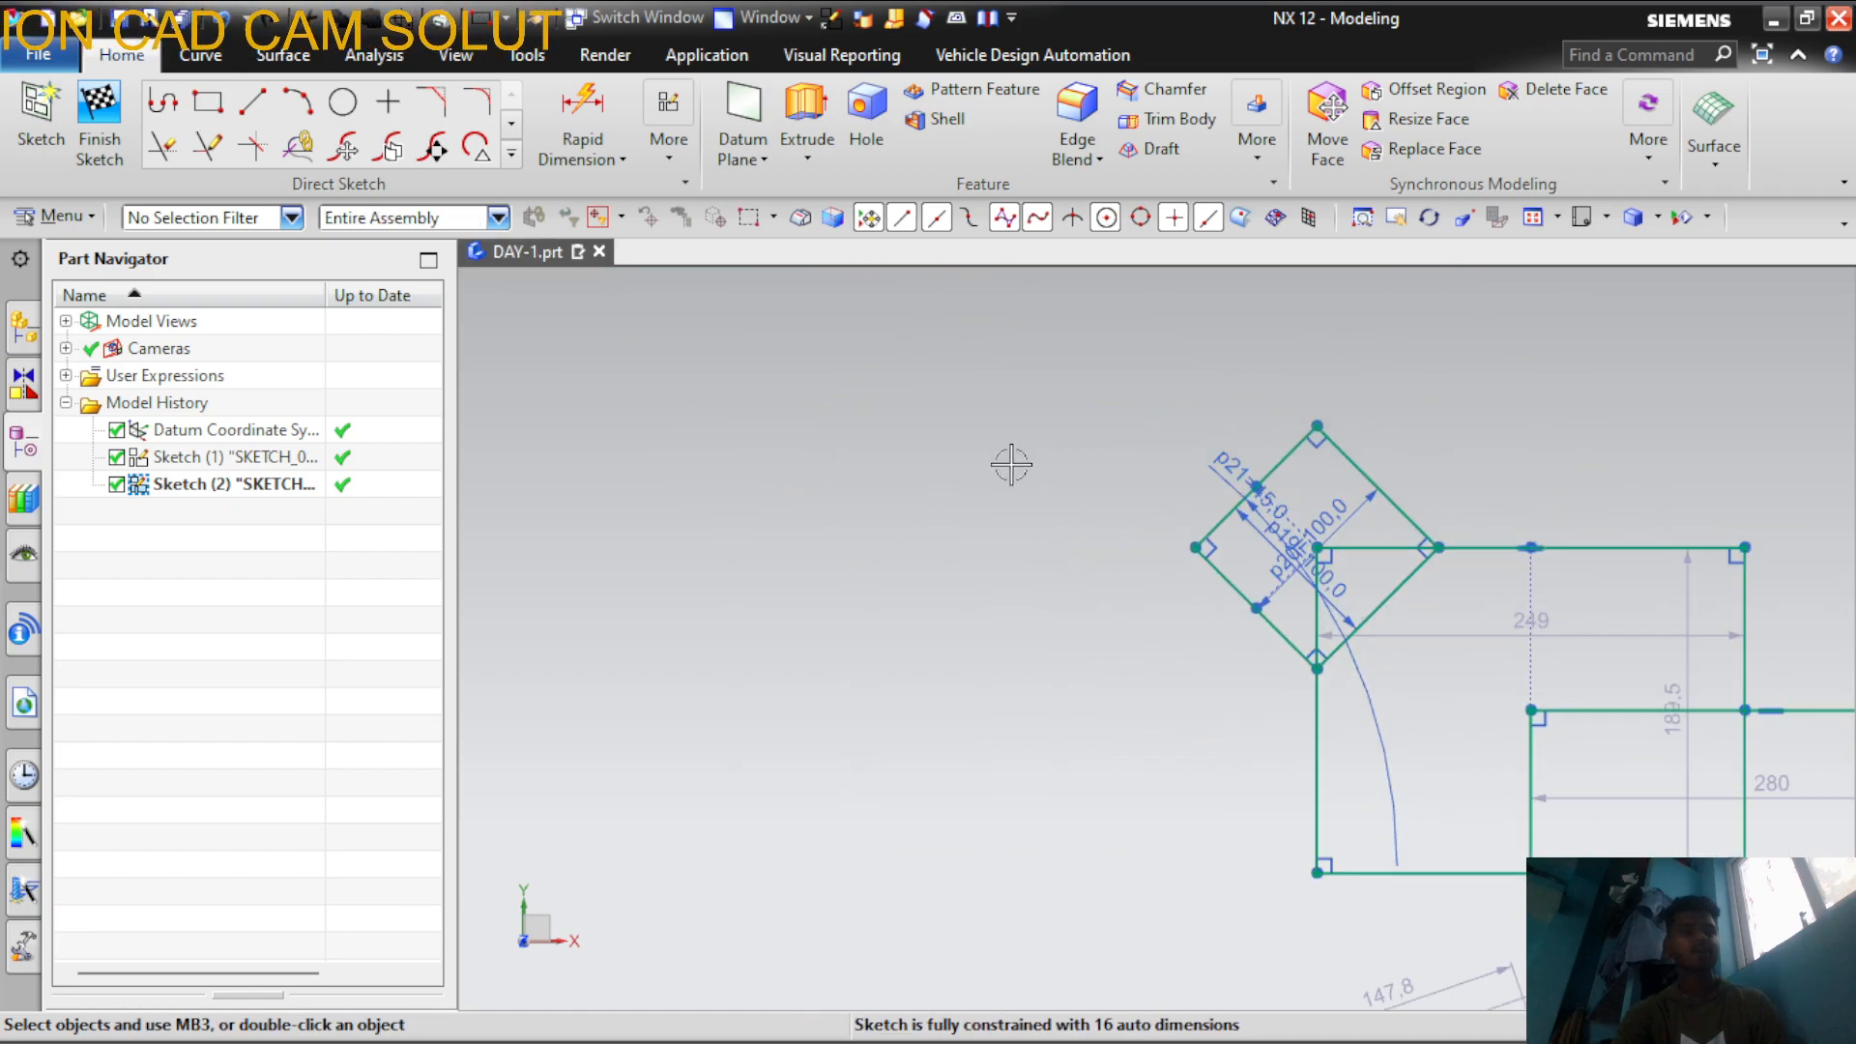
Draw a horizontal line about 200 mm long with the Line tool, left of the rotated square, and end the command
{"action": "left_click", "coordinate": [254, 105]}
{"action": "left_click", "coordinate": [620, 381]}
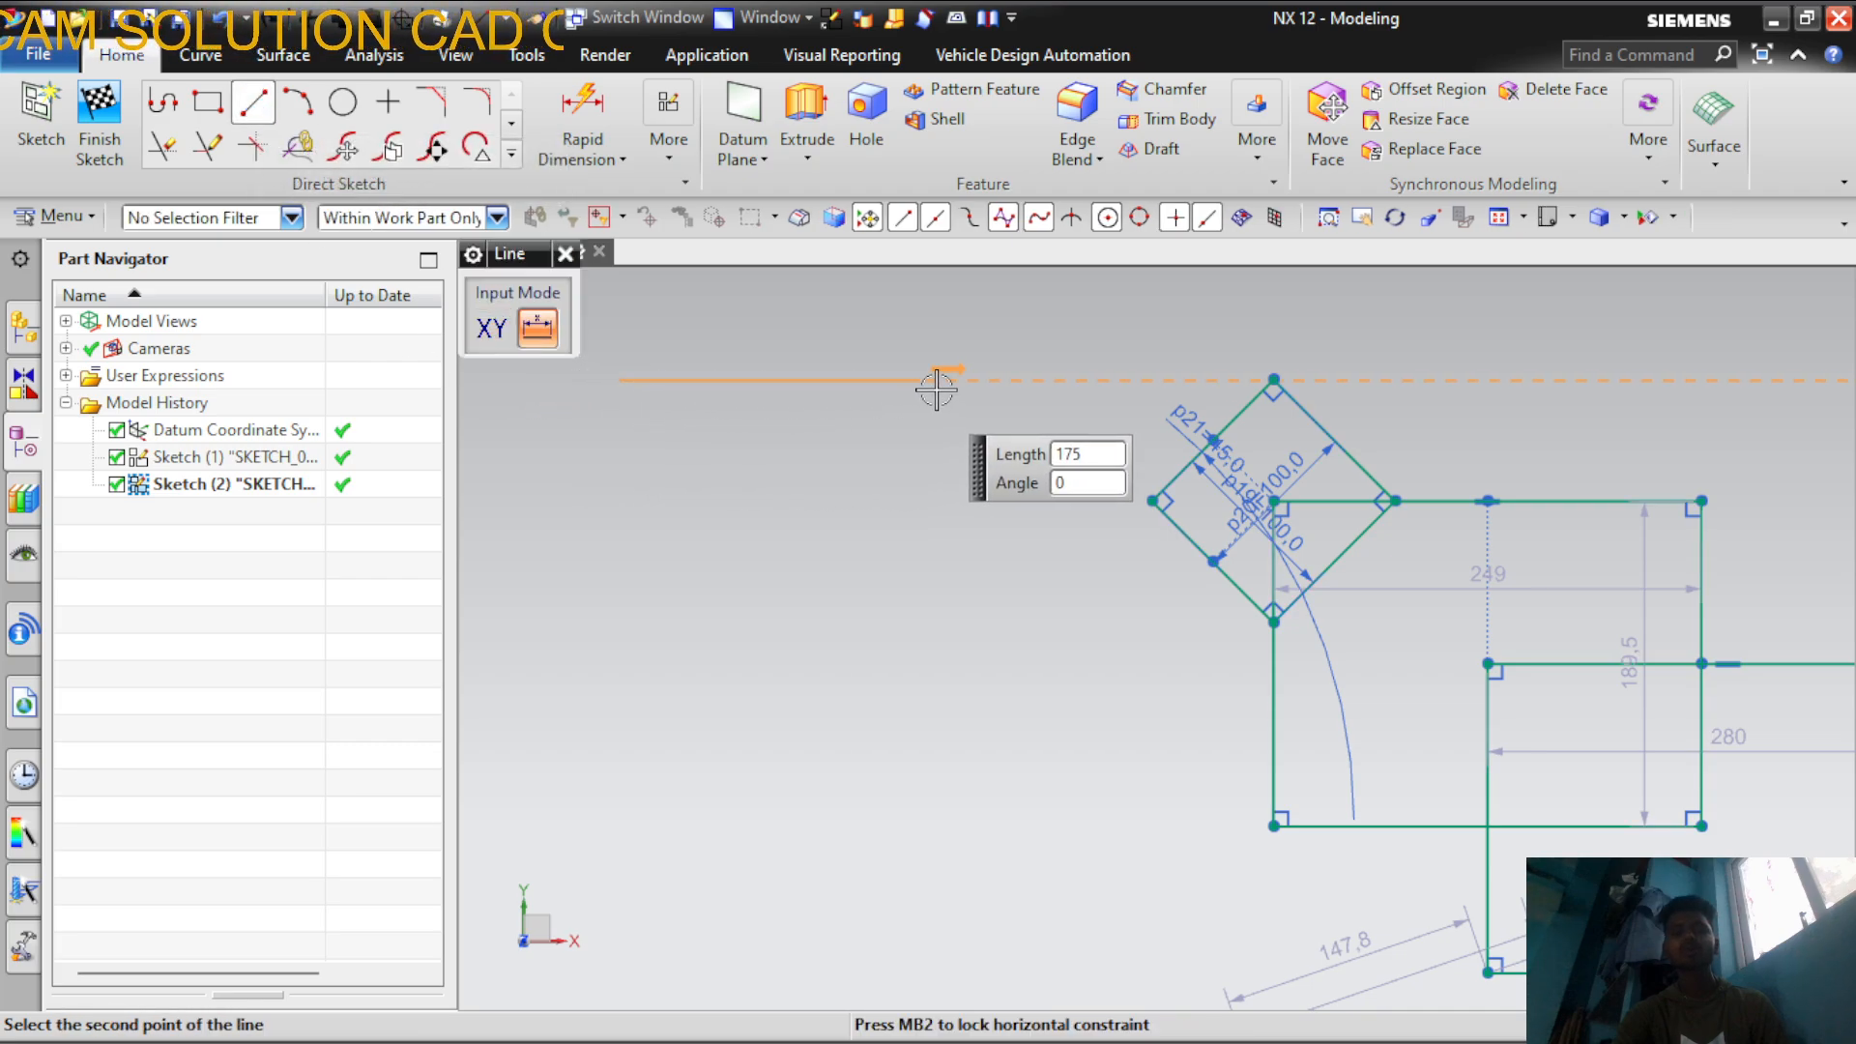
{"action": "left_click", "coordinate": [963, 381]}
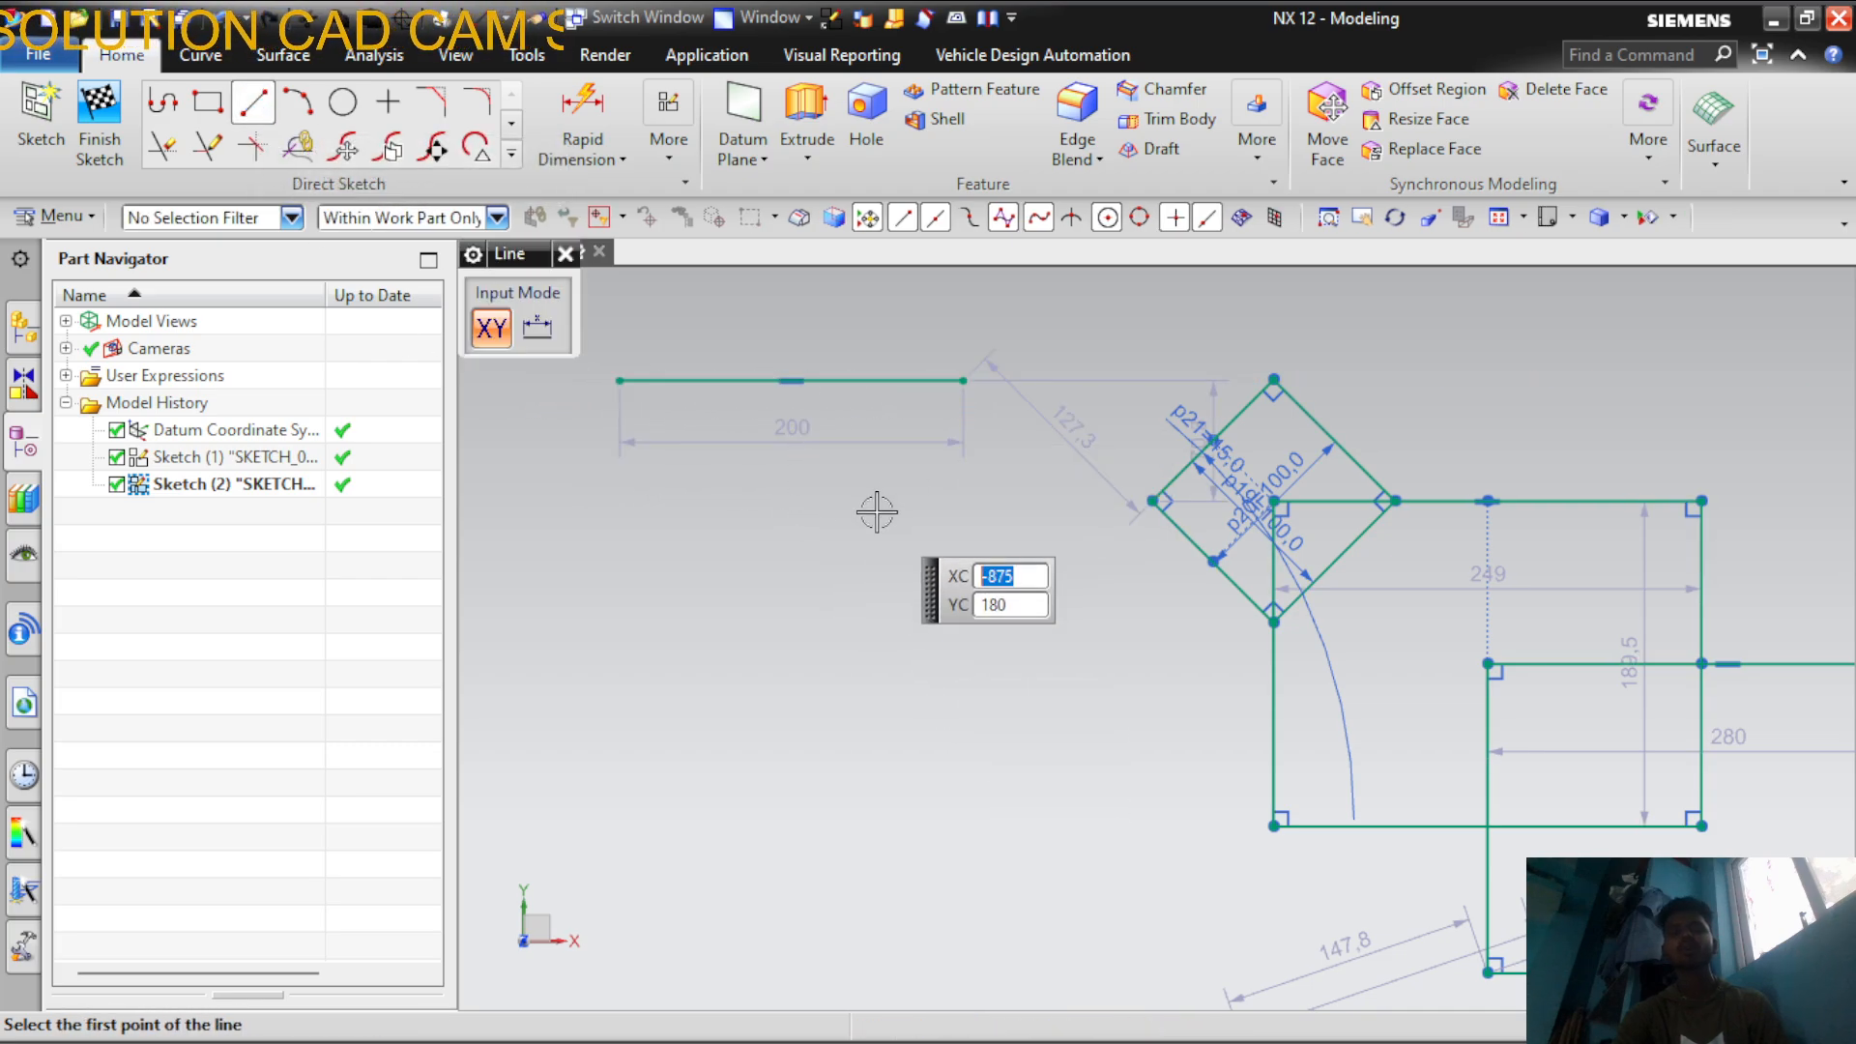
{"action": "key", "text": "Escape"}
Draw a closed Profile below the 200 mm line with segments of about 110, 105, 100, 145 and 165 mm and a closing line
{"action": "key", "text": "z"}
{"action": "left_click", "coordinate": [689, 689]}
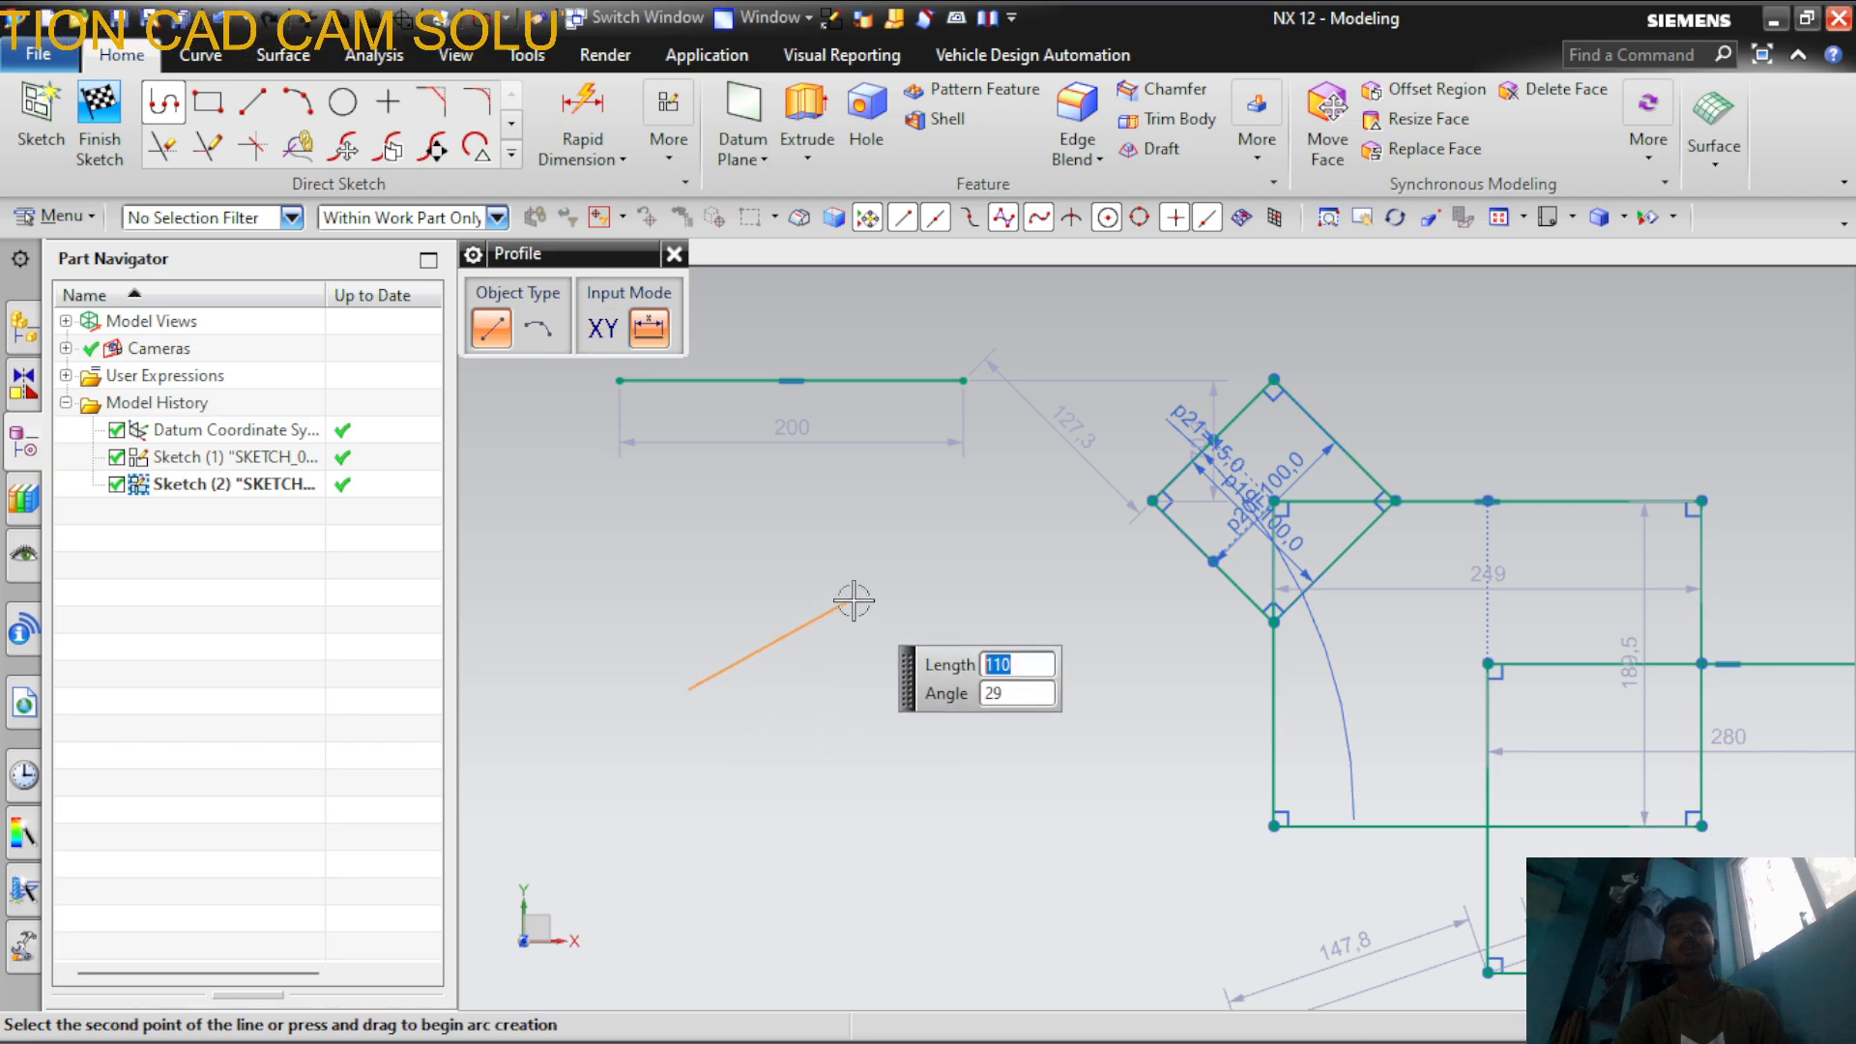
{"action": "left_click", "coordinate": [981, 726]}
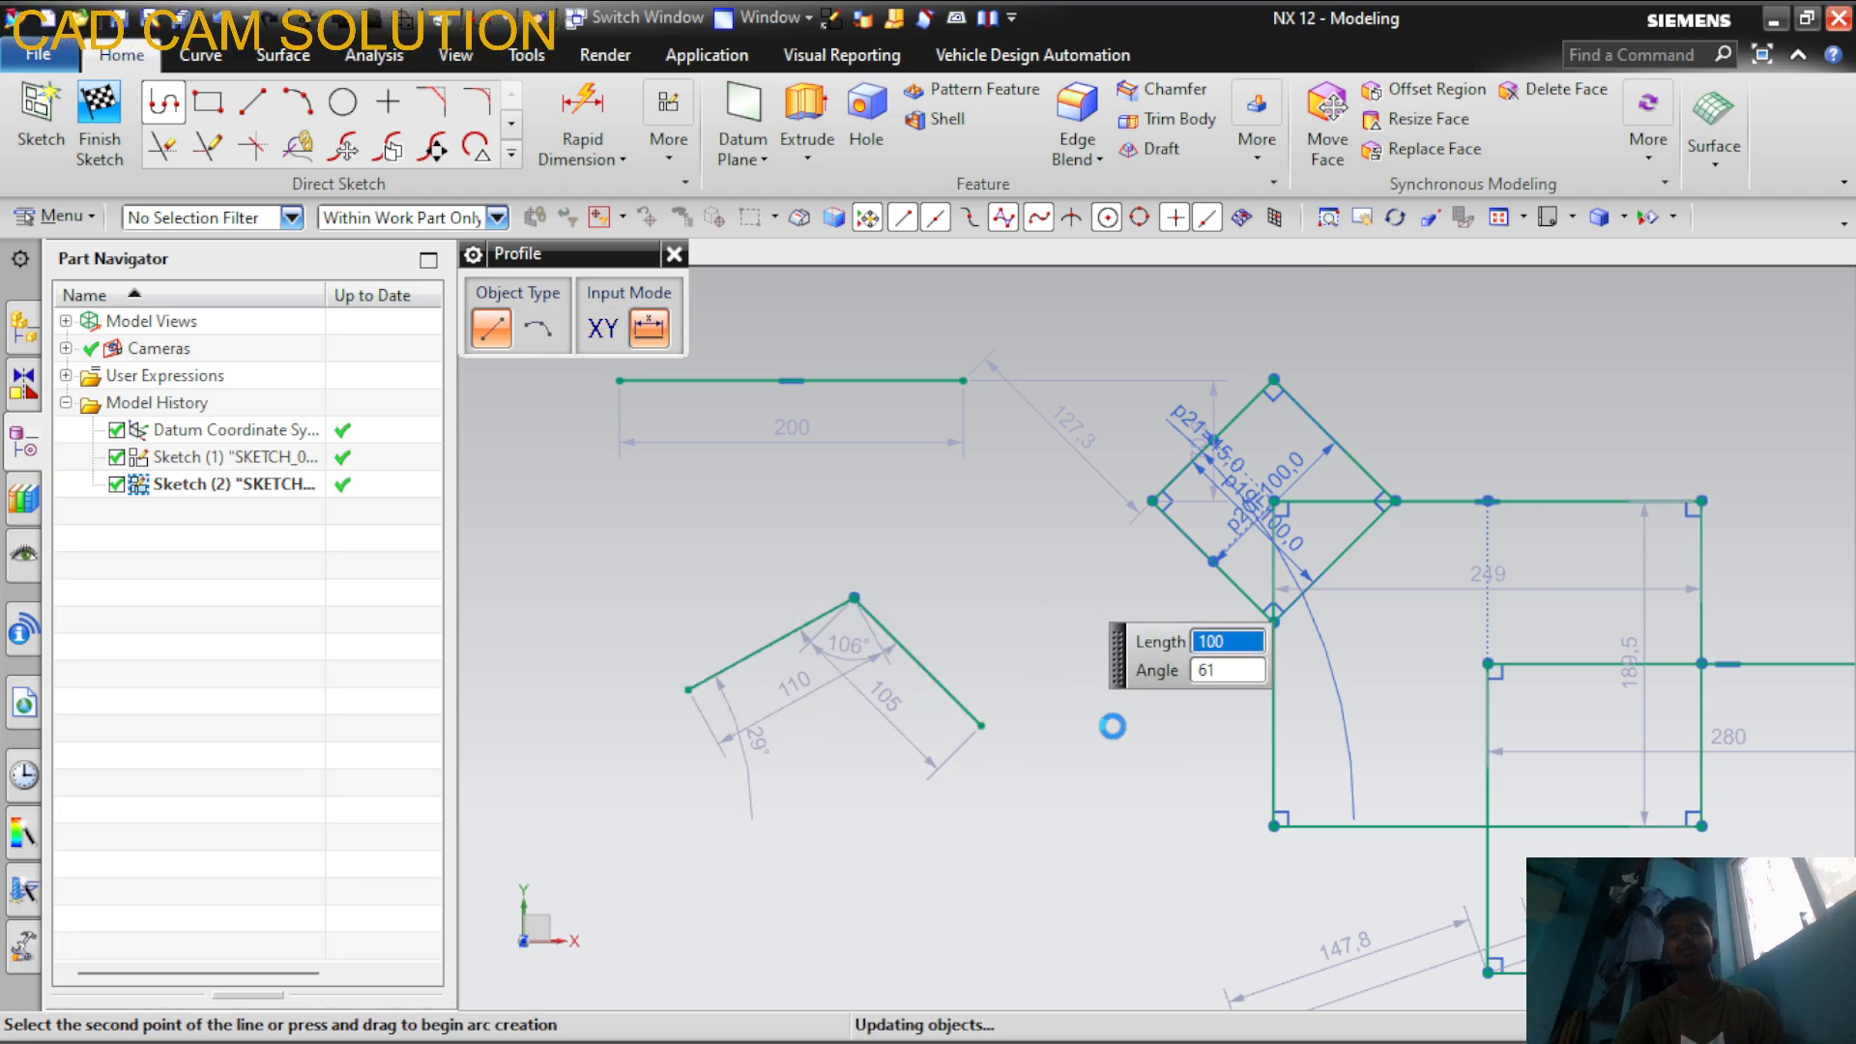
{"action": "left_click", "coordinate": [1064, 574]}
{"action": "left_click", "coordinate": [1111, 819]}
{"action": "left_click", "coordinate": [828, 838]}
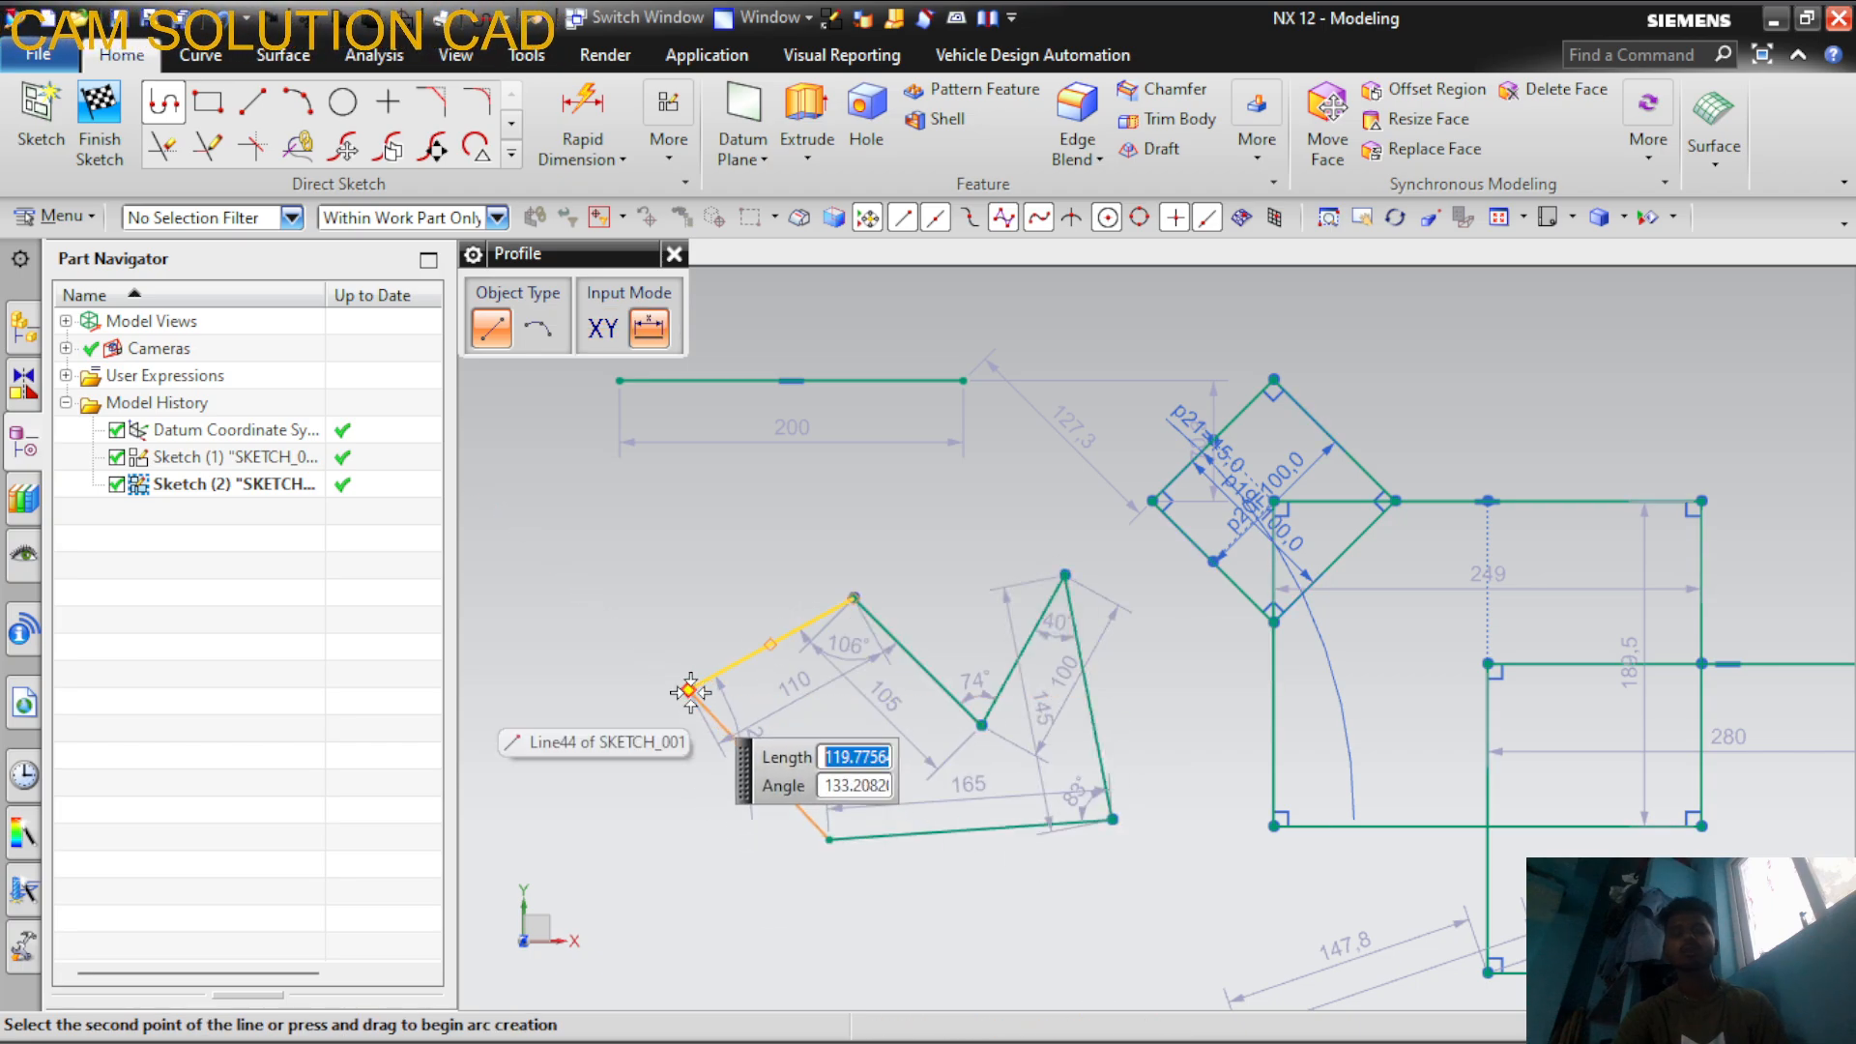
{"action": "left_click", "coordinate": [688, 689]}
{"action": "key", "text": "Escape"}
{"action": "scroll", "coordinate": [934, 601], "scroll_direction": "down", "scroll_amount": 3}
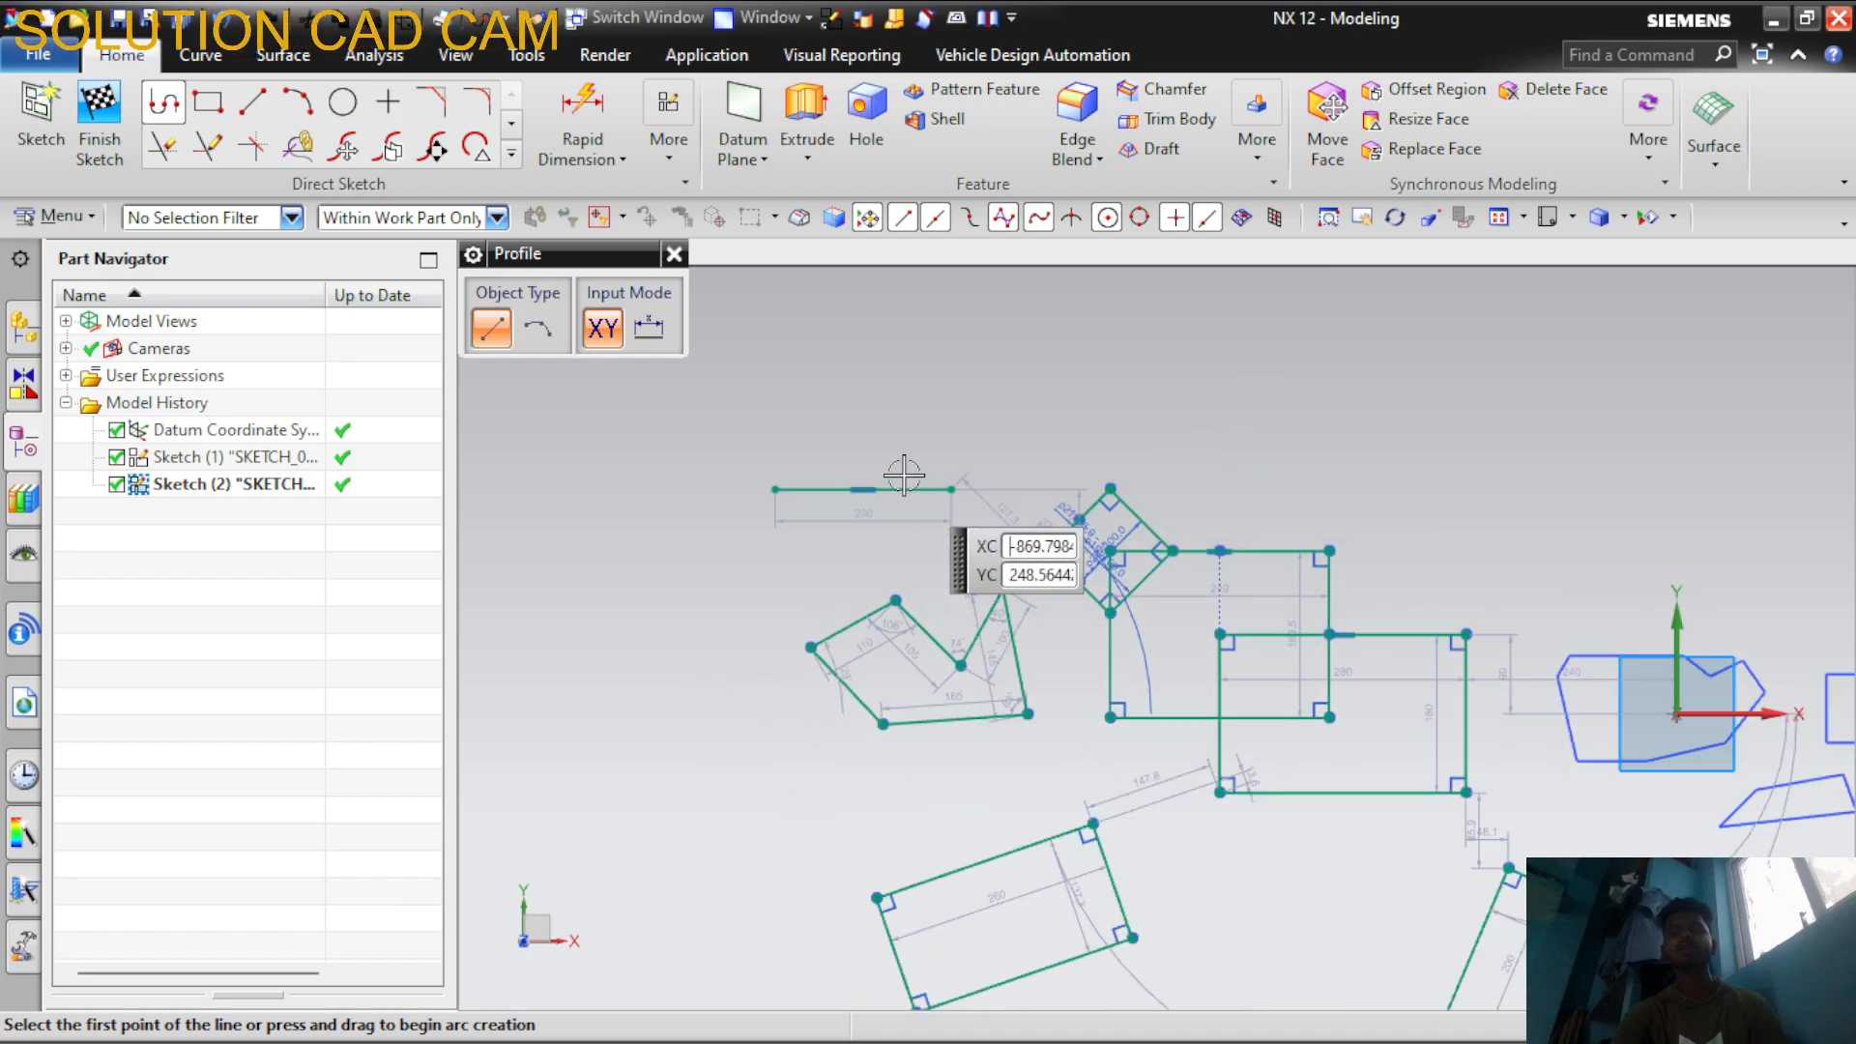
Draw a line about 160 mm long with the Line tool, rising to the right from the right end of the 200 mm line
{"action": "scroll", "coordinate": [902, 472], "scroll_direction": "up", "scroll_amount": 3}
{"action": "left_click", "coordinate": [254, 102]}
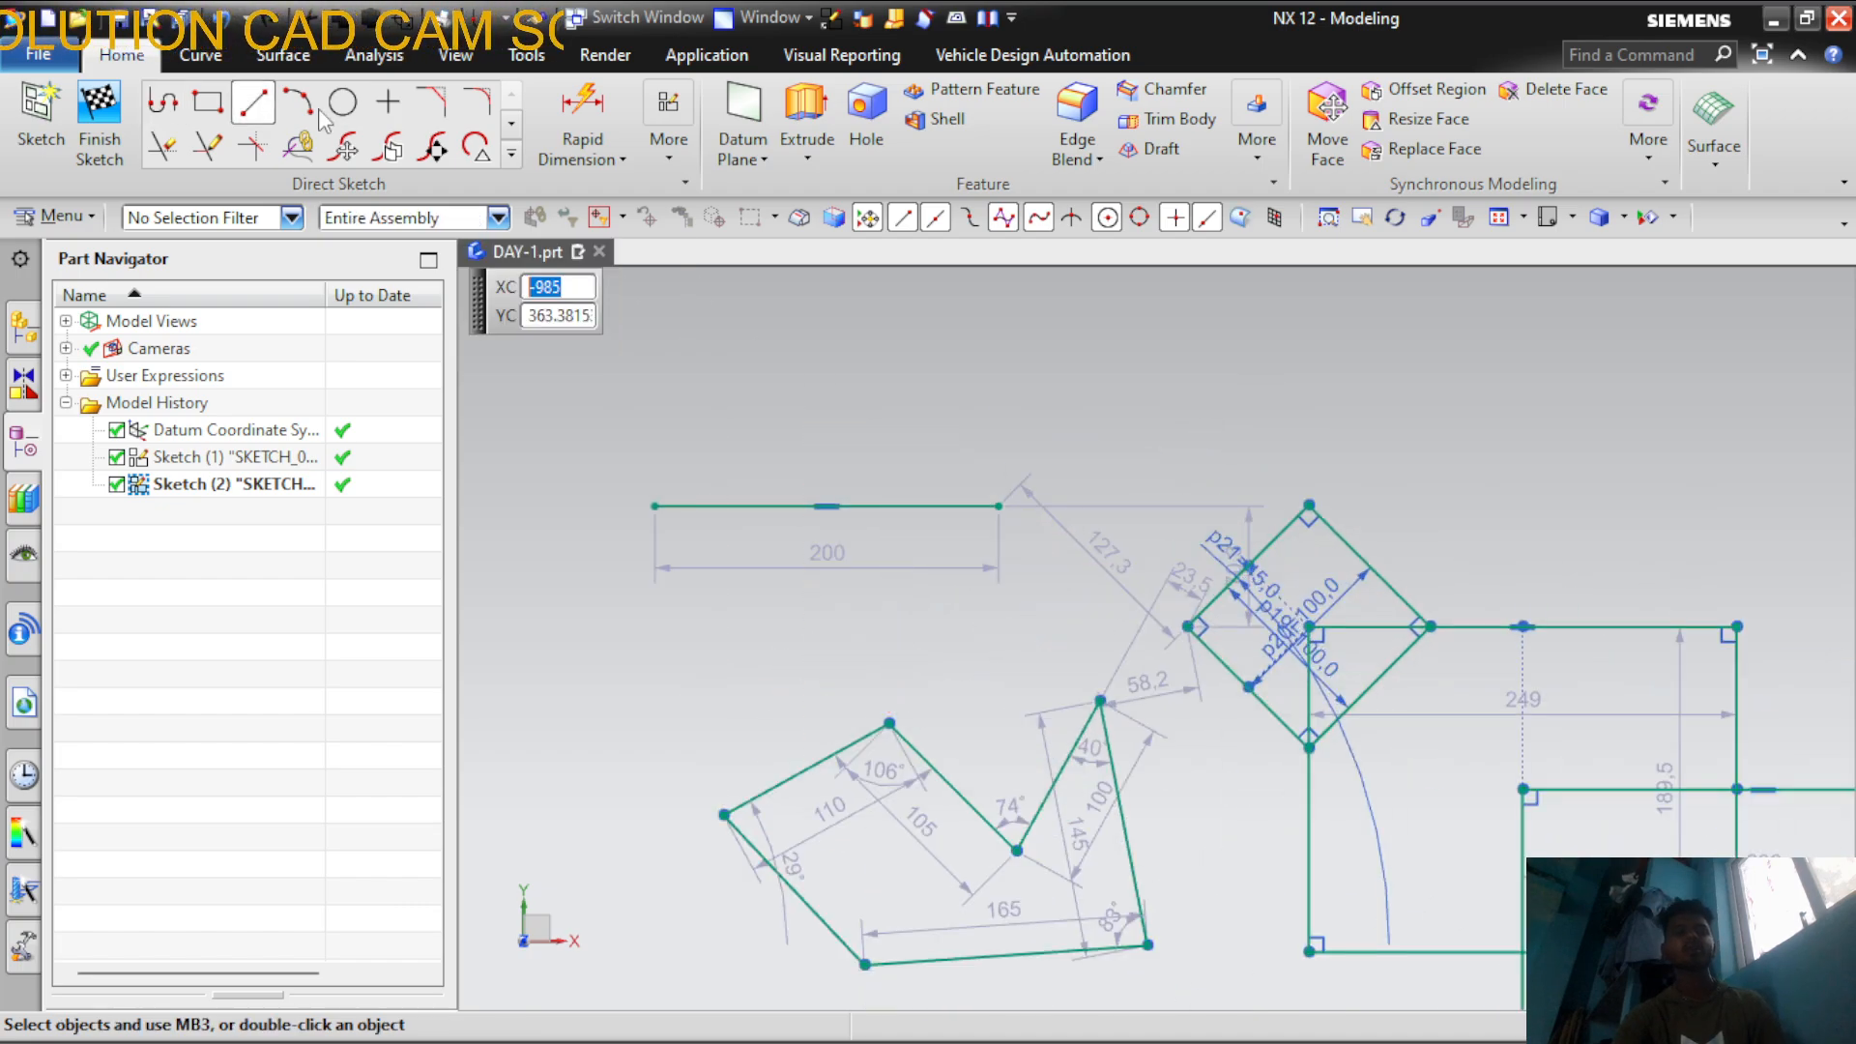
{"action": "left_click", "coordinate": [998, 505]}
{"action": "left_click", "coordinate": [1202, 322]}
{"action": "scroll", "coordinate": [1237, 503], "scroll_direction": "up", "scroll_amount": 3}
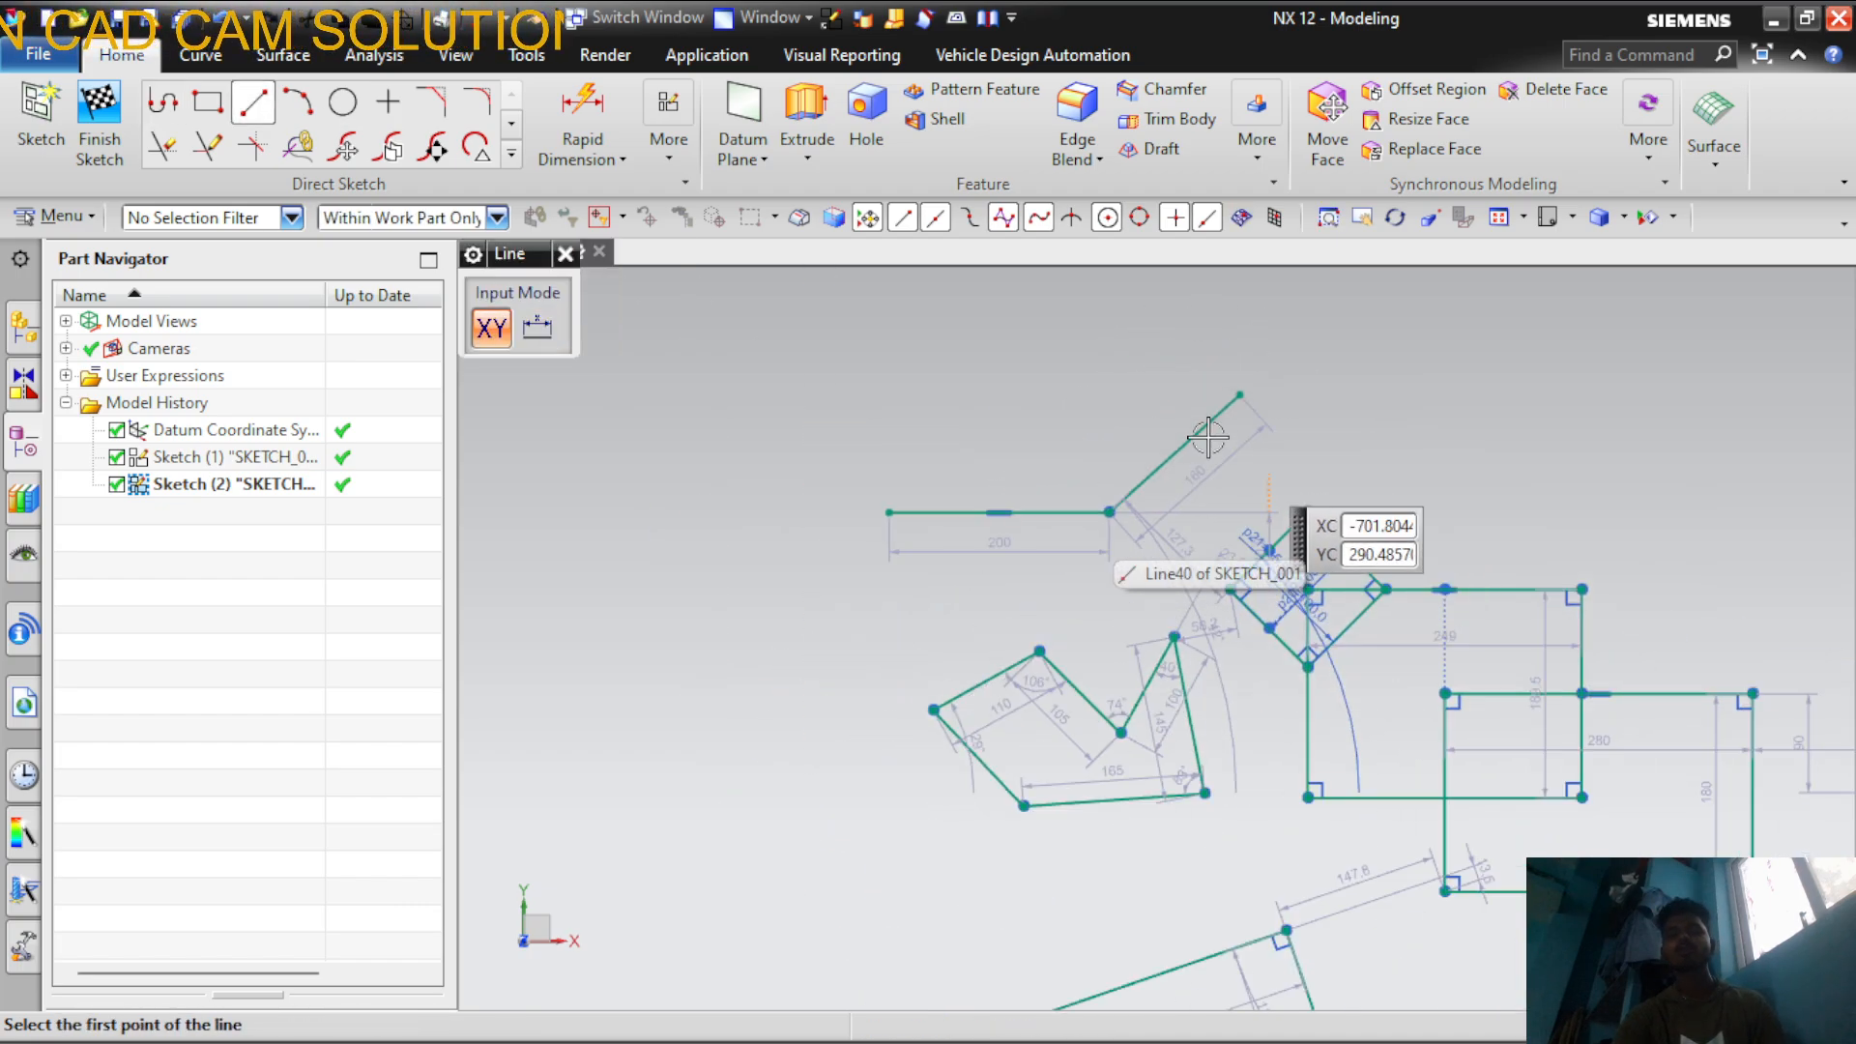
End the Line command and draw a three-point arc of radius 280 mm from the 200 mm line's left end to the 160 mm line's upper end
{"action": "scroll", "coordinate": [1210, 431], "scroll_direction": "down", "scroll_amount": 4}
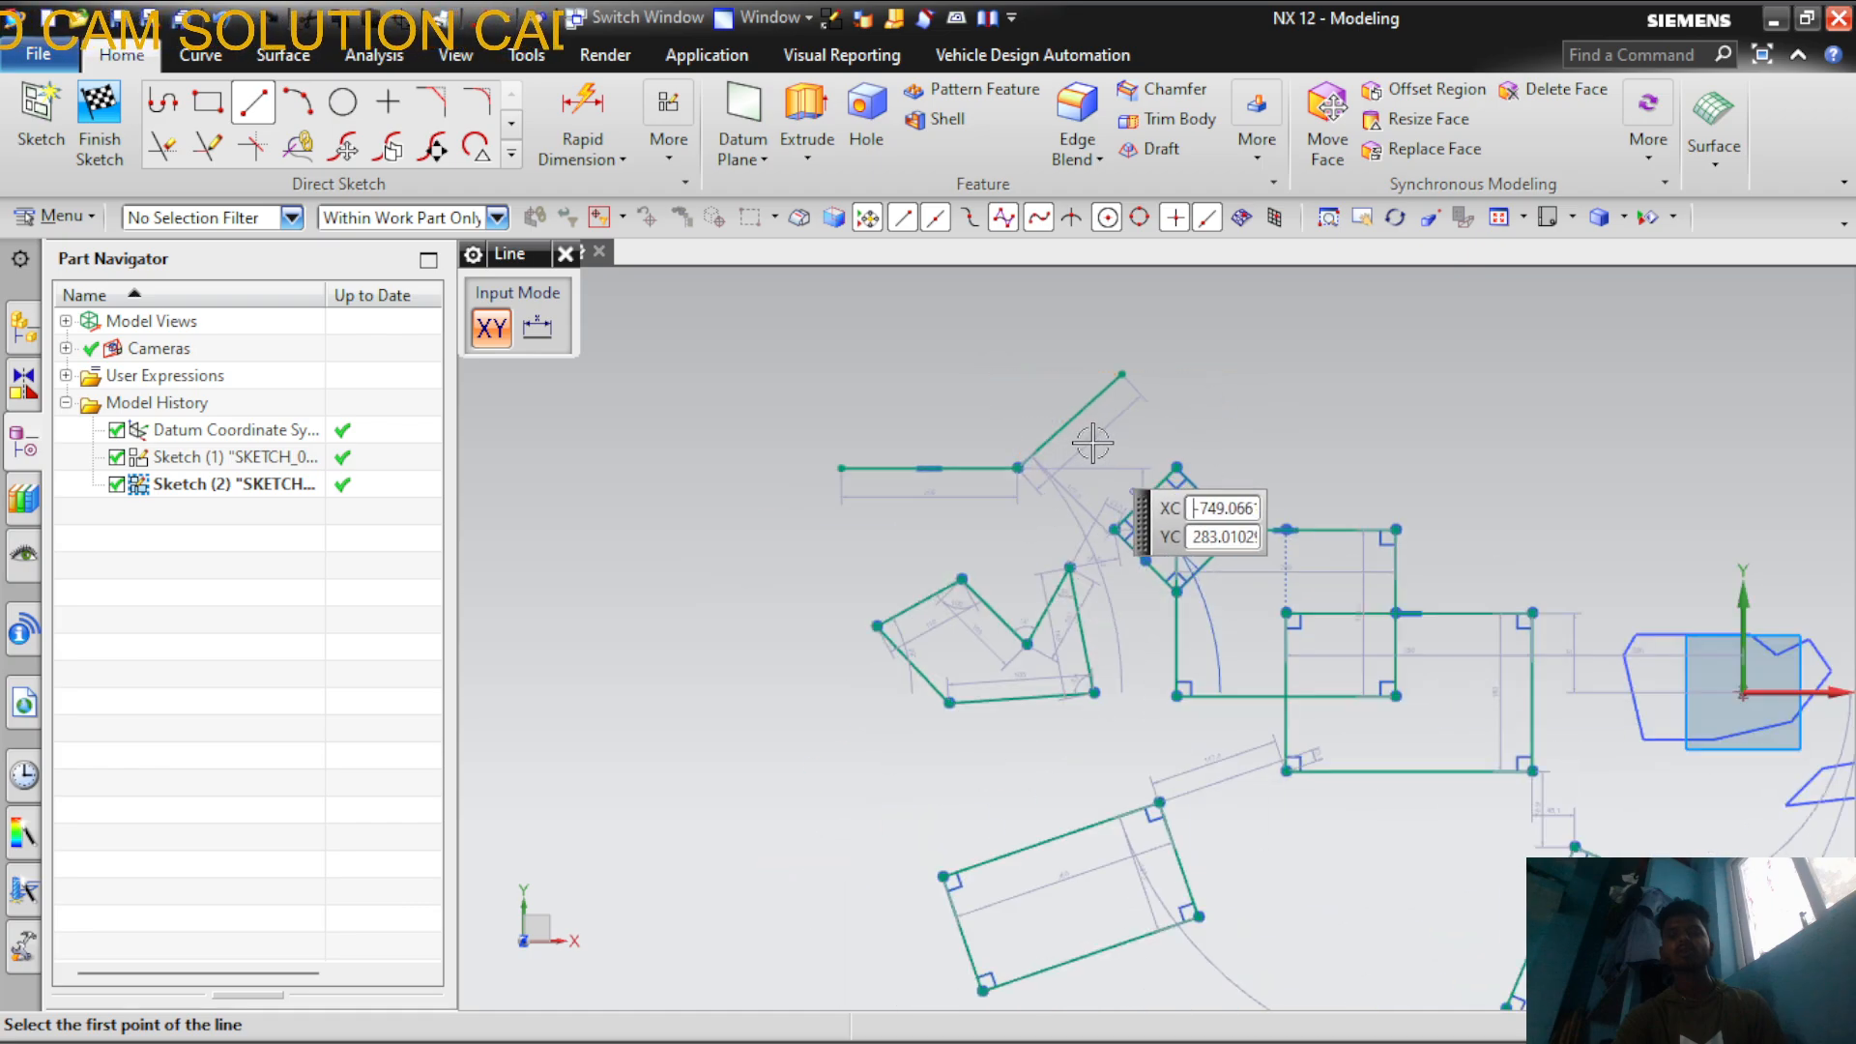
{"action": "scroll", "coordinate": [1086, 435], "scroll_direction": "up", "scroll_amount": 2}
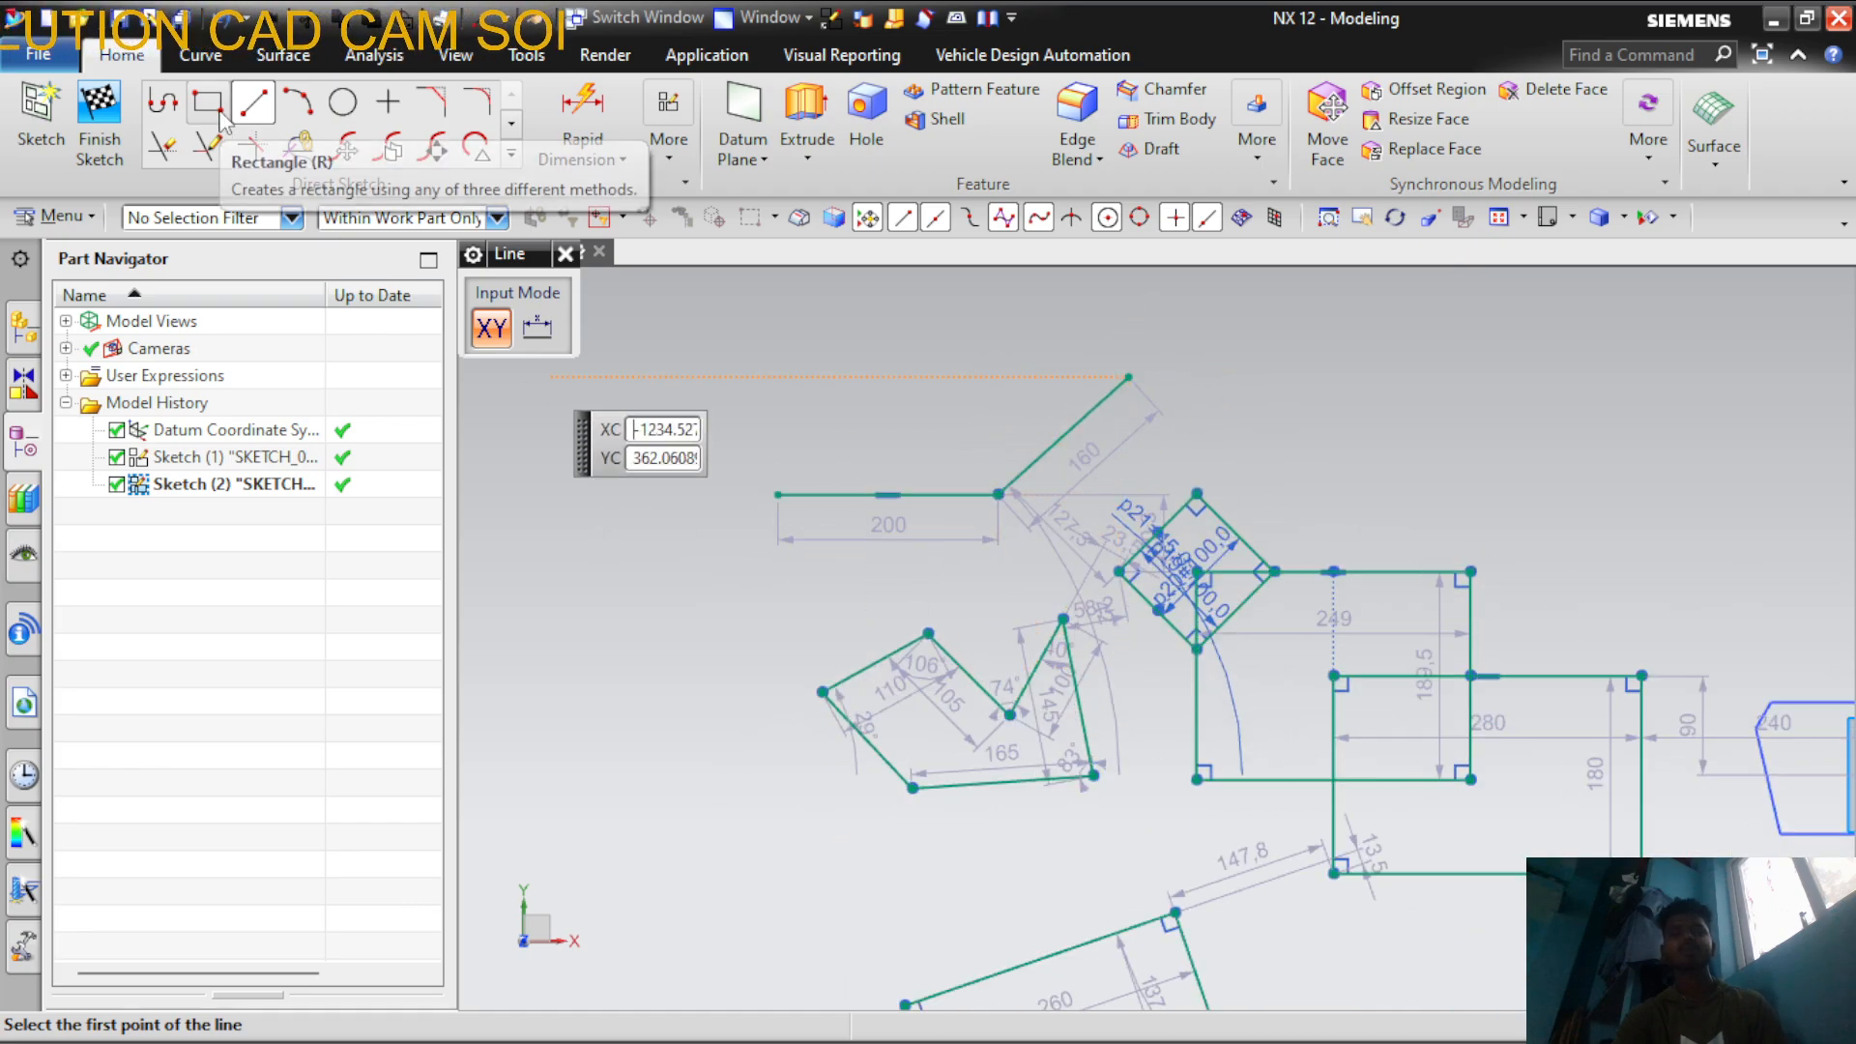
{"action": "left_click", "coordinate": [566, 253]}
{"action": "scroll", "coordinate": [1164, 476], "scroll_direction": "down", "scroll_amount": 3}
{"action": "scroll", "coordinate": [1164, 476], "scroll_direction": "up", "scroll_amount": 4}
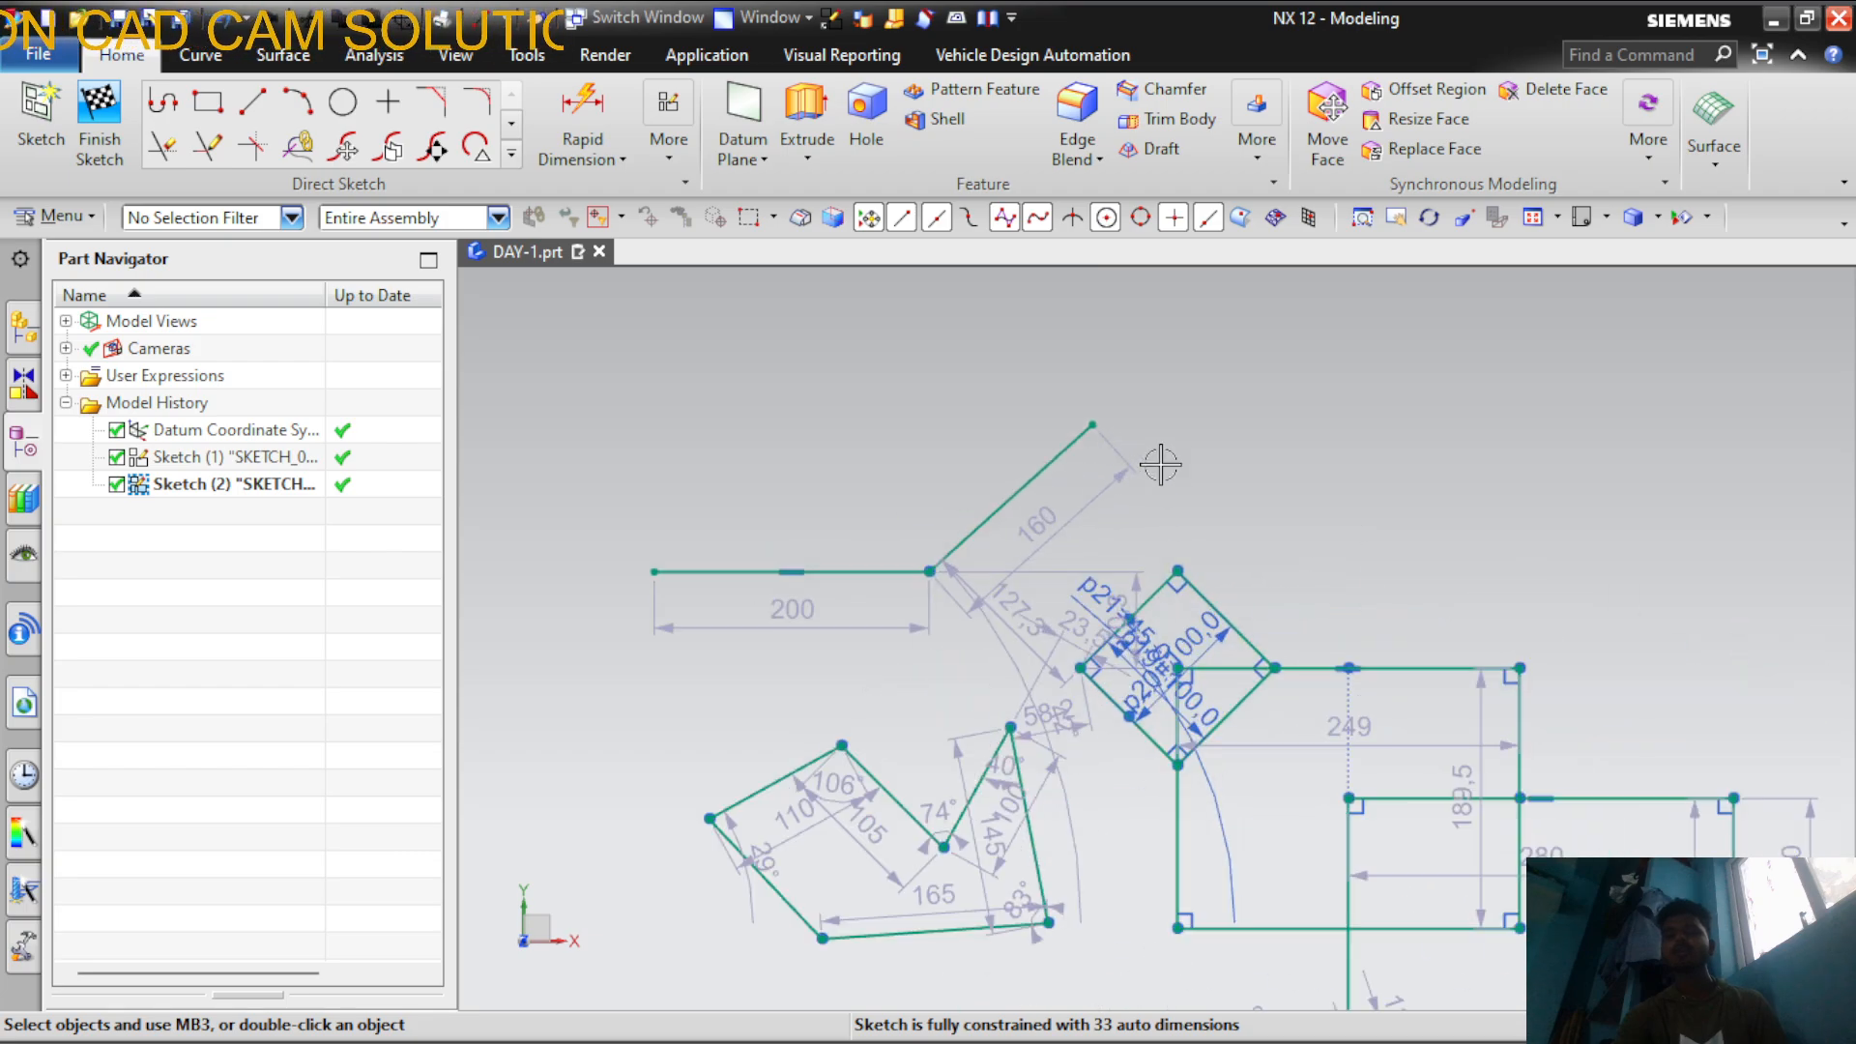
{"action": "scroll", "coordinate": [1170, 464], "scroll_direction": "down", "scroll_amount": 2}
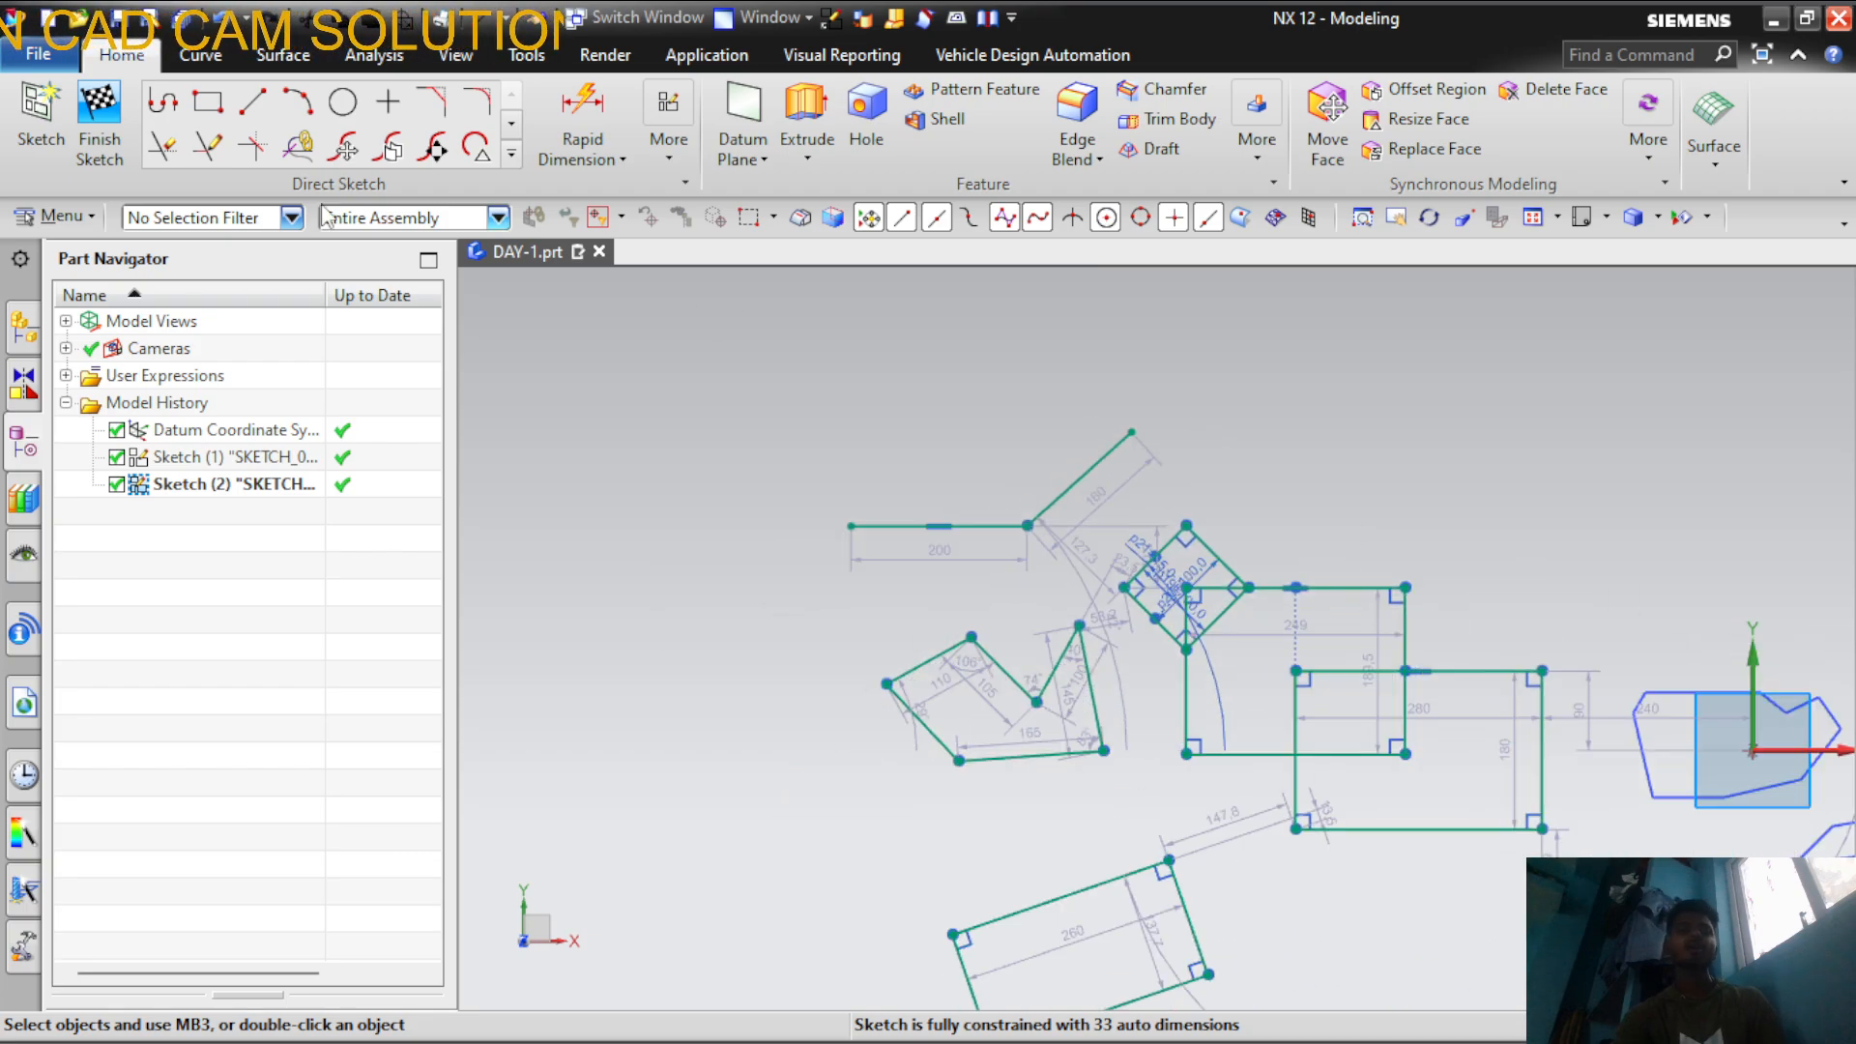
{"action": "left_click", "coordinate": [294, 107]}
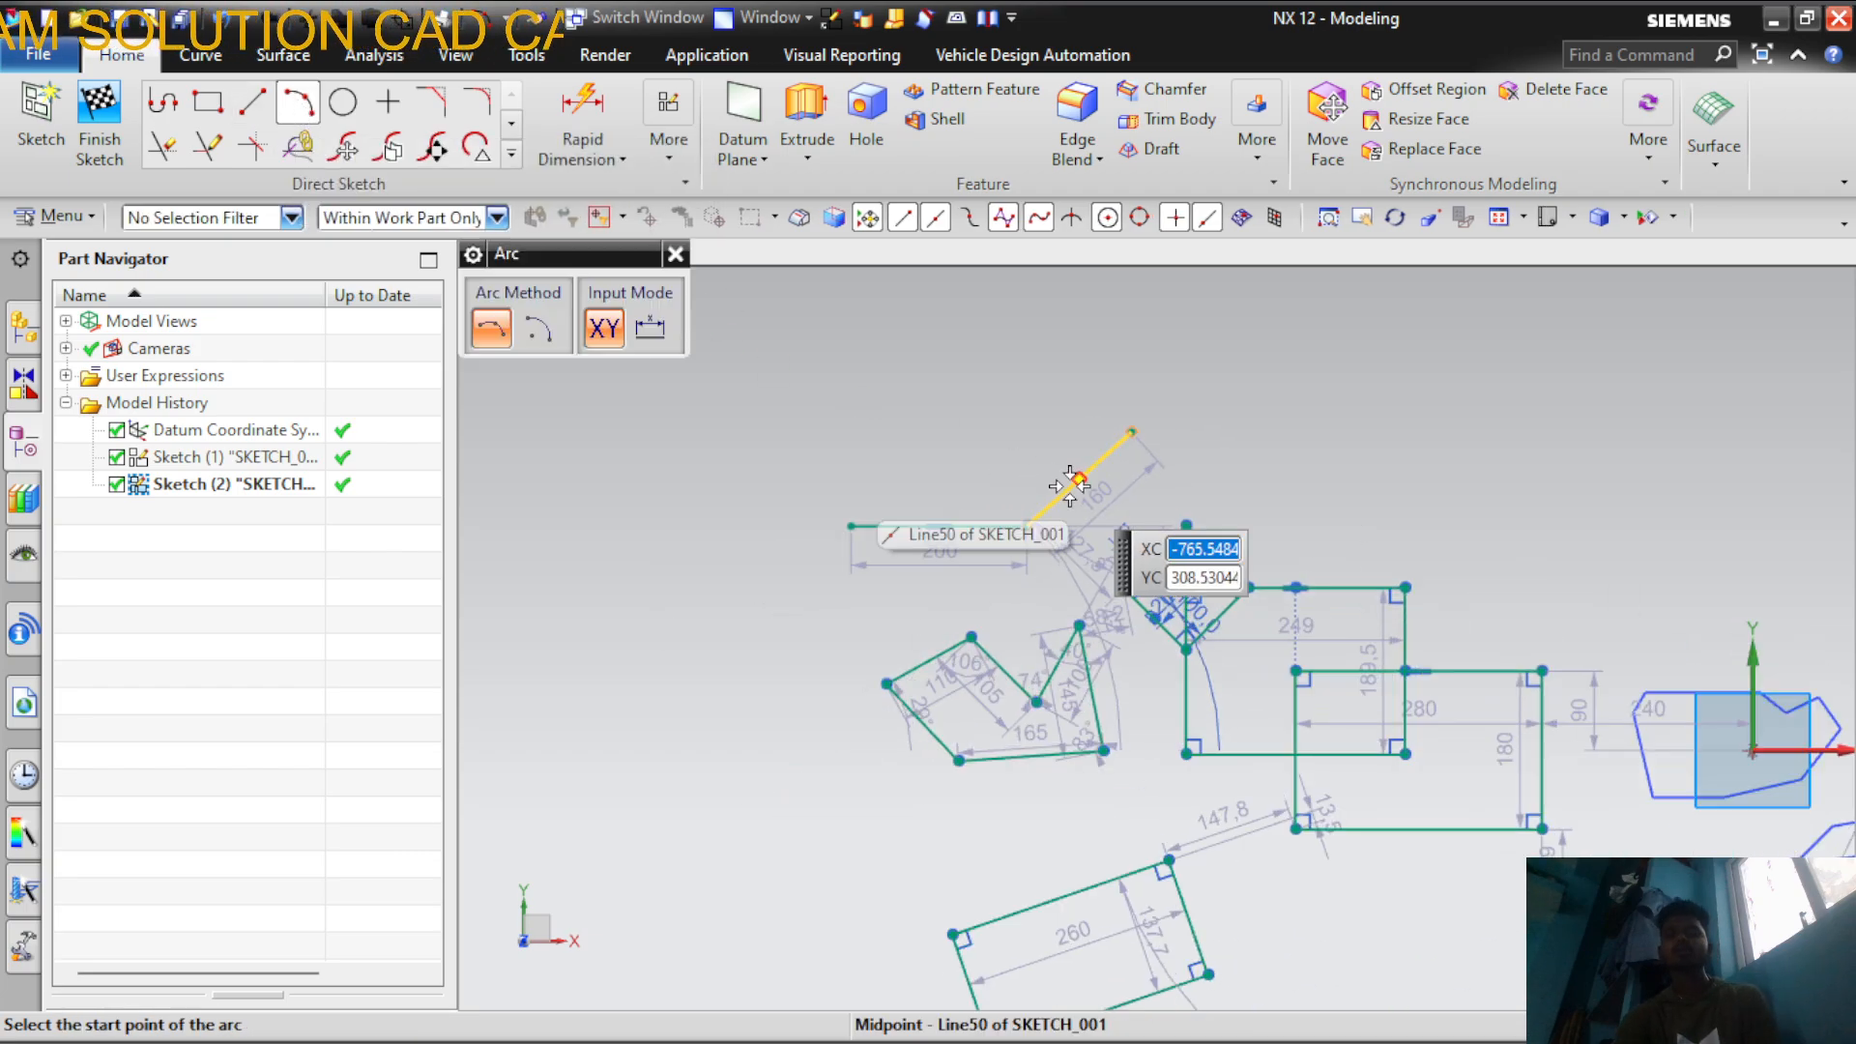
{"action": "scroll", "coordinate": [1187, 537], "scroll_direction": "up", "scroll_amount": 1}
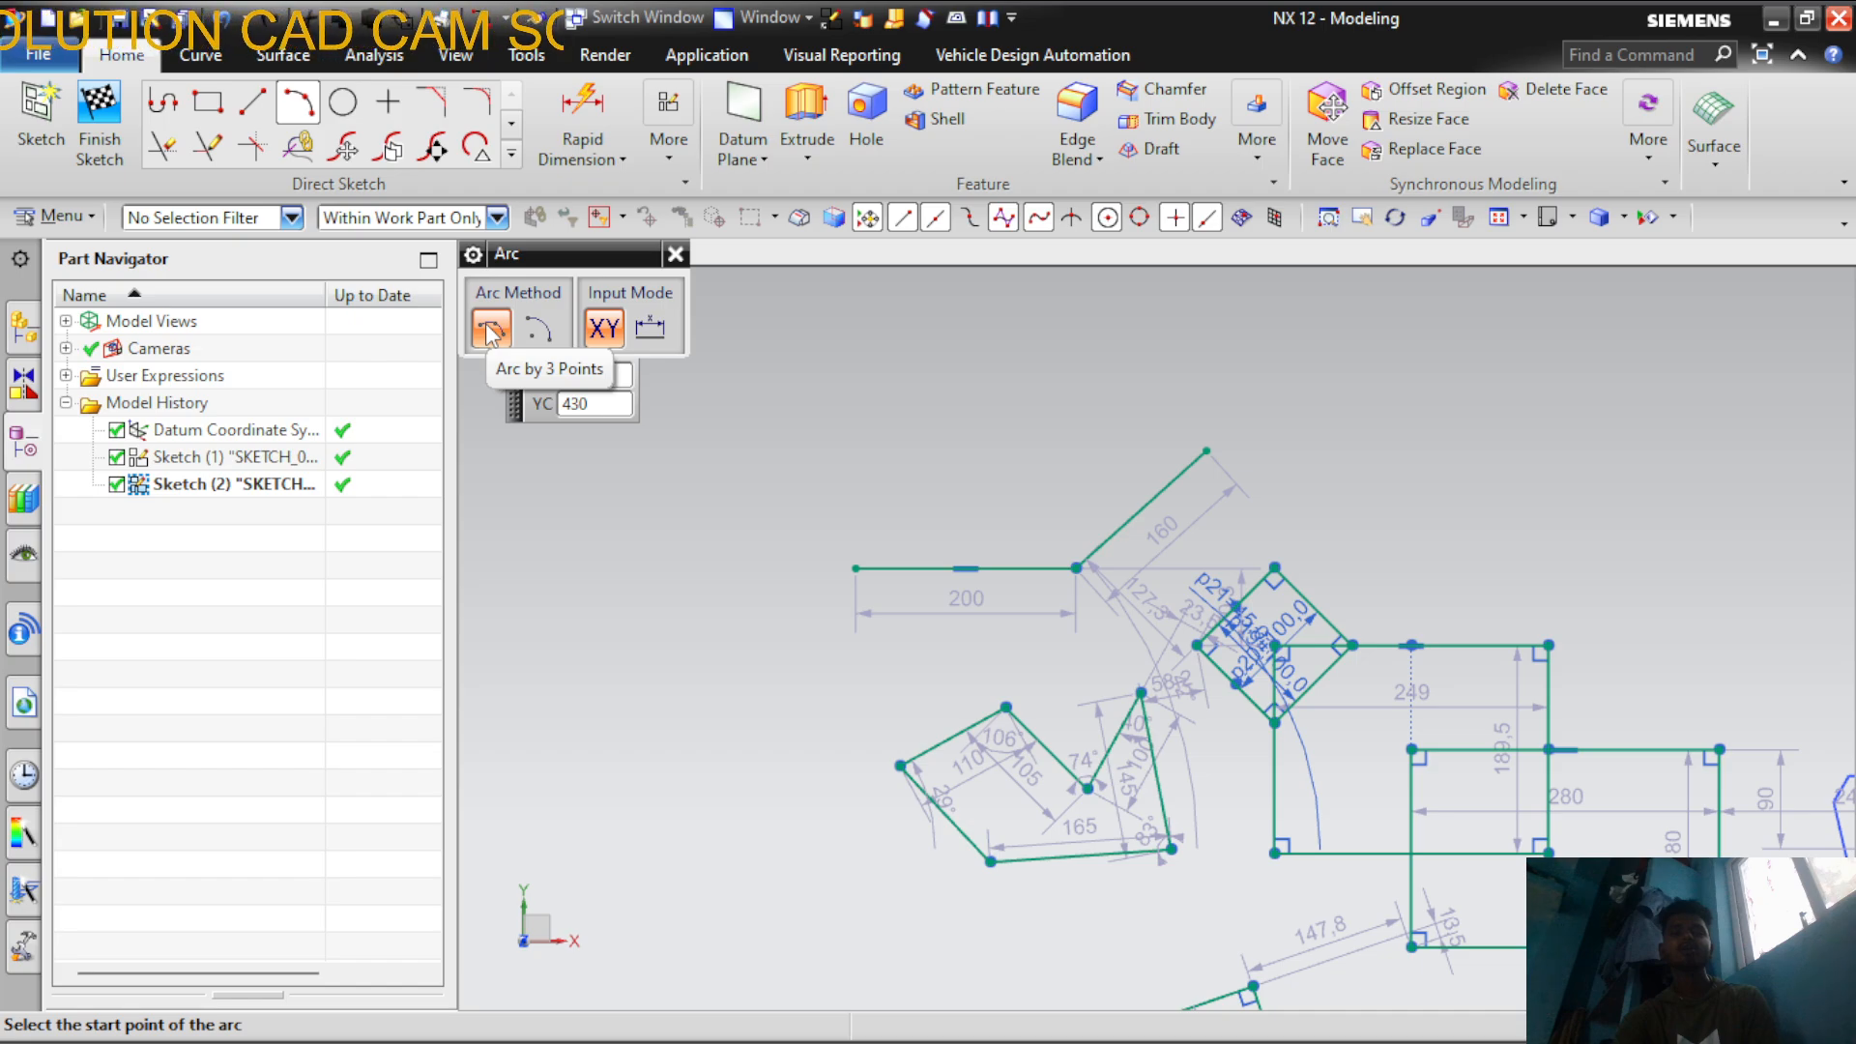
{"action": "left_click", "coordinate": [856, 567]}
{"action": "left_click", "coordinate": [1207, 451]}
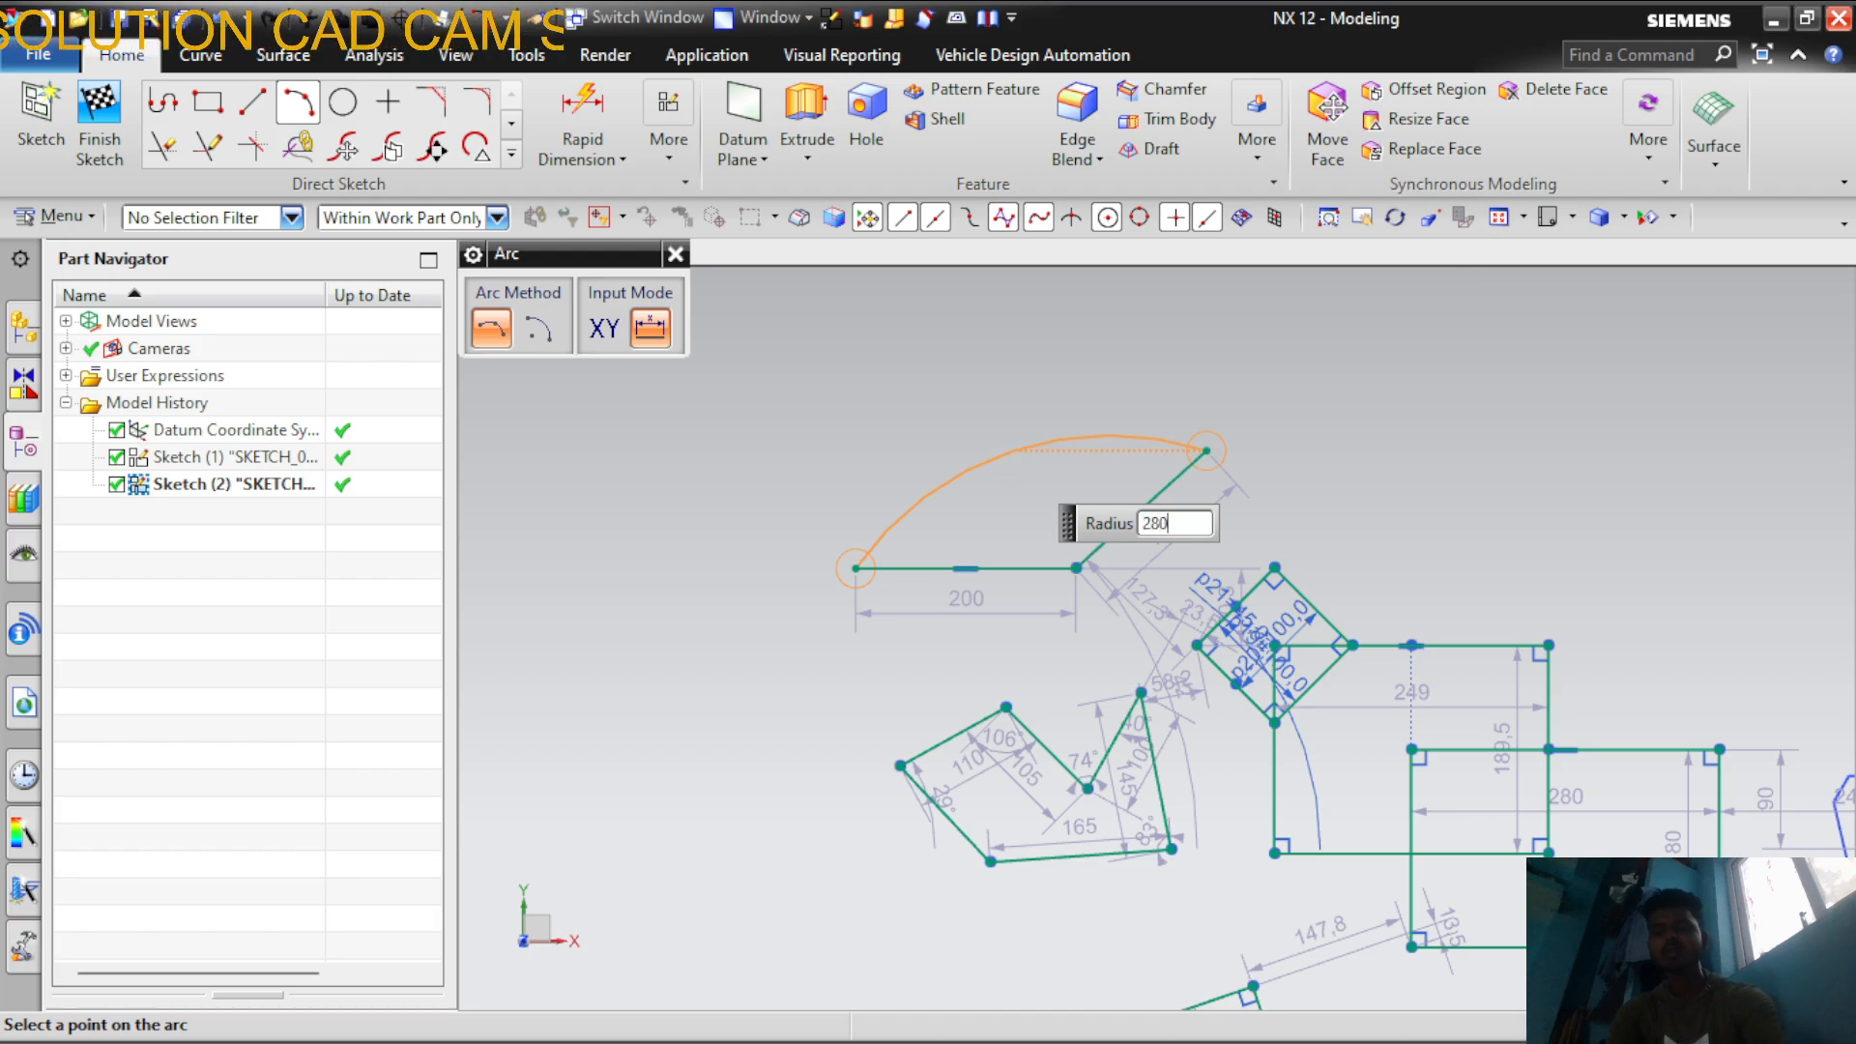
{"action": "left_click", "coordinate": [1015, 446]}
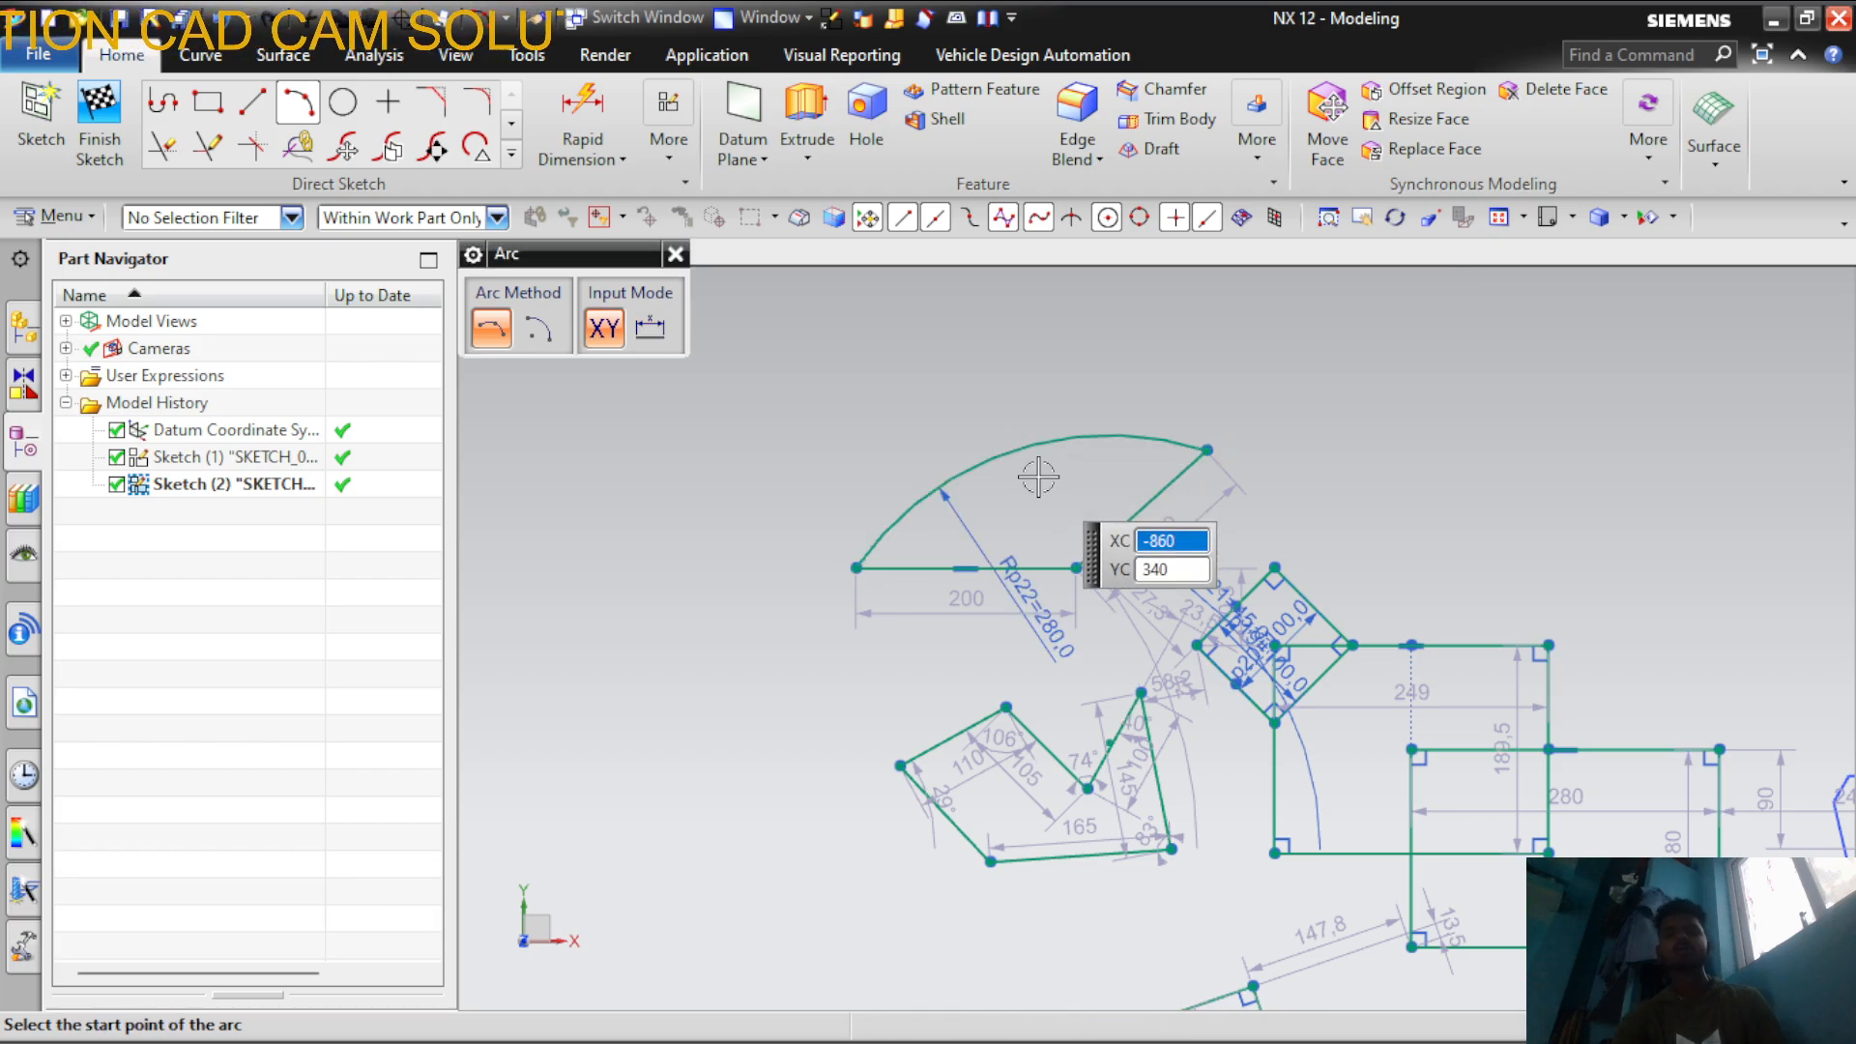
Draw a three-point arc of about 123 mm radius across the corner between the 160 mm and 200 mm lines
{"action": "scroll", "coordinate": [1030, 469], "scroll_direction": "up", "scroll_amount": 3}
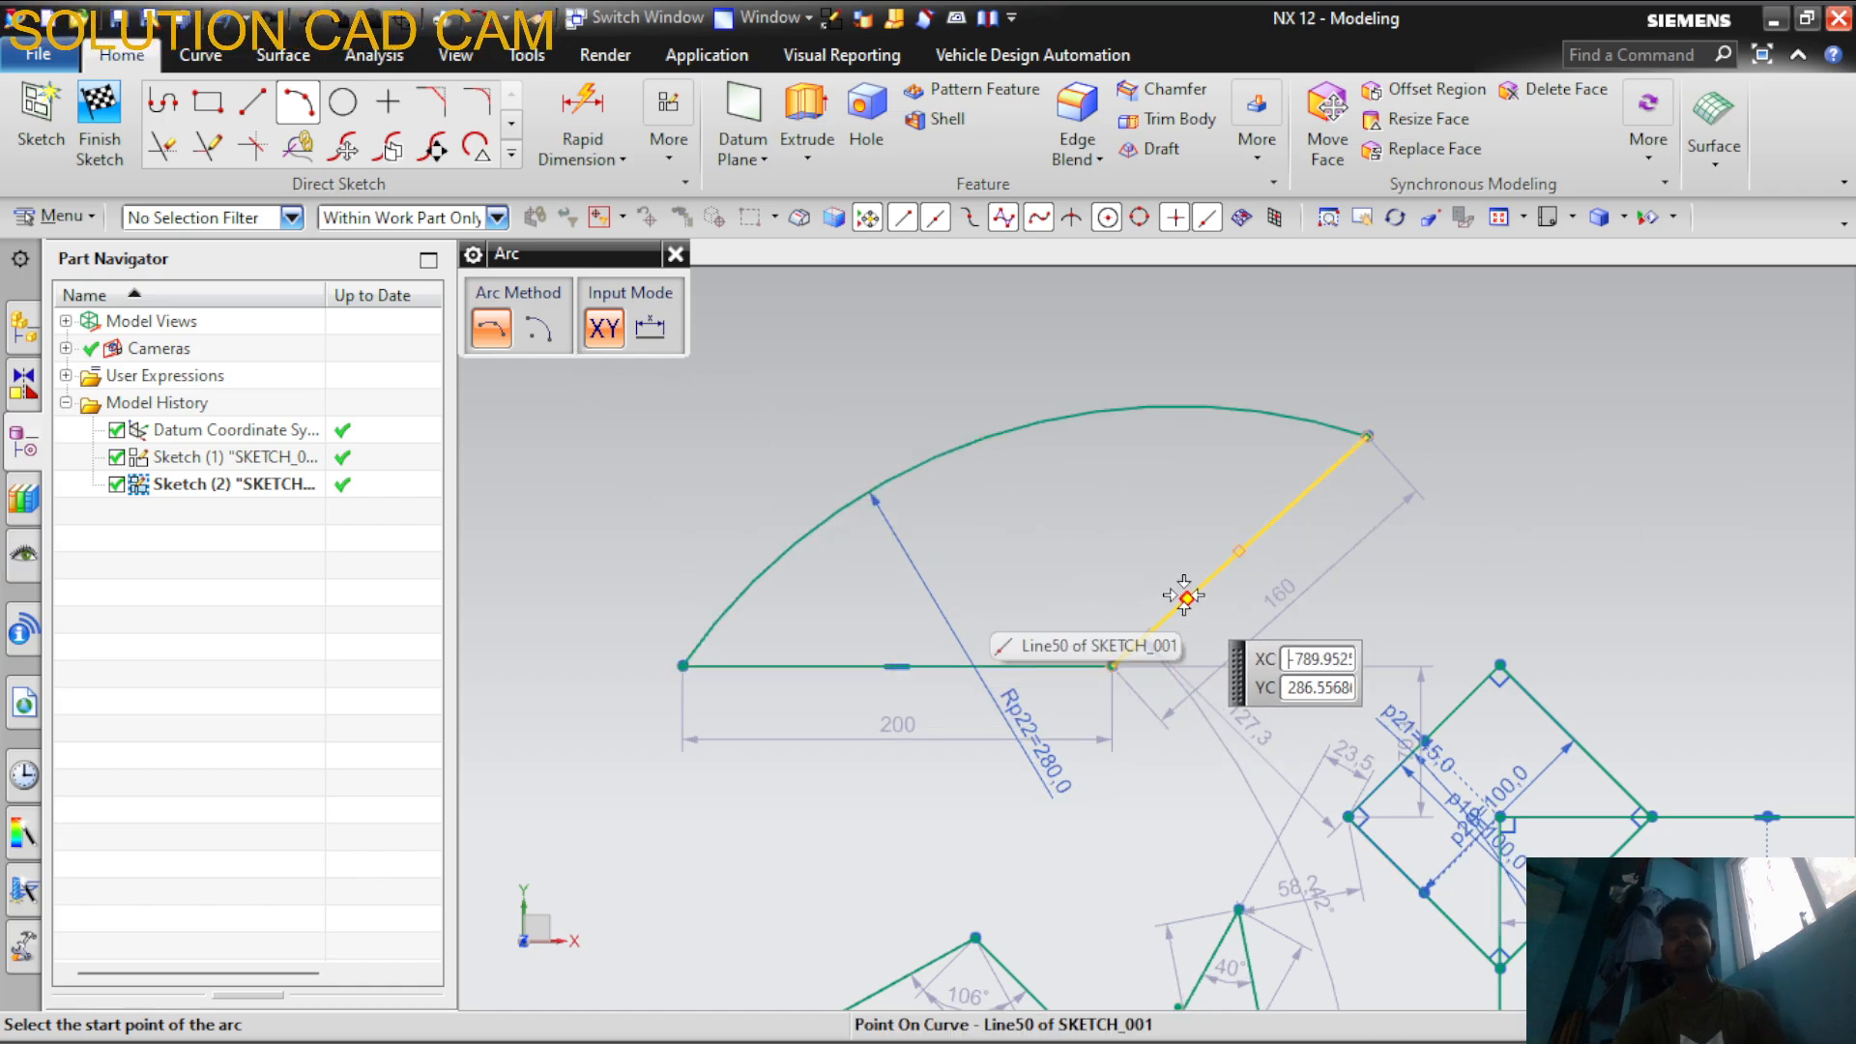
{"action": "left_click", "coordinate": [1174, 601]}
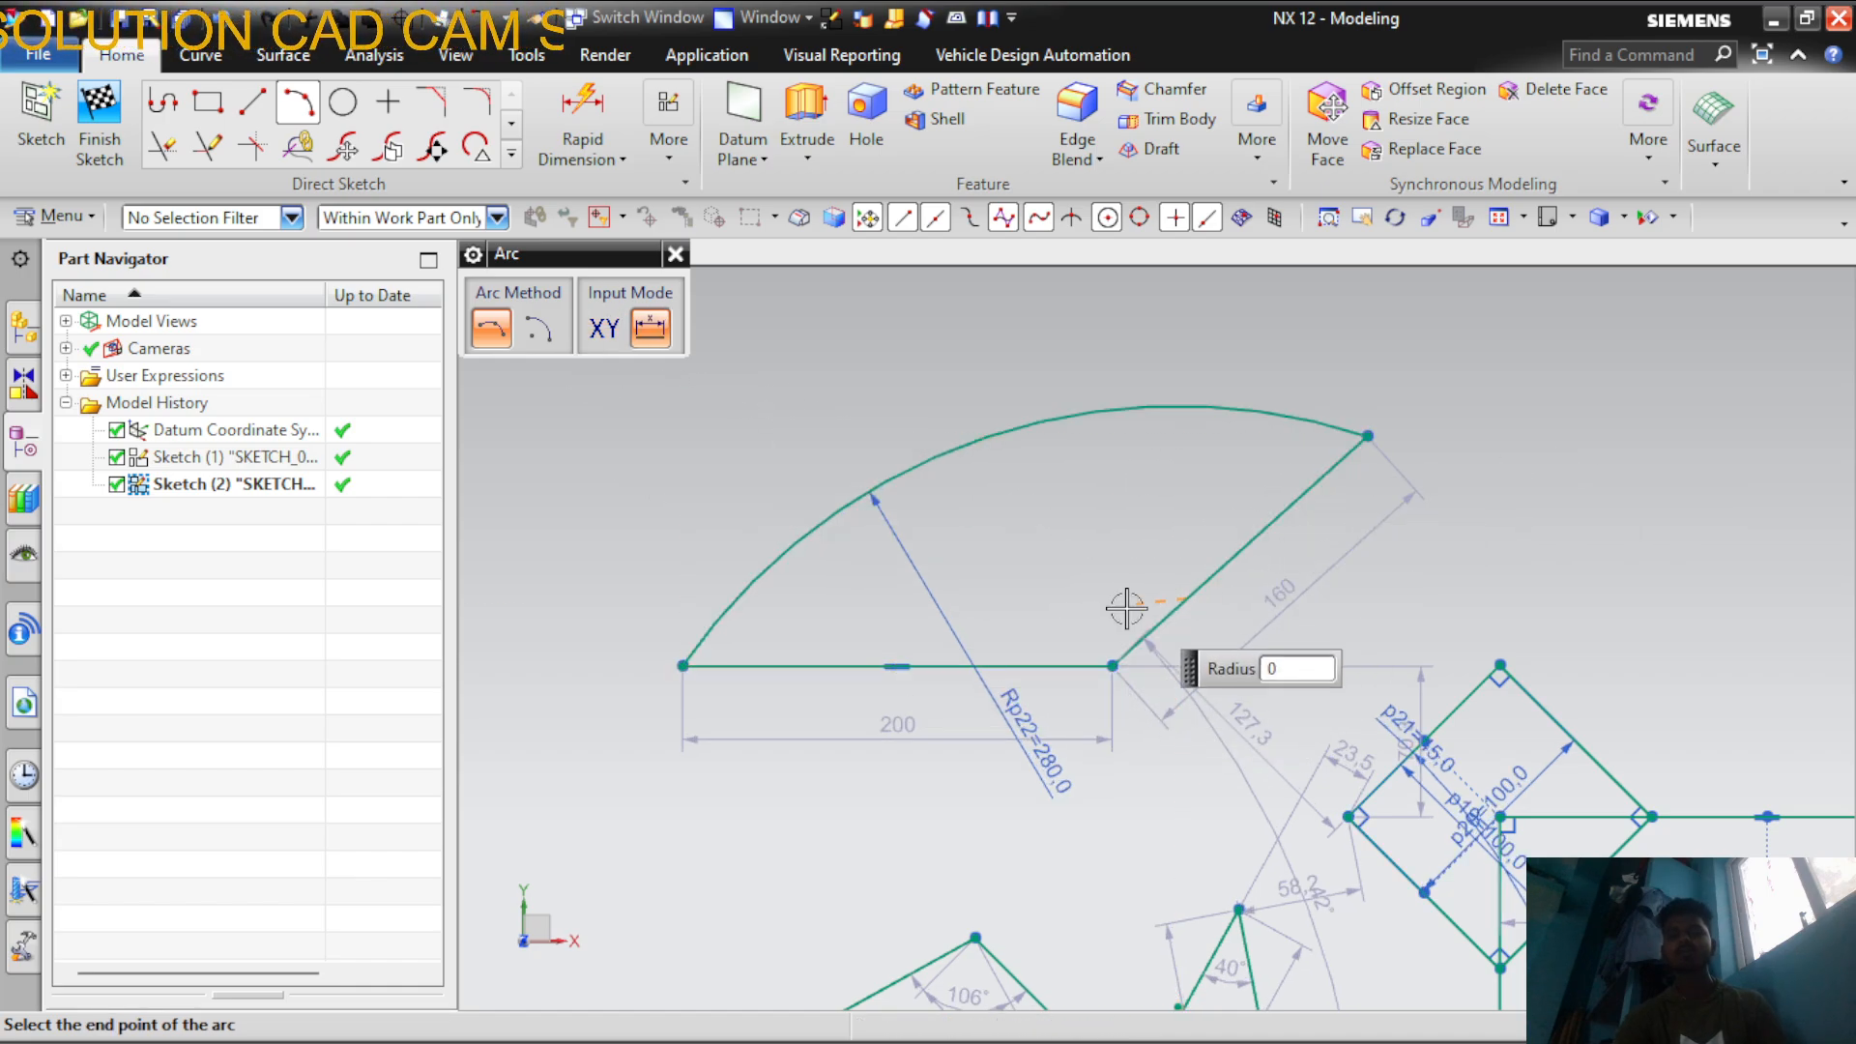
{"action": "left_click", "coordinate": [1094, 649]}
{"action": "scroll", "coordinate": [1099, 654], "scroll_direction": "up", "scroll_amount": 7}
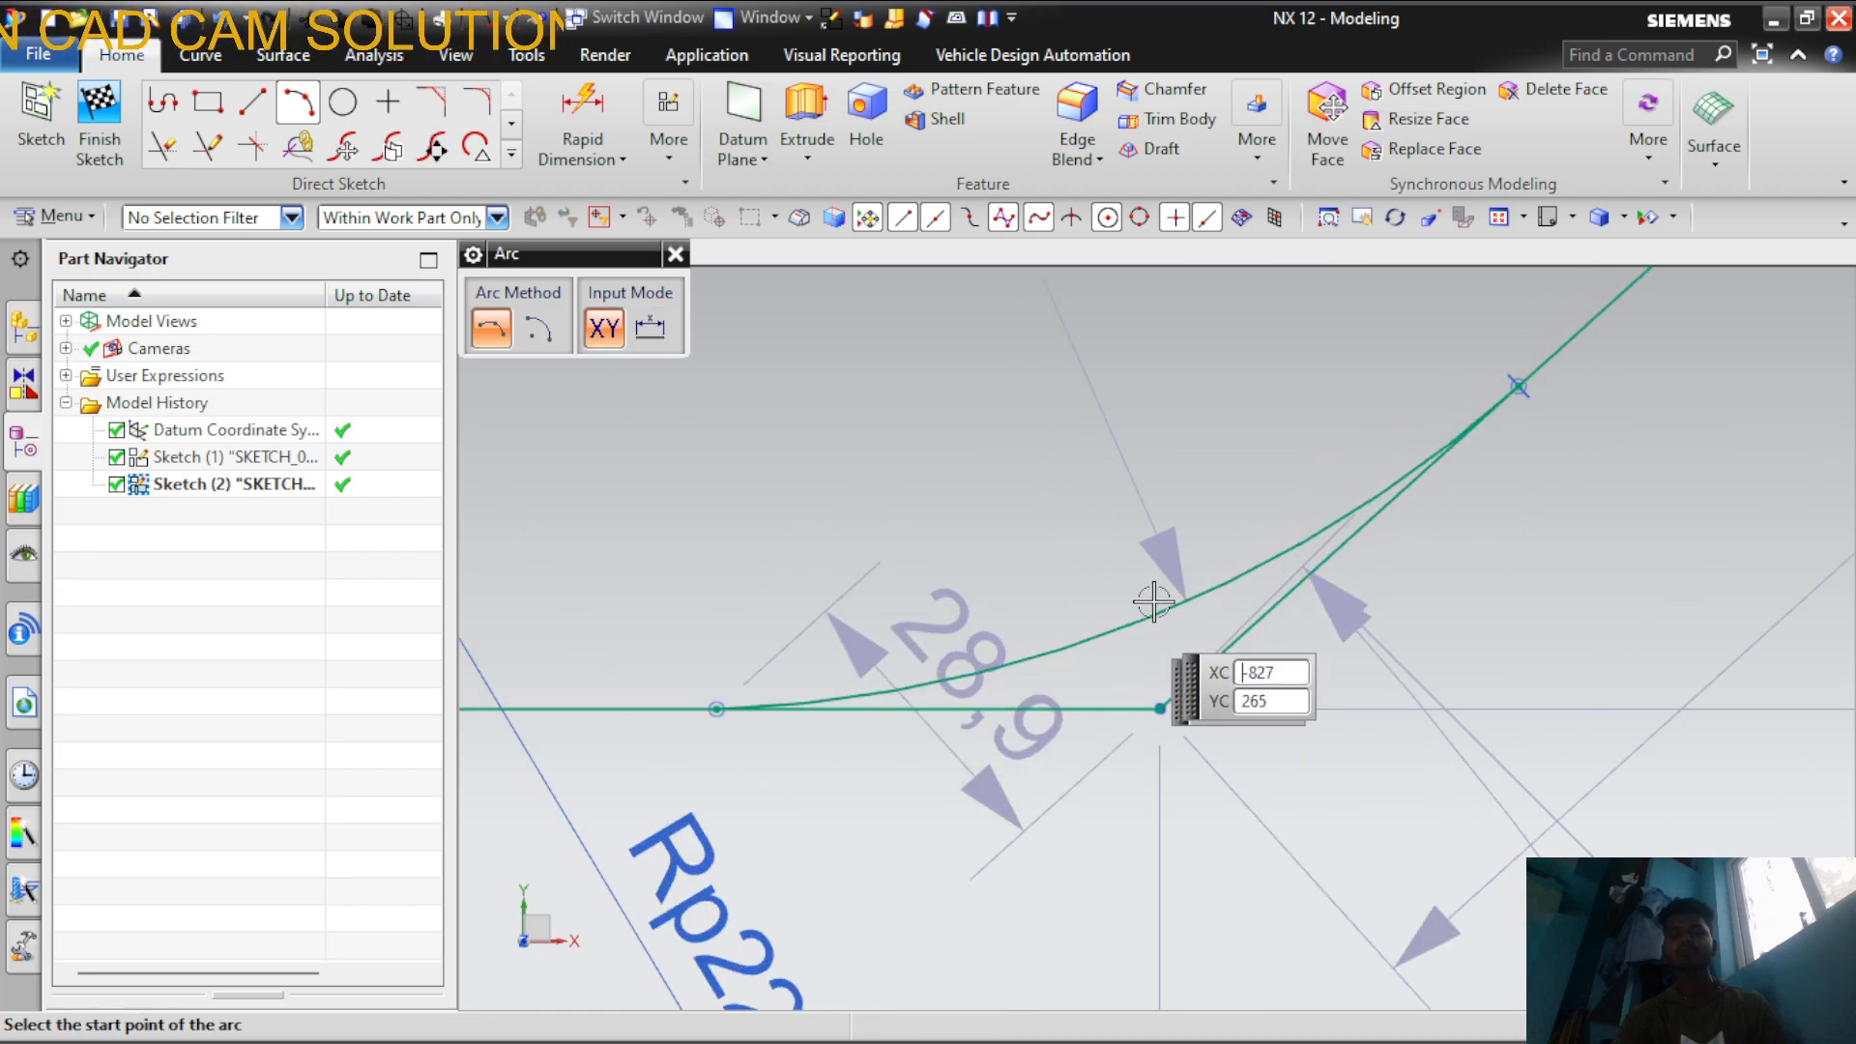
{"action": "scroll", "coordinate": [1179, 613], "scroll_direction": "down", "scroll_amount": 1}
{"action": "scroll", "coordinate": [1239, 631], "scroll_direction": "down", "scroll_amount": 8}
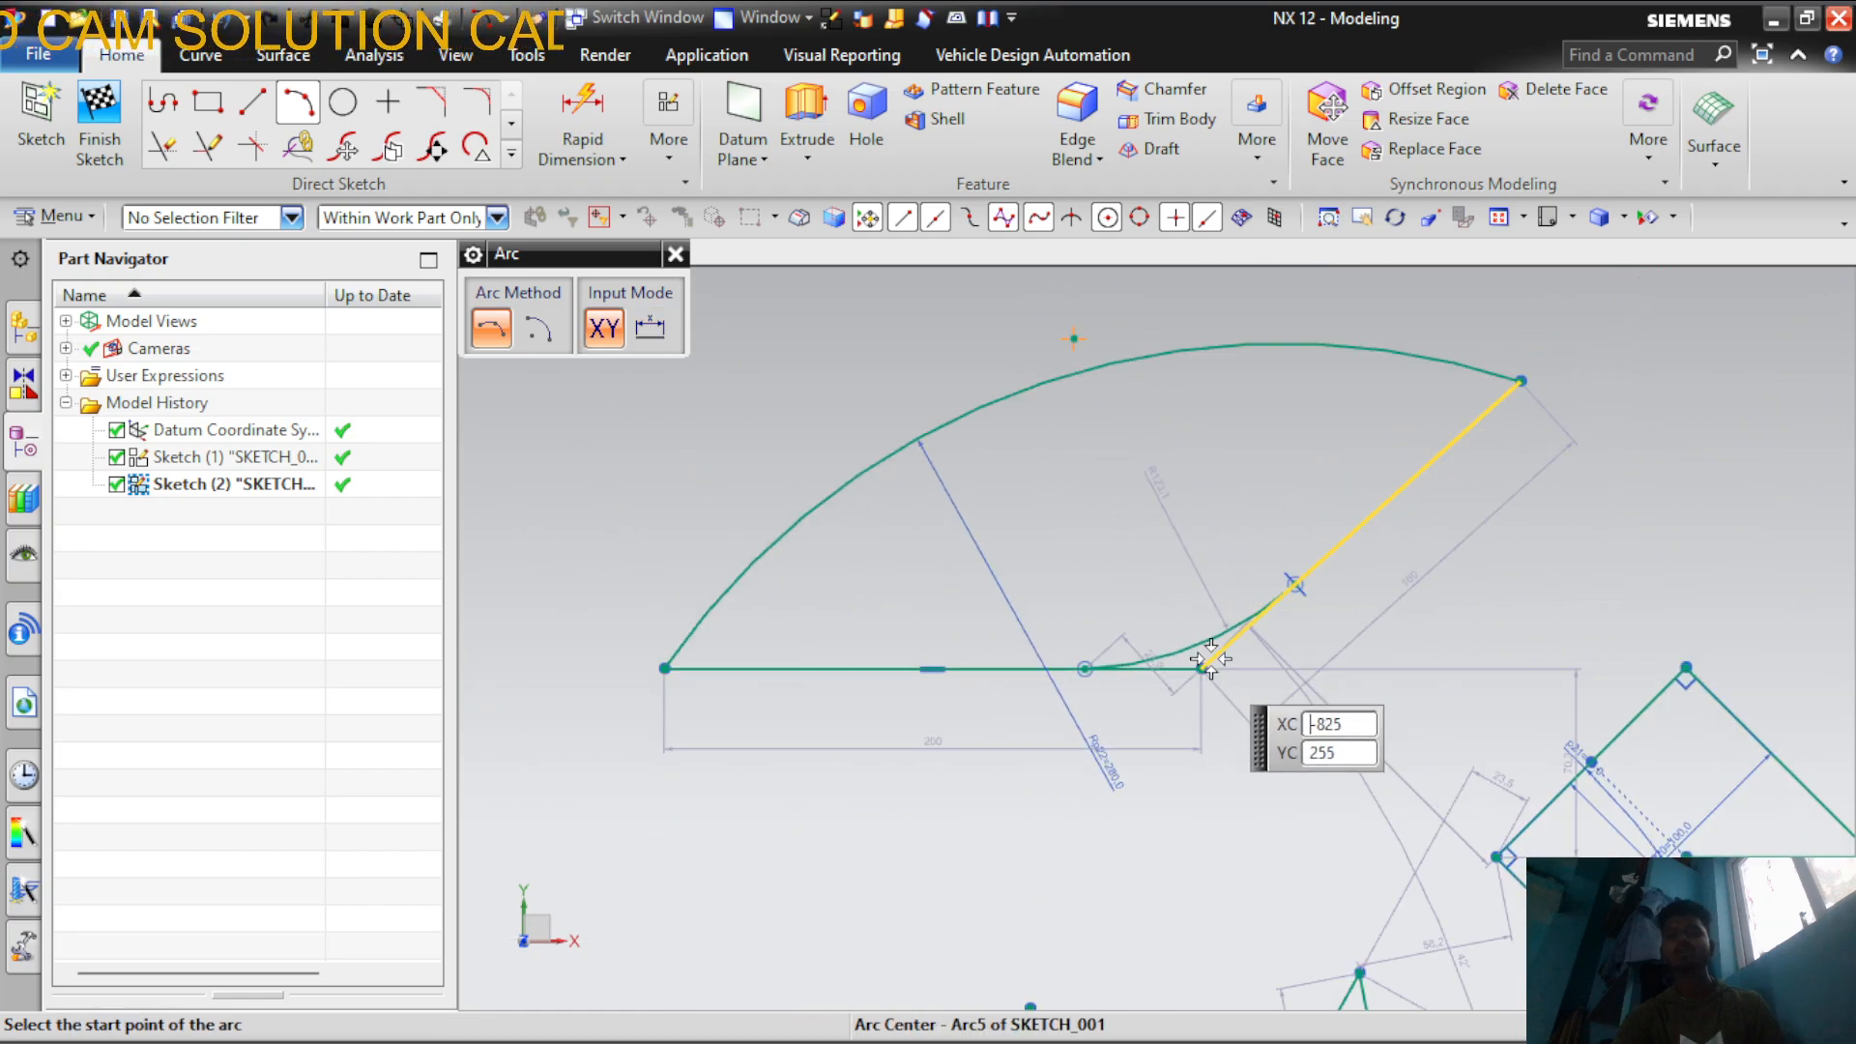
Draw a three-point arc of about 14 mm radius between the large arc and the 160 mm line near their shared upper end
{"action": "scroll", "coordinate": [1322, 507], "scroll_direction": "up", "scroll_amount": 7}
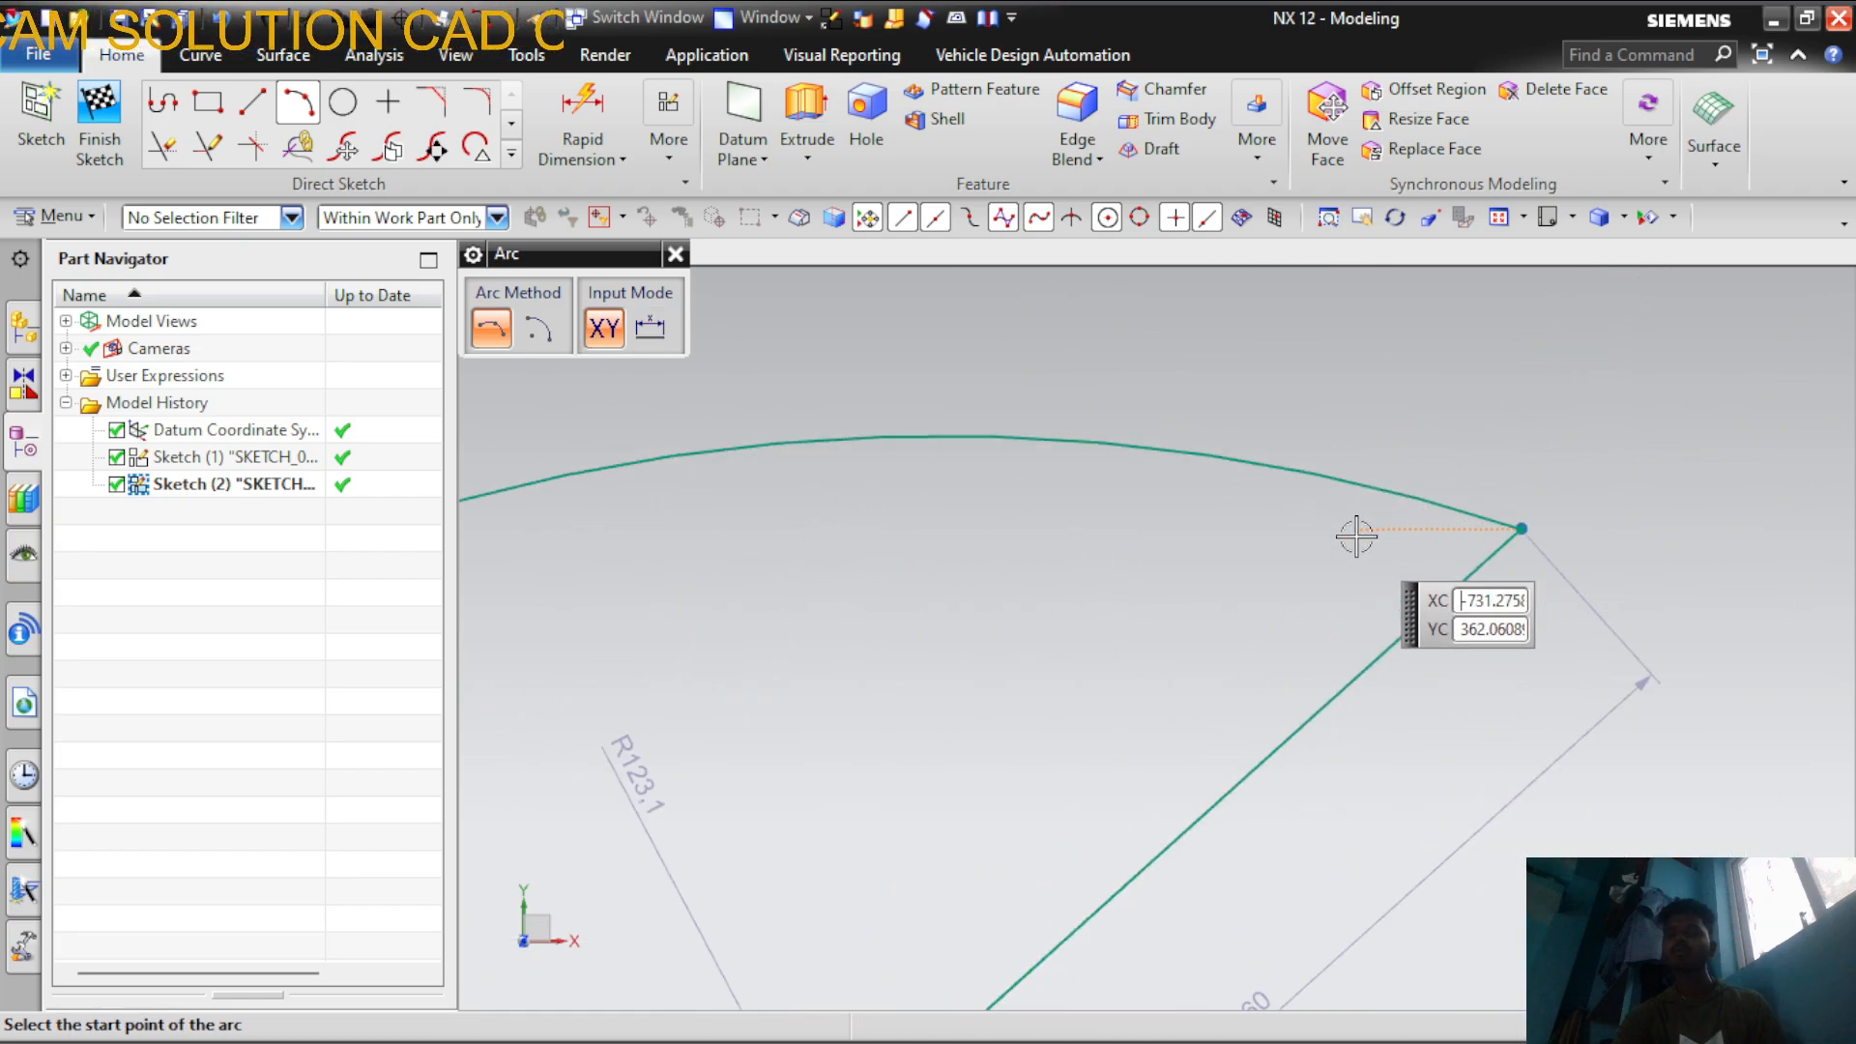
{"action": "left_click", "coordinate": [1352, 480]}
{"action": "left_click", "coordinate": [1395, 643]}
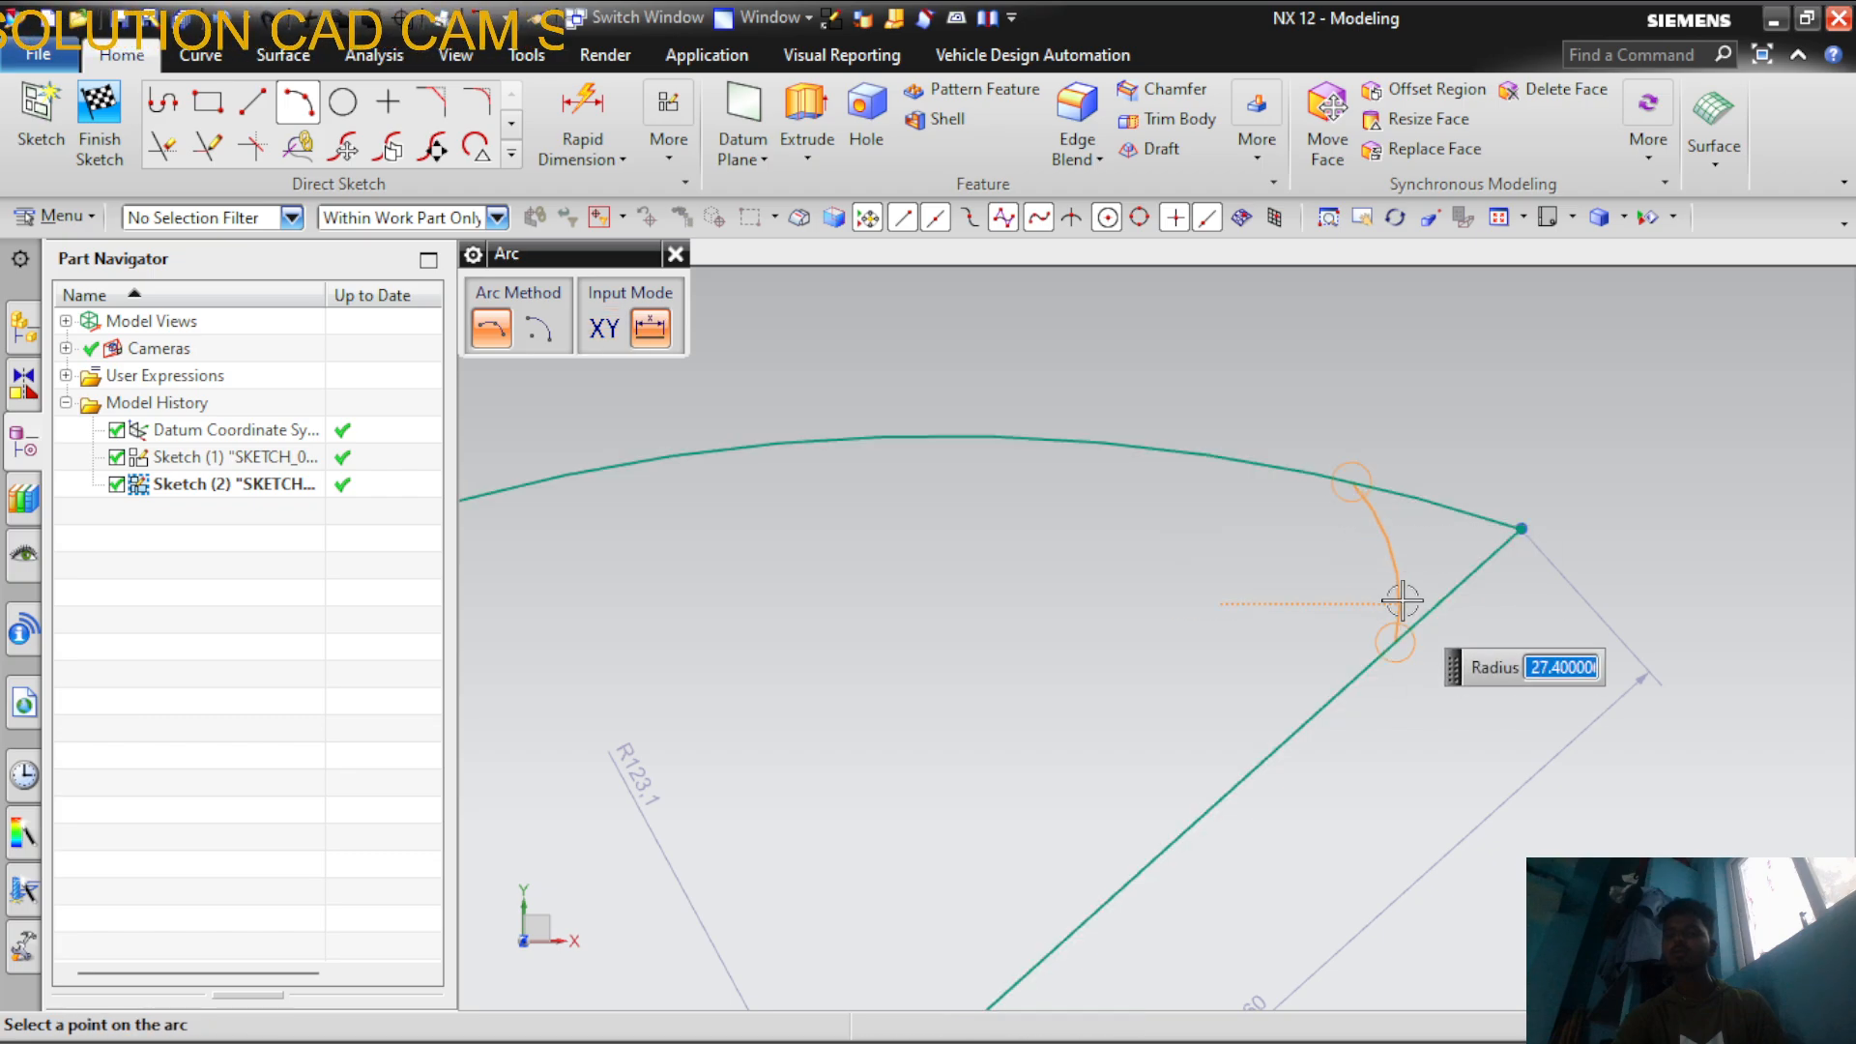
{"action": "left_click", "coordinate": [1235, 500]}
Draw a three-point arc of about 27 mm radius between the large arc and the 200 mm line's left part, and end the command
{"action": "scroll", "coordinate": [1553, 393], "scroll_direction": "down", "scroll_amount": 5}
{"action": "scroll", "coordinate": [1015, 634], "scroll_direction": "up", "scroll_amount": 4}
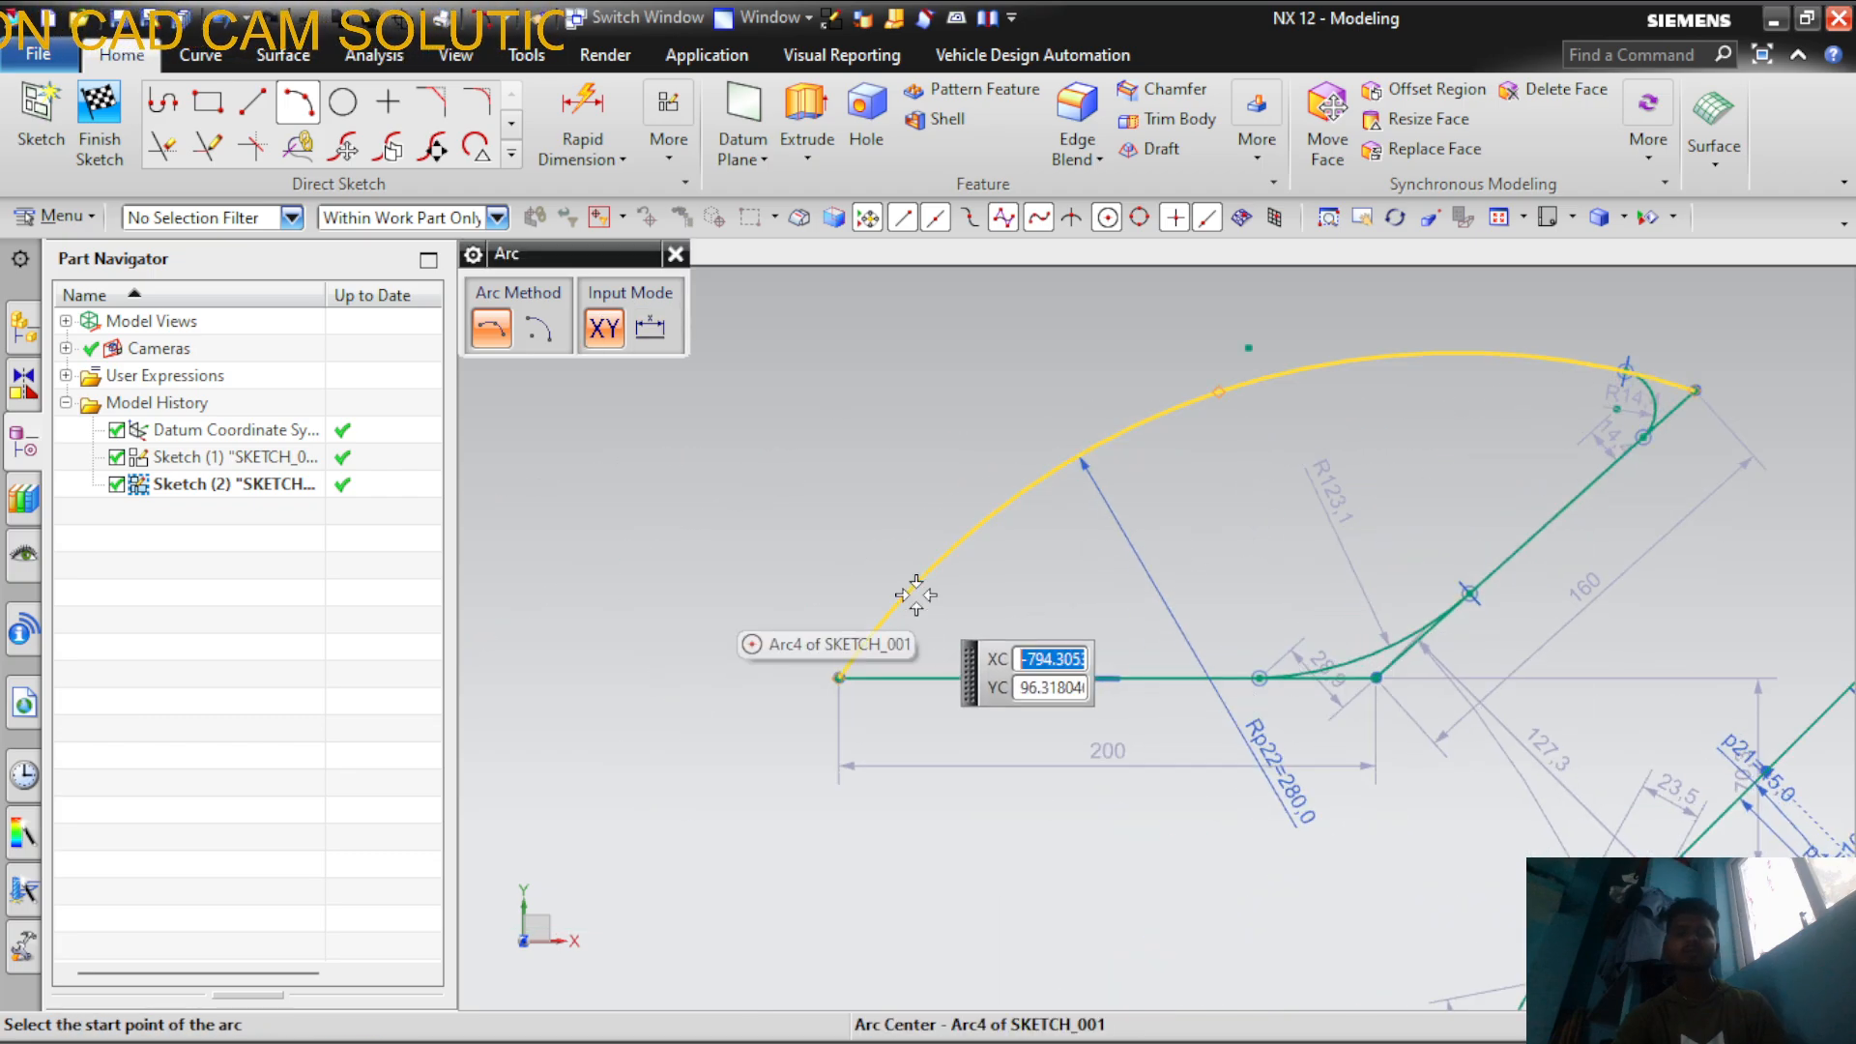
{"action": "left_click", "coordinate": [917, 635]}
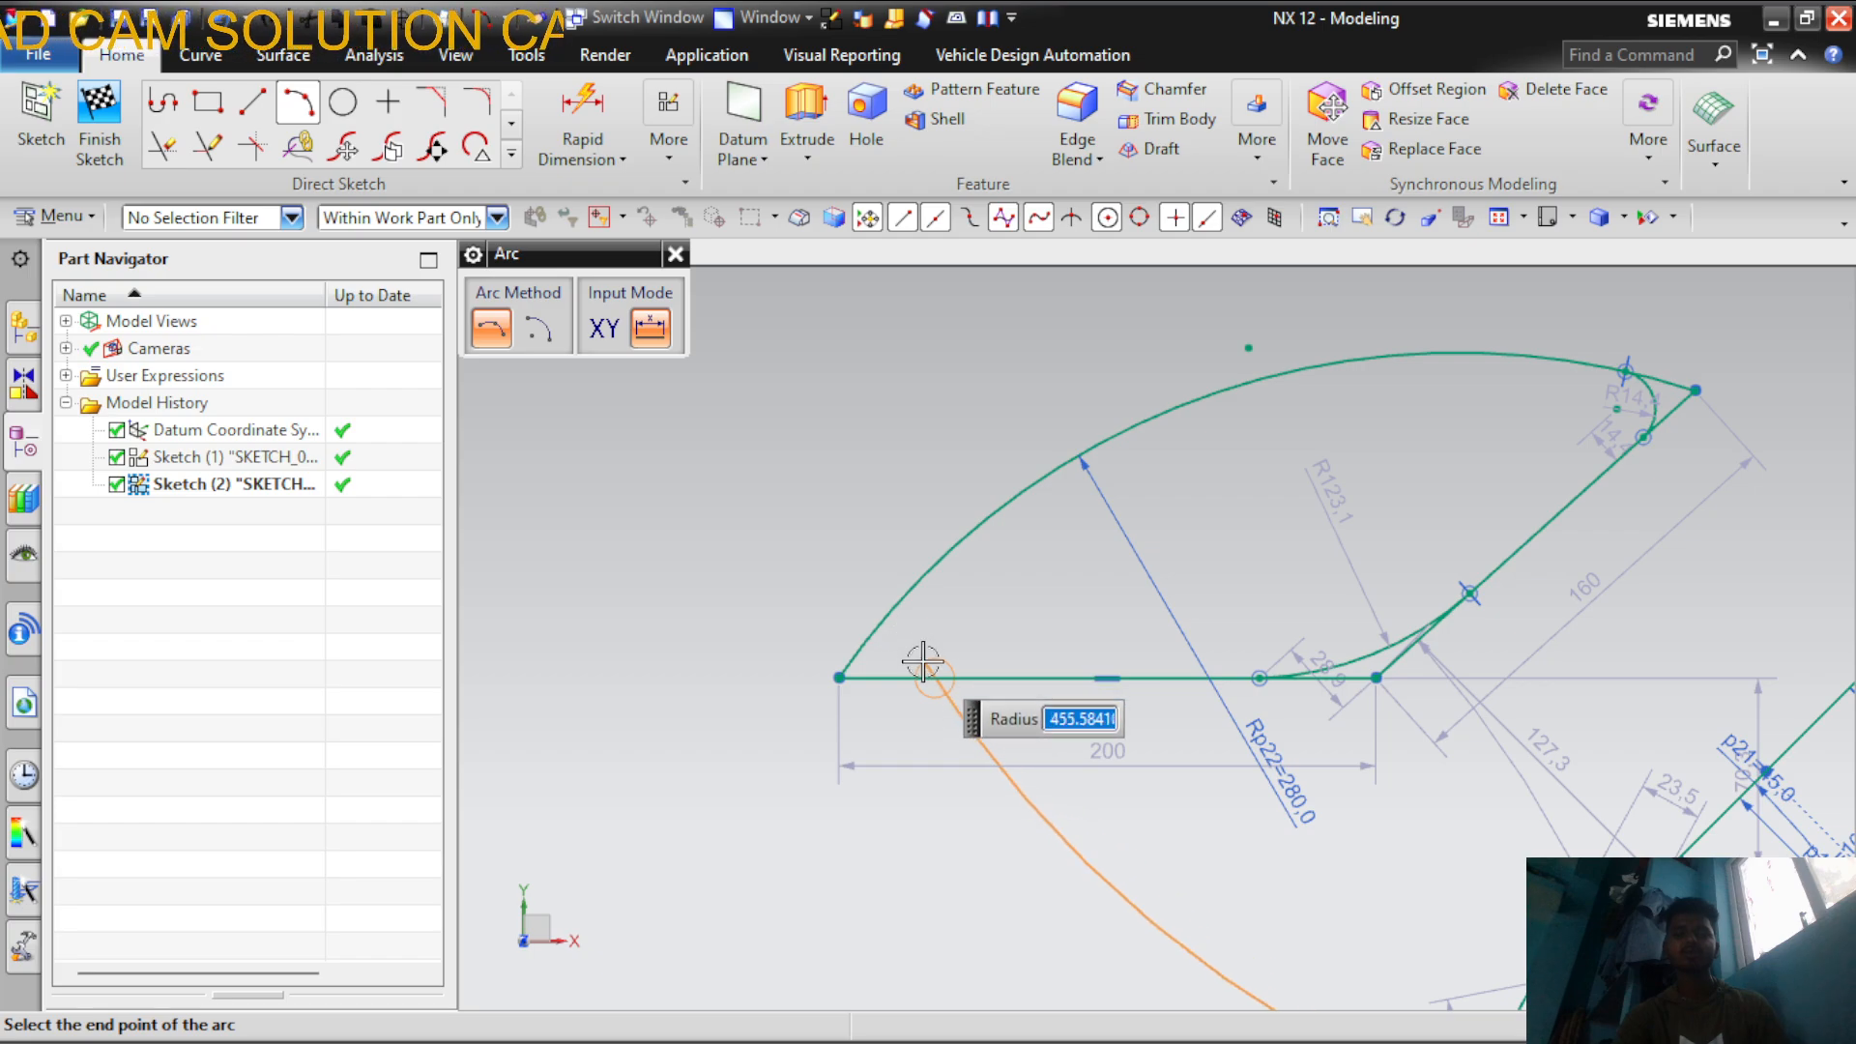
{"action": "left_click", "coordinate": [934, 563]}
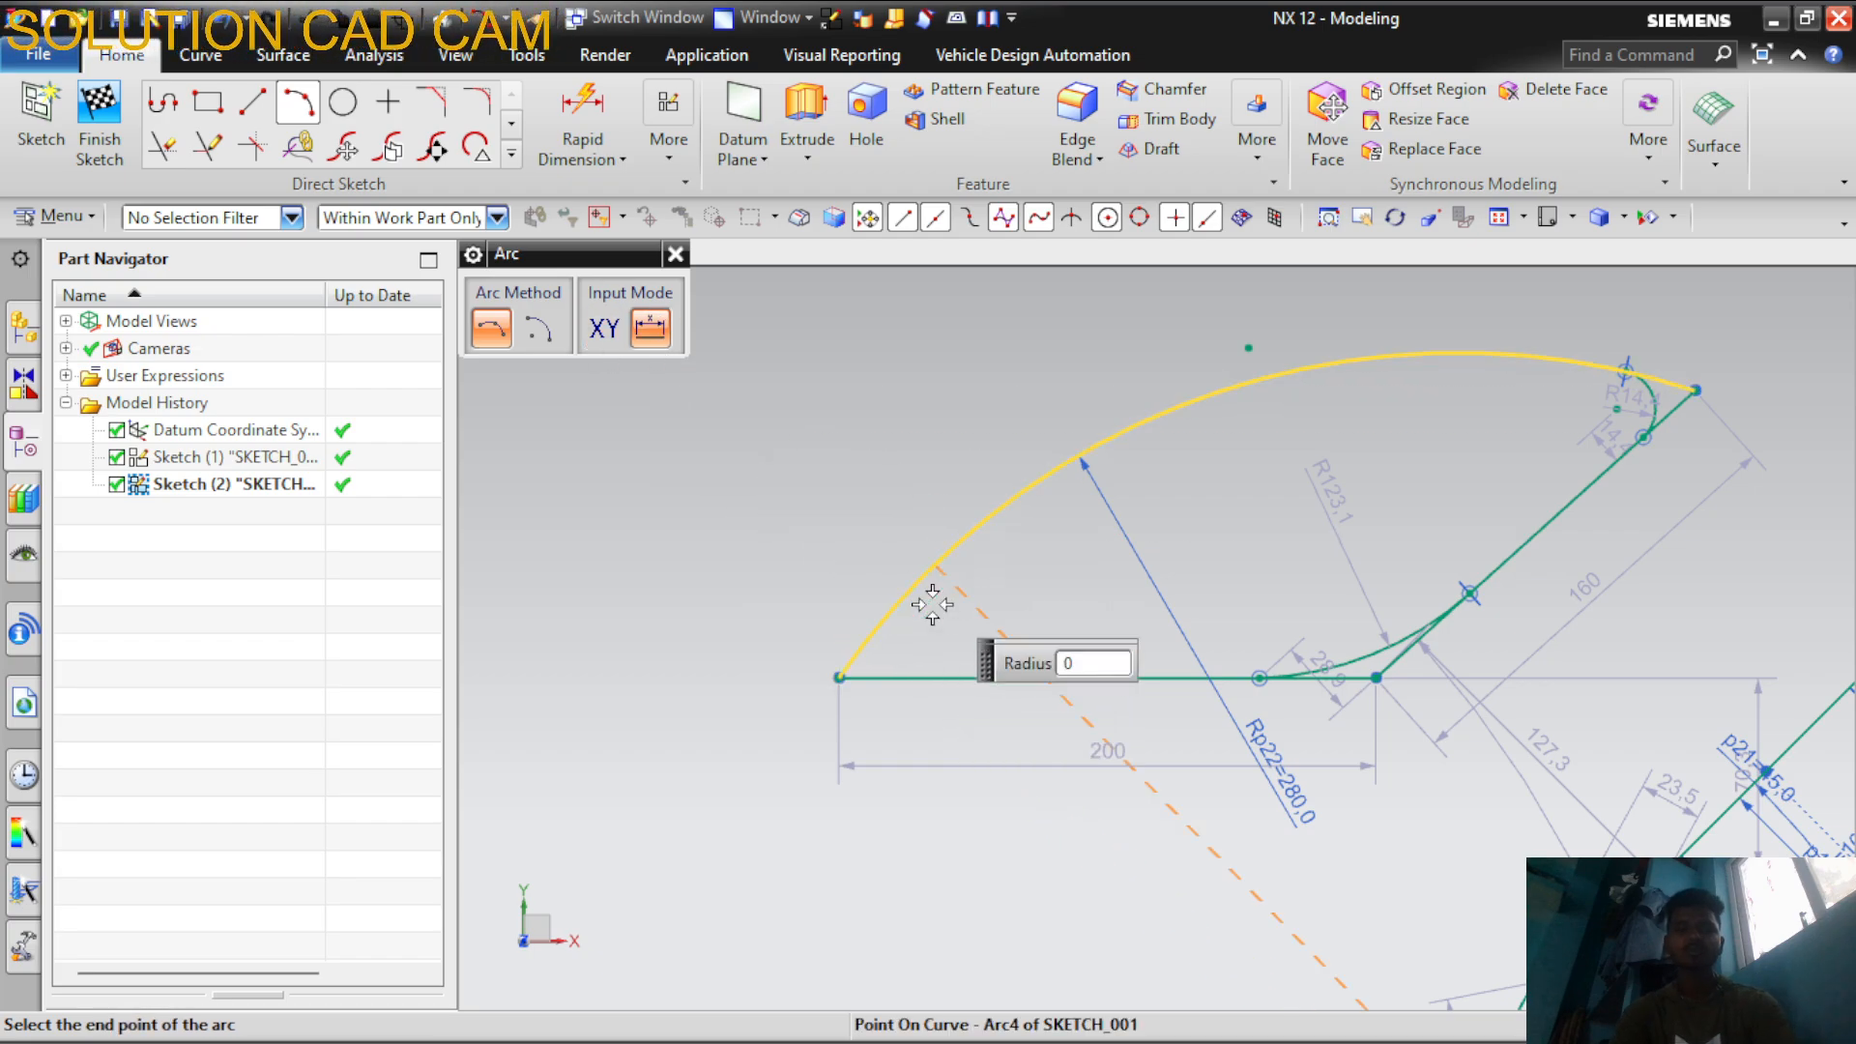
{"action": "left_click", "coordinate": [945, 675]}
{"action": "scroll", "coordinate": [901, 653], "scroll_direction": "up", "scroll_amount": 6}
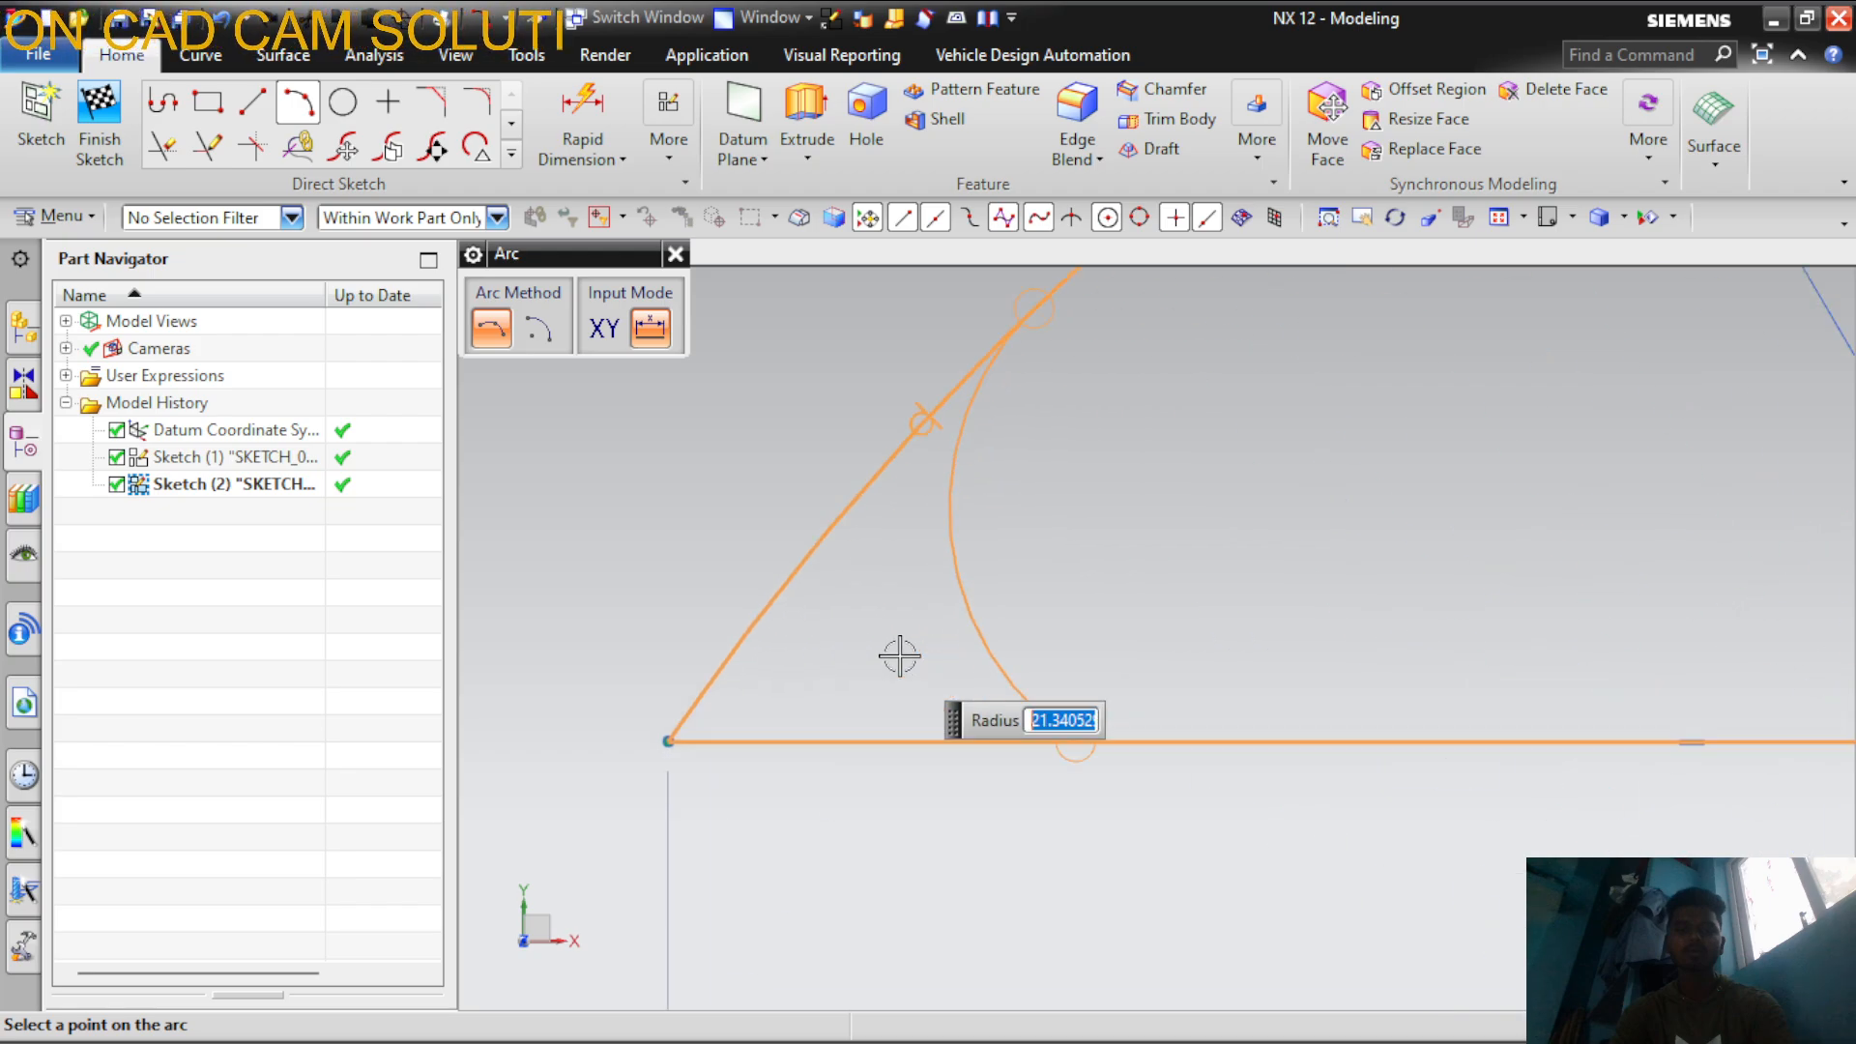
{"action": "left_click", "coordinate": [1030, 650]}
{"action": "scroll", "coordinate": [1020, 677], "scroll_direction": "down", "scroll_amount": 6}
{"action": "key", "text": "Escape"}
{"action": "scroll", "coordinate": [921, 572], "scroll_direction": "down", "scroll_amount": 5}
{"action": "scroll", "coordinate": [1126, 580], "scroll_direction": "up", "scroll_amount": 3}
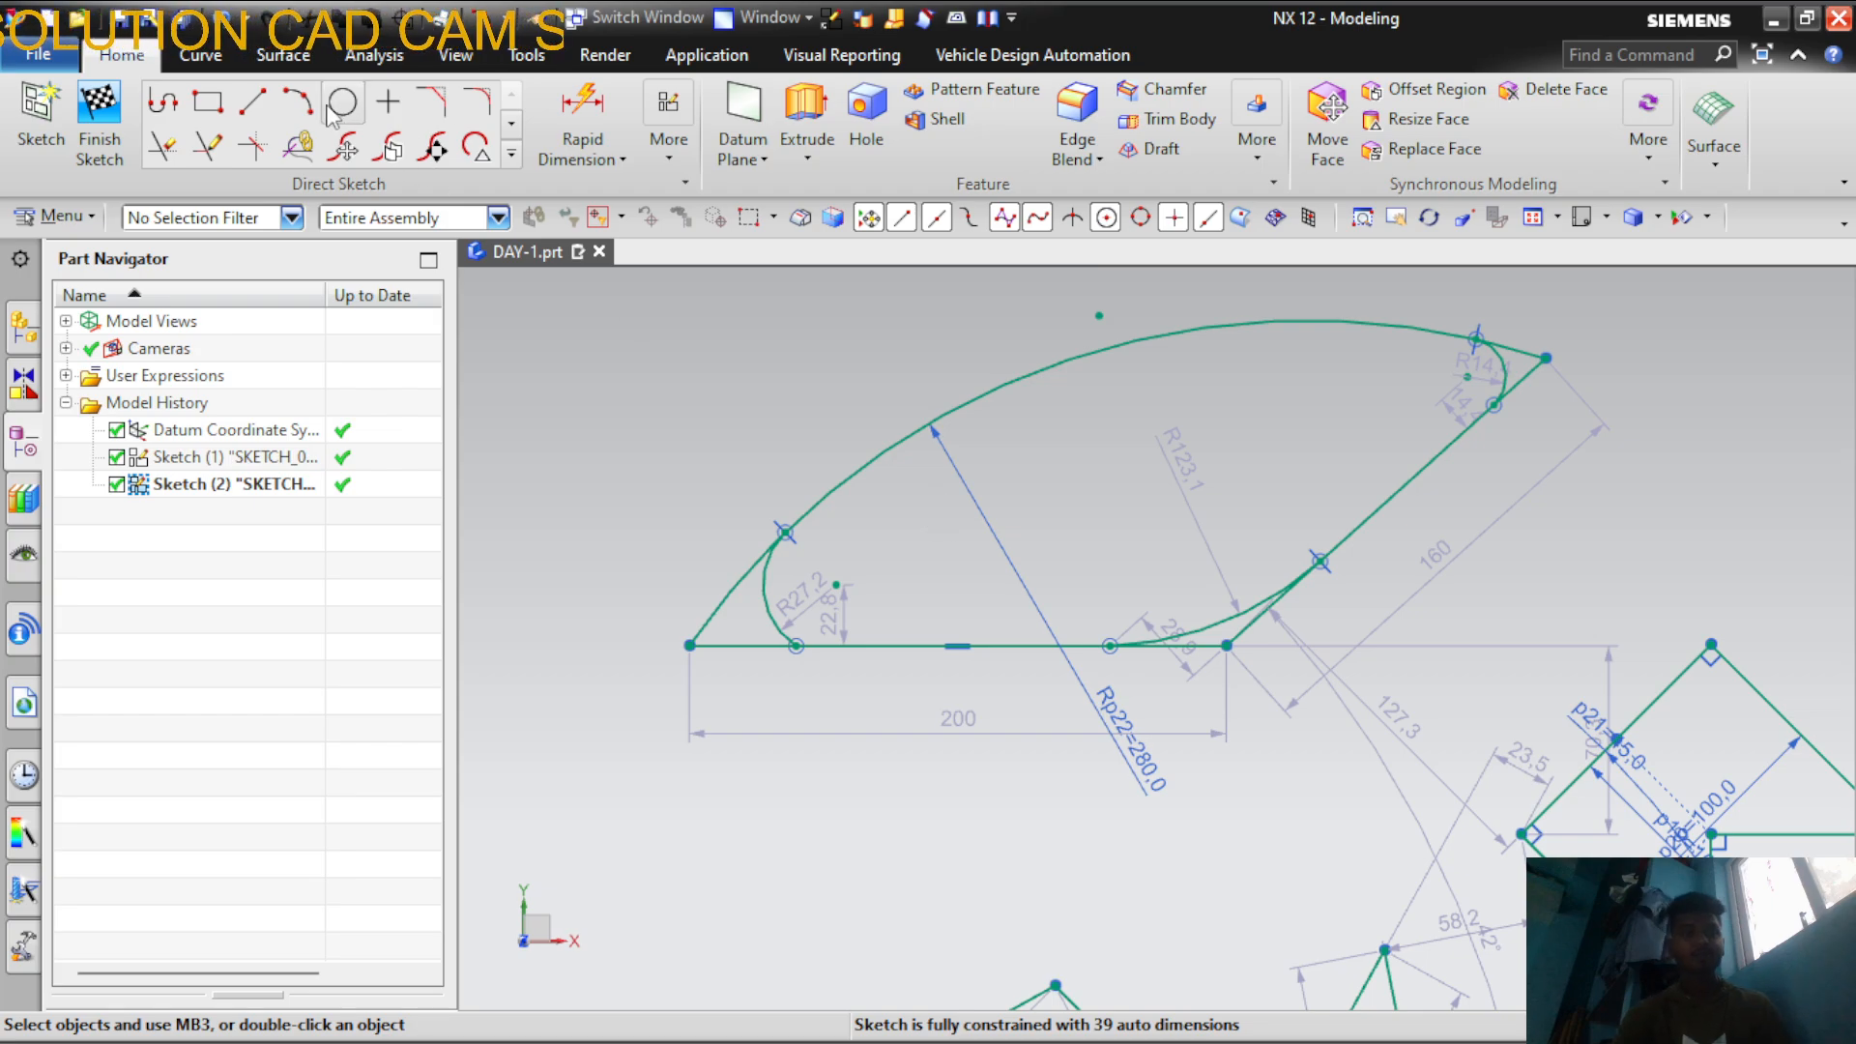
Draw a centre-and-endpoints arc of about 140 mm radius around the upper-right corner of the 280 by 180 mm rectangle, starting at its top edge's midpoint
{"action": "left_click", "coordinate": [298, 101]}
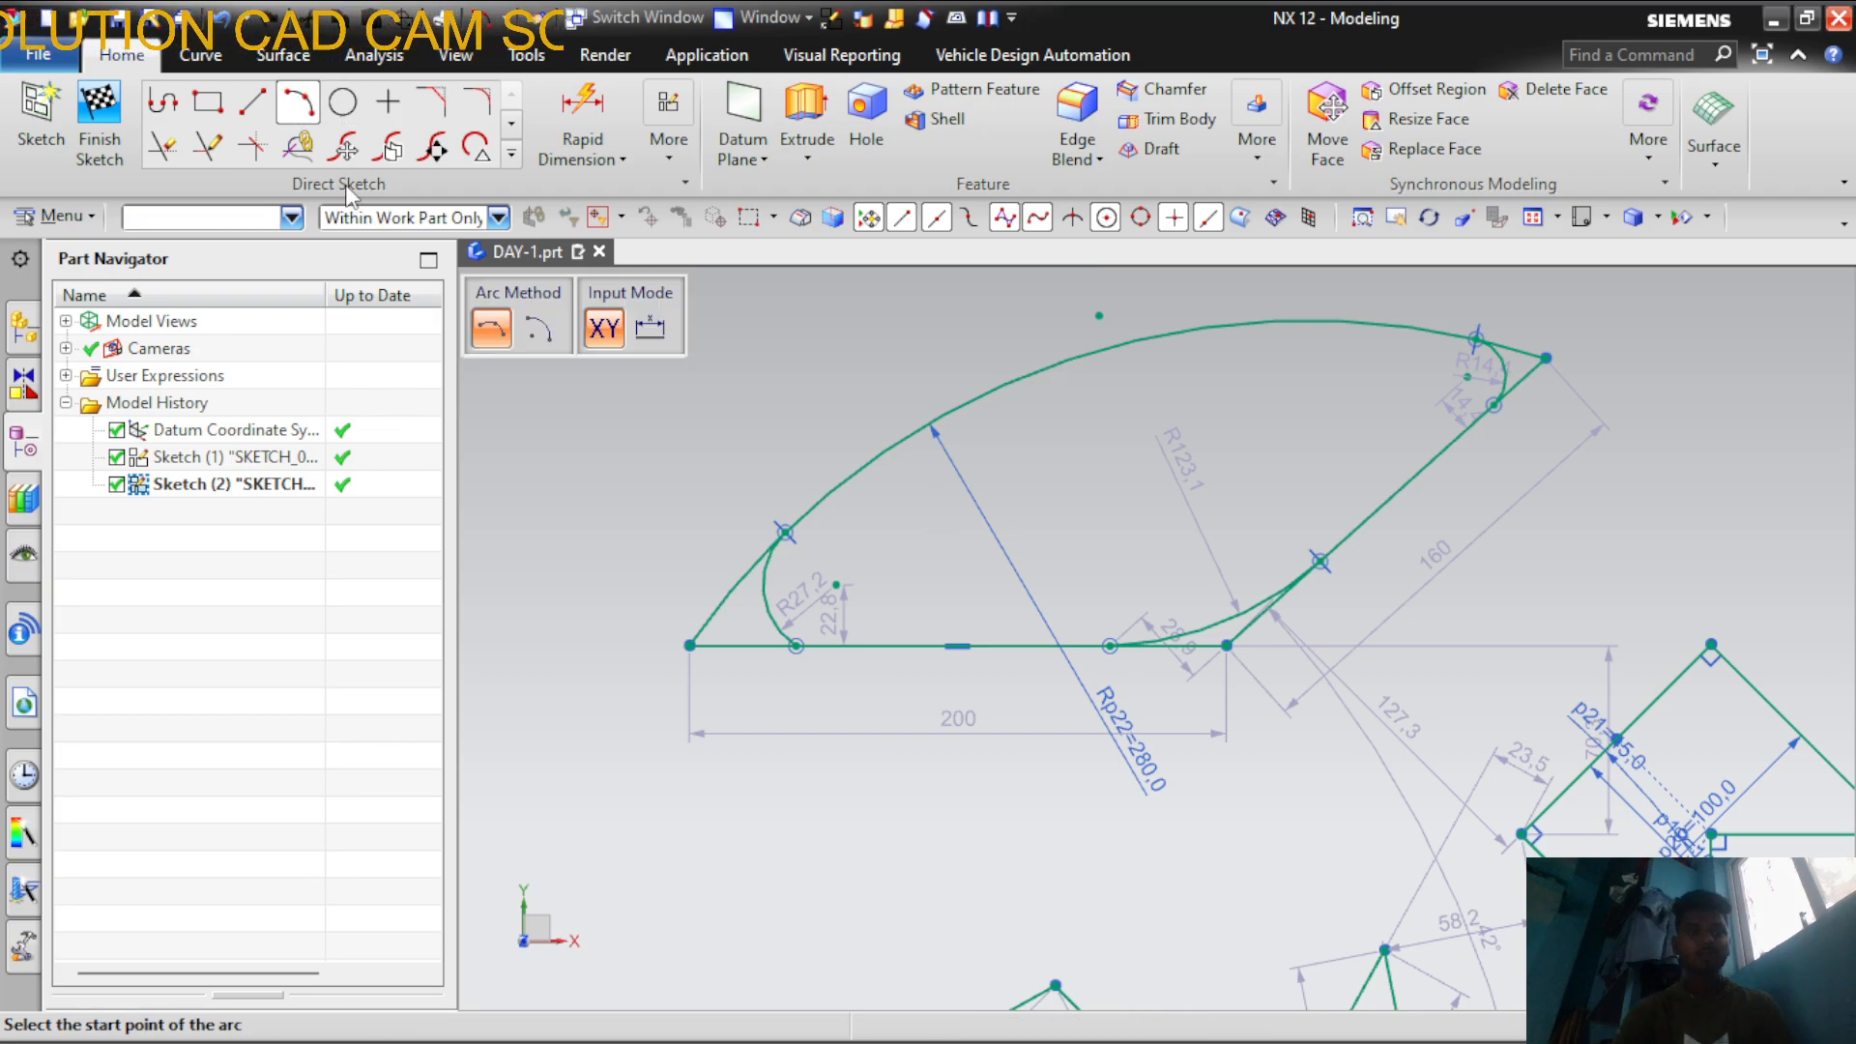
{"action": "left_click", "coordinate": [538, 329]}
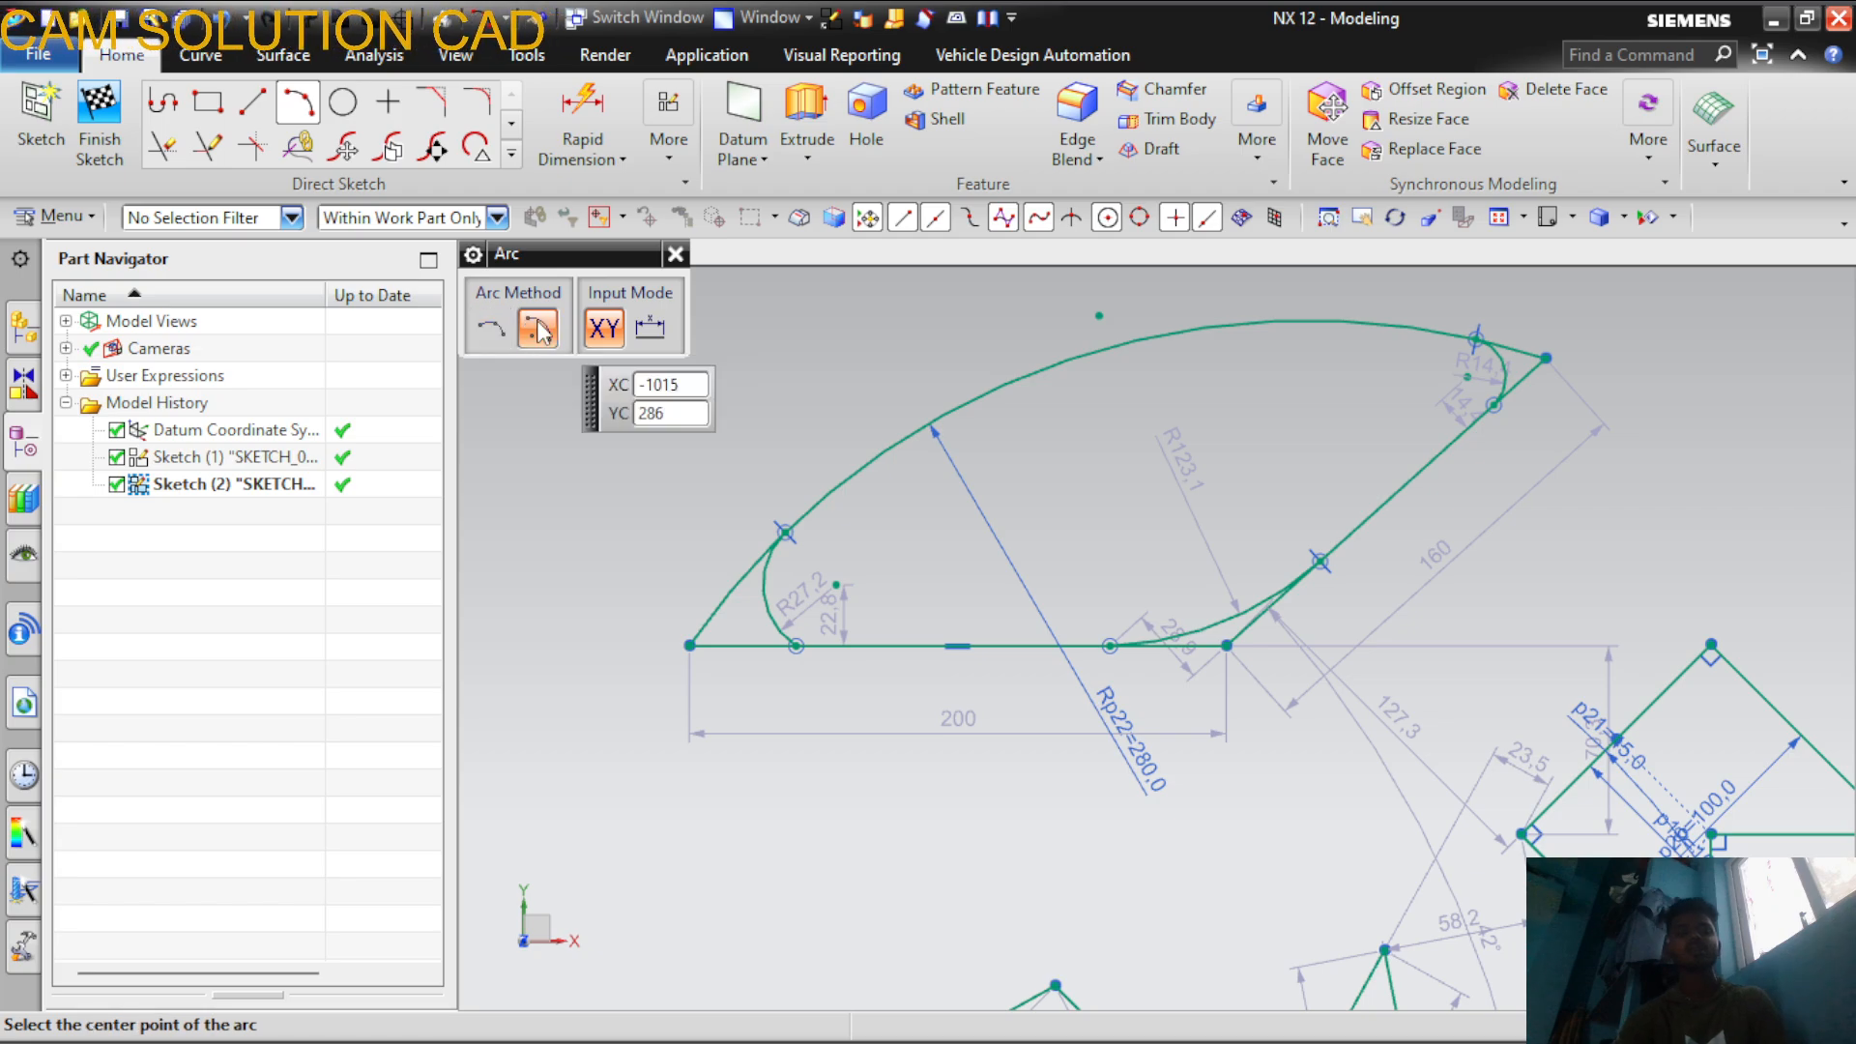
{"action": "scroll", "coordinate": [1338, 629], "scroll_direction": "down", "scroll_amount": 3}
{"action": "scroll", "coordinate": [1089, 644], "scroll_direction": "down", "scroll_amount": 2}
{"action": "scroll", "coordinate": [1264, 605], "scroll_direction": "up", "scroll_amount": 2}
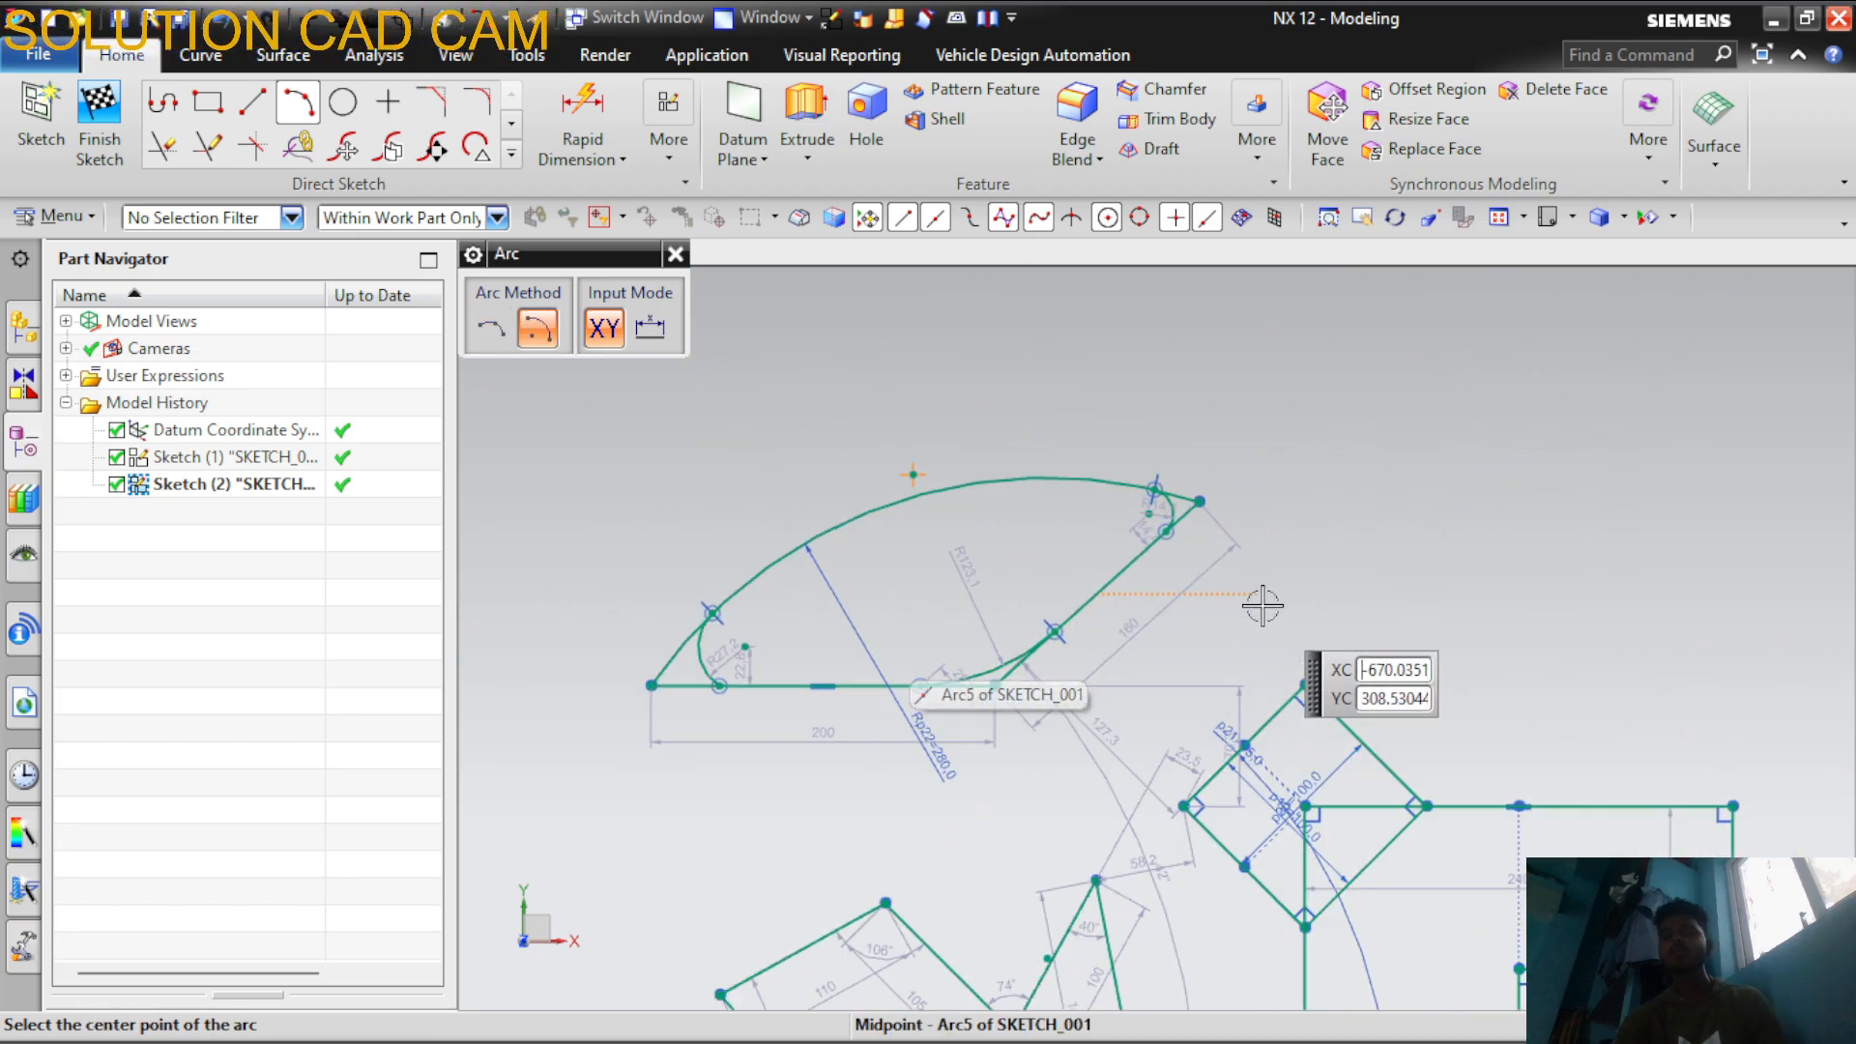
{"action": "scroll", "coordinate": [1148, 513], "scroll_direction": "down", "scroll_amount": 2}
{"action": "scroll", "coordinate": [1398, 667], "scroll_direction": "up", "scroll_amount": 3}
{"action": "scroll", "coordinate": [1215, 513], "scroll_direction": "down", "scroll_amount": 3}
{"action": "scroll", "coordinate": [1585, 706], "scroll_direction": "up", "scroll_amount": 1}
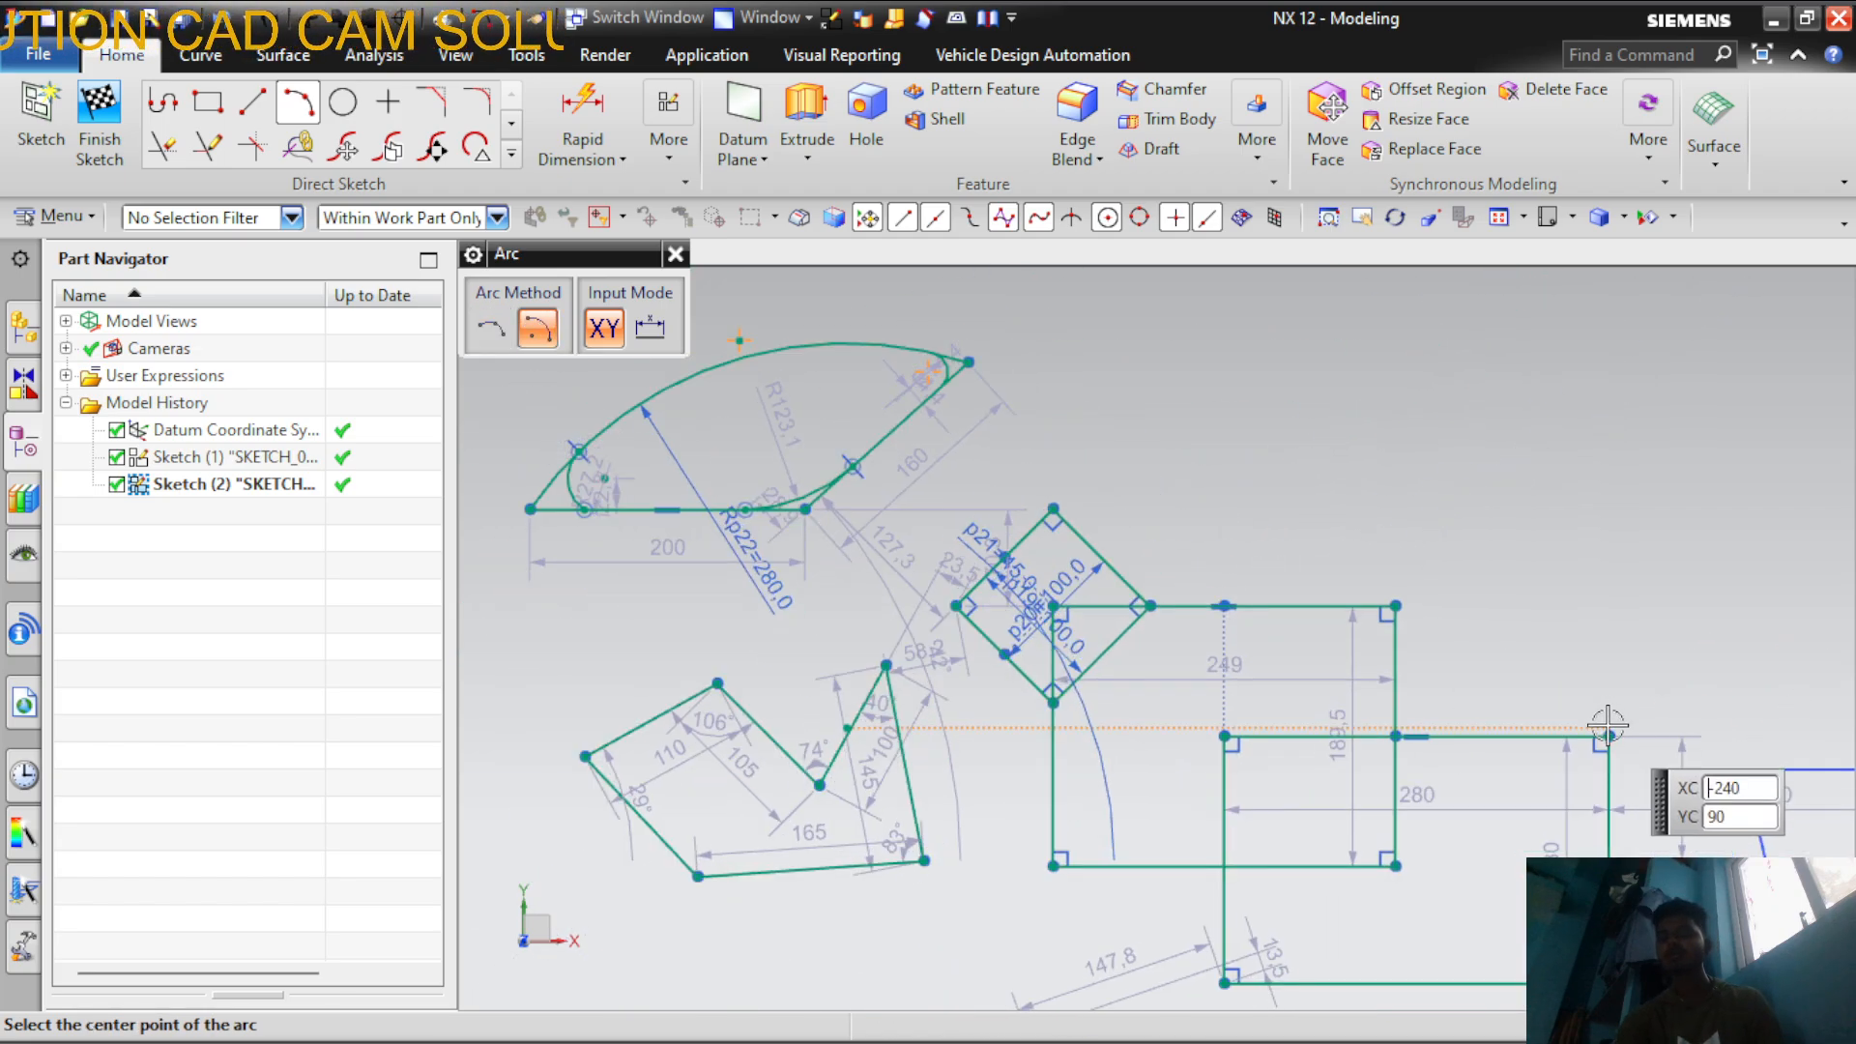
{"action": "left_click", "coordinate": [1608, 734]}
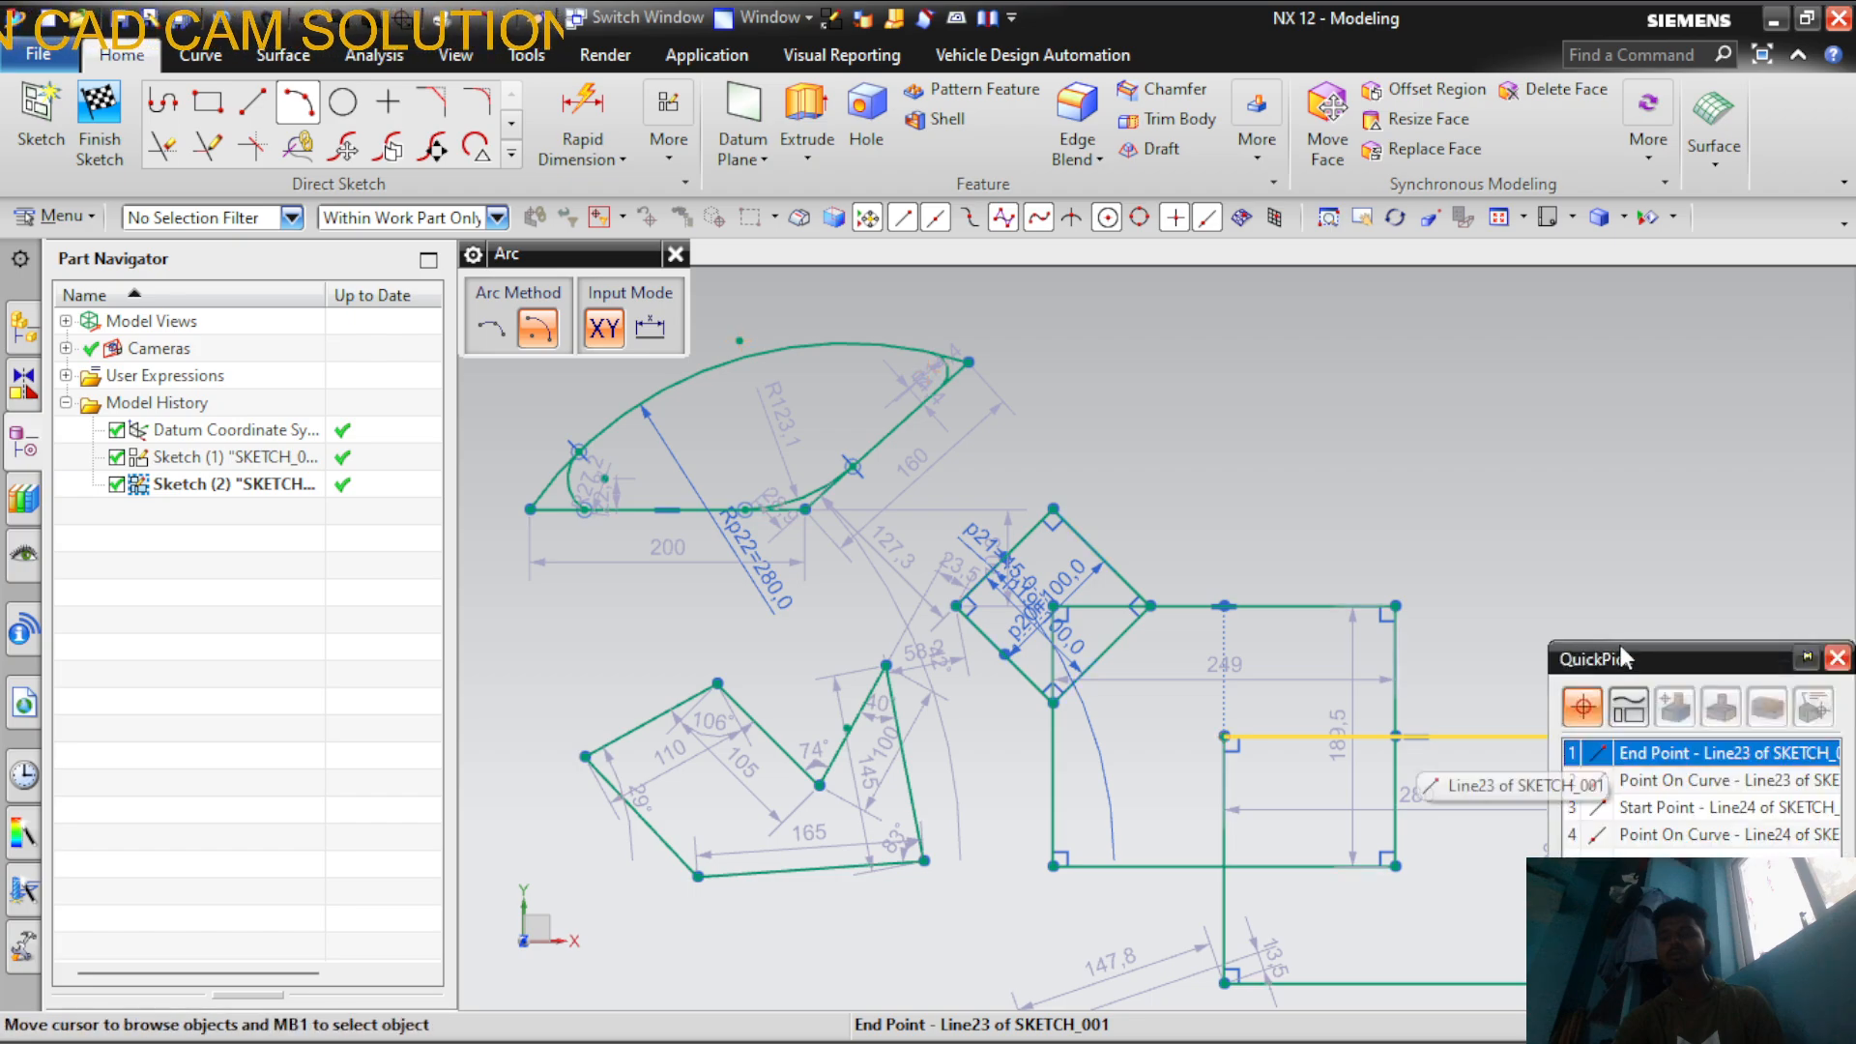
{"action": "left_click", "coordinate": [1647, 752]}
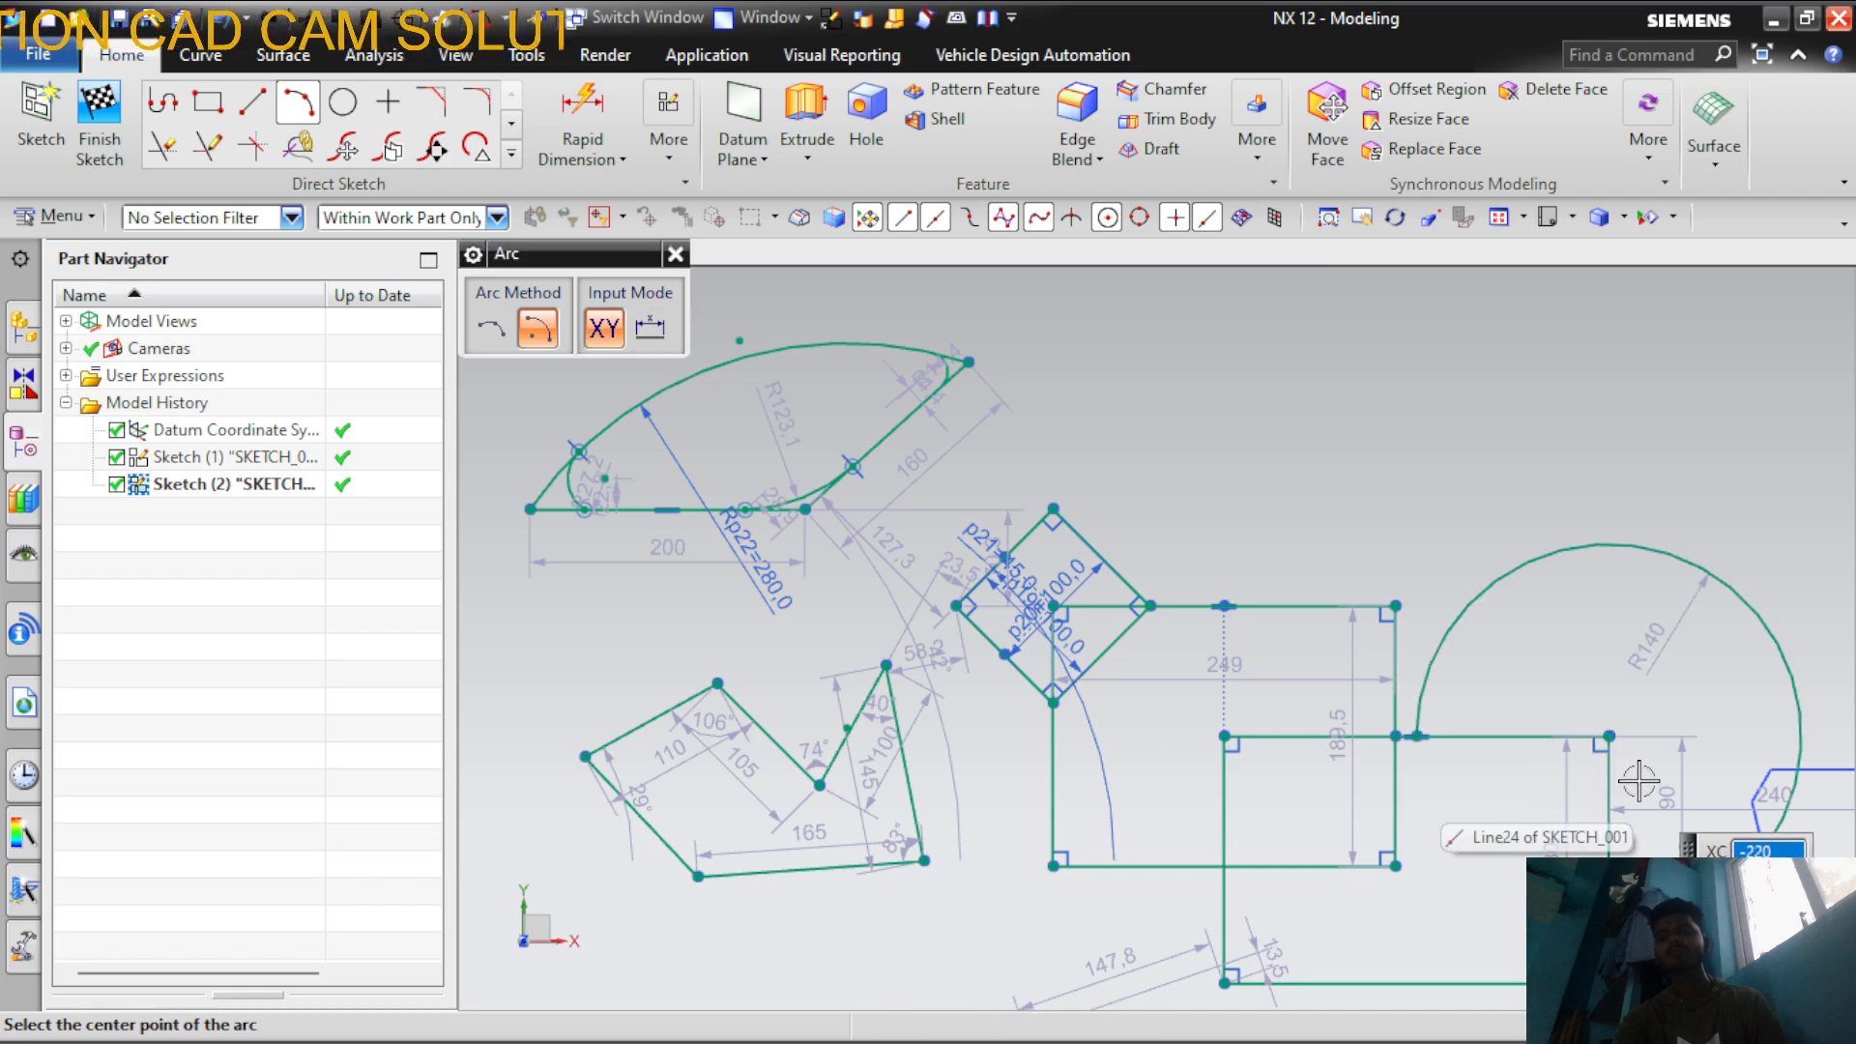
Draw a short centre-and-endpoints arc of about 153 mm radius in the free area above the sketch origin
{"action": "middle_click_drag", "start_coordinate": [1601, 728], "coordinate": [1512, 642], "text": "shift"}
{"action": "scroll", "coordinate": [1511, 642], "scroll_direction": "up", "scroll_amount": 1}
{"action": "scroll", "coordinate": [1511, 600], "scroll_direction": "down", "scroll_amount": 2}
{"action": "scroll", "coordinate": [1590, 574], "scroll_direction": "up", "scroll_amount": 1}
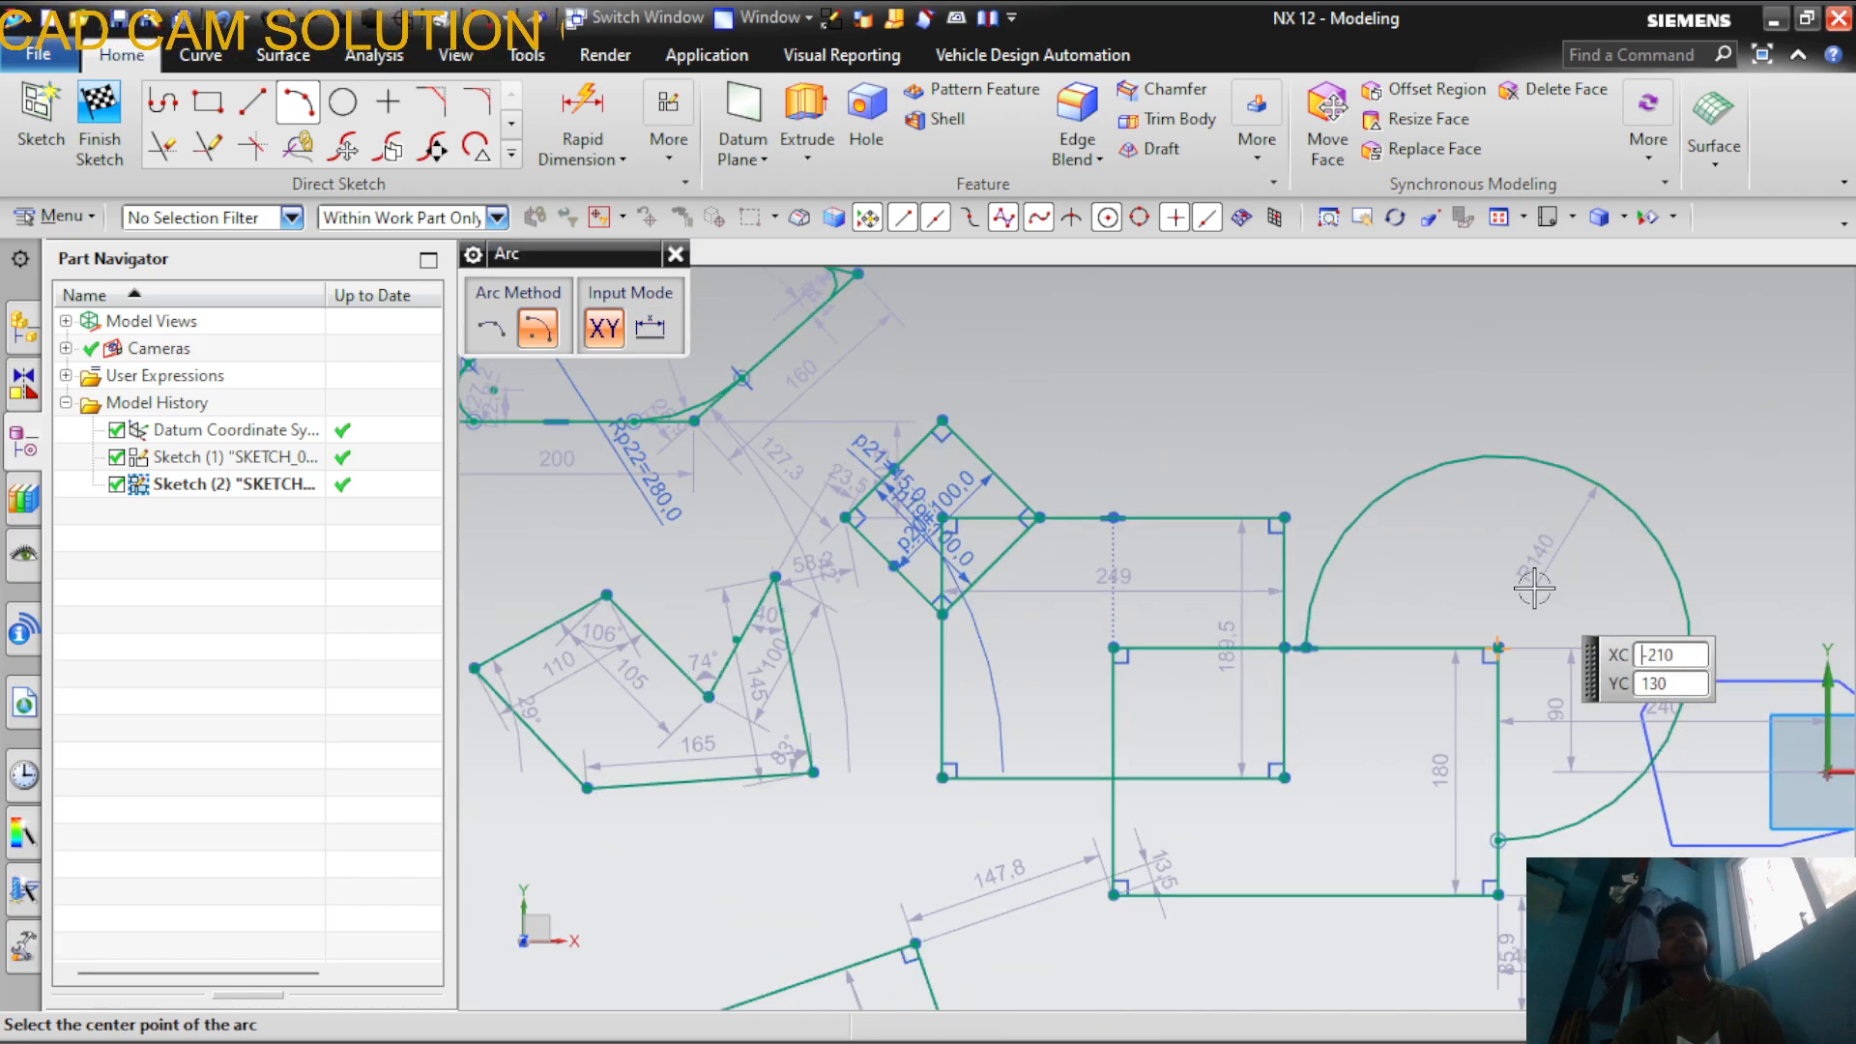
{"action": "scroll", "coordinate": [1247, 812], "scroll_direction": "down", "scroll_amount": 1}
{"action": "scroll", "coordinate": [1556, 546], "scroll_direction": "up", "scroll_amount": 2}
{"action": "scroll", "coordinate": [1222, 684], "scroll_direction": "down", "scroll_amount": 1}
{"action": "scroll", "coordinate": [1222, 682], "scroll_direction": "down", "scroll_amount": 1}
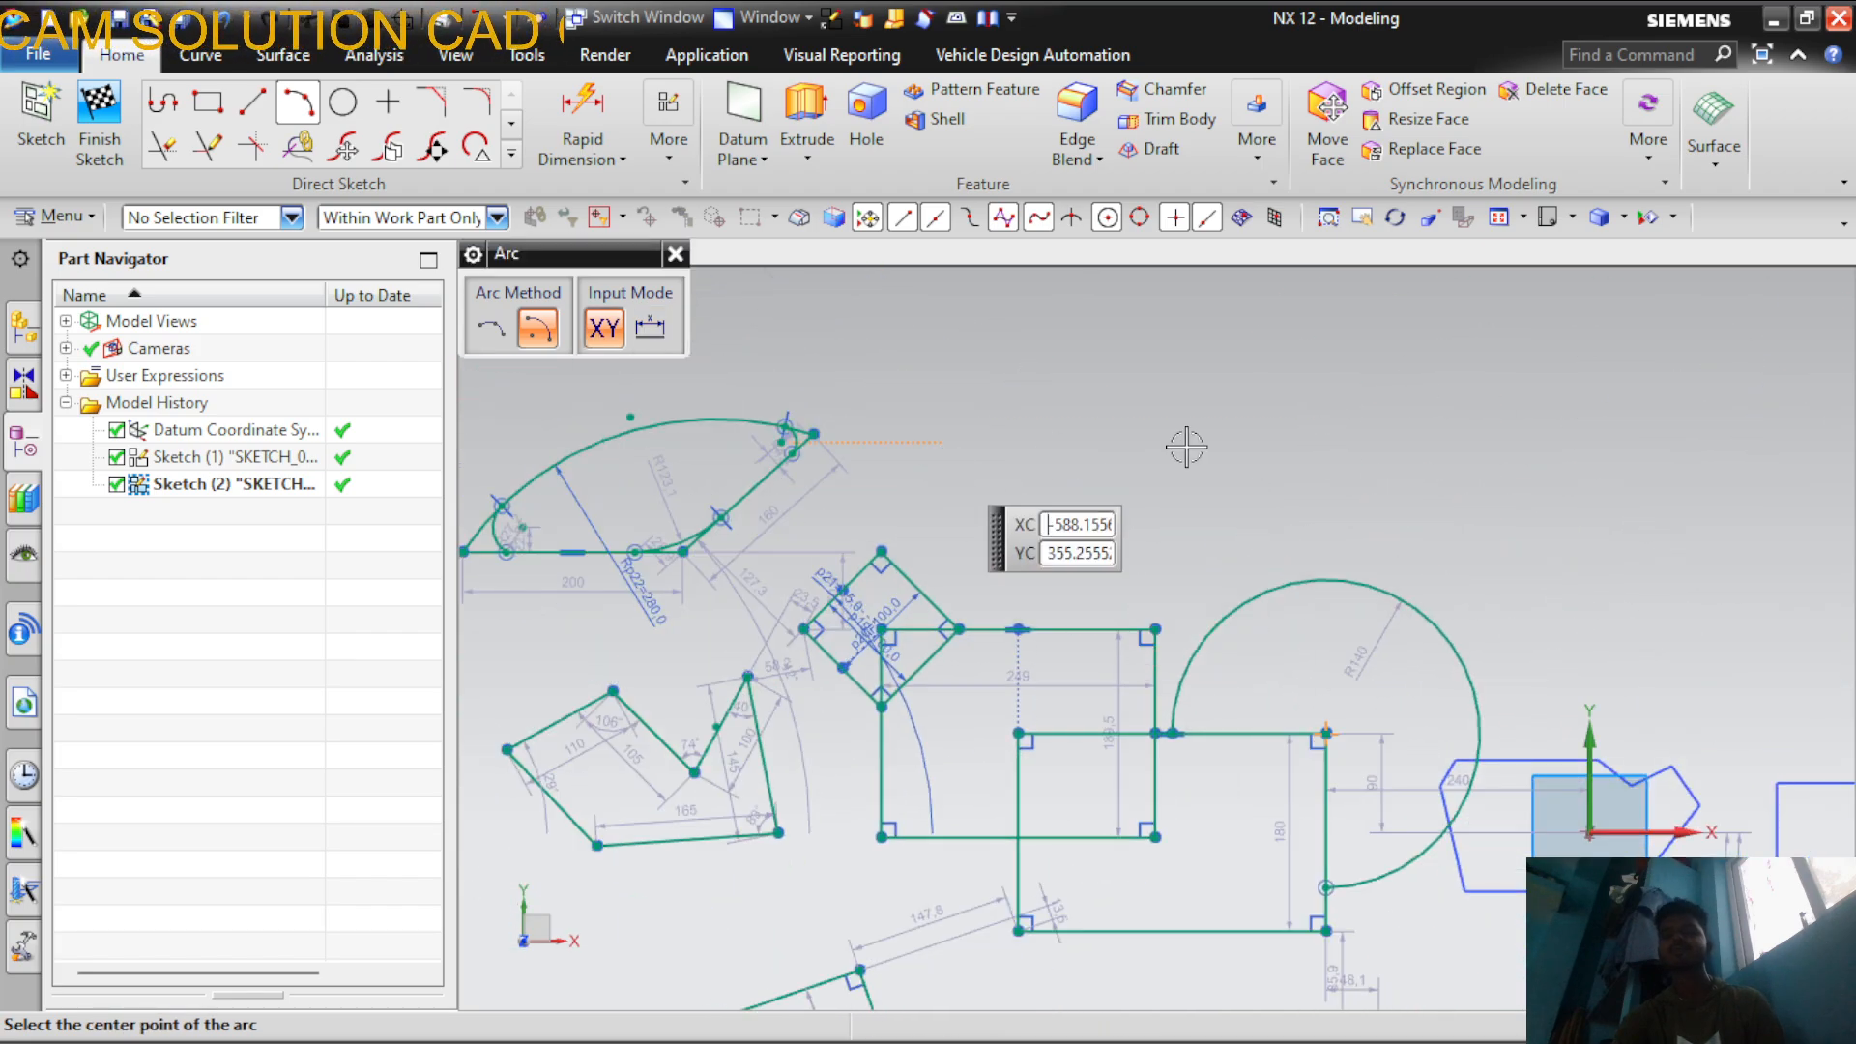
{"action": "left_click", "coordinate": [1326, 732]}
{"action": "left_click", "coordinate": [1617, 441]}
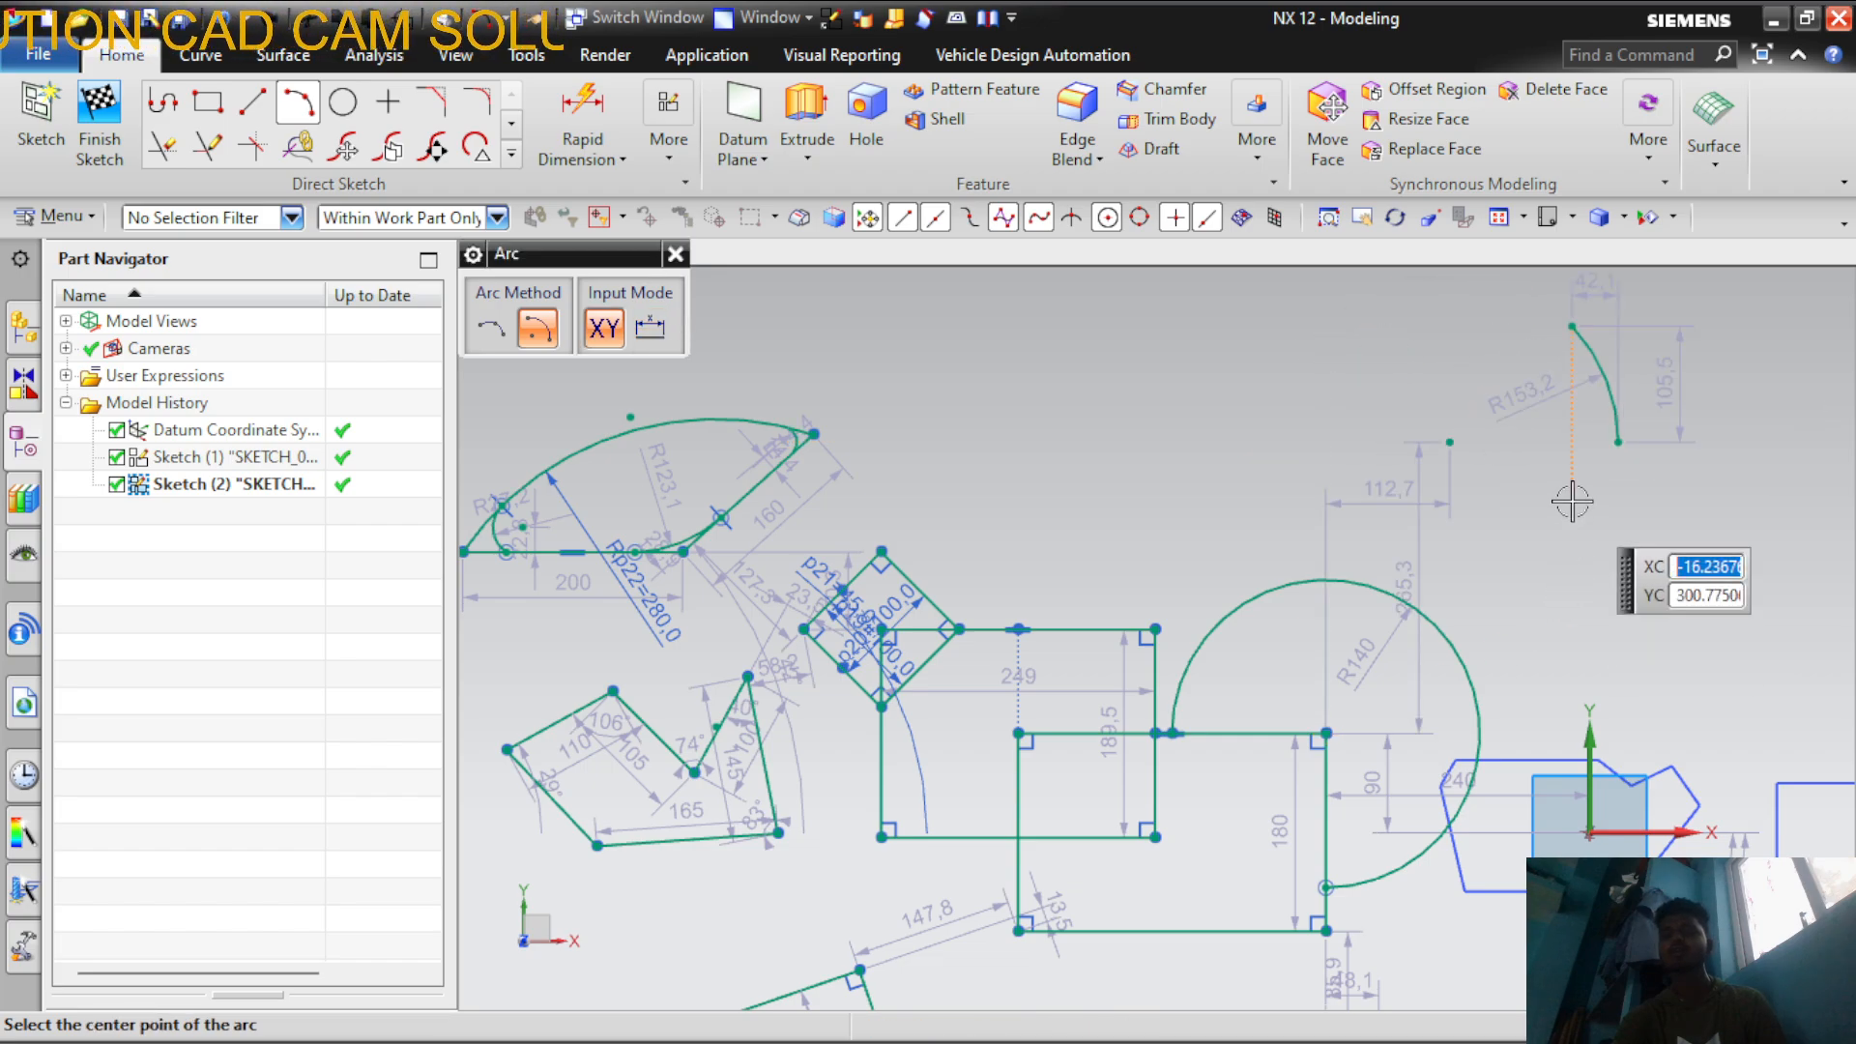
Draw a centre-and-endpoints arc of about 140 mm radius and 90° sweep, centred on the lower-left corner of the tilted 260 mm rectangle
{"action": "scroll", "coordinate": [1583, 590], "scroll_direction": "down", "scroll_amount": 1}
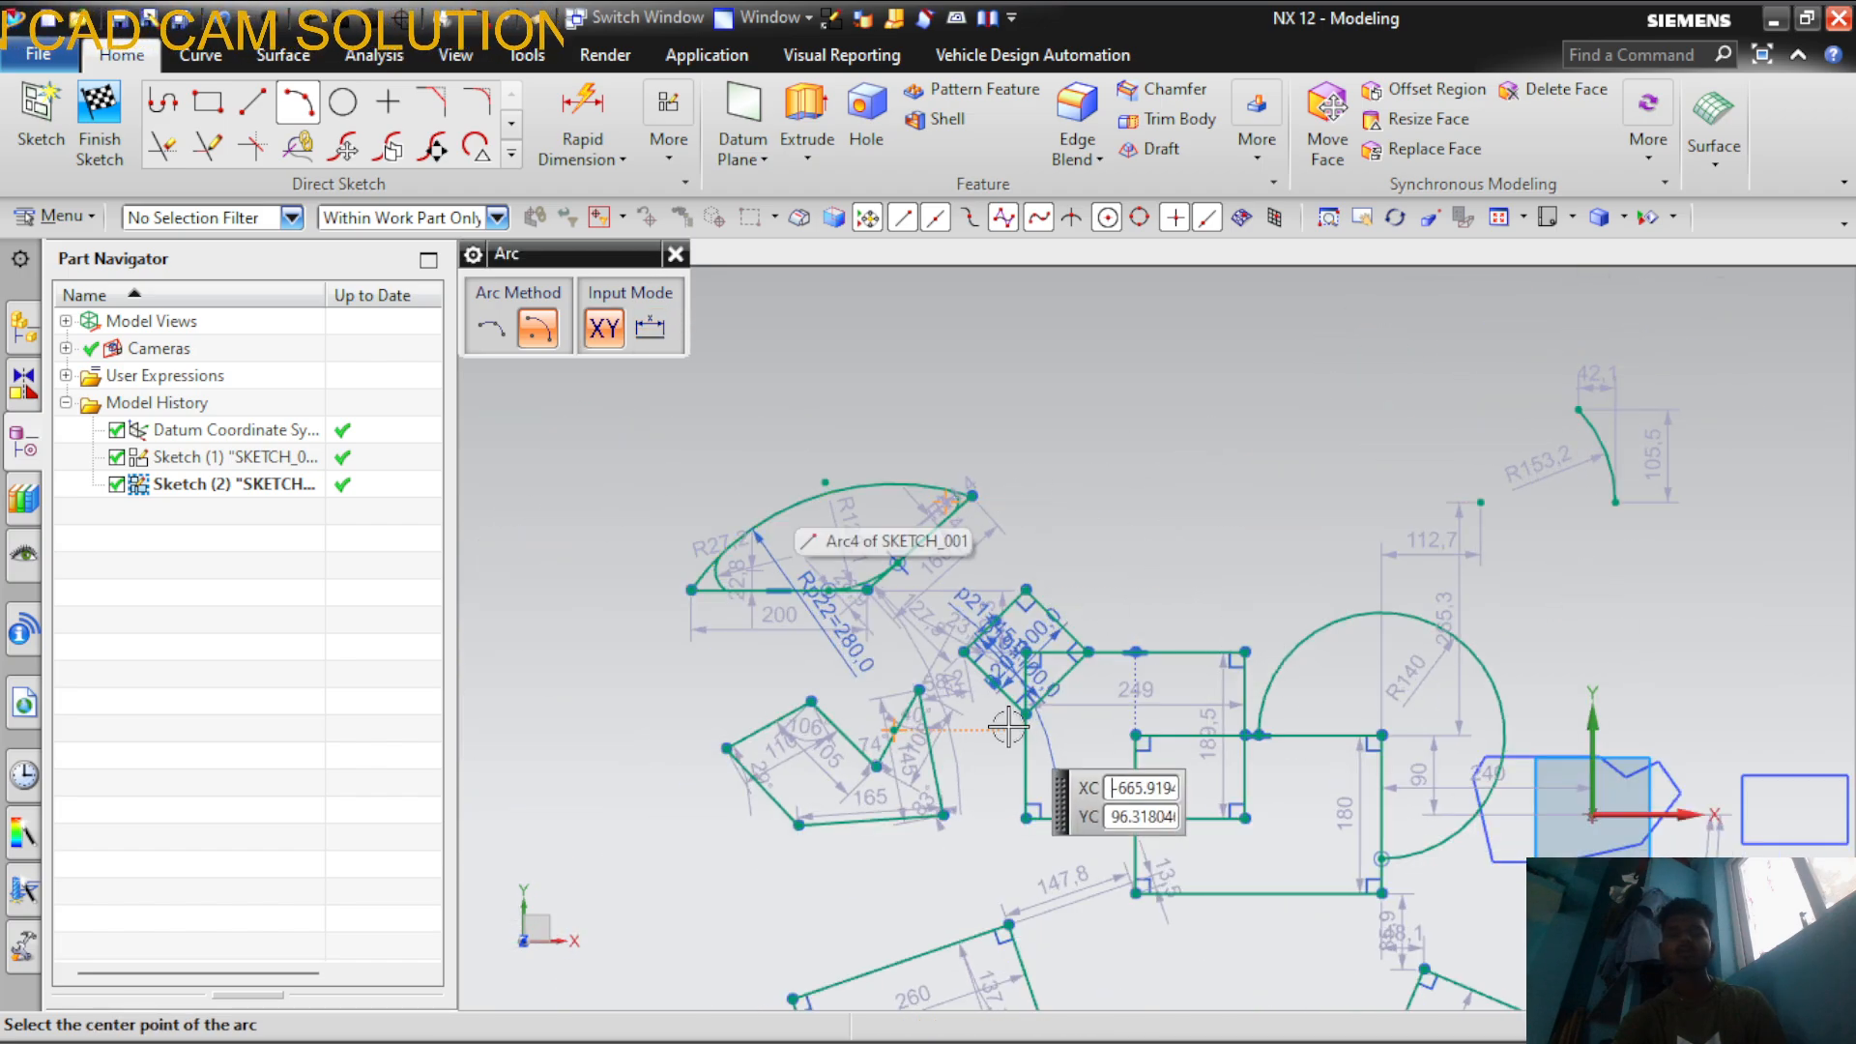
{"action": "scroll", "coordinate": [1111, 725], "scroll_direction": "down", "scroll_amount": 2}
{"action": "scroll", "coordinate": [1063, 696], "scroll_direction": "up", "scroll_amount": 4}
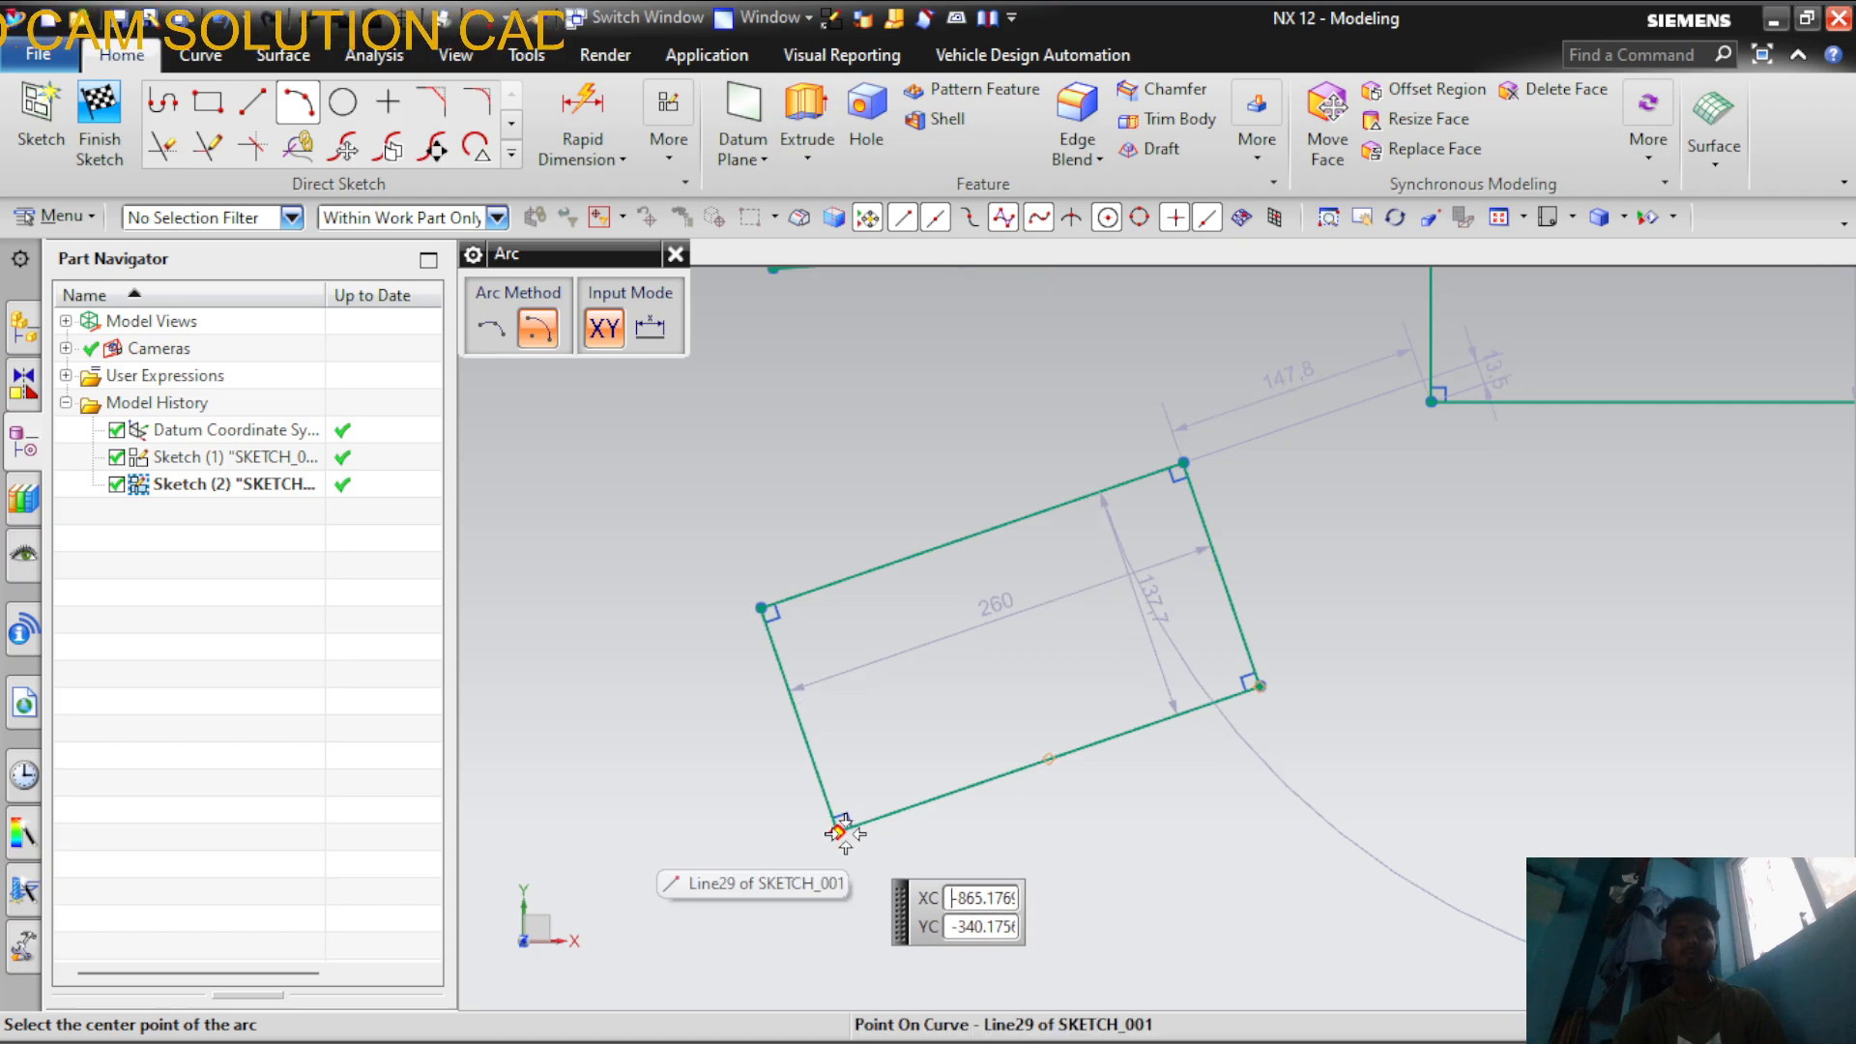
{"action": "left_click", "coordinate": [838, 829]}
{"action": "left_click", "coordinate": [1076, 830]}
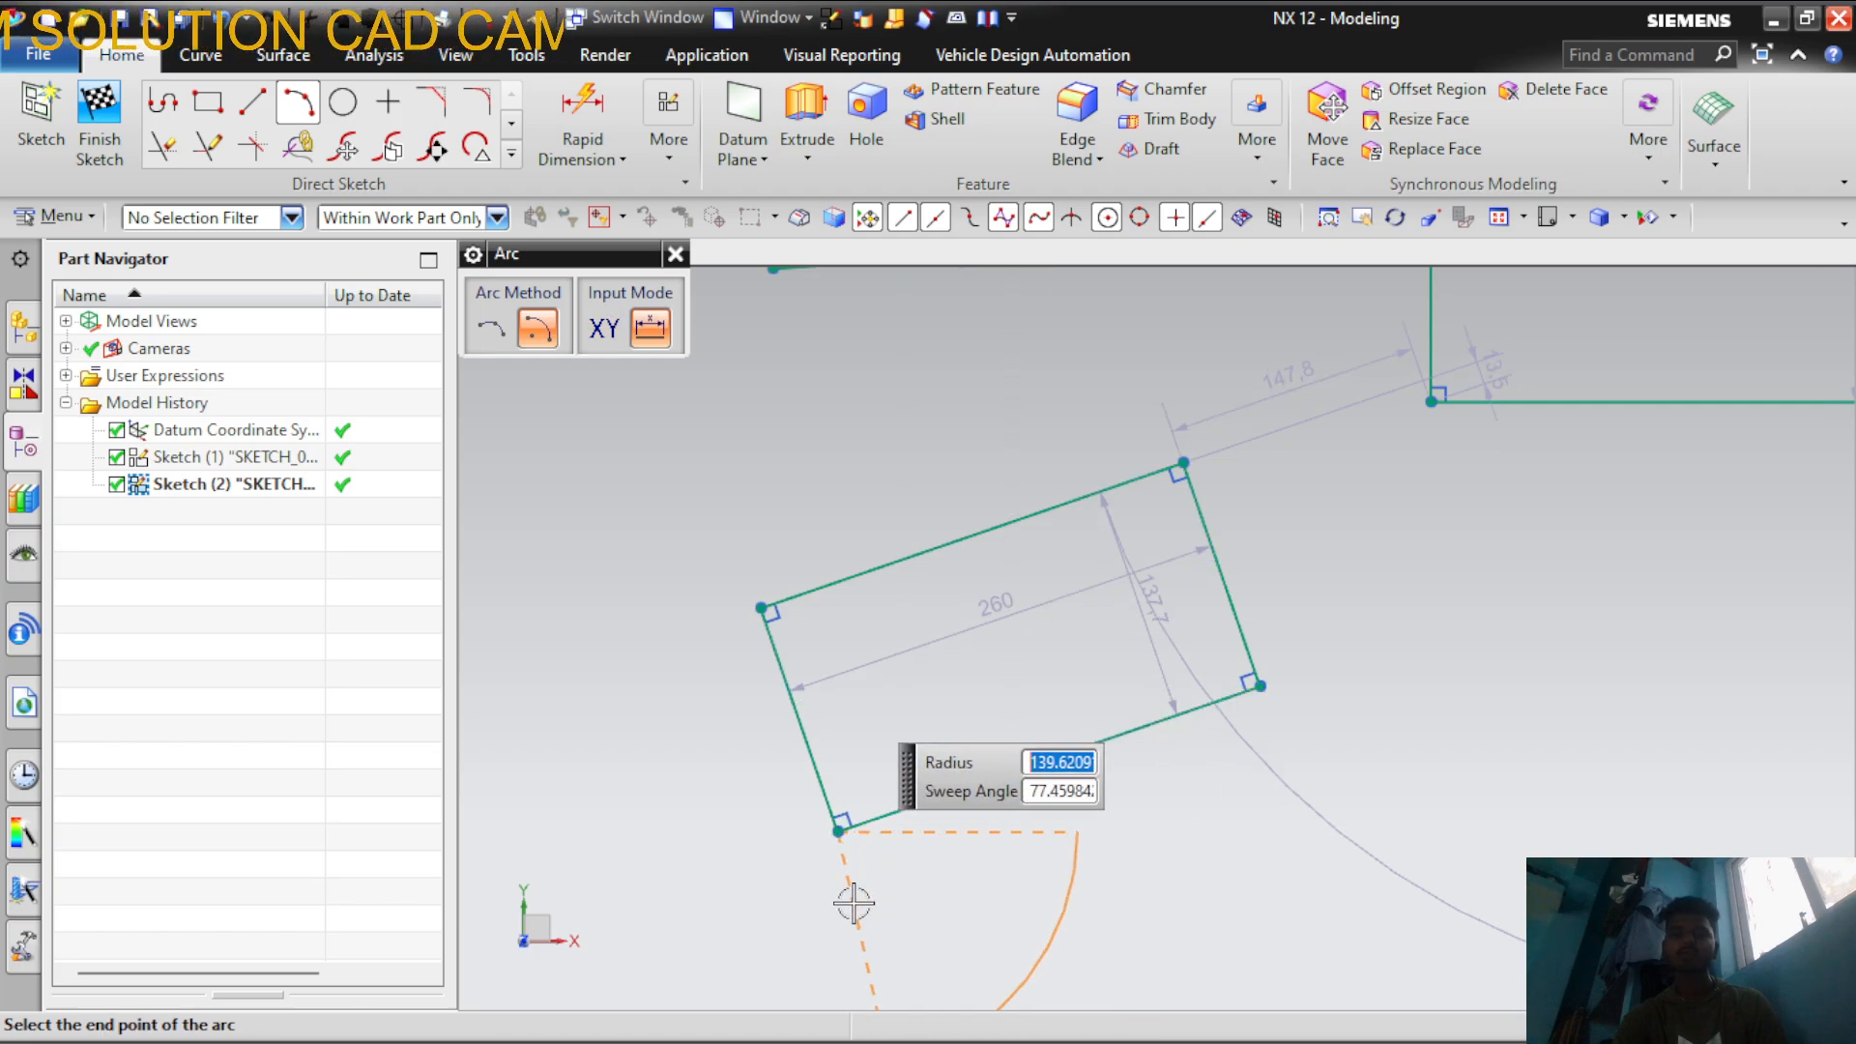
{"action": "scroll", "coordinate": [978, 677], "scroll_direction": "down", "scroll_amount": 5}
{"action": "scroll", "coordinate": [957, 773], "scroll_direction": "up", "scroll_amount": 5}
{"action": "left_click", "coordinate": [878, 841]}
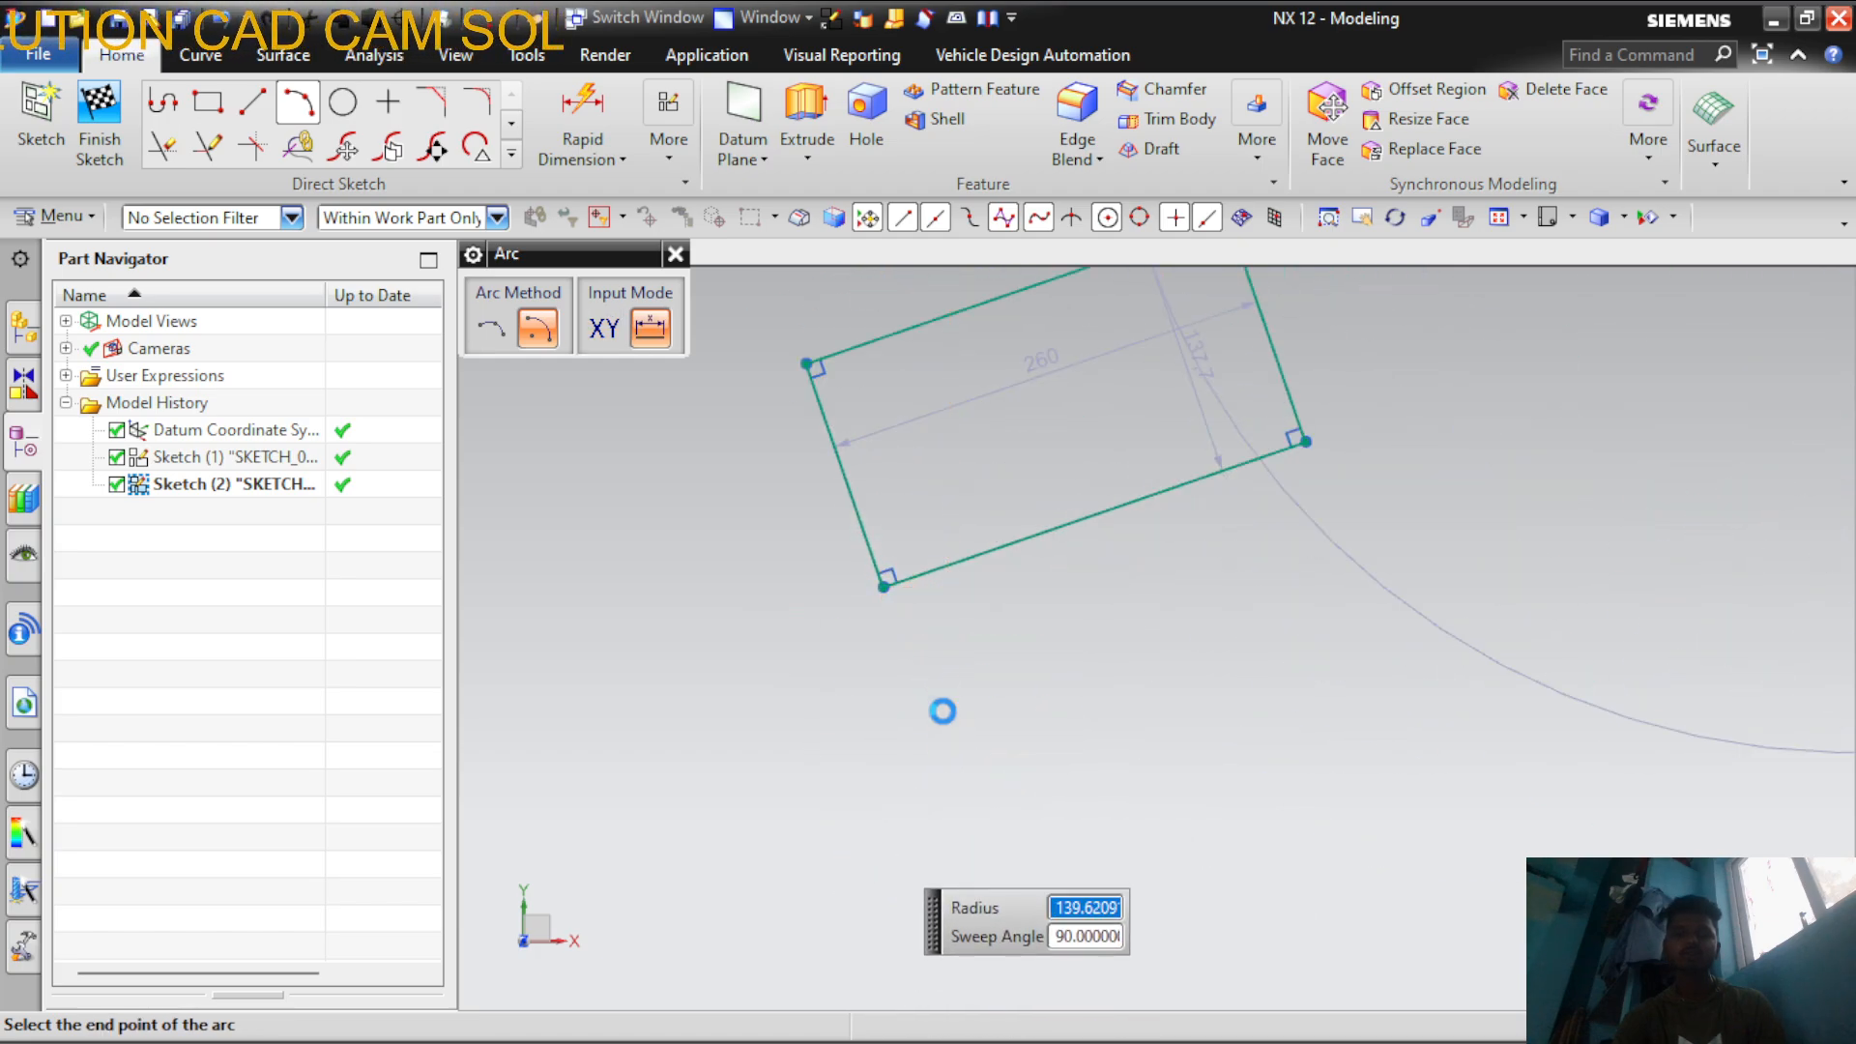
Draw a horizontal line between the tilted rectangle's lower-left corner and the upper end of the 90° arc
{"action": "scroll", "coordinate": [1001, 652], "scroll_direction": "down", "scroll_amount": 3}
{"action": "scroll", "coordinate": [1015, 667], "scroll_direction": "up", "scroll_amount": 2}
{"action": "scroll", "coordinate": [1073, 657], "scroll_direction": "down", "scroll_amount": 1}
{"action": "scroll", "coordinate": [908, 491], "scroll_direction": "up", "scroll_amount": 2}
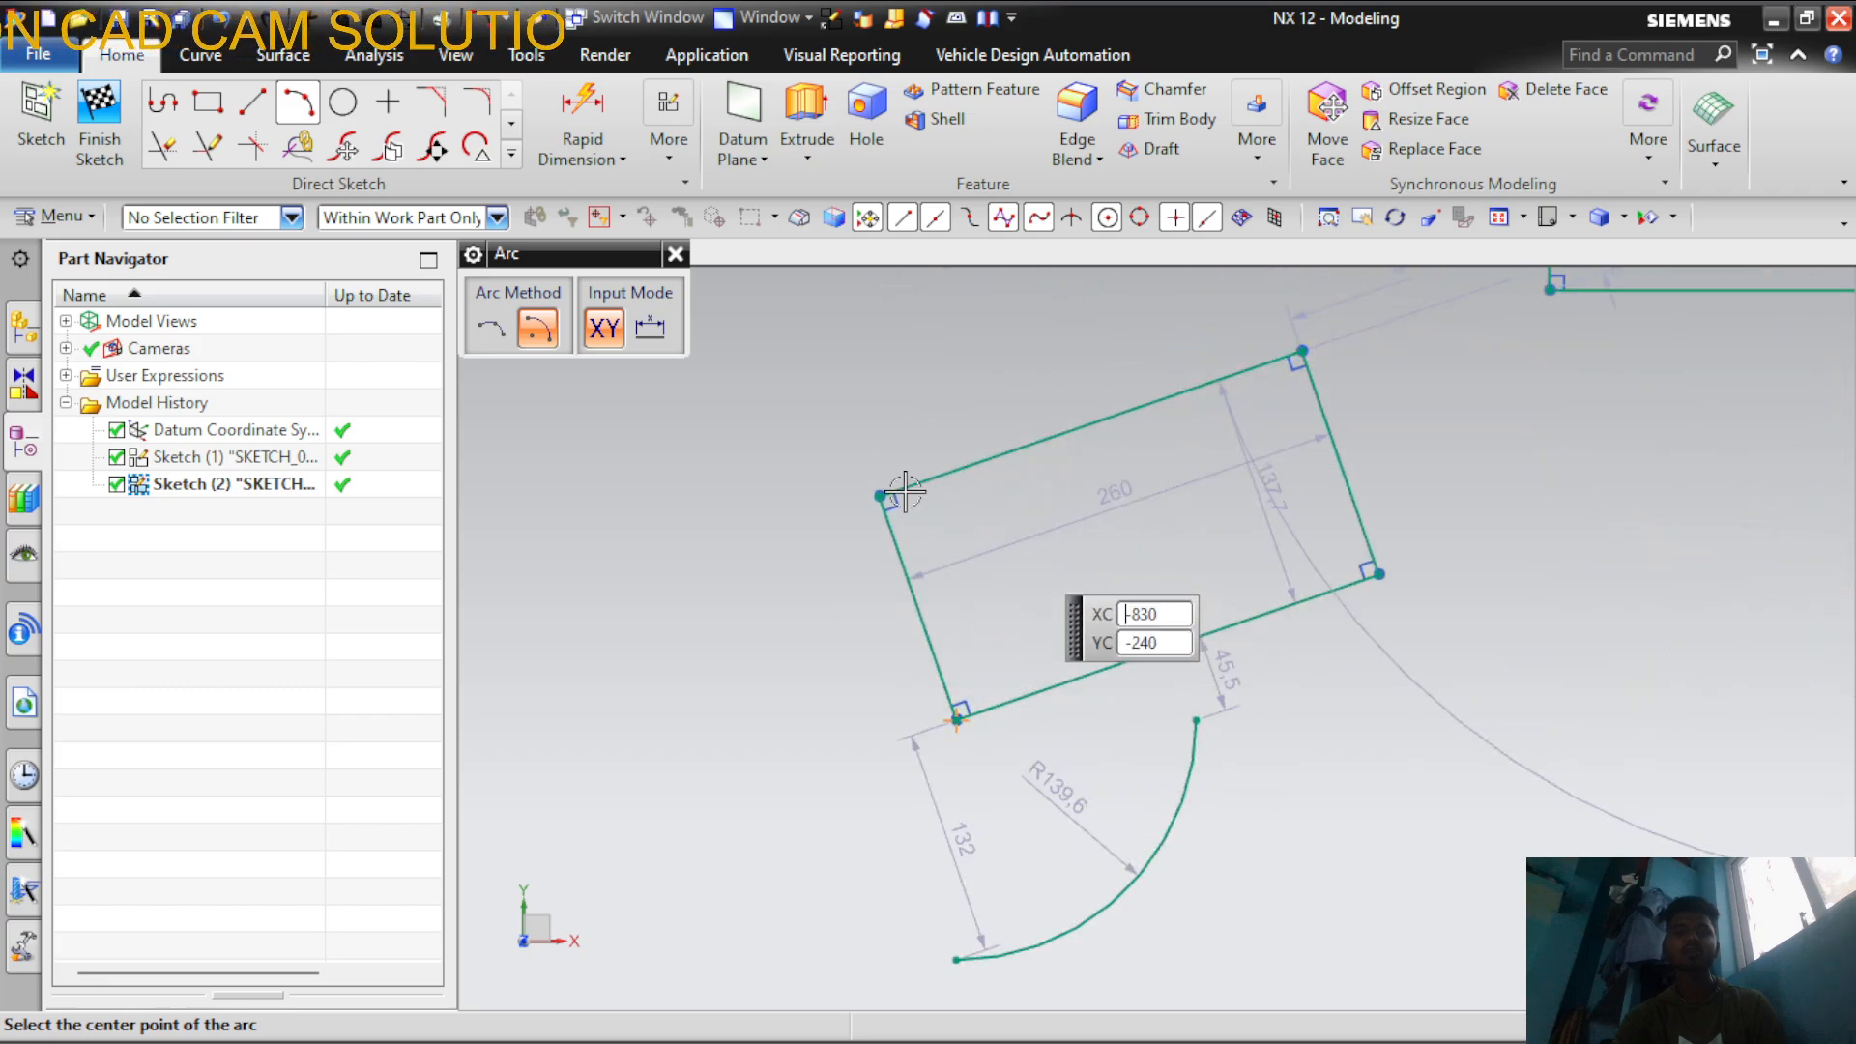
{"action": "left_click", "coordinate": [252, 101]}
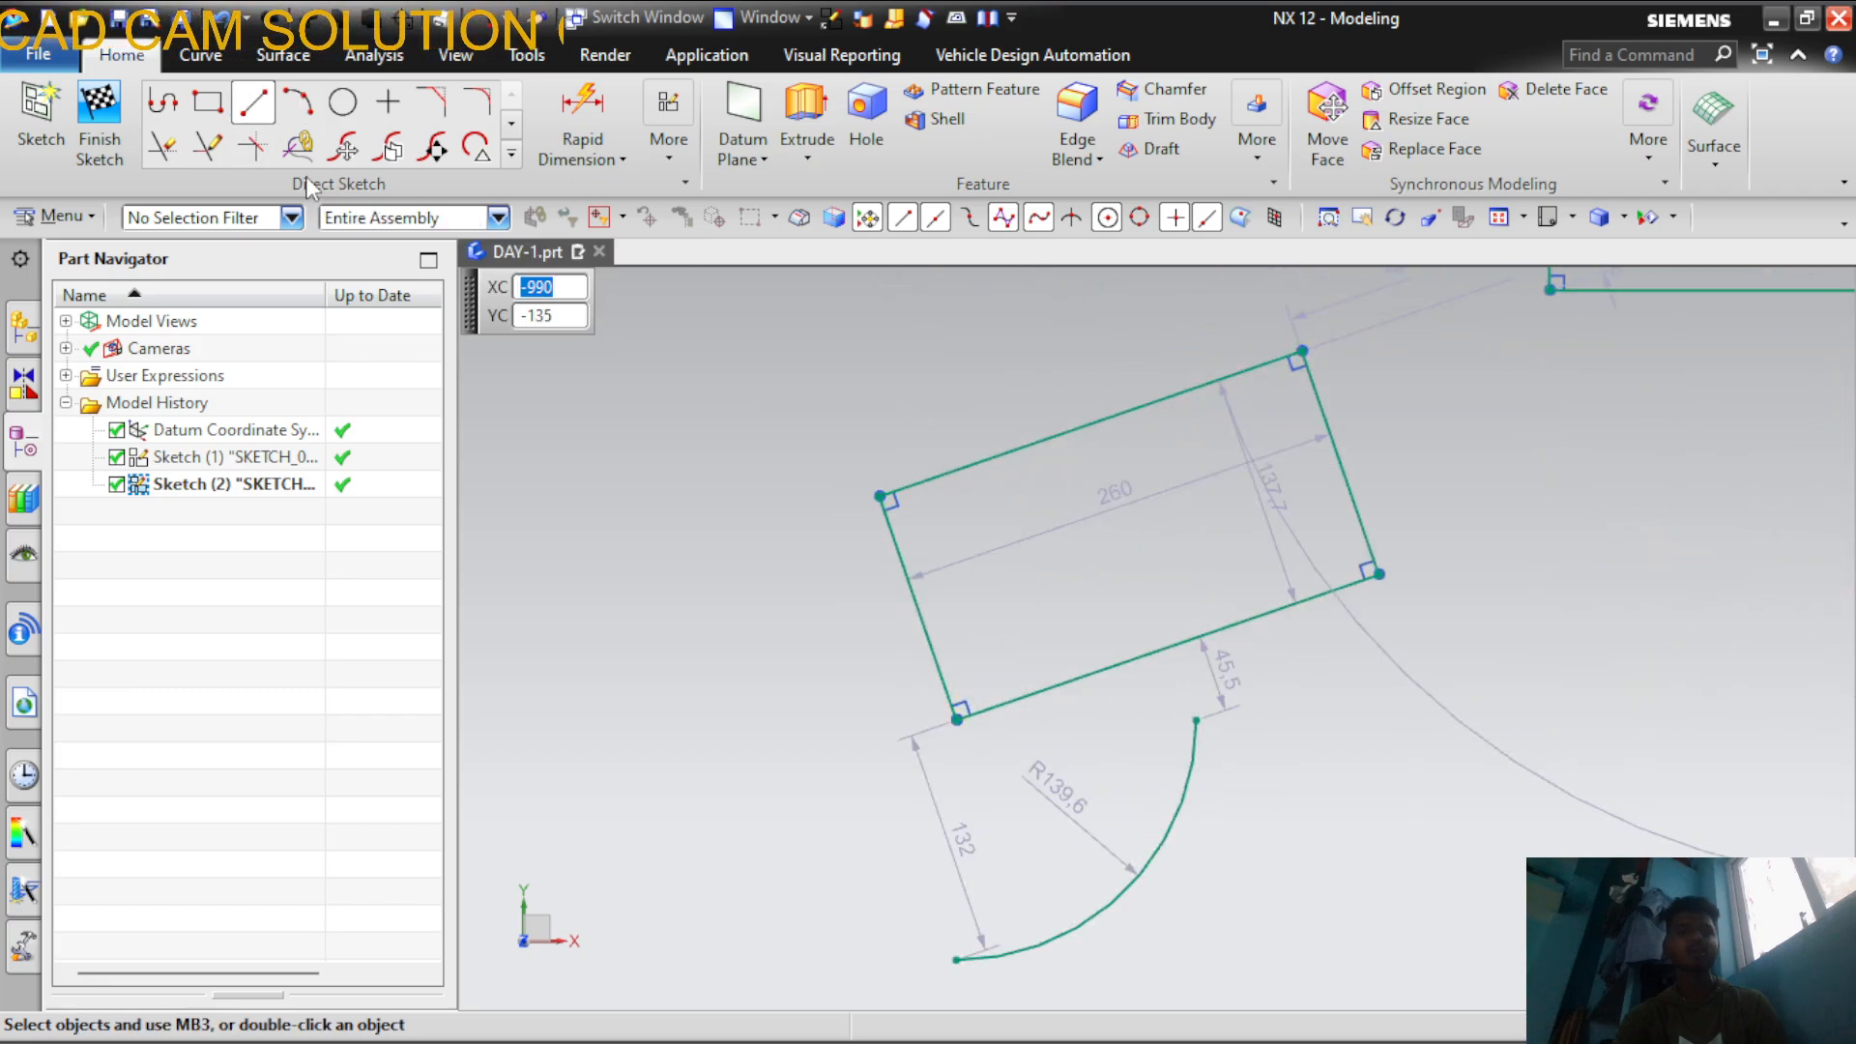
{"action": "left_click", "coordinate": [954, 720]}
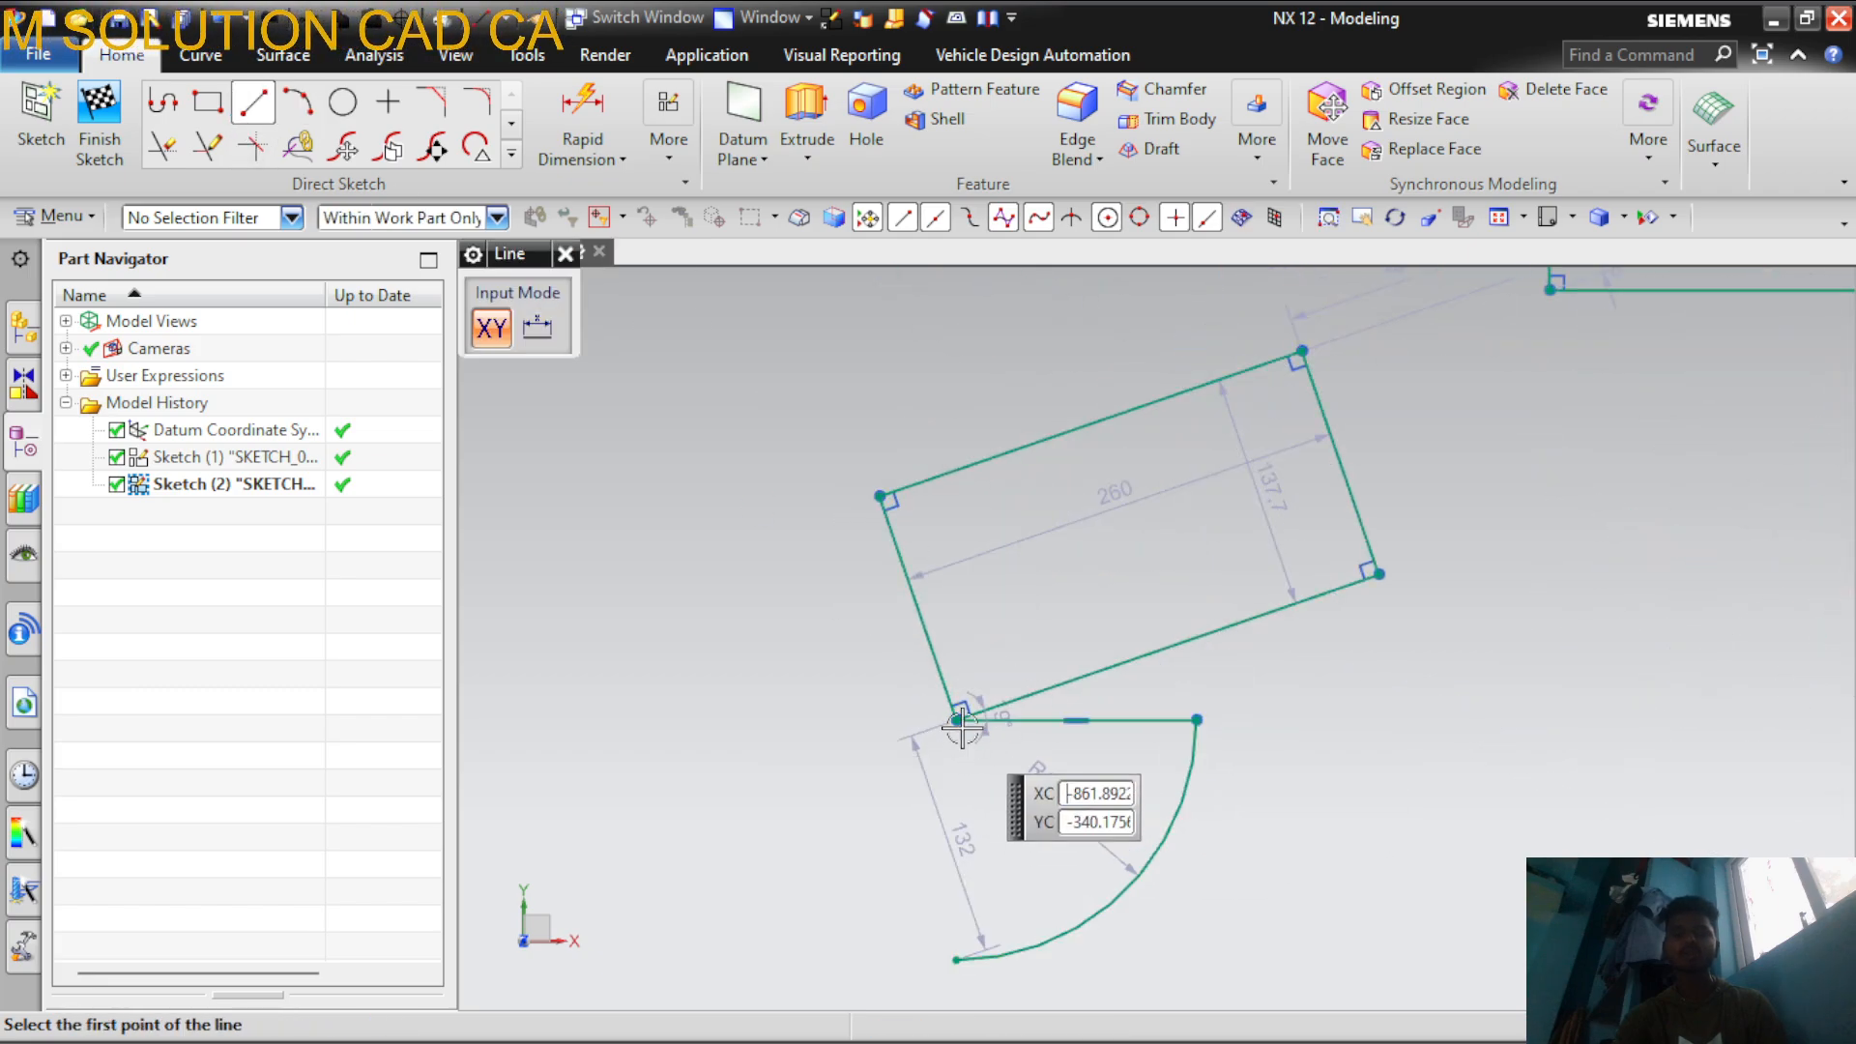
Draw a vertical line about 140 mm long from the tilted 260 mm rectangle's lower-left corner to the 90° arc's lower end
{"action": "left_click", "coordinate": [957, 721]}
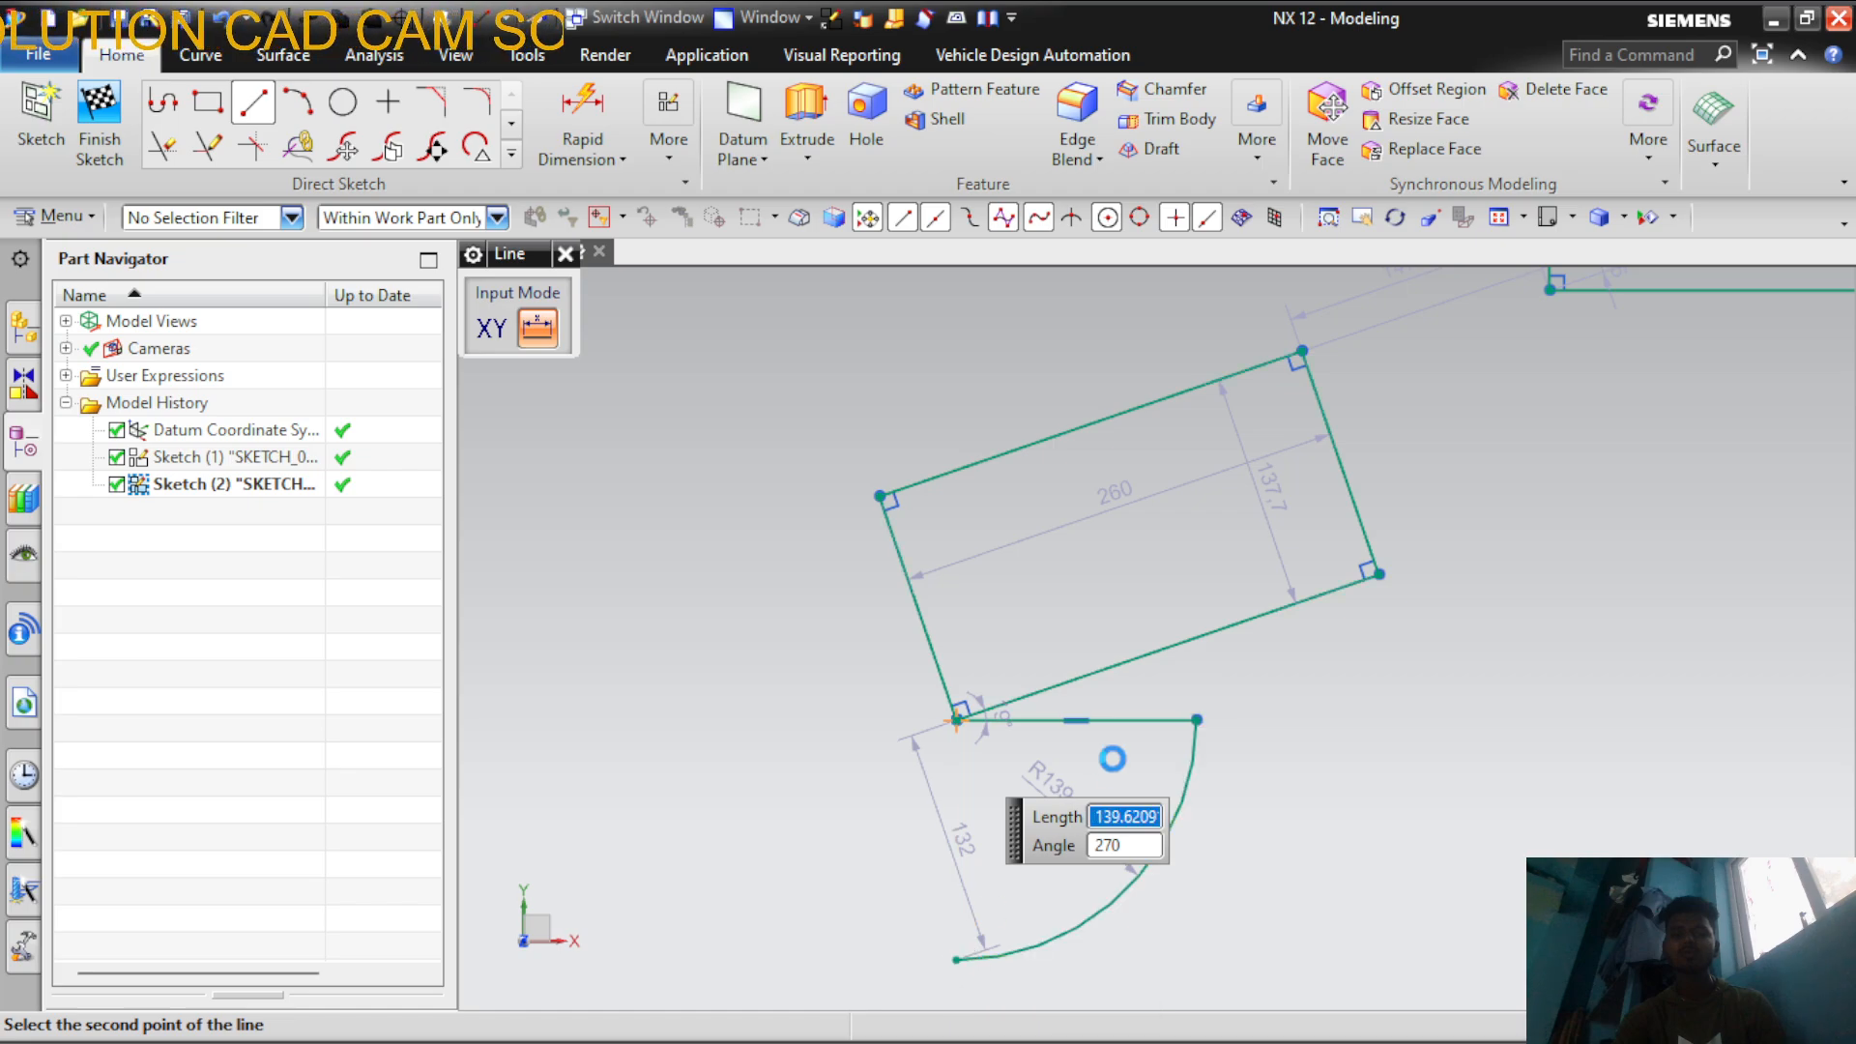
{"action": "scroll", "coordinate": [1208, 619], "scroll_direction": "up", "scroll_amount": 3}
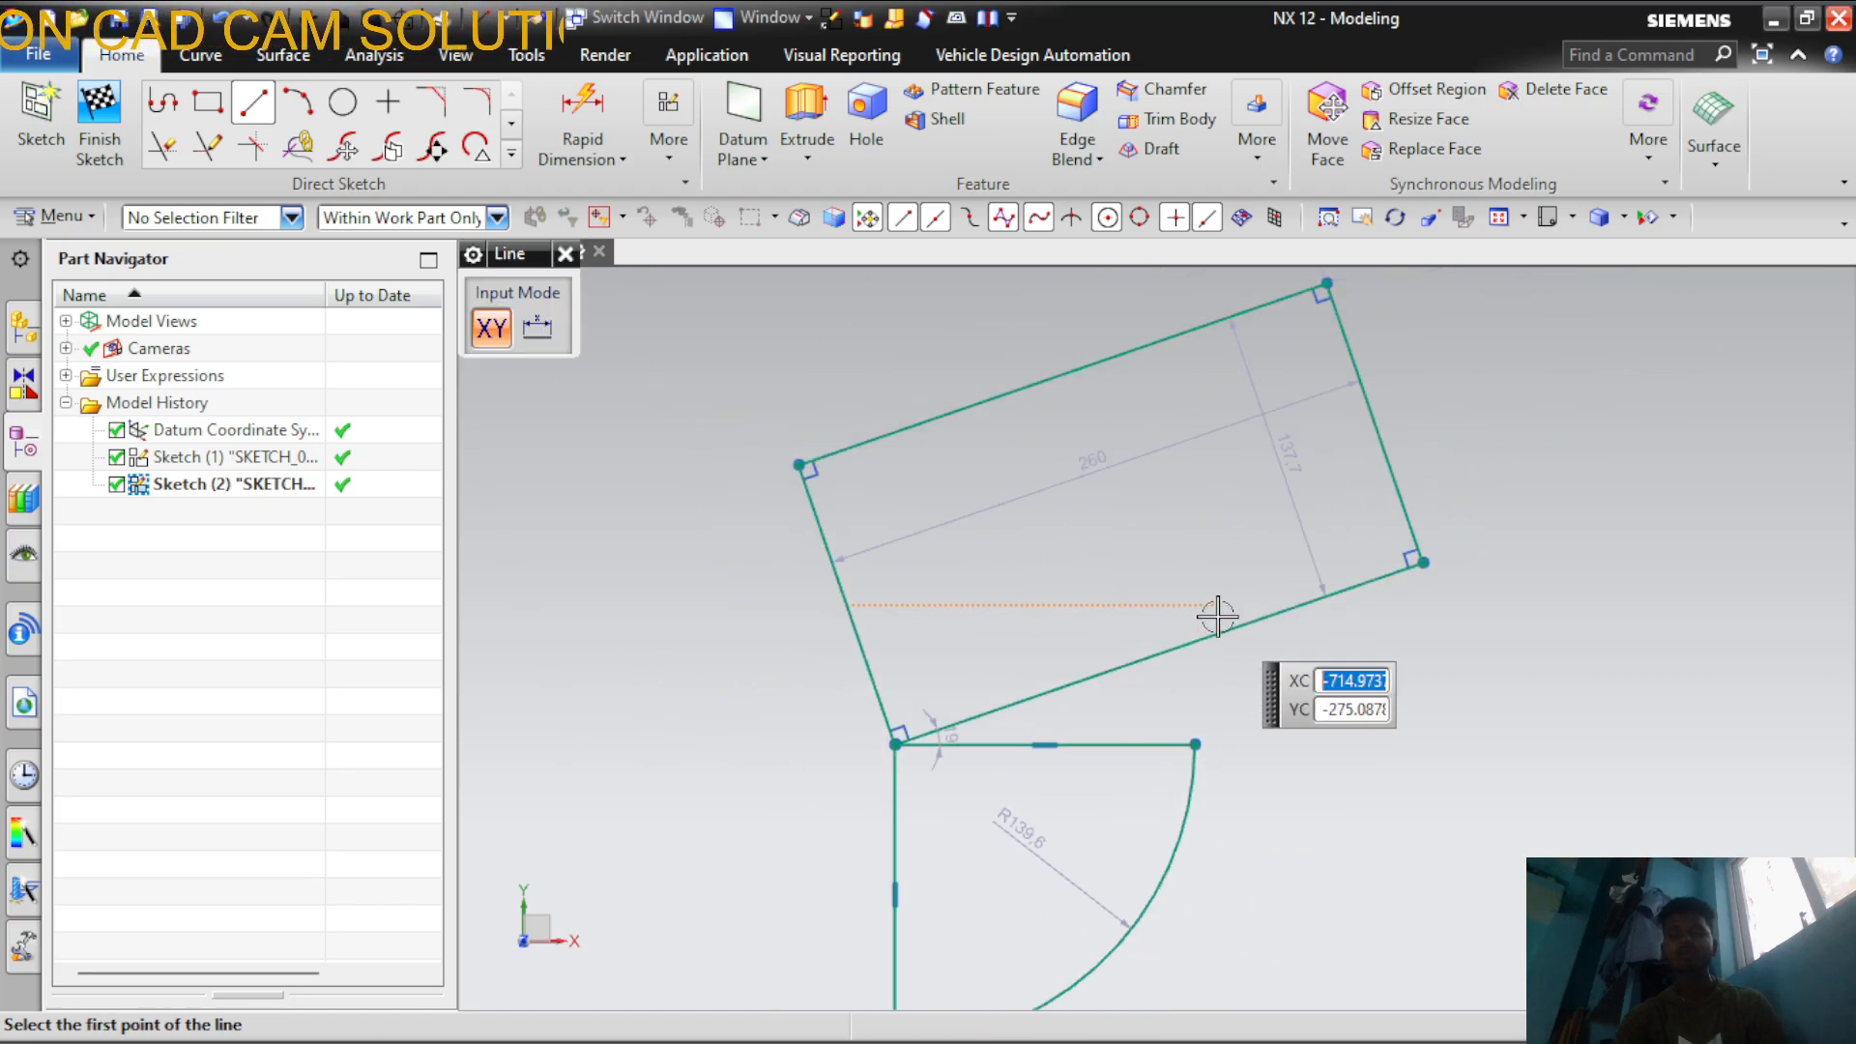
{"action": "scroll", "coordinate": [1218, 624], "scroll_direction": "down", "scroll_amount": 2}
{"action": "scroll", "coordinate": [1174, 560], "scroll_direction": "up", "scroll_amount": 2}
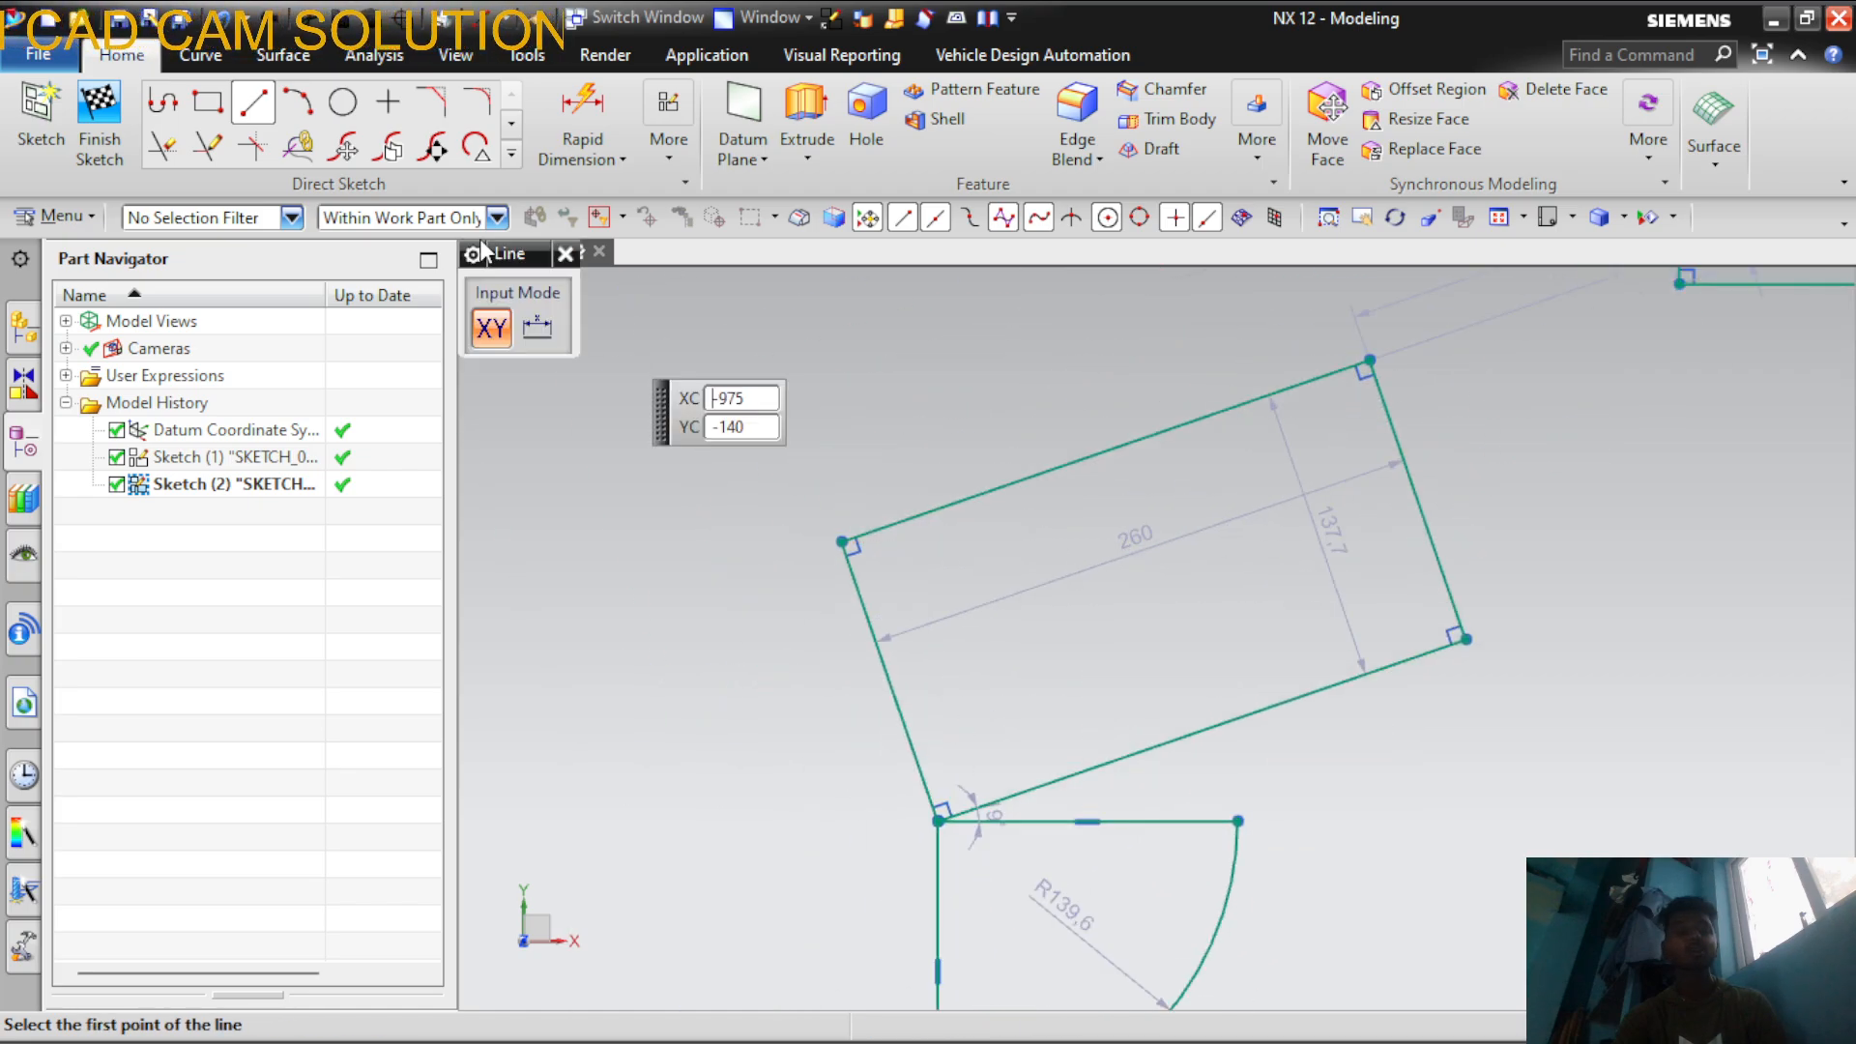
Draw a centre-and-endpoints arc of about 140 mm radius and 19° sweep from the horizontal line's right end to the tilted rectangle's lower edge
{"action": "left_click", "coordinate": [298, 101]}
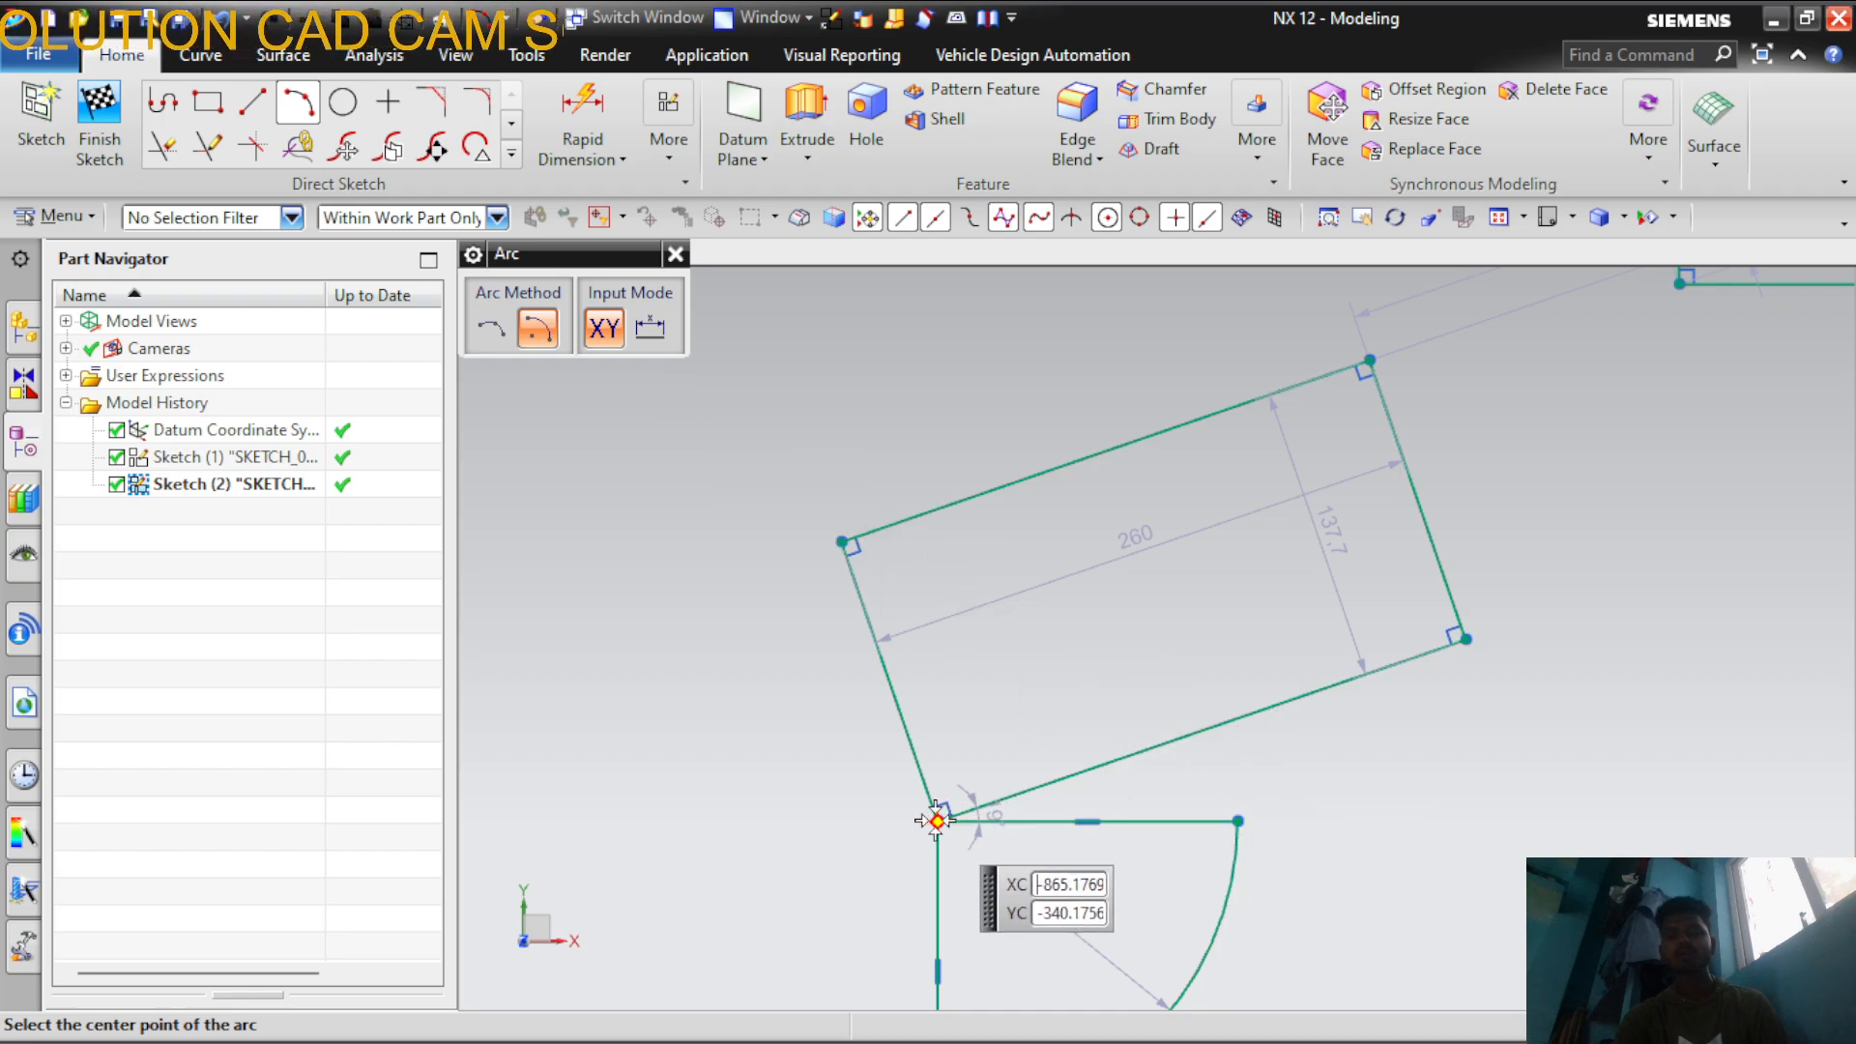
{"action": "left_click", "coordinate": [1241, 820]}
{"action": "left_click", "coordinate": [937, 820]}
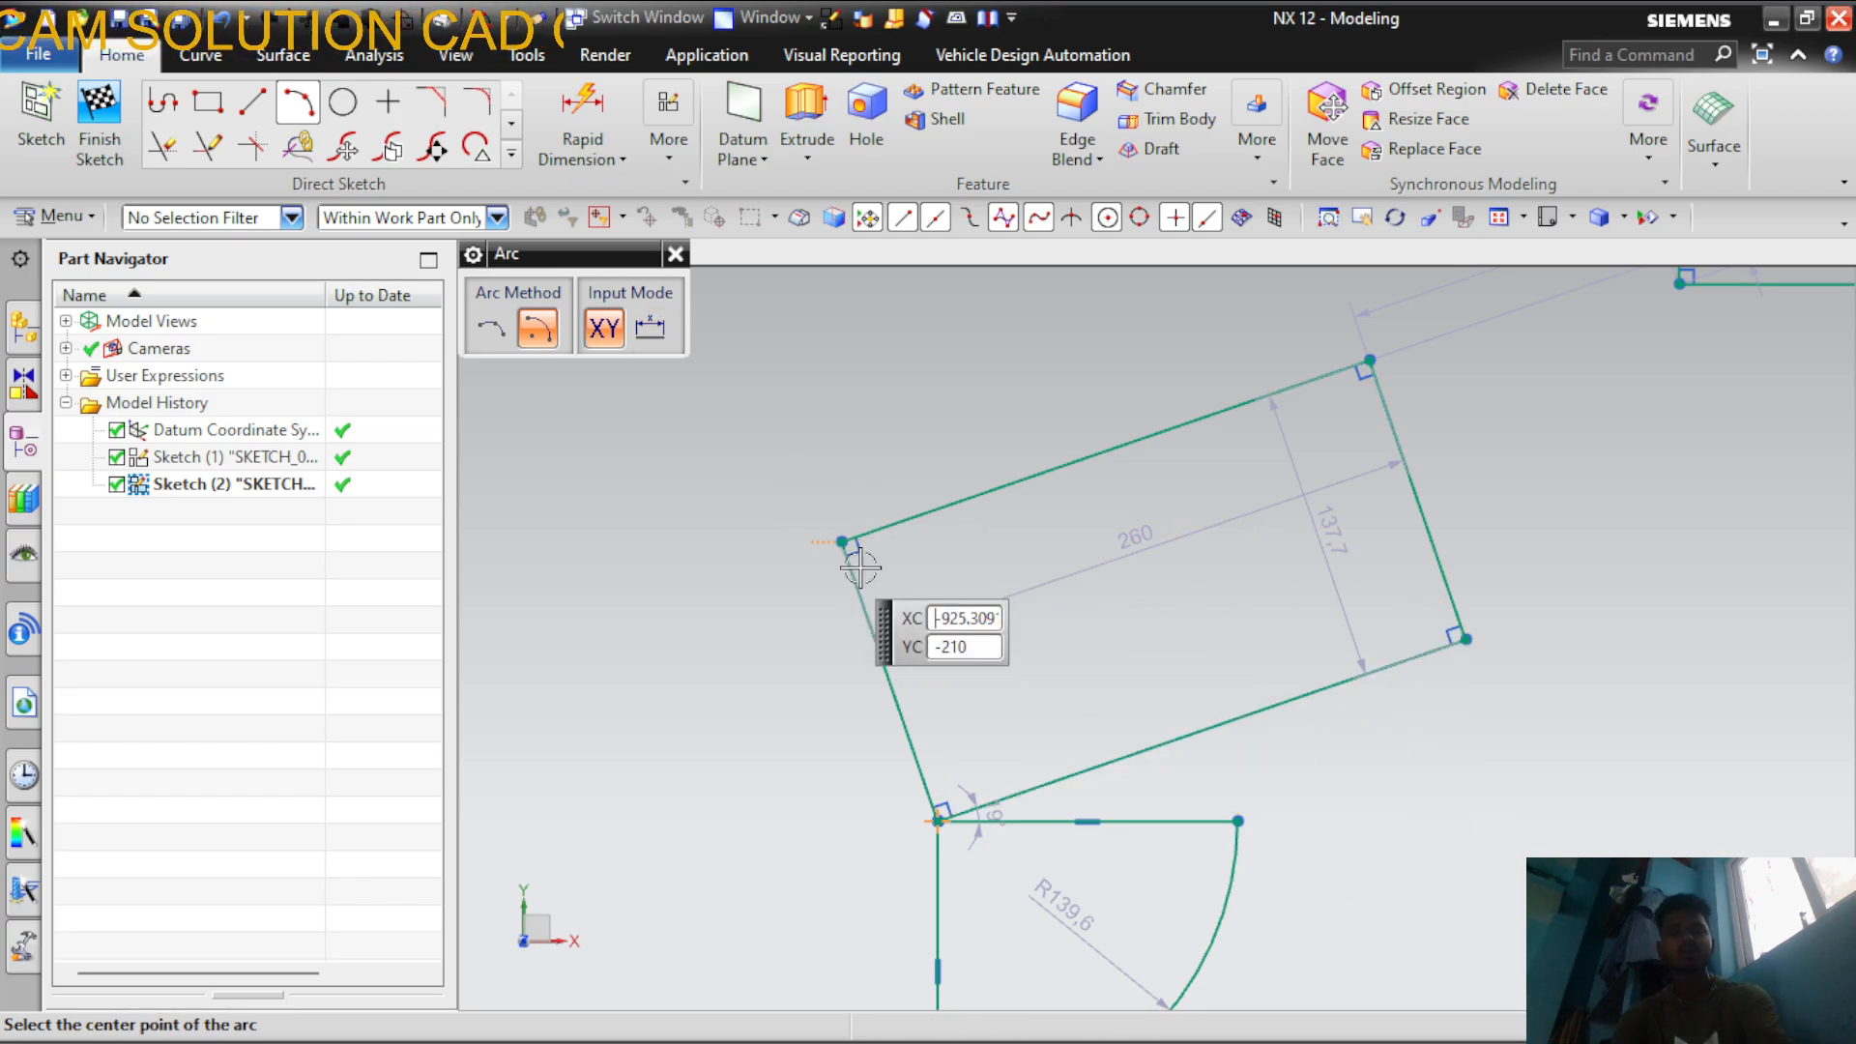
{"action": "left_click", "coordinate": [937, 820]}
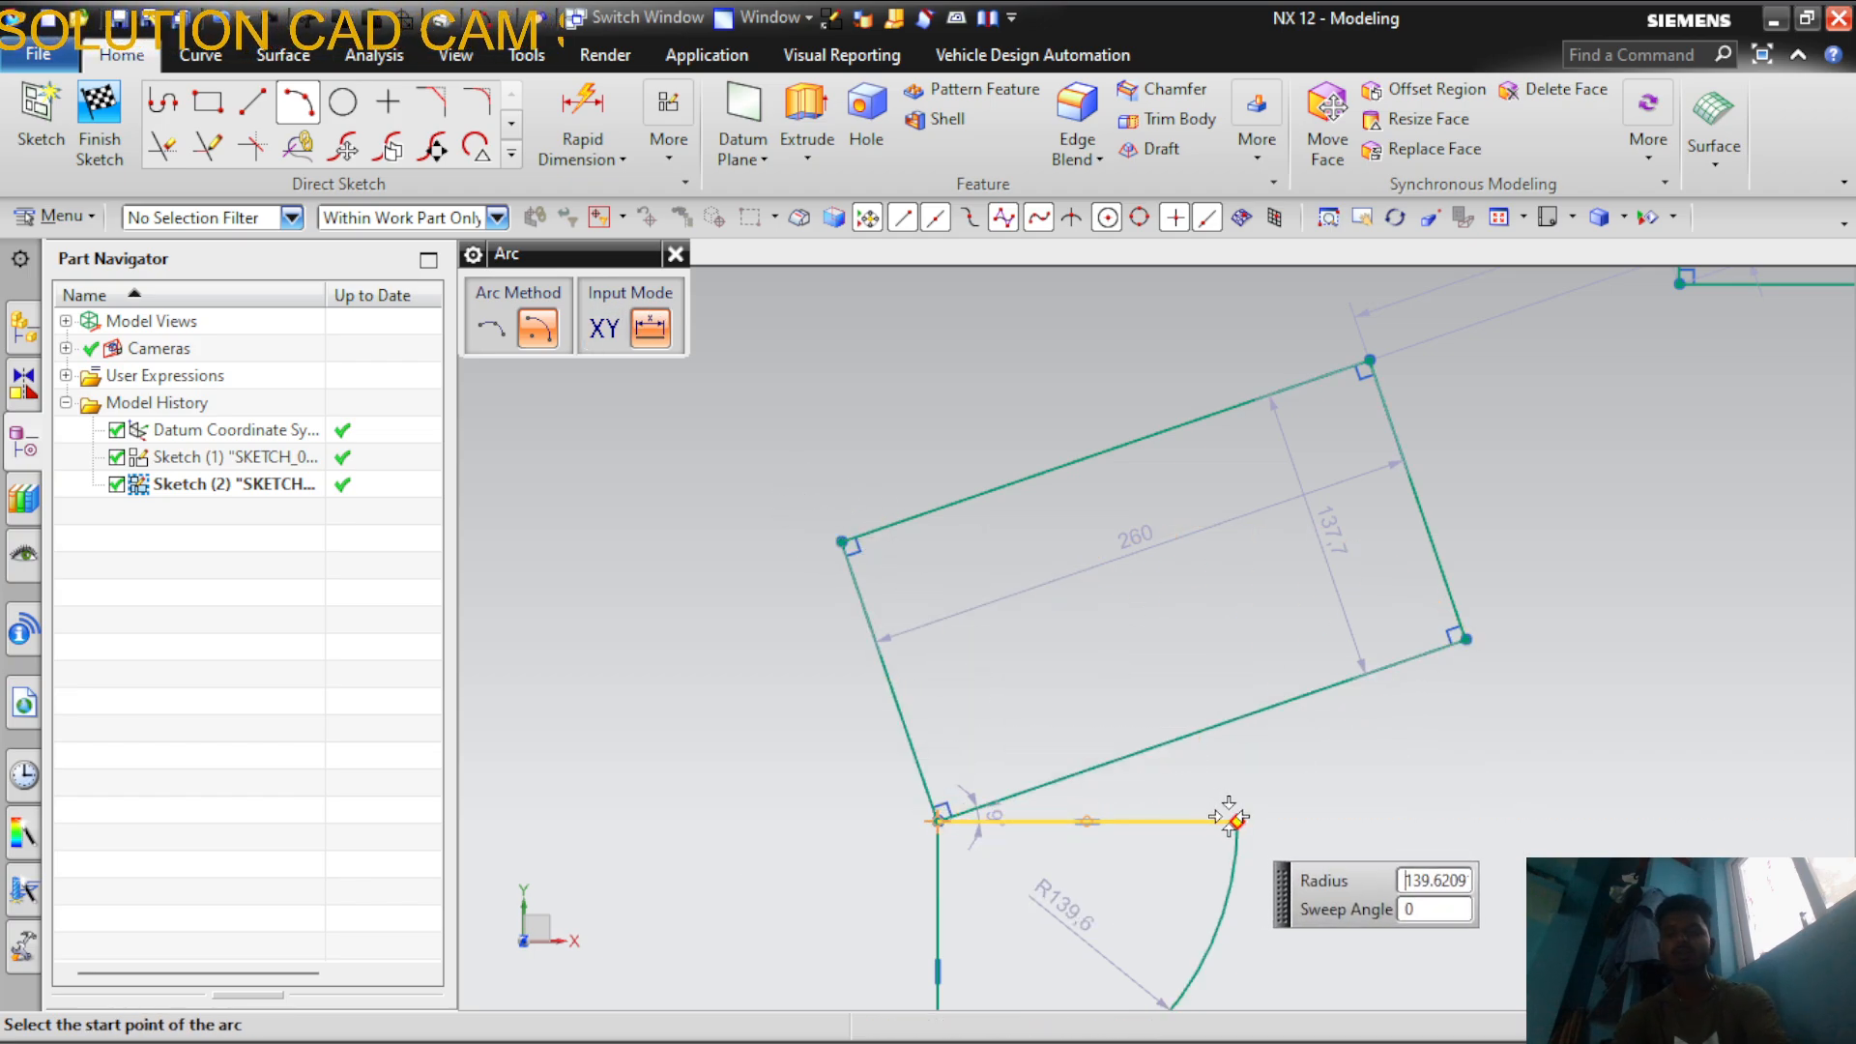
{"action": "left_click", "coordinate": [1238, 819]}
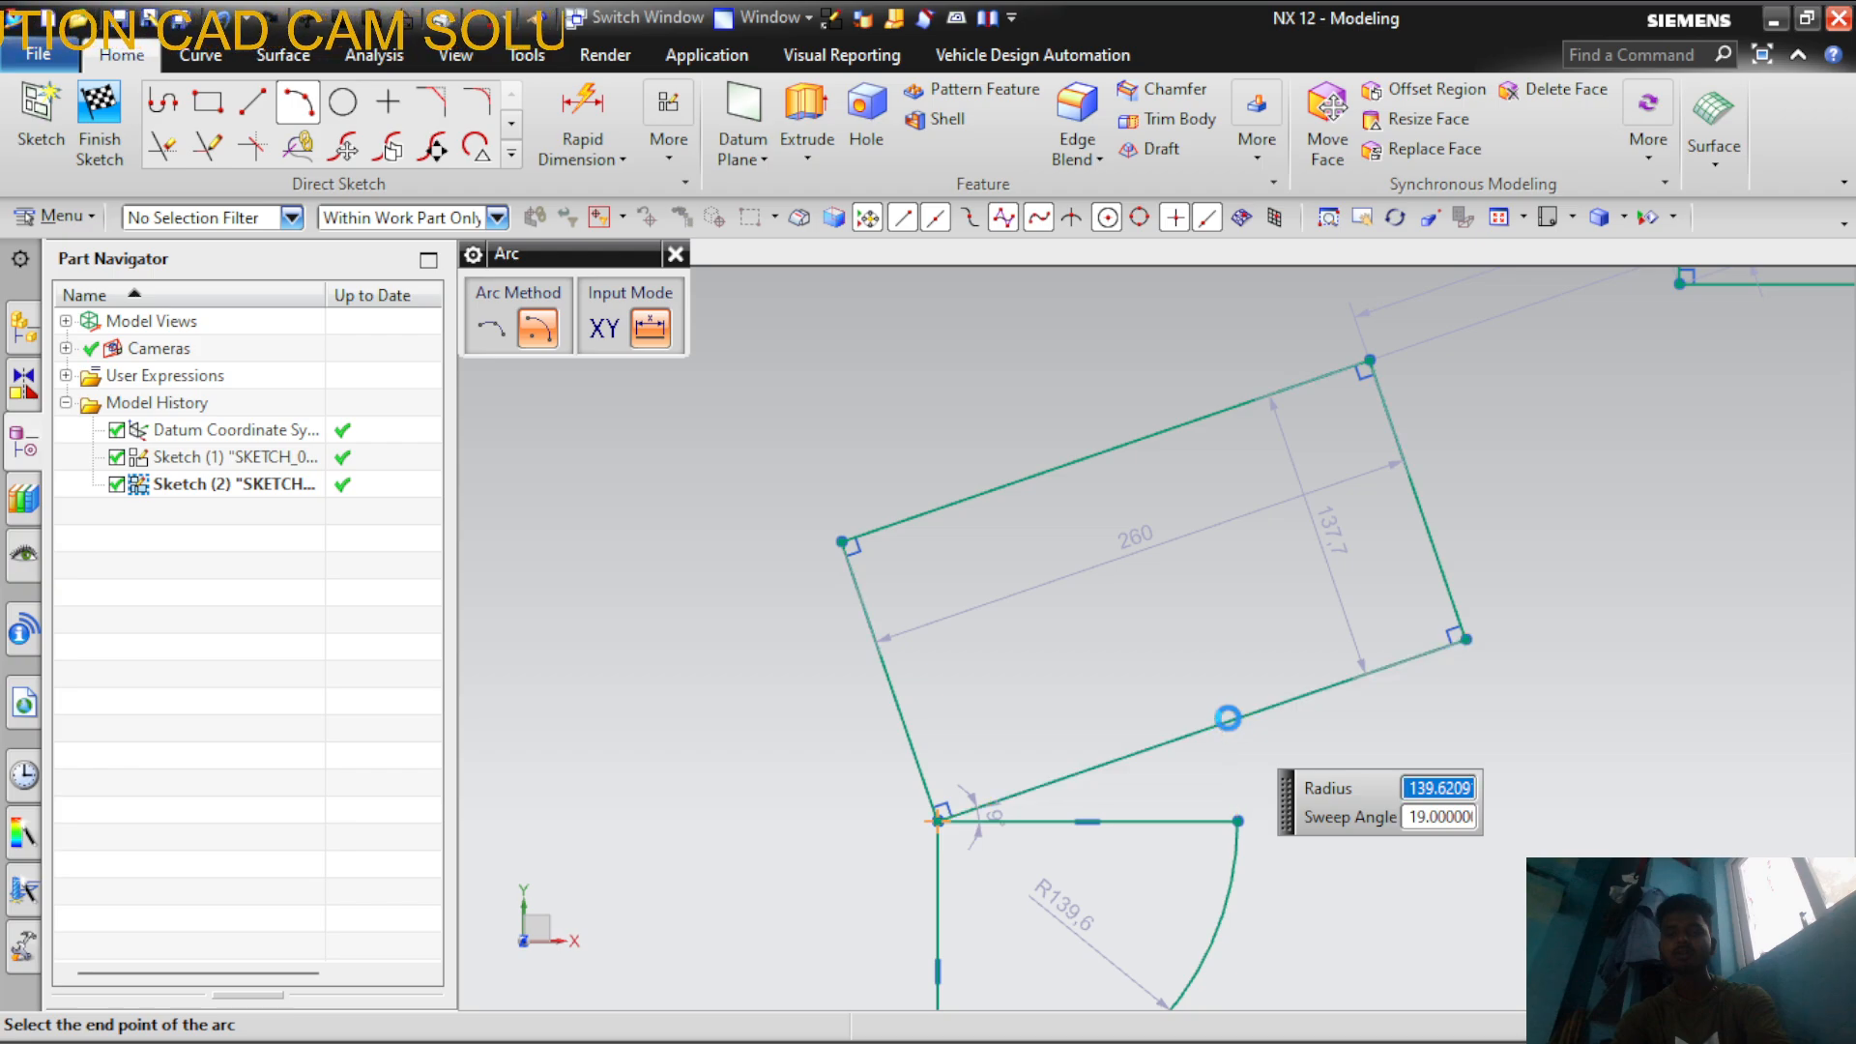
{"action": "left_click", "coordinate": [1227, 717]}
{"action": "scroll", "coordinate": [1208, 657], "scroll_direction": "up", "scroll_amount": 3}
{"action": "key", "text": "Escape"}
{"action": "scroll", "coordinate": [1159, 619], "scroll_direction": "down", "scroll_amount": 2}
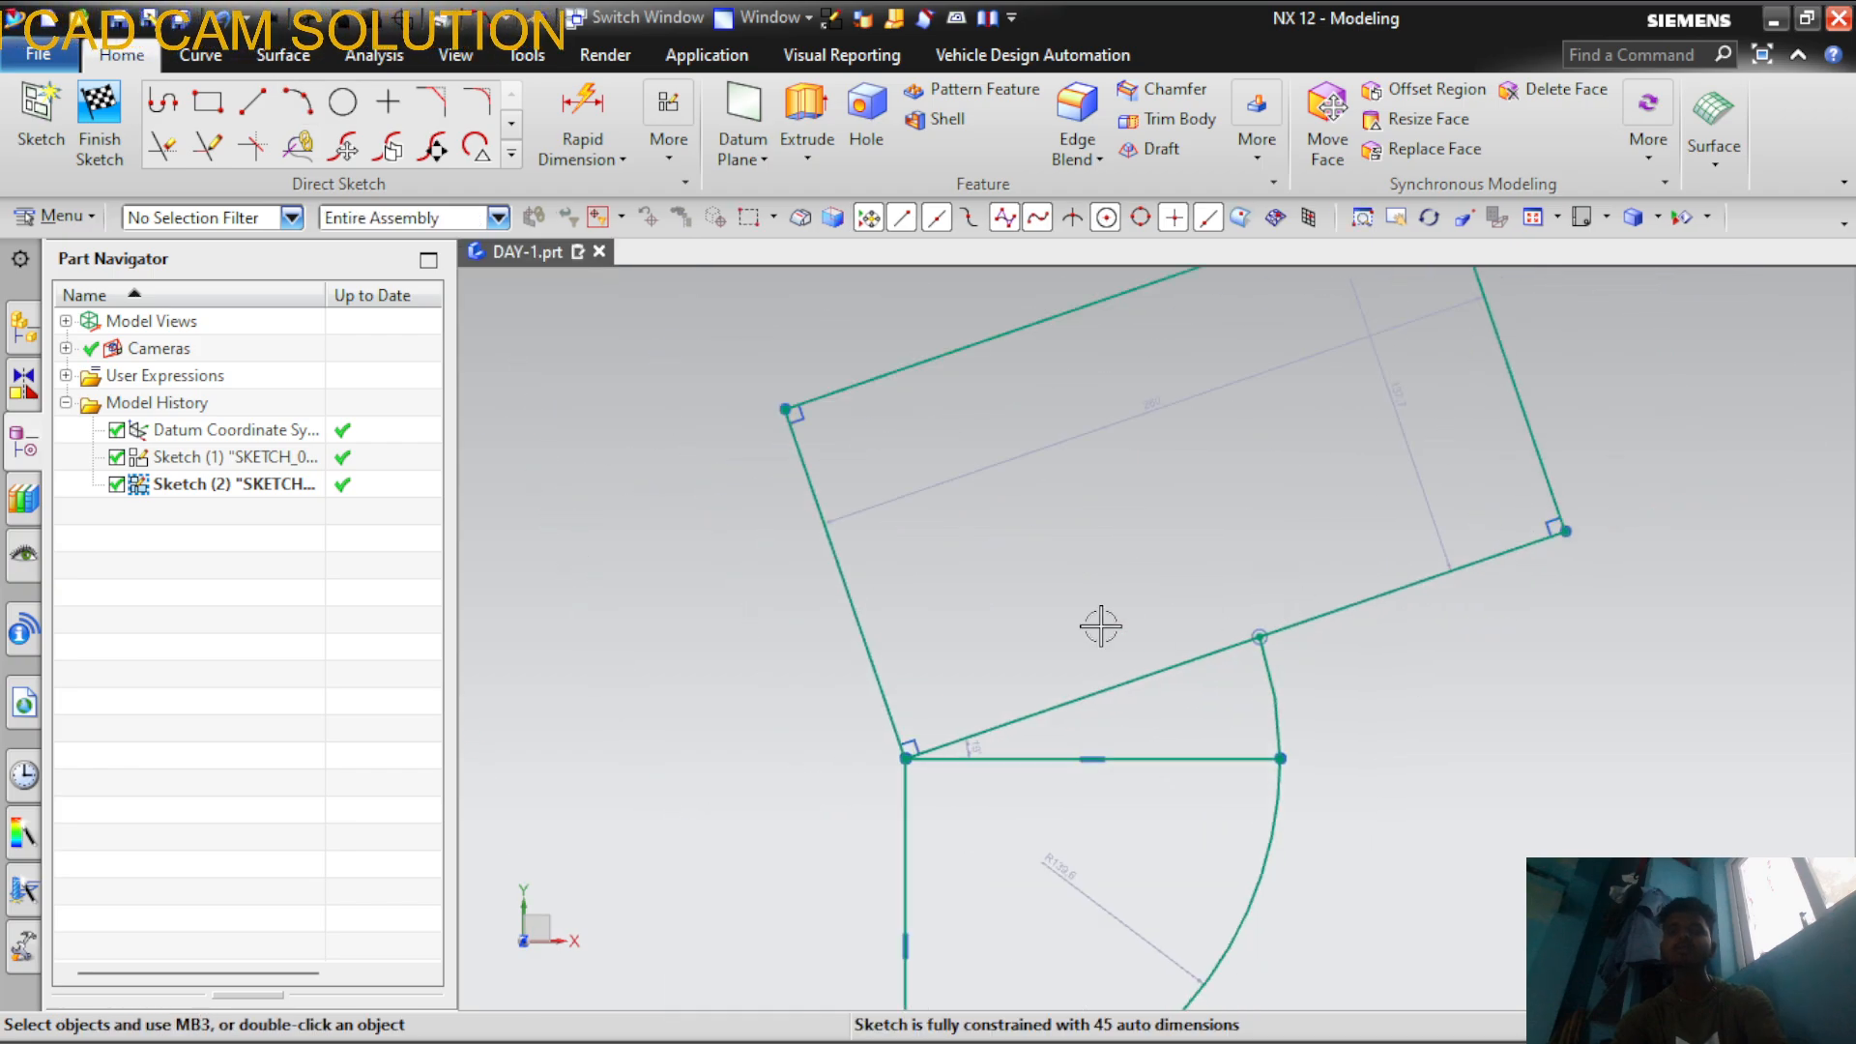
{"action": "scroll", "coordinate": [966, 663], "scroll_direction": "down", "scroll_amount": 2}
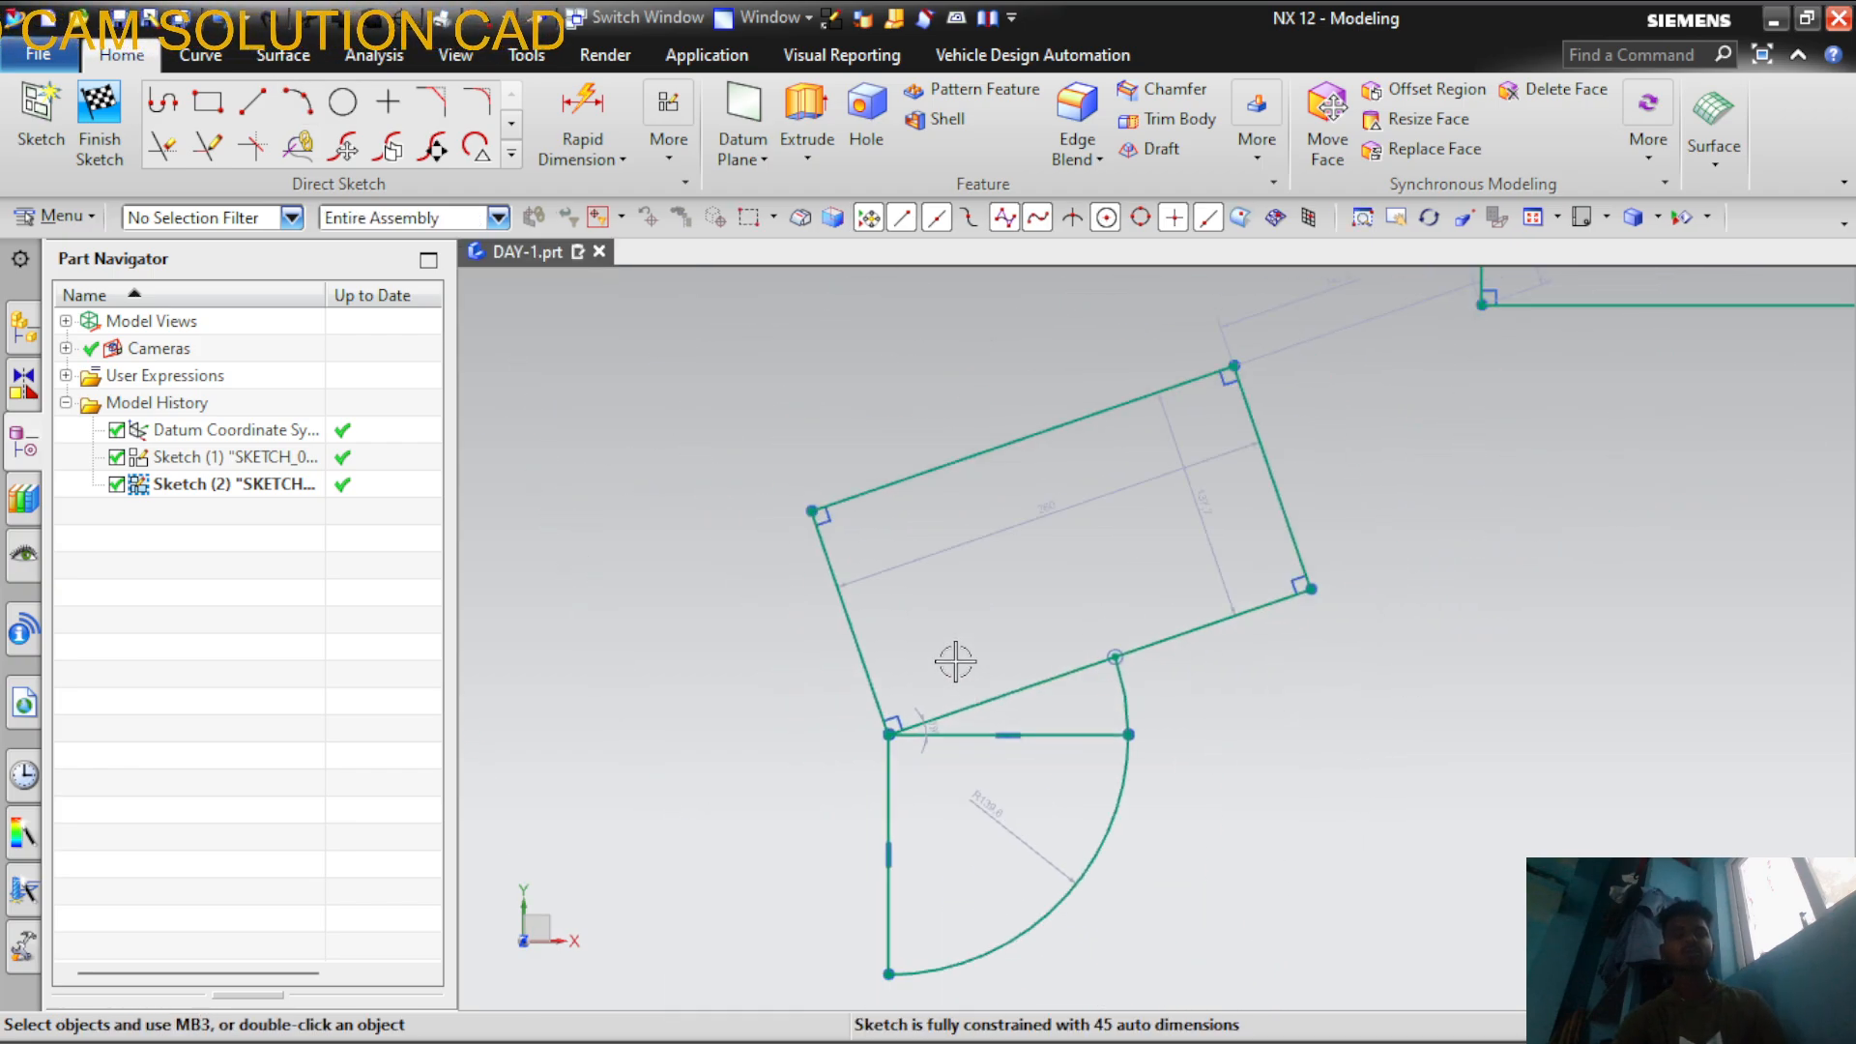
{"action": "scroll", "coordinate": [966, 663], "scroll_direction": "down", "scroll_amount": 3}
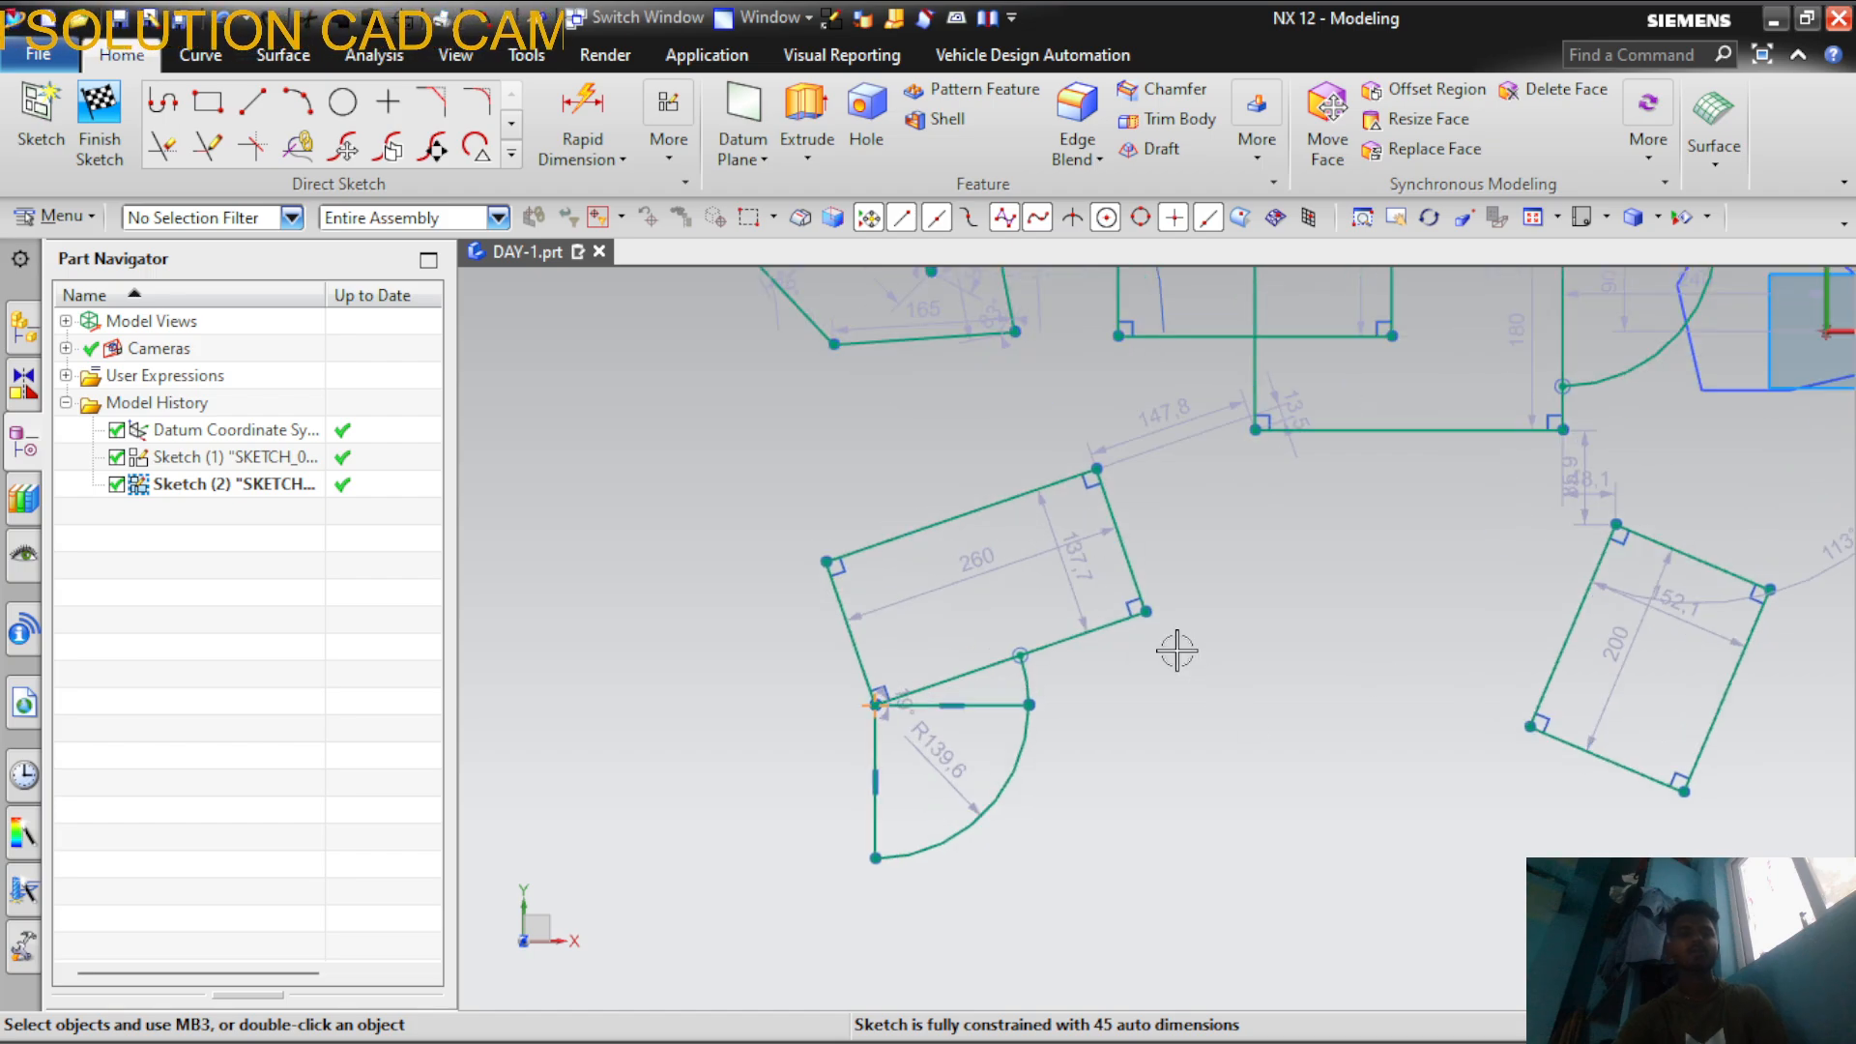
Draw a 300 mm diameter circle by centre and diameter in the free area left of the tilted 260 mm rectangle
{"action": "left_click", "coordinate": [340, 104]}
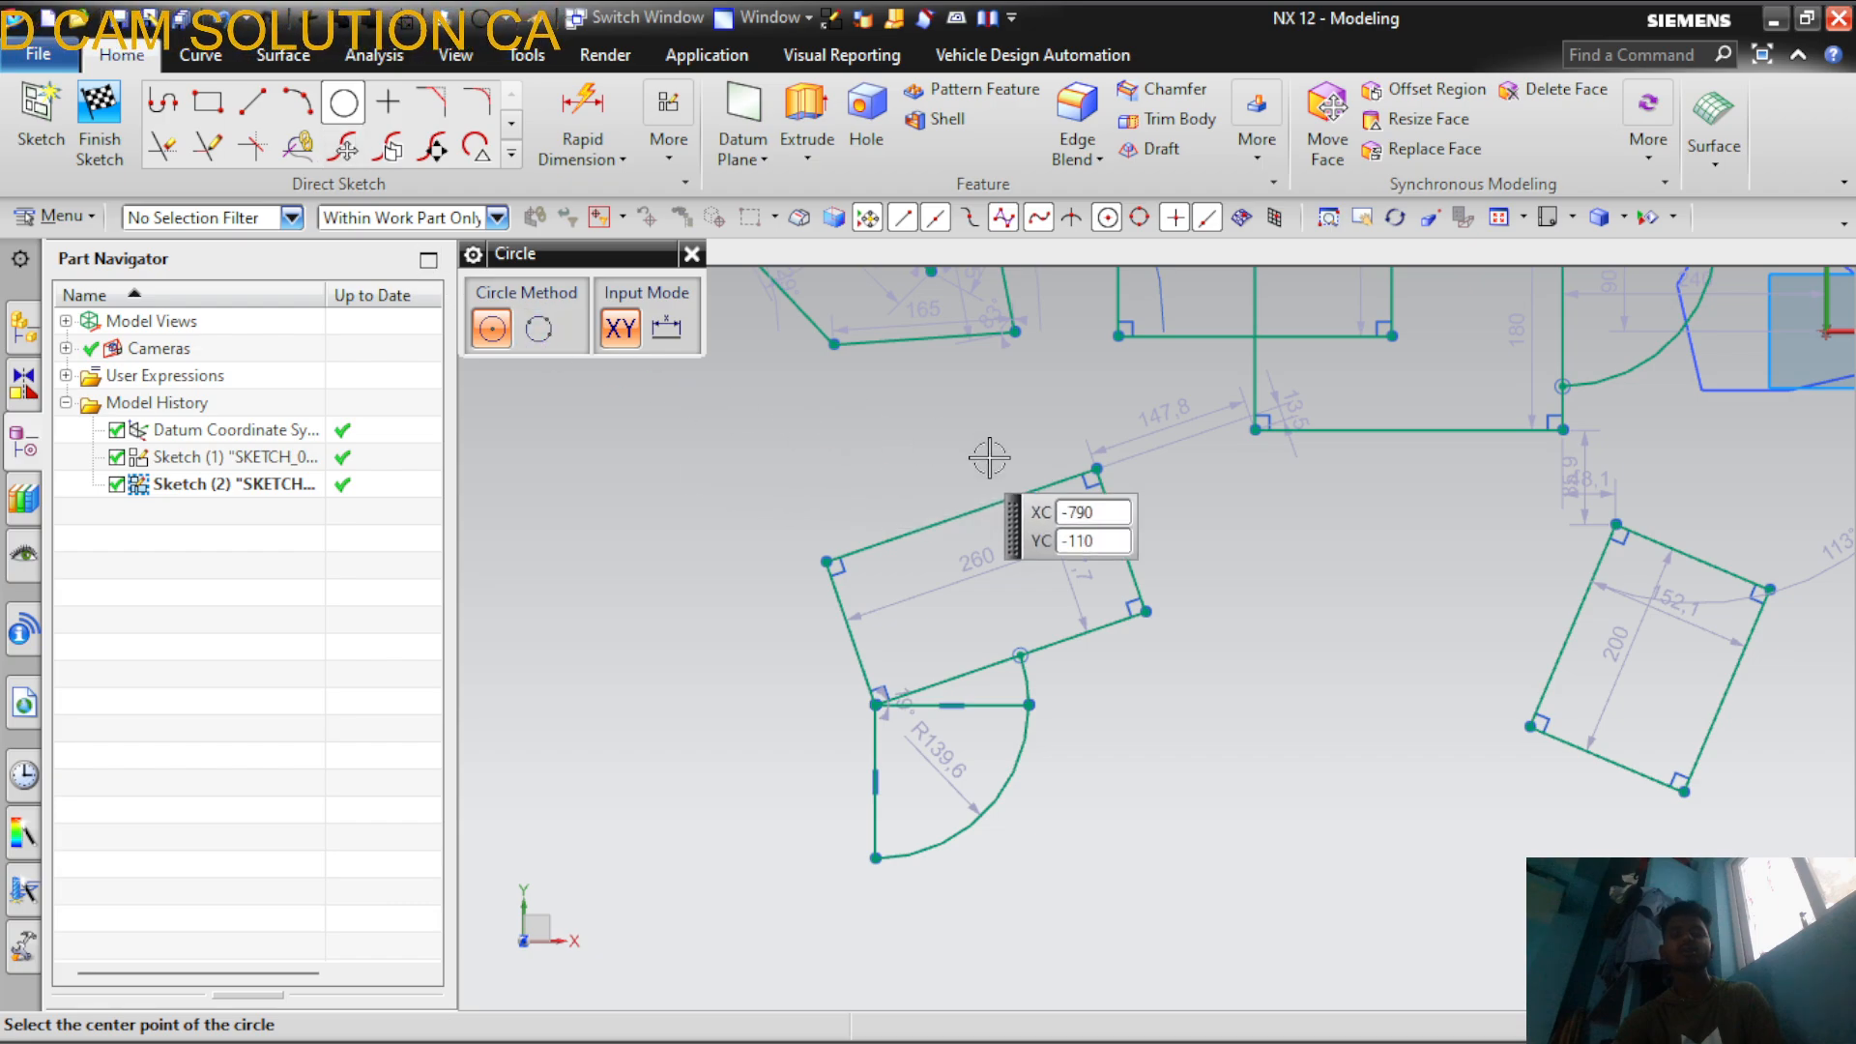
{"action": "scroll", "coordinate": [1276, 571], "scroll_direction": "down", "scroll_amount": 2}
{"action": "left_click", "coordinate": [891, 562]}
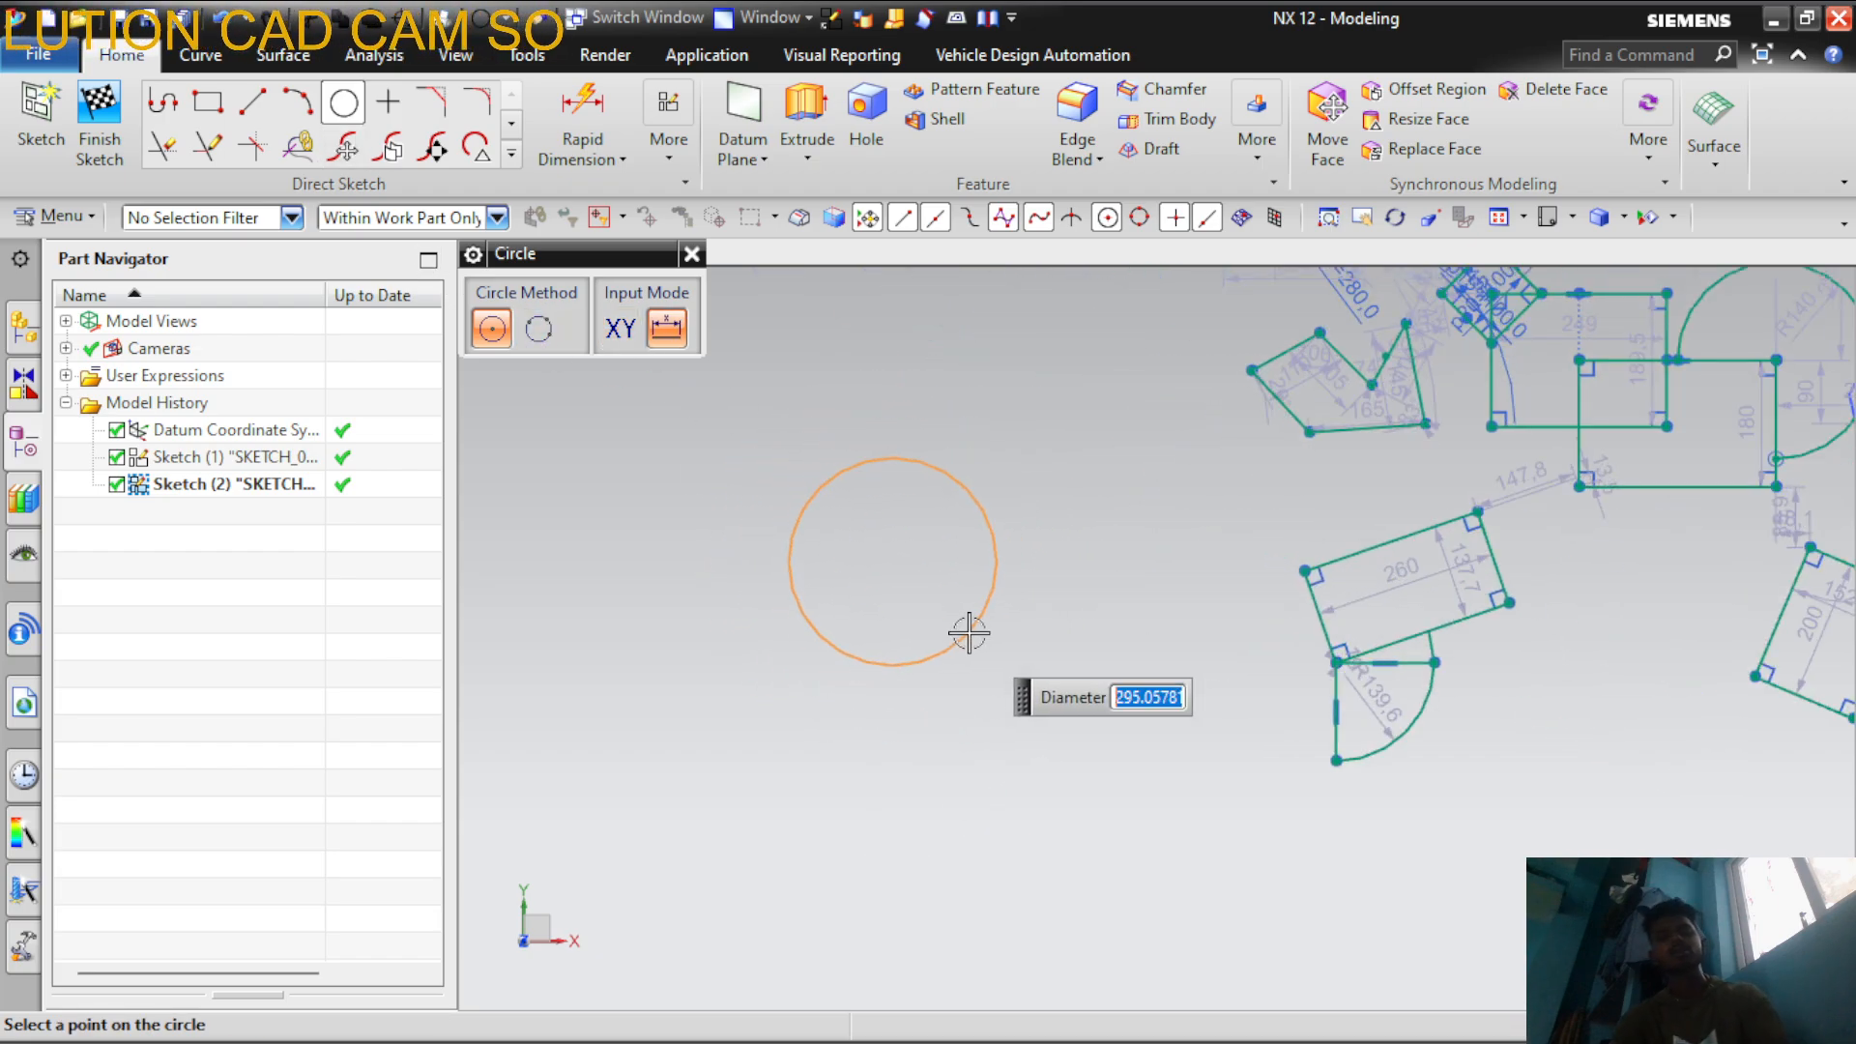
{"action": "type", "text": "300"}
{"action": "key", "text": "Return"}
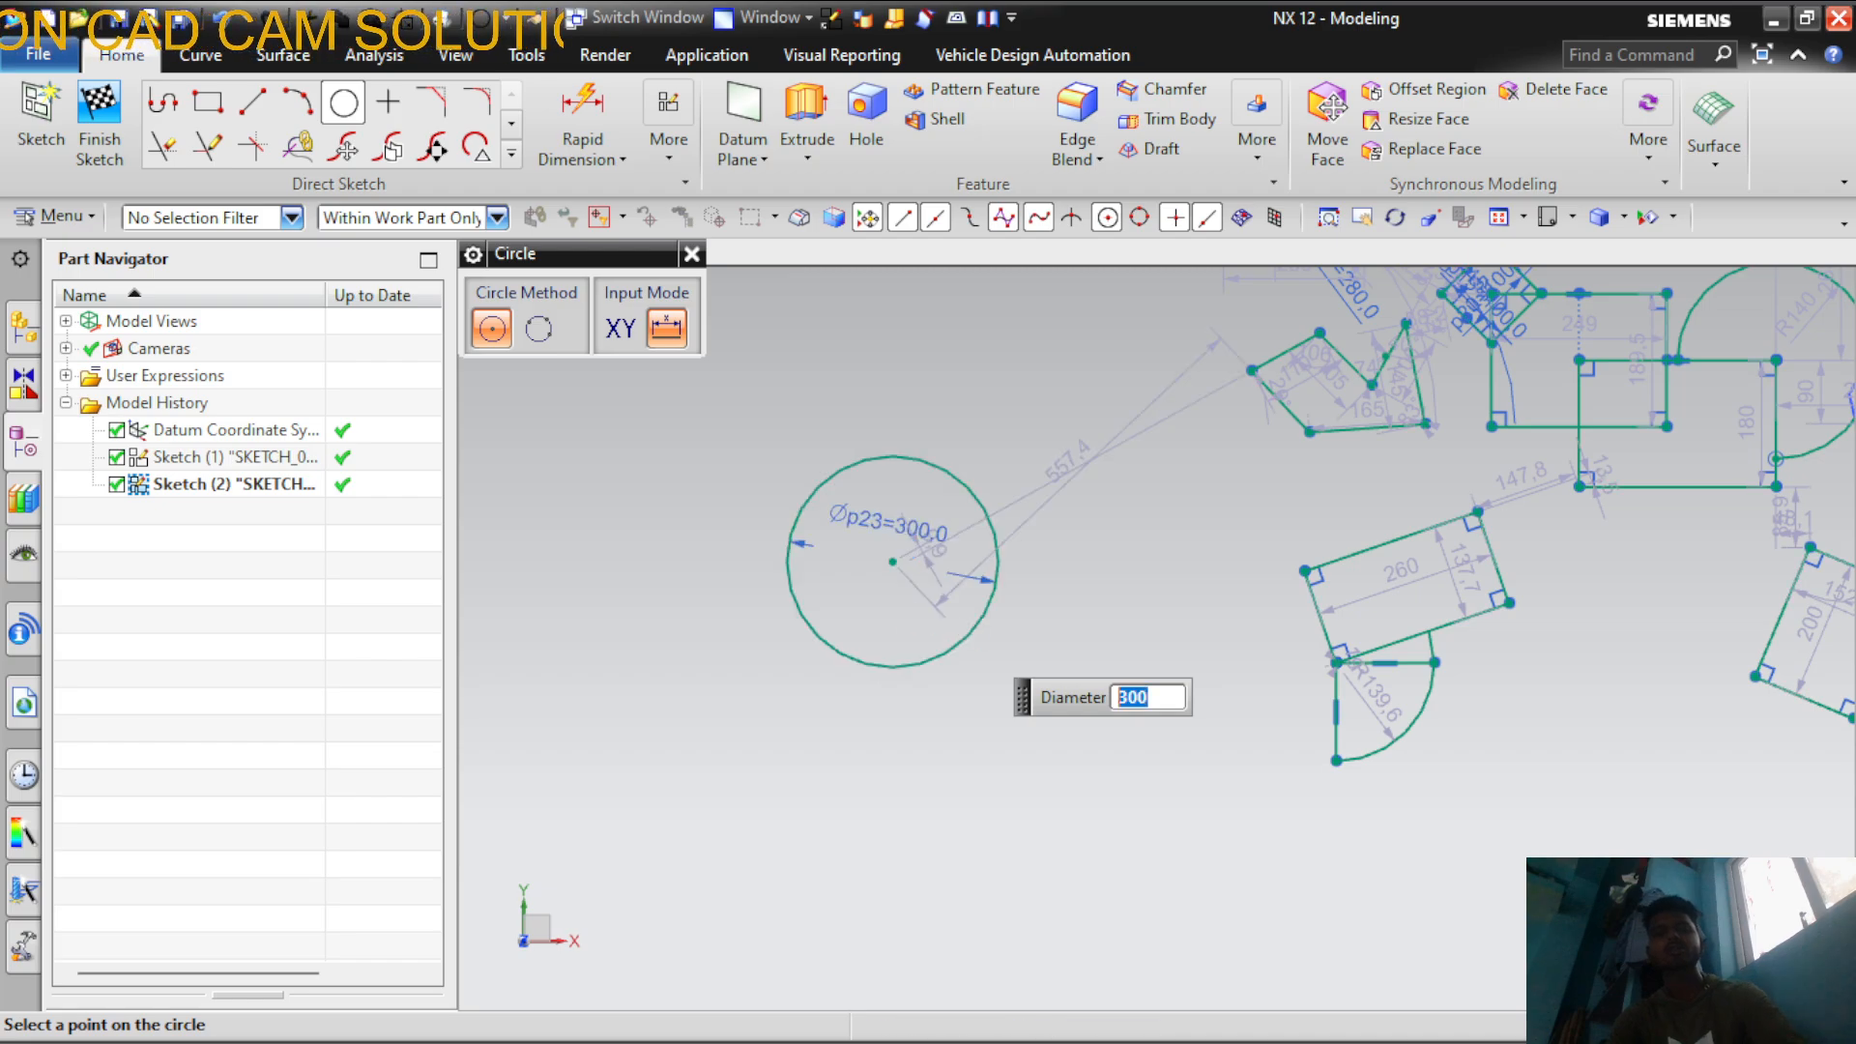
{"action": "scroll", "coordinate": [891, 570], "scroll_direction": "up", "scroll_amount": 2}
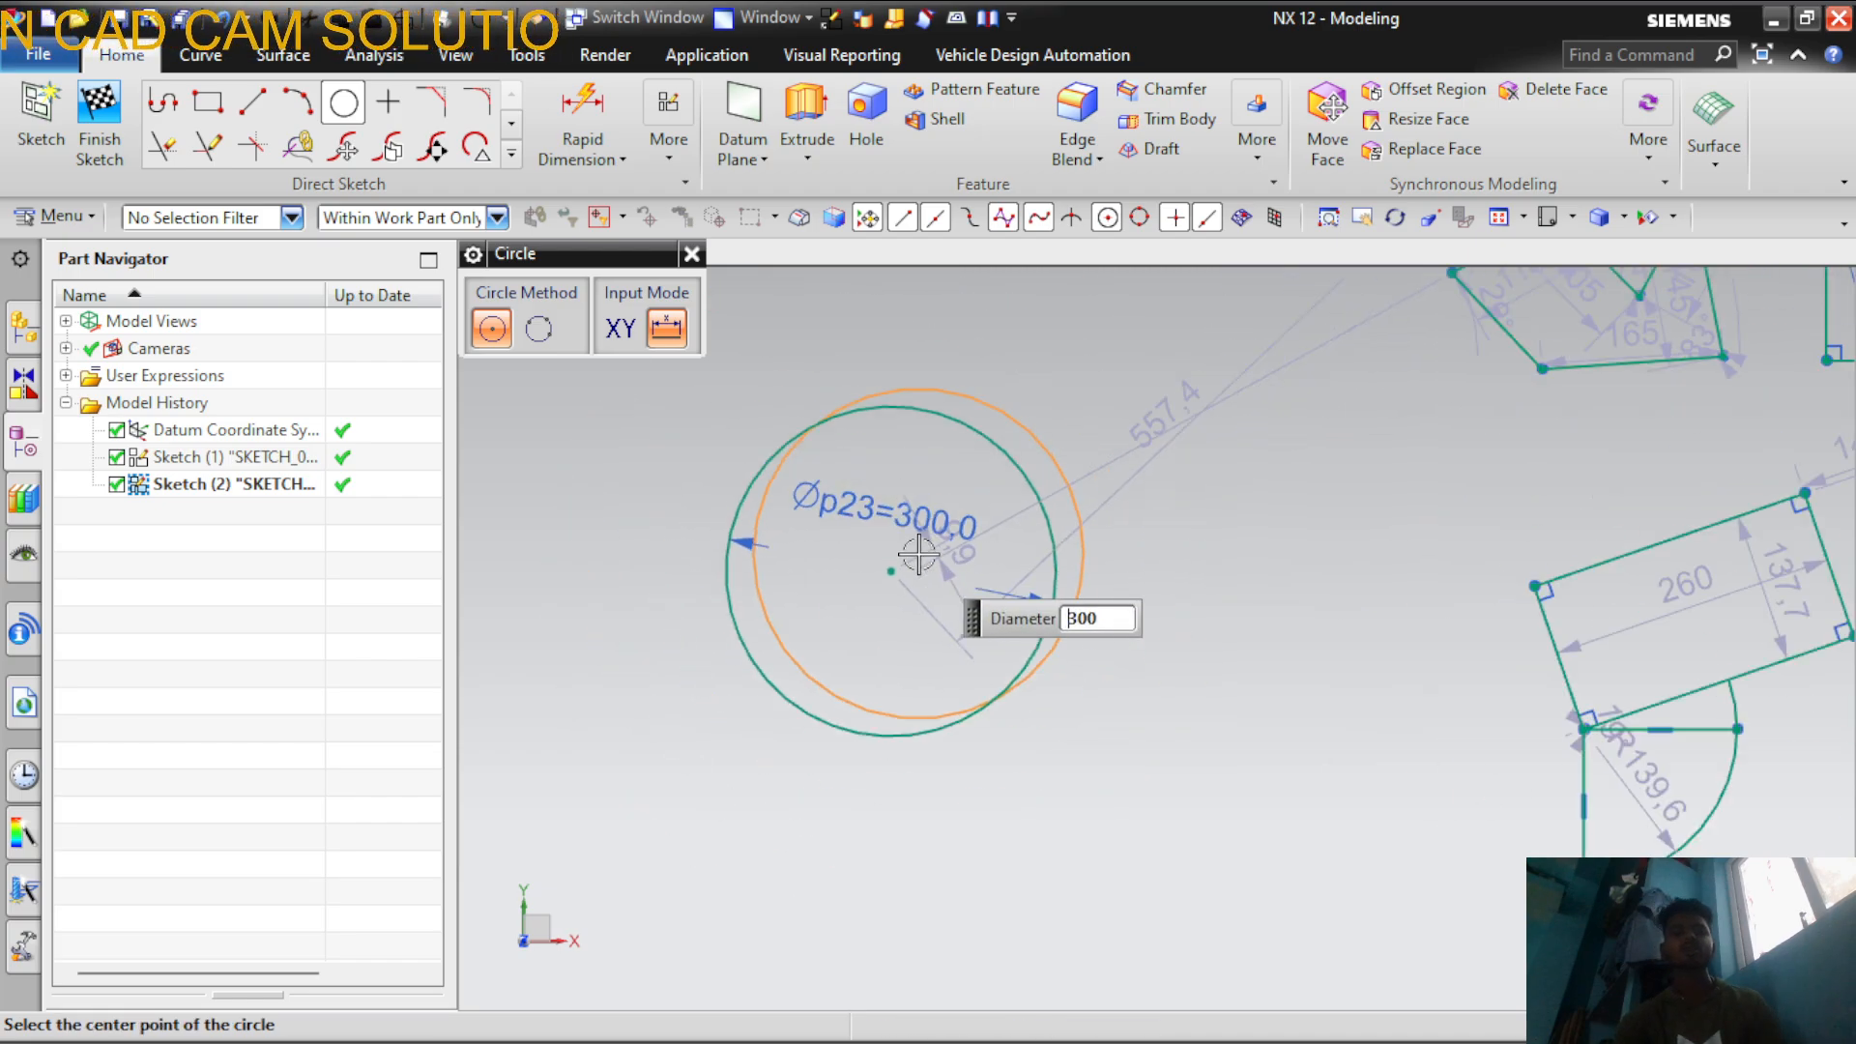
Try to draw a 300 mm diameter three-point circle through both ends of the zigzag profile's 165 mm line
{"action": "left_click", "coordinate": [537, 329]}
{"action": "scroll", "coordinate": [1208, 580], "scroll_direction": "down", "scroll_amount": 2}
{"action": "scroll", "coordinate": [1404, 640], "scroll_direction": "up", "scroll_amount": 2}
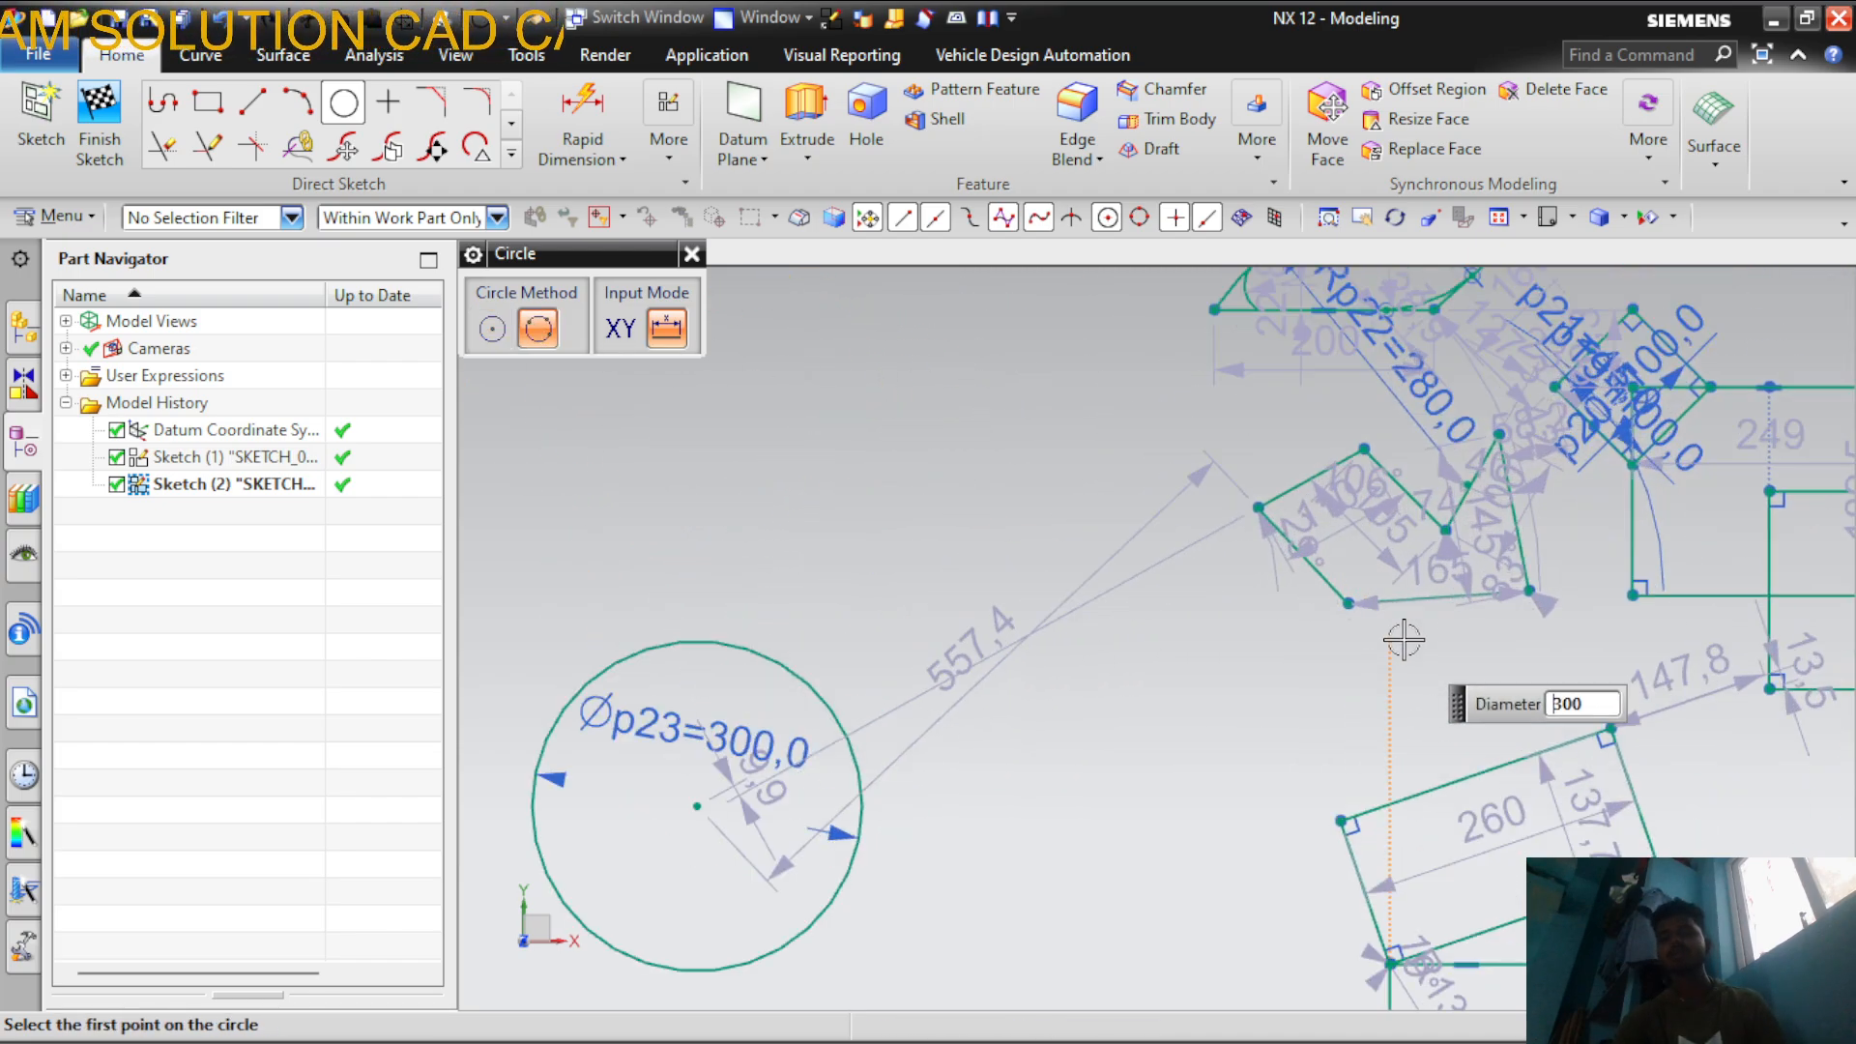
{"action": "scroll", "coordinate": [1334, 580], "scroll_direction": "up", "scroll_amount": 4}
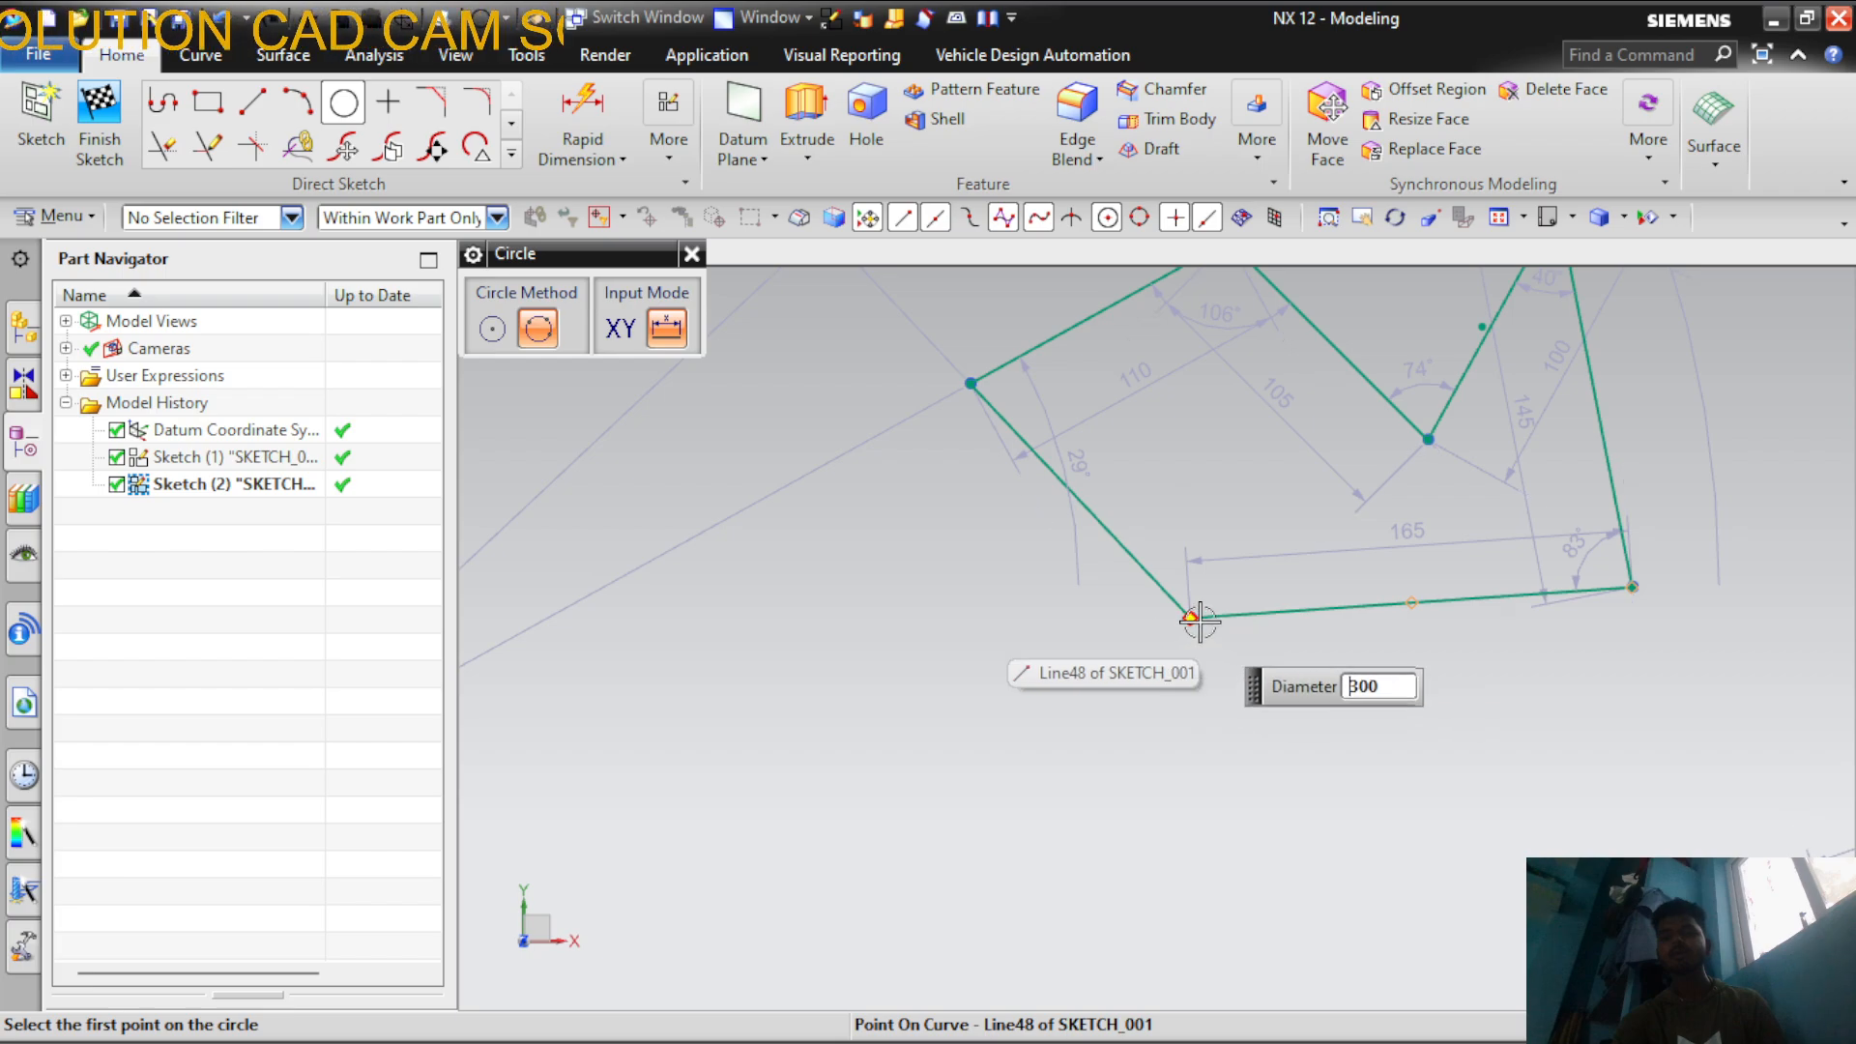
{"action": "left_click", "coordinate": [1190, 615]}
{"action": "left_click", "coordinate": [1632, 586]}
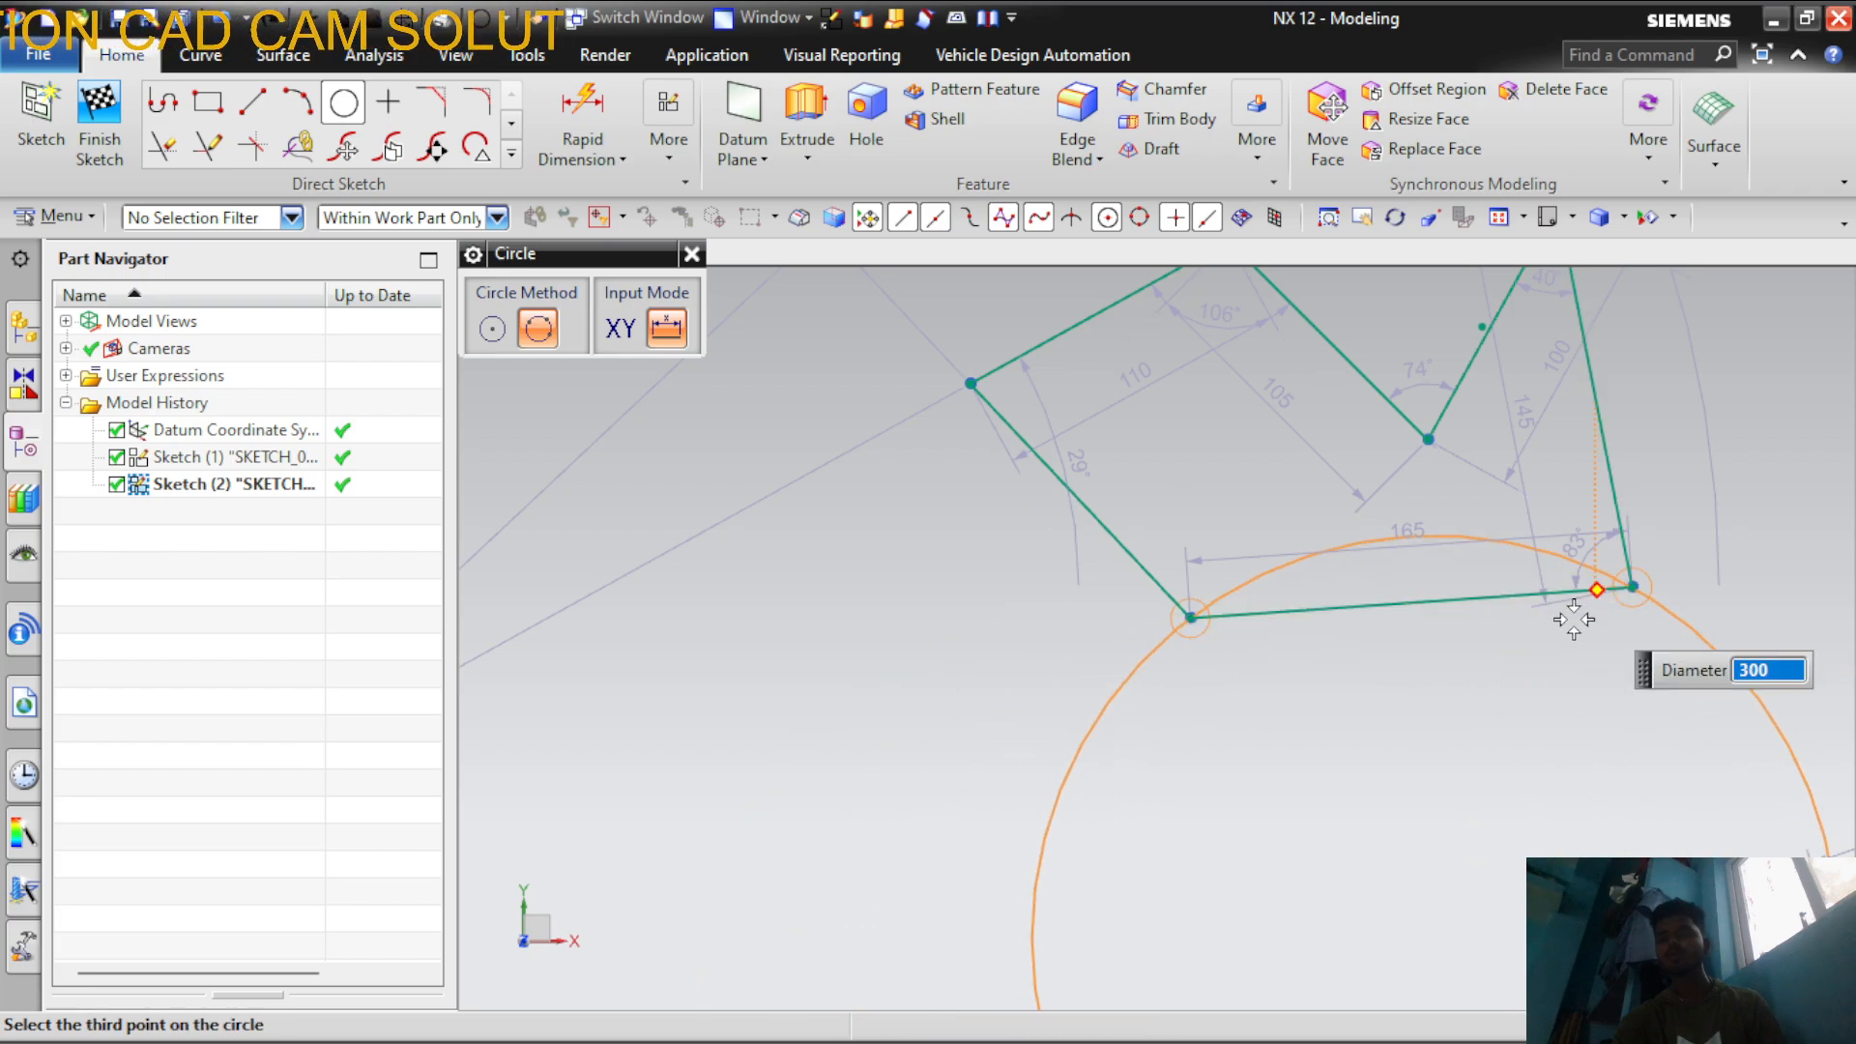
{"action": "scroll", "coordinate": [1431, 778], "scroll_direction": "down", "scroll_amount": 3}
{"action": "scroll", "coordinate": [1460, 730], "scroll_direction": "up", "scroll_amount": 2}
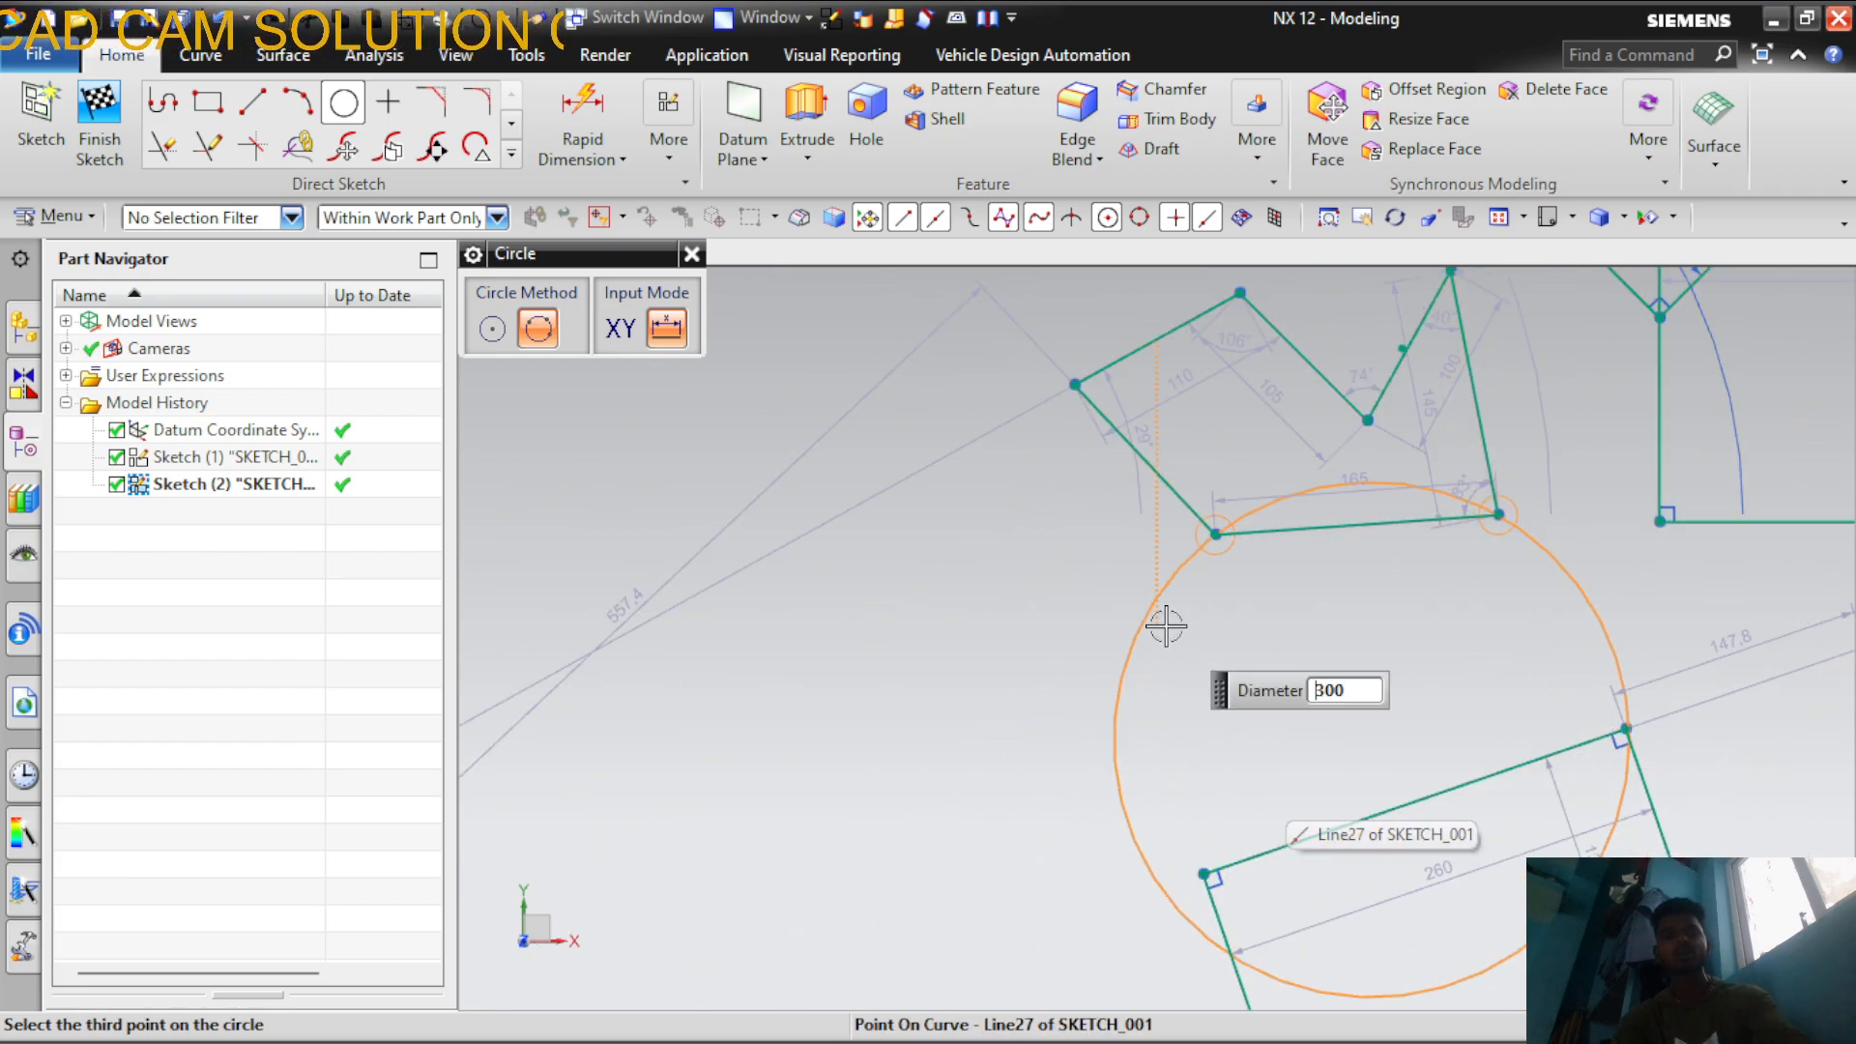
{"action": "left_click", "coordinate": [1168, 623]}
Draw a three-point circle about 239 mm in diameter, passing through the tilted 260 mm rectangle's upper-left corner
{"action": "scroll", "coordinate": [1160, 580], "scroll_direction": "down", "scroll_amount": 2}
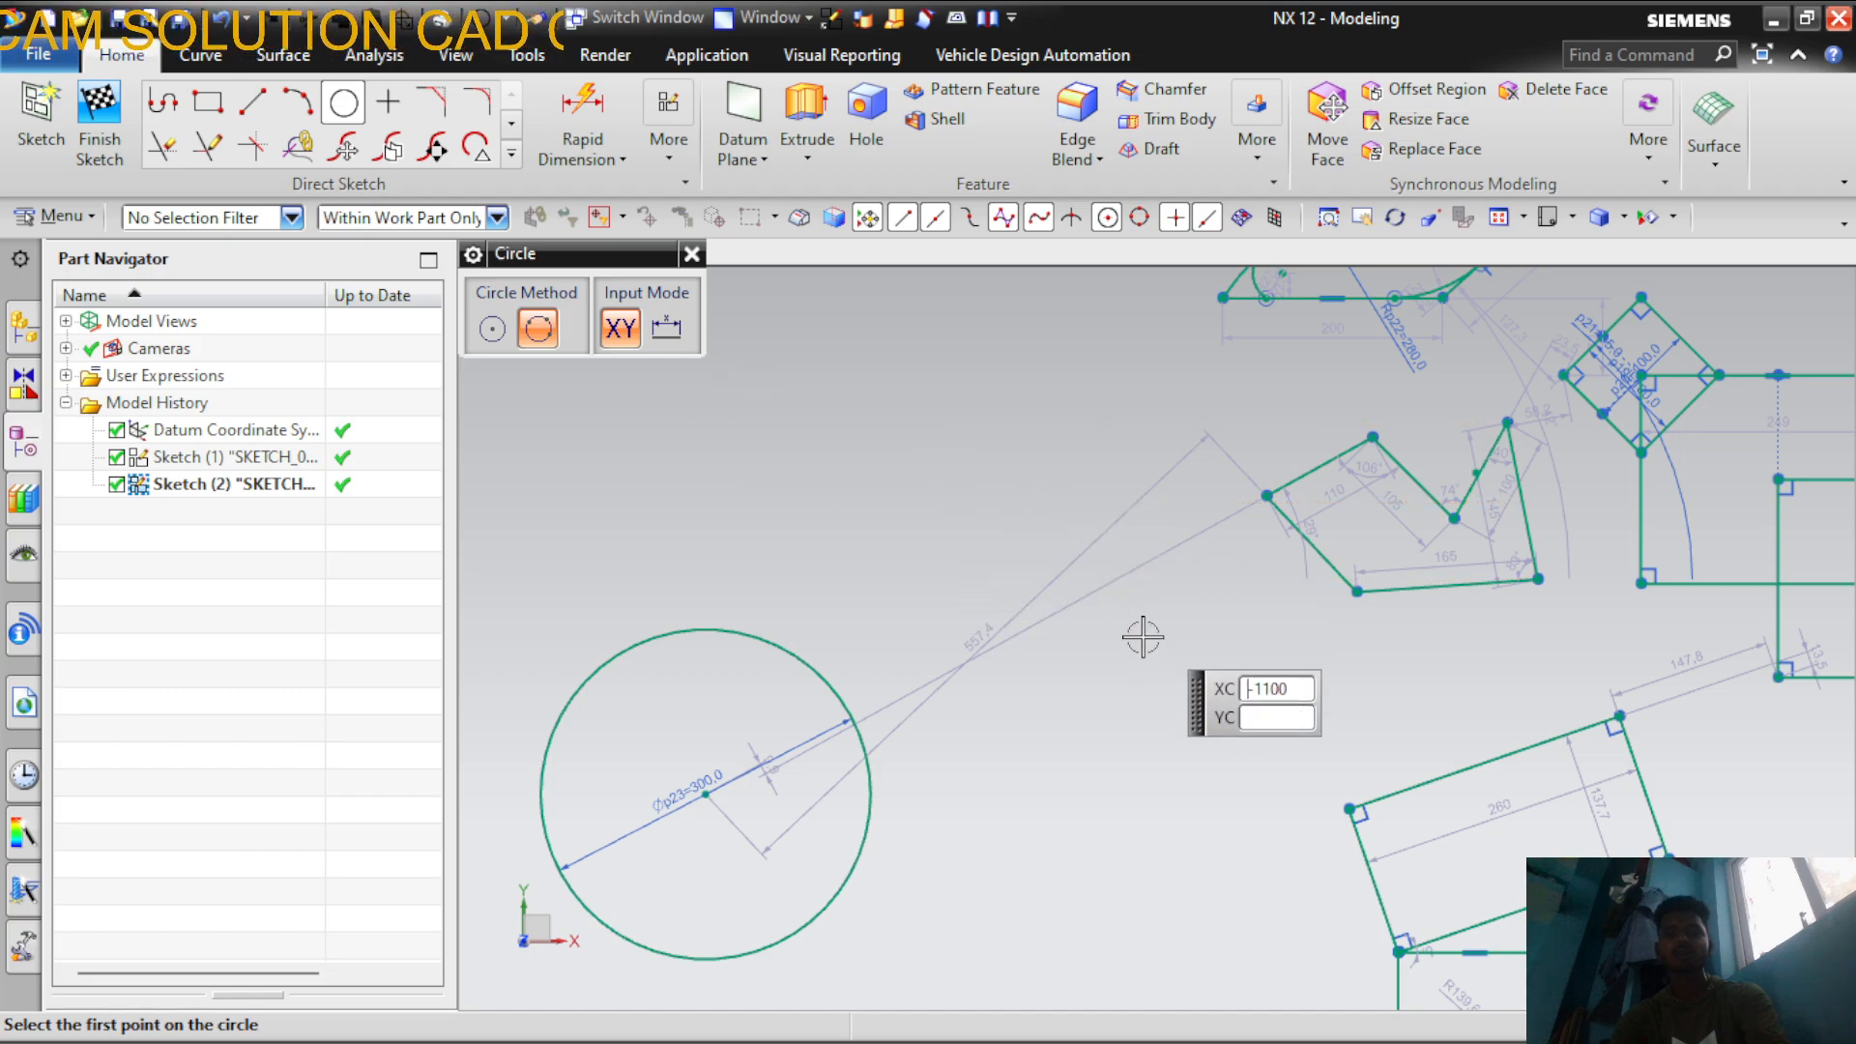
{"action": "left_click", "coordinate": [1165, 704]}
{"action": "left_click", "coordinate": [1088, 808]}
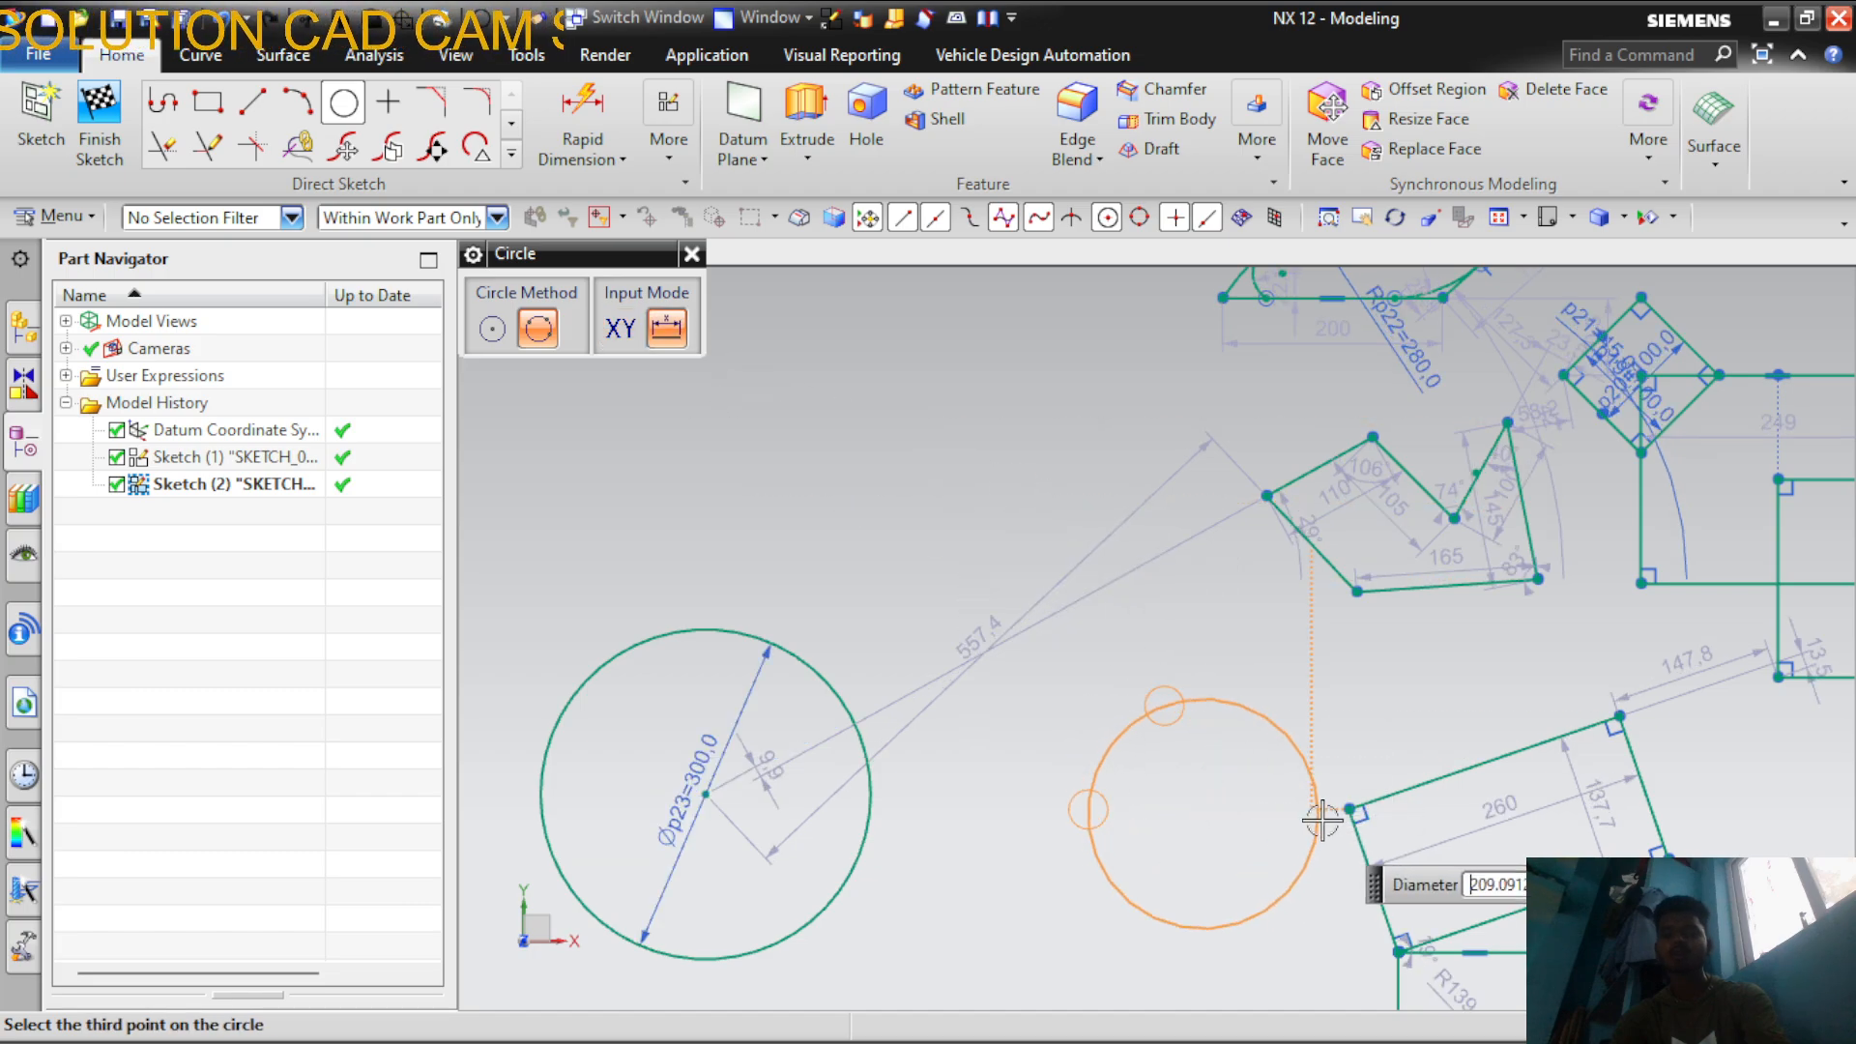
{"action": "left_click", "coordinate": [1181, 651]}
{"action": "key", "text": "Escape"}
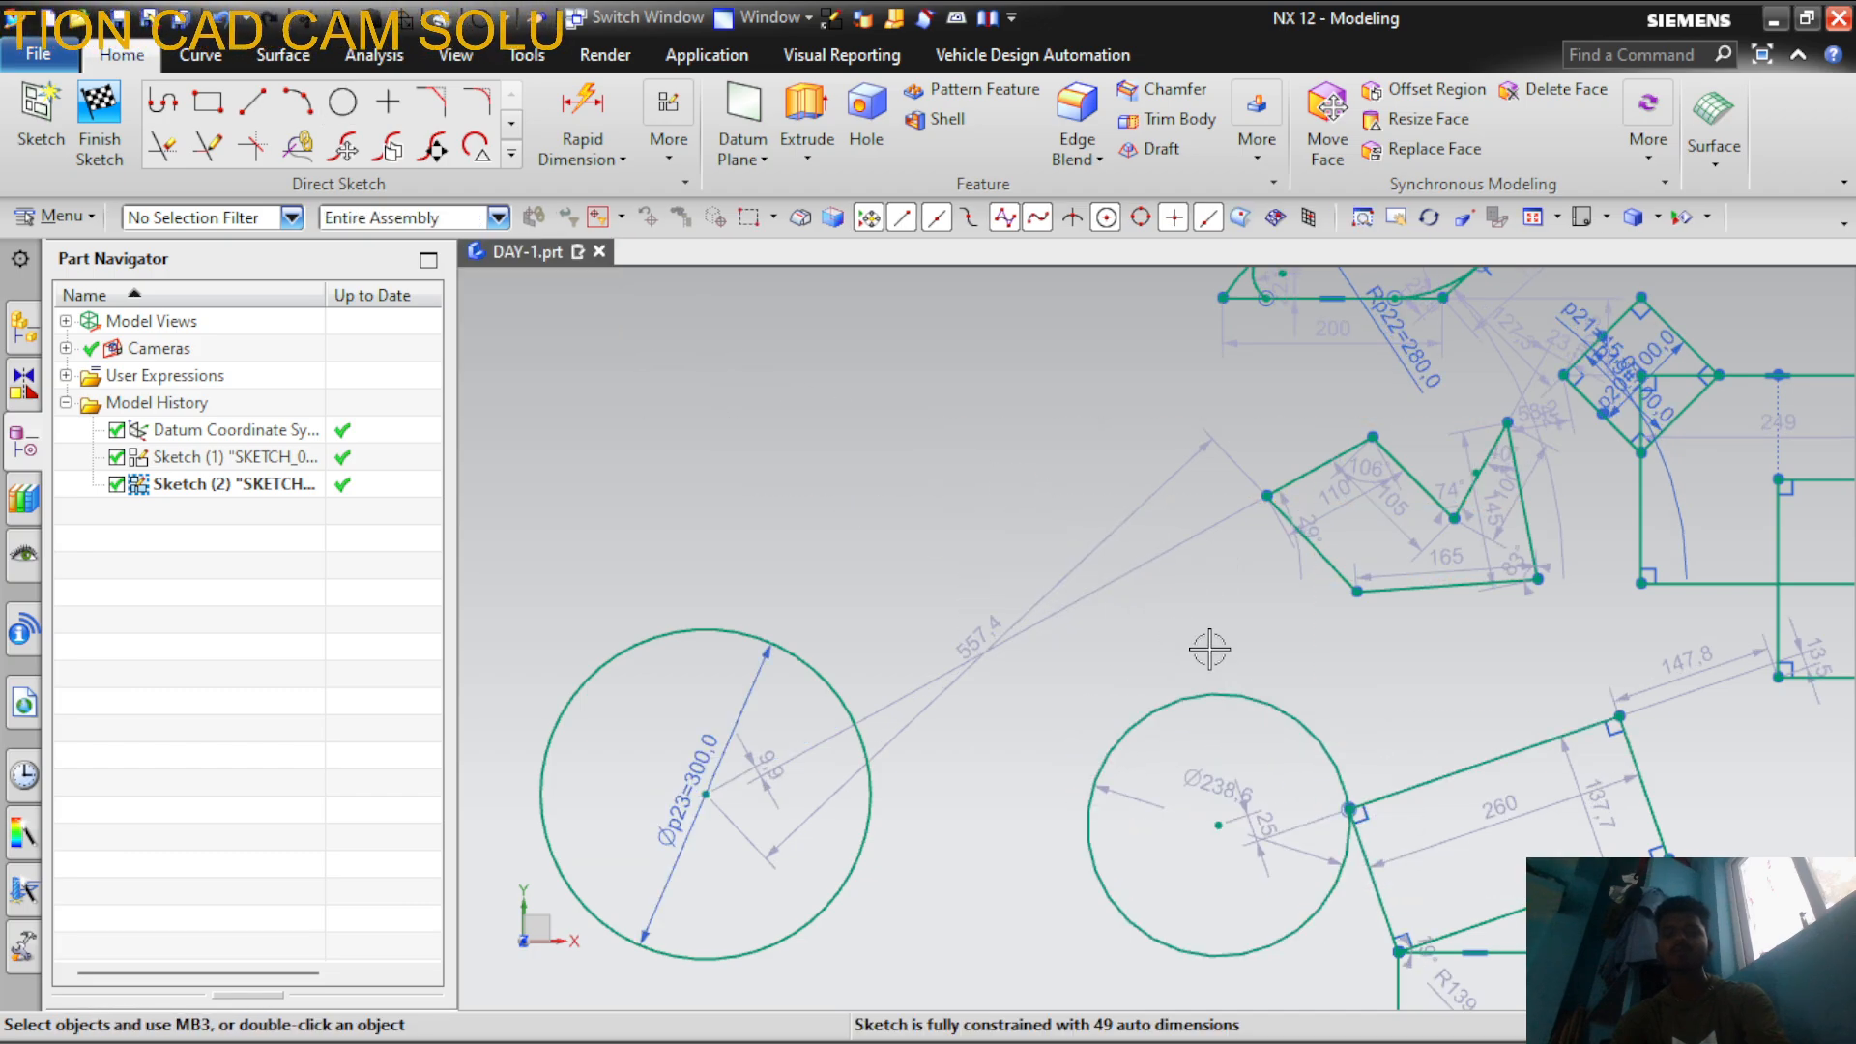
Draw a two-point rectangle of about 330 by 190 mm in the free area above the 300 mm circle
{"action": "scroll", "coordinate": [1211, 650], "scroll_direction": "down", "scroll_amount": 5}
{"action": "scroll", "coordinate": [1149, 521], "scroll_direction": "up", "scroll_amount": 4}
{"action": "middle_click_drag", "start_coordinate": [1149, 521], "coordinate": [1183, 568], "text": "shift"}
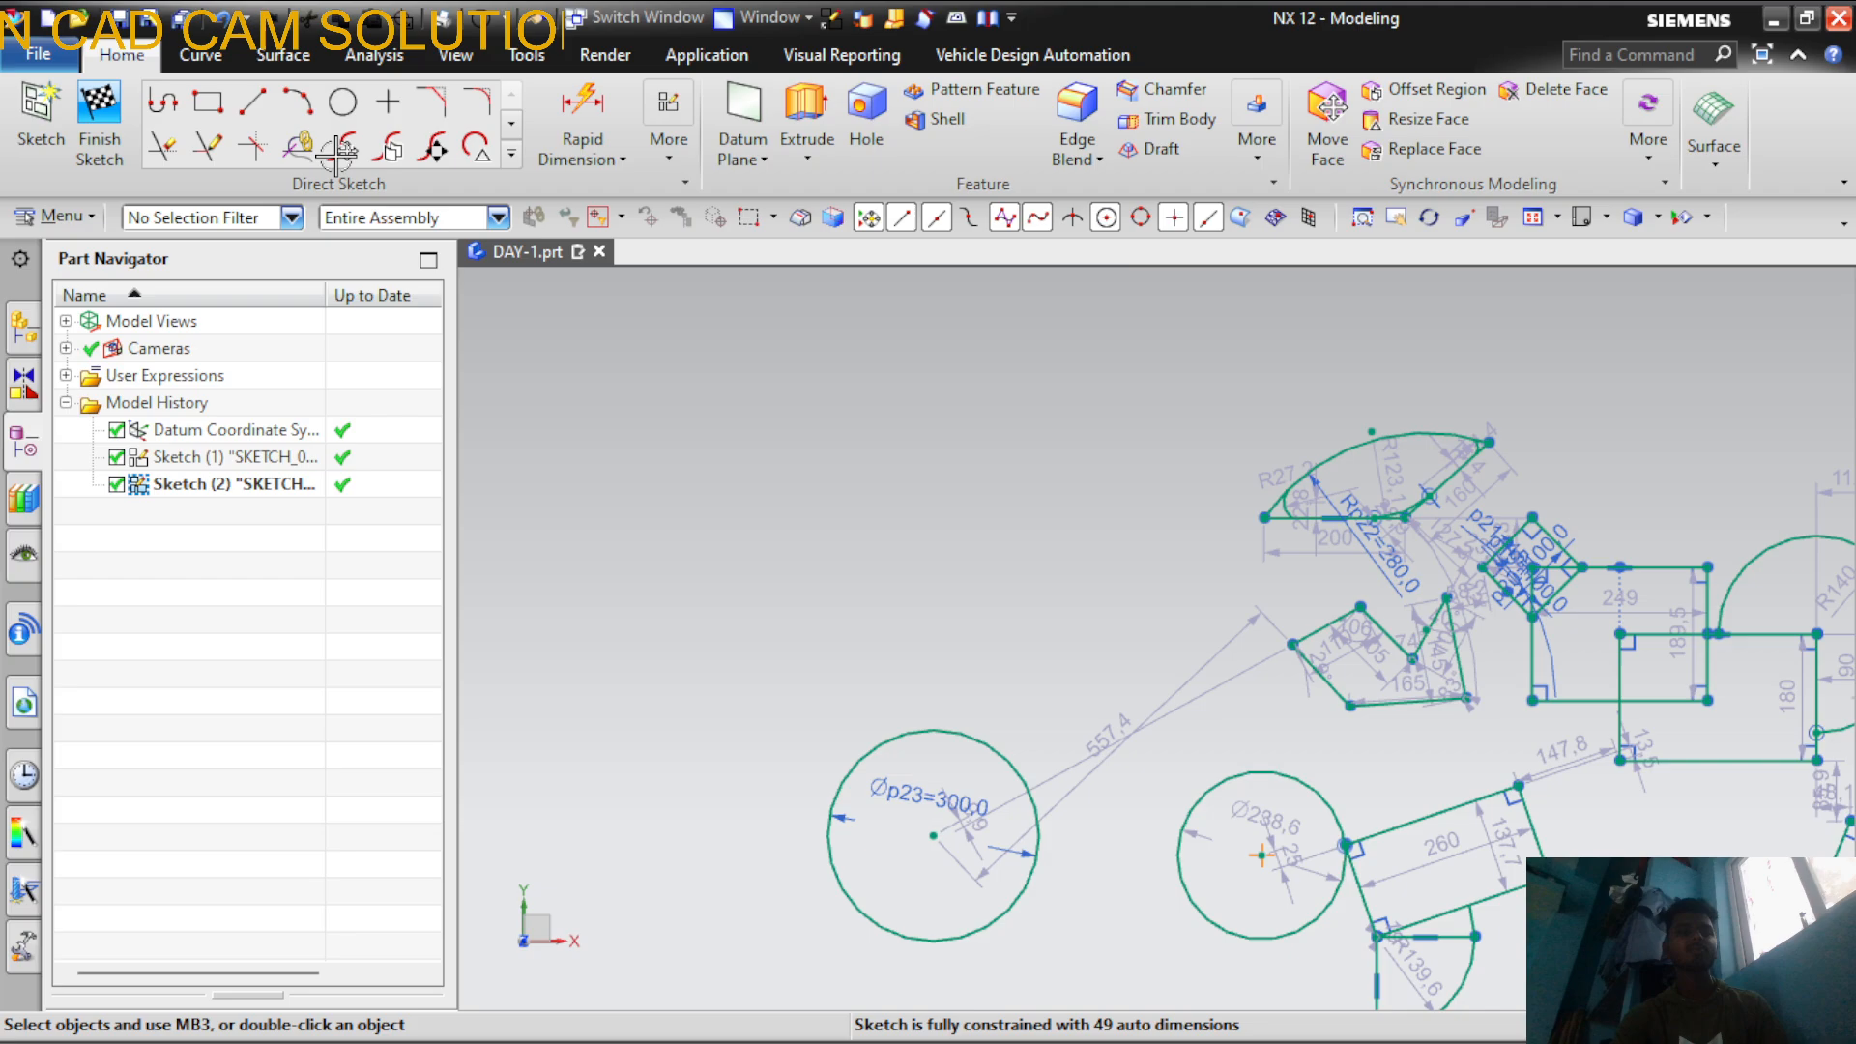
{"action": "left_click", "coordinate": [208, 103]}
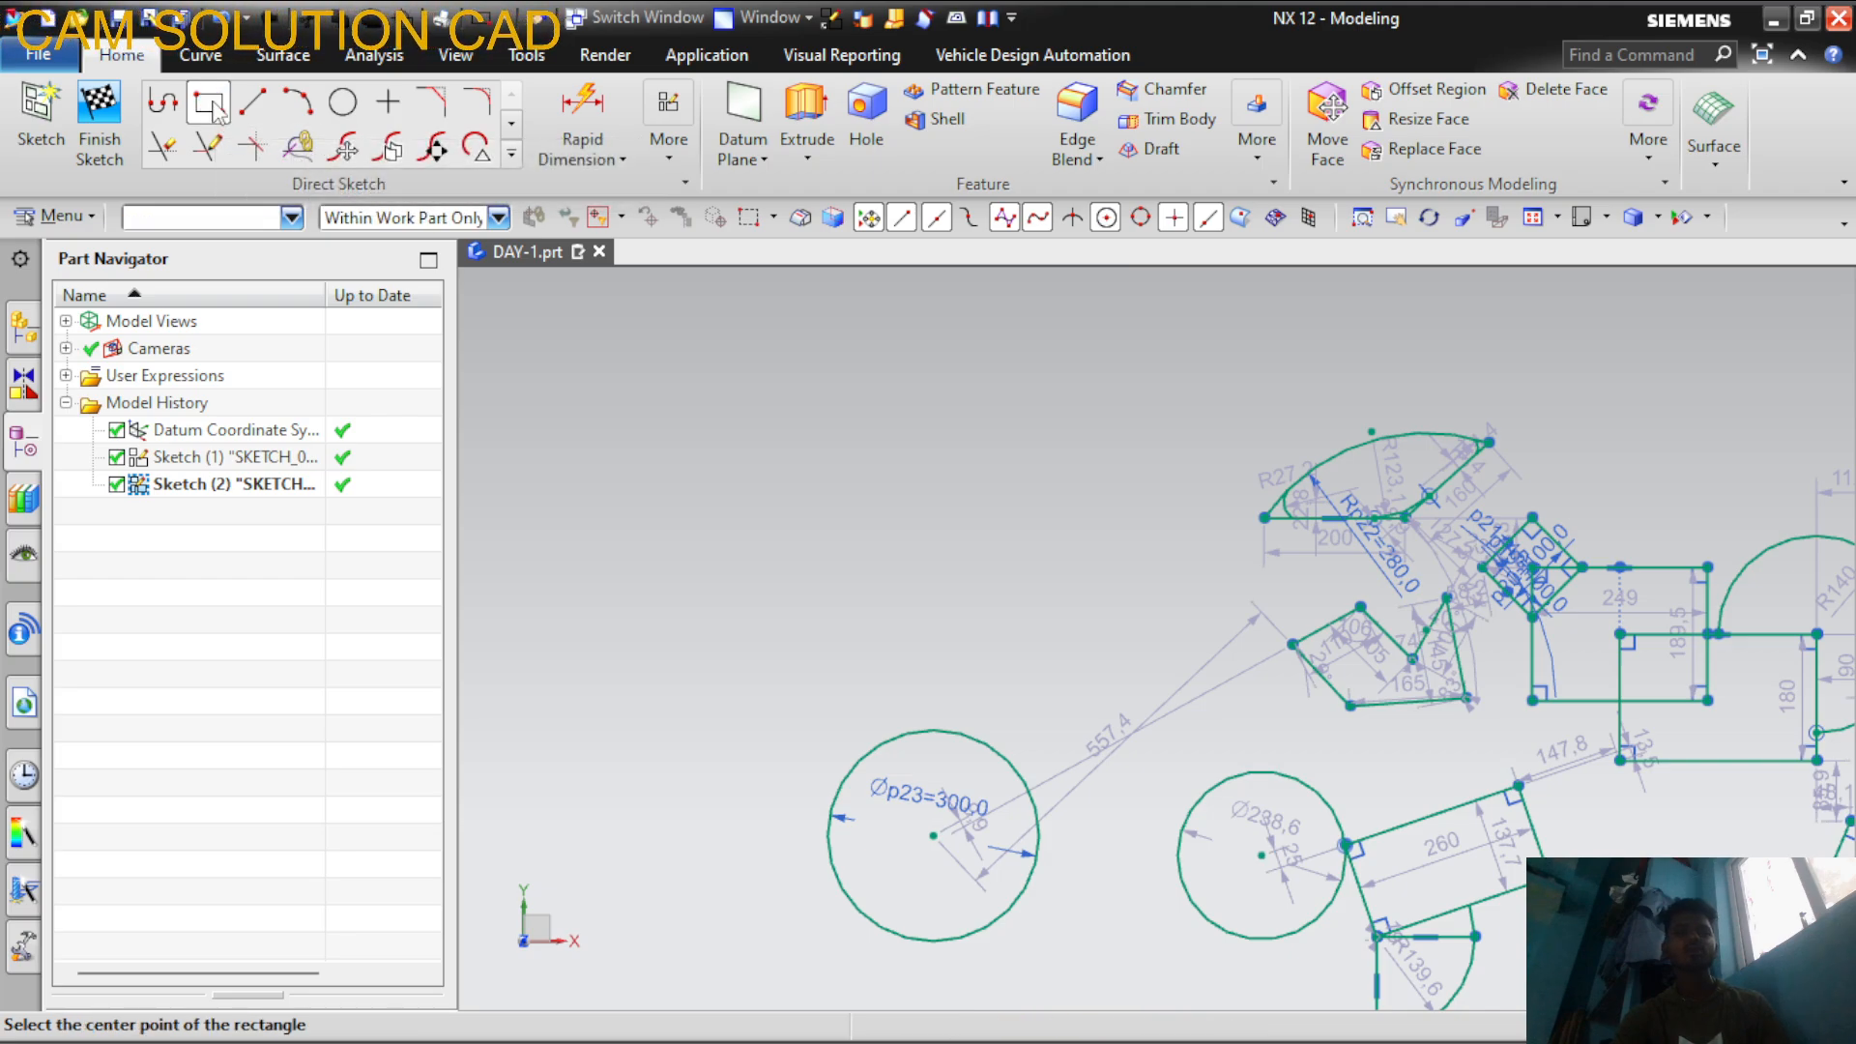
{"action": "left_click", "coordinate": [833, 423]}
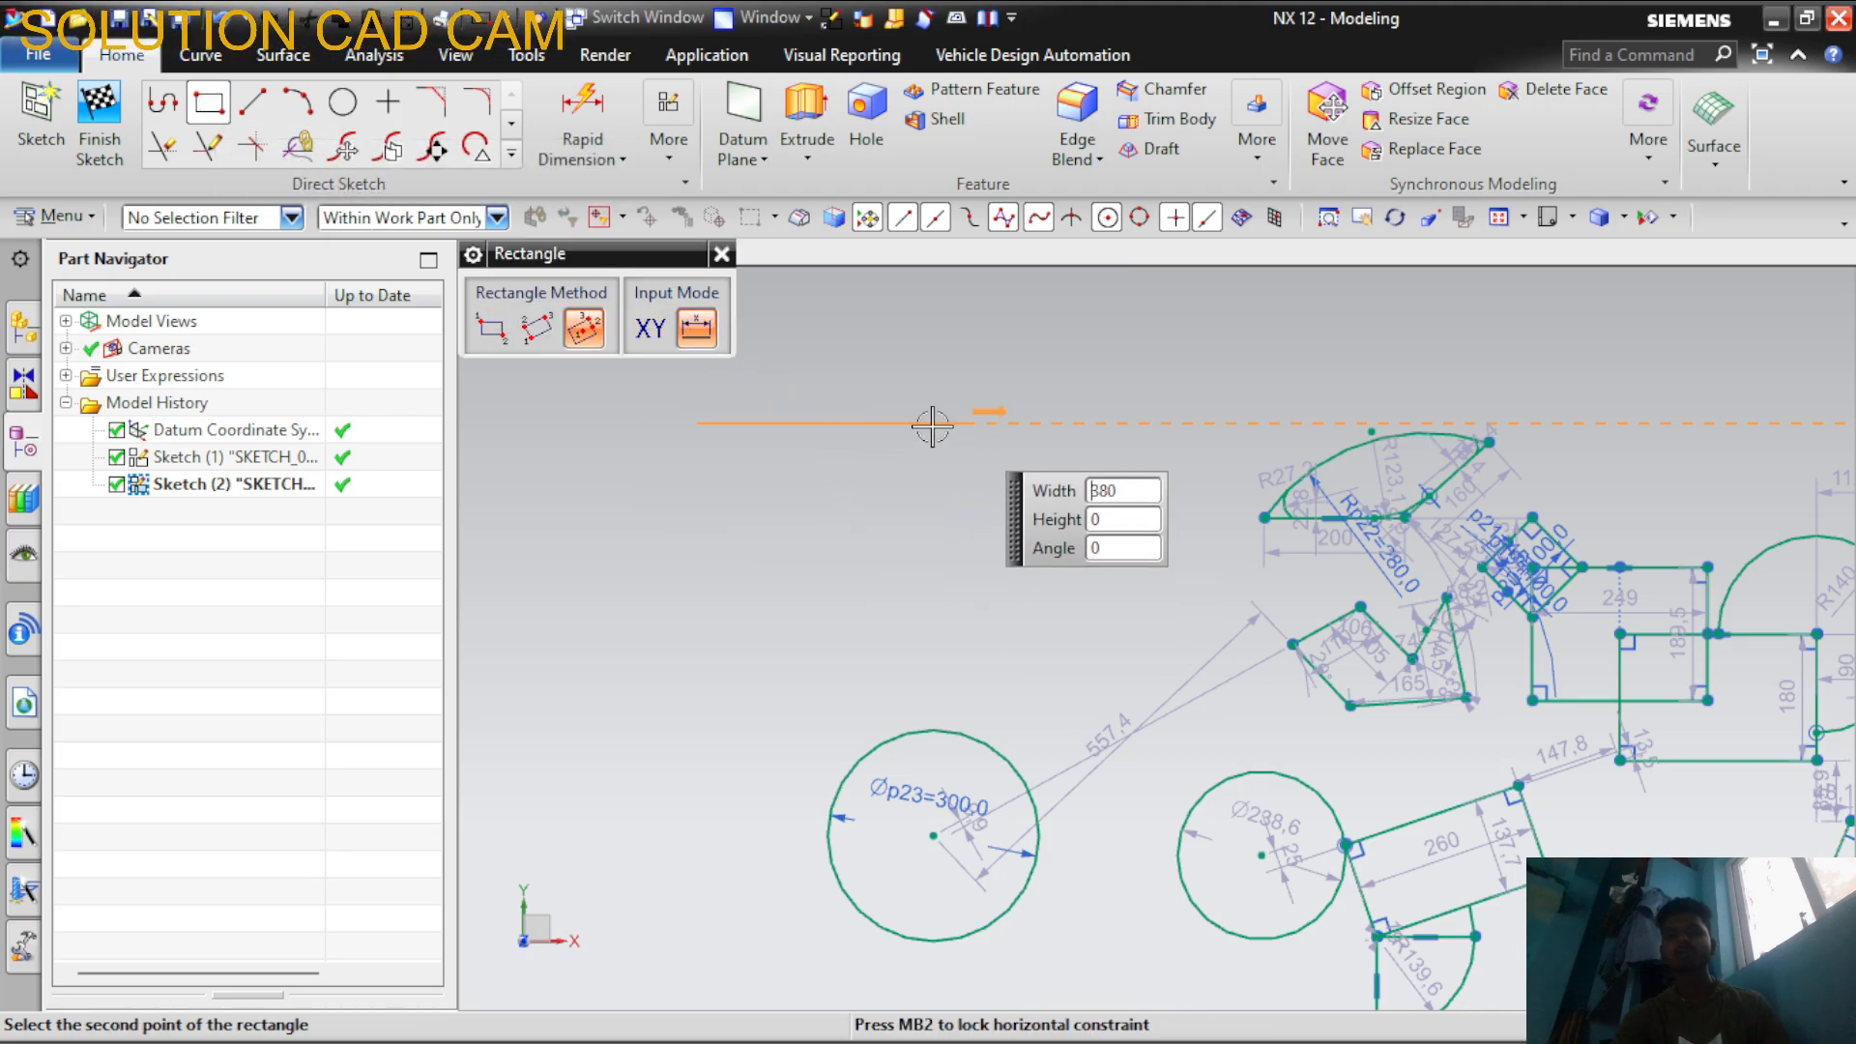
{"action": "left_click", "coordinate": [491, 328]}
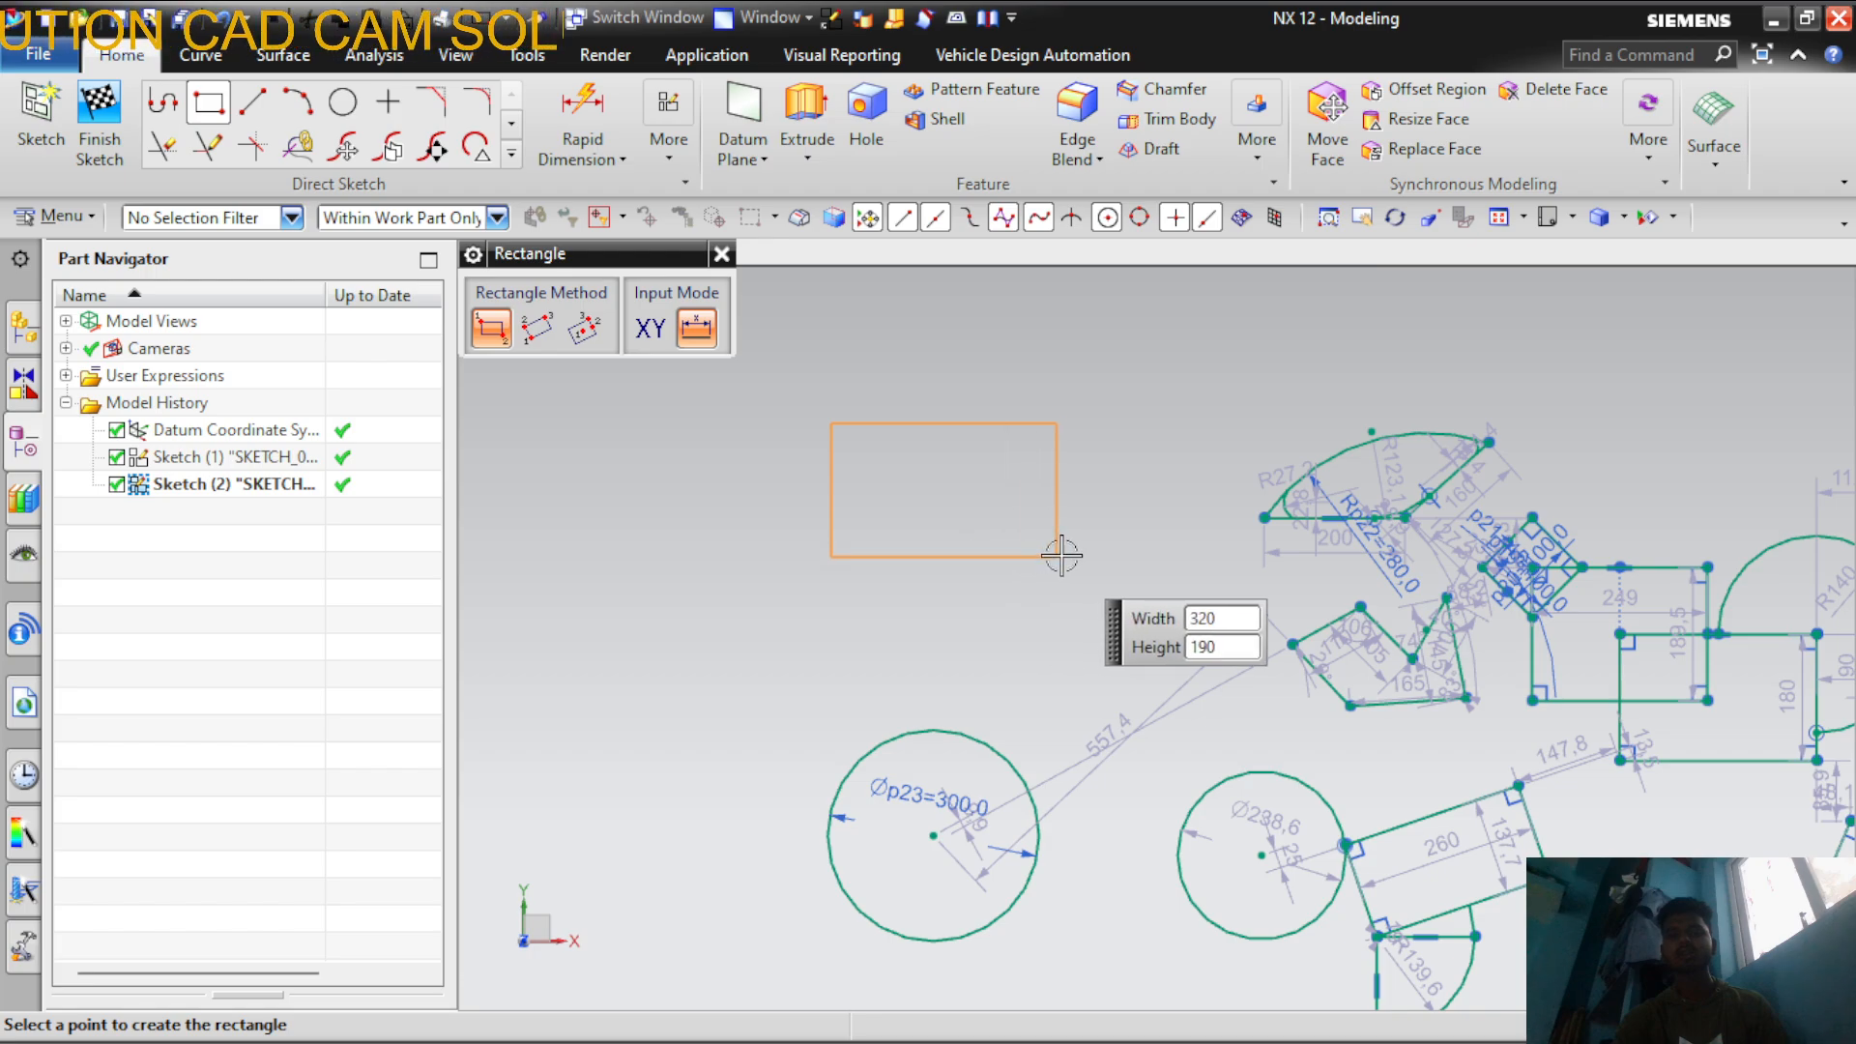
{"action": "left_click", "coordinate": [721, 256]}
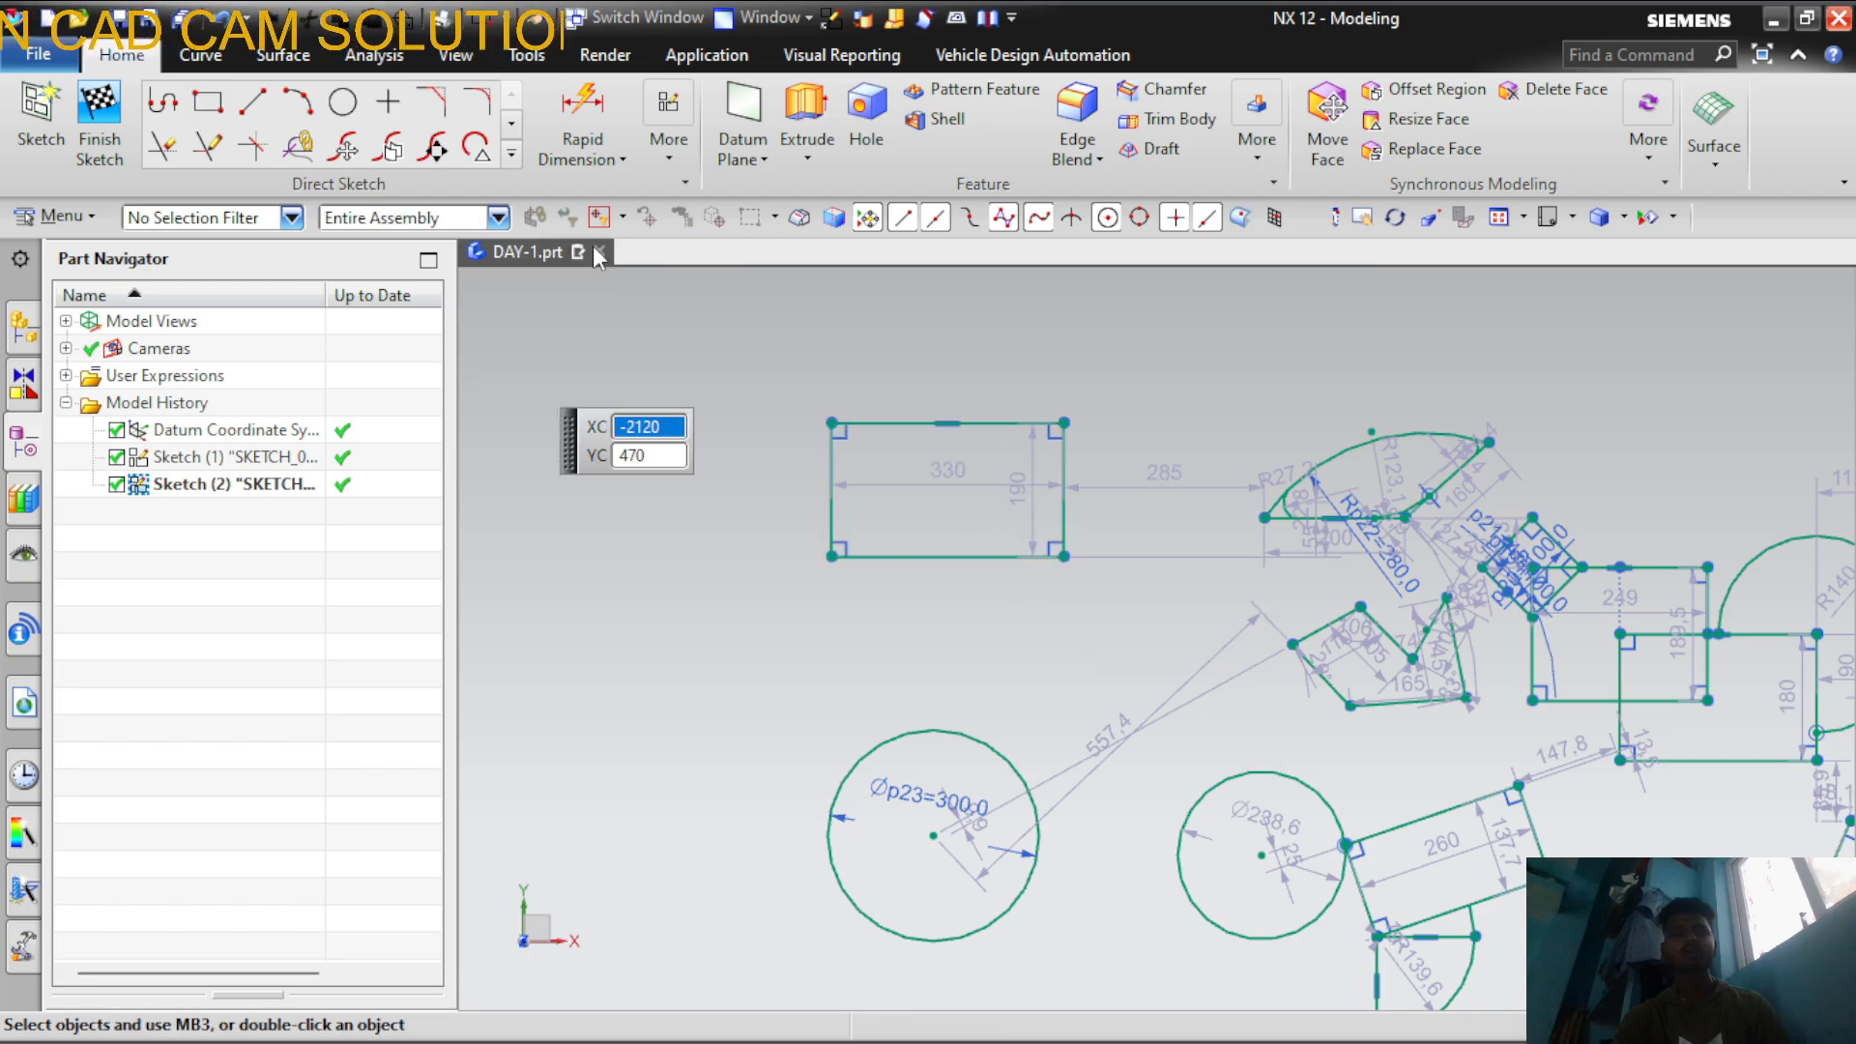
Draw a three-point circle about 381 mm in diameter through the upper corners and lower-right corner of the 330 by 190 mm rectangle
{"action": "left_click", "coordinate": [343, 103]}
{"action": "left_click", "coordinate": [539, 329]}
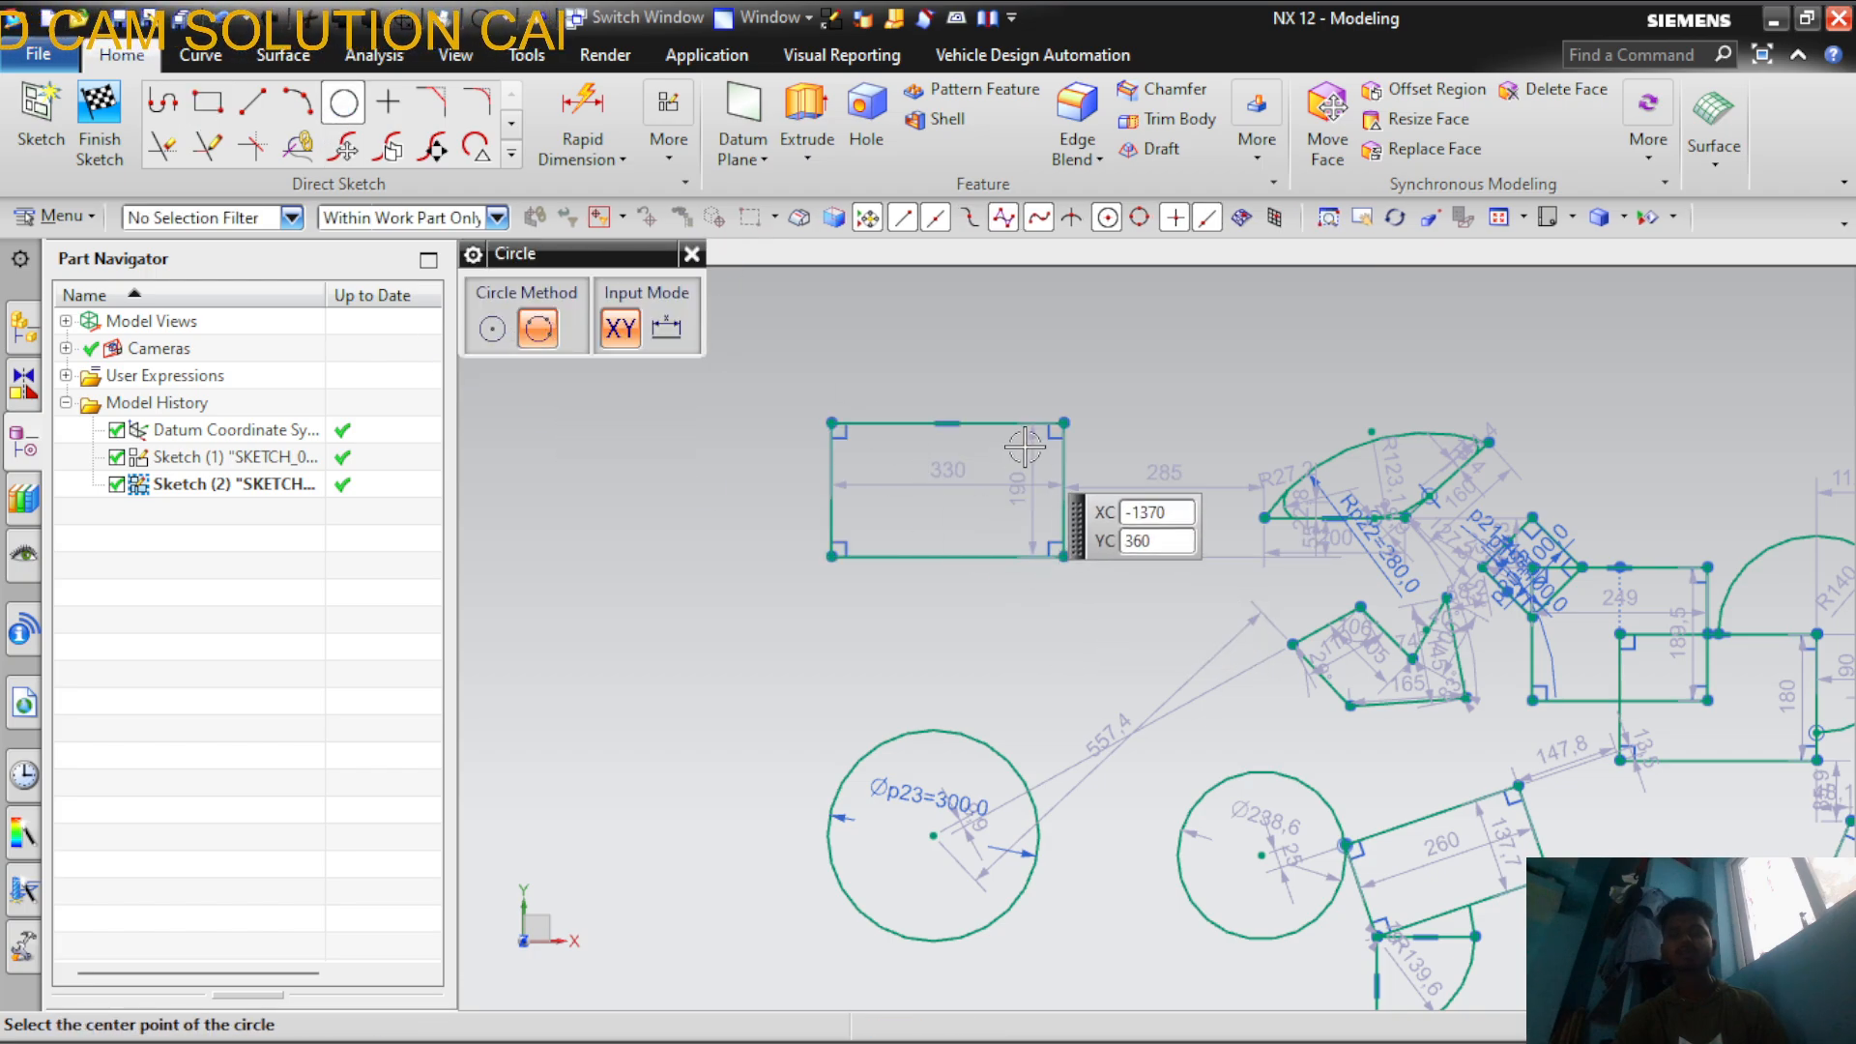
{"action": "left_click", "coordinate": [1063, 422]}
{"action": "left_click", "coordinate": [830, 422]}
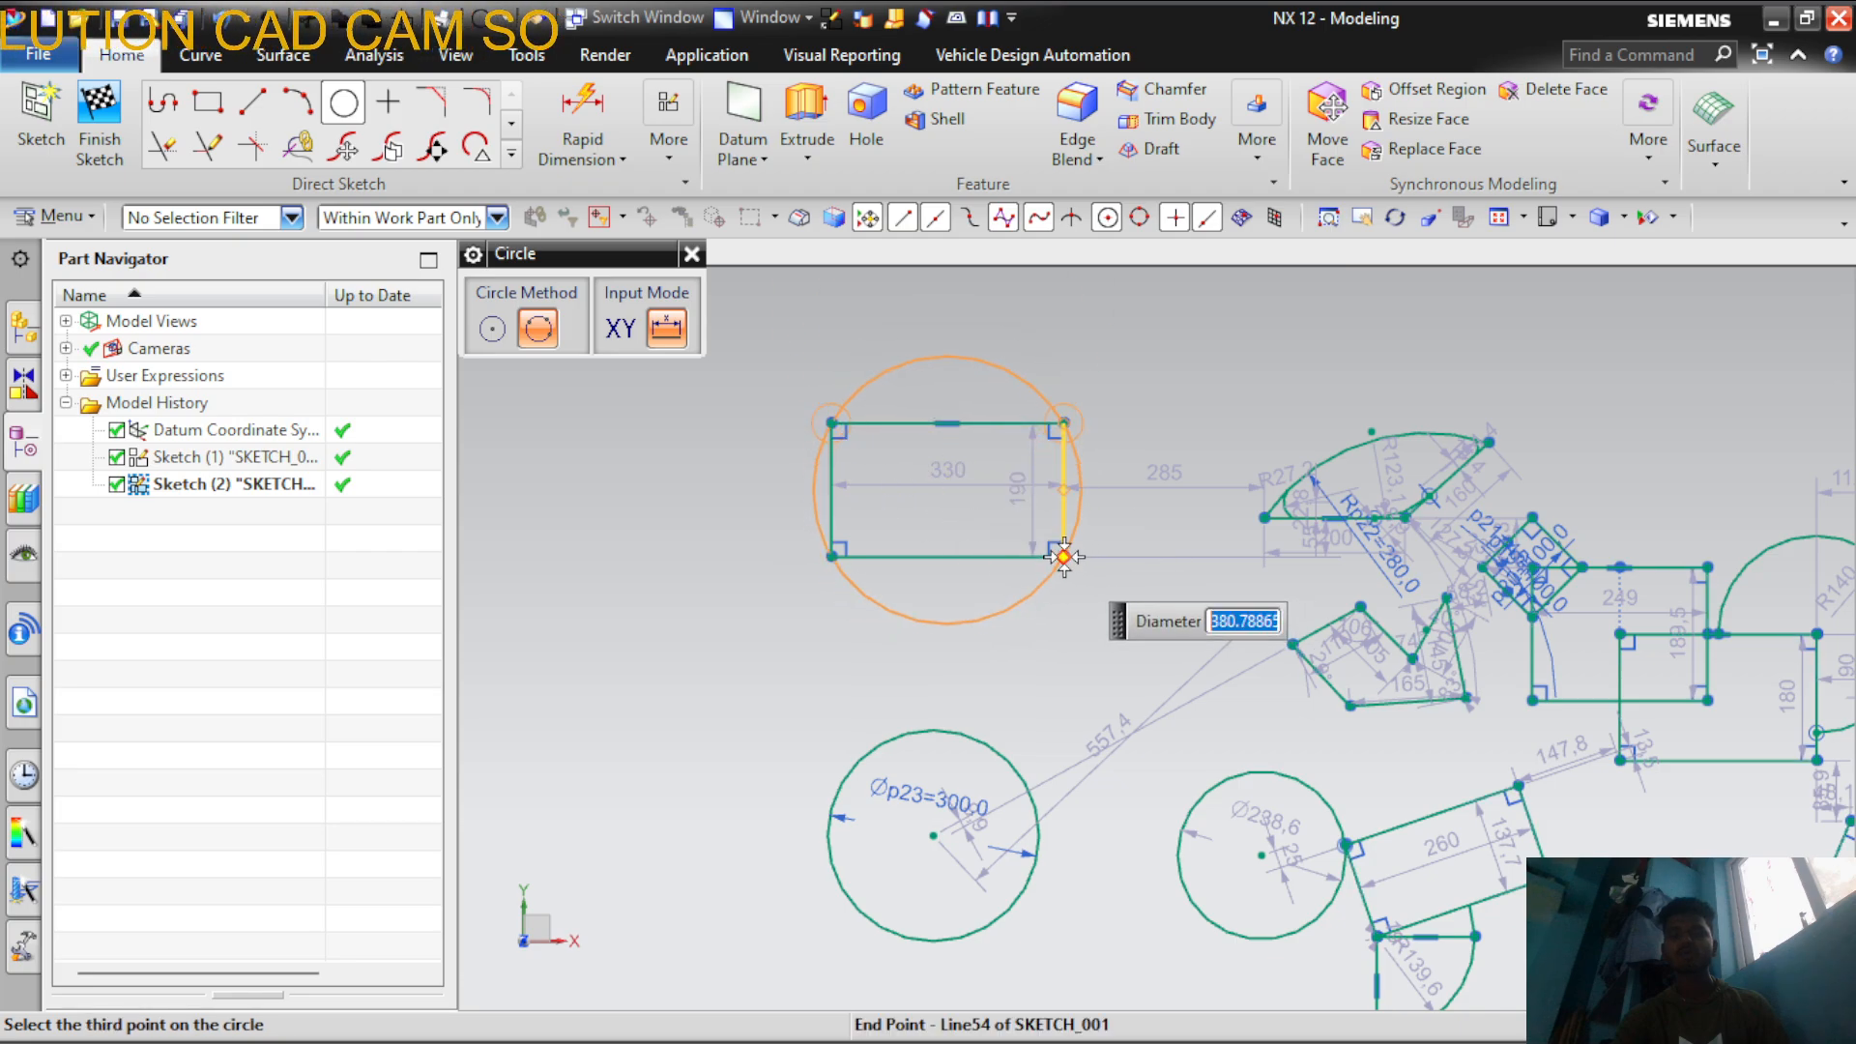
{"action": "left_click", "coordinate": [1058, 551]}
{"action": "scroll", "coordinate": [865, 439], "scroll_direction": "up", "scroll_amount": 3}
{"action": "scroll", "coordinate": [868, 443], "scroll_direction": "down", "scroll_amount": 3}
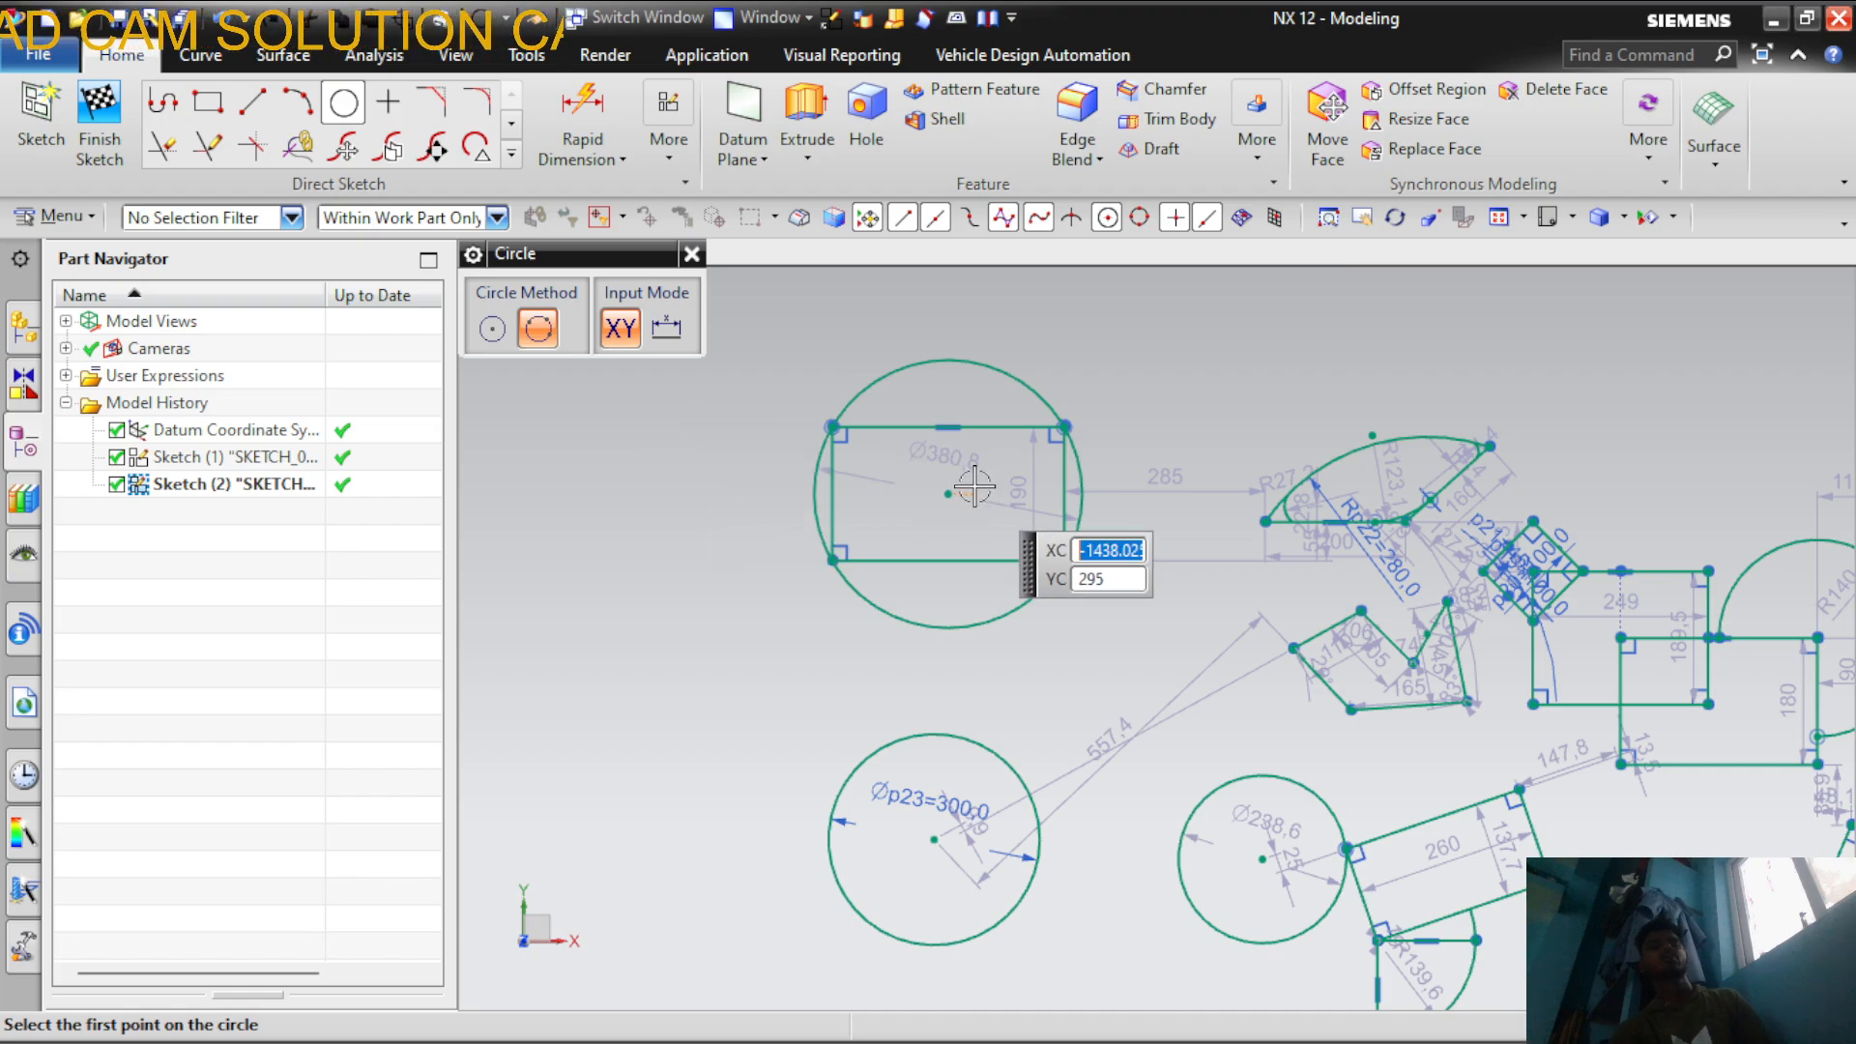
Draw a 45 mm diameter circle by centre and diameter, left of the rectangle enclosed by the three-point circle
{"action": "scroll", "coordinate": [957, 449], "scroll_direction": "up", "scroll_amount": 3}
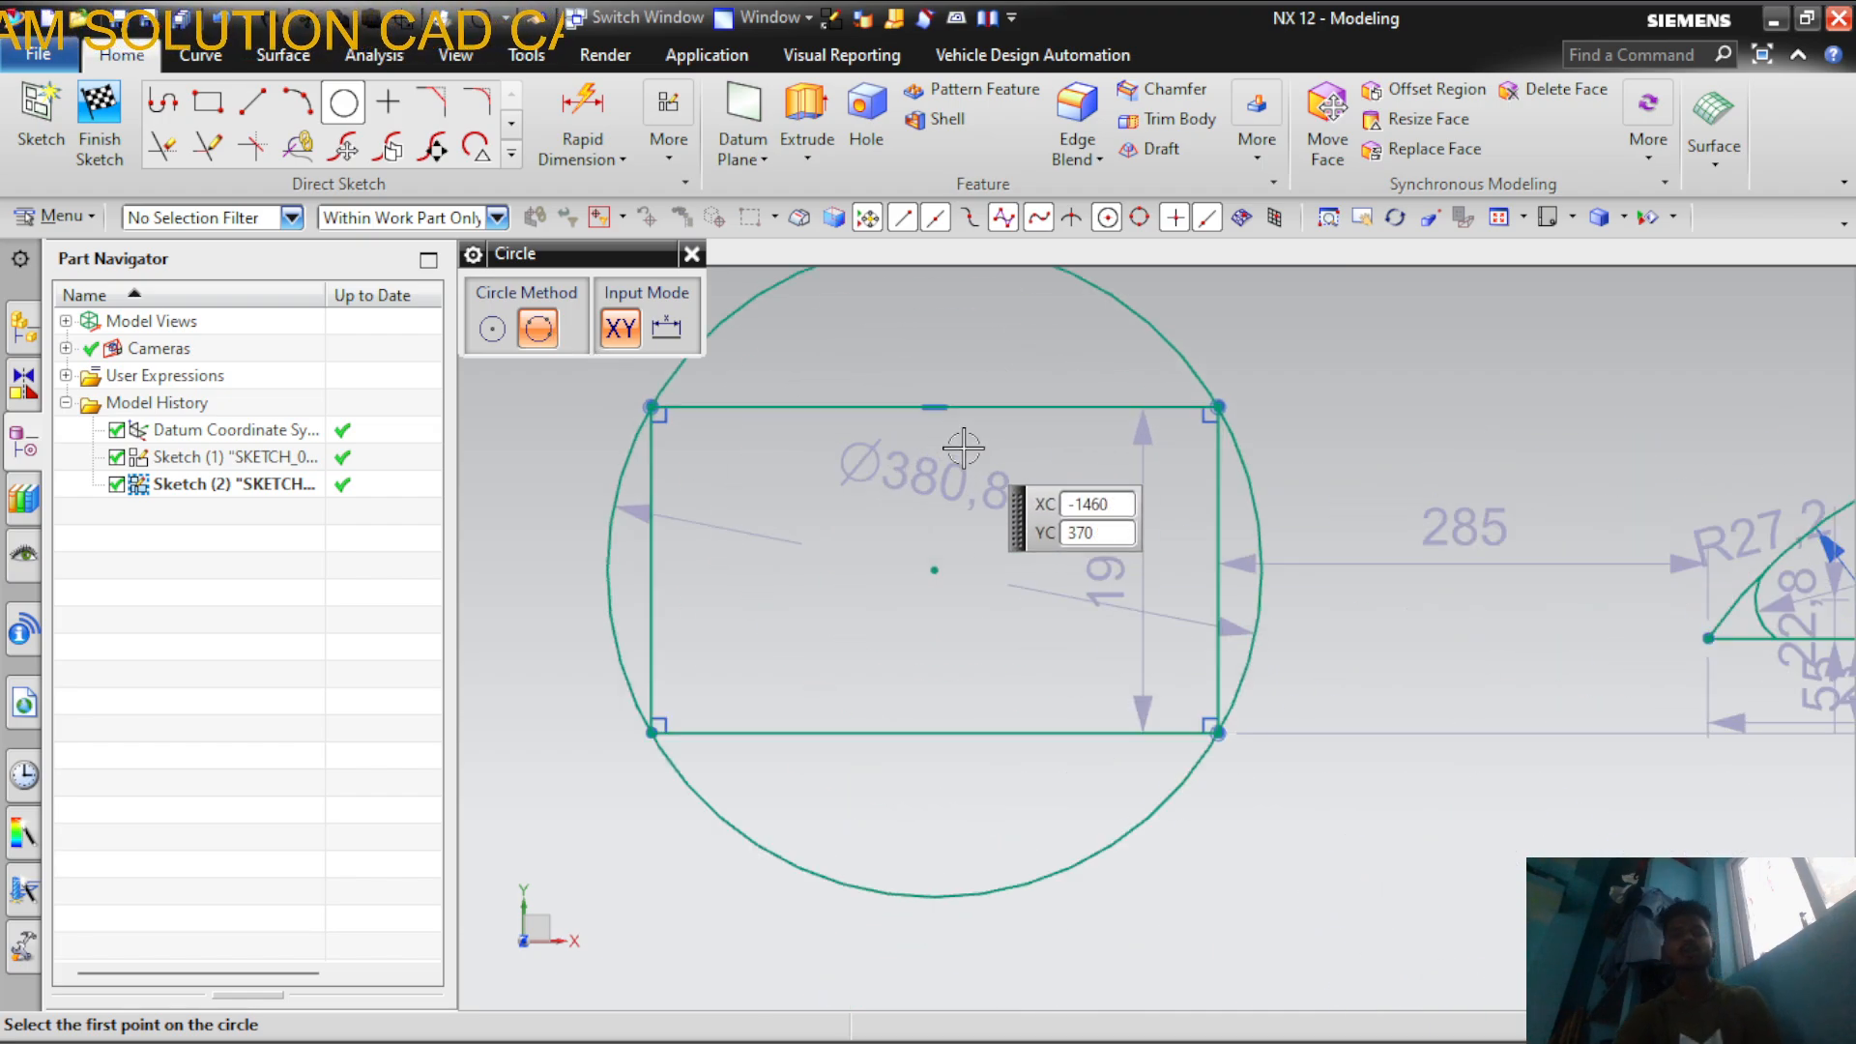
{"action": "scroll", "coordinate": [957, 477], "scroll_direction": "down", "scroll_amount": 1}
{"action": "scroll", "coordinate": [957, 477], "scroll_direction": "down", "scroll_amount": 1}
{"action": "left_click", "coordinate": [668, 333]}
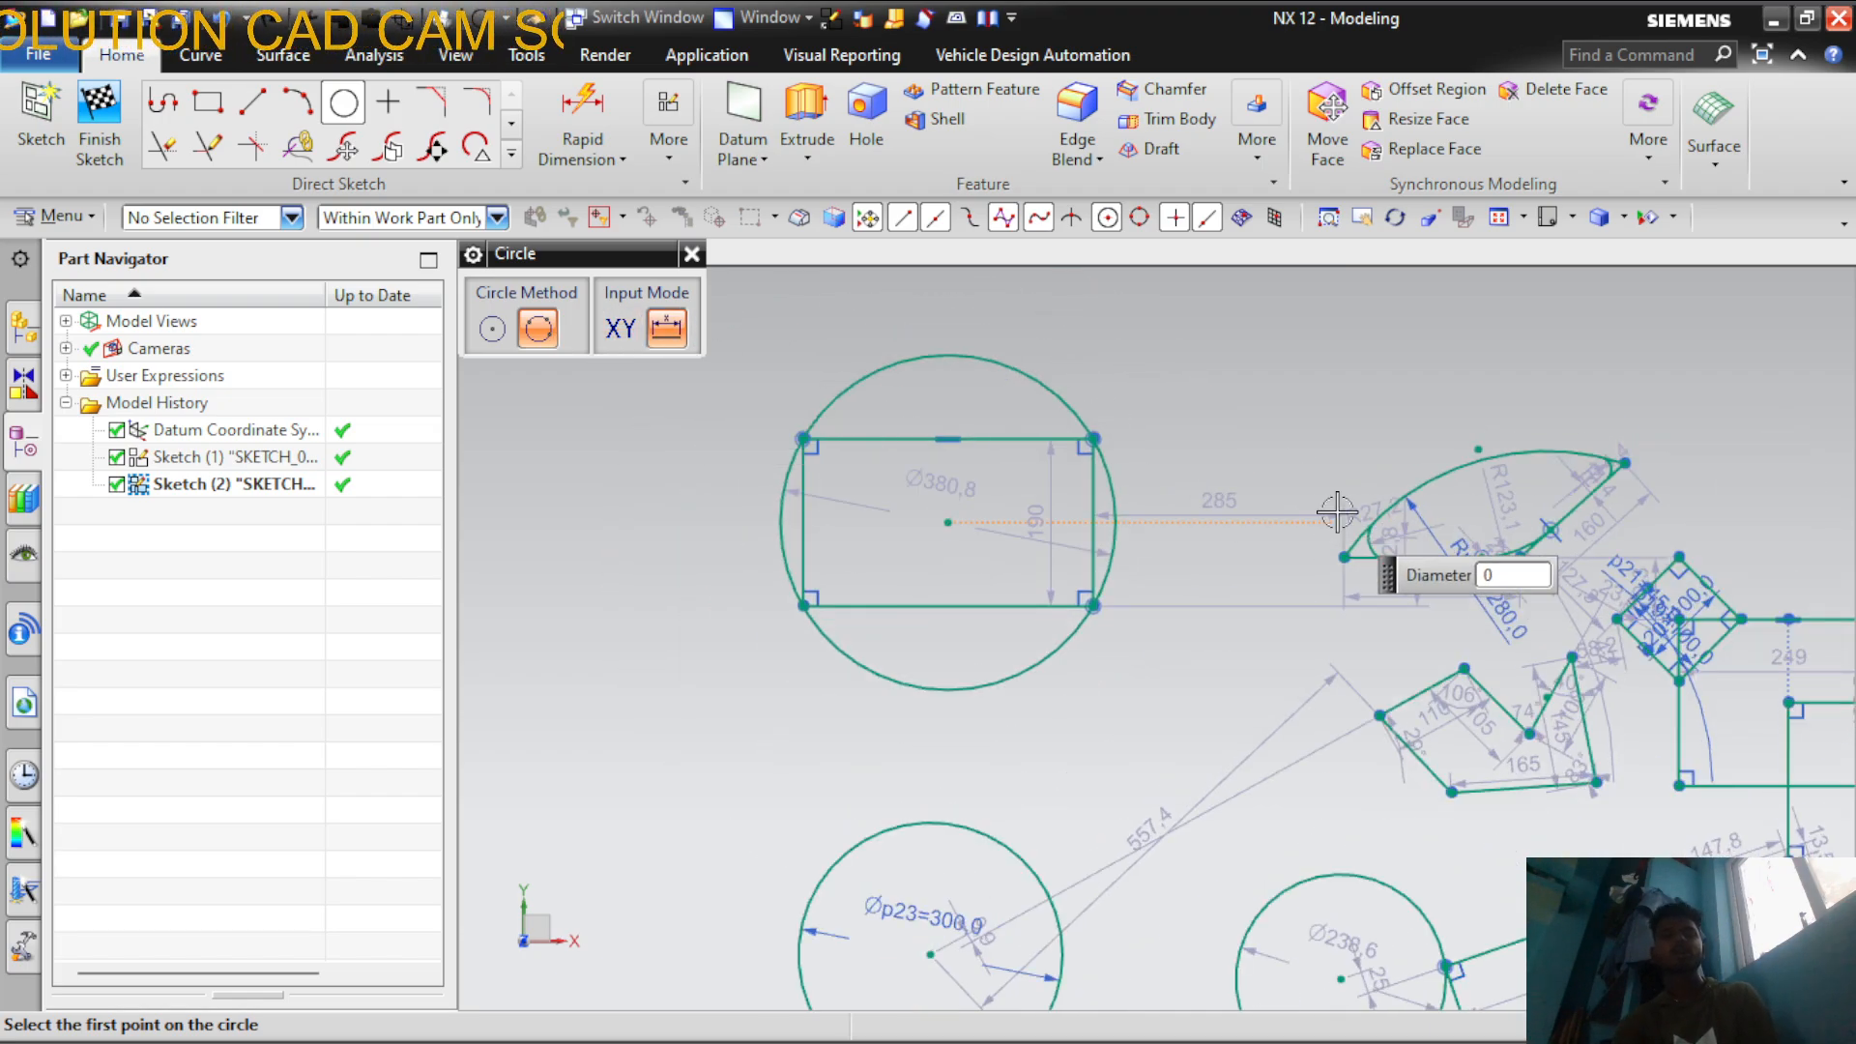
{"action": "scroll", "coordinate": [1374, 531], "scroll_direction": "down", "scroll_amount": 3}
{"action": "left_click", "coordinate": [498, 333]}
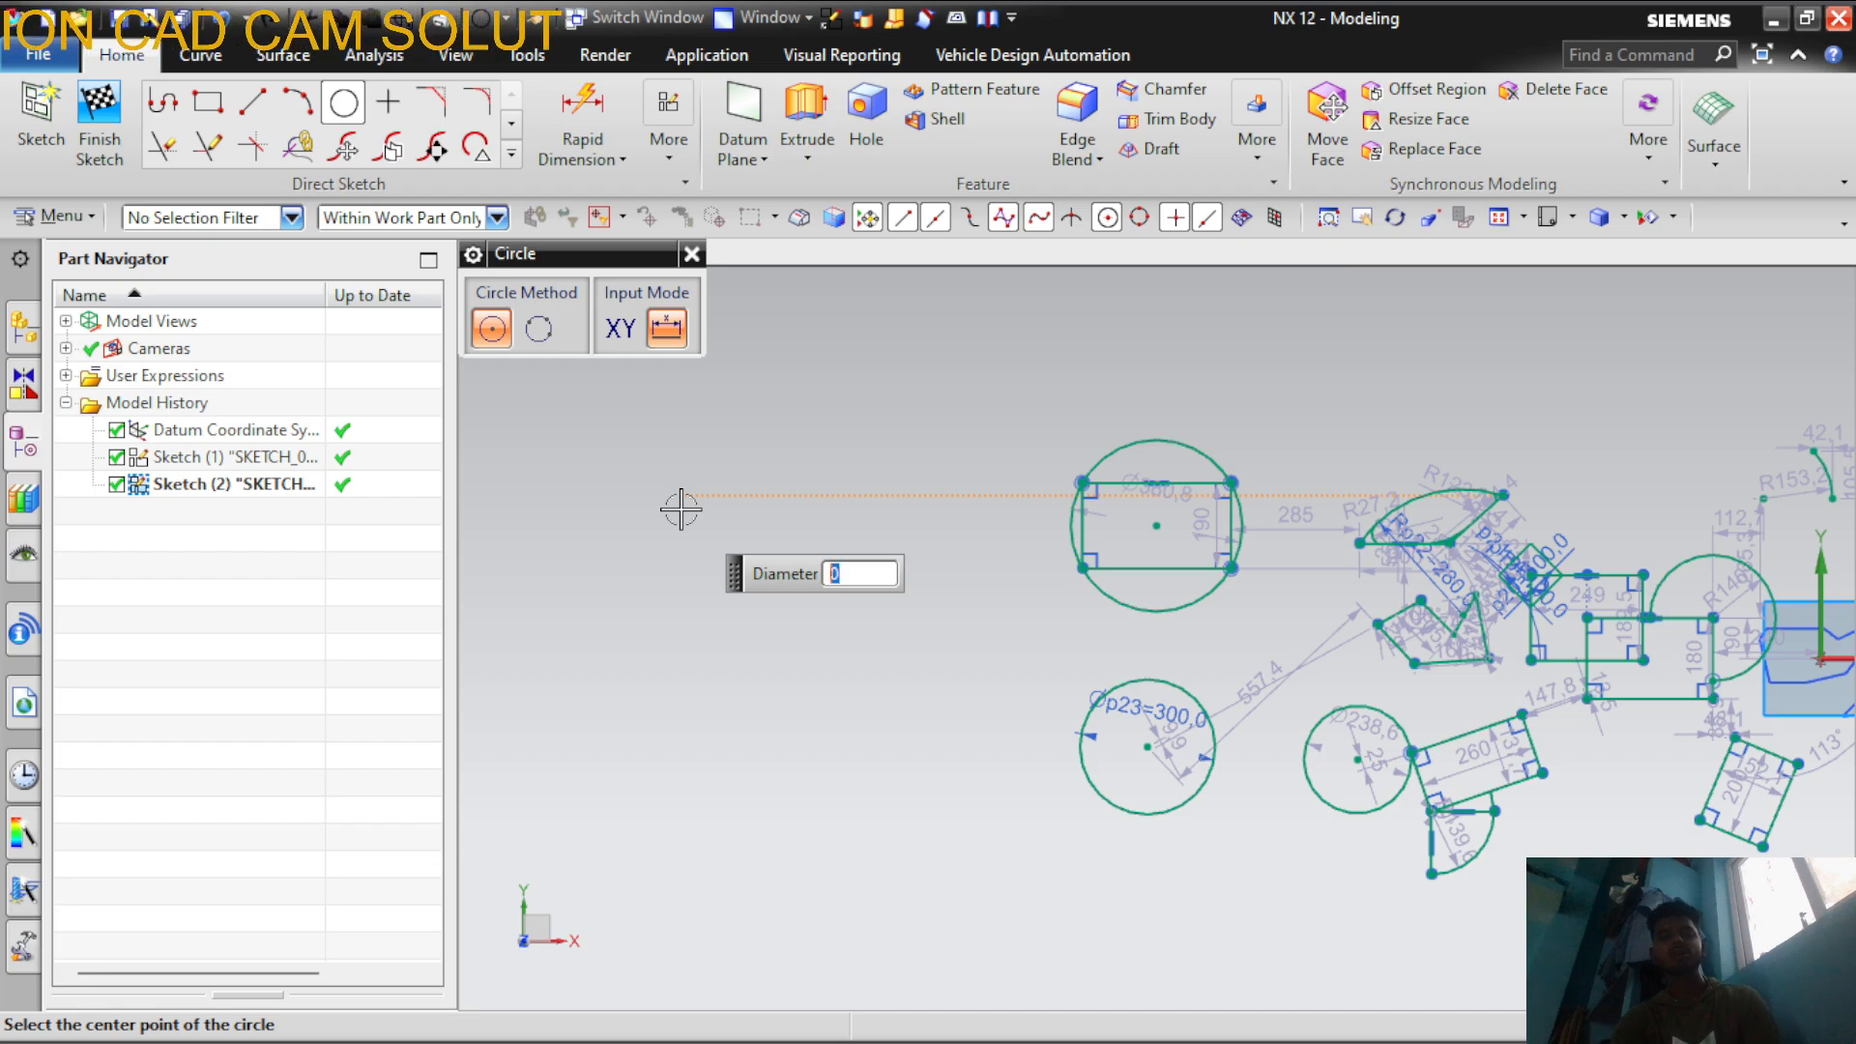
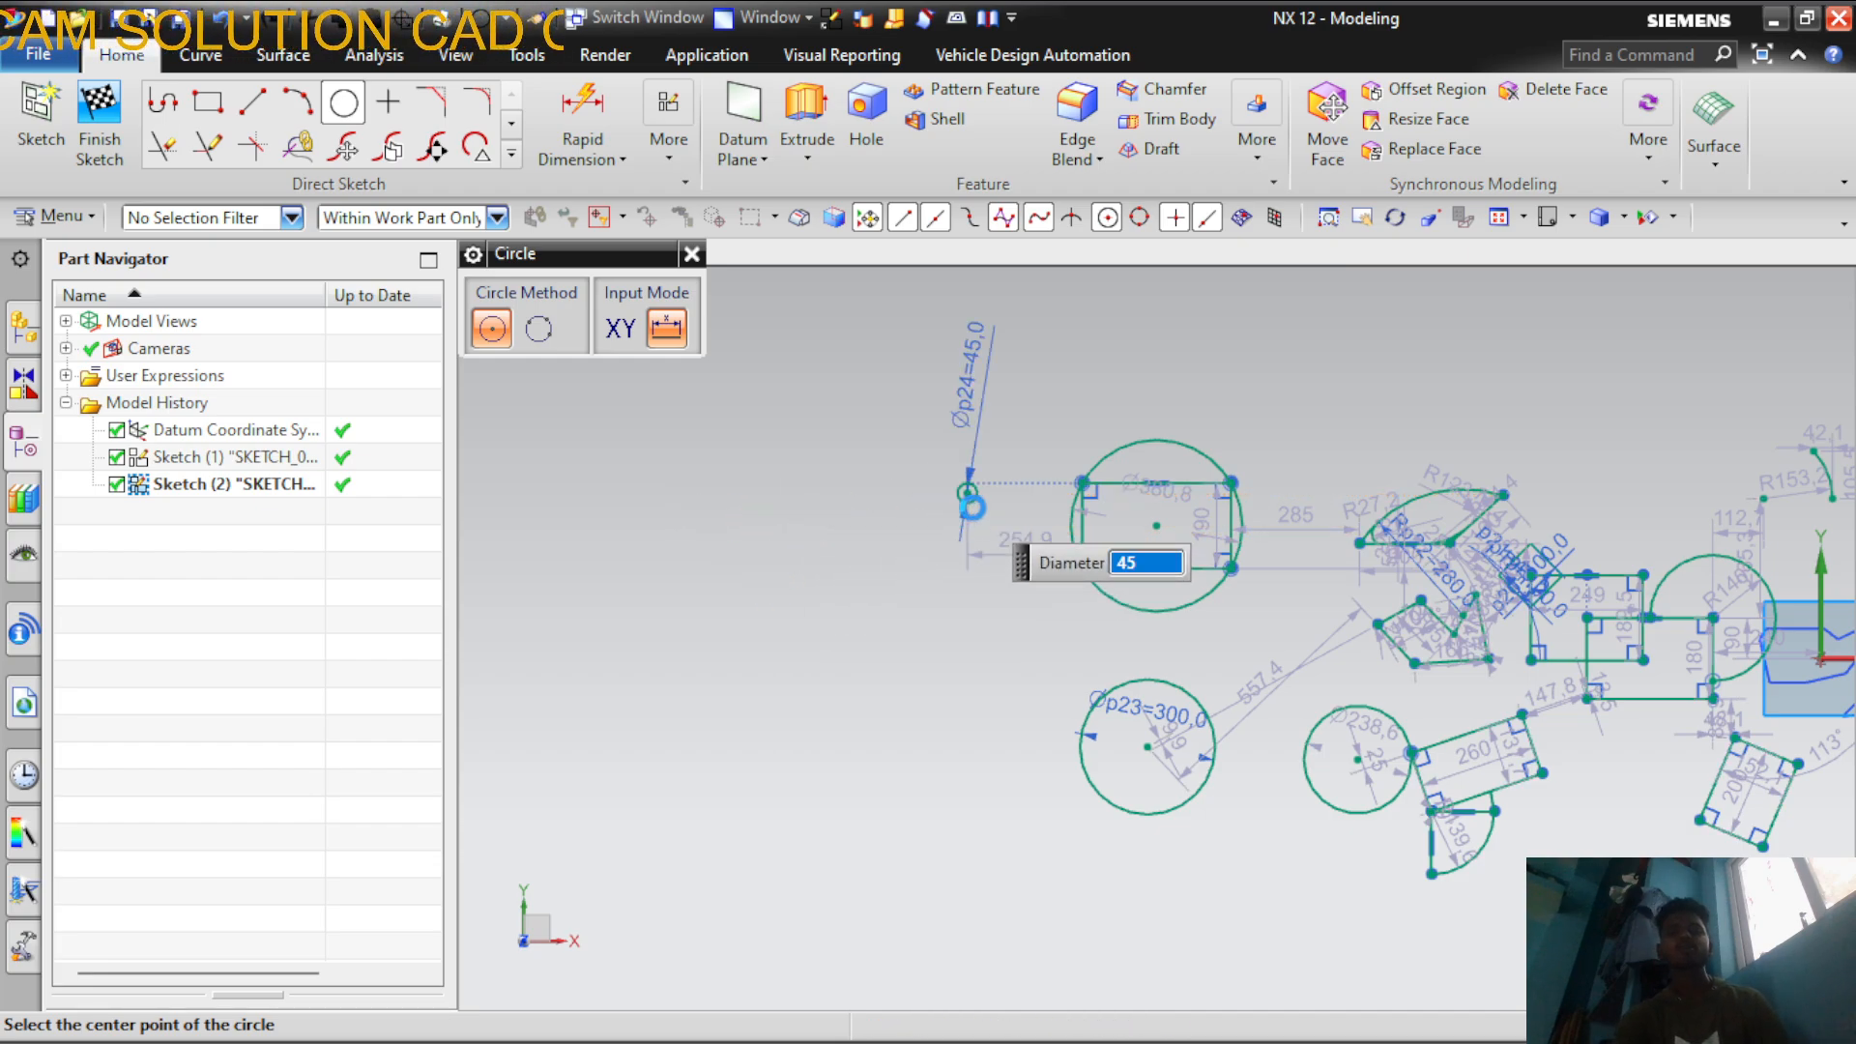
{"action": "scroll", "coordinate": [971, 506], "scroll_direction": "up", "scroll_amount": 4}
{"action": "scroll", "coordinate": [953, 448], "scroll_direction": "down", "scroll_amount": 3}
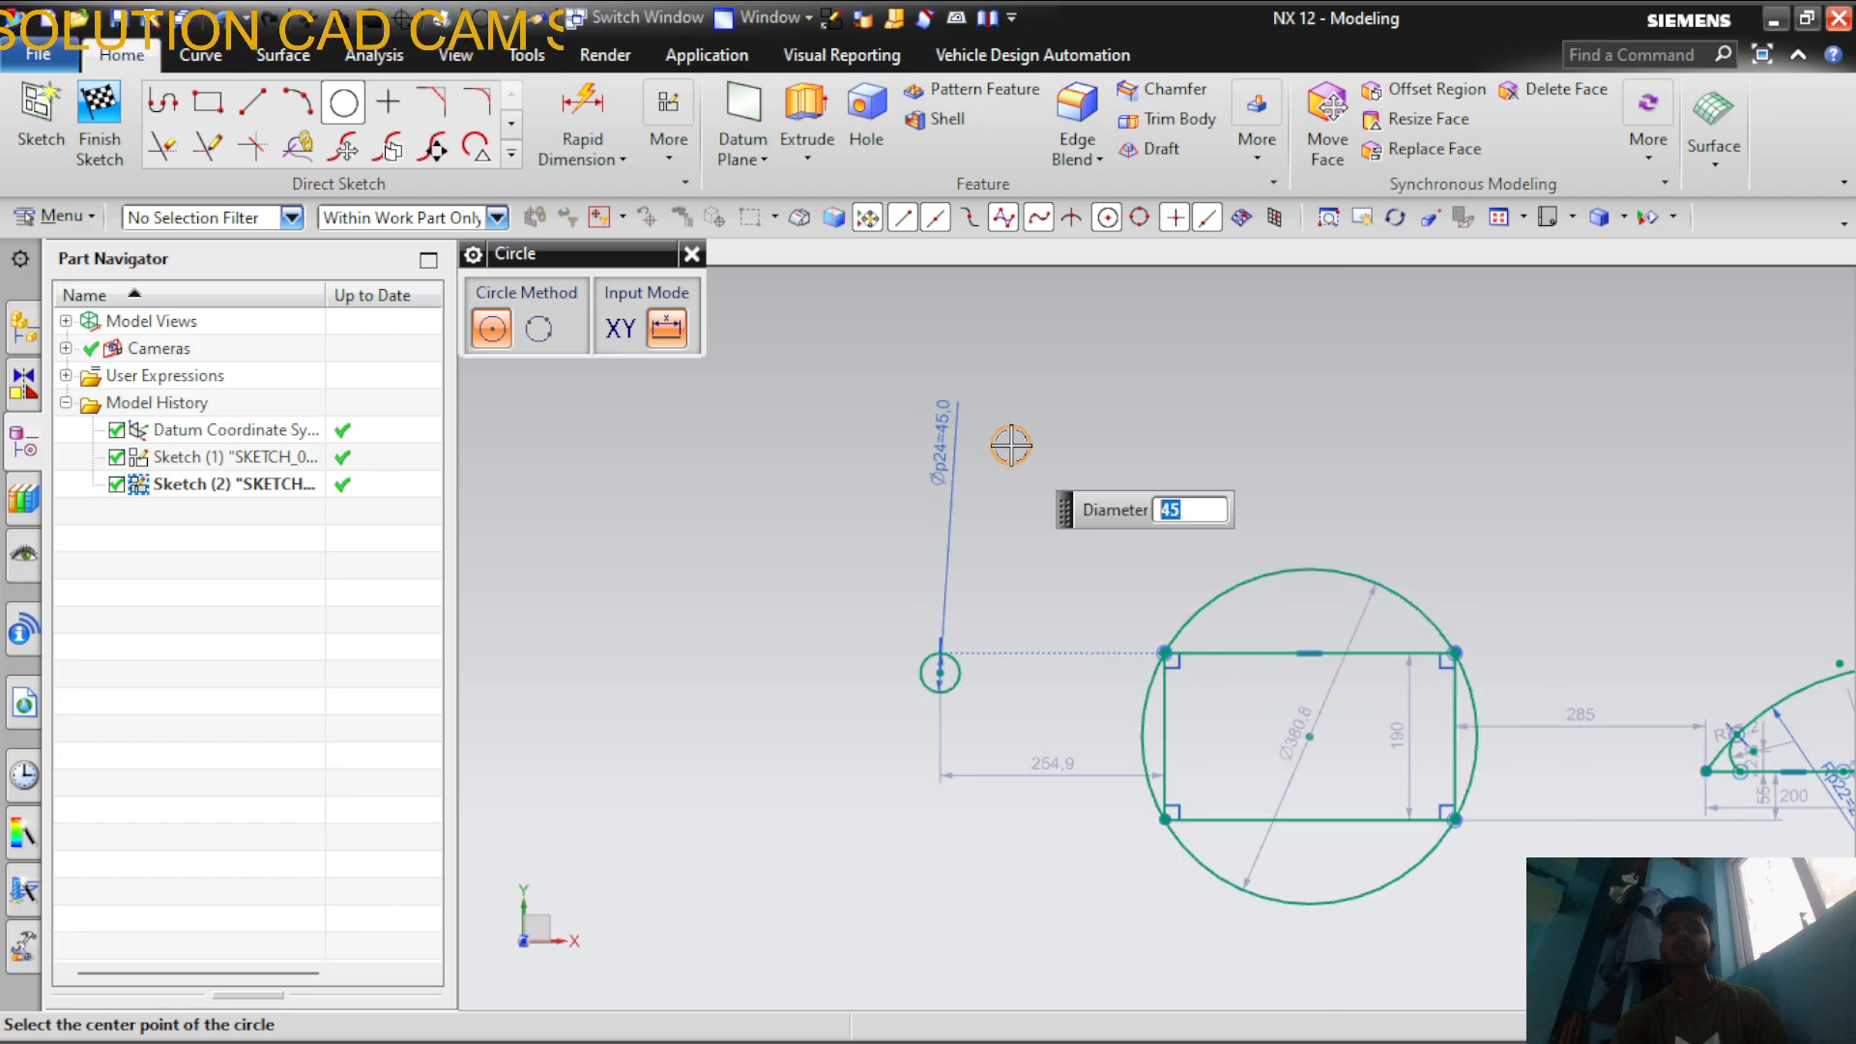
{"action": "scroll", "coordinate": [972, 657], "scroll_direction": "up", "scroll_amount": 1}
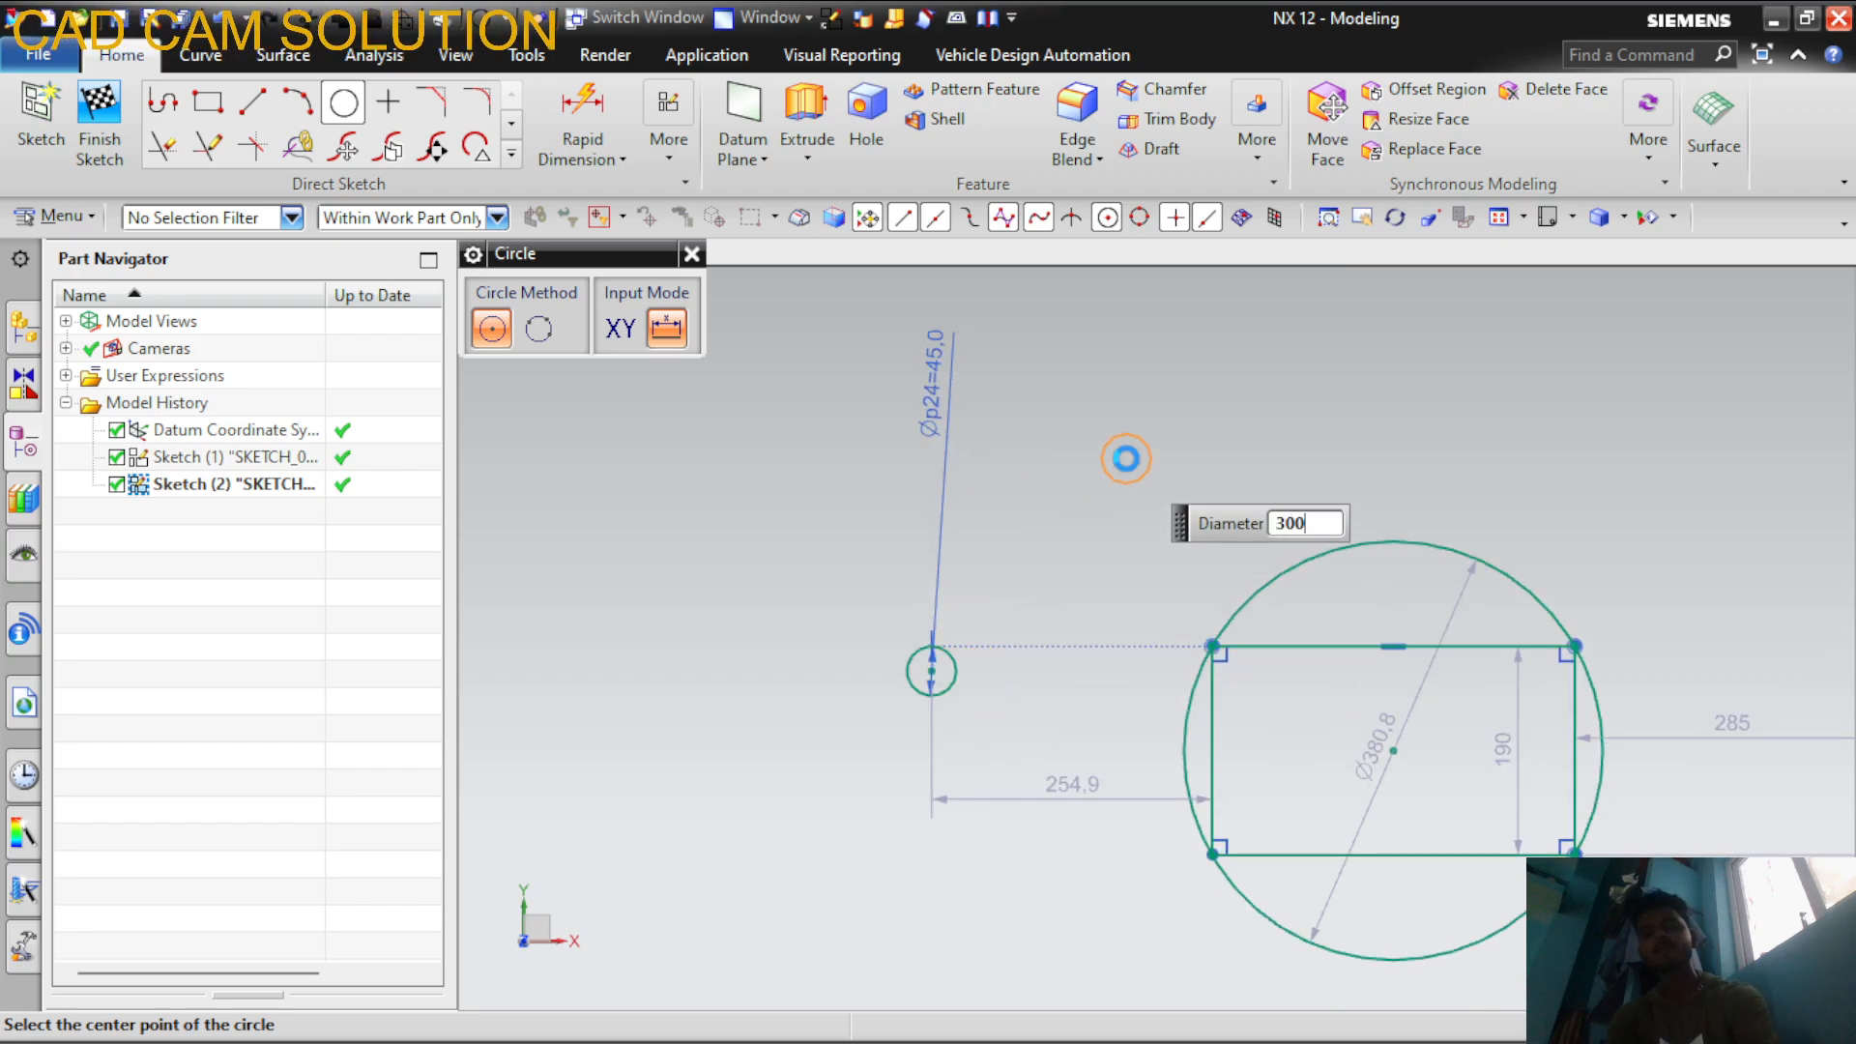
Draw a 300 mm diameter circle by centre and diameter, above and to the right of the 330 by 190 mm rectangle
{"action": "scroll", "coordinate": [1112, 465], "scroll_direction": "down", "scroll_amount": 3}
{"action": "scroll", "coordinate": [1549, 609], "scroll_direction": "up", "scroll_amount": 1}
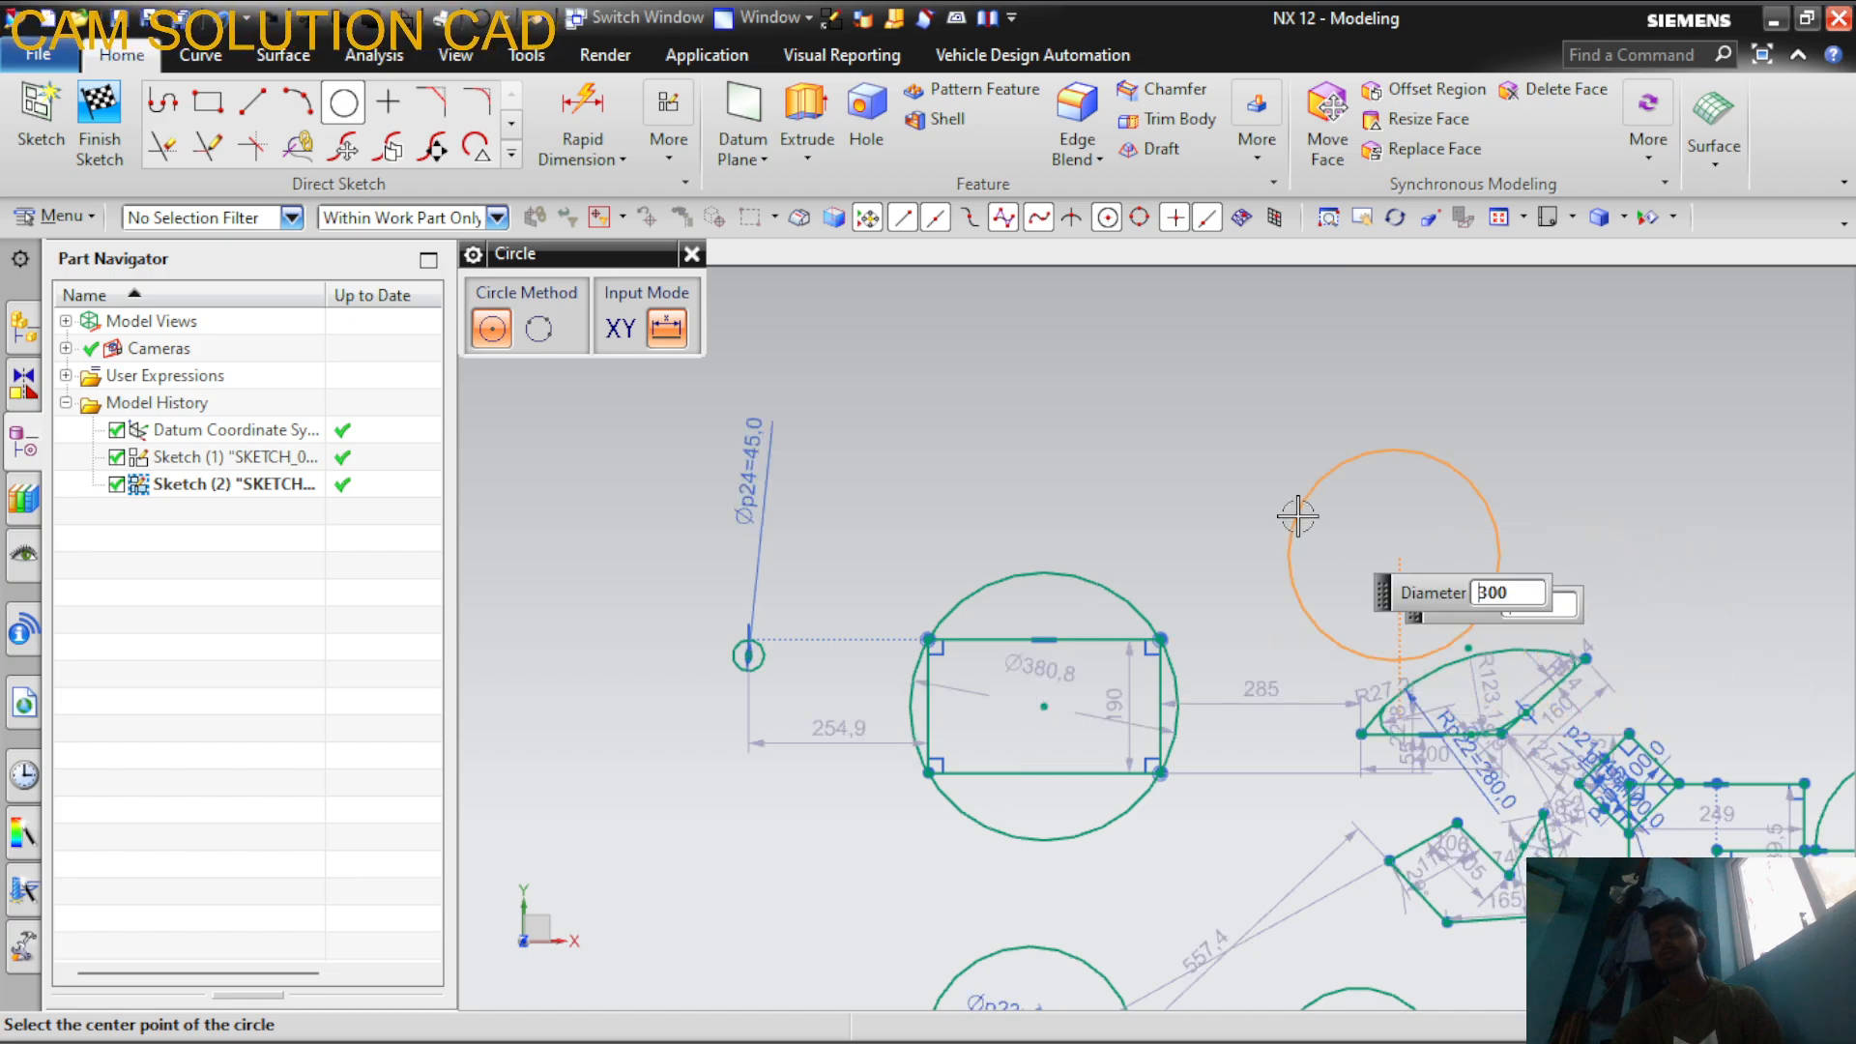
{"action": "scroll", "coordinate": [898, 448], "scroll_direction": "up", "scroll_amount": 2}
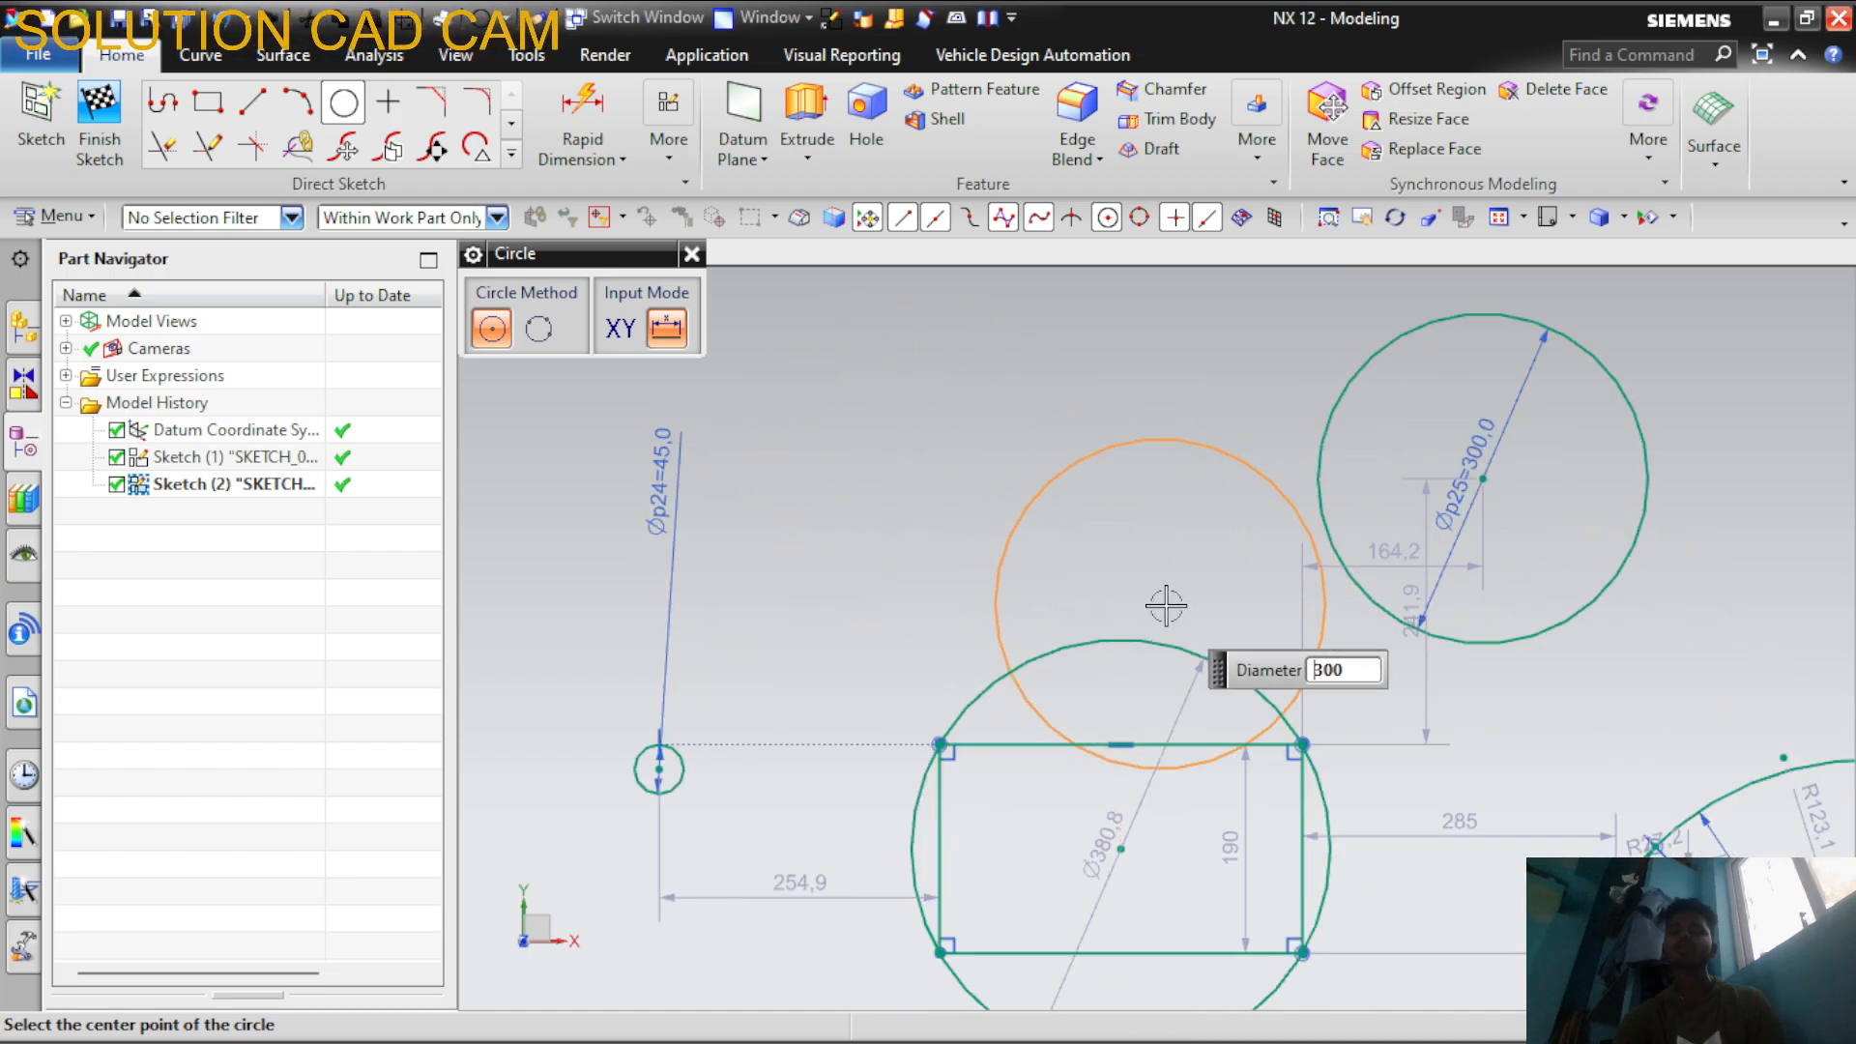
{"action": "scroll", "coordinate": [1170, 607], "scroll_direction": "down", "scroll_amount": 3}
{"action": "left_click", "coordinate": [692, 254]}
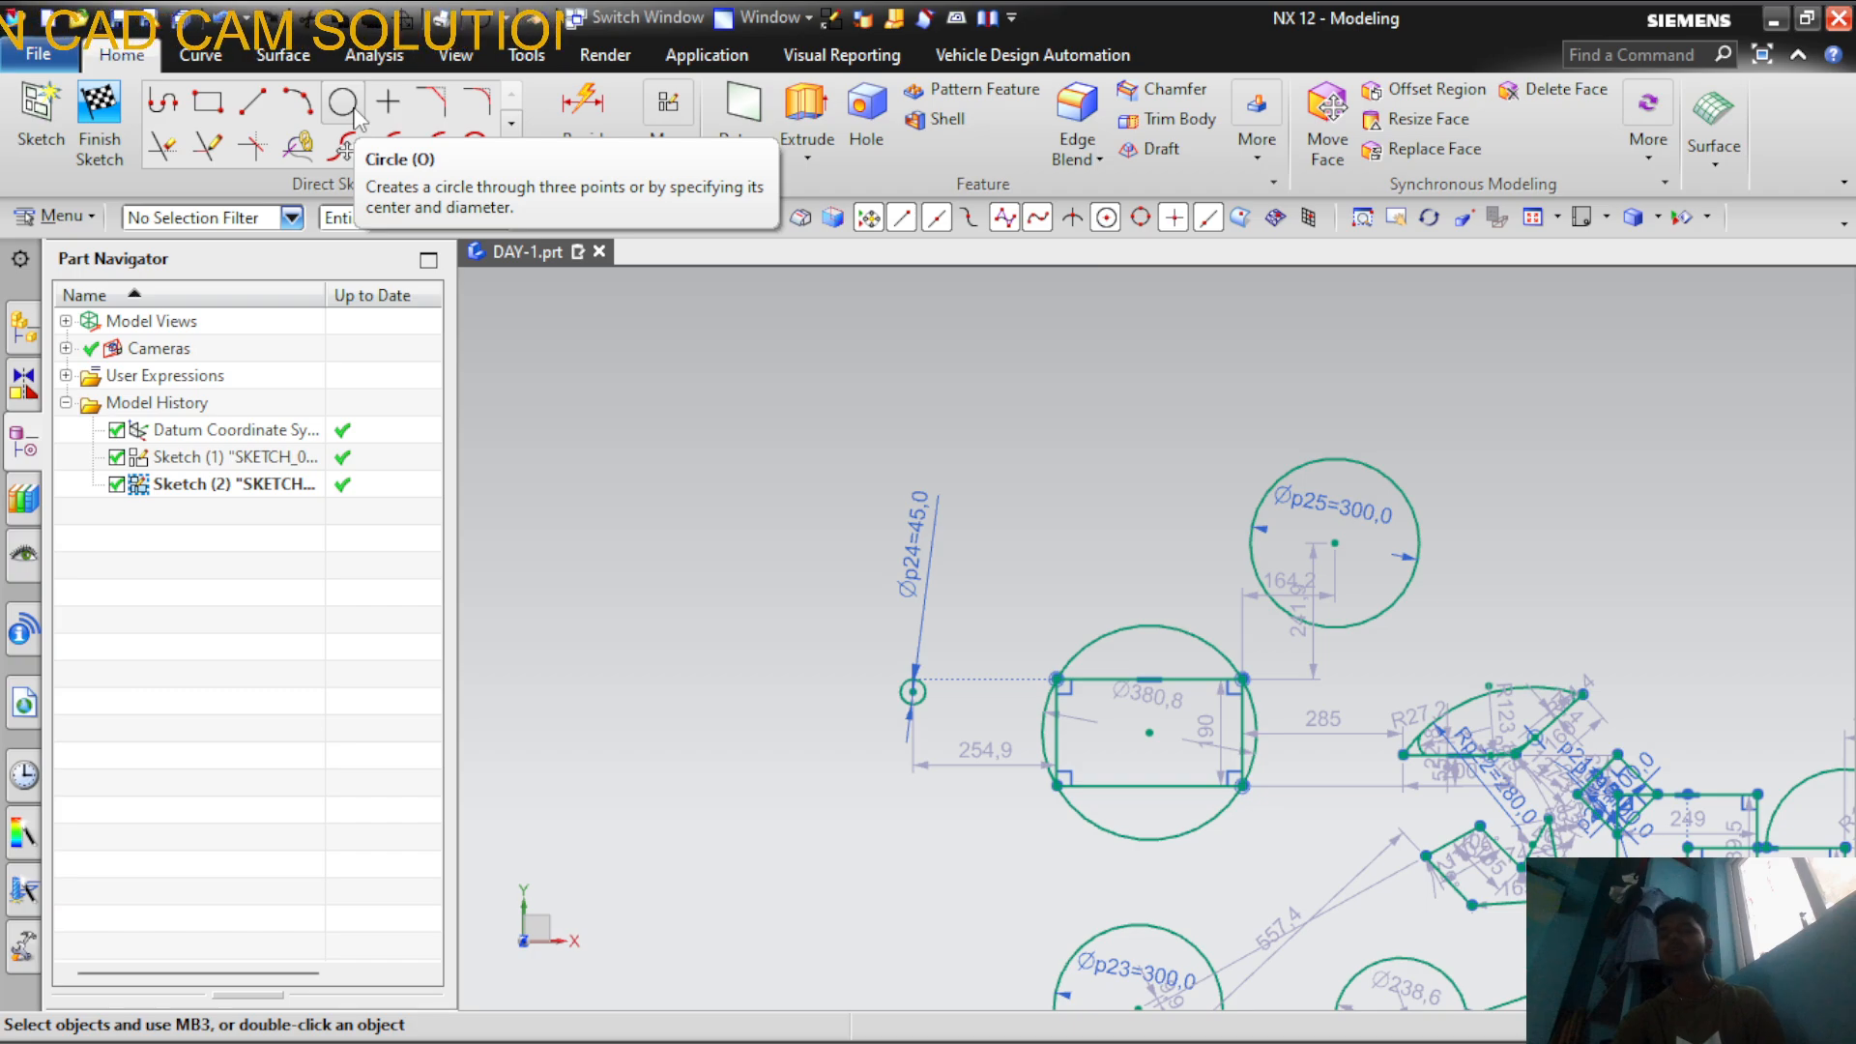
Quick Trim the bottom edge of the 330 by 190 mm rectangle inside the three-point circle
{"action": "scroll", "coordinate": [1086, 550], "scroll_direction": "down", "scroll_amount": 3}
{"action": "scroll", "coordinate": [1197, 585], "scroll_direction": "up", "scroll_amount": 2}
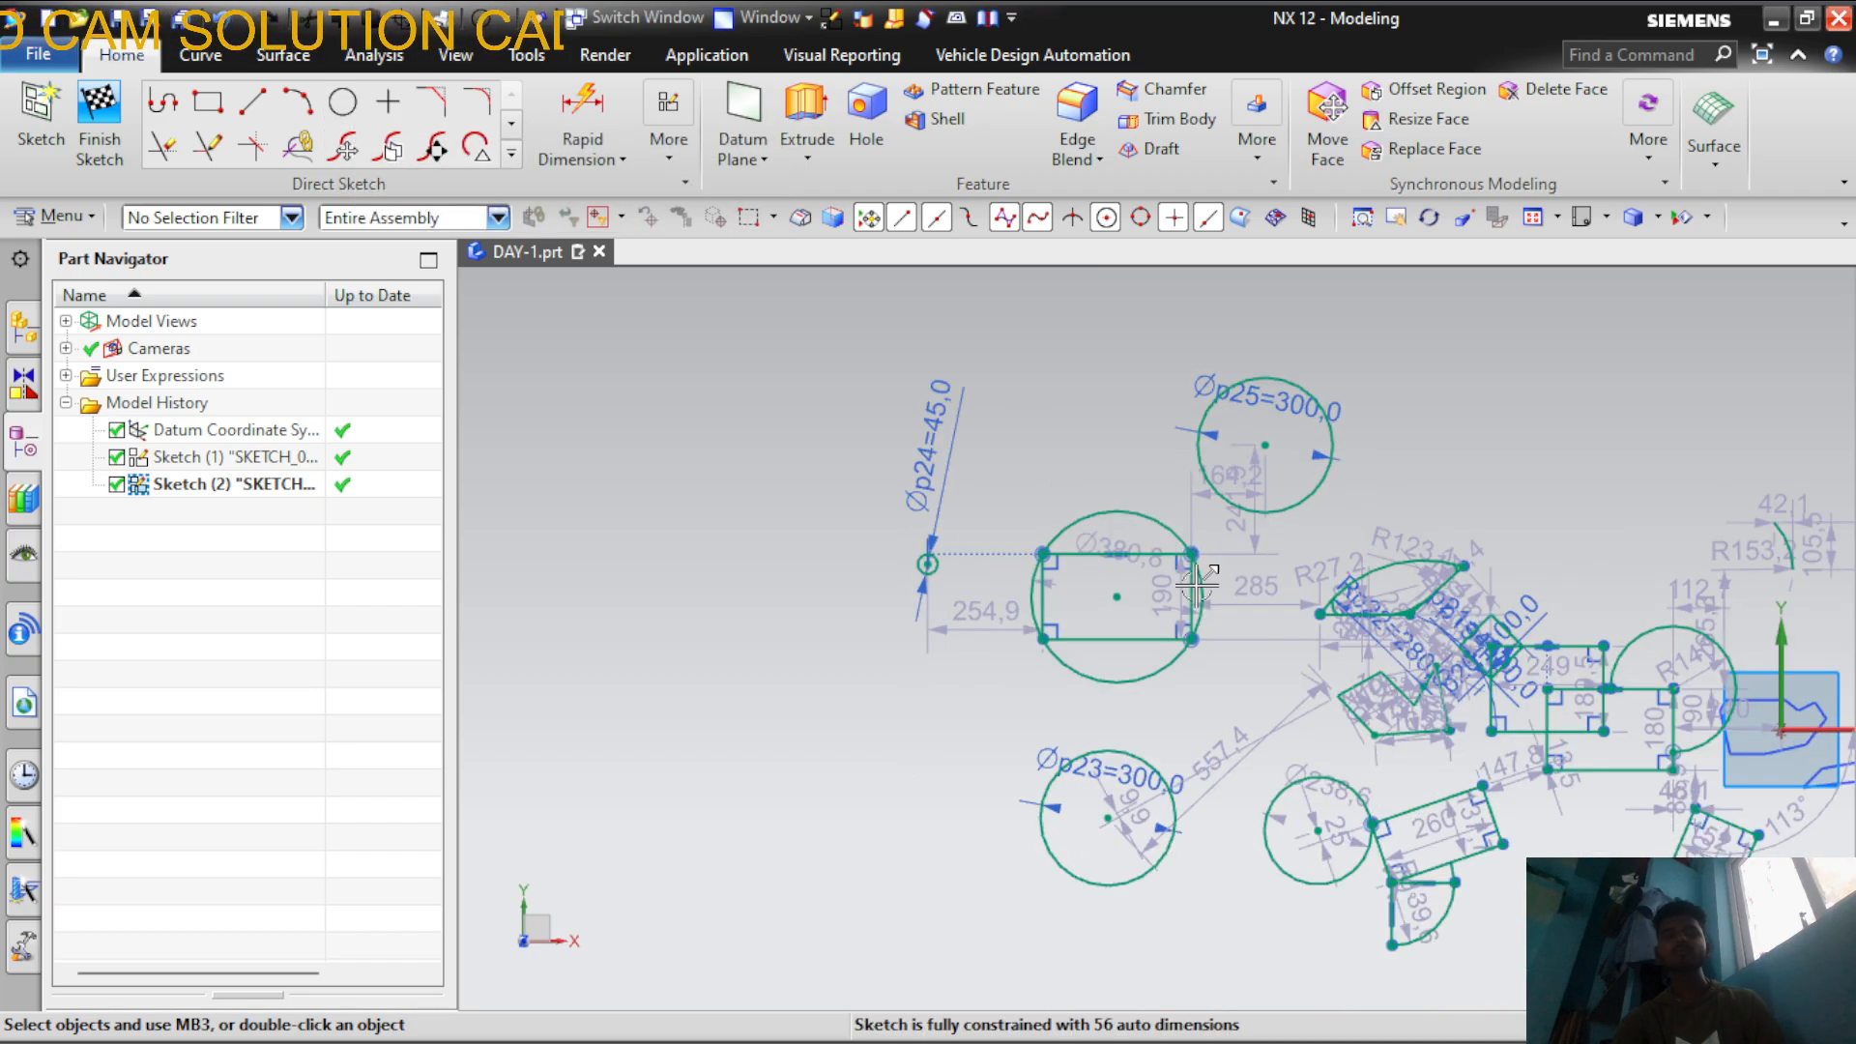
{"action": "scroll", "coordinate": [1196, 585], "scroll_direction": "down", "scroll_amount": 1}
{"action": "scroll", "coordinate": [1306, 546], "scroll_direction": "up", "scroll_amount": 2}
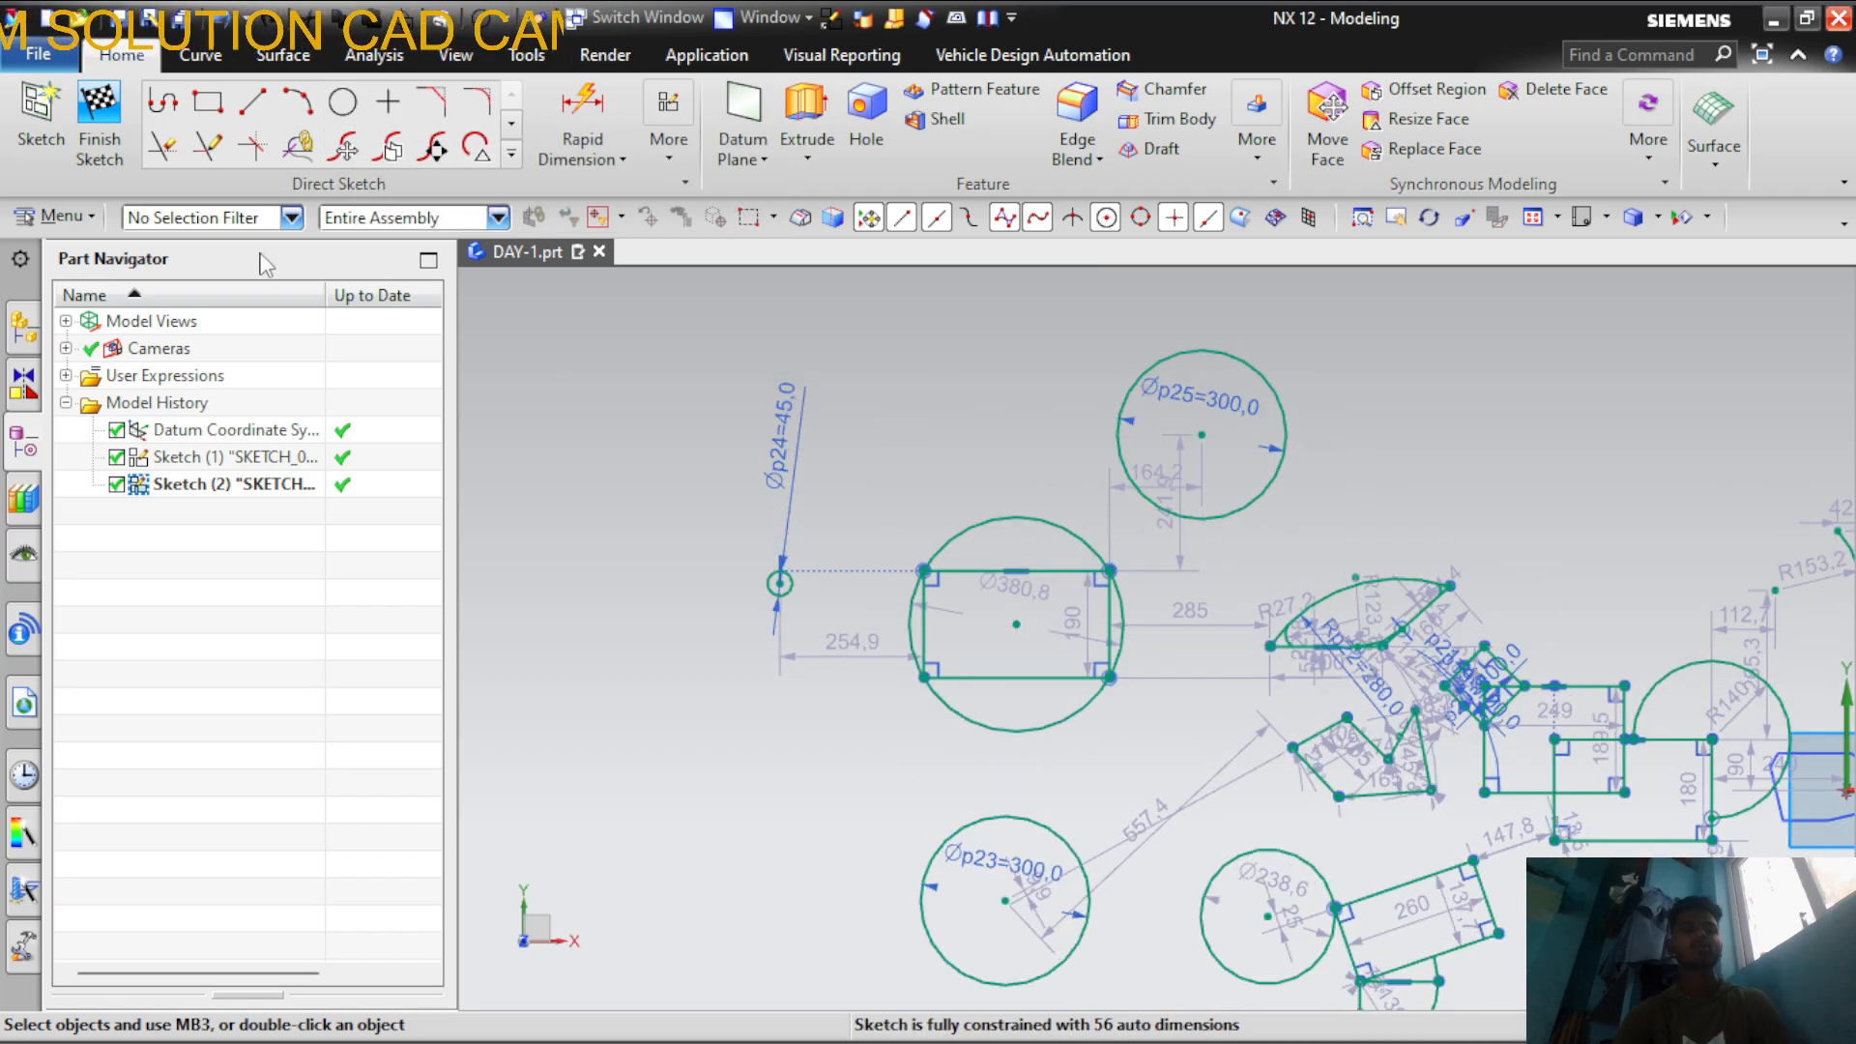
{"action": "left_click", "coordinate": [162, 152]}
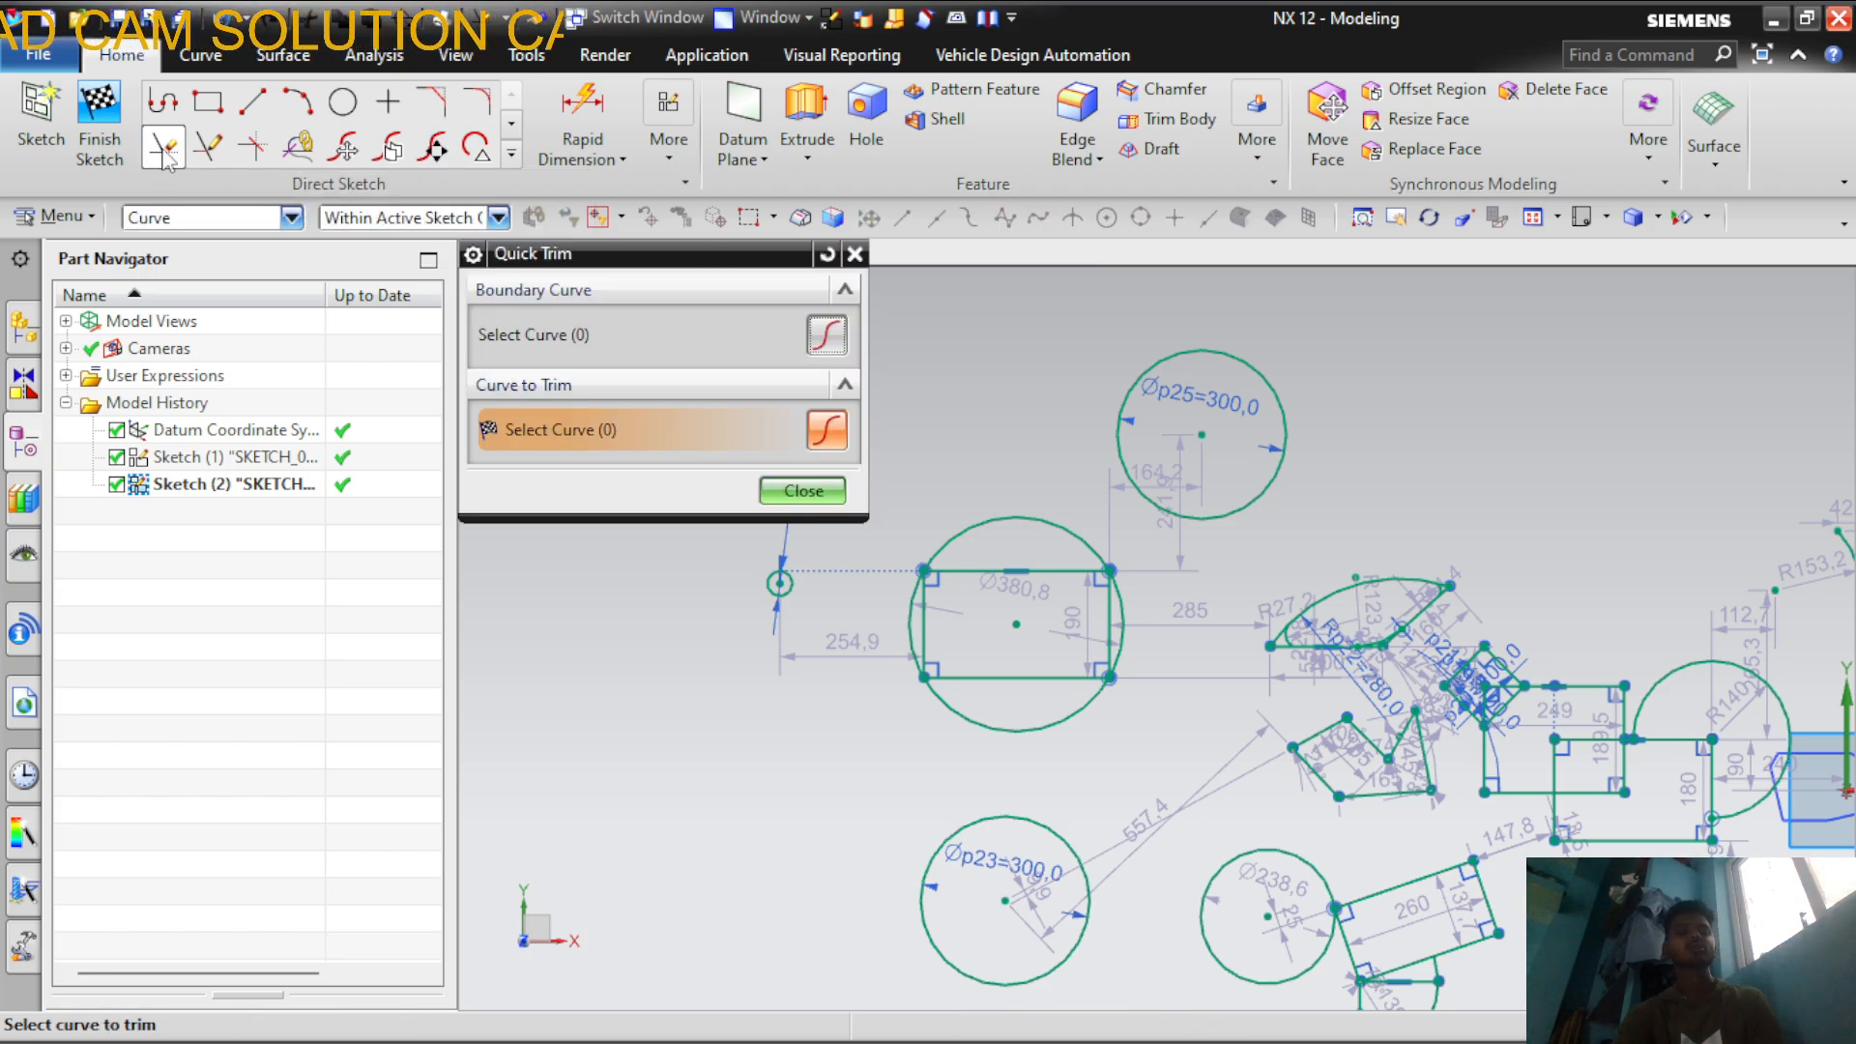
{"action": "left_click_drag", "start_coordinate": [626, 259], "coordinate": [460, 145]}
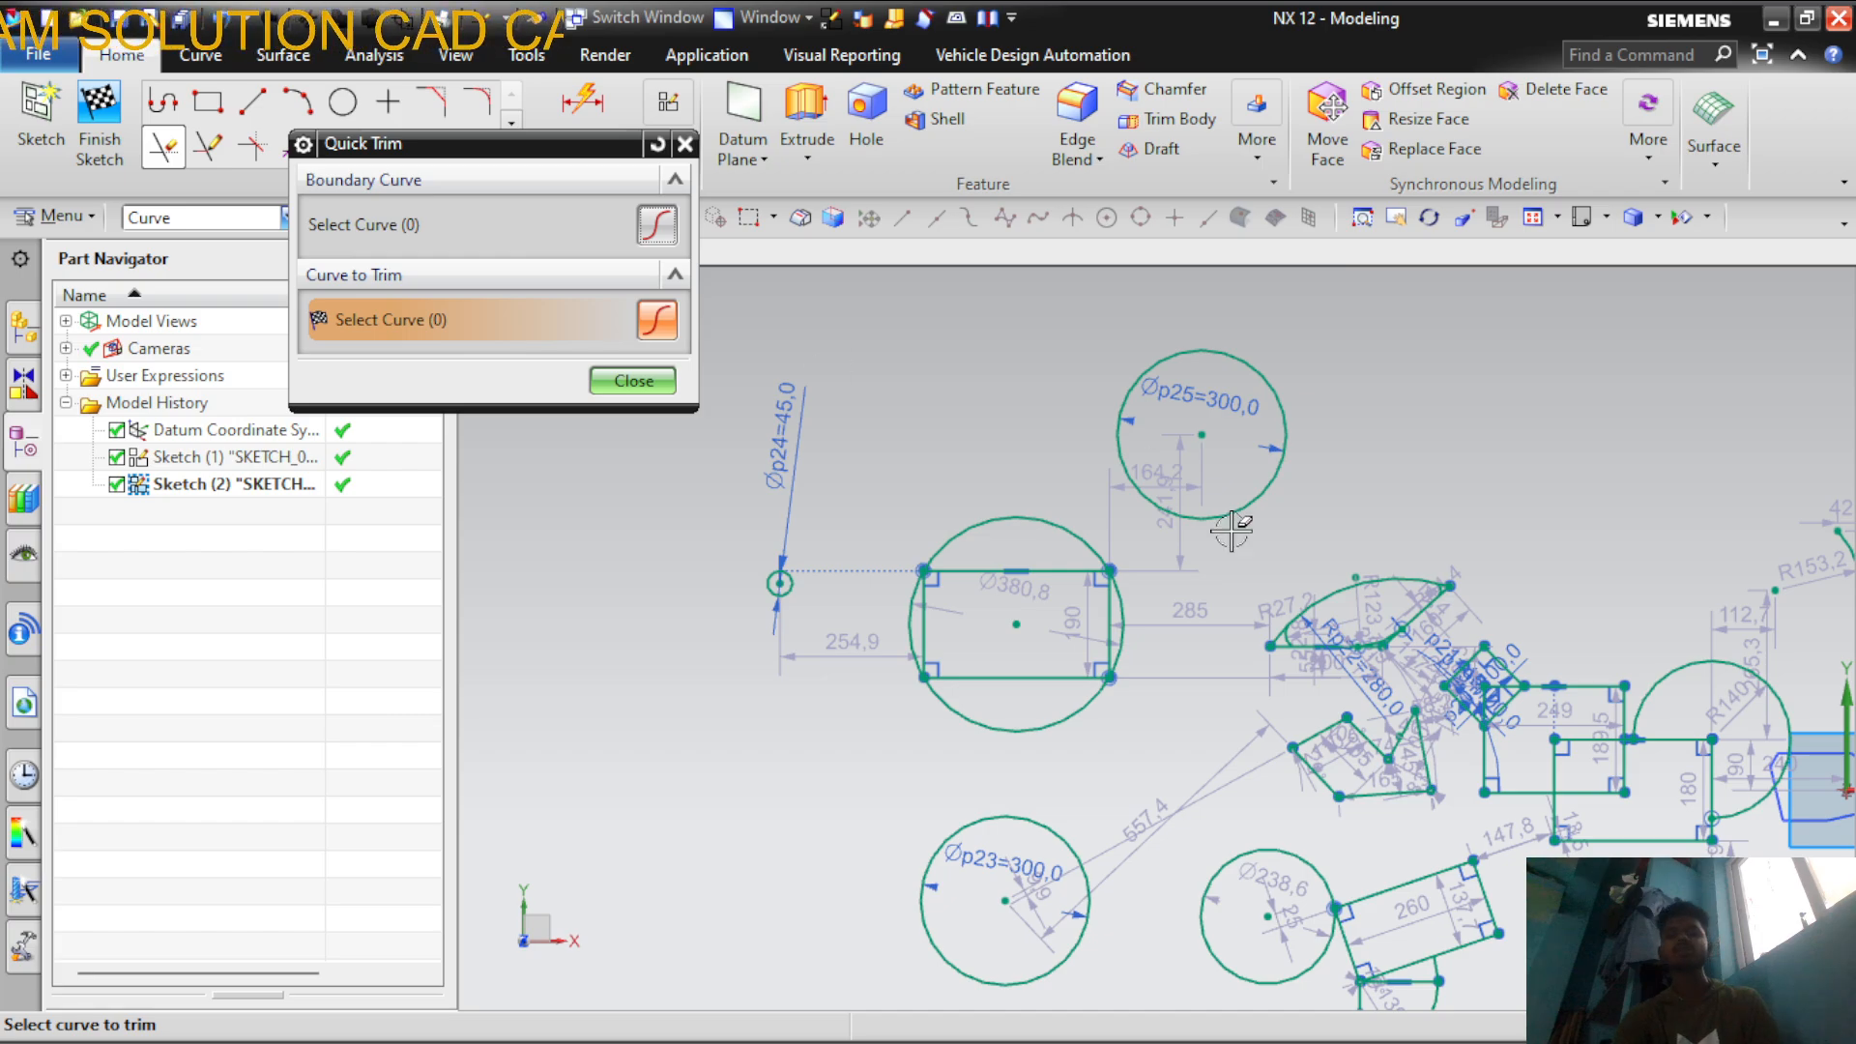
{"action": "scroll", "coordinate": [1139, 642], "scroll_direction": "up", "scroll_amount": 3}
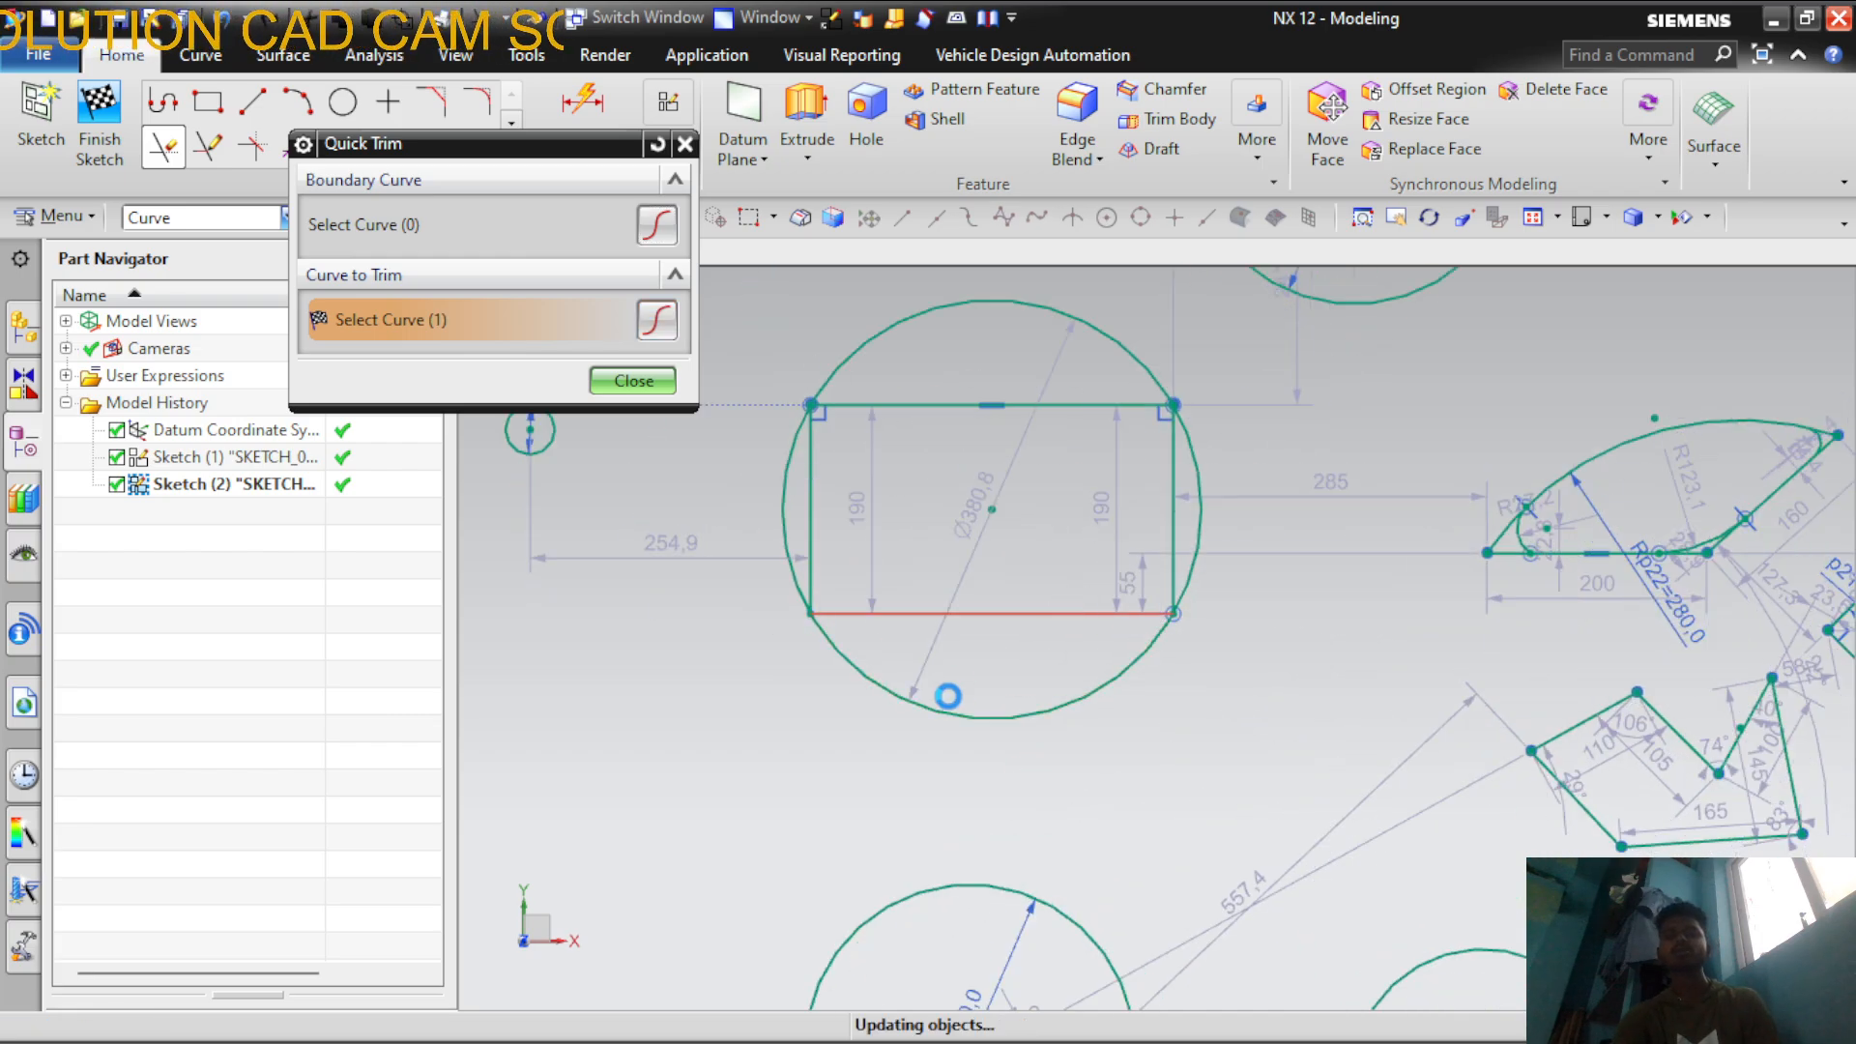
Trim the part of the tilted 260 mm rectangle's lower edge inside the R139.6 sector, plus the sector's horizontal line
{"action": "scroll", "coordinate": [978, 587], "scroll_direction": "down", "scroll_amount": 5}
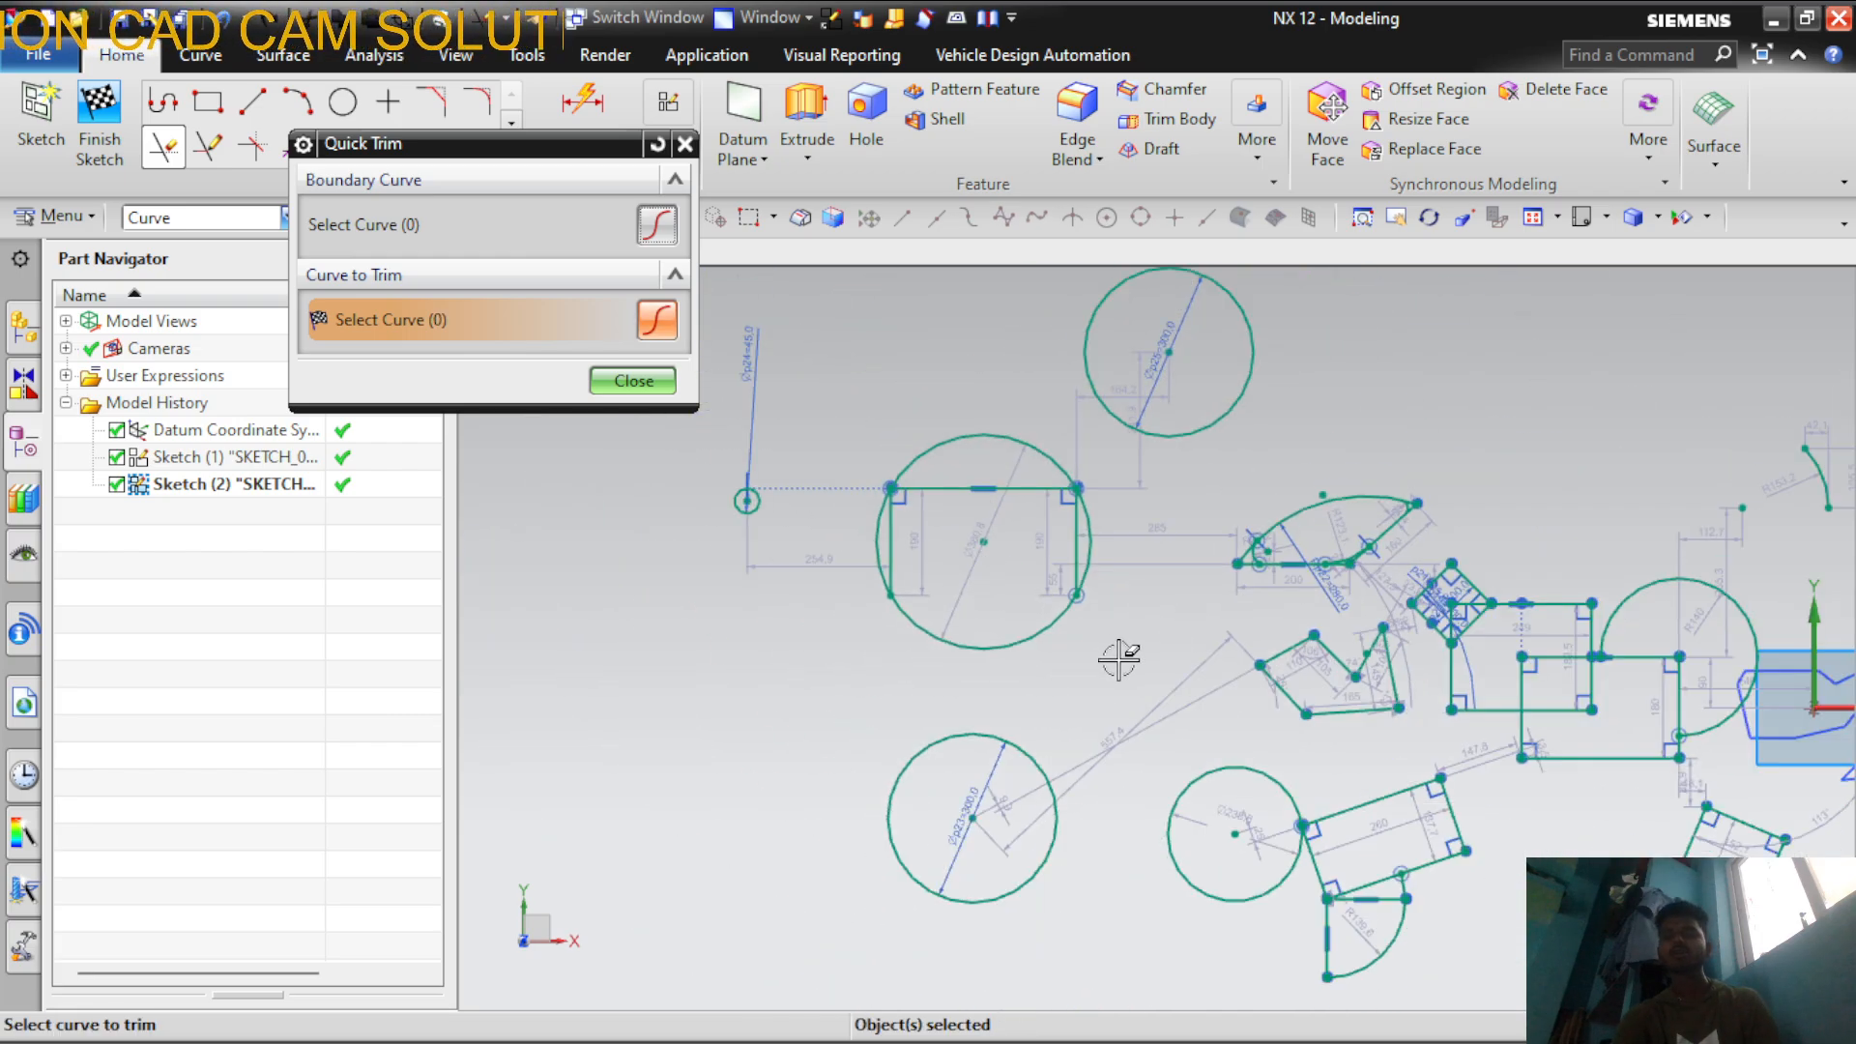
{"action": "scroll", "coordinate": [1259, 788], "scroll_direction": "up", "scroll_amount": 6}
{"action": "scroll", "coordinate": [1259, 788], "scroll_direction": "down", "scroll_amount": 3}
{"action": "scroll", "coordinate": [1295, 745], "scroll_direction": "up", "scroll_amount": 4}
{"action": "scroll", "coordinate": [1227, 538], "scroll_direction": "down", "scroll_amount": 2}
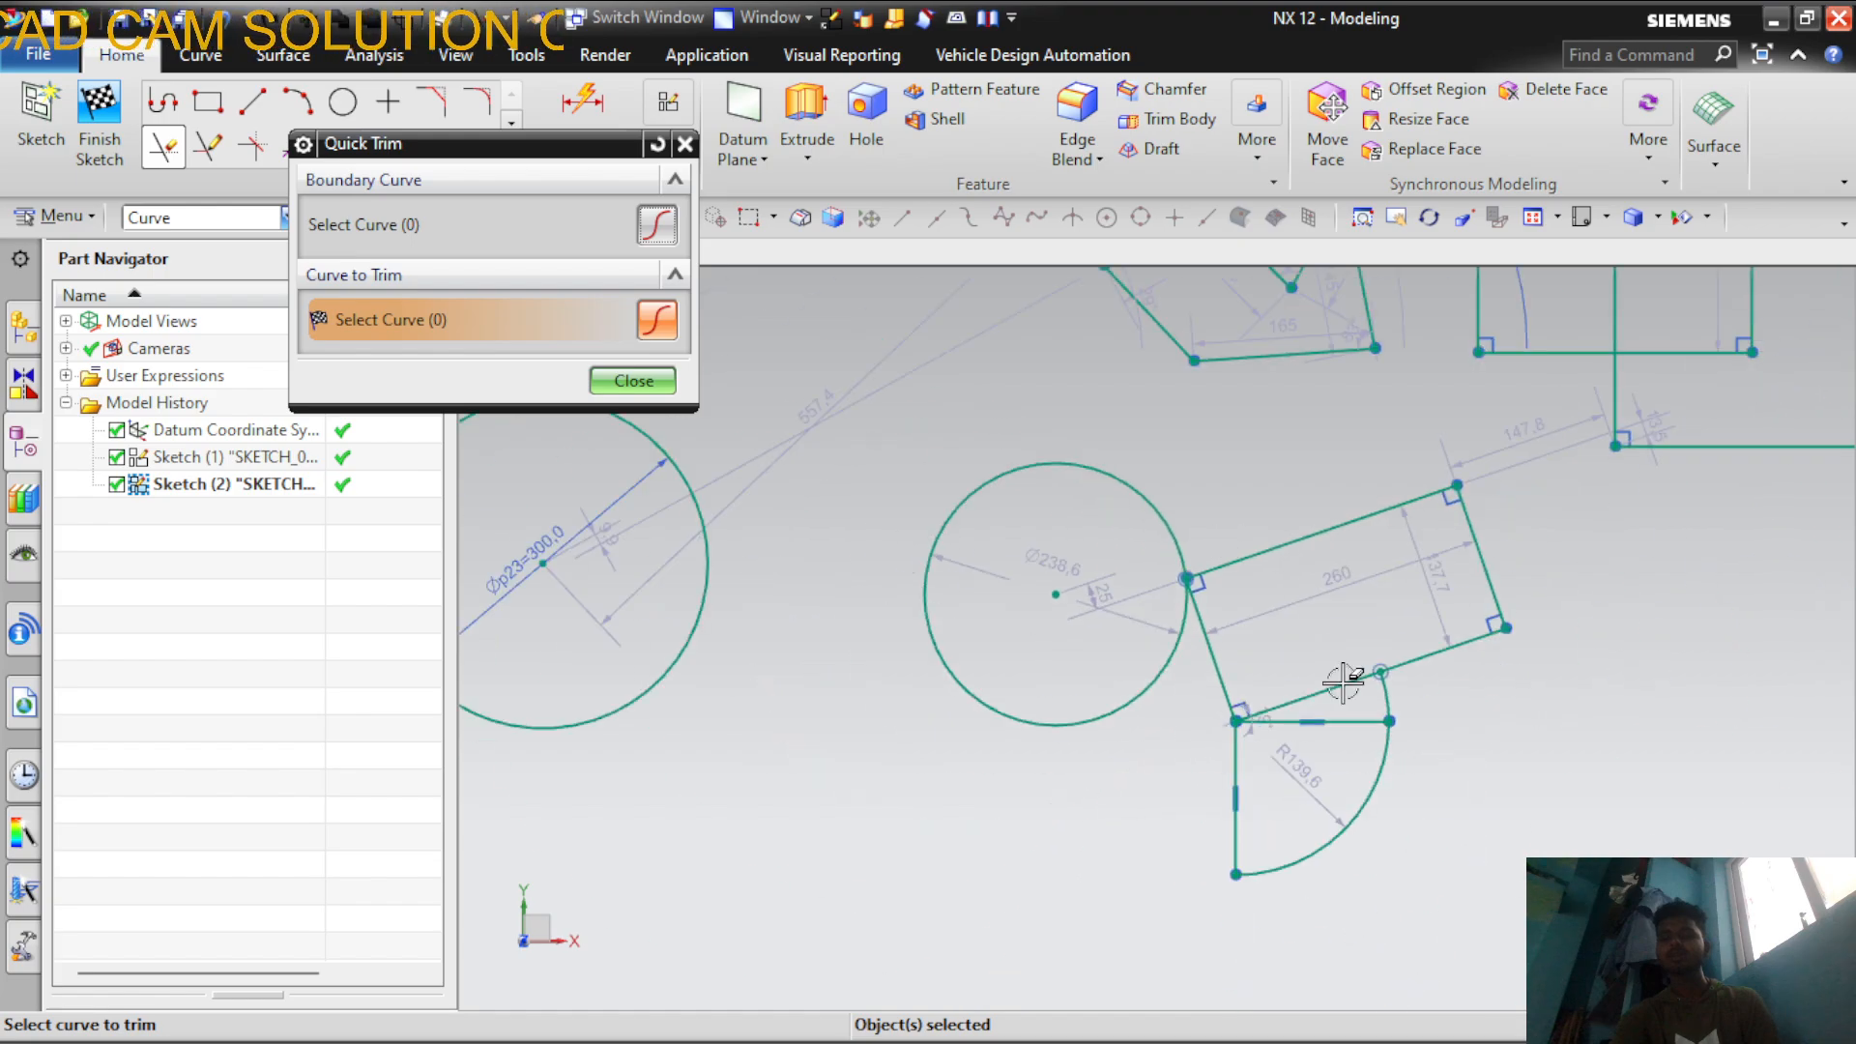
{"action": "scroll", "coordinate": [1296, 677], "scroll_direction": "up", "scroll_amount": 5}
{"action": "left_click", "coordinate": [1328, 704]}
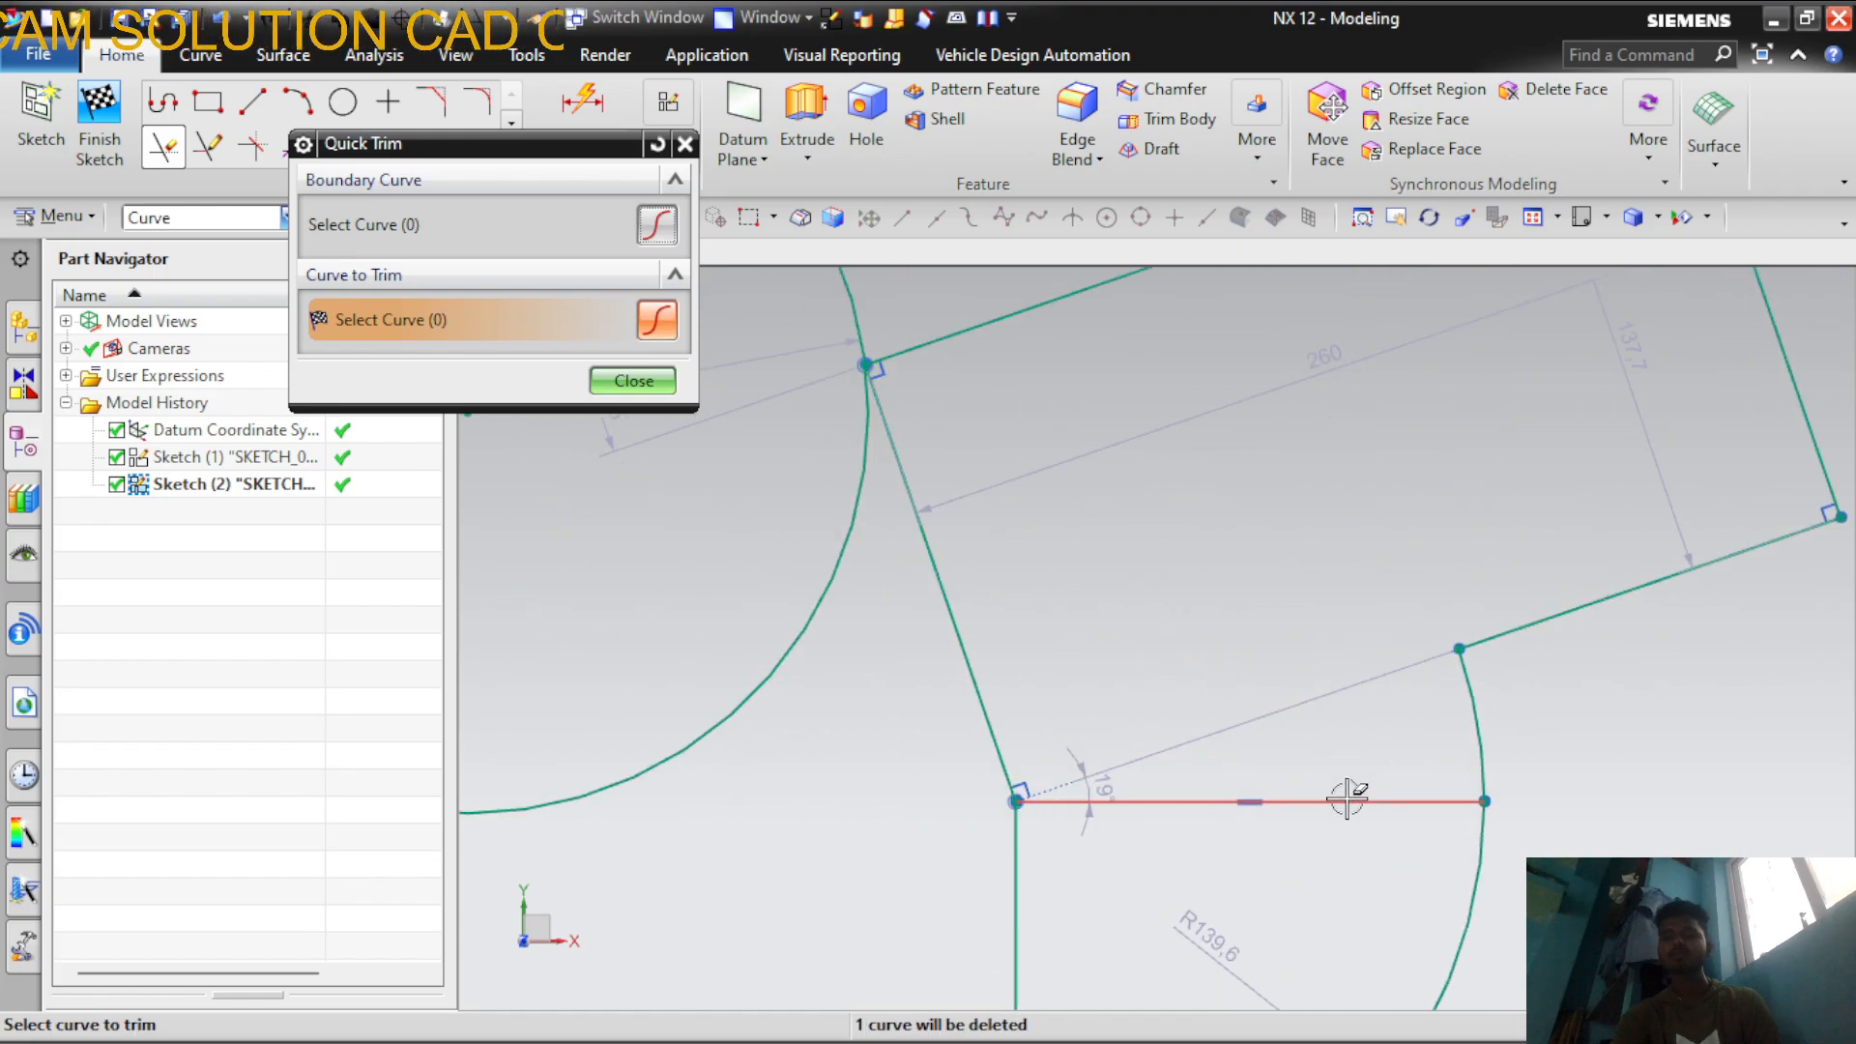
Trim the sharp left corner lines outside the R27.2 arc on the profile with the 280 mm radius arc
{"action": "scroll", "coordinate": [1388, 683], "scroll_direction": "down", "scroll_amount": 3}
{"action": "scroll", "coordinate": [1408, 629], "scroll_direction": "up", "scroll_amount": 1}
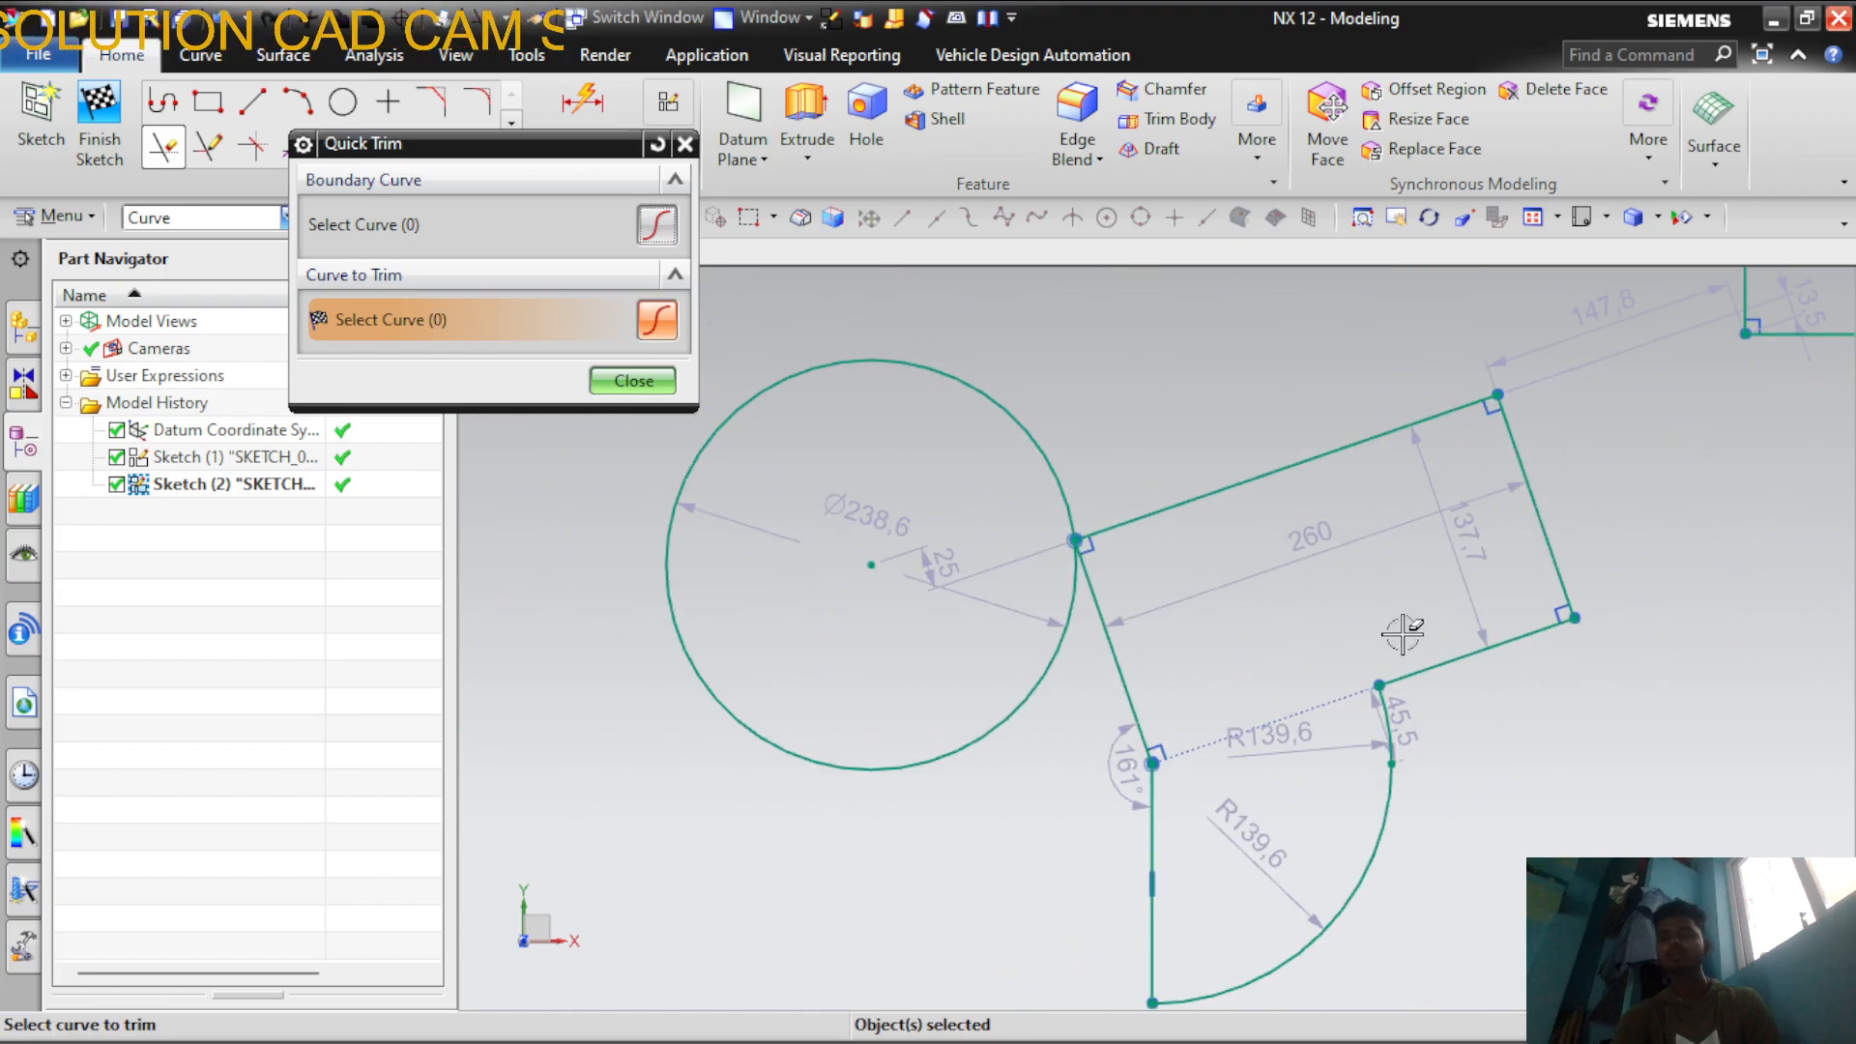
{"action": "scroll", "coordinate": [1396, 651], "scroll_direction": "down", "scroll_amount": 1}
{"action": "scroll", "coordinate": [1288, 596], "scroll_direction": "up", "scroll_amount": 1}
{"action": "scroll", "coordinate": [1287, 595], "scroll_direction": "down", "scroll_amount": 4}
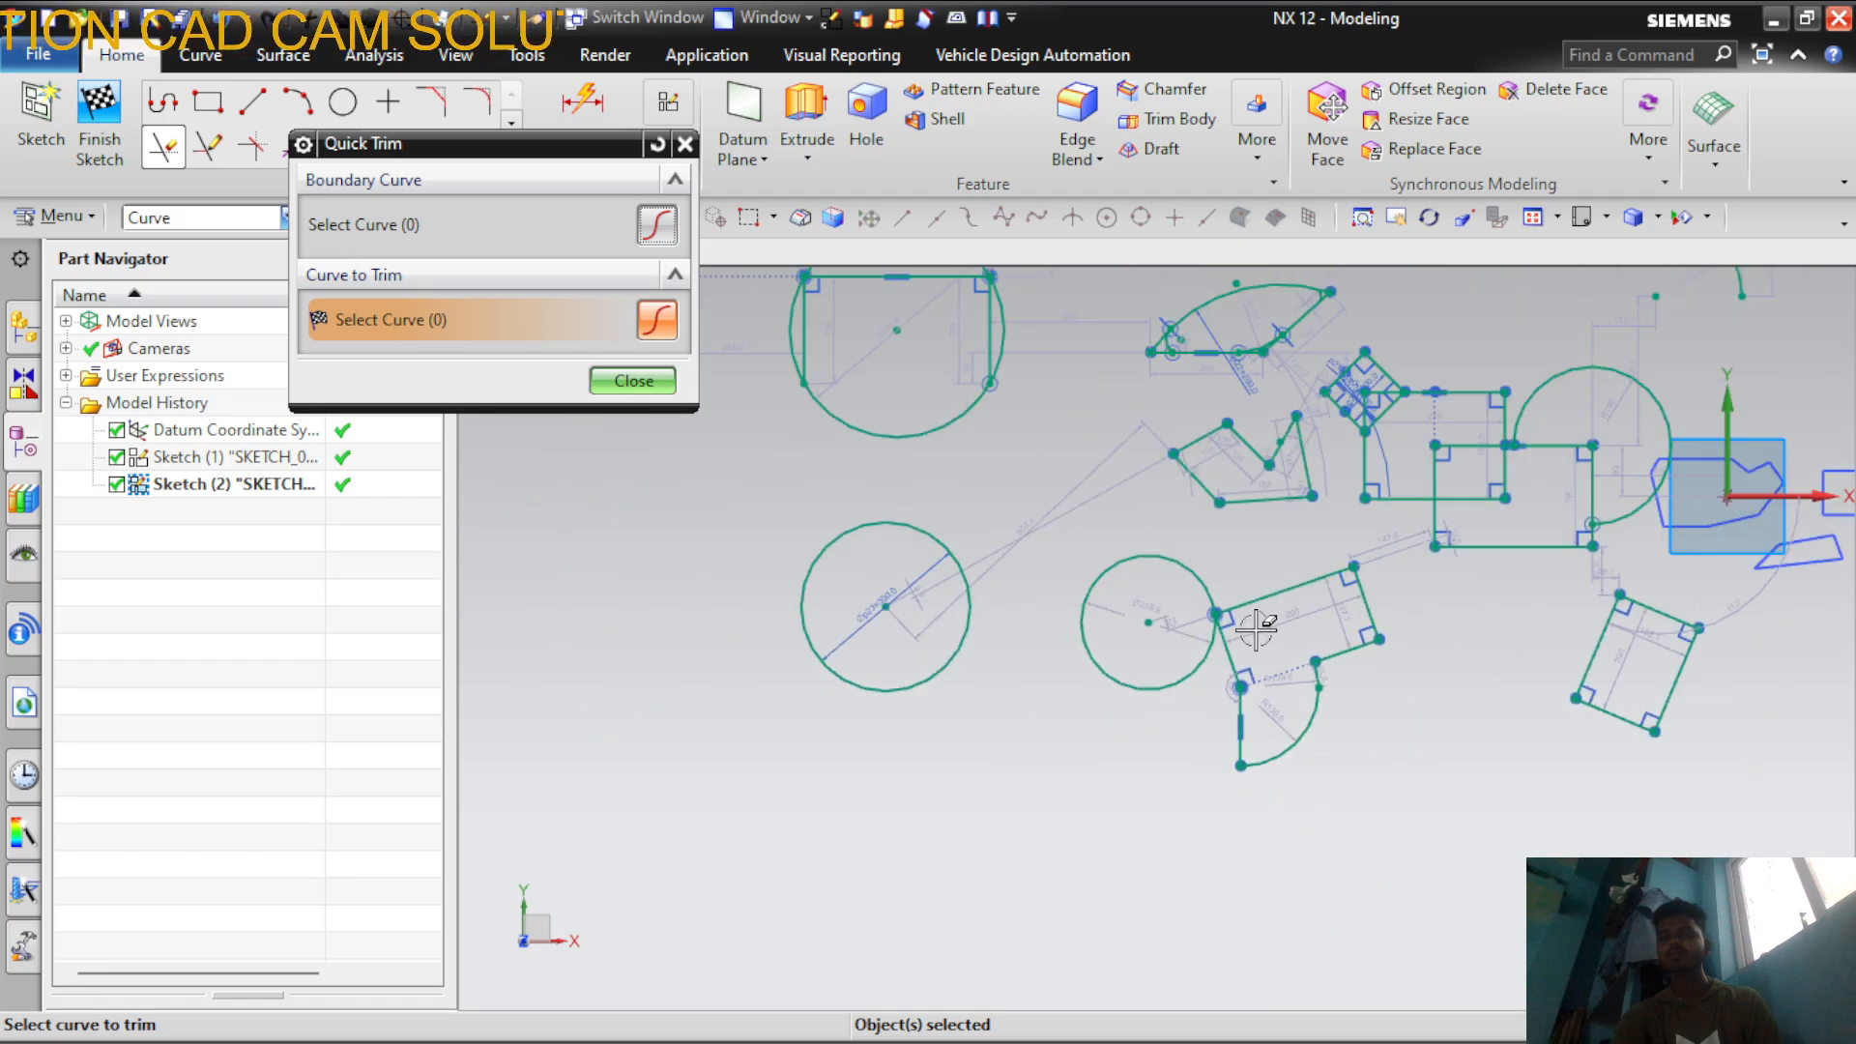
{"action": "scroll", "coordinate": [1141, 462], "scroll_direction": "down", "scroll_amount": 2}
{"action": "scroll", "coordinate": [1186, 580], "scroll_direction": "up", "scroll_amount": 5}
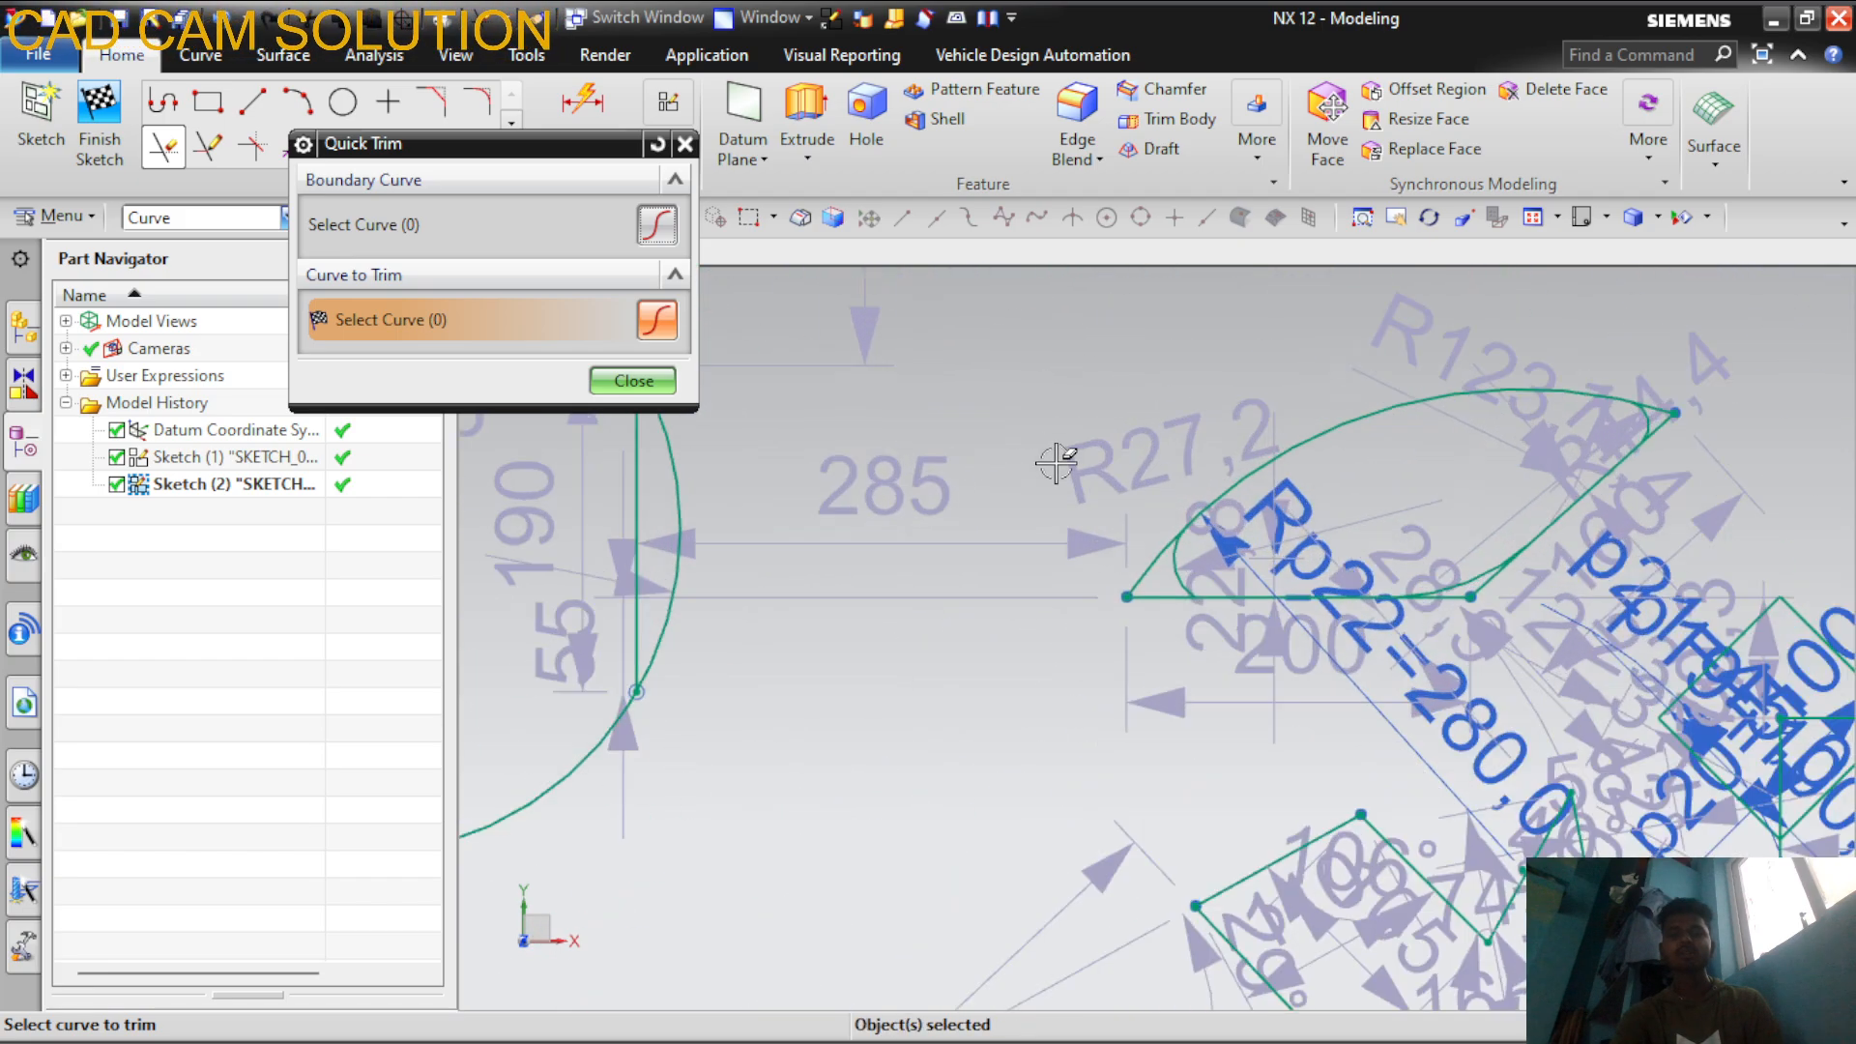
{"action": "scroll", "coordinate": [1200, 631], "scroll_direction": "up", "scroll_amount": 1}
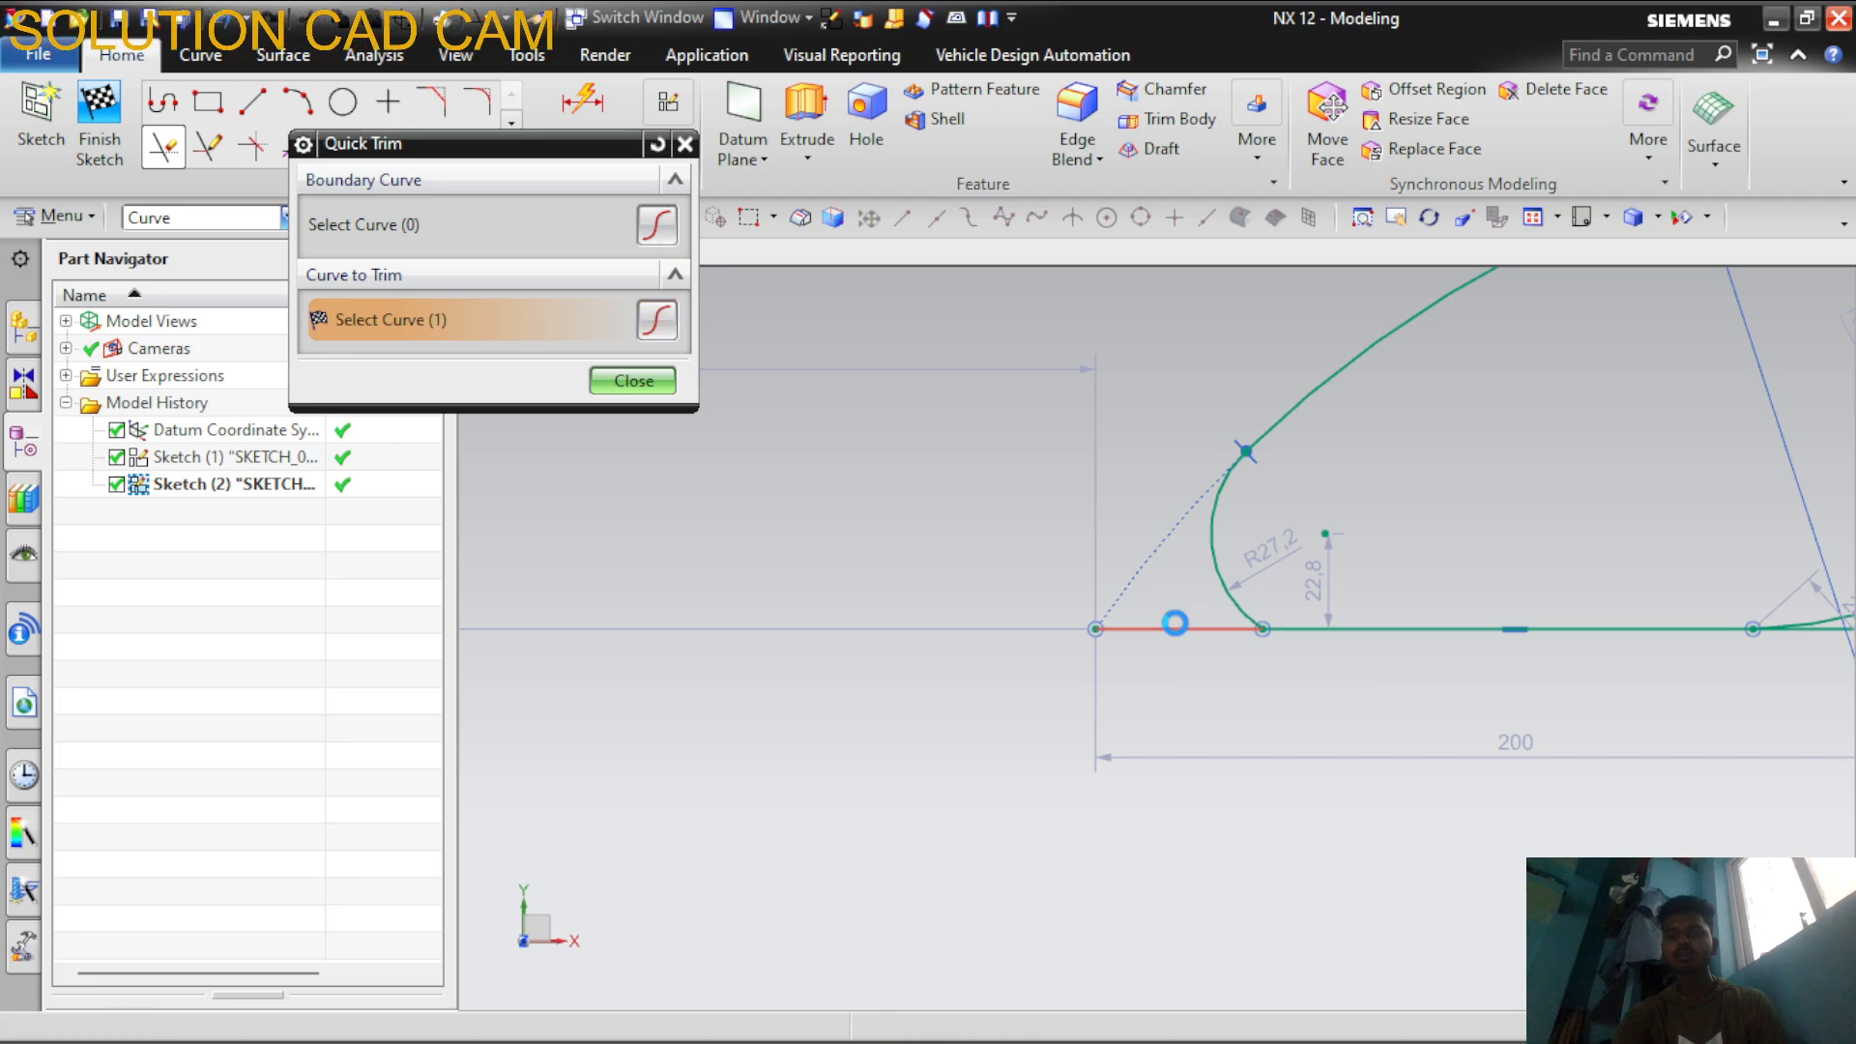
Trim the leftover lower-right and upper-right corner curves outside the R123.1 and R14.4 arcs, and finish trimming that profile
{"action": "scroll", "coordinate": [1175, 623], "scroll_direction": "down", "scroll_amount": 2}
{"action": "scroll", "coordinate": [1738, 609], "scroll_direction": "up", "scroll_amount": 5}
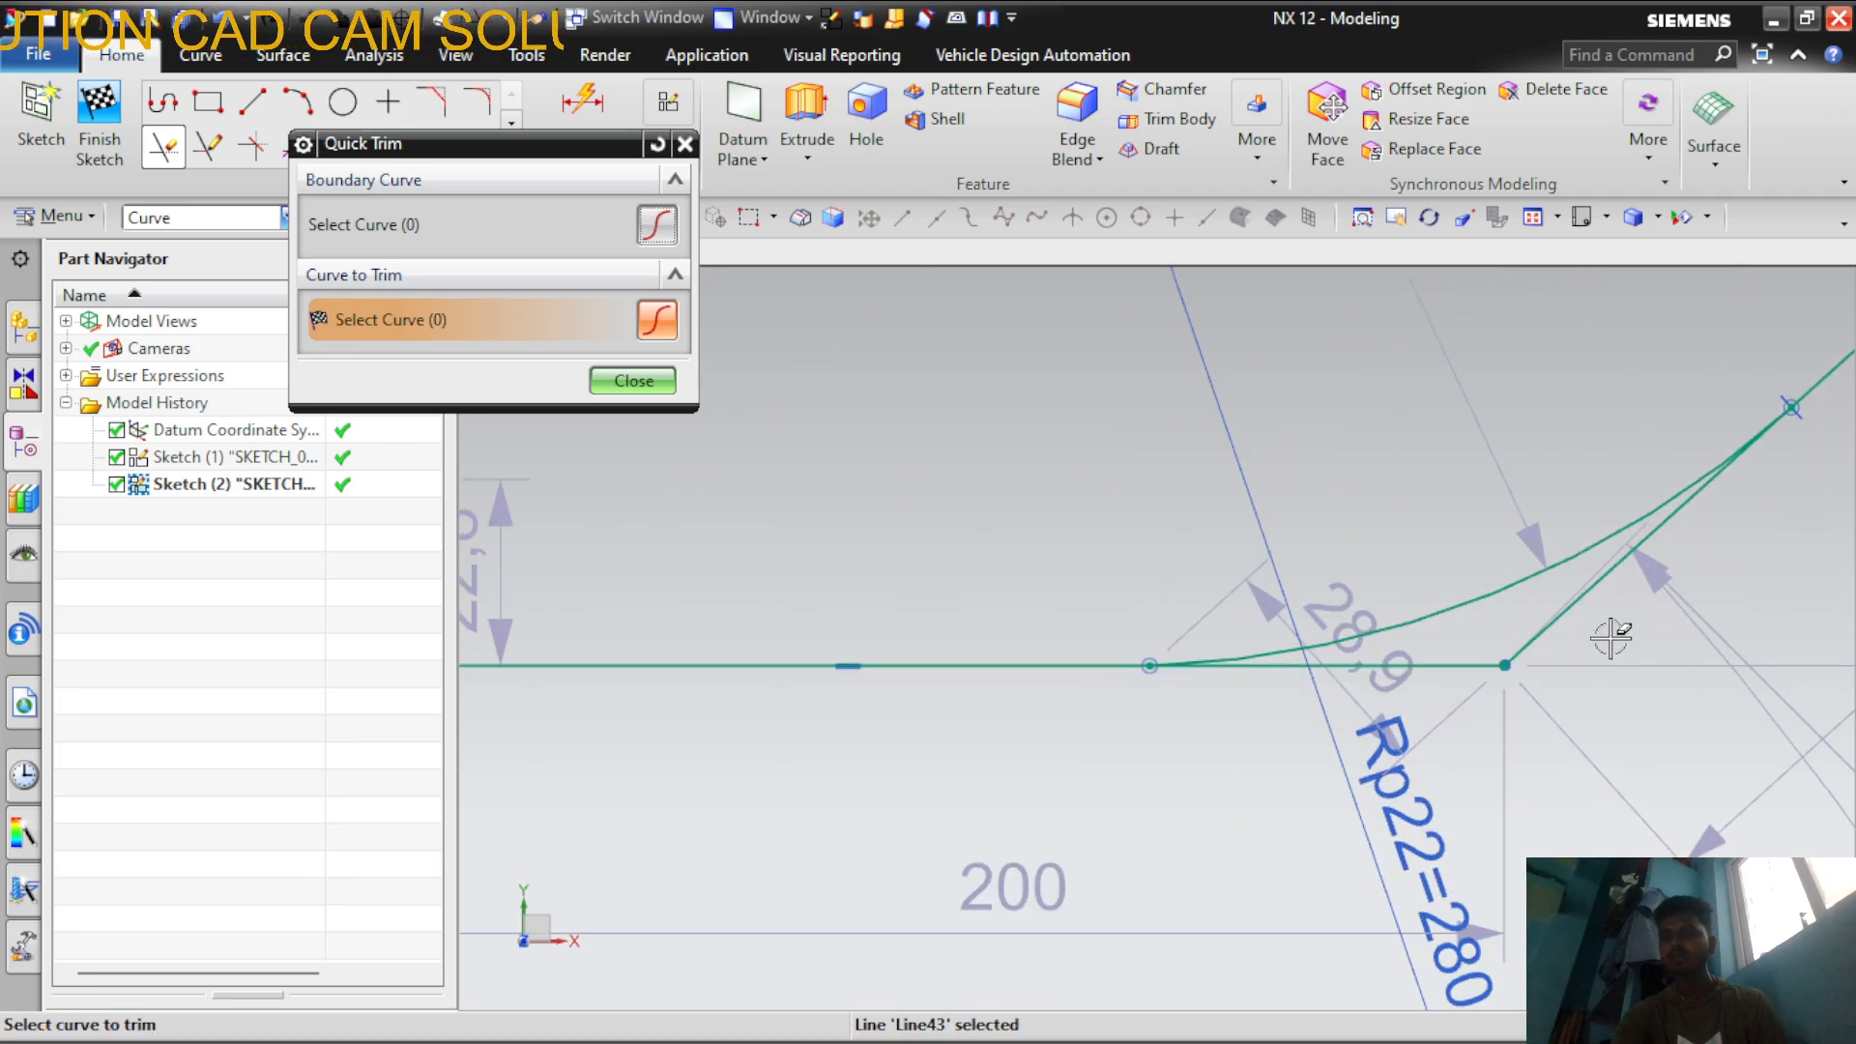
{"action": "left_click", "coordinate": [1576, 607]}
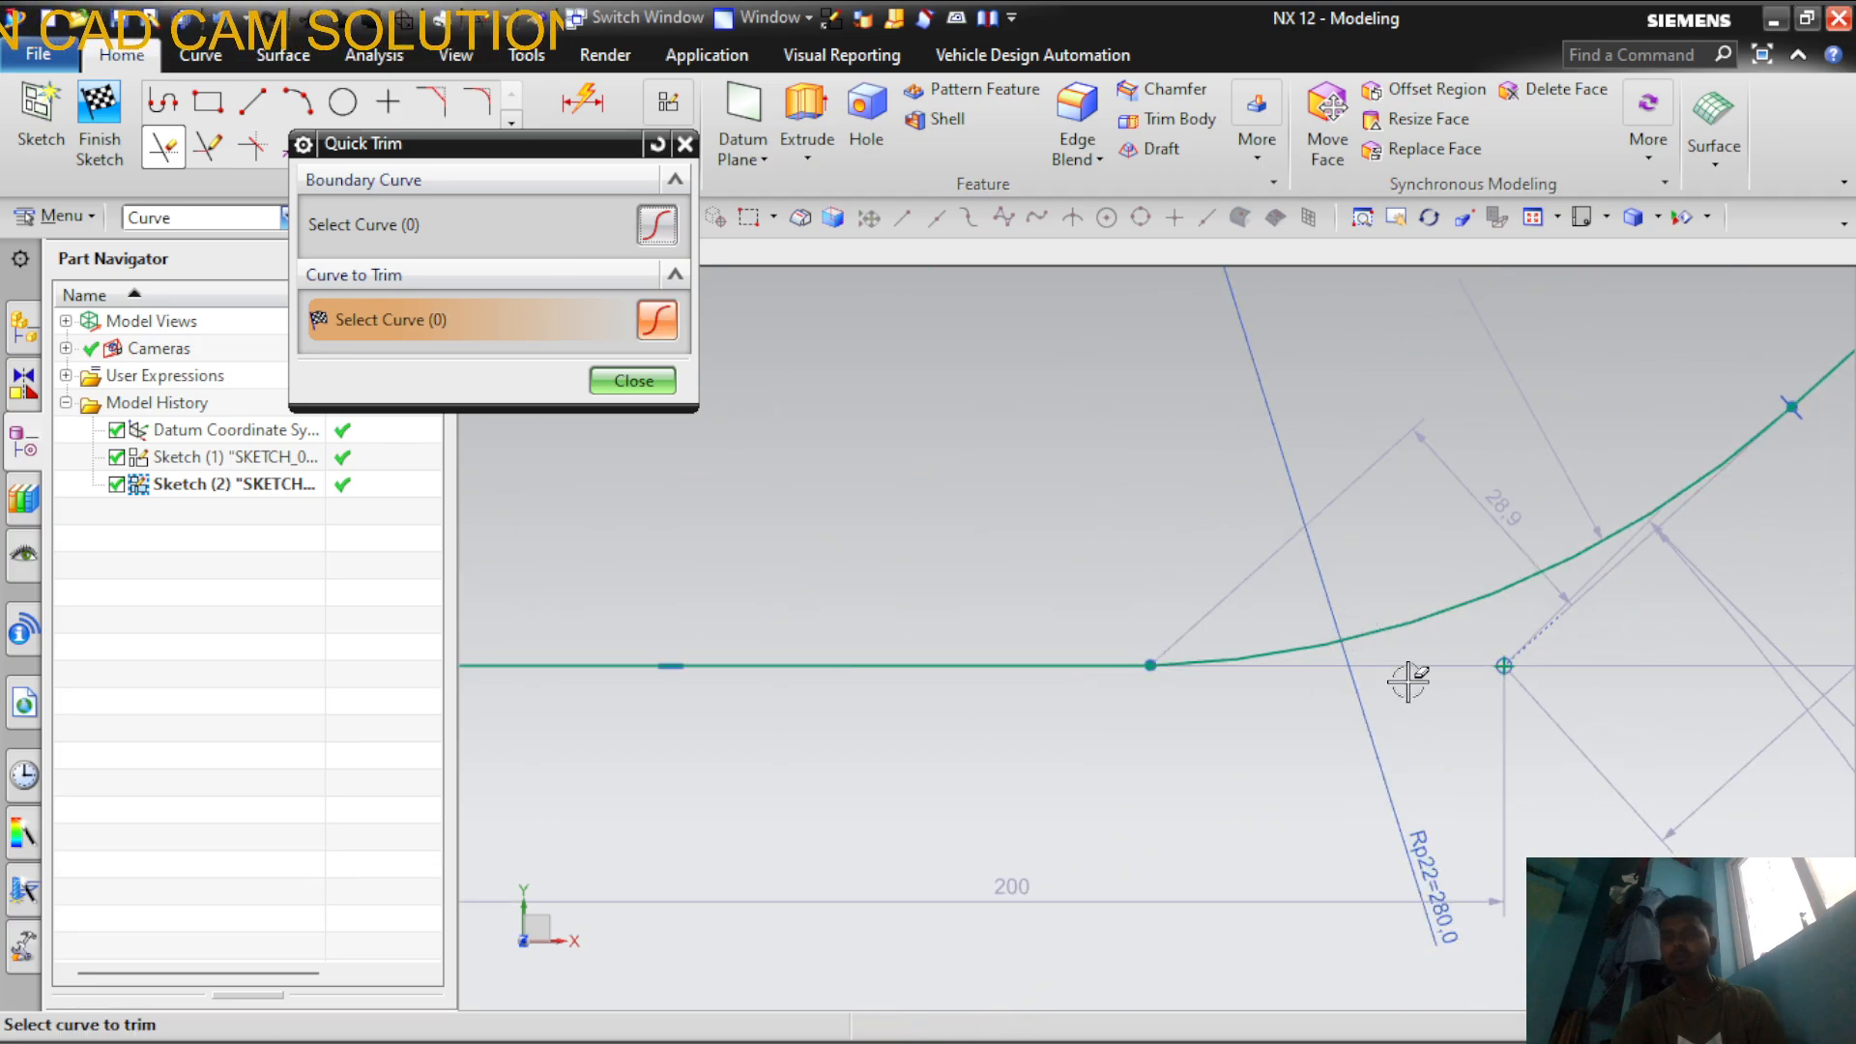
{"action": "scroll", "coordinate": [1242, 704], "scroll_direction": "down", "scroll_amount": 2}
{"action": "scroll", "coordinate": [1431, 642], "scroll_direction": "up", "scroll_amount": 5}
{"action": "left_click", "coordinate": [1710, 345]}
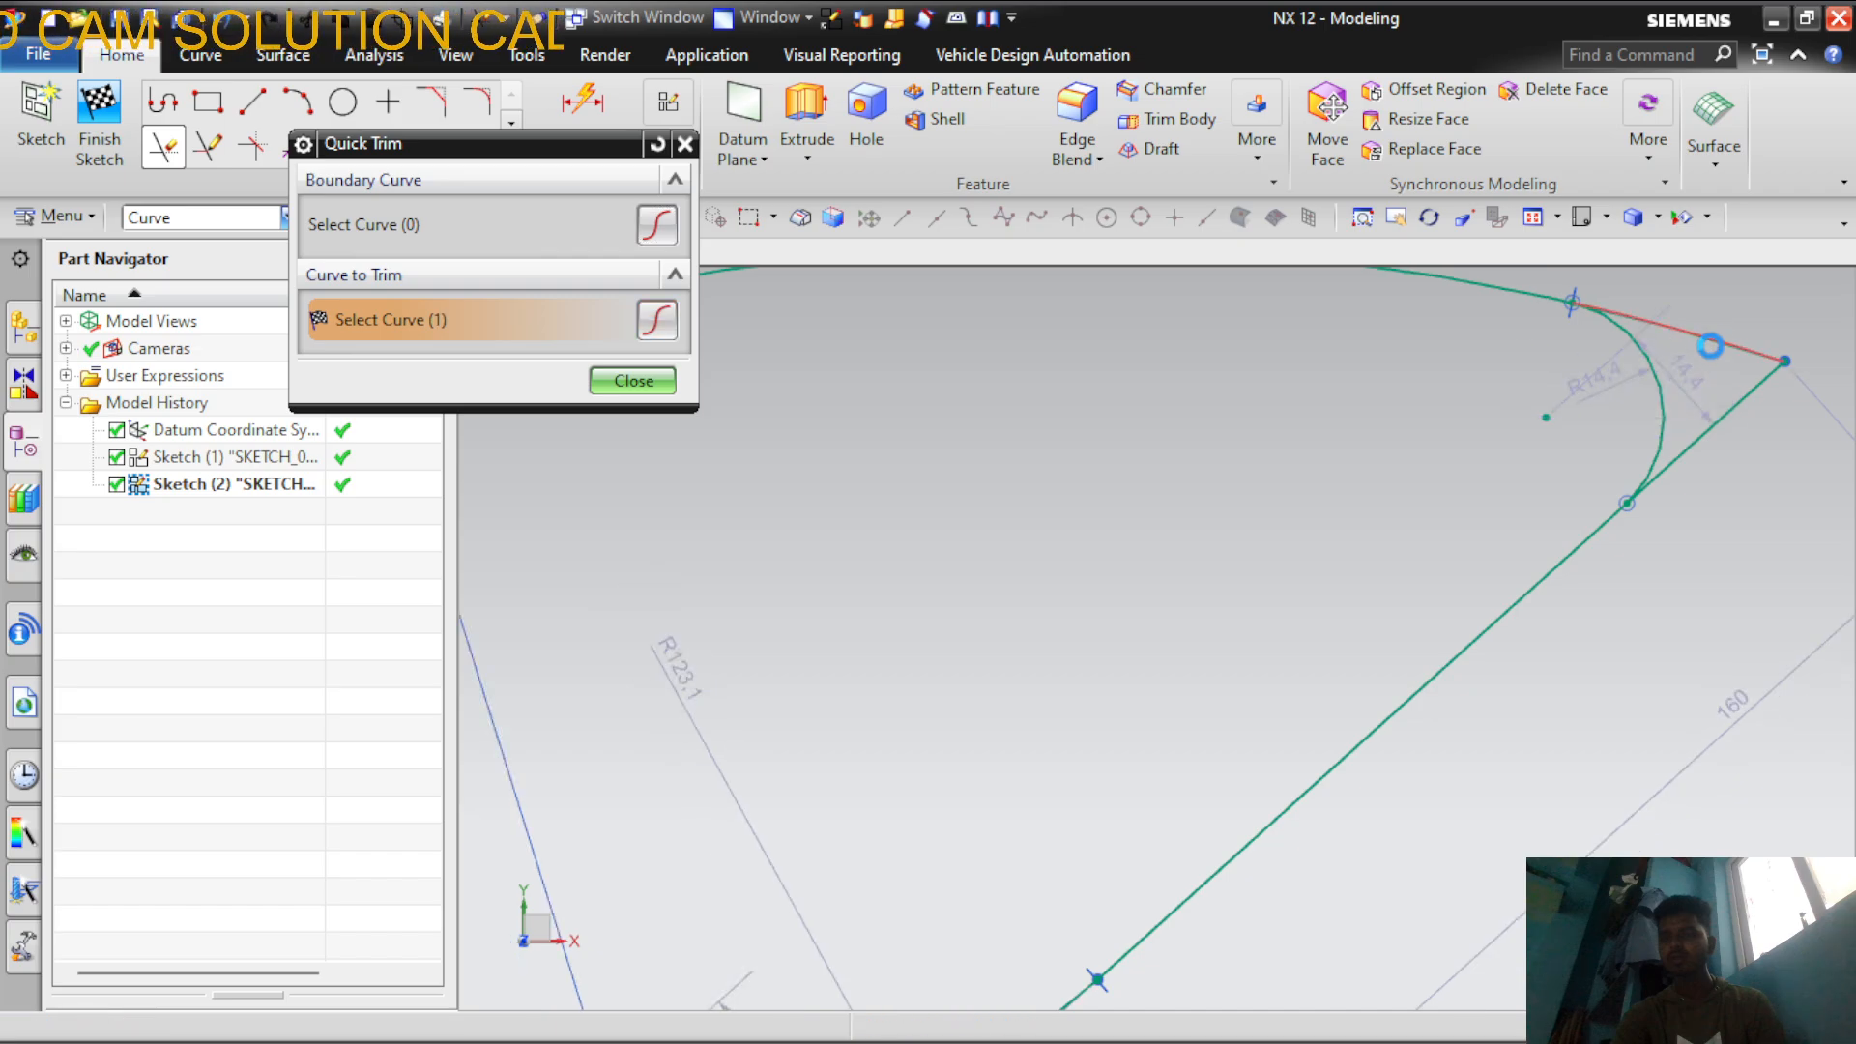
{"action": "scroll", "coordinate": [1523, 539], "scroll_direction": "down", "scroll_amount": 2}
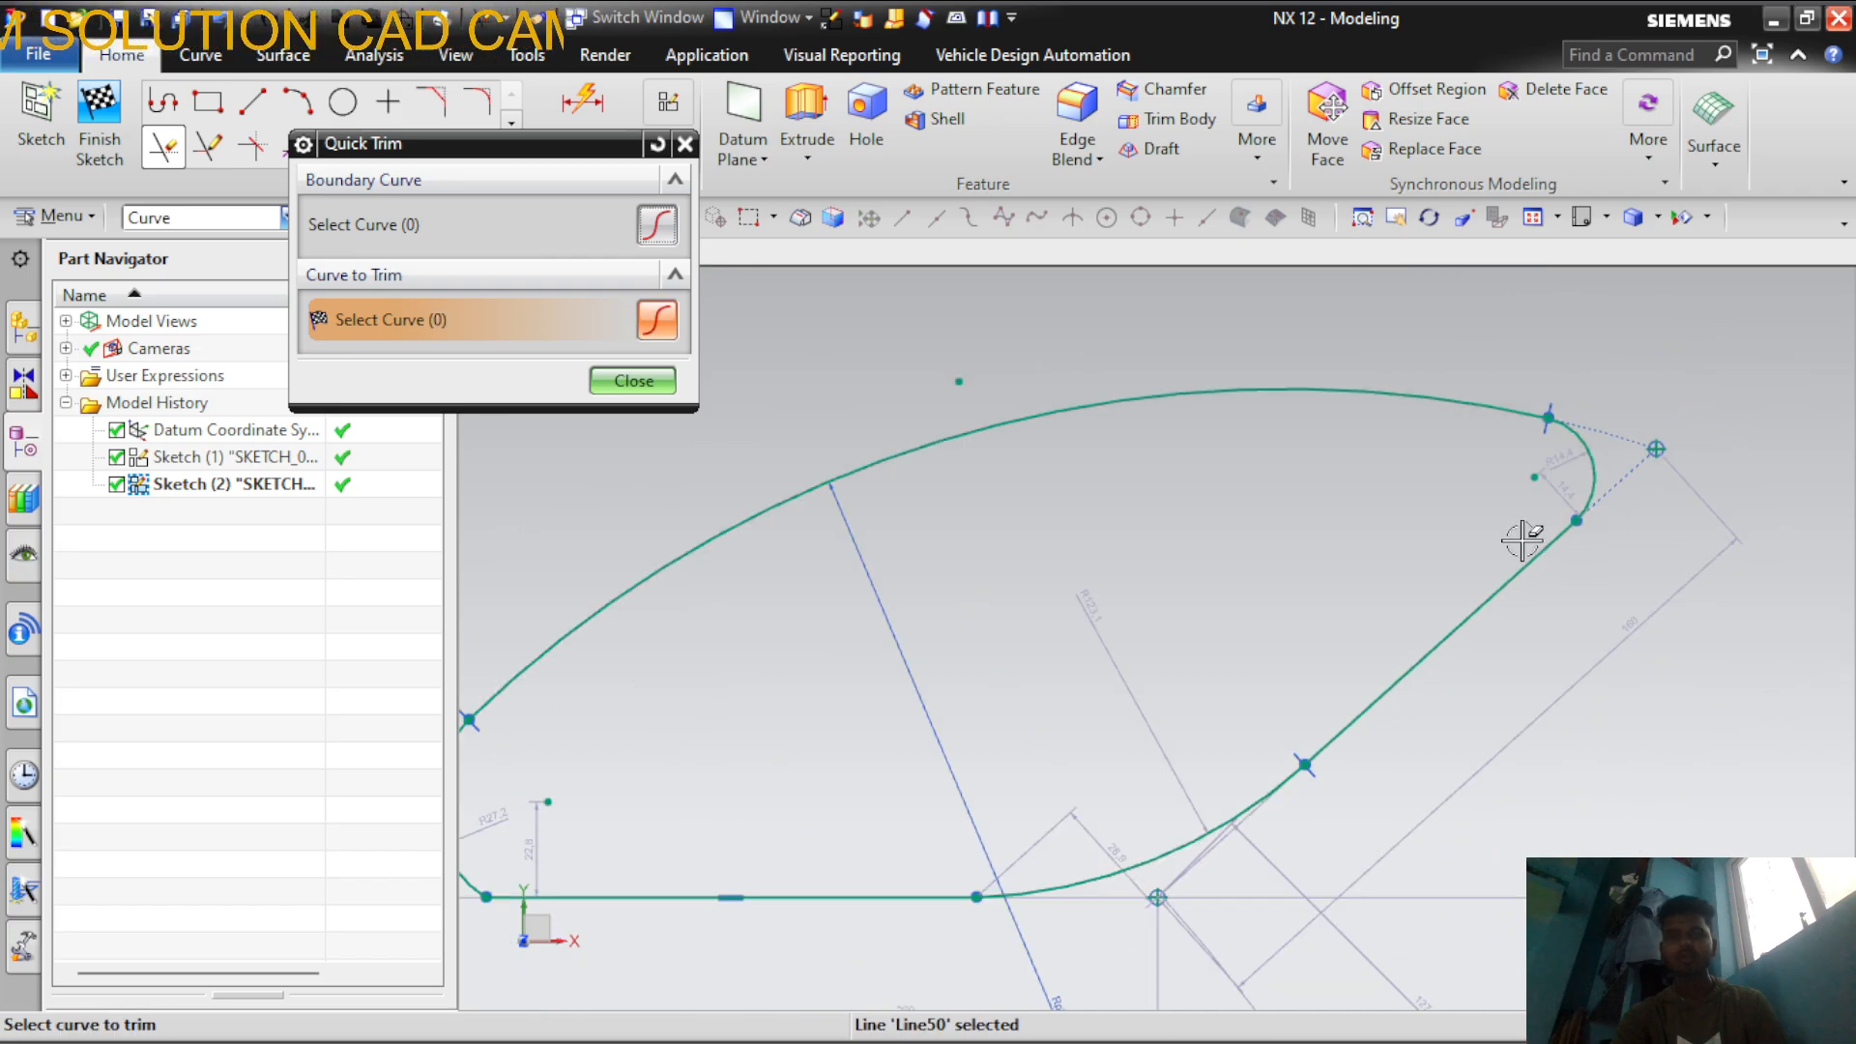
{"action": "scroll", "coordinate": [919, 750], "scroll_direction": "up", "scroll_amount": 5}
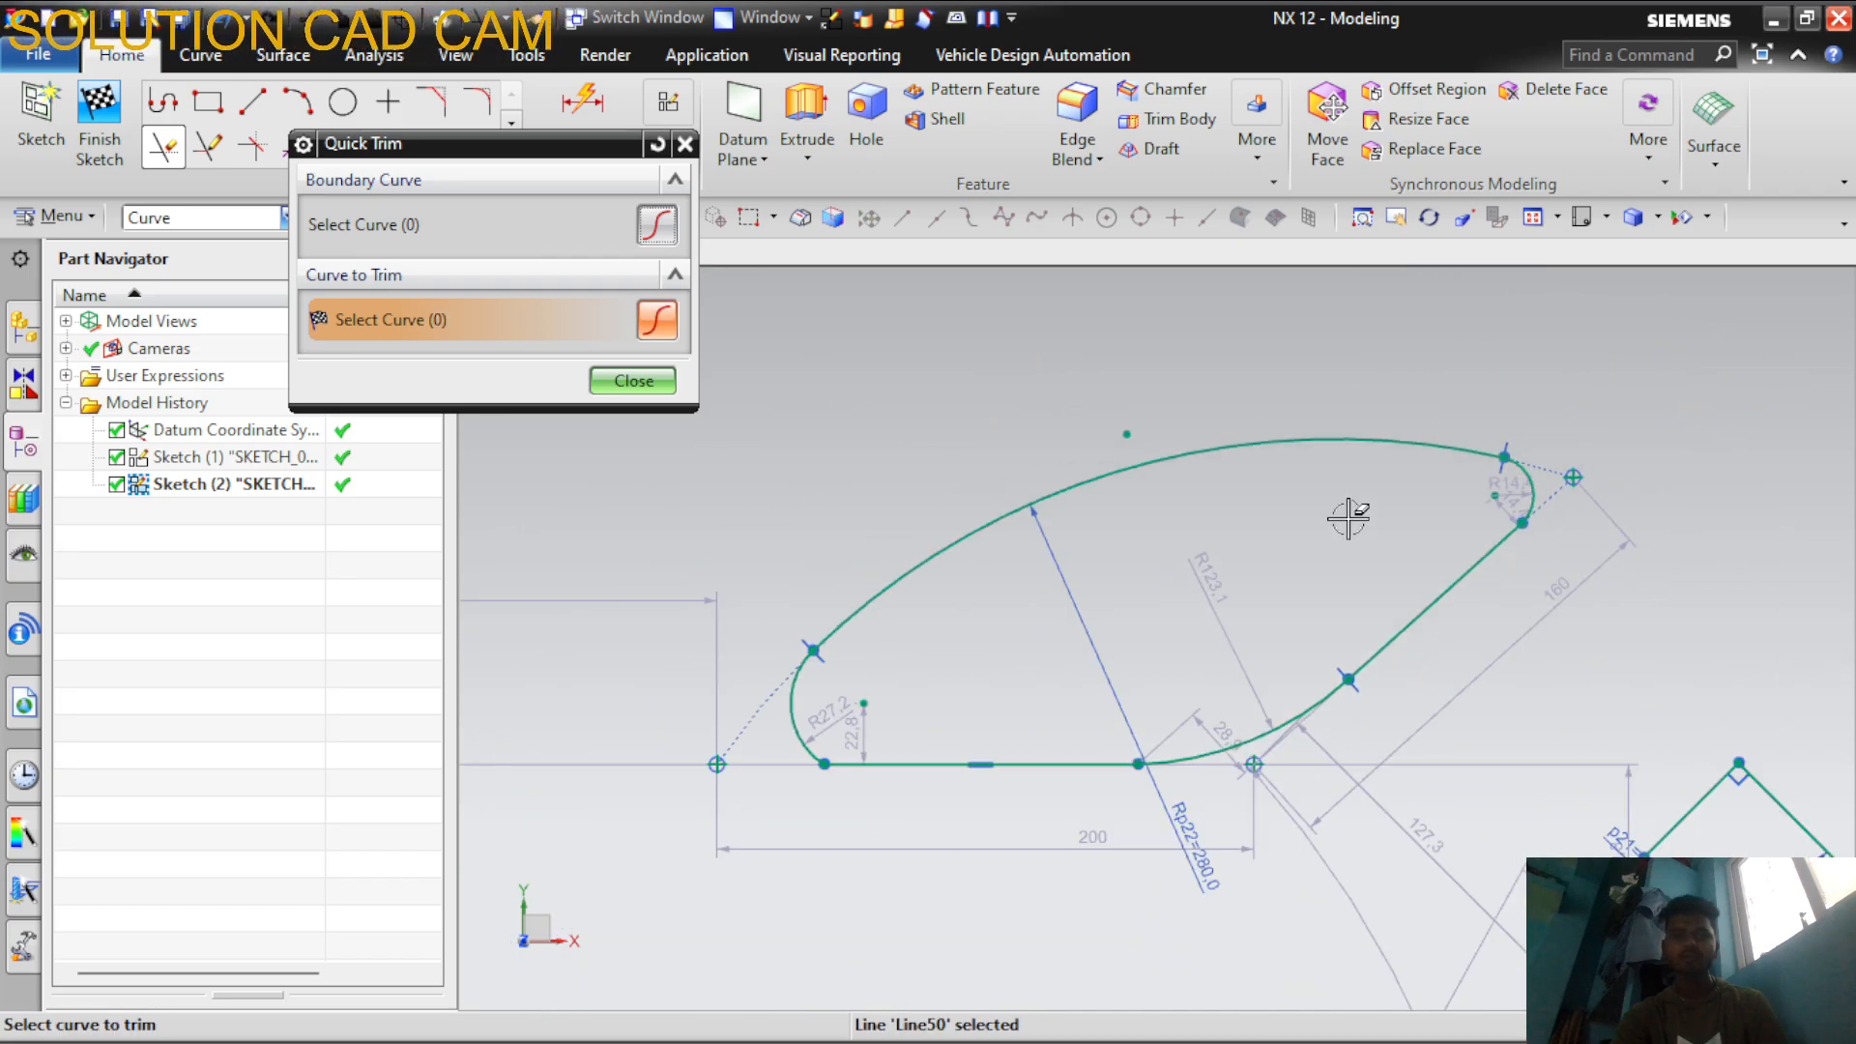
{"action": "left_click", "coordinate": [633, 381]}
Quick Trim the segments where the two rectangles overlap and the lower rectangle's edges inside the R140 arc
{"action": "scroll", "coordinate": [1064, 556], "scroll_direction": "down", "scroll_amount": 3}
{"action": "scroll", "coordinate": [1197, 534], "scroll_direction": "down", "scroll_amount": 3}
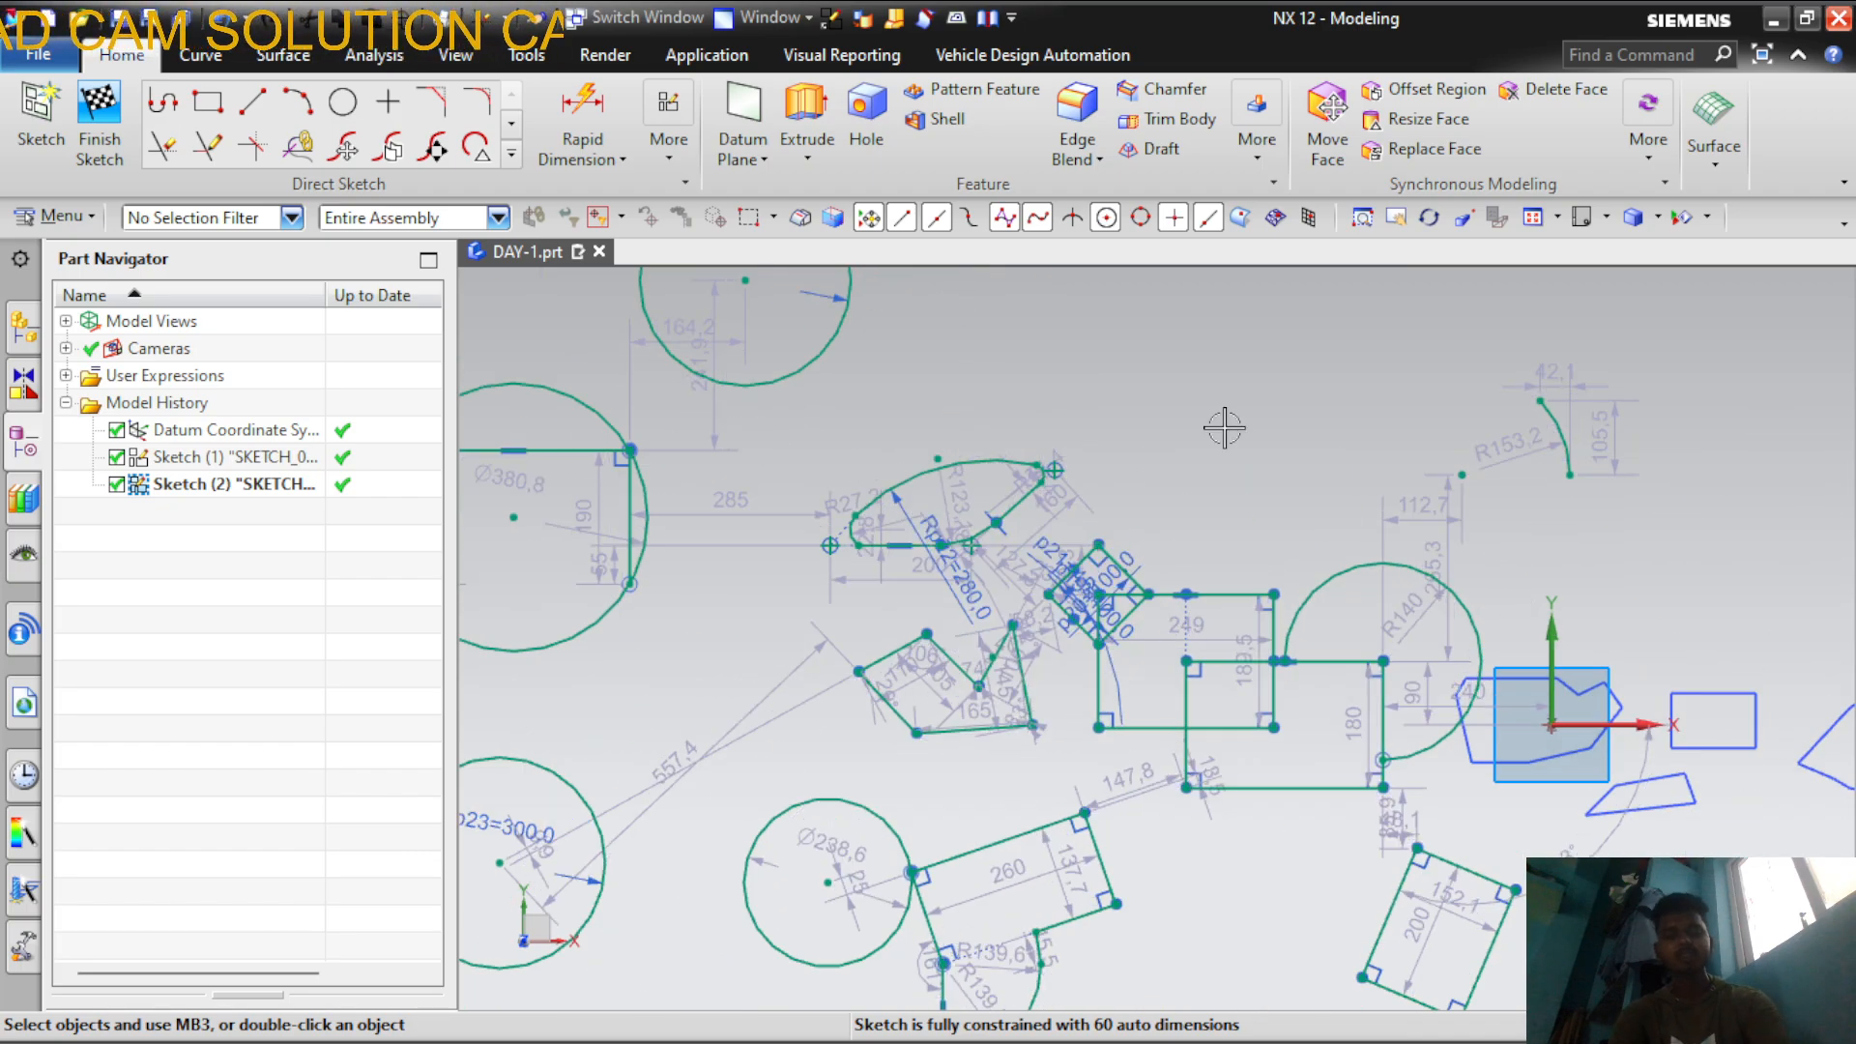
{"action": "key", "text": "t"}
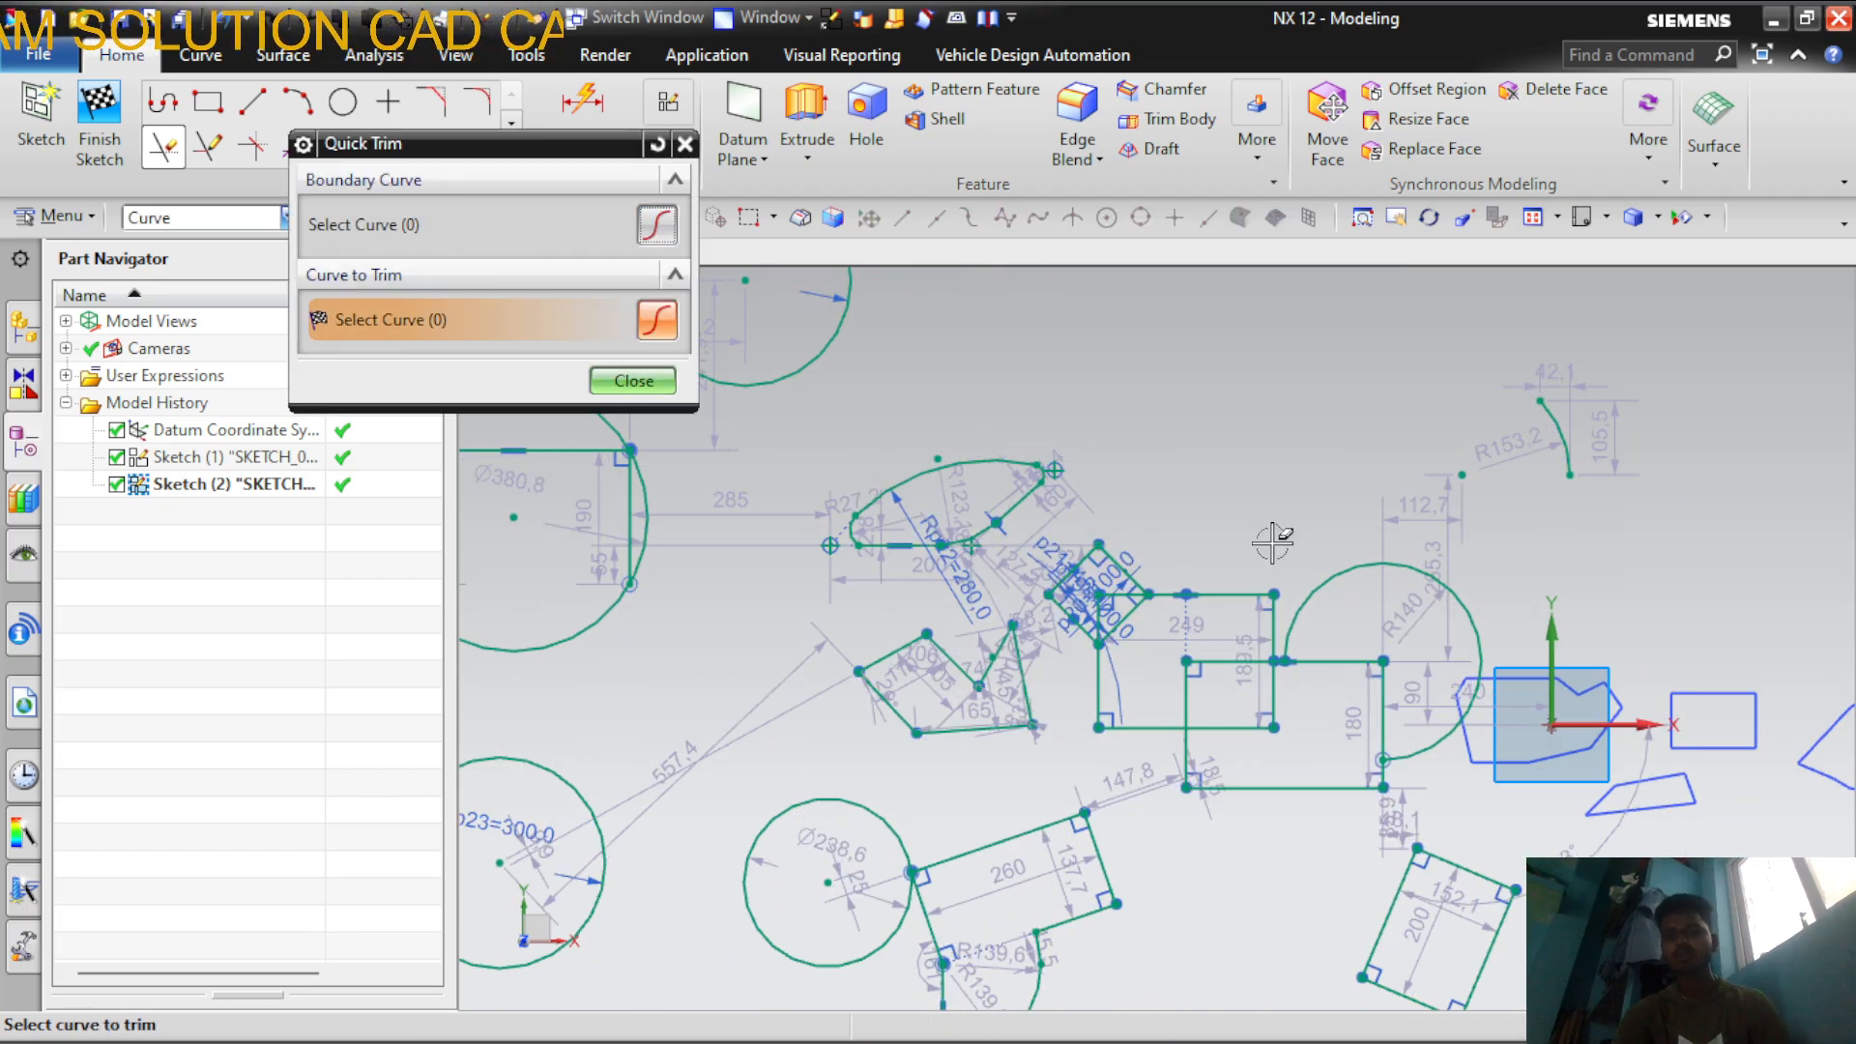
{"action": "scroll", "coordinate": [1305, 681], "scroll_direction": "up", "scroll_amount": 5}
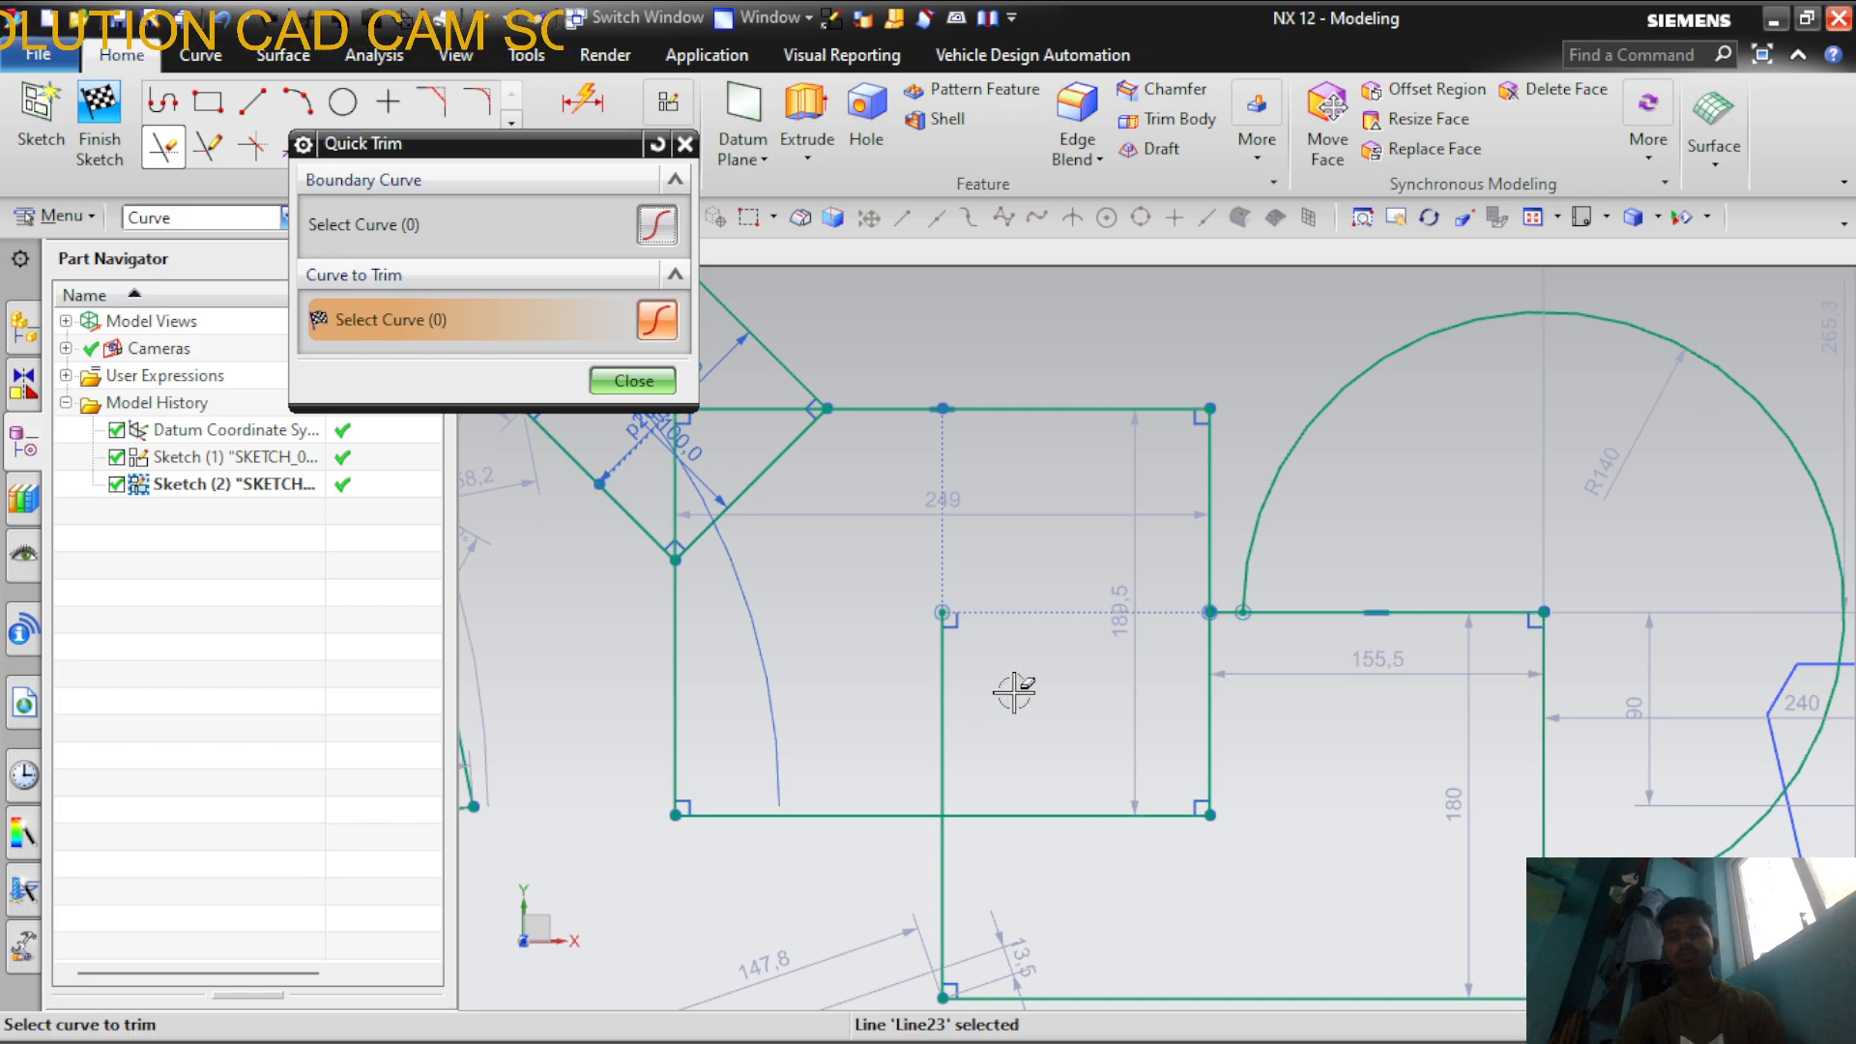
{"action": "left_click", "coordinate": [947, 725]}
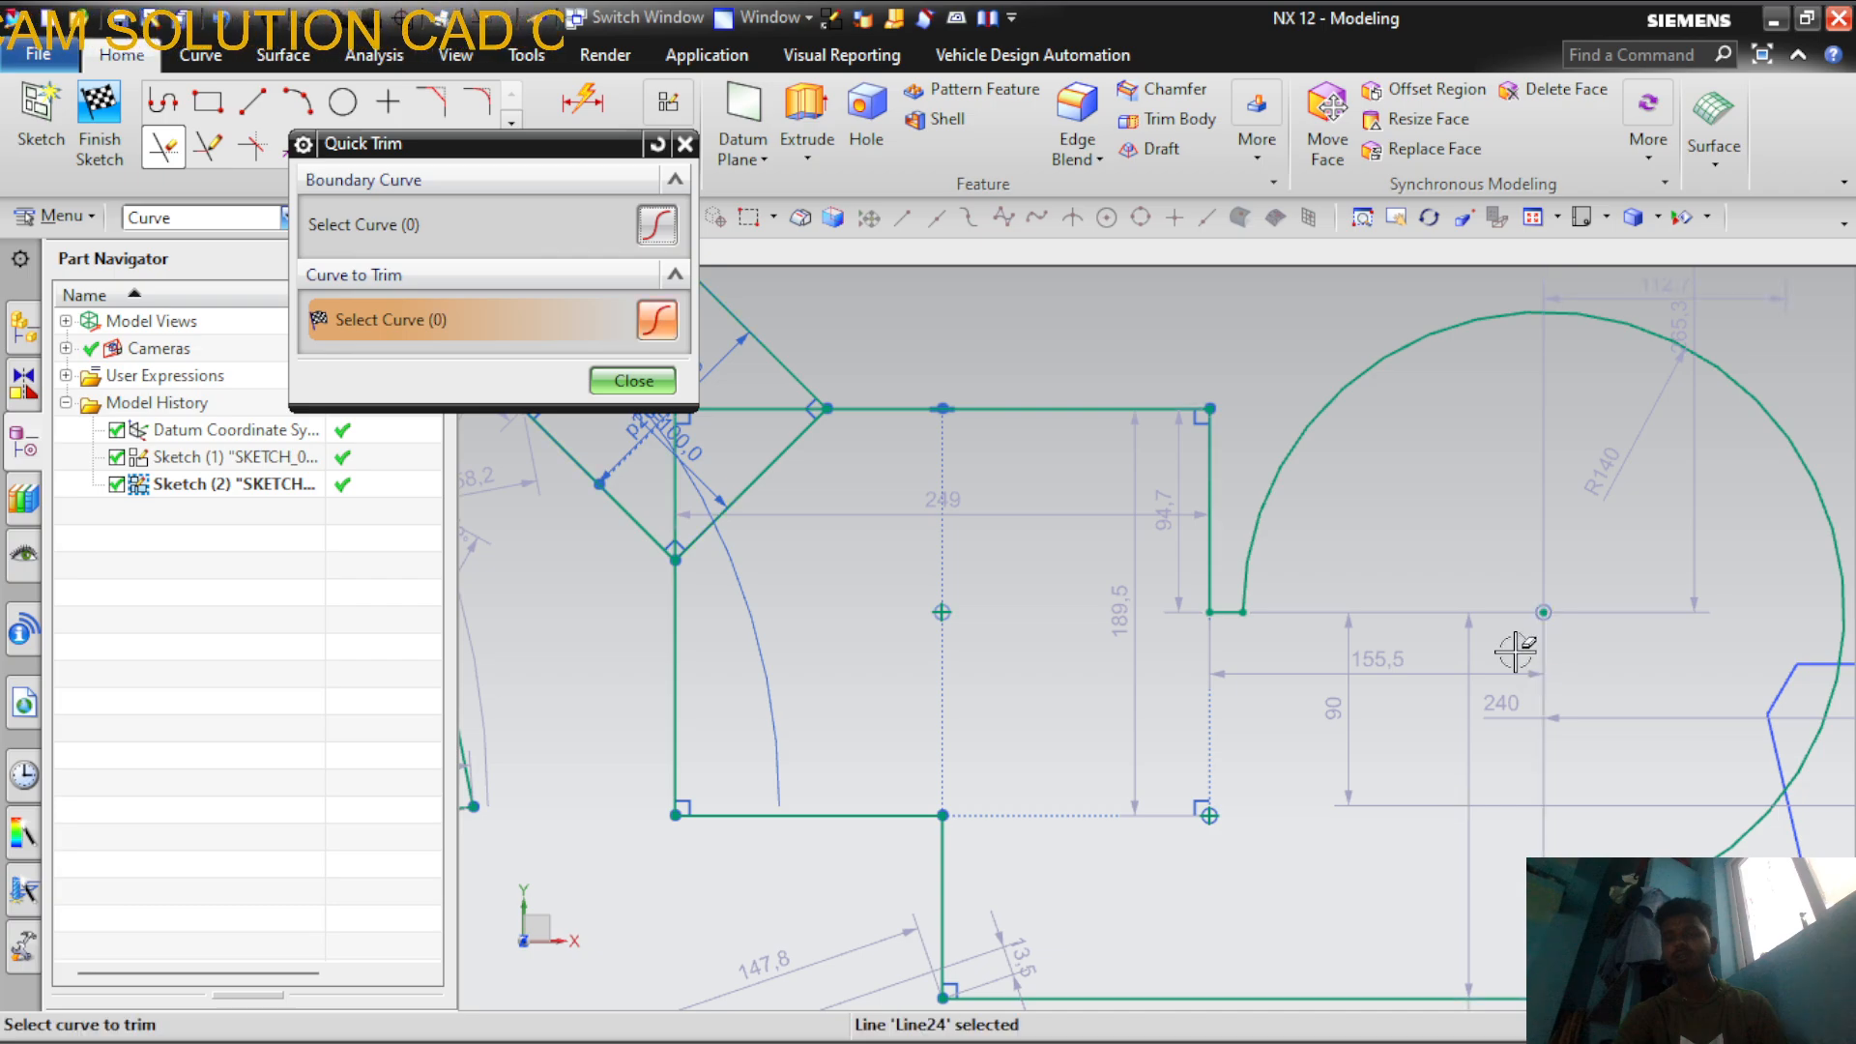
{"action": "scroll", "coordinate": [1508, 642], "scroll_direction": "down", "scroll_amount": 3}
{"action": "scroll", "coordinate": [1556, 628], "scroll_direction": "up", "scroll_amount": 5}
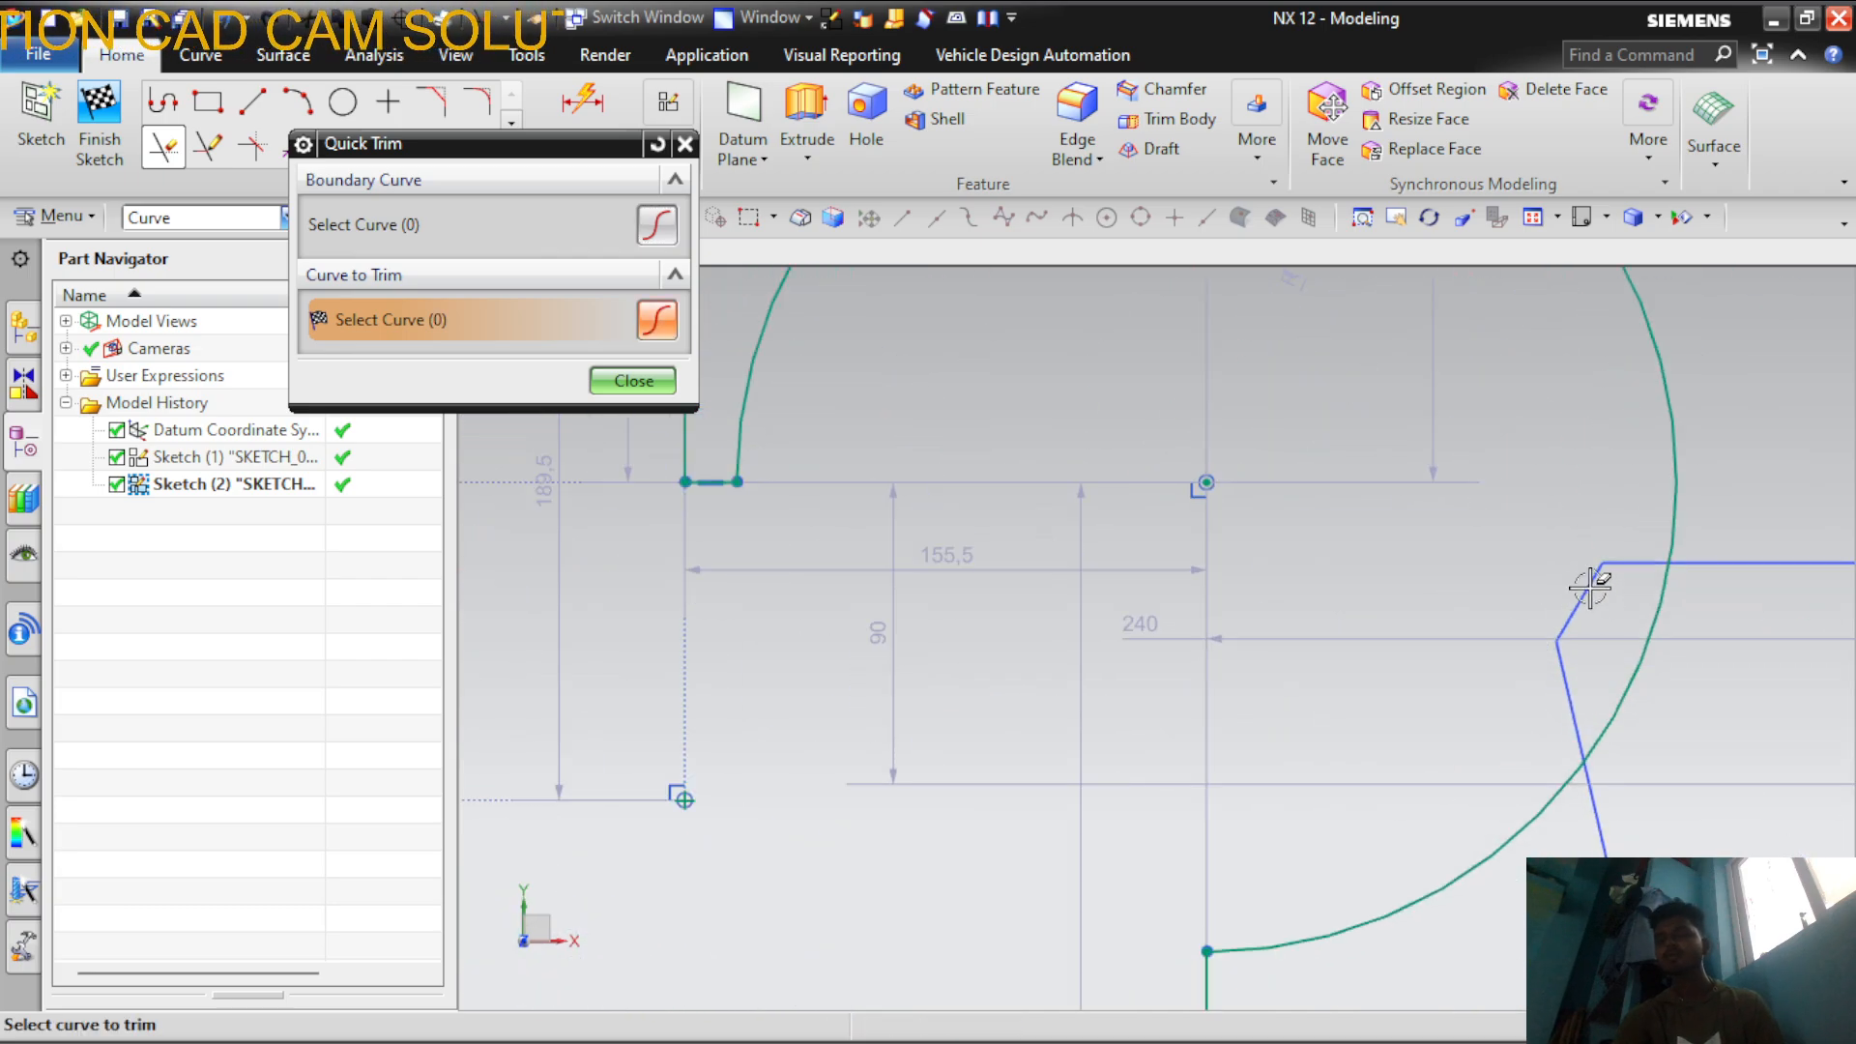
{"action": "left_click", "coordinate": [658, 389]}
Review the trimmed shapes across the whole sketch
{"action": "scroll", "coordinate": [1422, 708], "scroll_direction": "down", "scroll_amount": 8}
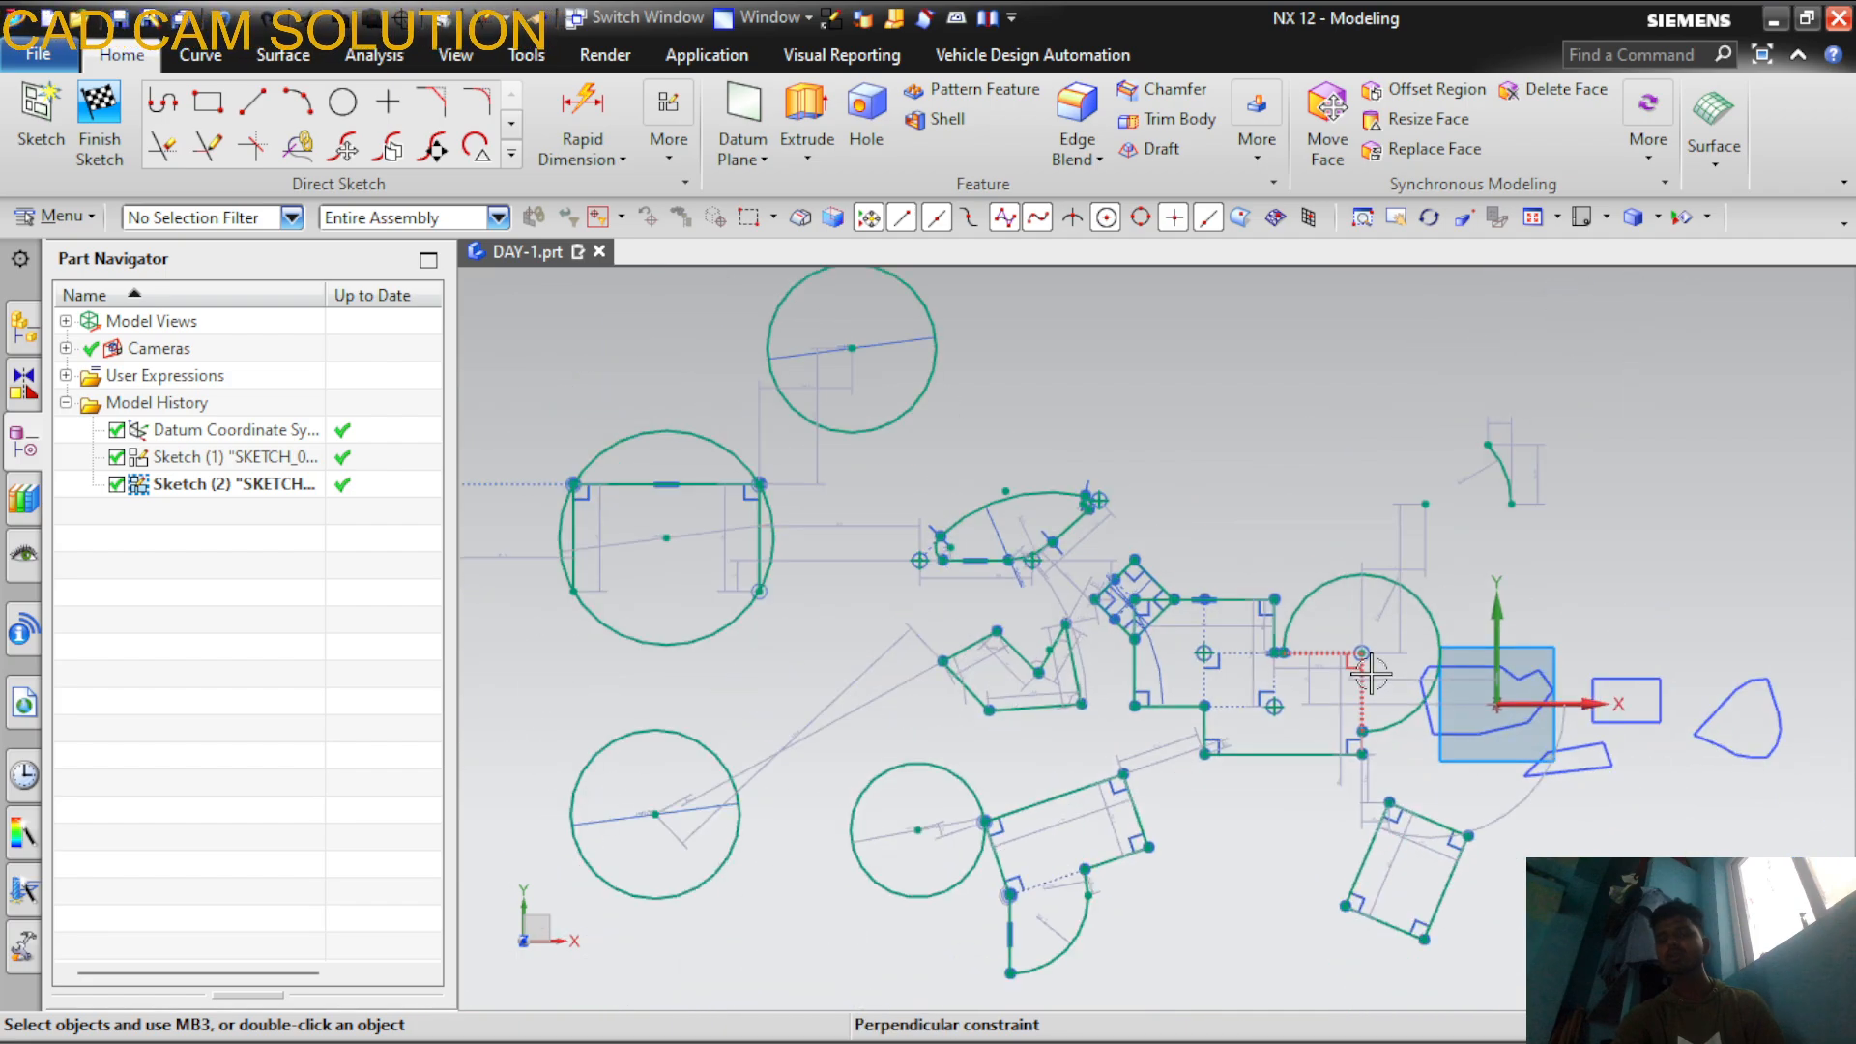
{"action": "middle_click_drag", "start_coordinate": [1367, 671], "coordinate": [1238, 625], "text": "shift"}
{"action": "left_click", "coordinate": [235, 491]}
{"action": "left_click", "coordinate": [228, 551]}
{"action": "scroll", "coordinate": [1264, 663], "scroll_direction": "down", "scroll_amount": 2}
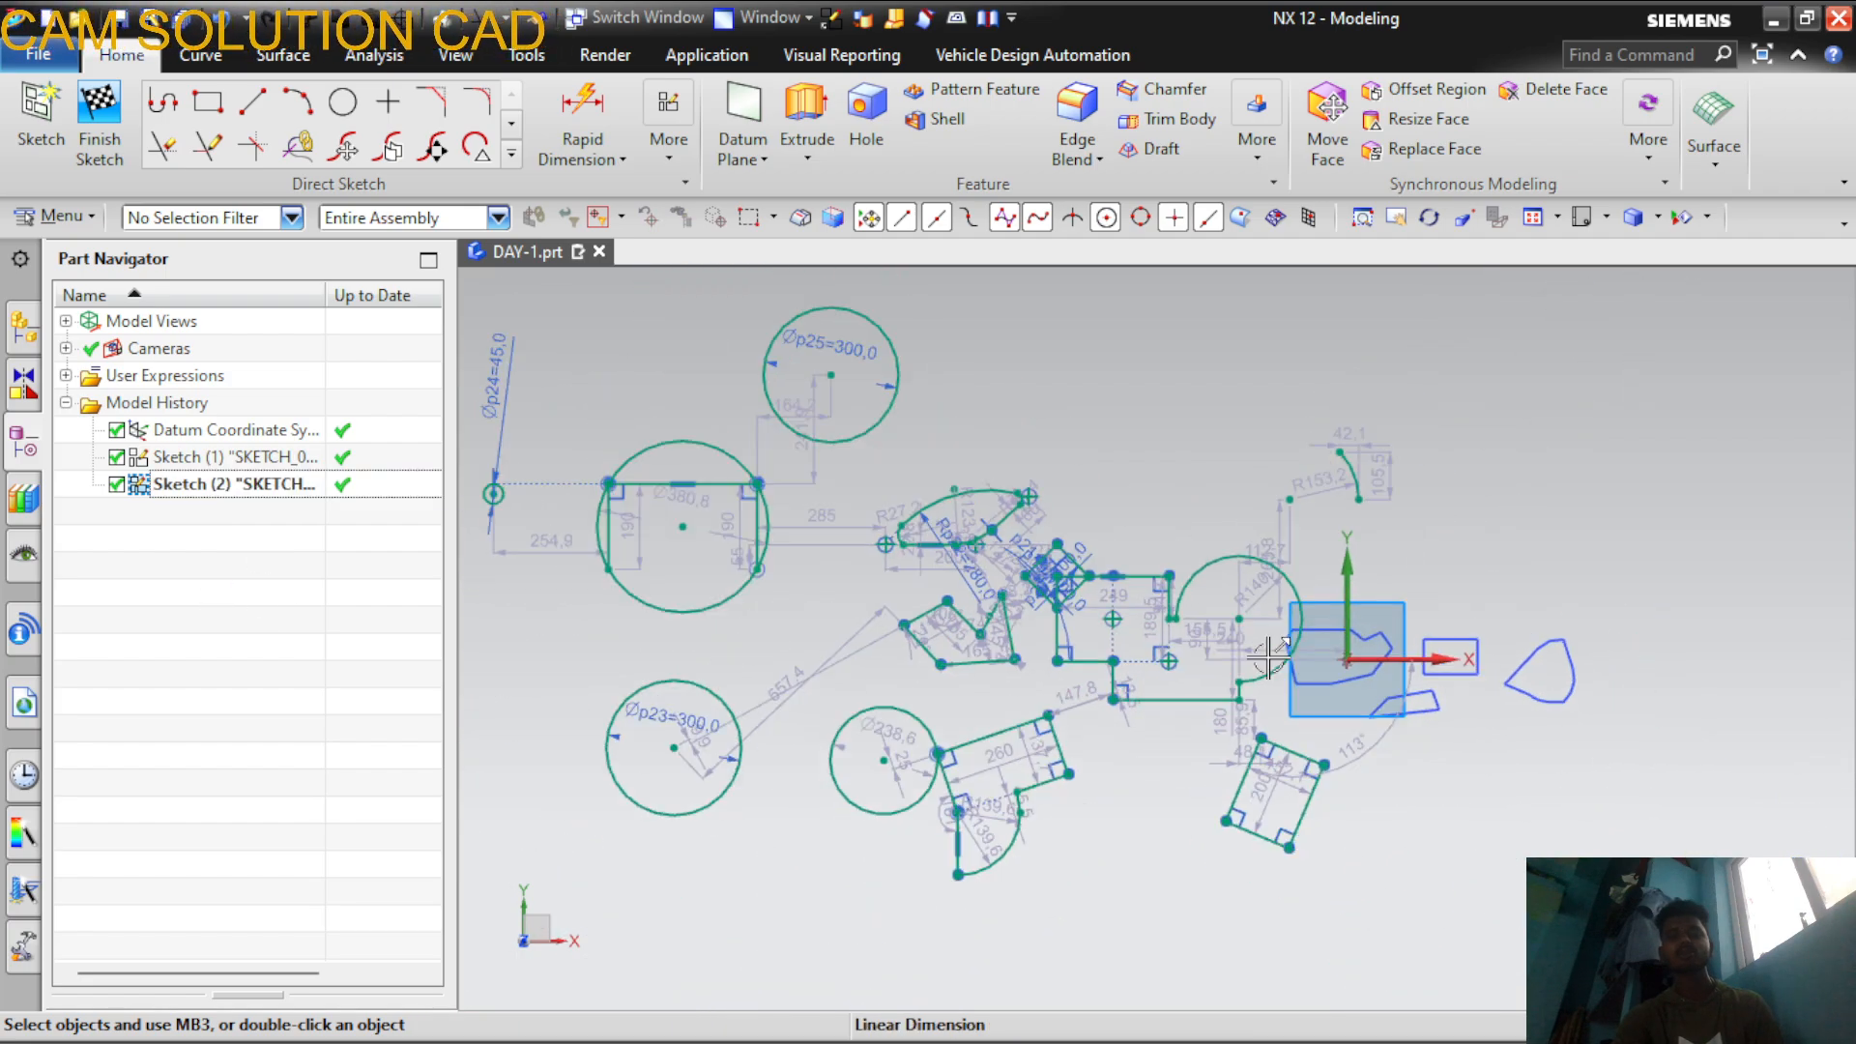
{"action": "scroll", "coordinate": [1353, 680], "scroll_direction": "up", "scroll_amount": 2}
{"action": "scroll", "coordinate": [1351, 659], "scroll_direction": "down", "scroll_amount": 3}
{"action": "scroll", "coordinate": [970, 731], "scroll_direction": "up", "scroll_amount": 8}
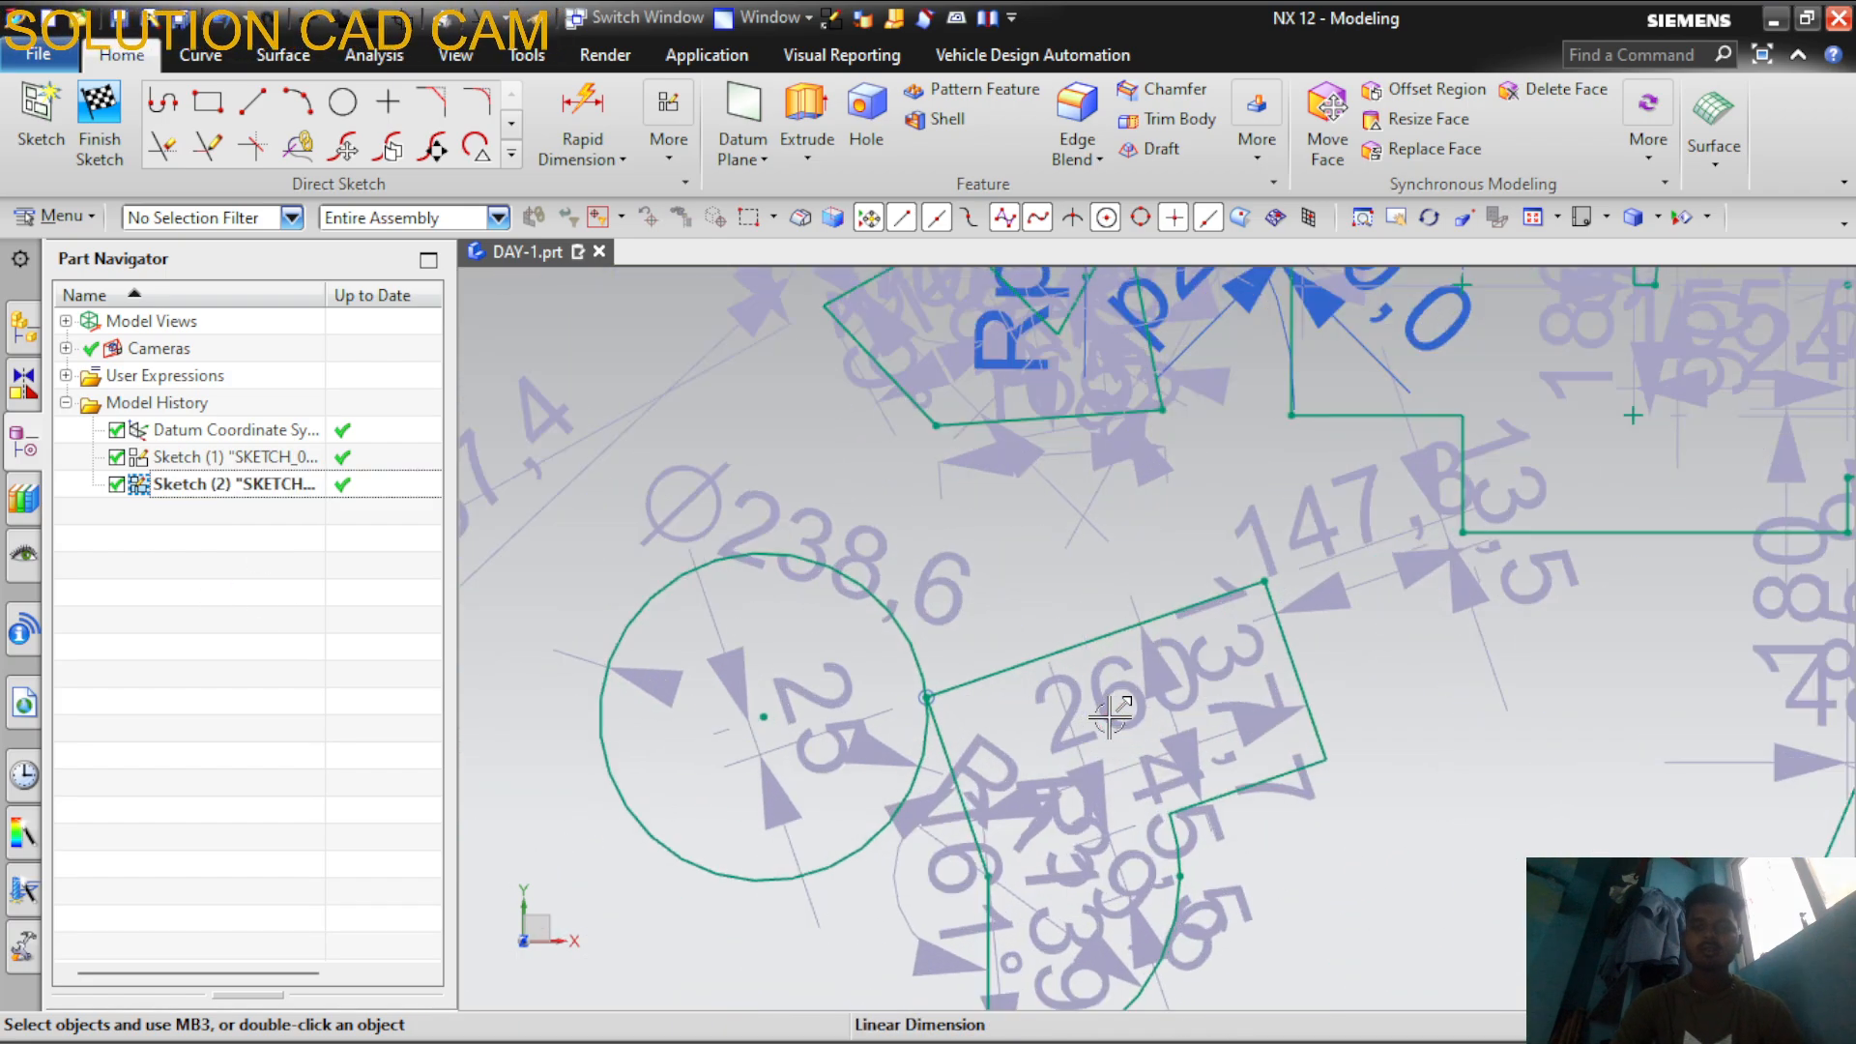
{"action": "scroll", "coordinate": [1038, 679], "scroll_direction": "down", "scroll_amount": 4}
{"action": "scroll", "coordinate": [1039, 679], "scroll_direction": "down", "scroll_amount": 4}
{"action": "scroll", "coordinate": [891, 415], "scroll_direction": "up", "scroll_amount": 4}
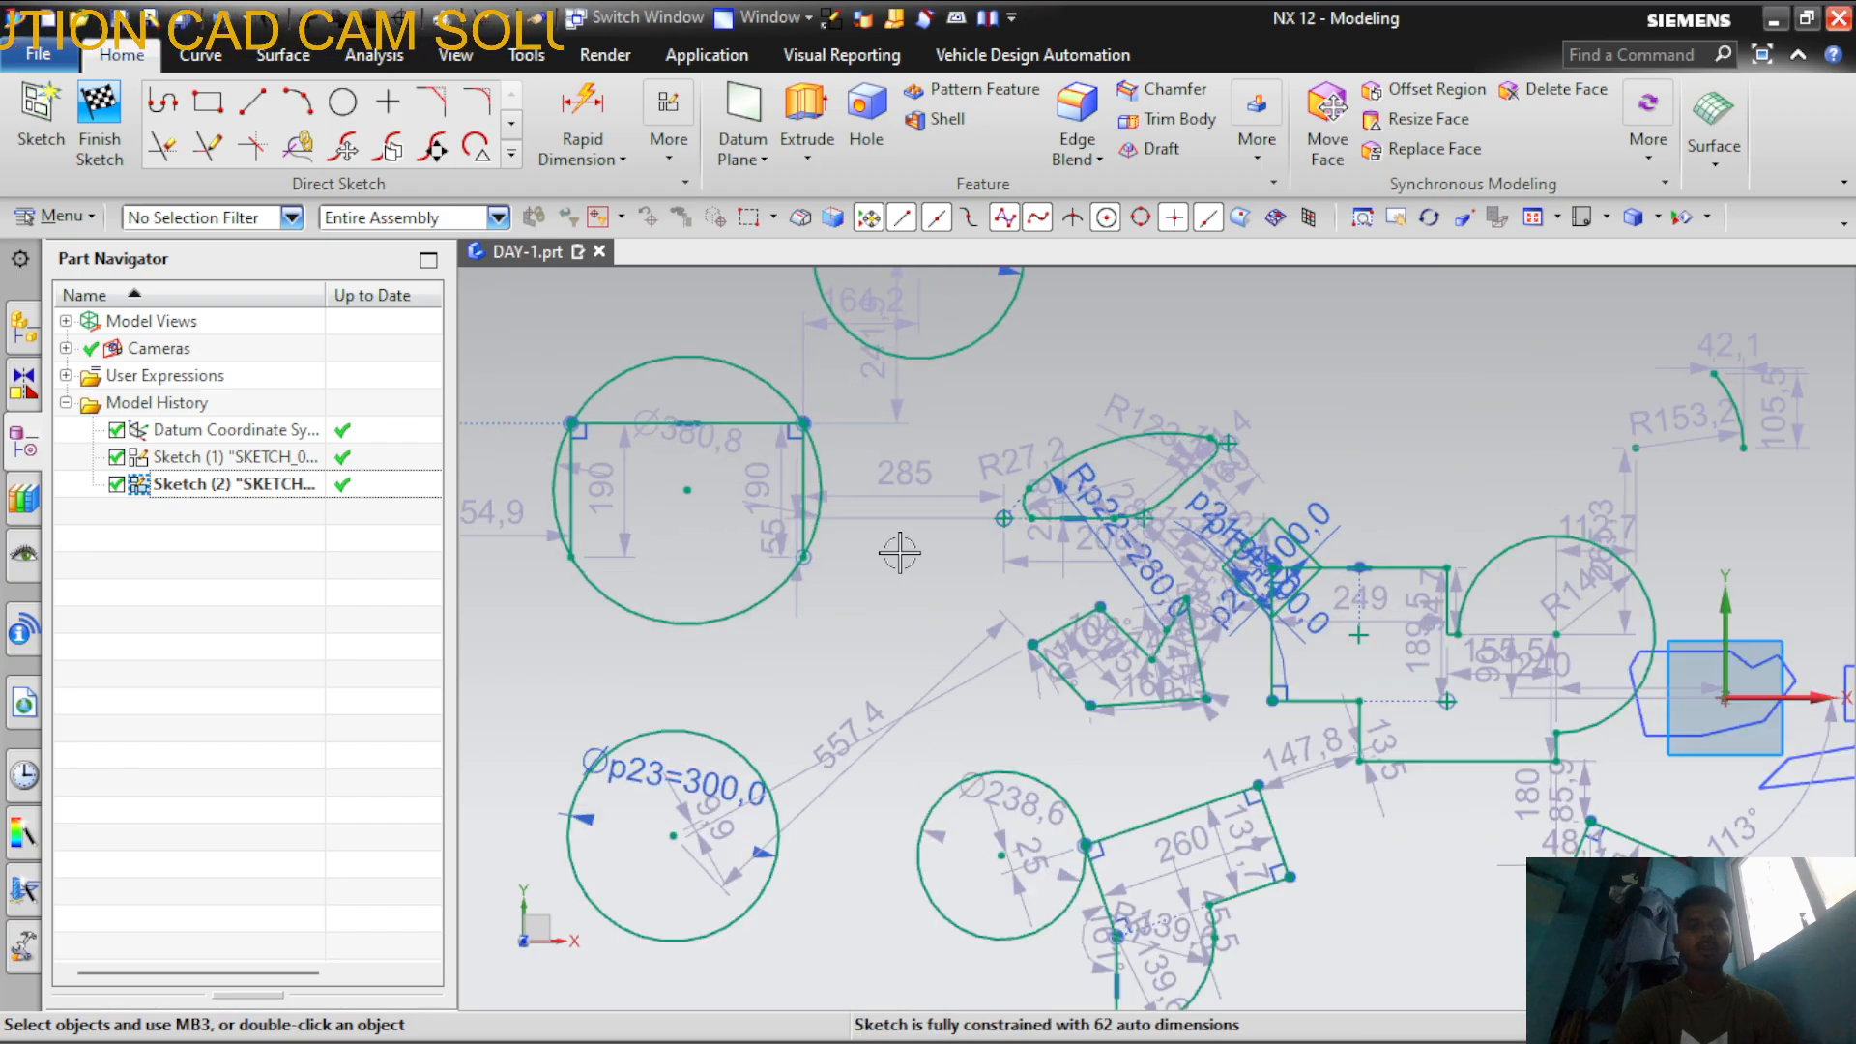
{"action": "scroll", "coordinate": [895, 543], "scroll_direction": "down", "scroll_amount": 3}
{"action": "scroll", "coordinate": [901, 480], "scroll_direction": "up", "scroll_amount": 5}
{"action": "scroll", "coordinate": [901, 480], "scroll_direction": "down", "scroll_amount": 2}
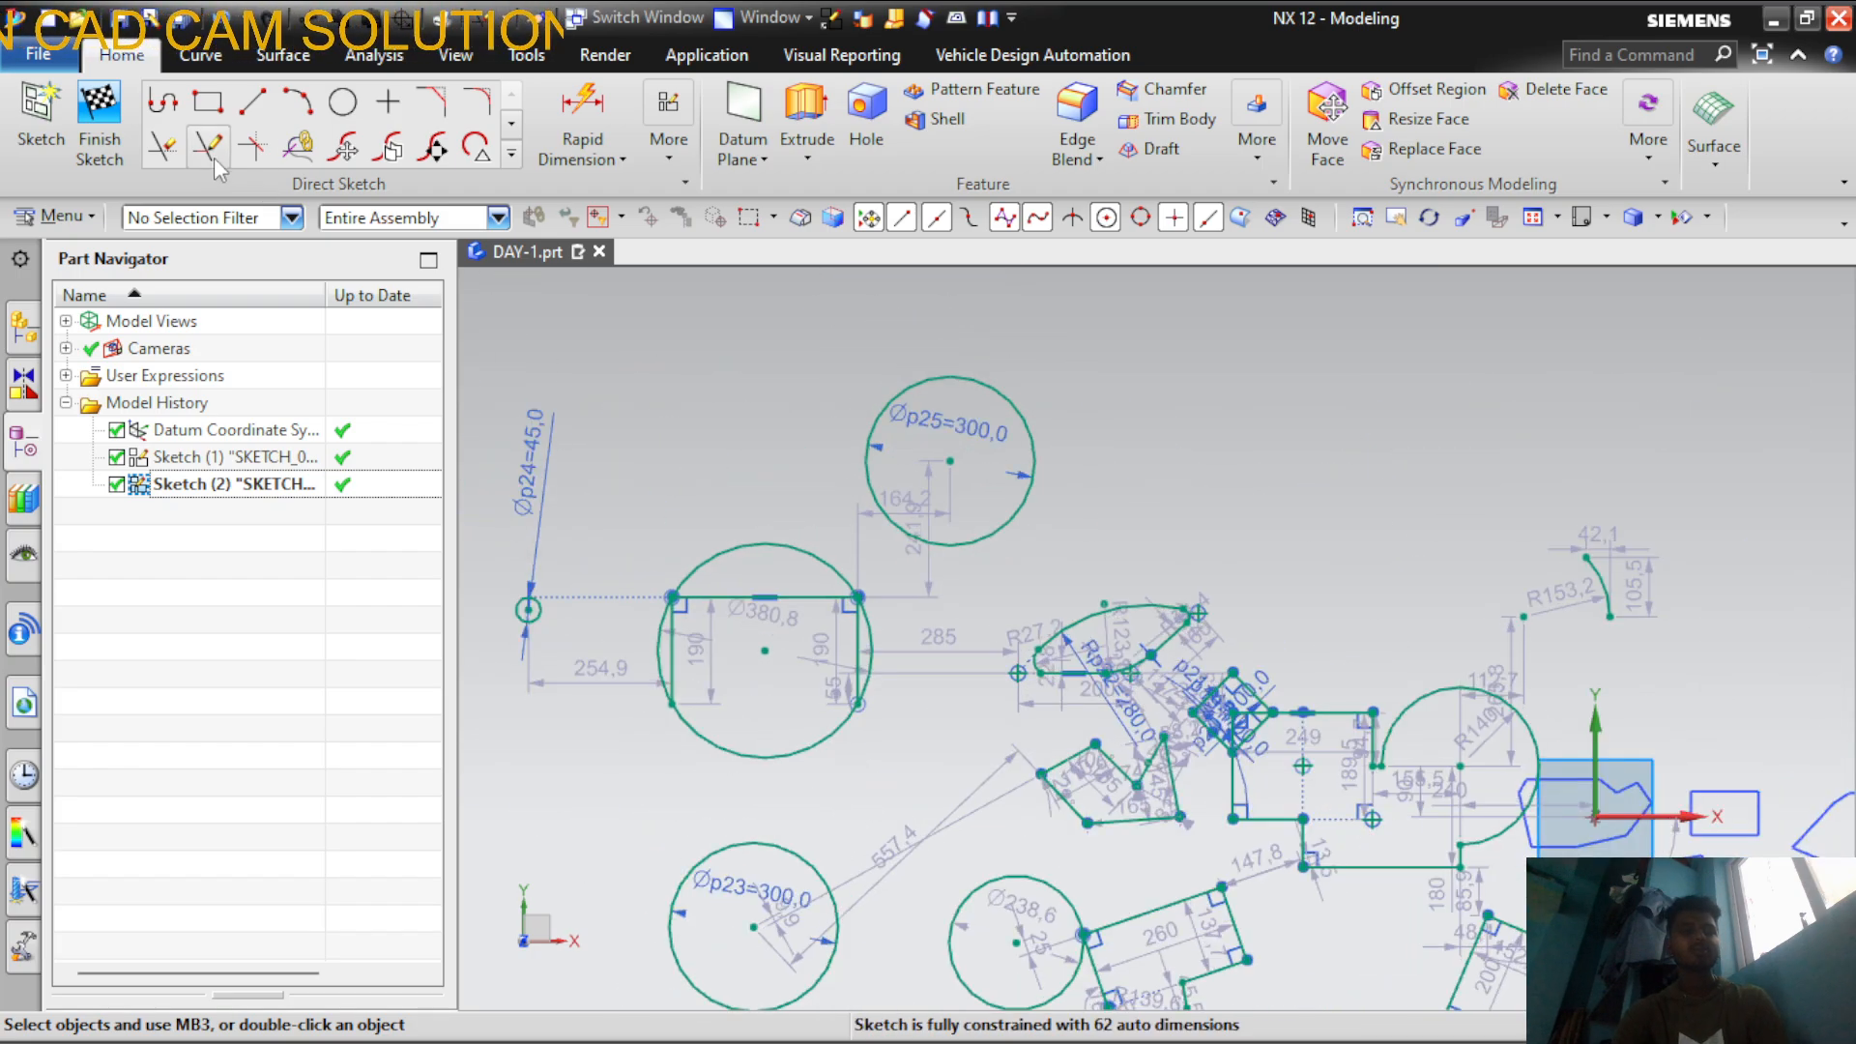
Quick Trim the rectangle's top edge and the circle's two side arcs, keeping the vertical edges joined to the upper and lower arcs
{"action": "left_click", "coordinate": [166, 147]}
{"action": "scroll", "coordinate": [703, 655], "scroll_direction": "up", "scroll_amount": 5}
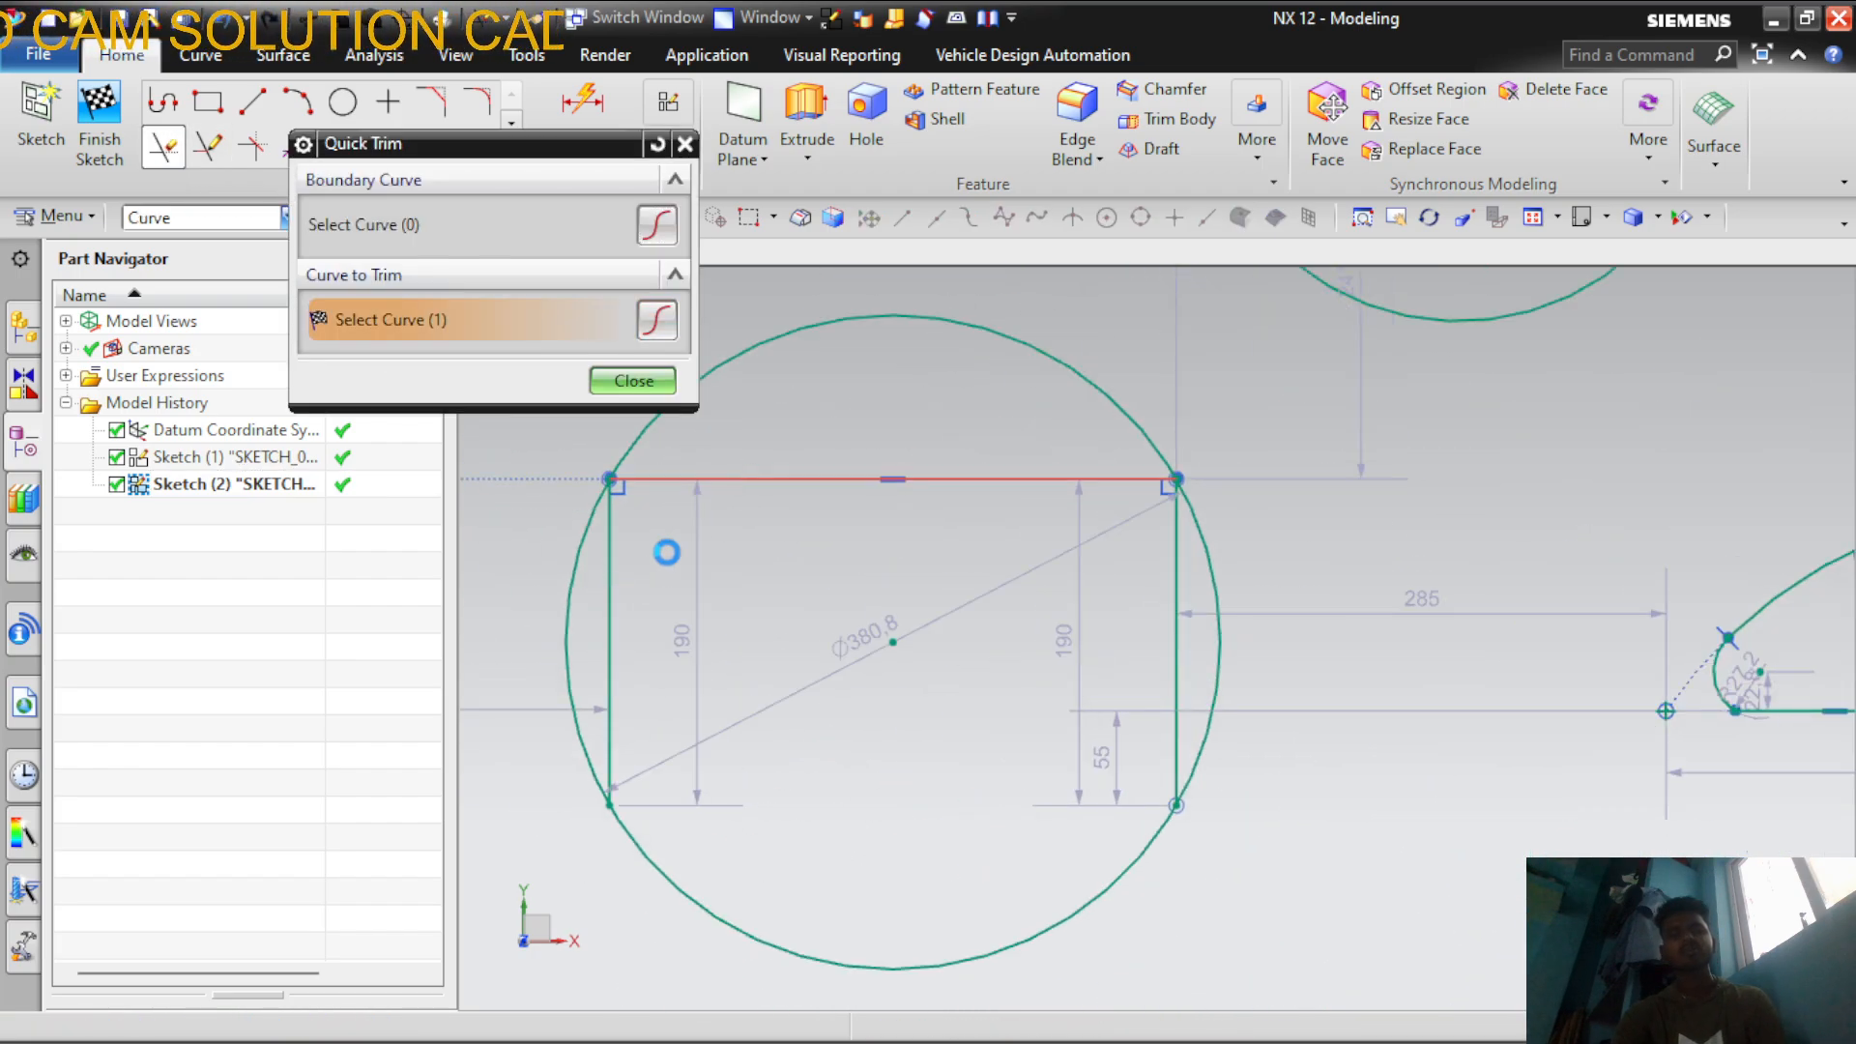
{"action": "scroll", "coordinate": [1046, 583], "scroll_direction": "down", "scroll_amount": 3}
{"action": "scroll", "coordinate": [815, 583], "scroll_direction": "up", "scroll_amount": 4}
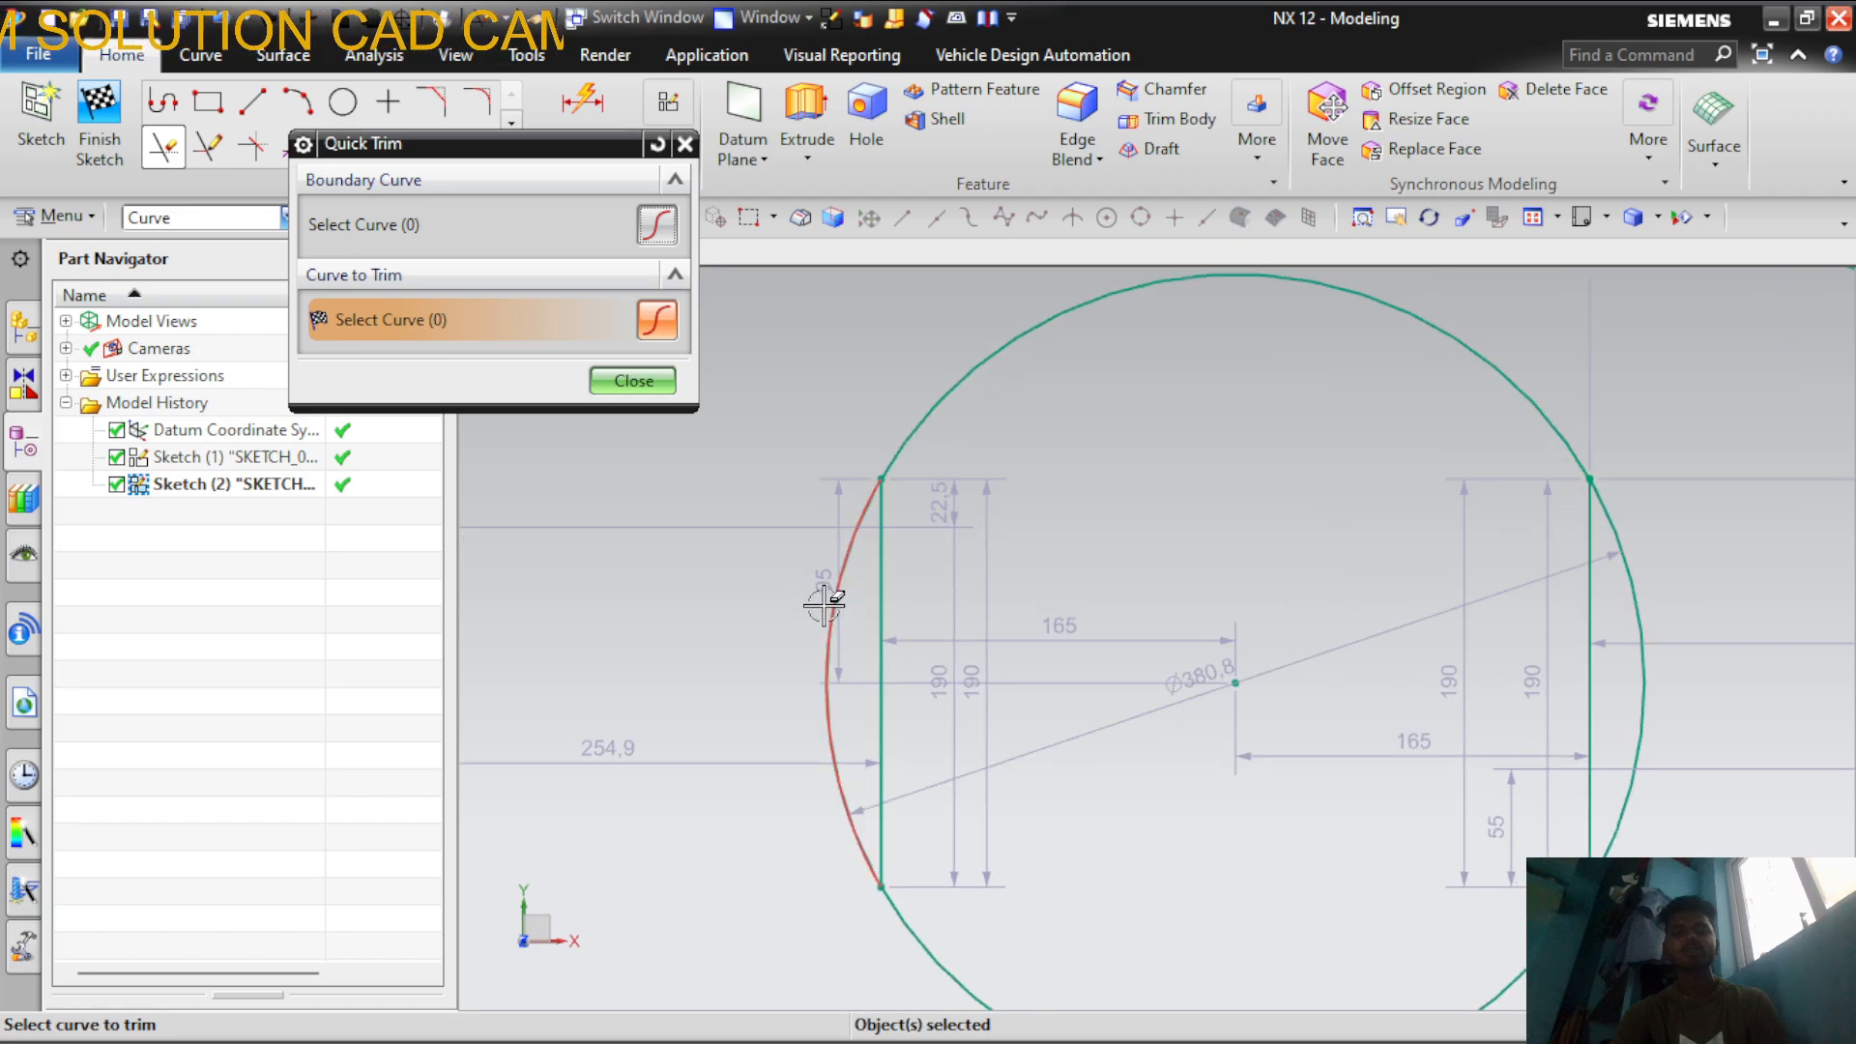
{"action": "left_click", "coordinate": [828, 613]}
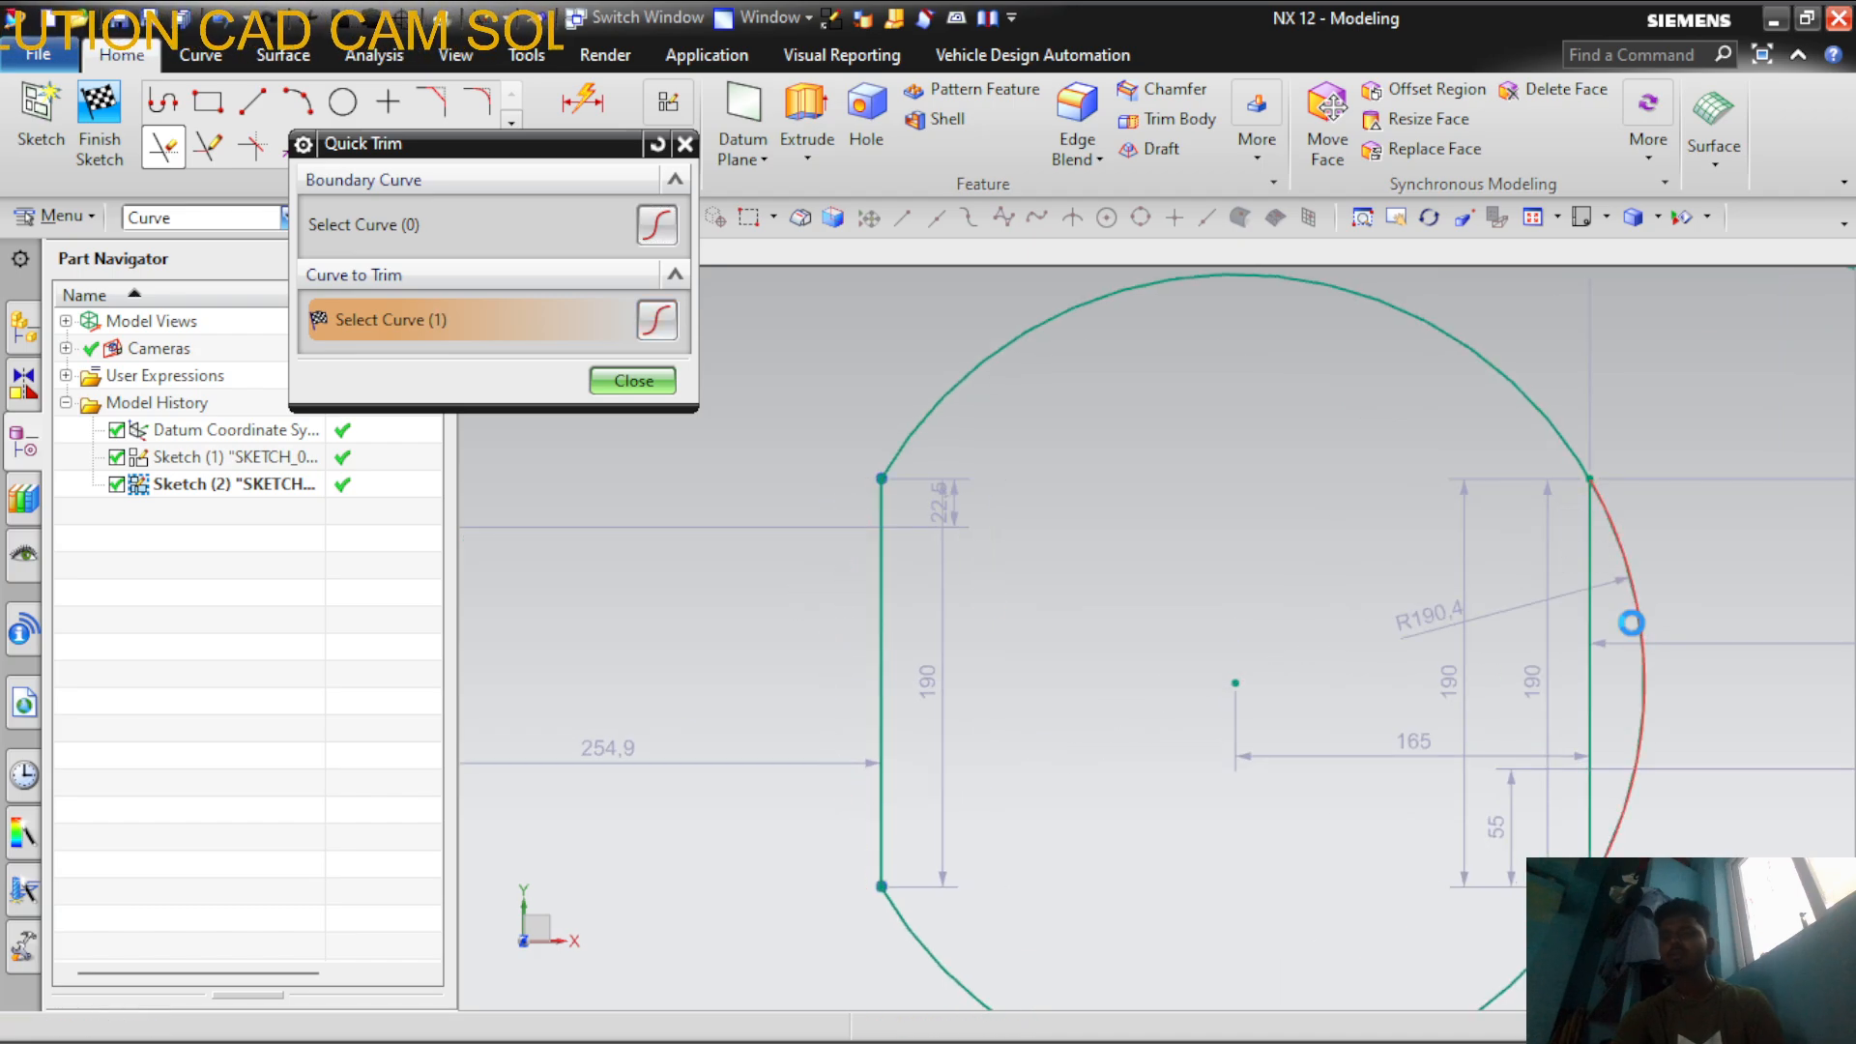
{"action": "scroll", "coordinate": [1295, 497], "scroll_direction": "down", "scroll_amount": 4}
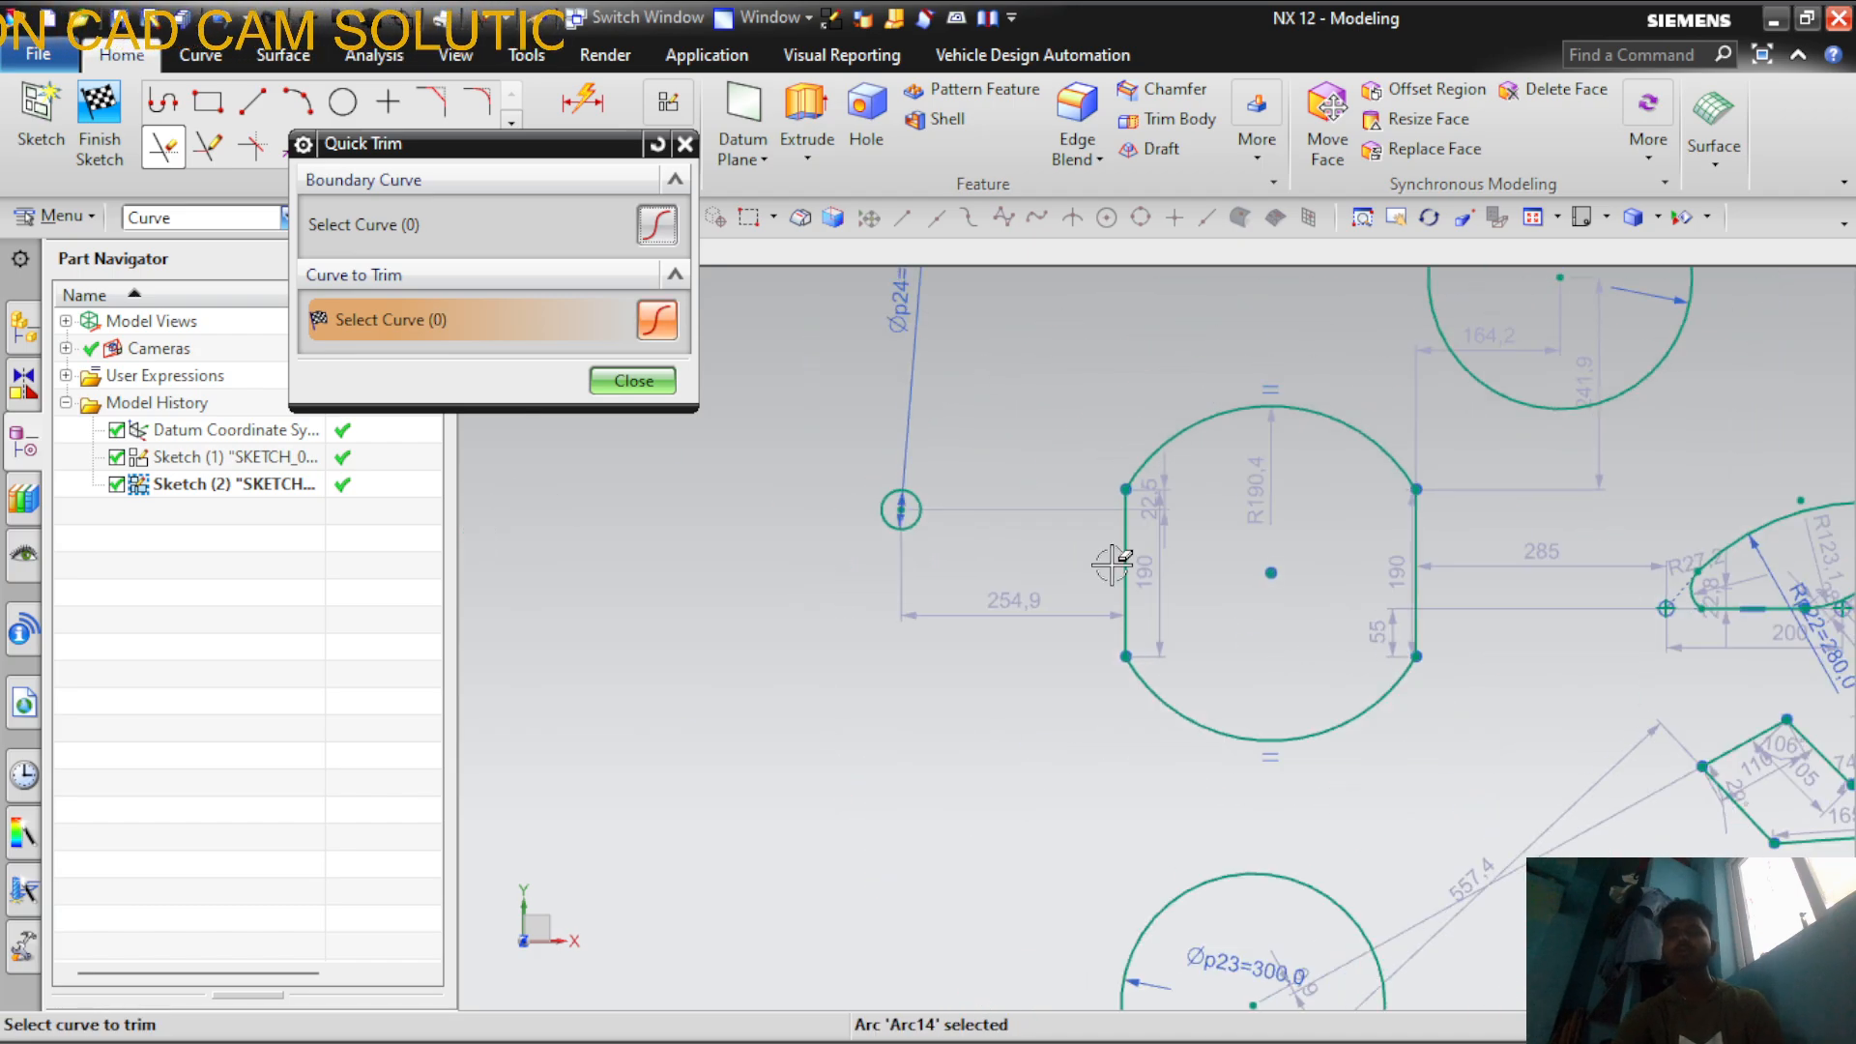
{"action": "left_click", "coordinate": [630, 381]}
{"action": "scroll", "coordinate": [1379, 522], "scroll_direction": "up", "scroll_amount": 4}
{"action": "scroll", "coordinate": [1106, 542], "scroll_direction": "down", "scroll_amount": 4}
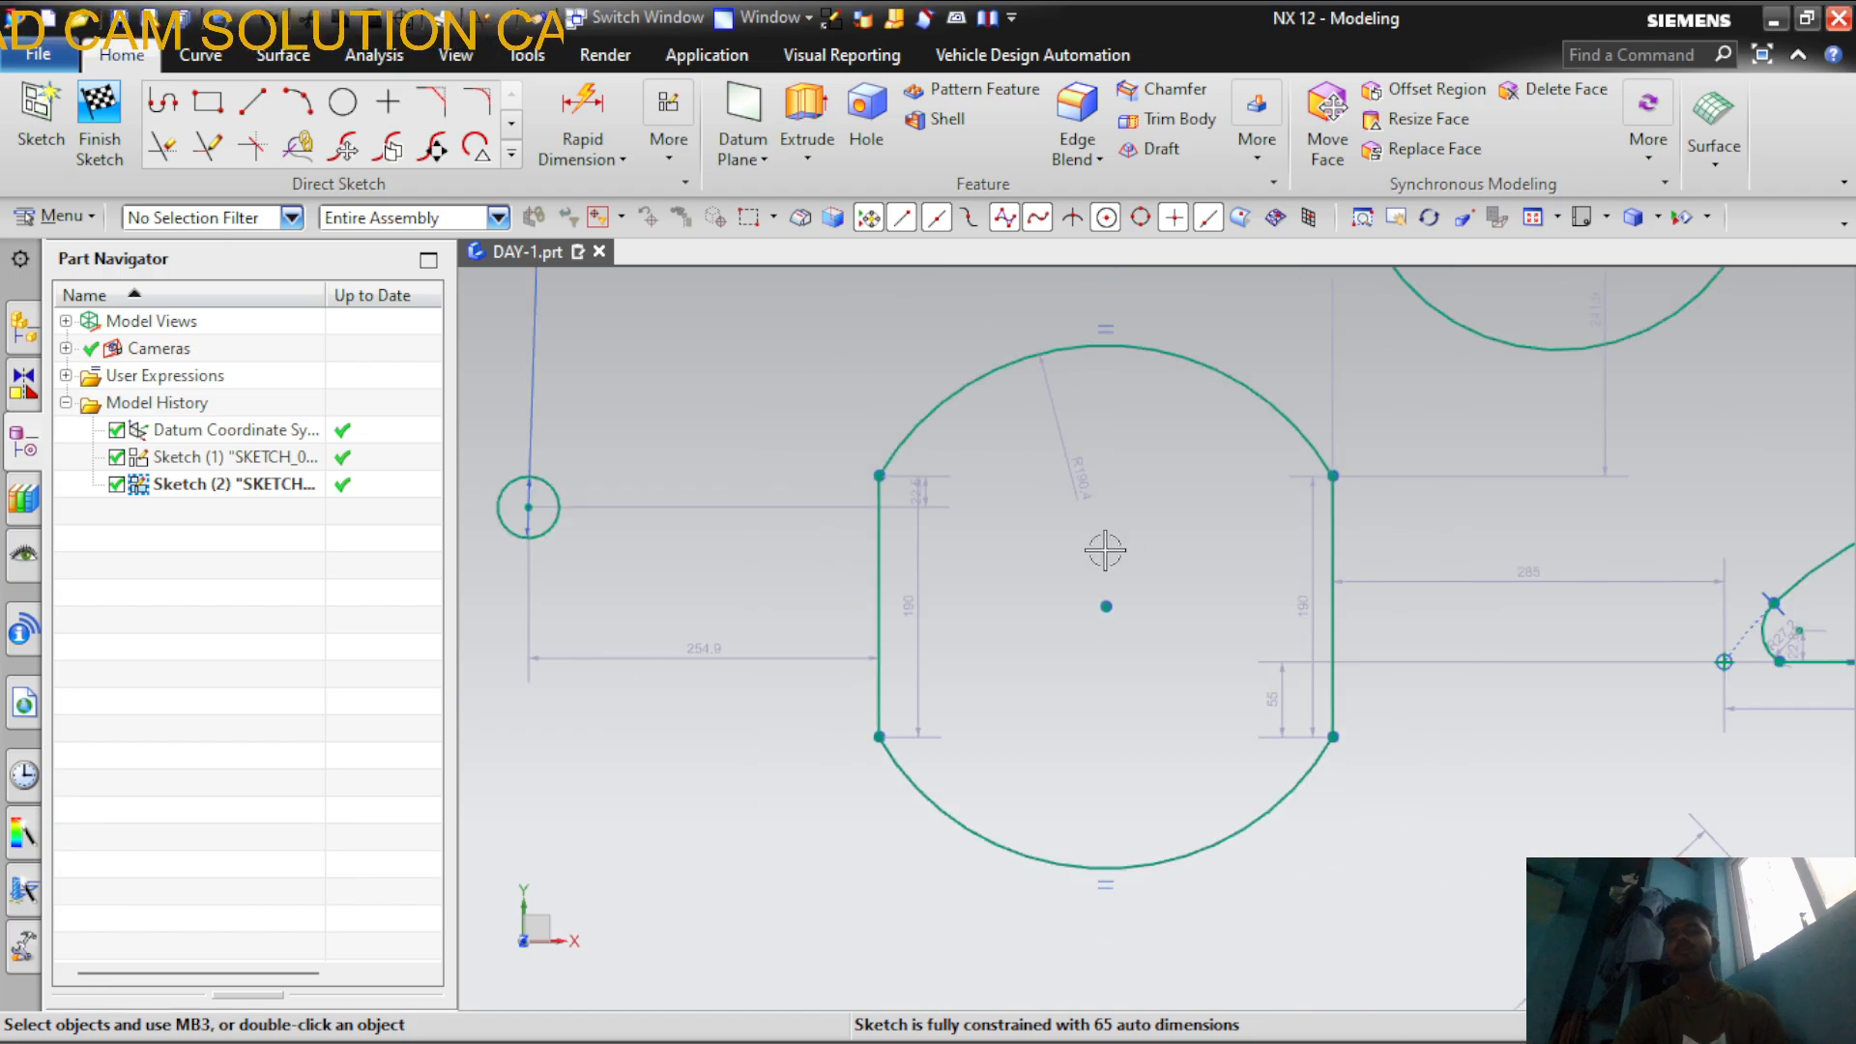
Draw two converging lines in the empty area above the sketch profiles, about 235 and 285 long
{"action": "scroll", "coordinate": [971, 535], "scroll_direction": "up", "scroll_amount": 1}
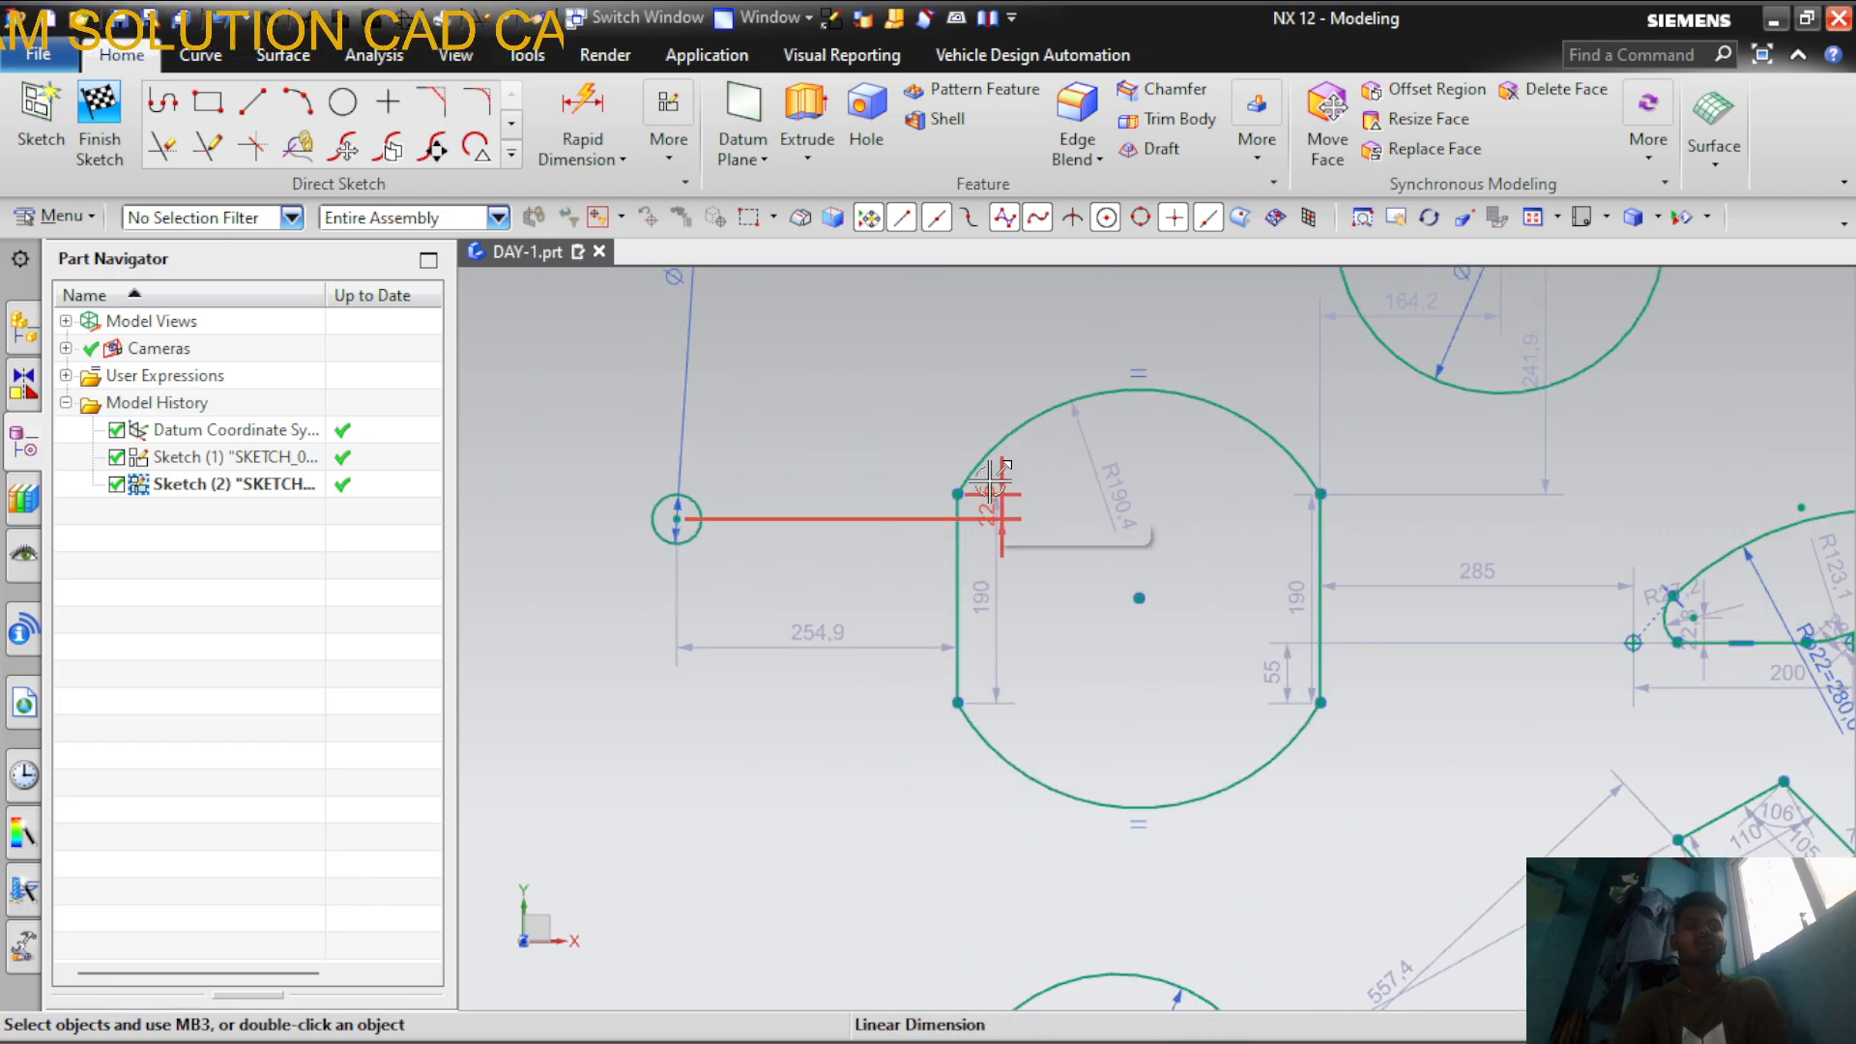
{"action": "scroll", "coordinate": [1184, 618], "scroll_direction": "down", "scroll_amount": 4}
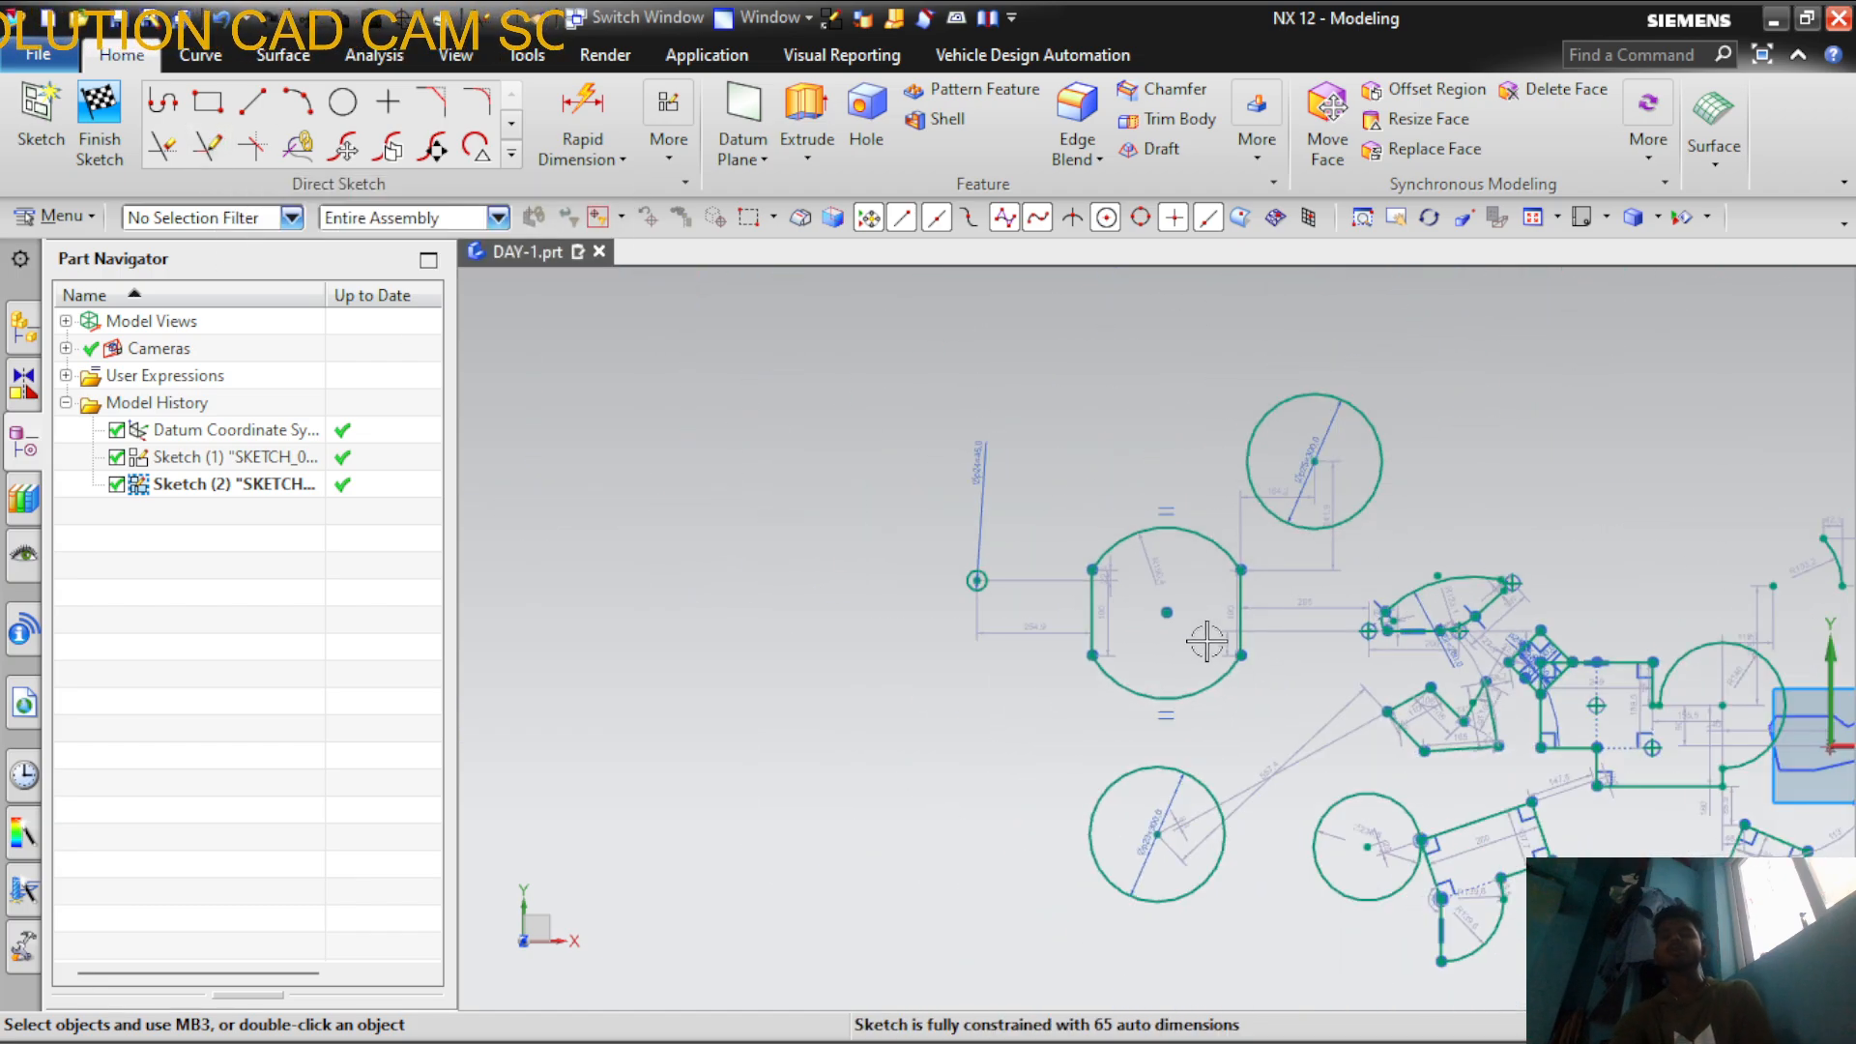
{"action": "scroll", "coordinate": [1488, 690], "scroll_direction": "up", "scroll_amount": 2}
{"action": "scroll", "coordinate": [1481, 690], "scroll_direction": "up", "scroll_amount": 1}
{"action": "scroll", "coordinate": [891, 672], "scroll_direction": "down", "scroll_amount": 1}
{"action": "scroll", "coordinate": [983, 643], "scroll_direction": "down", "scroll_amount": 1}
{"action": "scroll", "coordinate": [1481, 427], "scroll_direction": "up", "scroll_amount": 4}
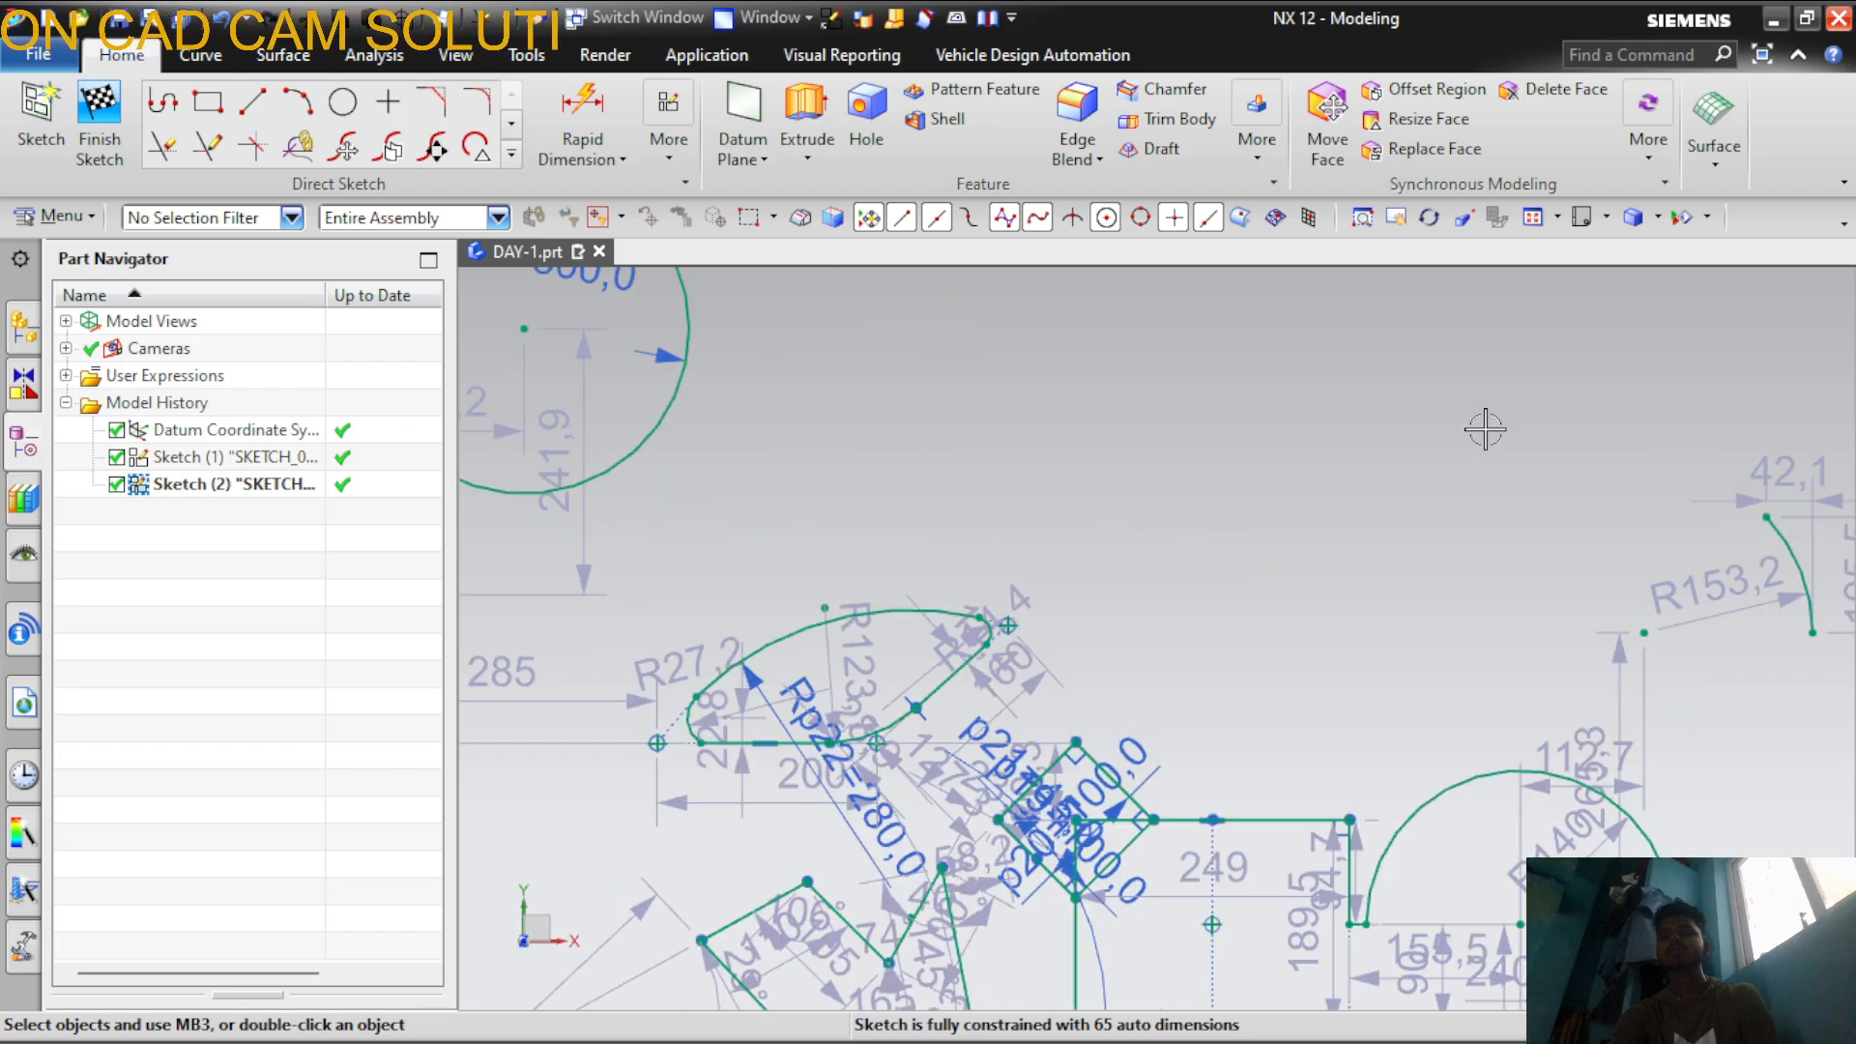
{"action": "left_click", "coordinate": [253, 102]}
{"action": "left_click", "coordinate": [1316, 389]}
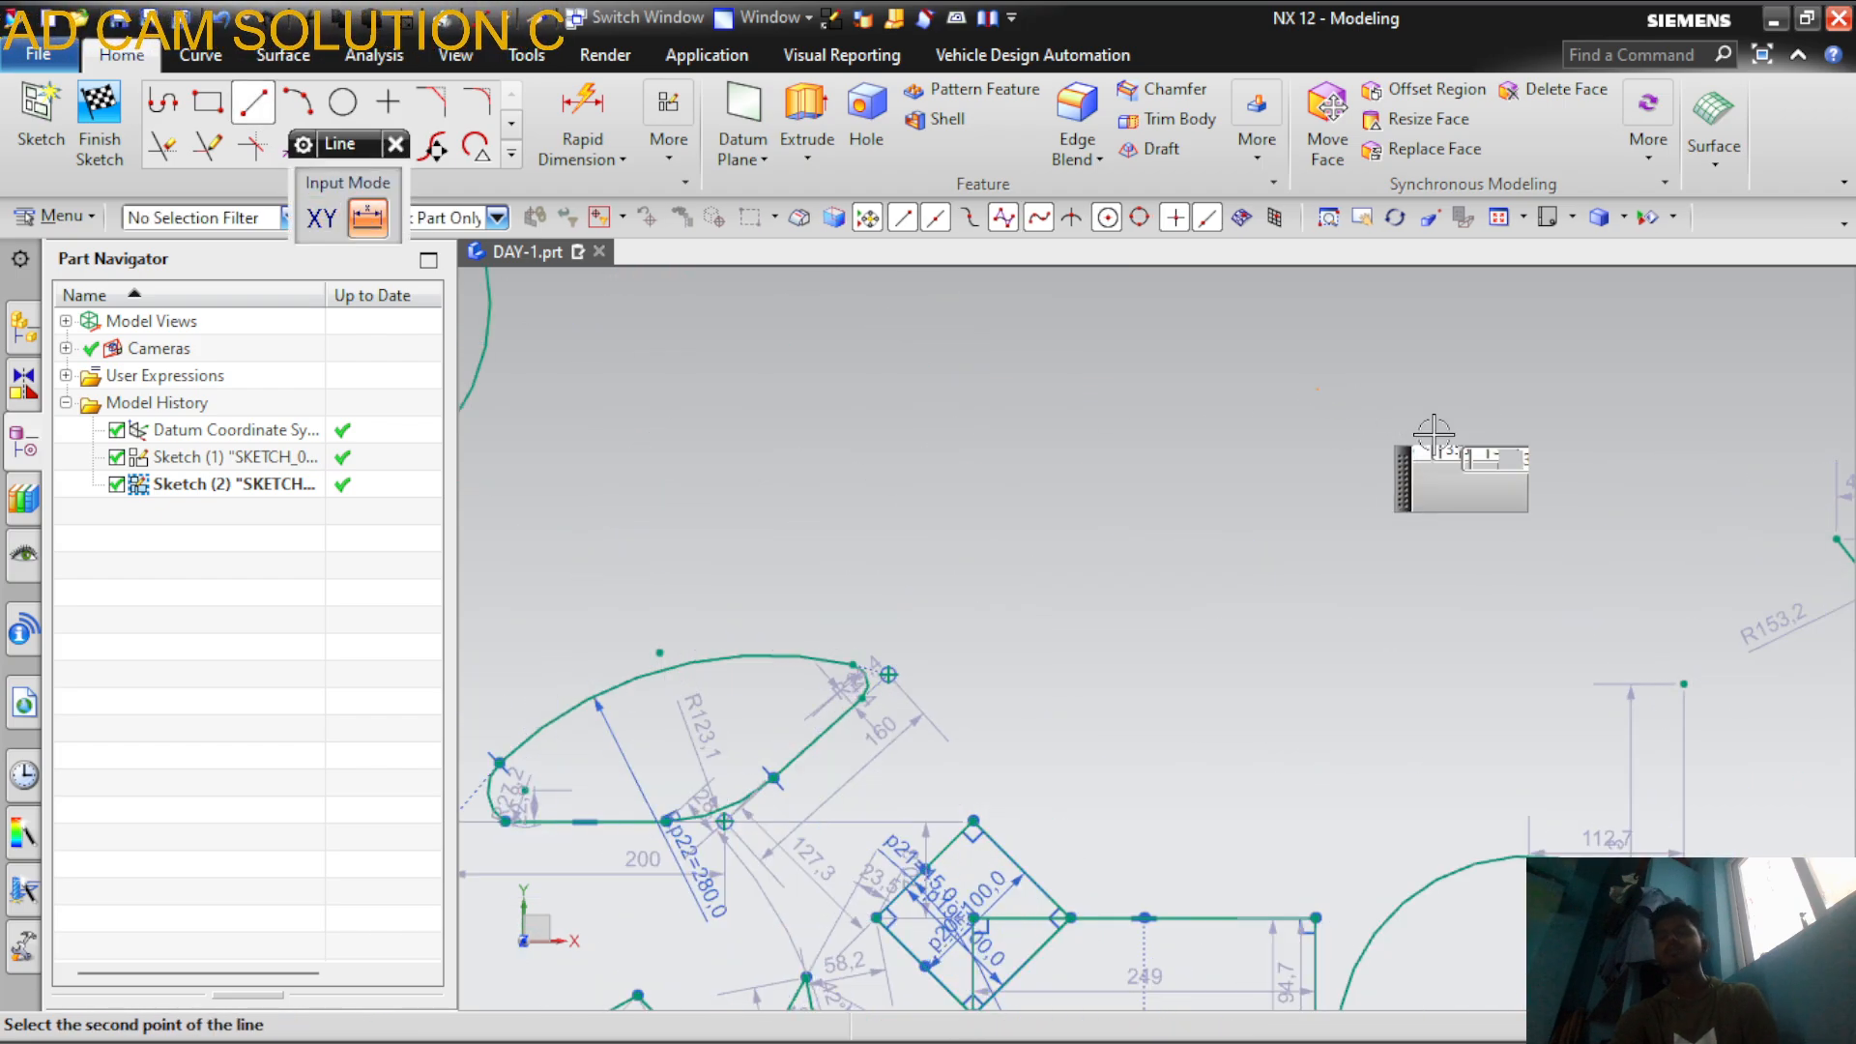
{"action": "left_click", "coordinate": [1432, 541]}
{"action": "key", "text": "Return"}
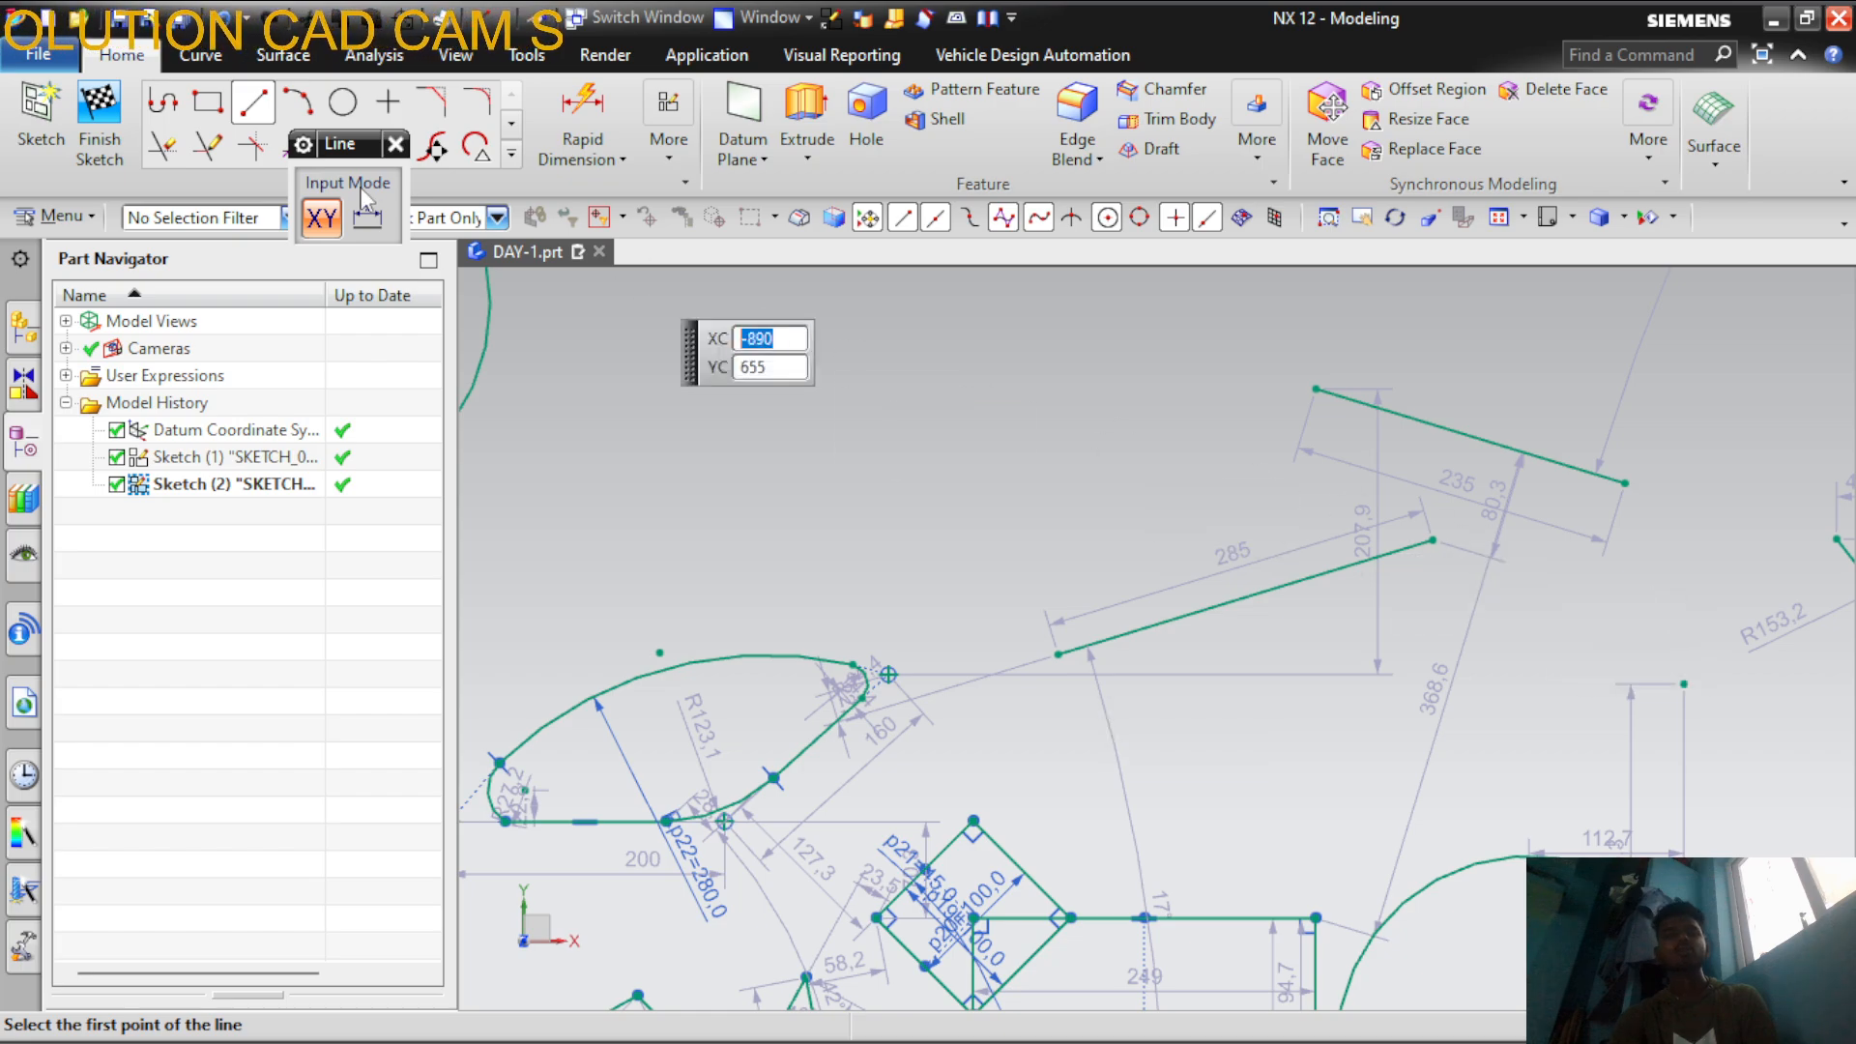
{"action": "left_click", "coordinate": [396, 145]}
Quick Extend the lower 285 line to meet the upper 235 line, using the upper line as the boundary curve
{"action": "left_click", "coordinate": [218, 154]}
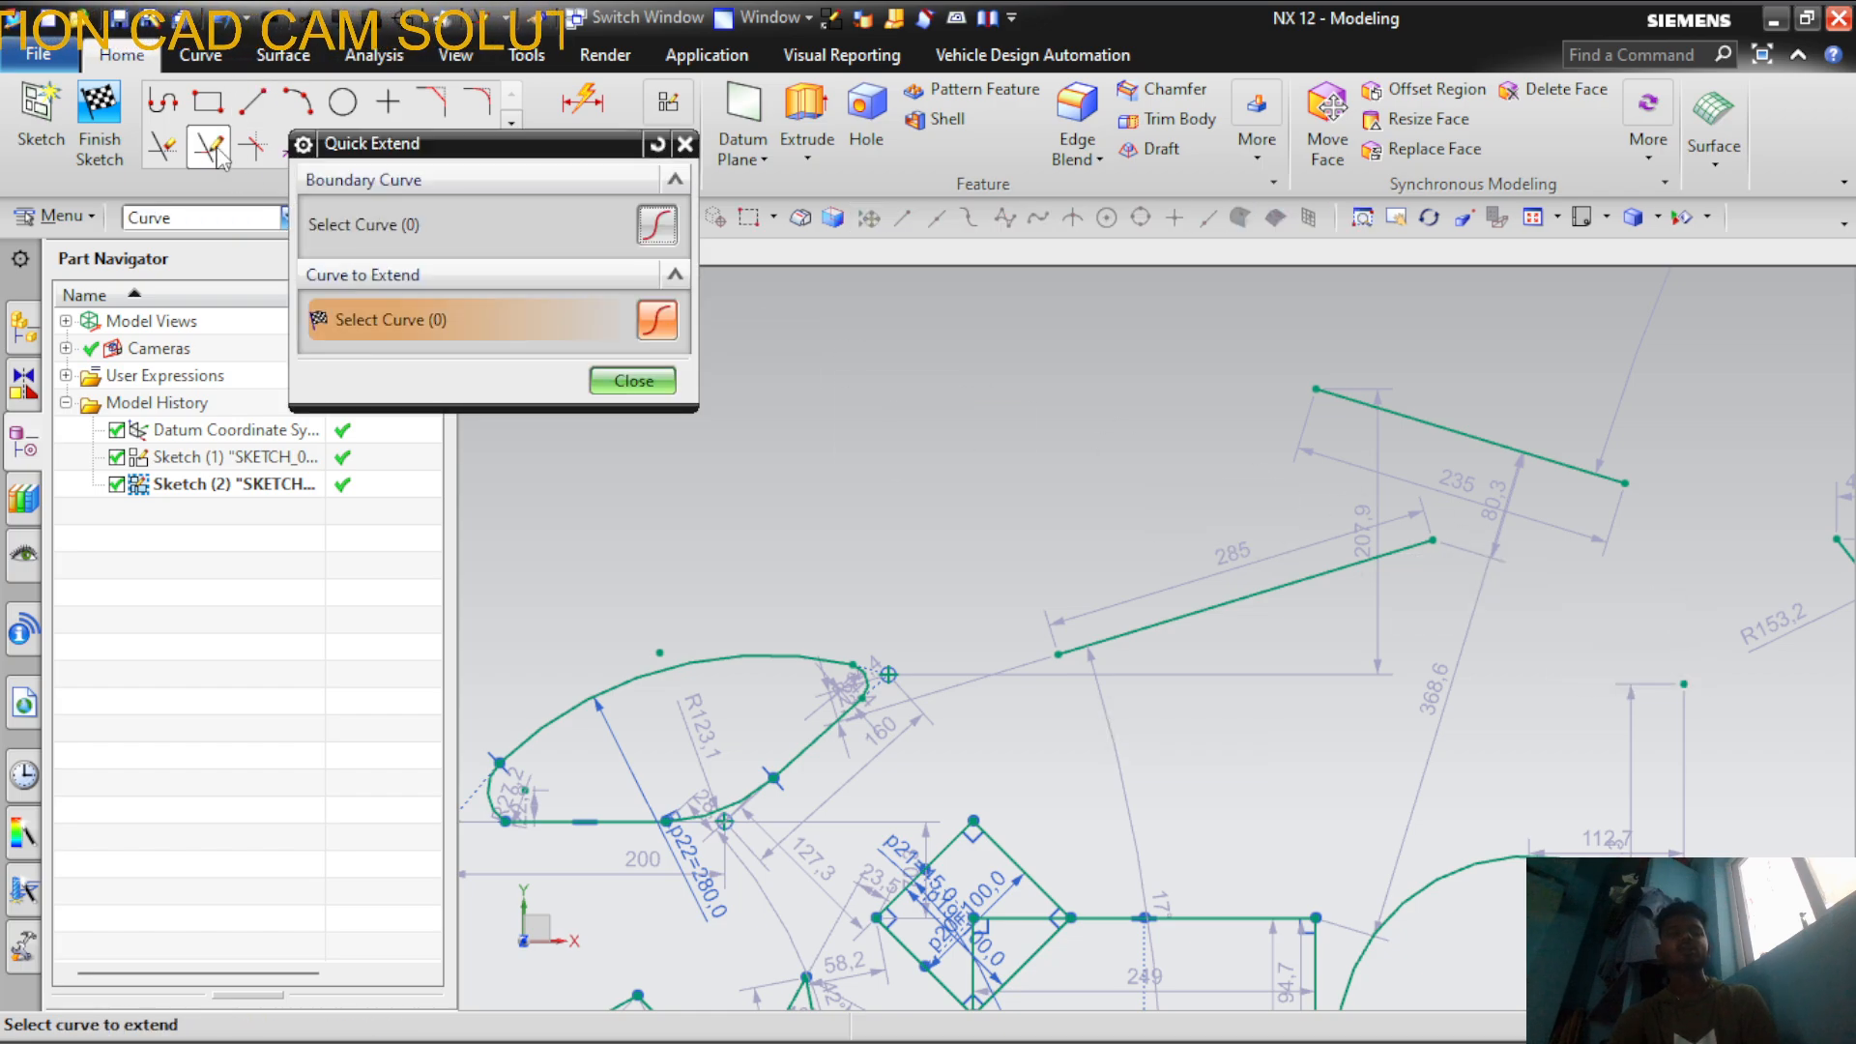
{"action": "left_click", "coordinate": [426, 230]}
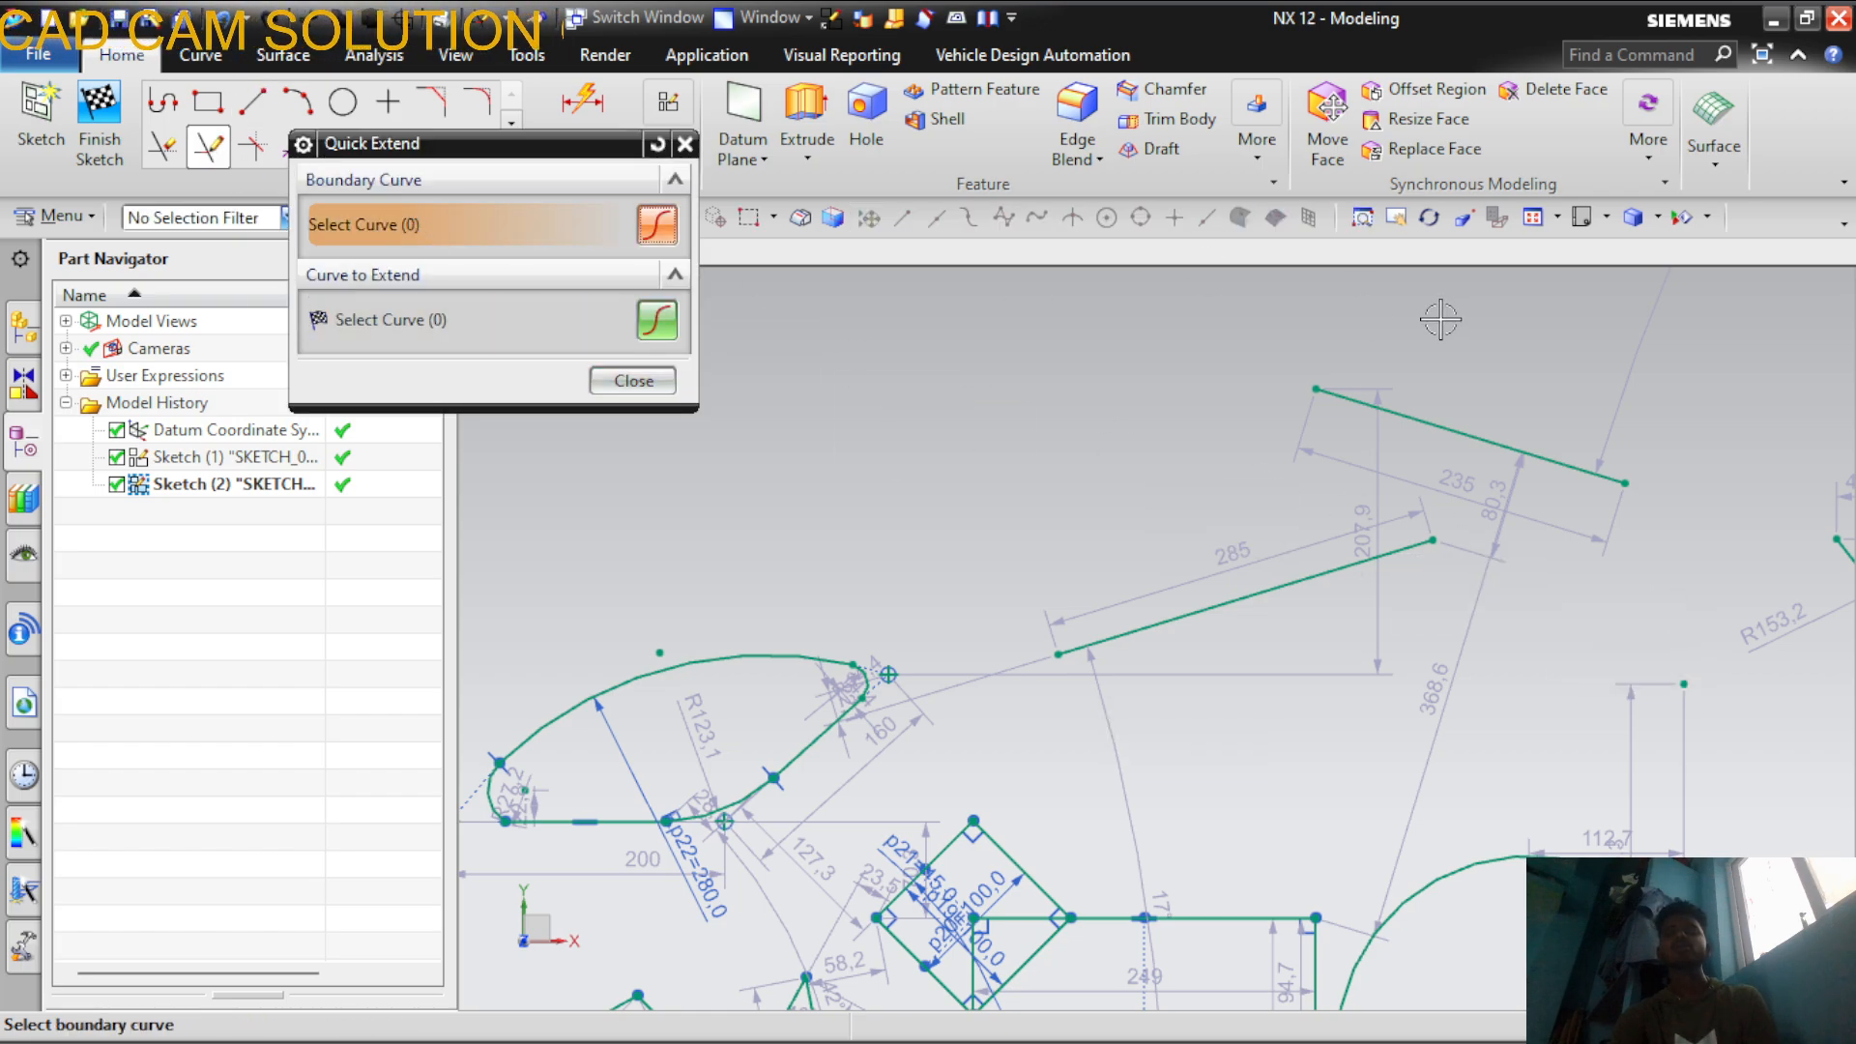
{"action": "left_click", "coordinate": [500, 326]}
{"action": "scroll", "coordinate": [1543, 542], "scroll_direction": "up", "scroll_amount": 6}
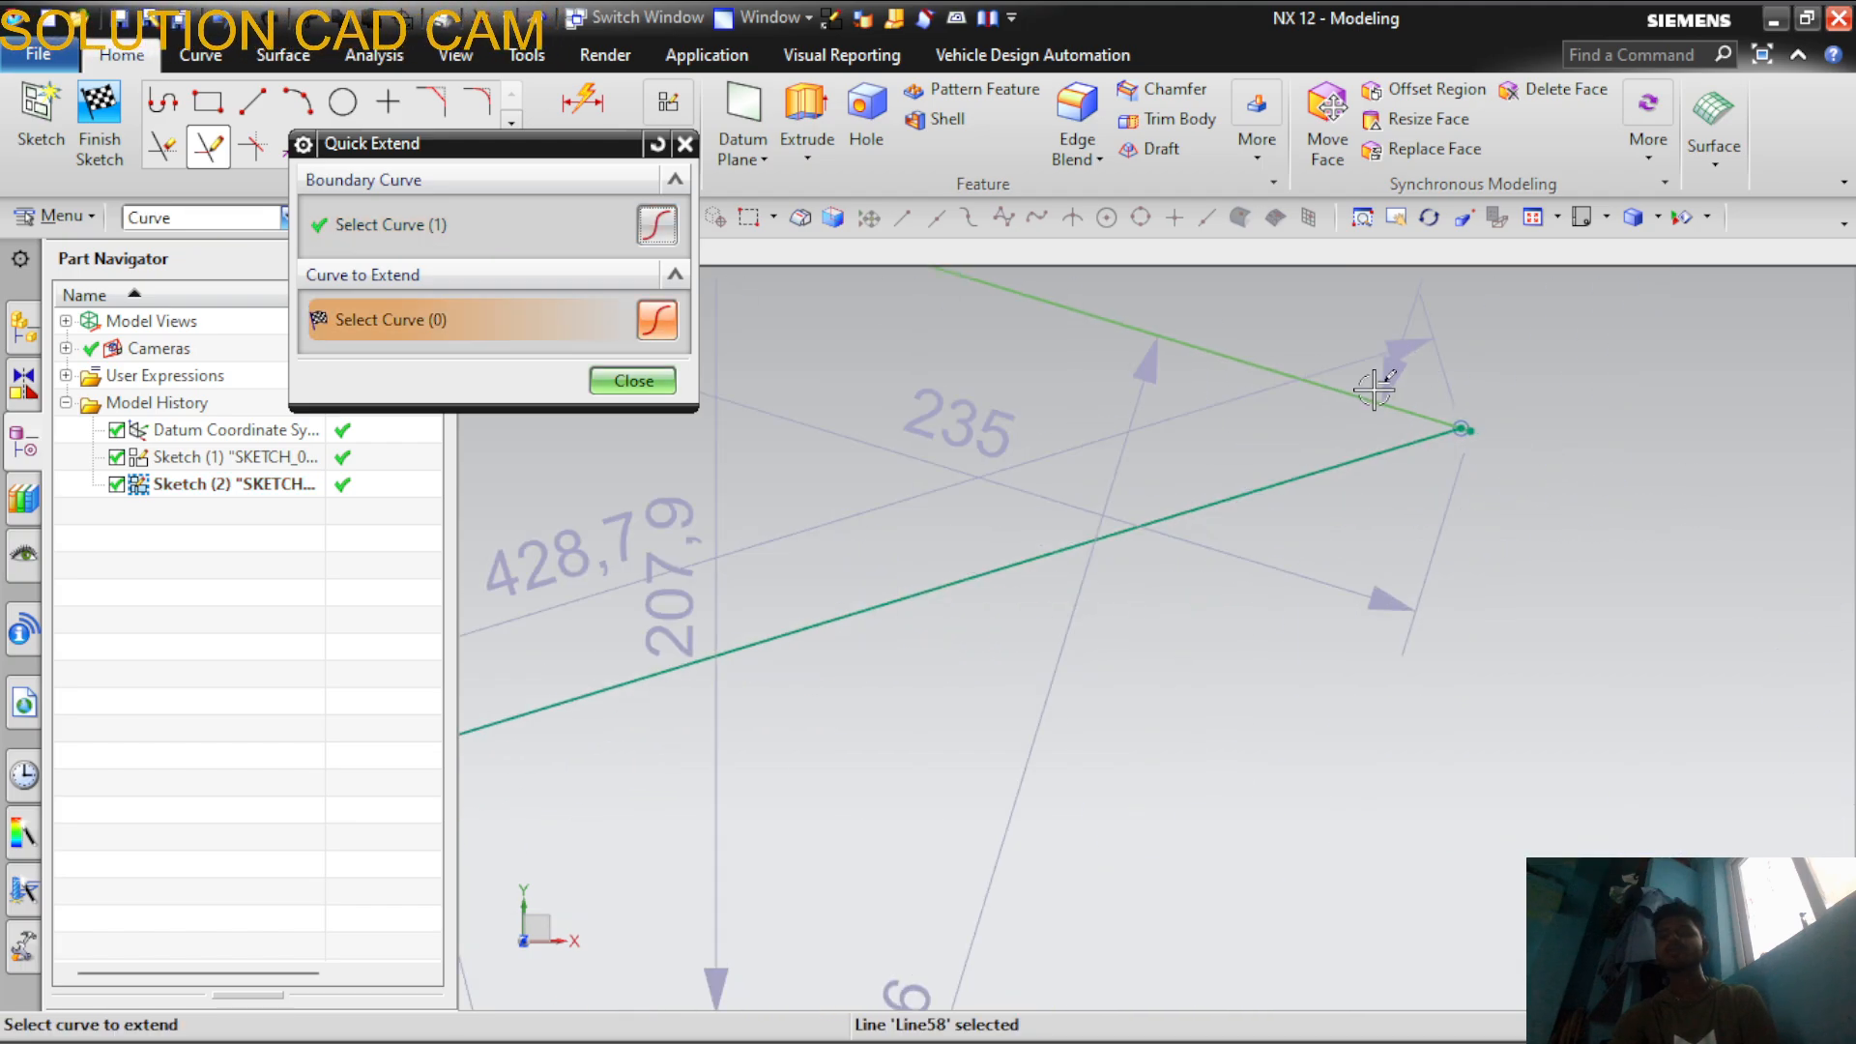
{"action": "scroll", "coordinate": [1585, 485], "scroll_direction": "down", "scroll_amount": 1}
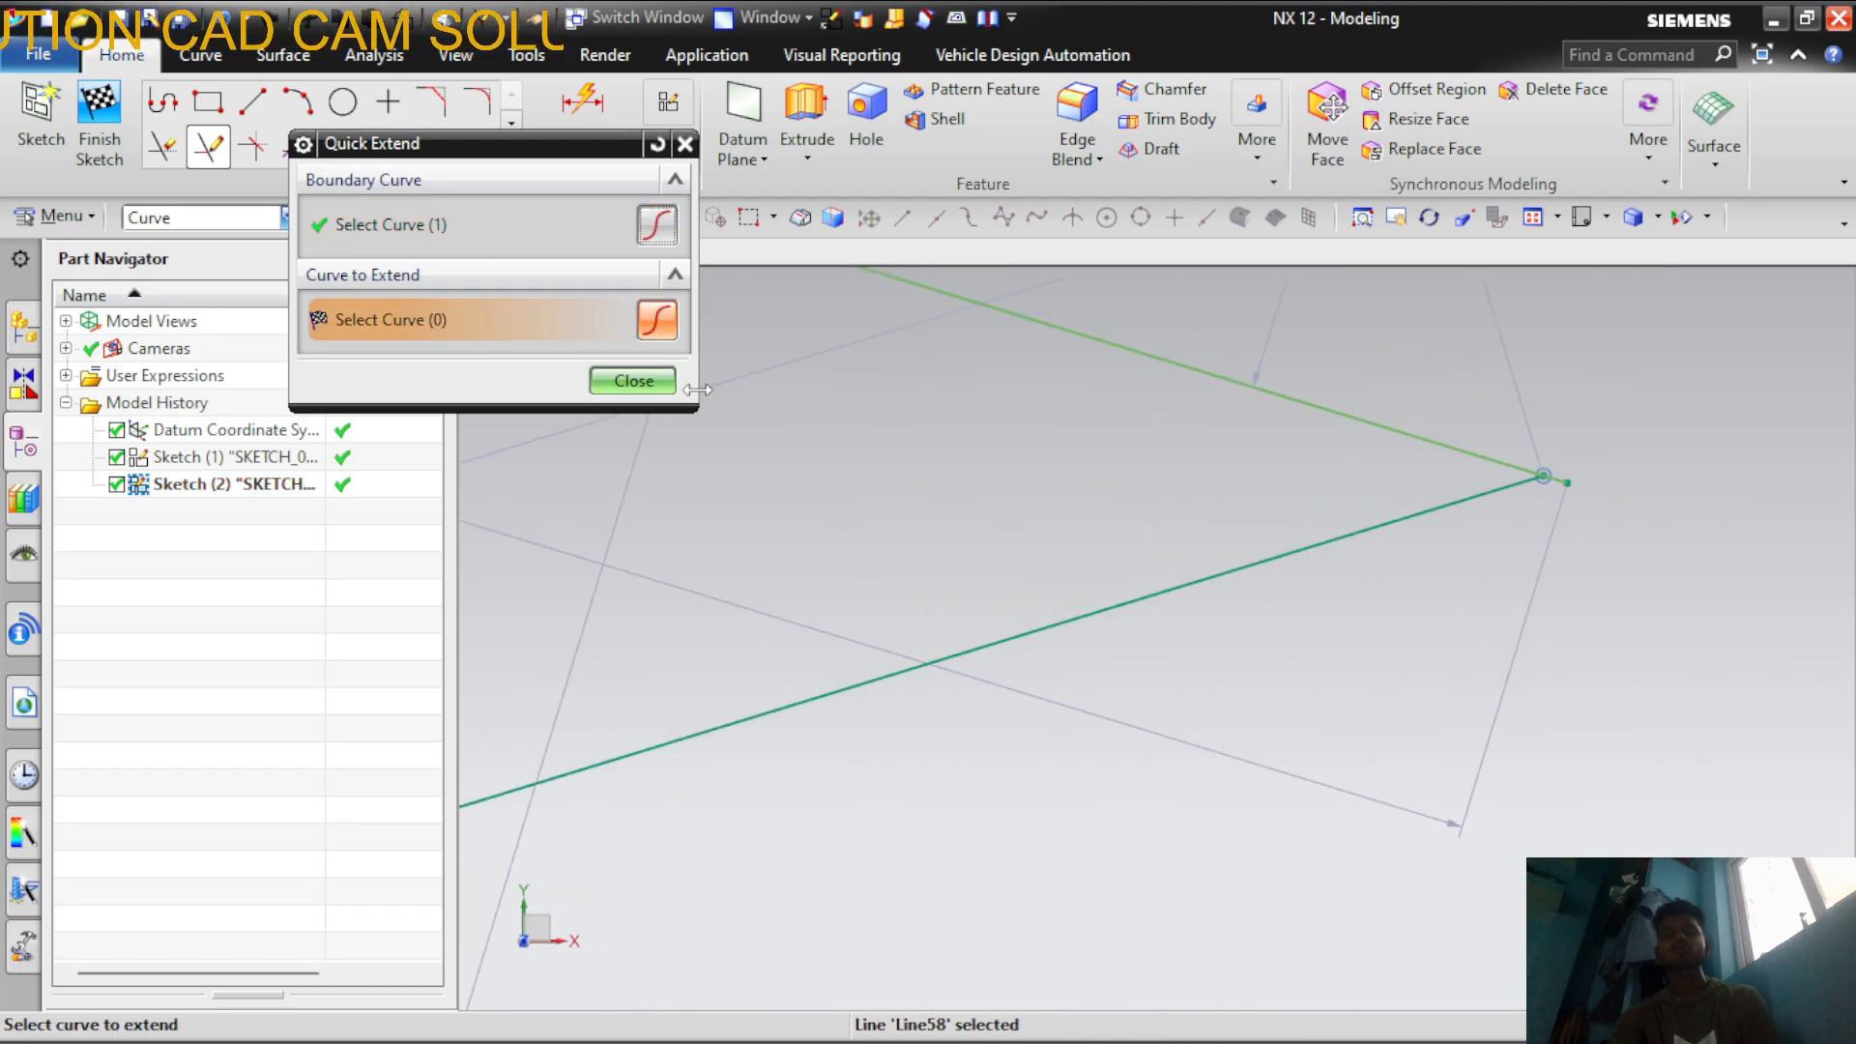
{"action": "left_click", "coordinate": [633, 381]}
Quick Trim the short end of the upper line that projects past its intersection with the extended line
{"action": "left_click", "coordinate": [162, 147]}
{"action": "scroll", "coordinate": [1551, 544], "scroll_direction": "up", "scroll_amount": 4}
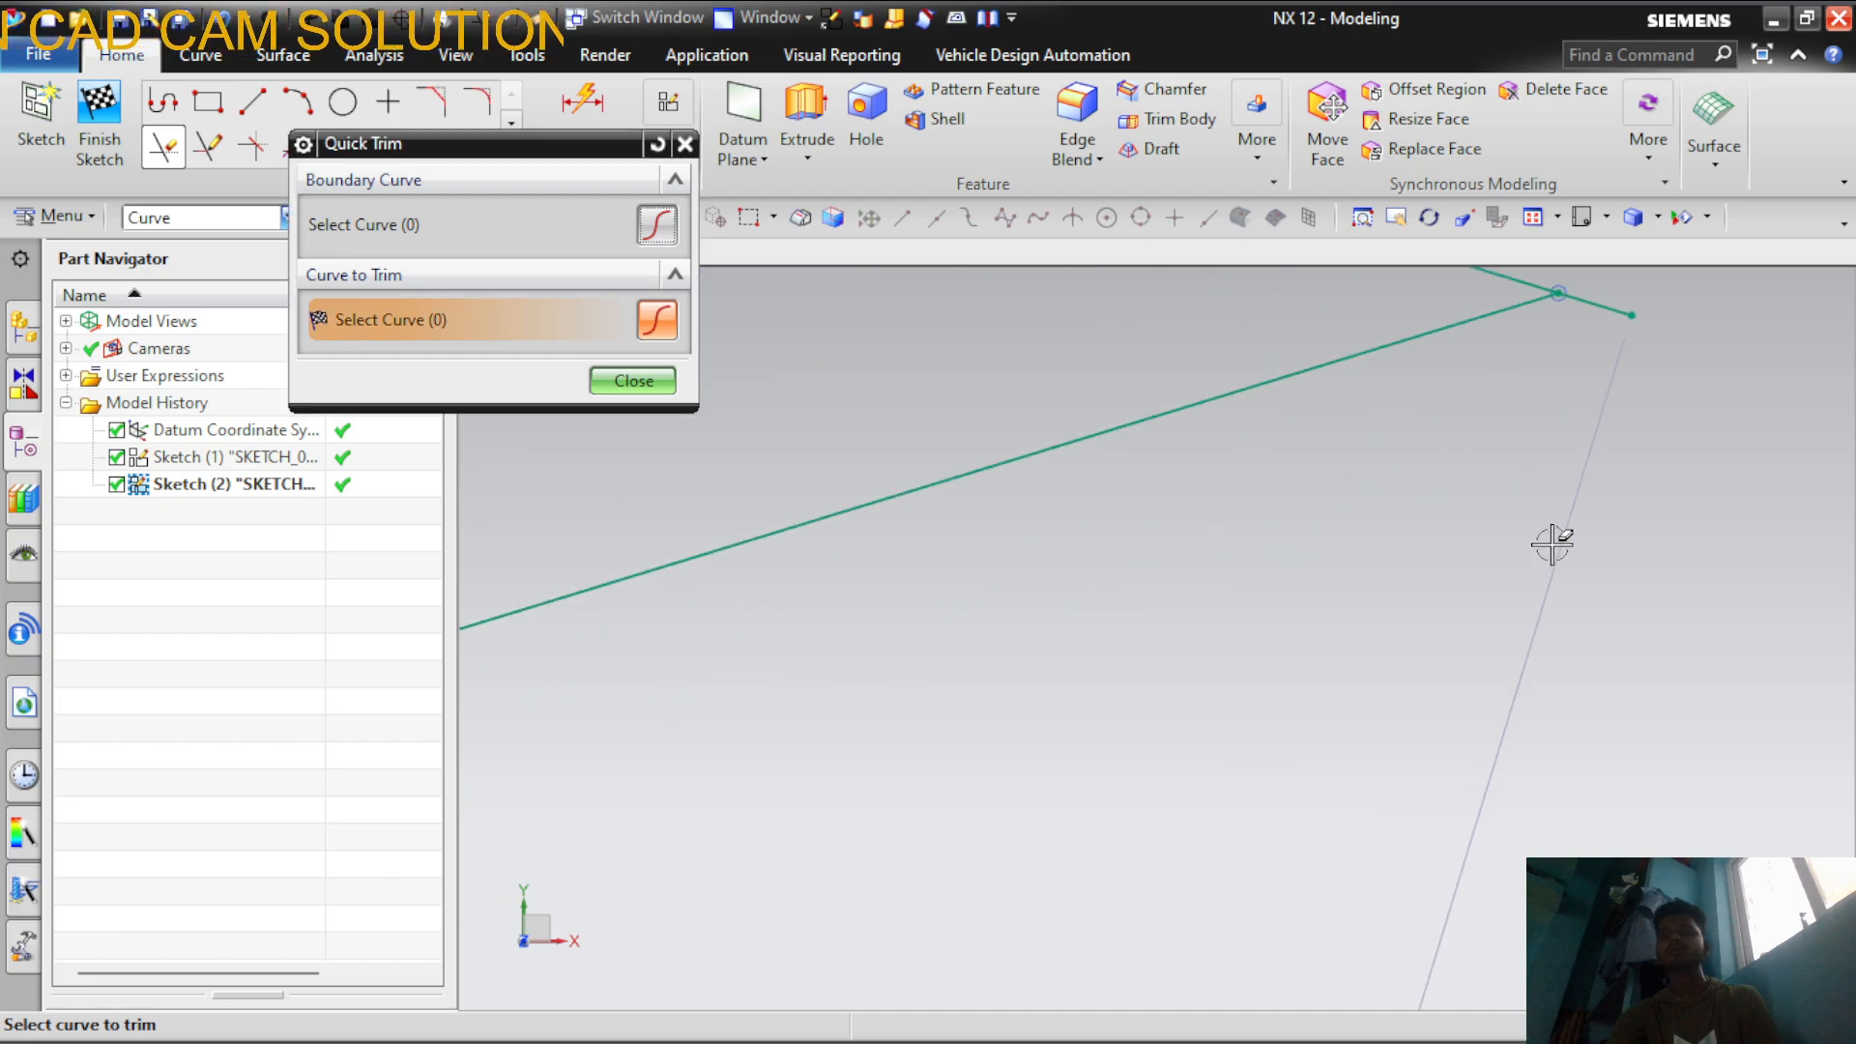
{"action": "scroll", "coordinate": [1609, 565], "scroll_direction": "down", "scroll_amount": 6}
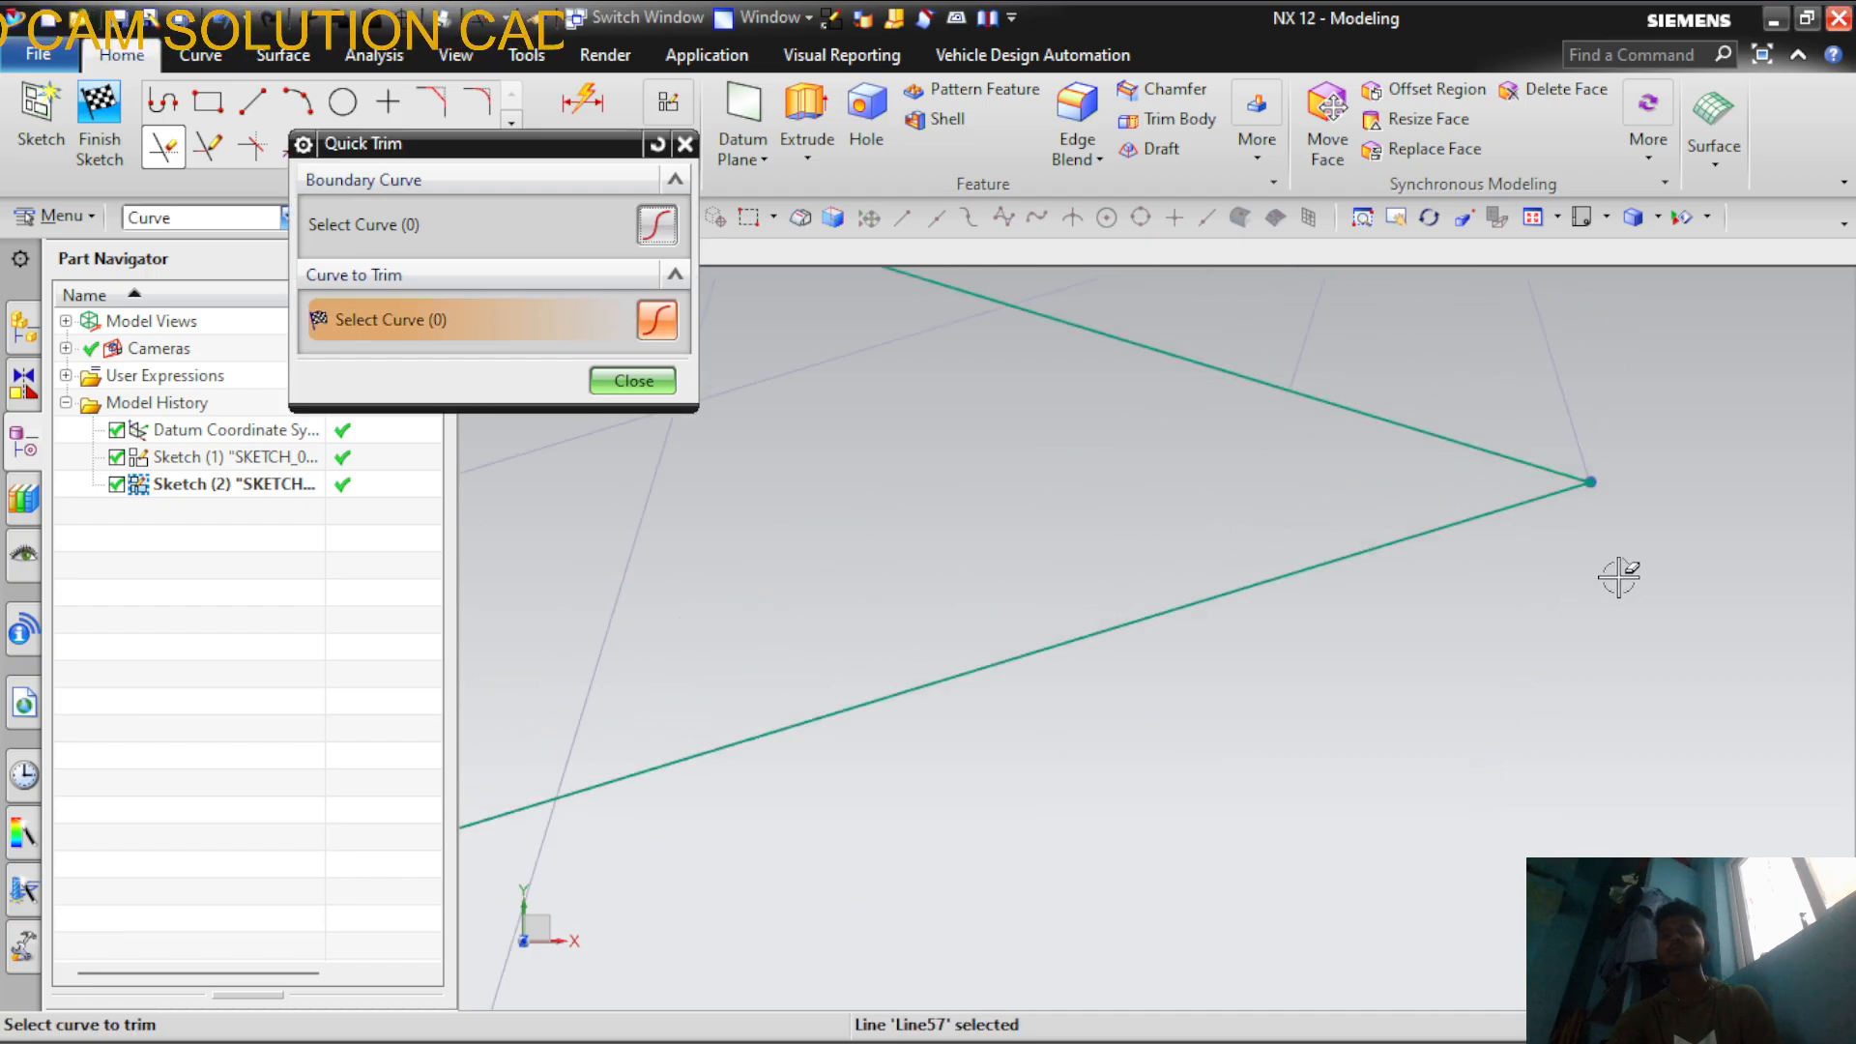
{"action": "scroll", "coordinate": [1507, 488], "scroll_direction": "up", "scroll_amount": 2}
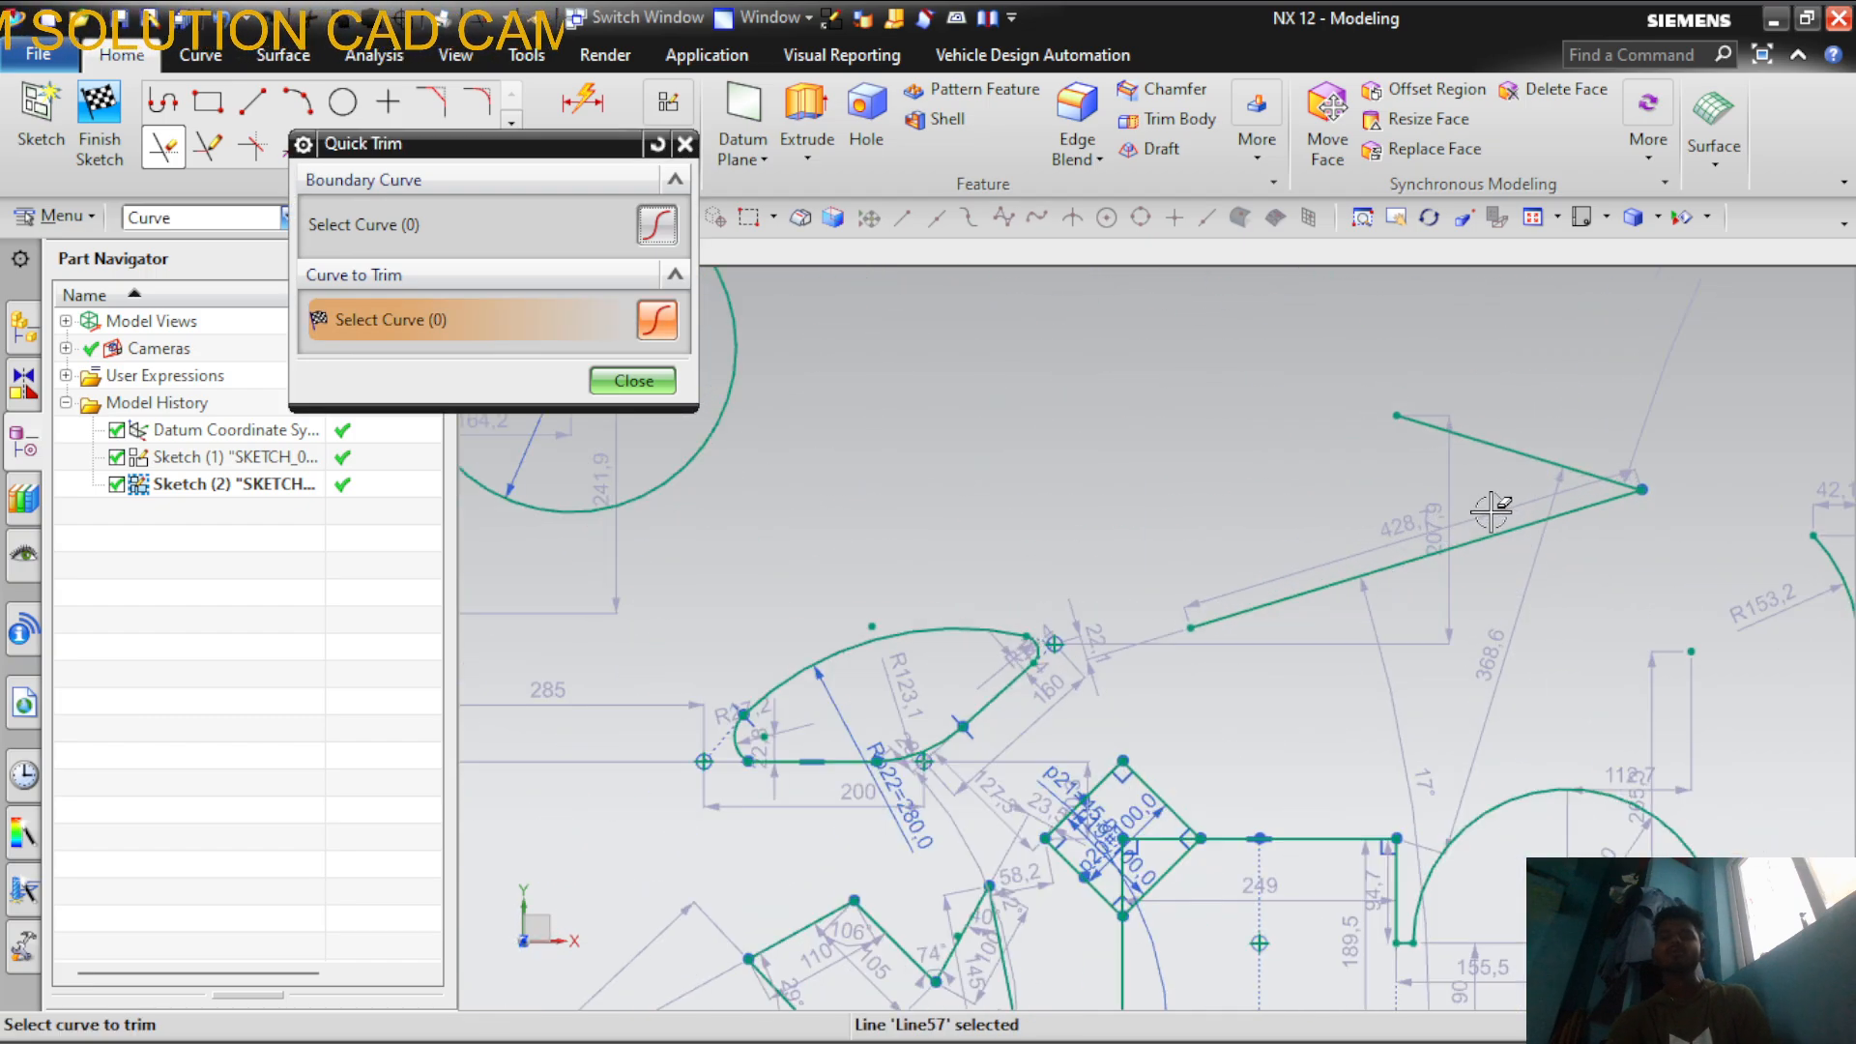
Draw a sloped line about 140 long at 337° between the notched polygon's 165 lower edge and the tilted 260 rectangle
{"action": "scroll", "coordinate": [1511, 497], "scroll_direction": "down", "scroll_amount": 2}
{"action": "scroll", "coordinate": [1508, 493], "scroll_direction": "up", "scroll_amount": 2}
{"action": "scroll", "coordinate": [1665, 583], "scroll_direction": "down", "scroll_amount": 3}
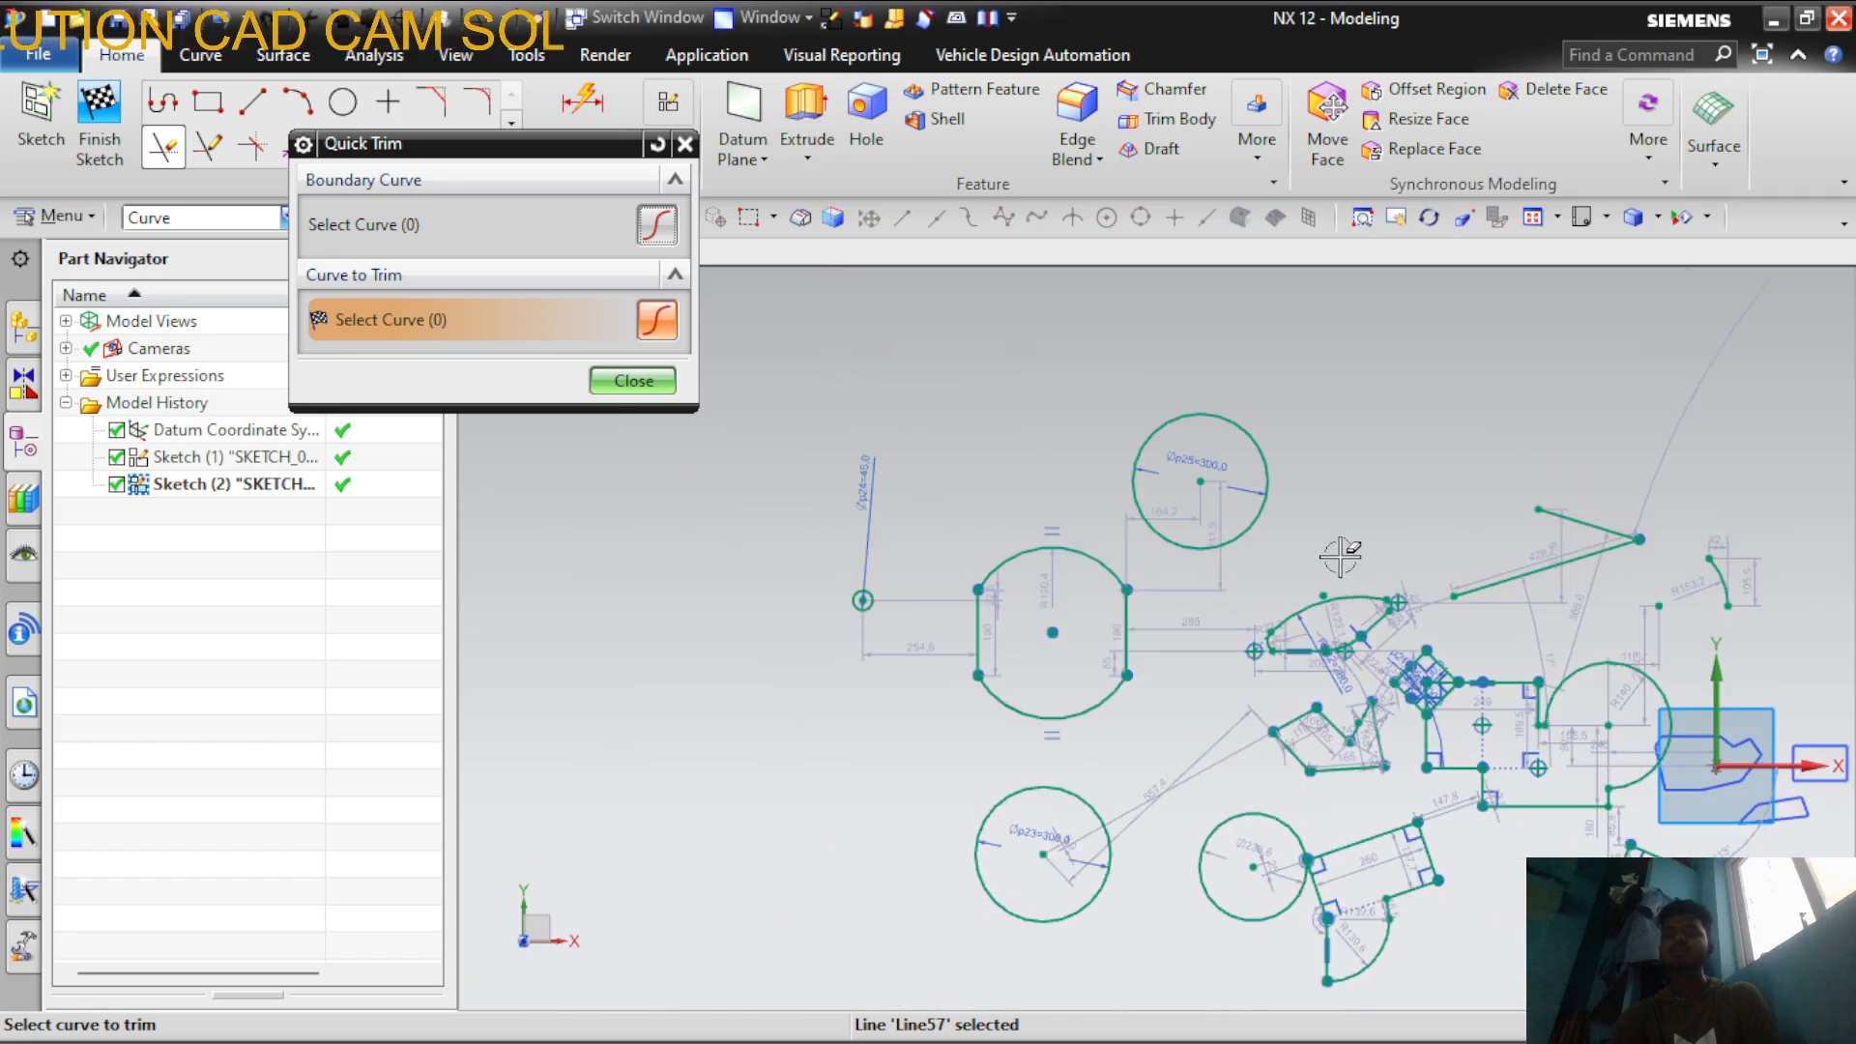
{"action": "scroll", "coordinate": [1353, 657], "scroll_direction": "up", "scroll_amount": 3}
{"action": "scroll", "coordinate": [1307, 661], "scroll_direction": "down", "scroll_amount": 3}
{"action": "scroll", "coordinate": [1307, 661], "scroll_direction": "up", "scroll_amount": 2}
{"action": "scroll", "coordinate": [1307, 661], "scroll_direction": "up", "scroll_amount": 4}
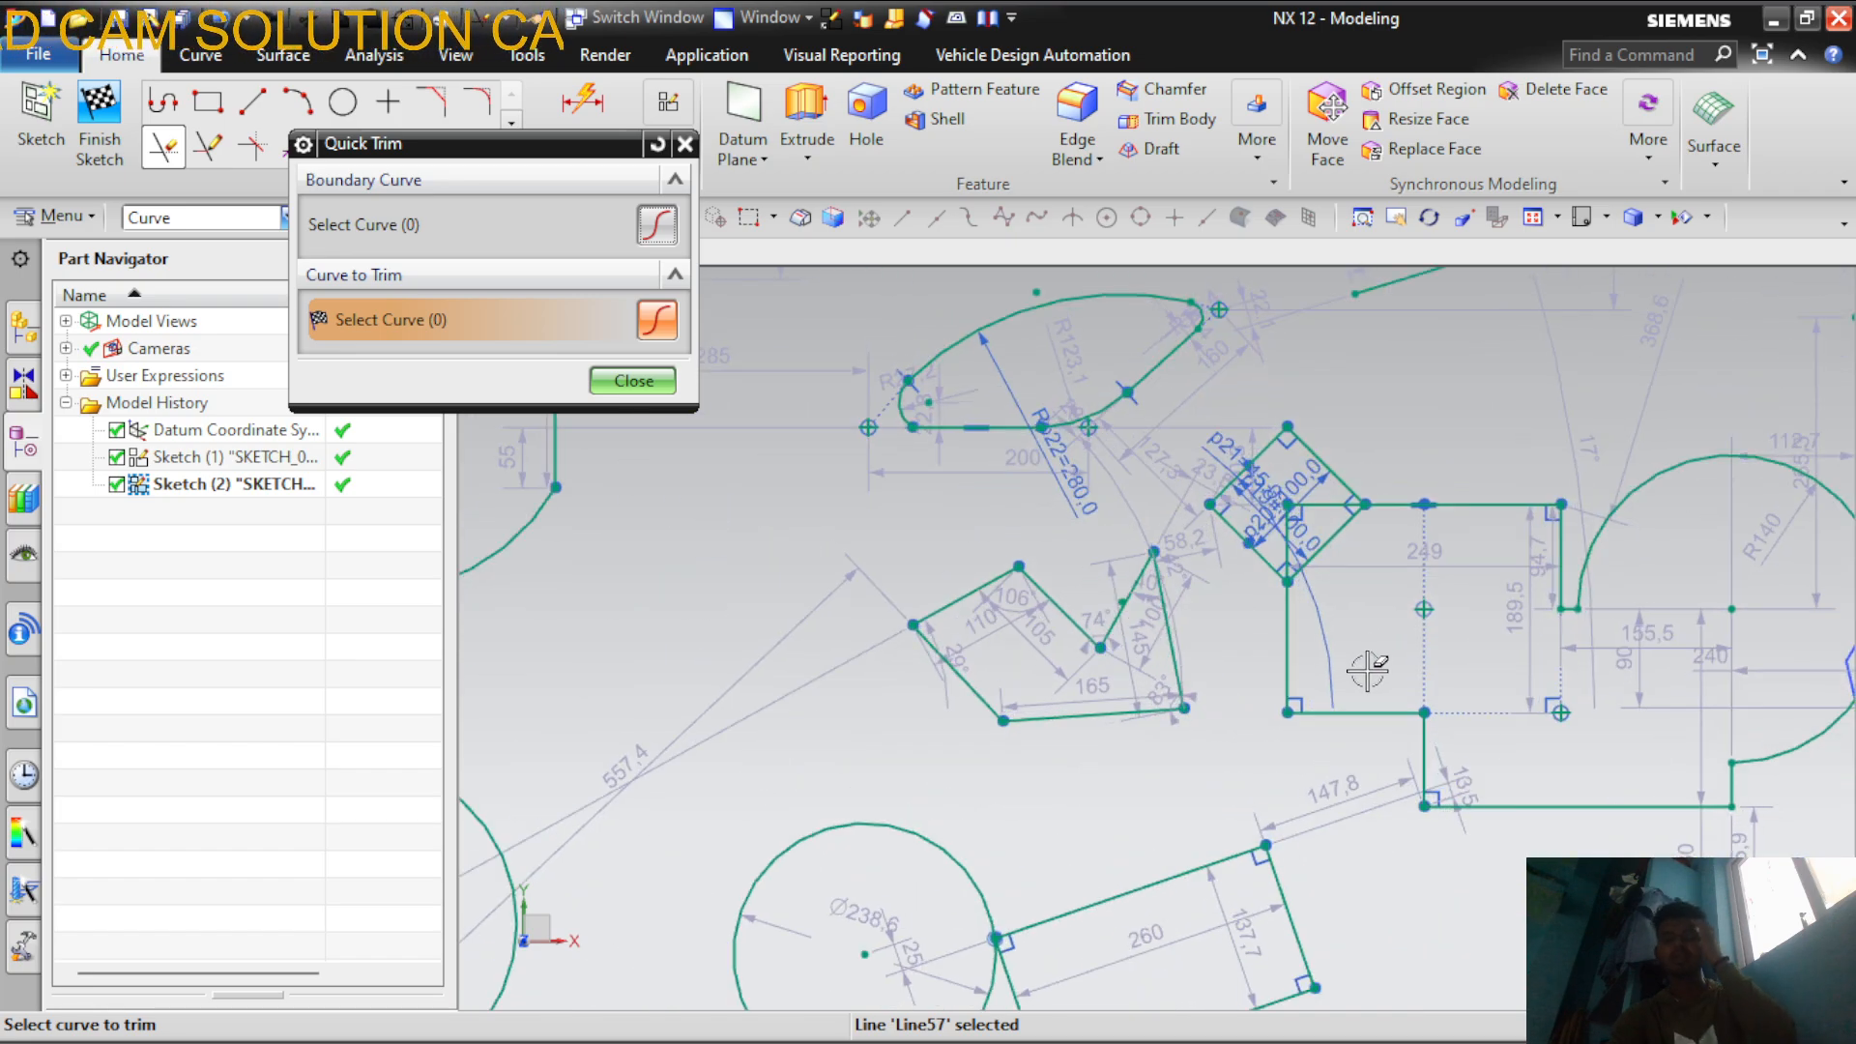
{"action": "left_click", "coordinate": [634, 381]}
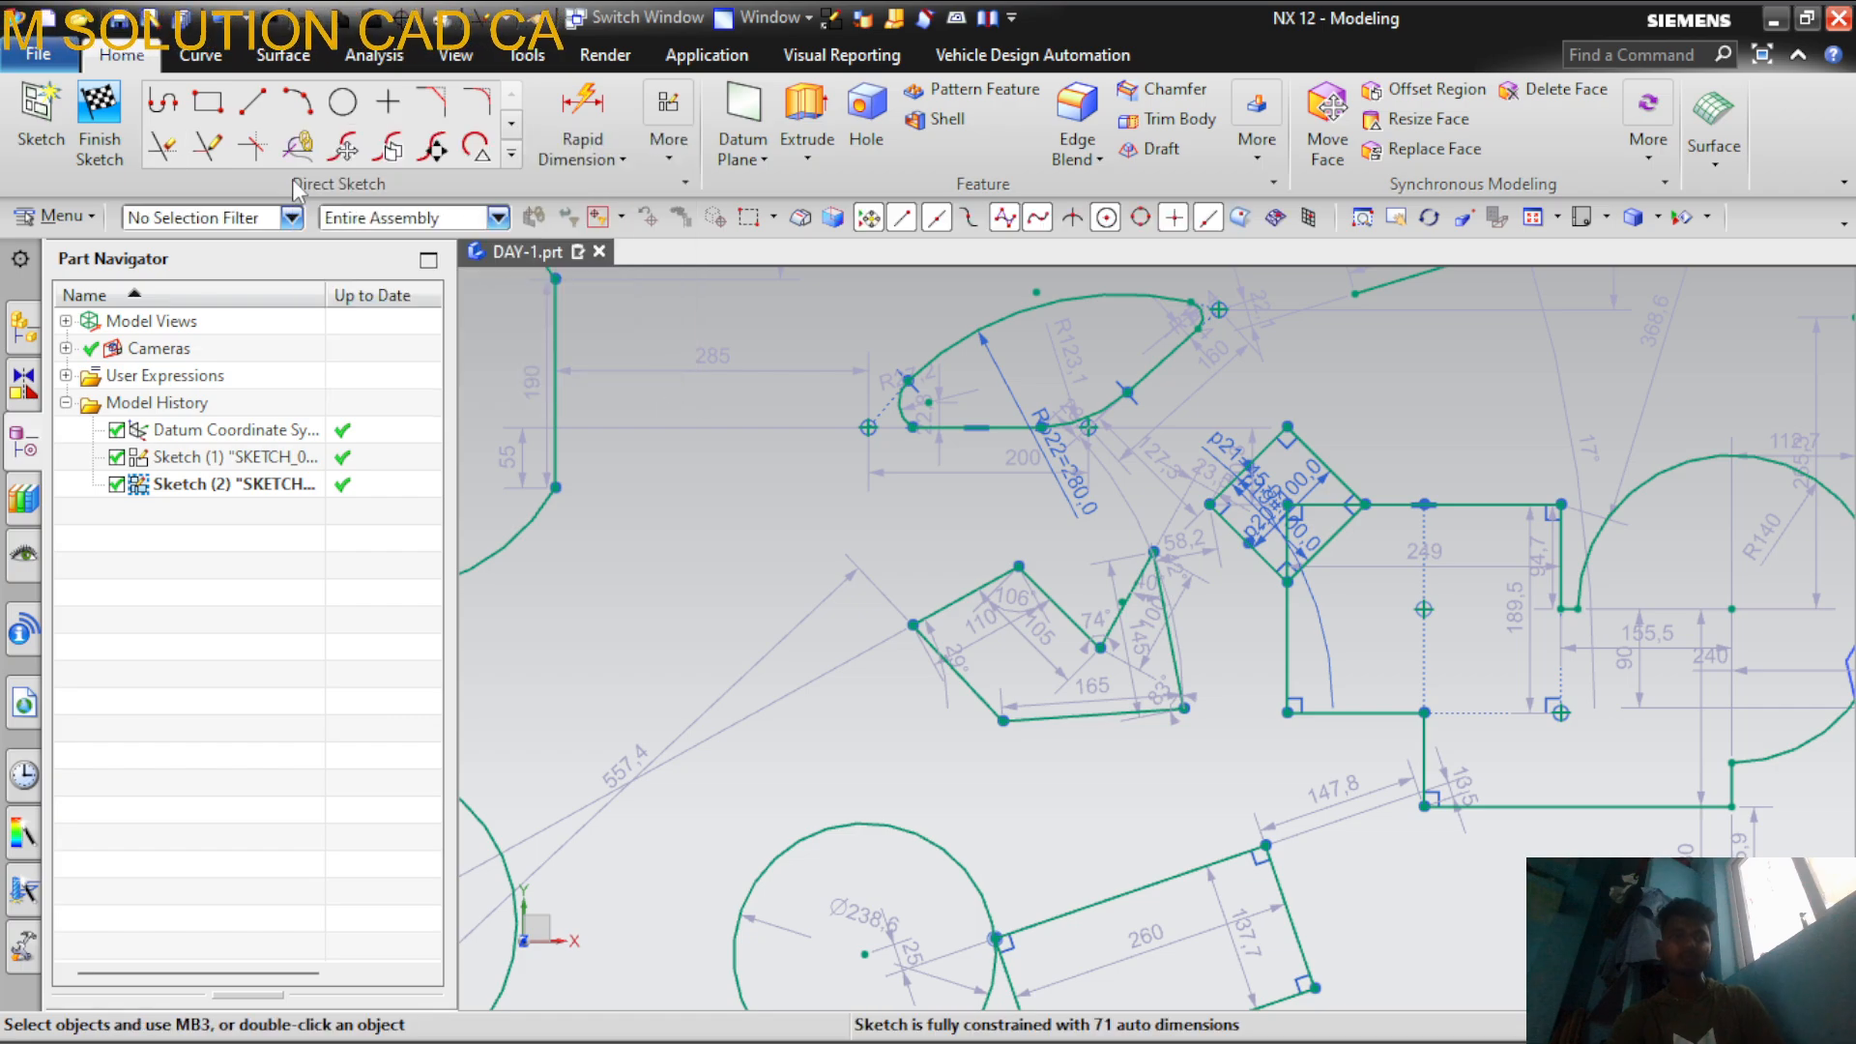
{"action": "left_click", "coordinate": [253, 105]}
{"action": "left_click", "coordinate": [1084, 764]}
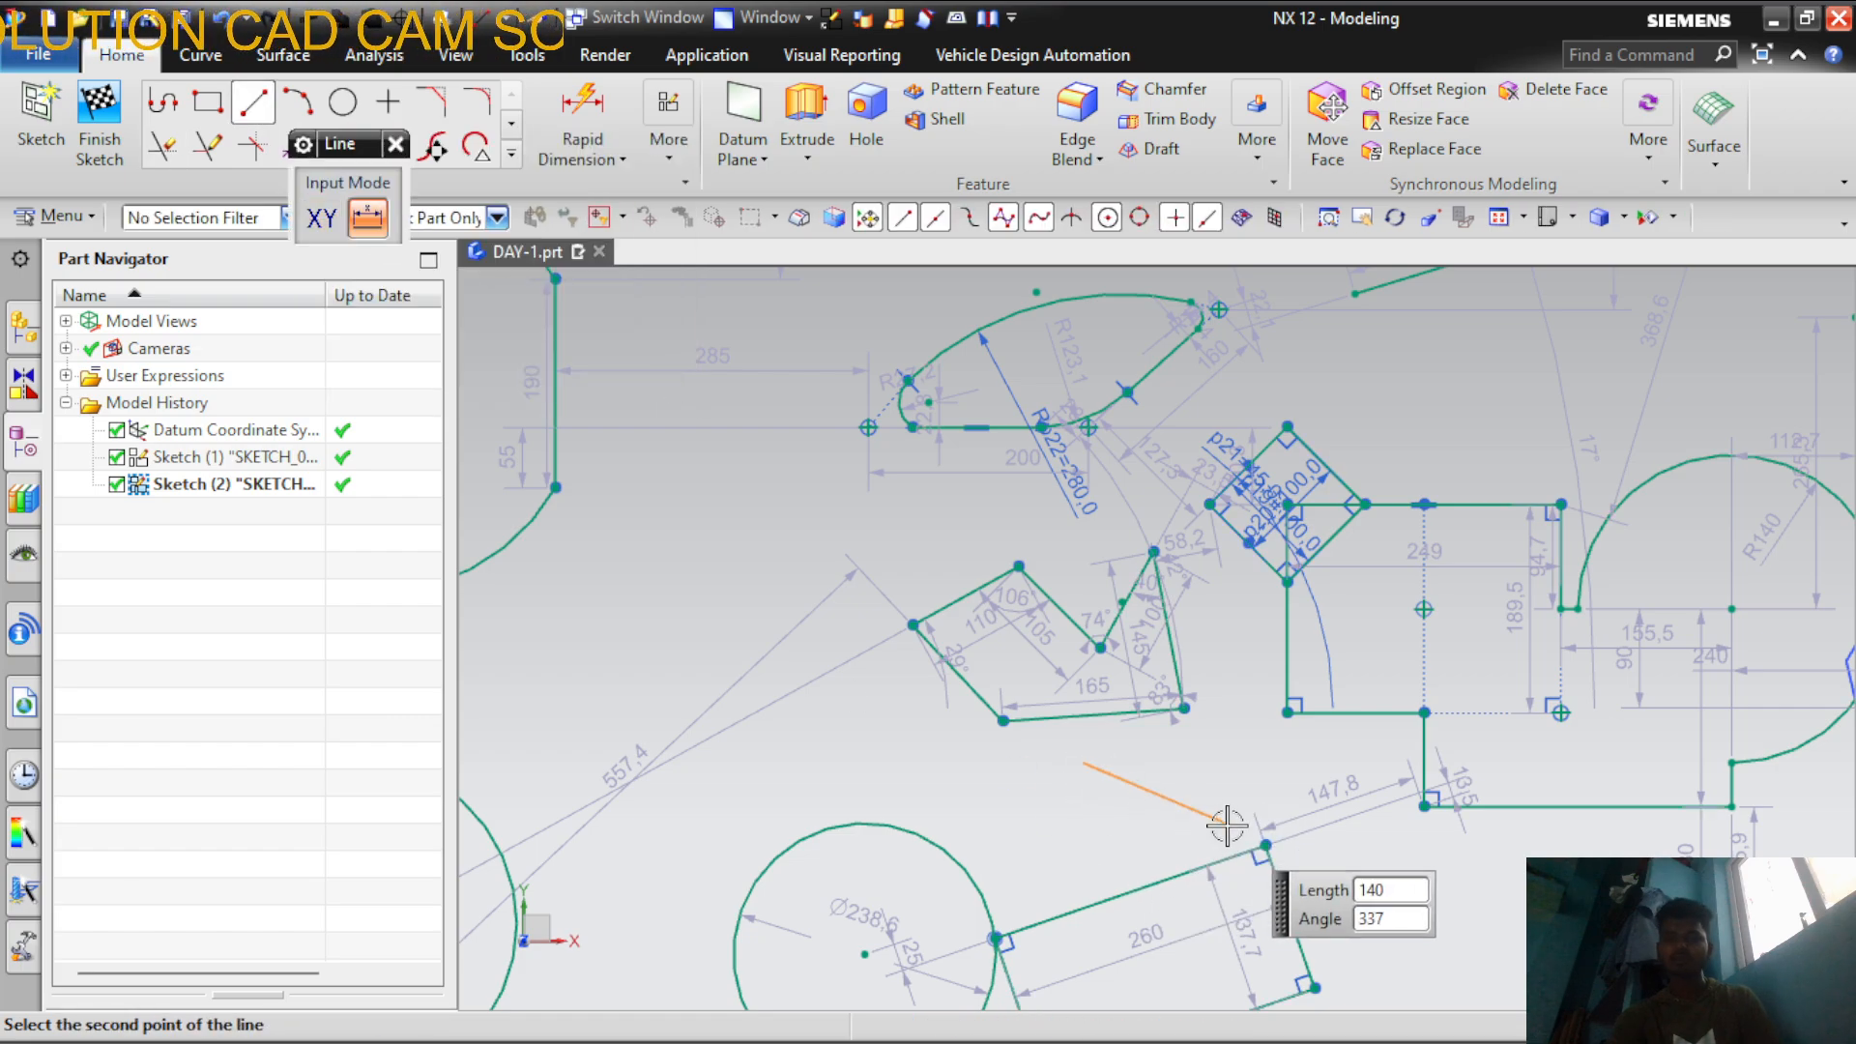
{"action": "scroll", "coordinate": [1063, 830], "scroll_direction": "down", "scroll_amount": 2}
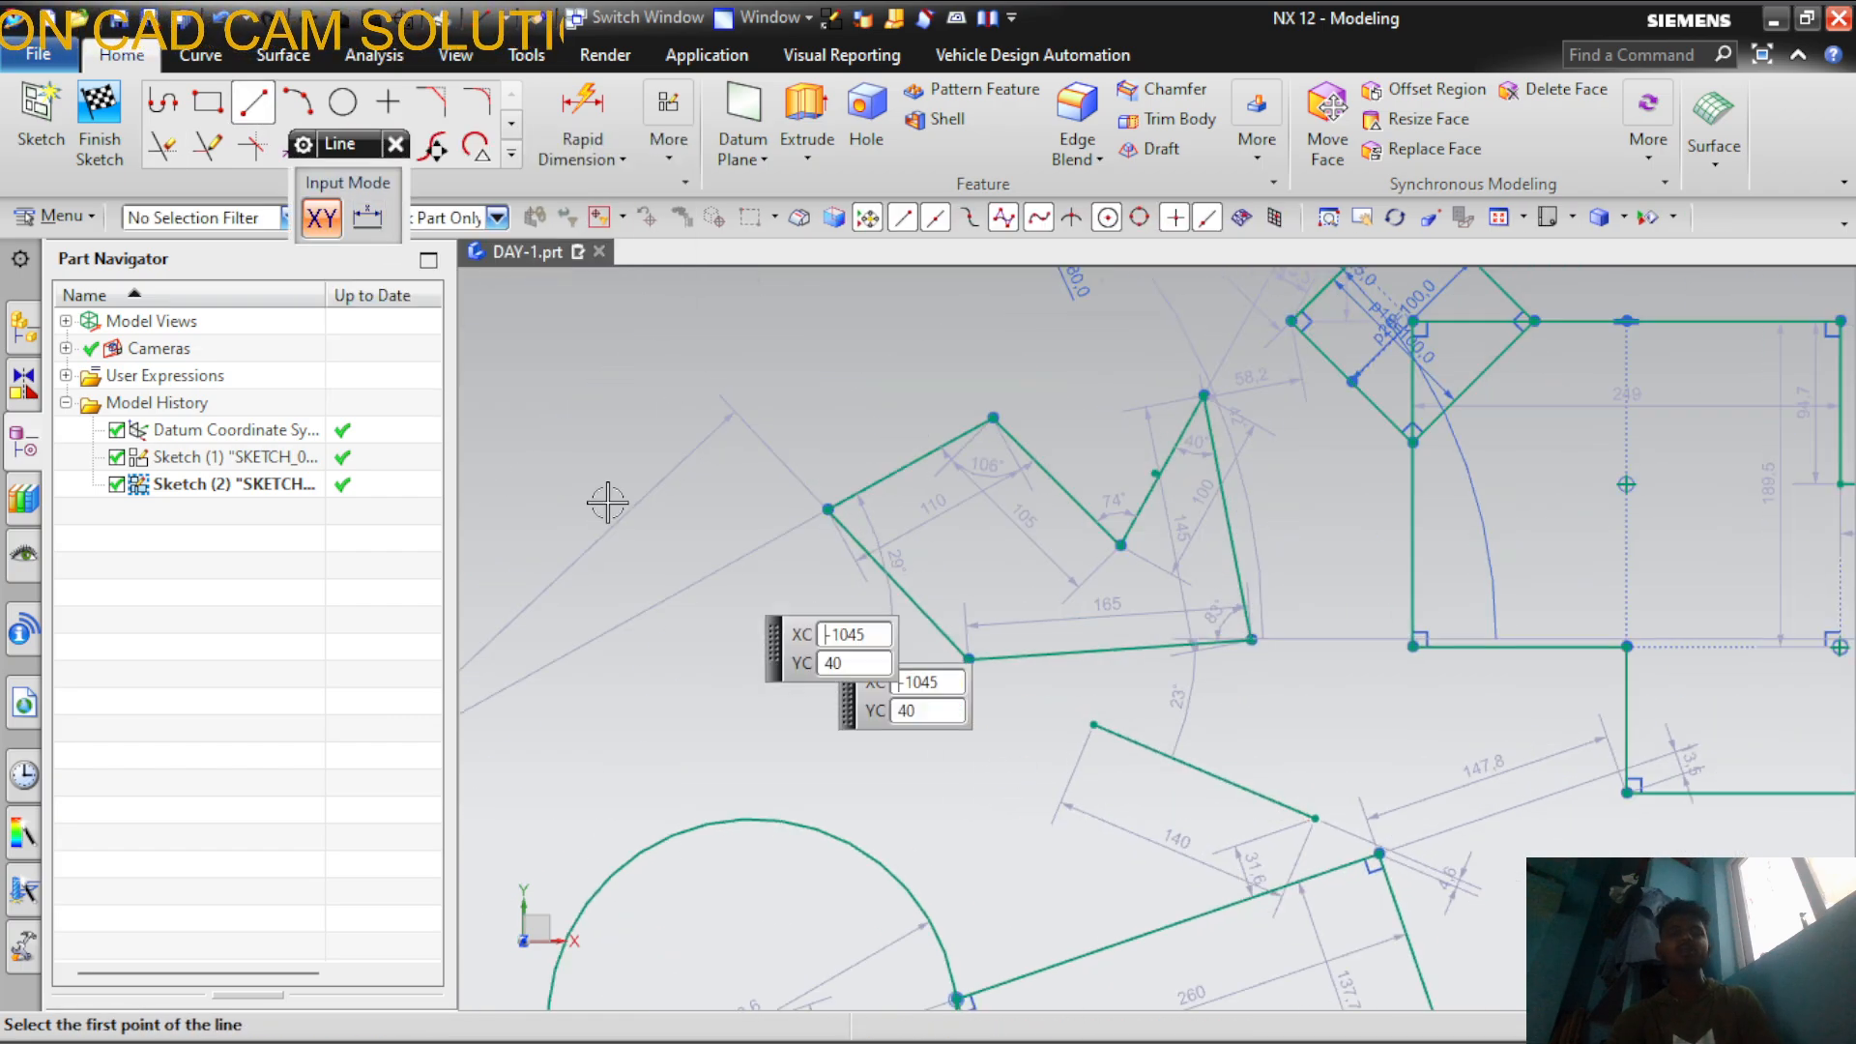
{"action": "left_click", "coordinate": [396, 144]}
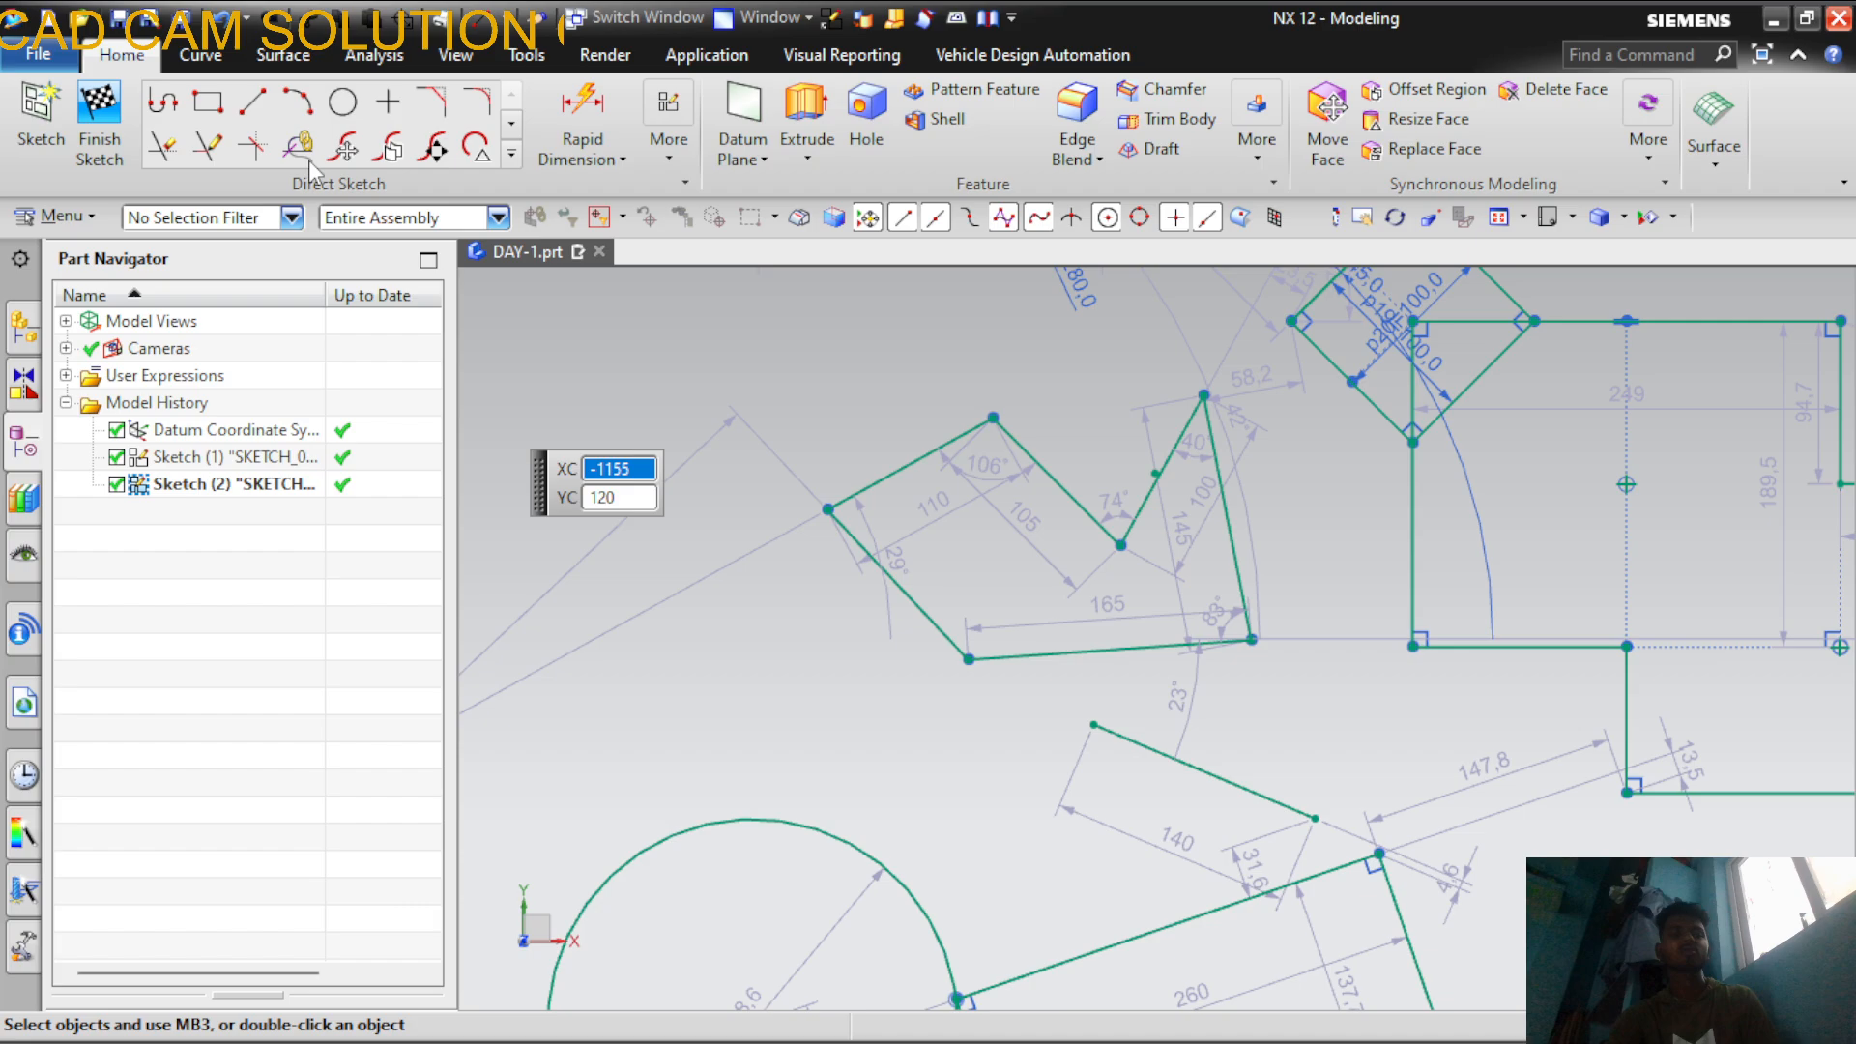
Try to Quick Extend the polygon's lower edge past its lower-left vertex without a boundary curve, and undo the extension
{"action": "left_click", "coordinate": [208, 147]}
{"action": "left_click", "coordinate": [1002, 656]}
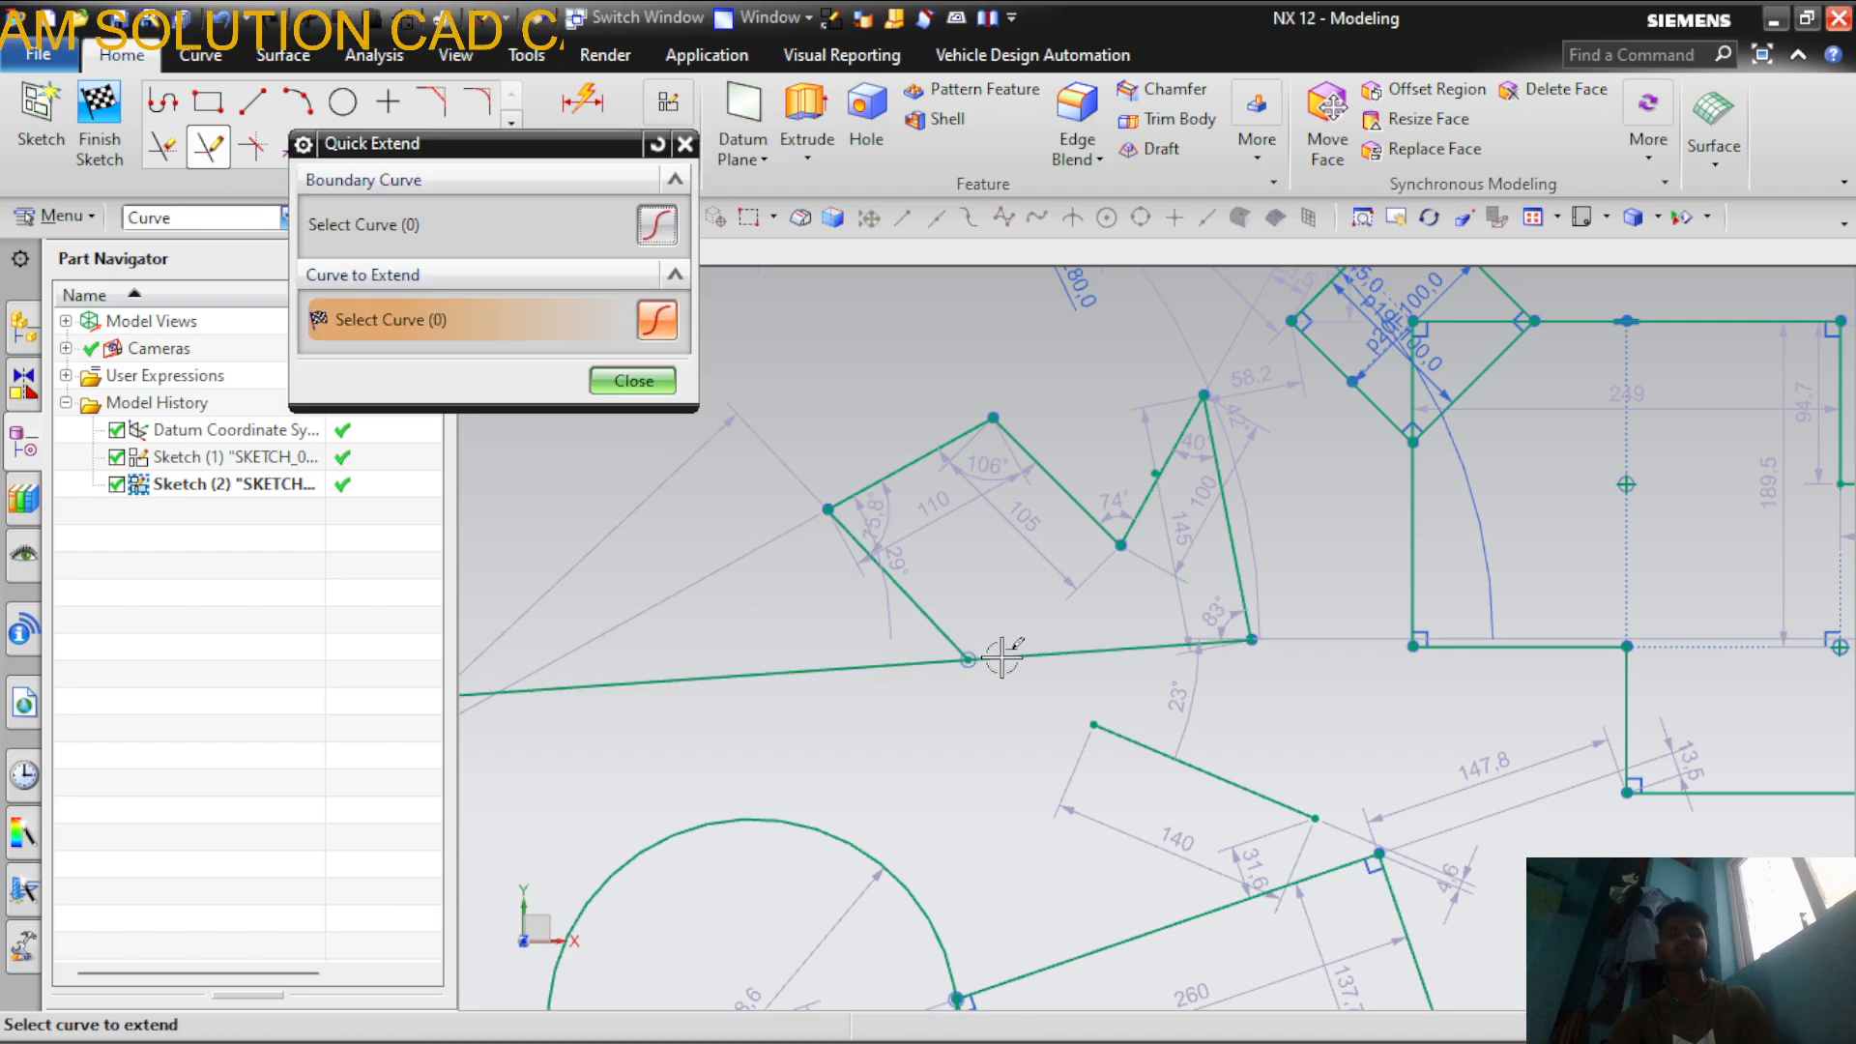
{"action": "left_click", "coordinate": [633, 381]}
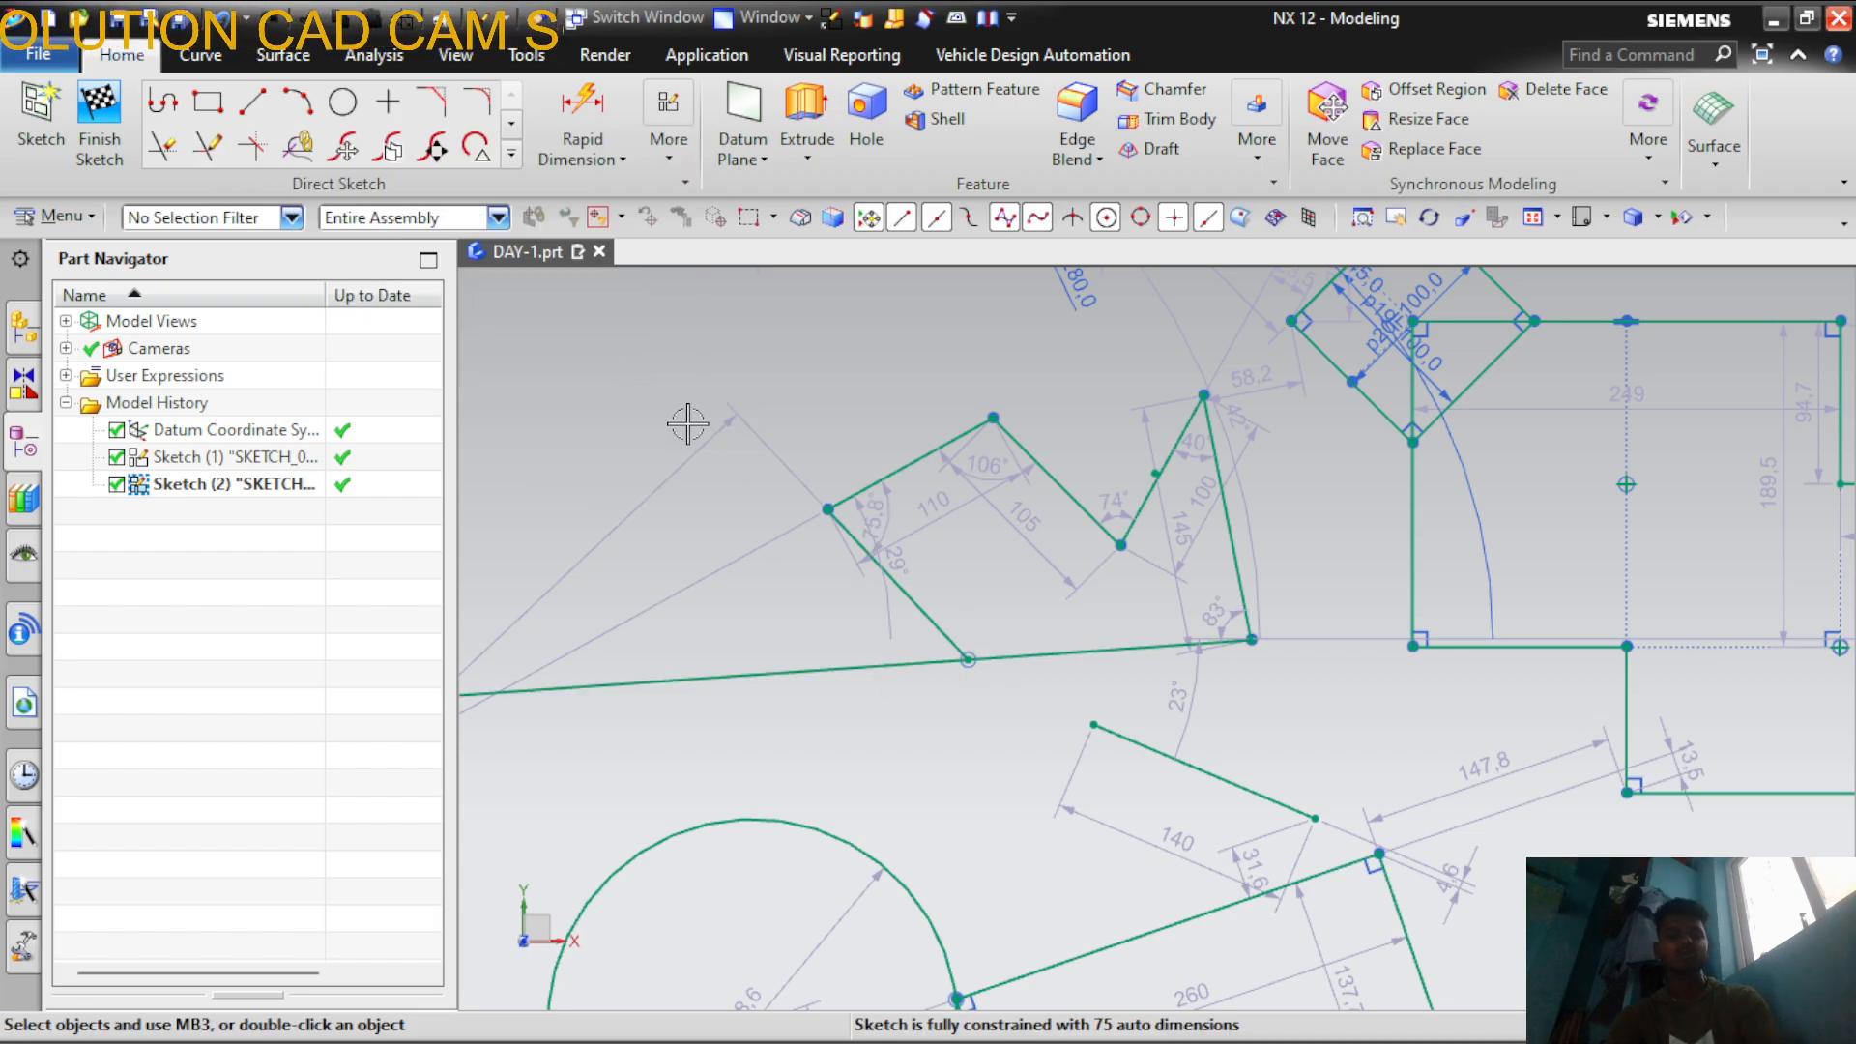
{"action": "key", "text": "ctrl+z"}
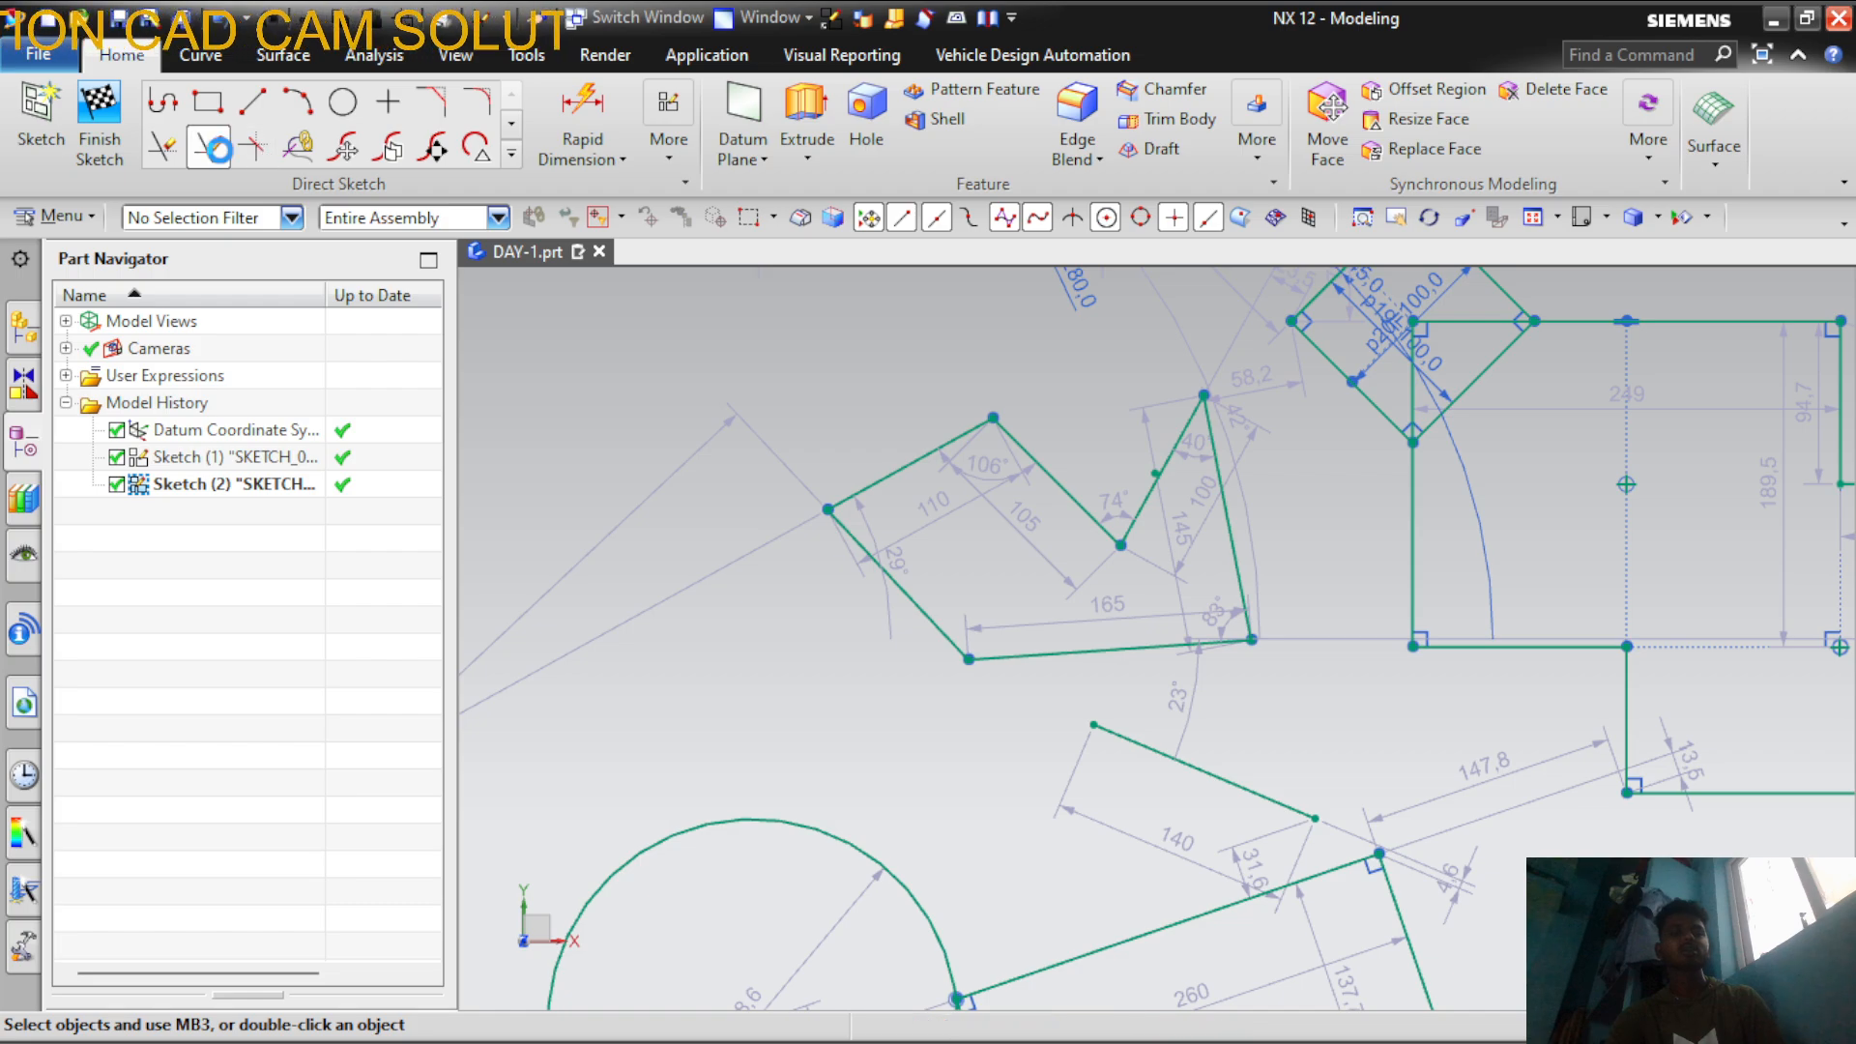
Quick Extend the sloped 140 line to the projection of the polygon's 165 lower edge, using that edge as boundary curve
{"action": "left_click", "coordinate": [208, 147]}
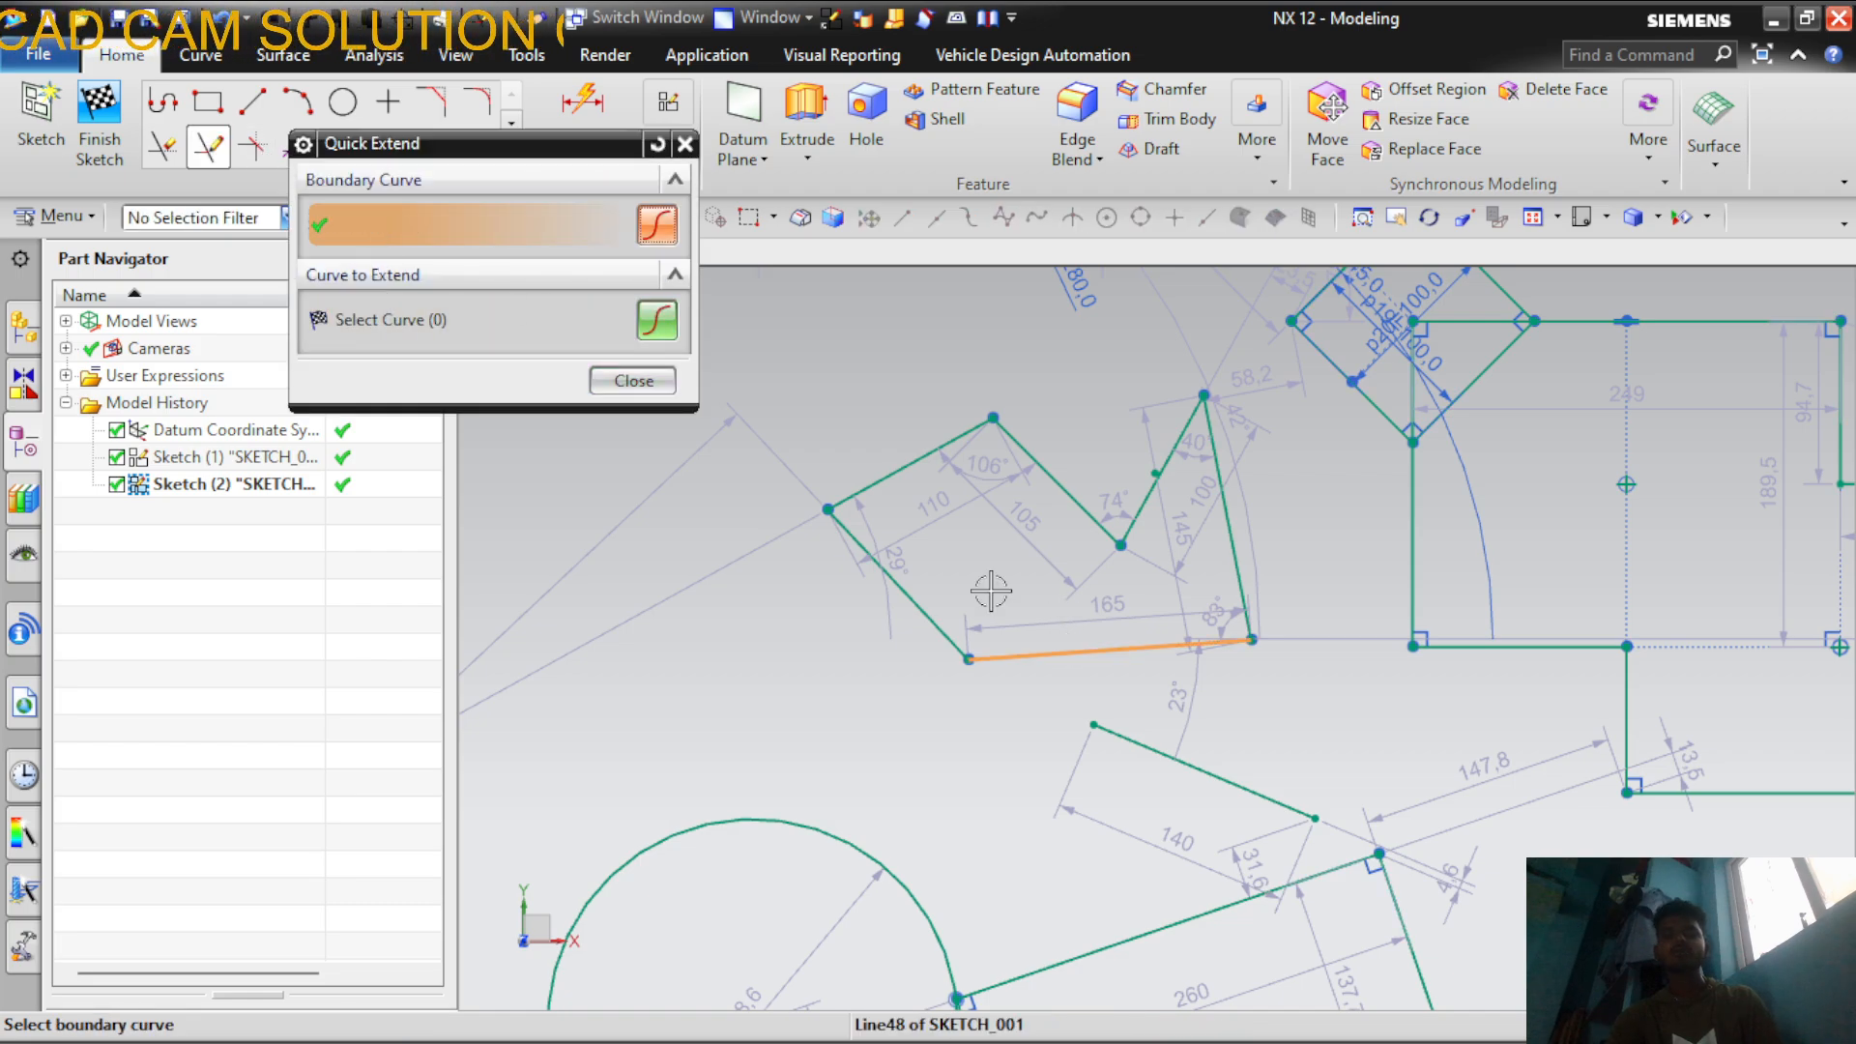
{"action": "left_click", "coordinate": [1061, 643]}
{"action": "left_click", "coordinate": [1148, 757]}
{"action": "scroll", "coordinate": [982, 675], "scroll_direction": "up", "scroll_amount": 6}
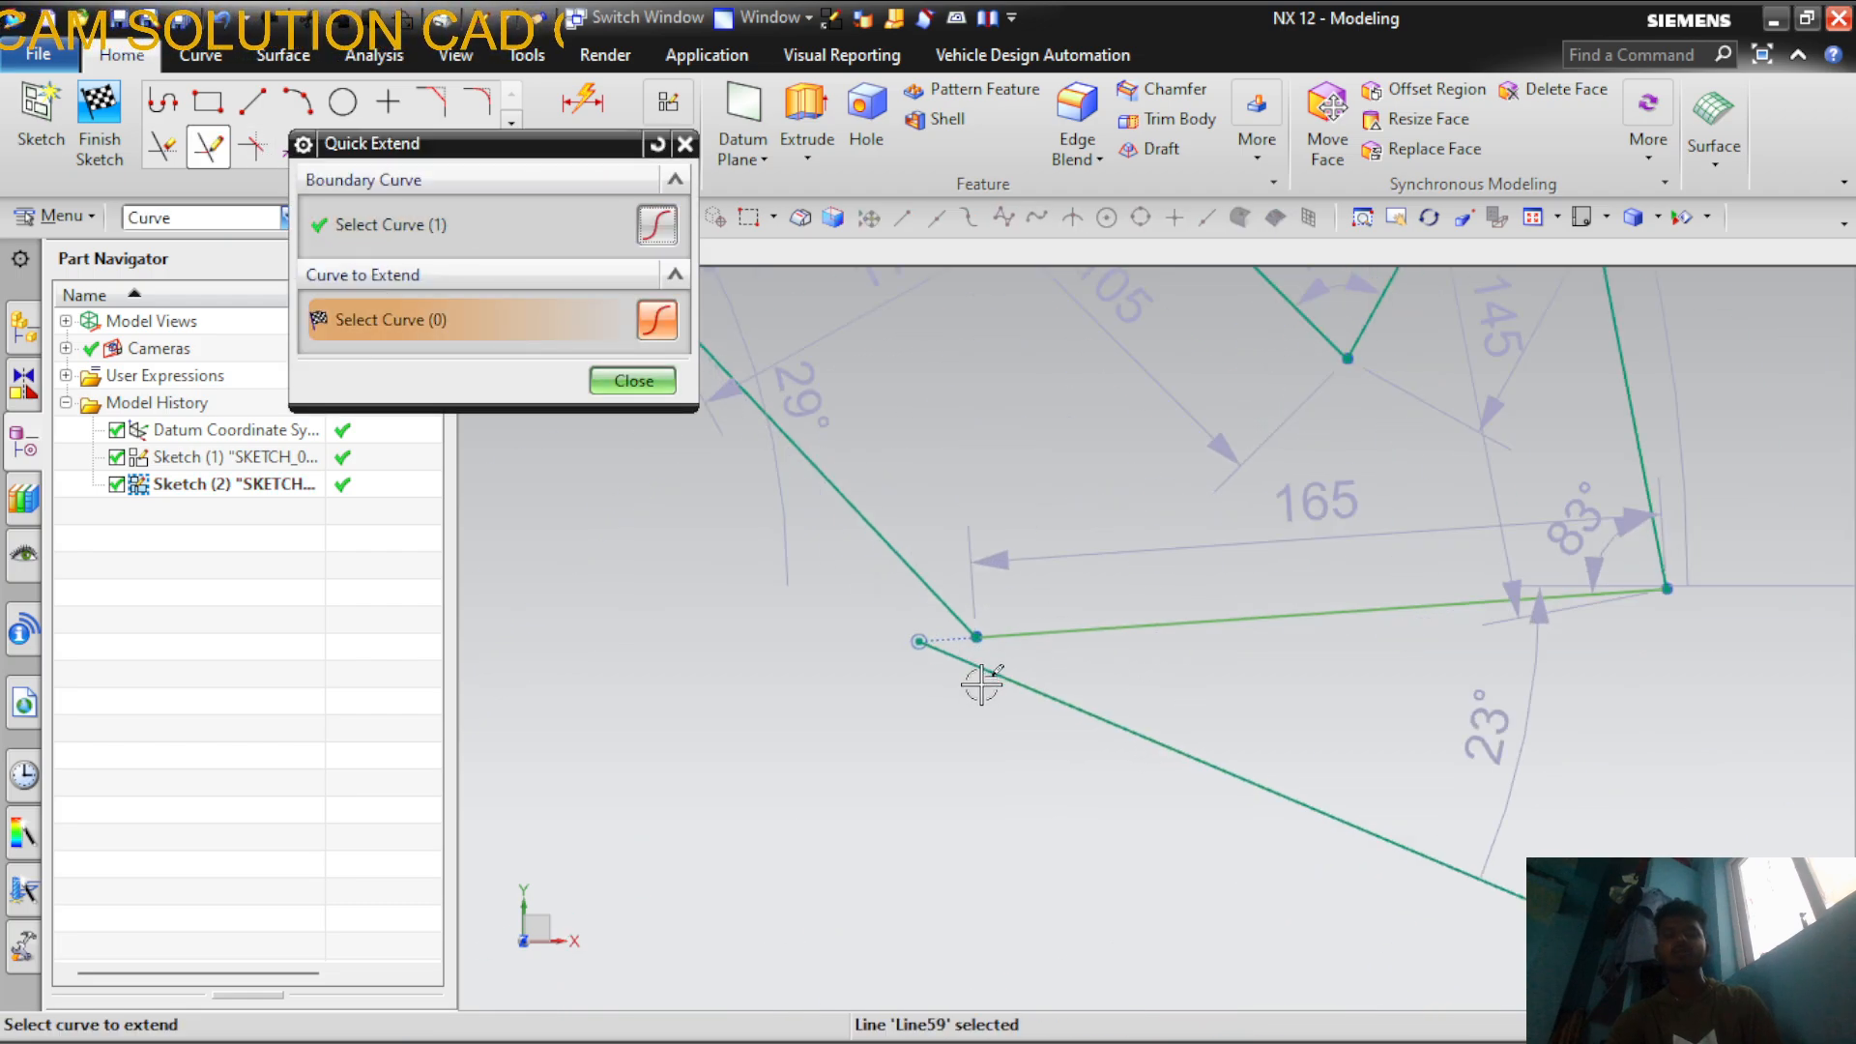
{"action": "scroll", "coordinate": [897, 635], "scroll_direction": "up", "scroll_amount": 2}
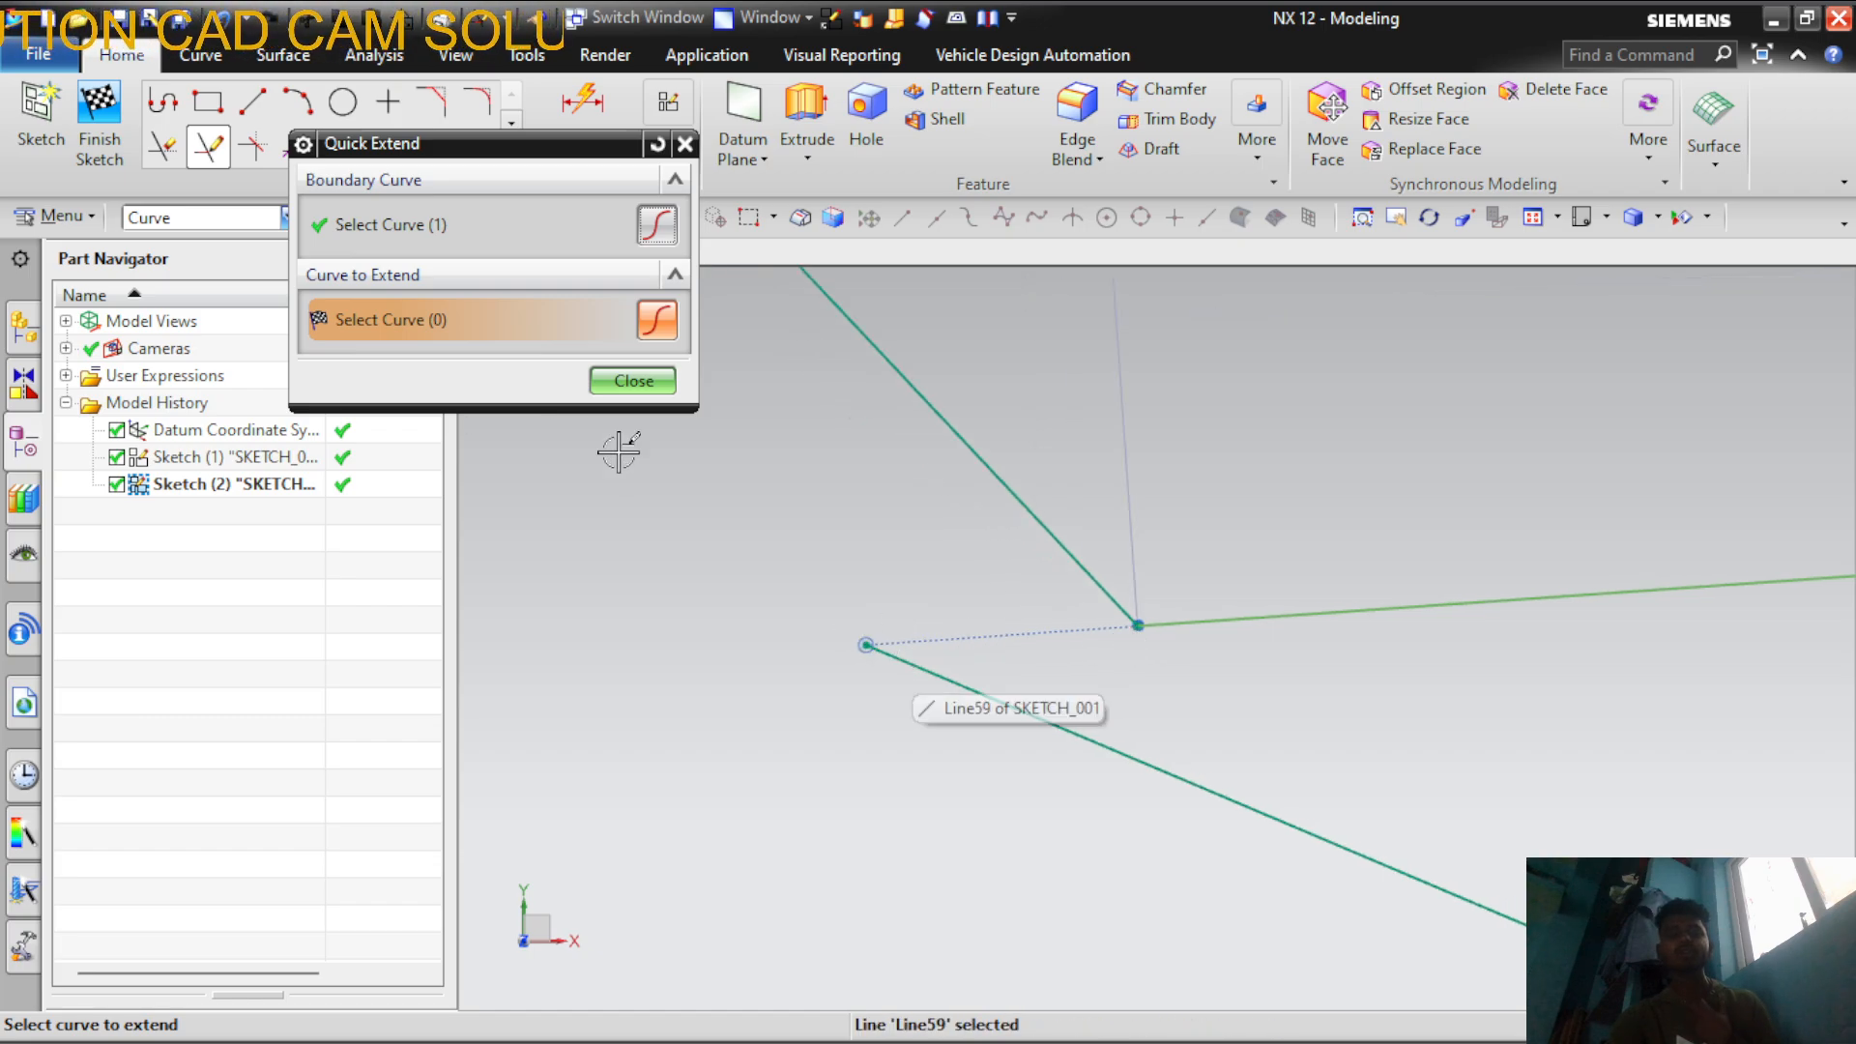
{"action": "left_click", "coordinate": [632, 381]}
Draw a short line joining the polygon's lower-left vertex to the extended sloped line's endpoint
{"action": "left_click", "coordinate": [254, 104]}
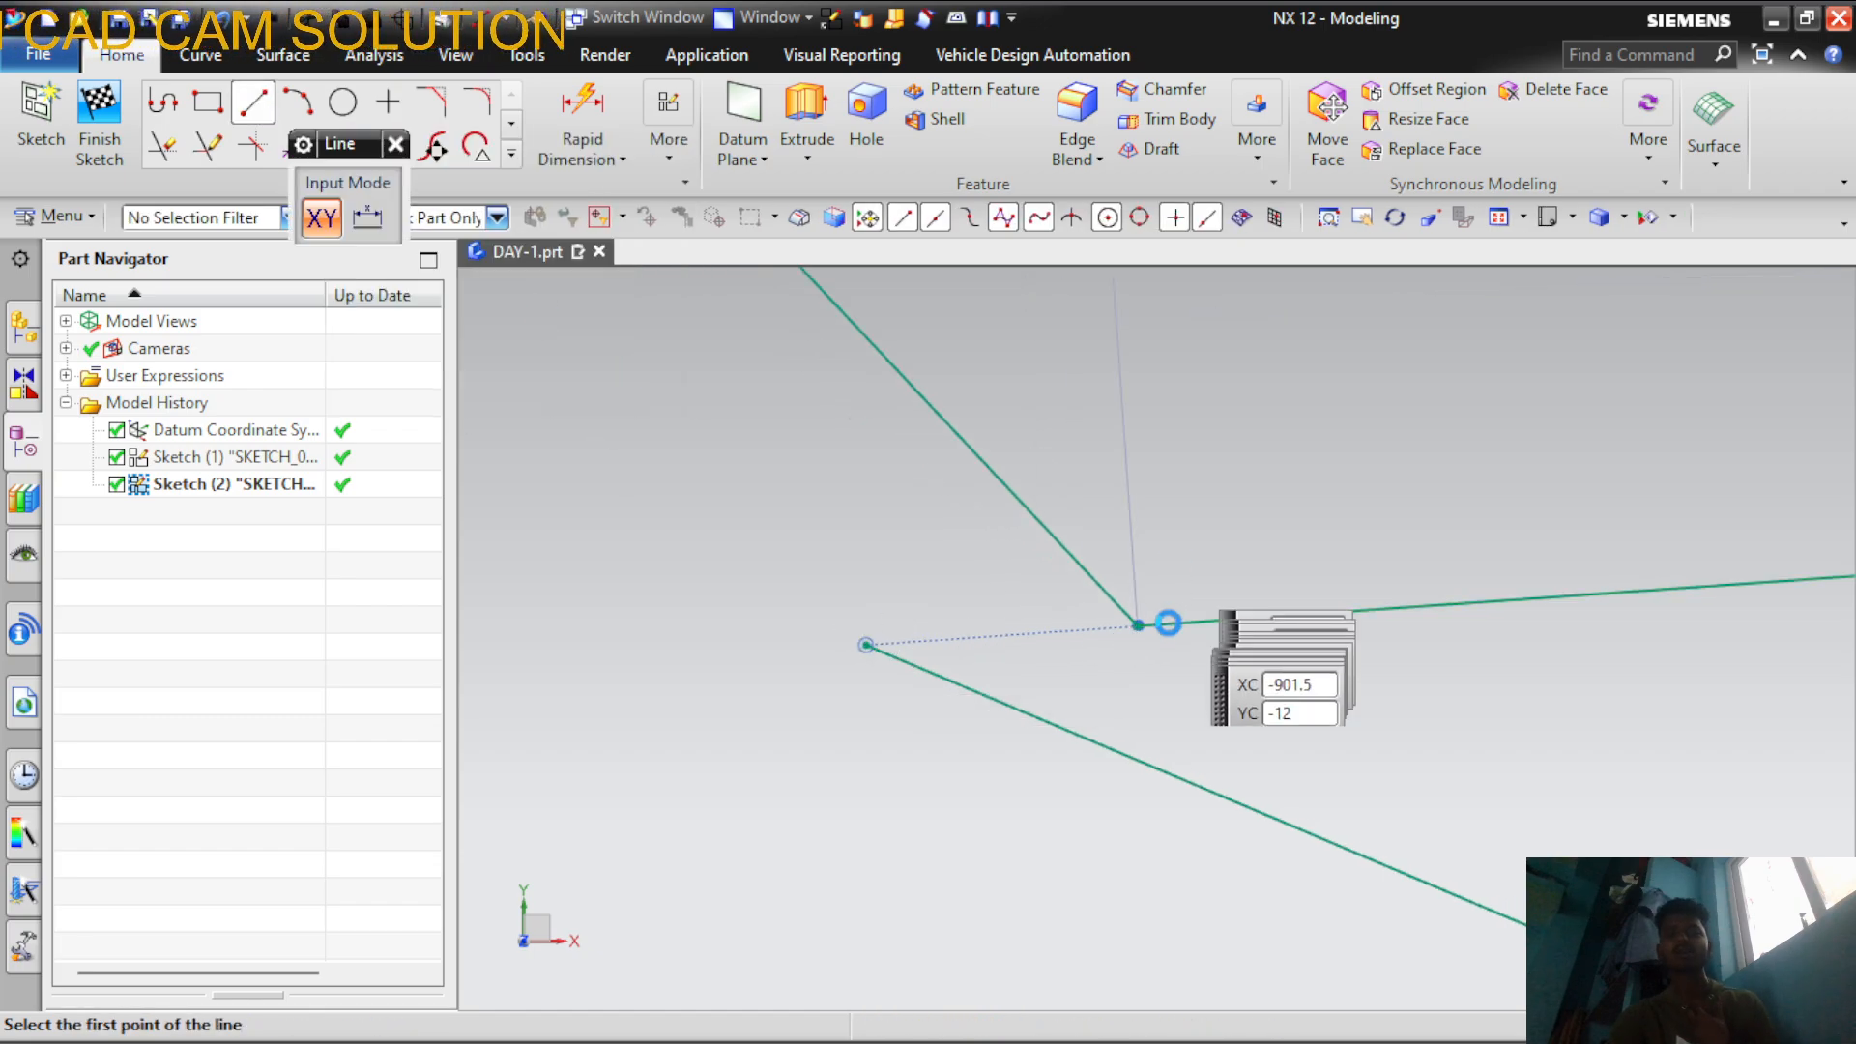
{"action": "left_click", "coordinate": [1139, 625]}
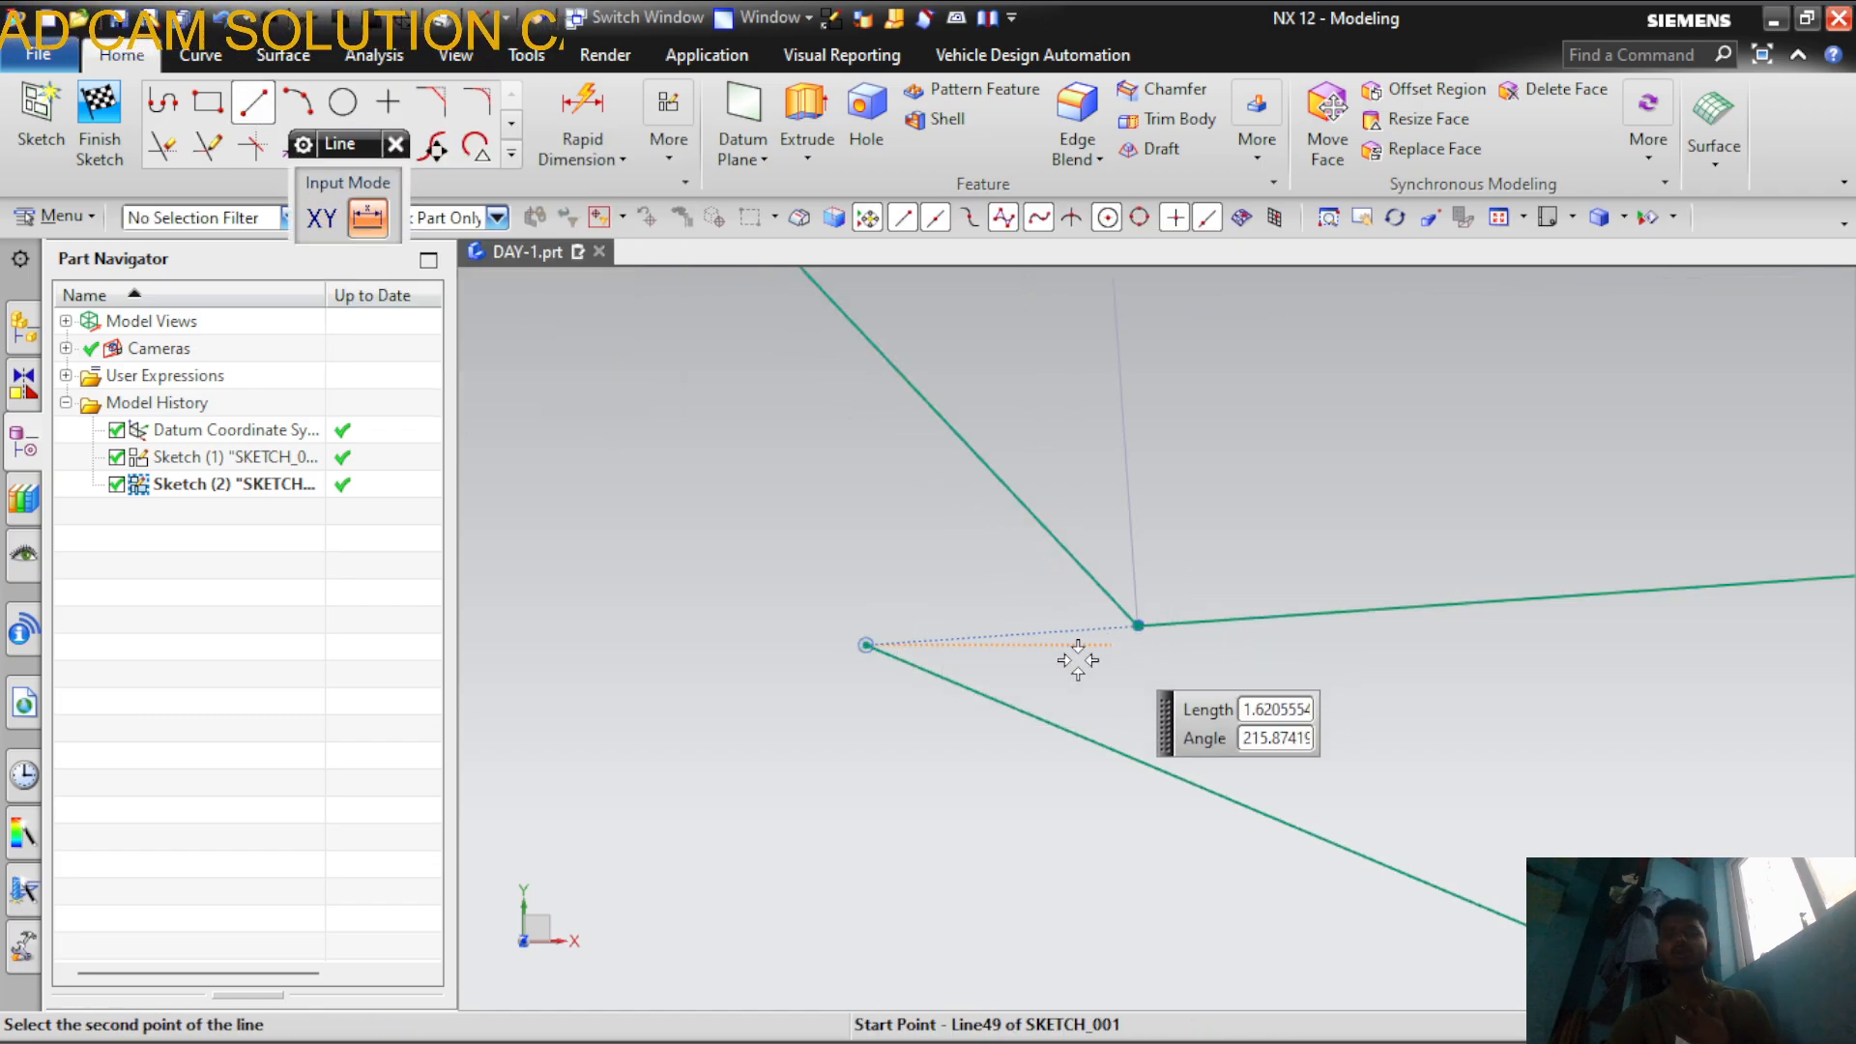
{"action": "left_click", "coordinate": [868, 645]}
{"action": "left_click", "coordinate": [396, 145]}
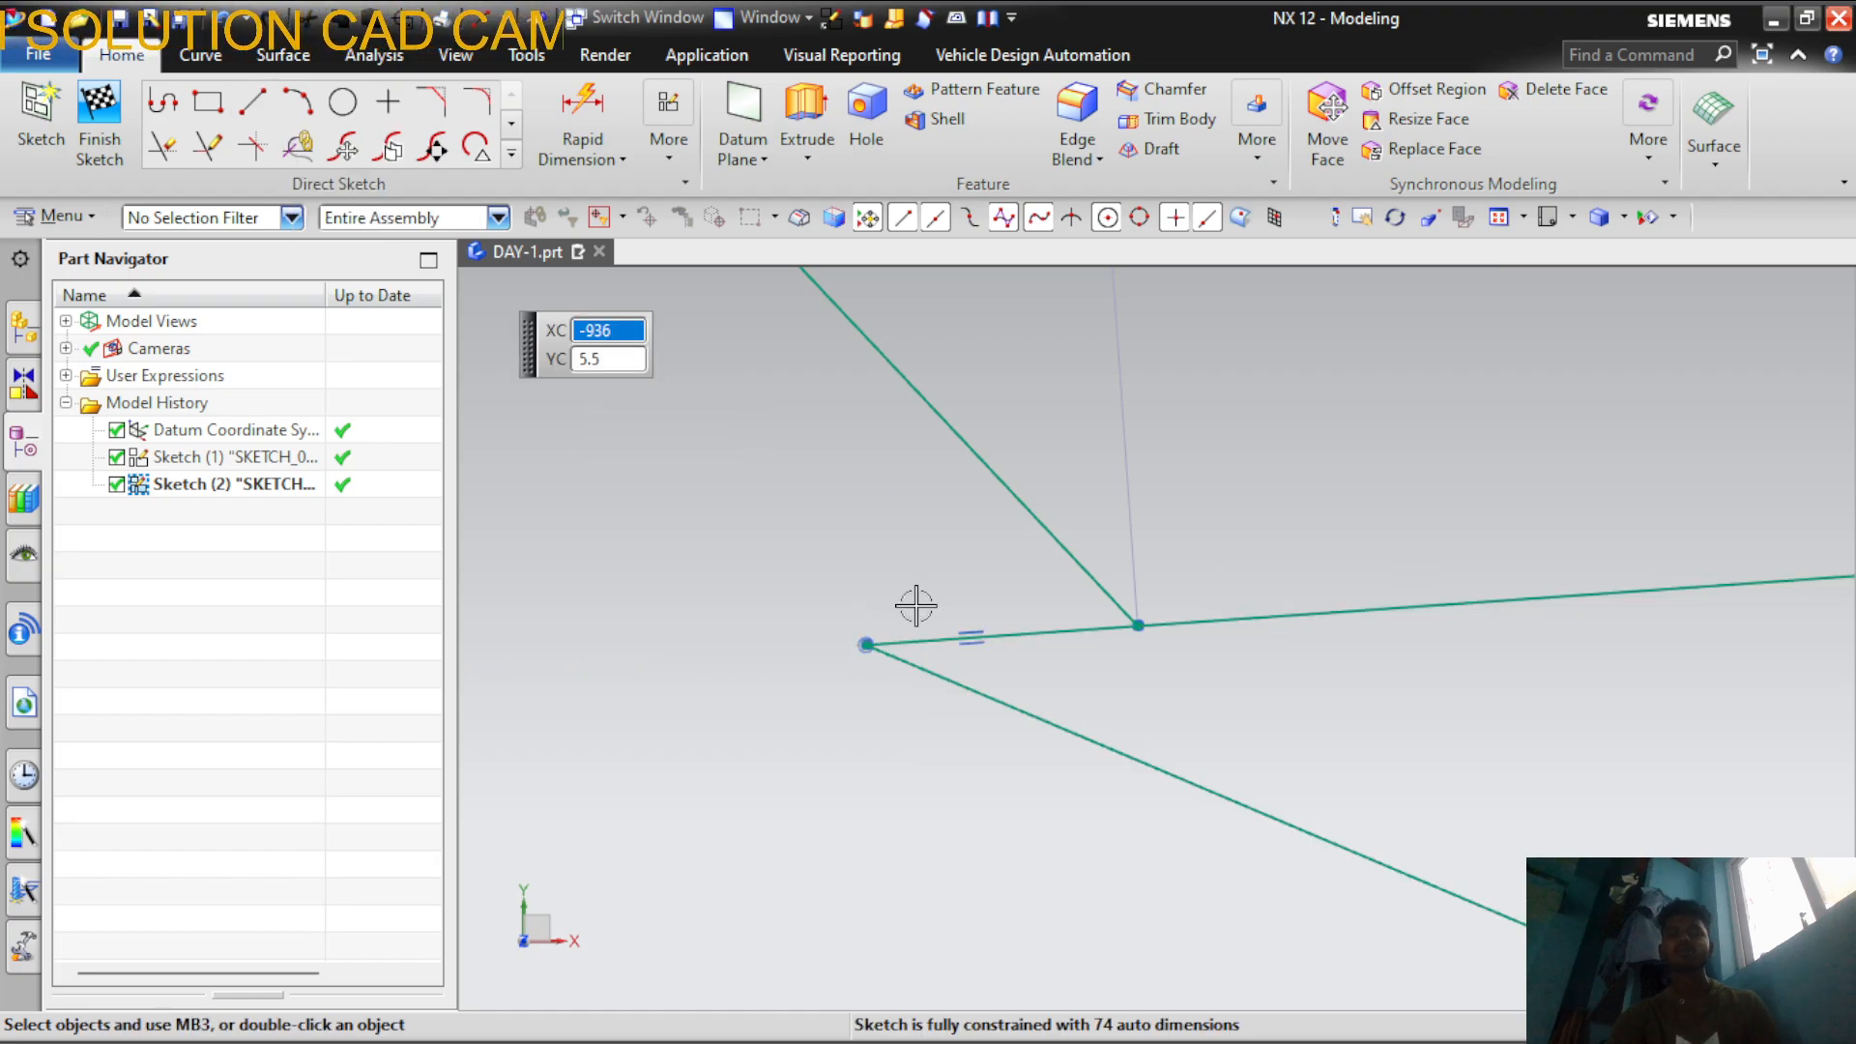
Try to Quick Extend the sloped line to the tilted rectangle's 260 upper edge, using that edge as boundary curve
{"action": "scroll", "coordinate": [953, 638], "scroll_direction": "down", "scroll_amount": 6}
{"action": "scroll", "coordinate": [1068, 620], "scroll_direction": "down", "scroll_amount": 5}
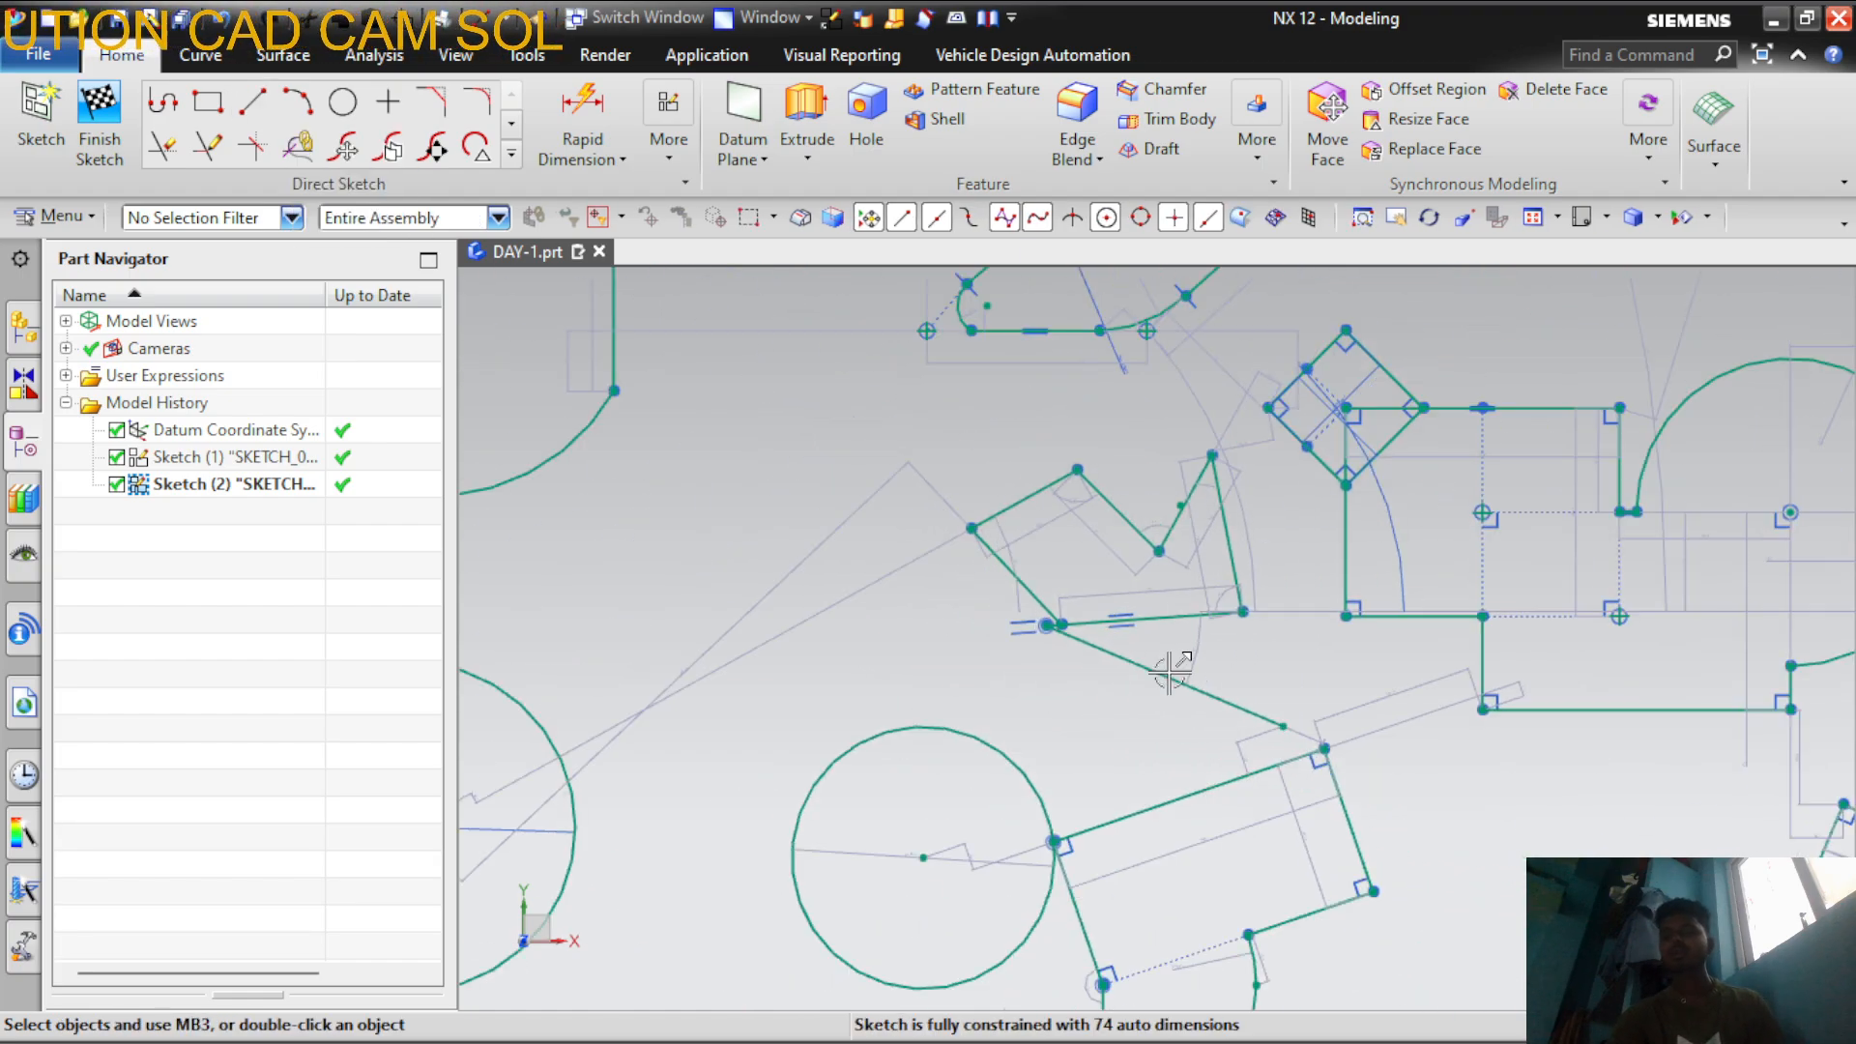
{"action": "scroll", "coordinate": [1305, 747], "scroll_direction": "up", "scroll_amount": 8}
{"action": "scroll", "coordinate": [1637, 720], "scroll_direction": "down", "scroll_amount": 7}
{"action": "scroll", "coordinate": [1637, 720], "scroll_direction": "down", "scroll_amount": 2}
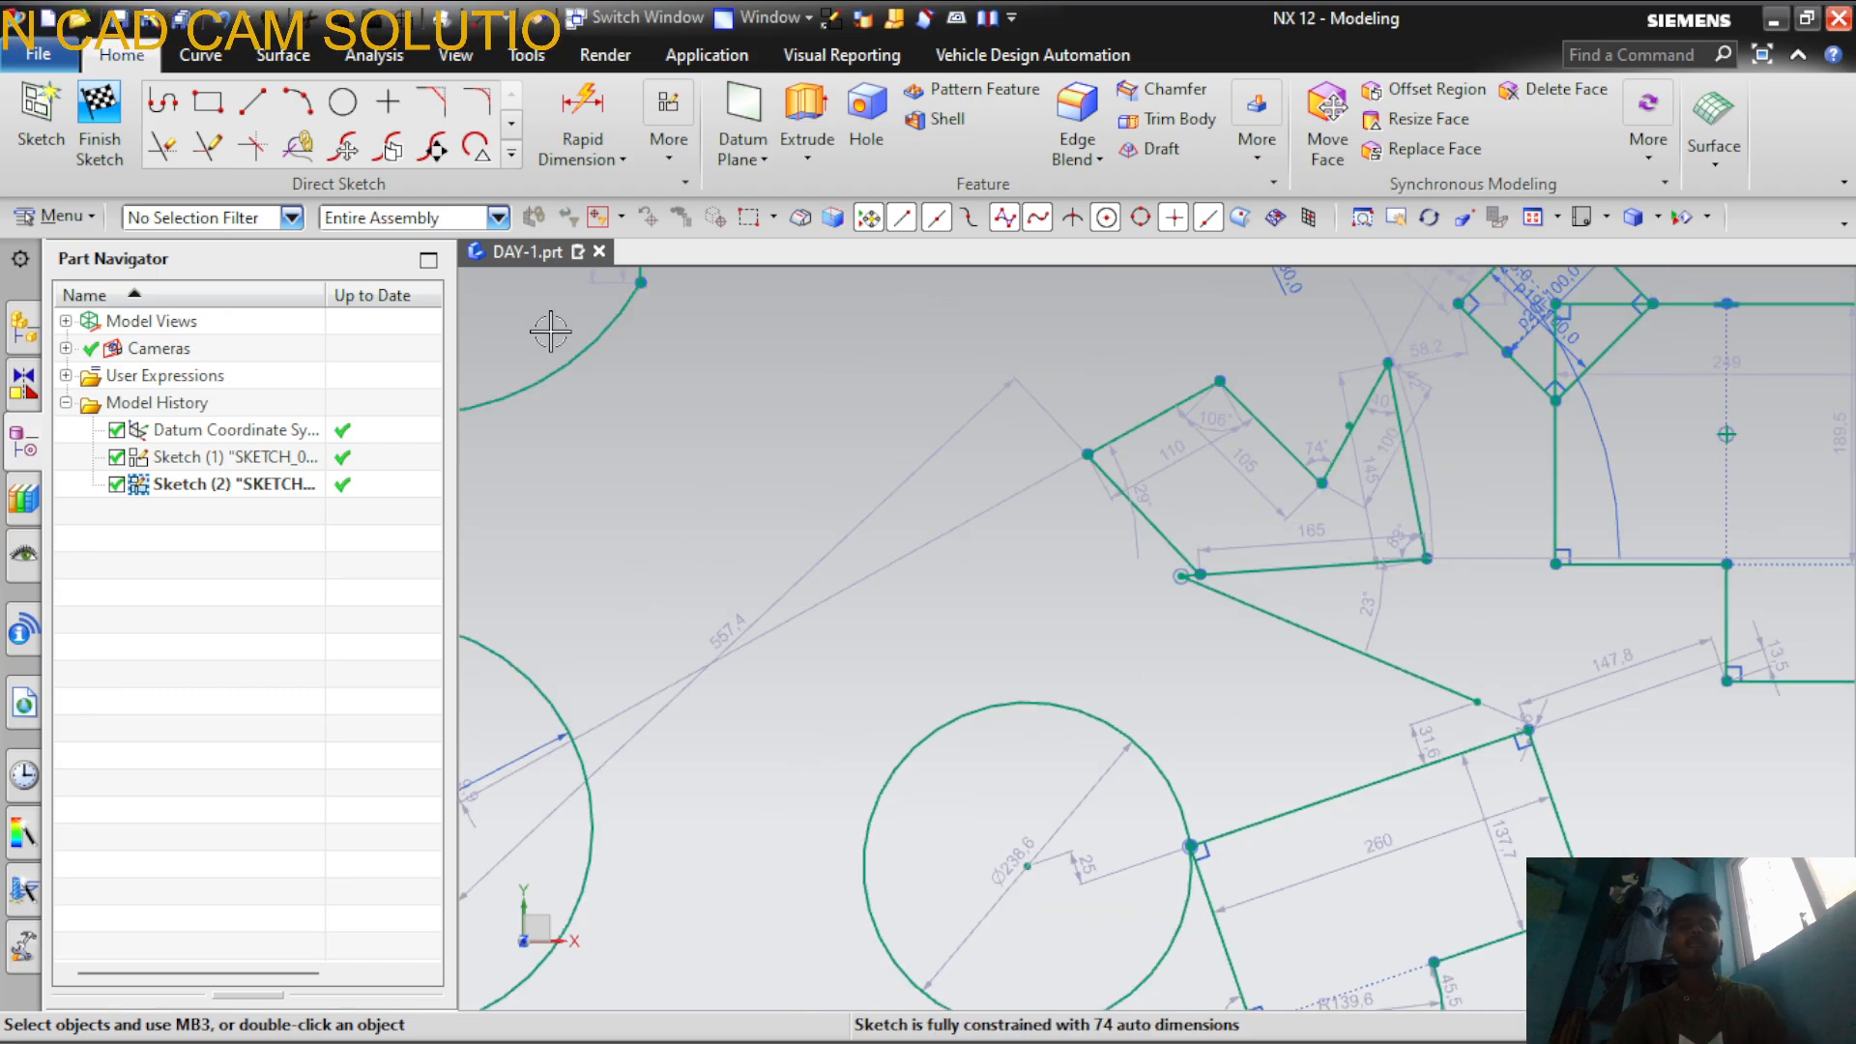
{"action": "key", "text": "e"}
{"action": "left_click", "coordinate": [471, 224]}
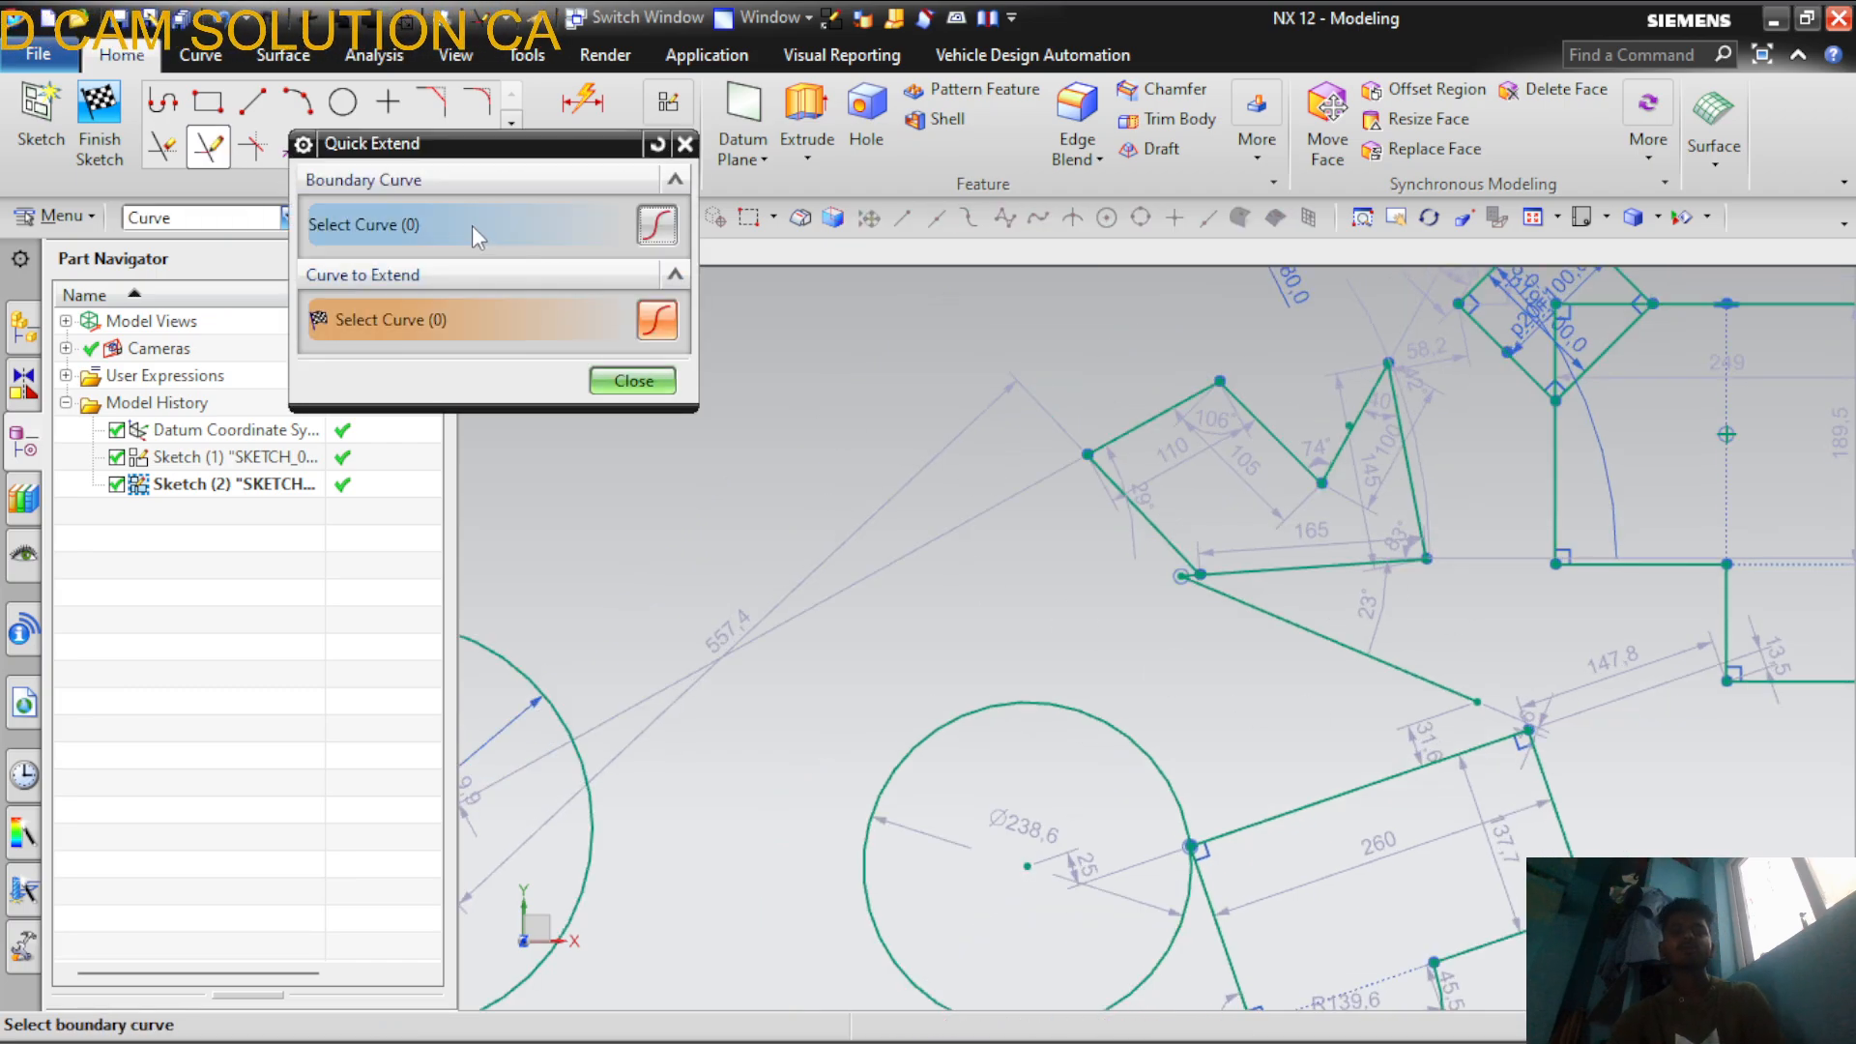
{"action": "scroll", "coordinate": [1564, 723], "scroll_direction": "up", "scroll_amount": 4}
{"action": "left_click", "coordinate": [1408, 758]}
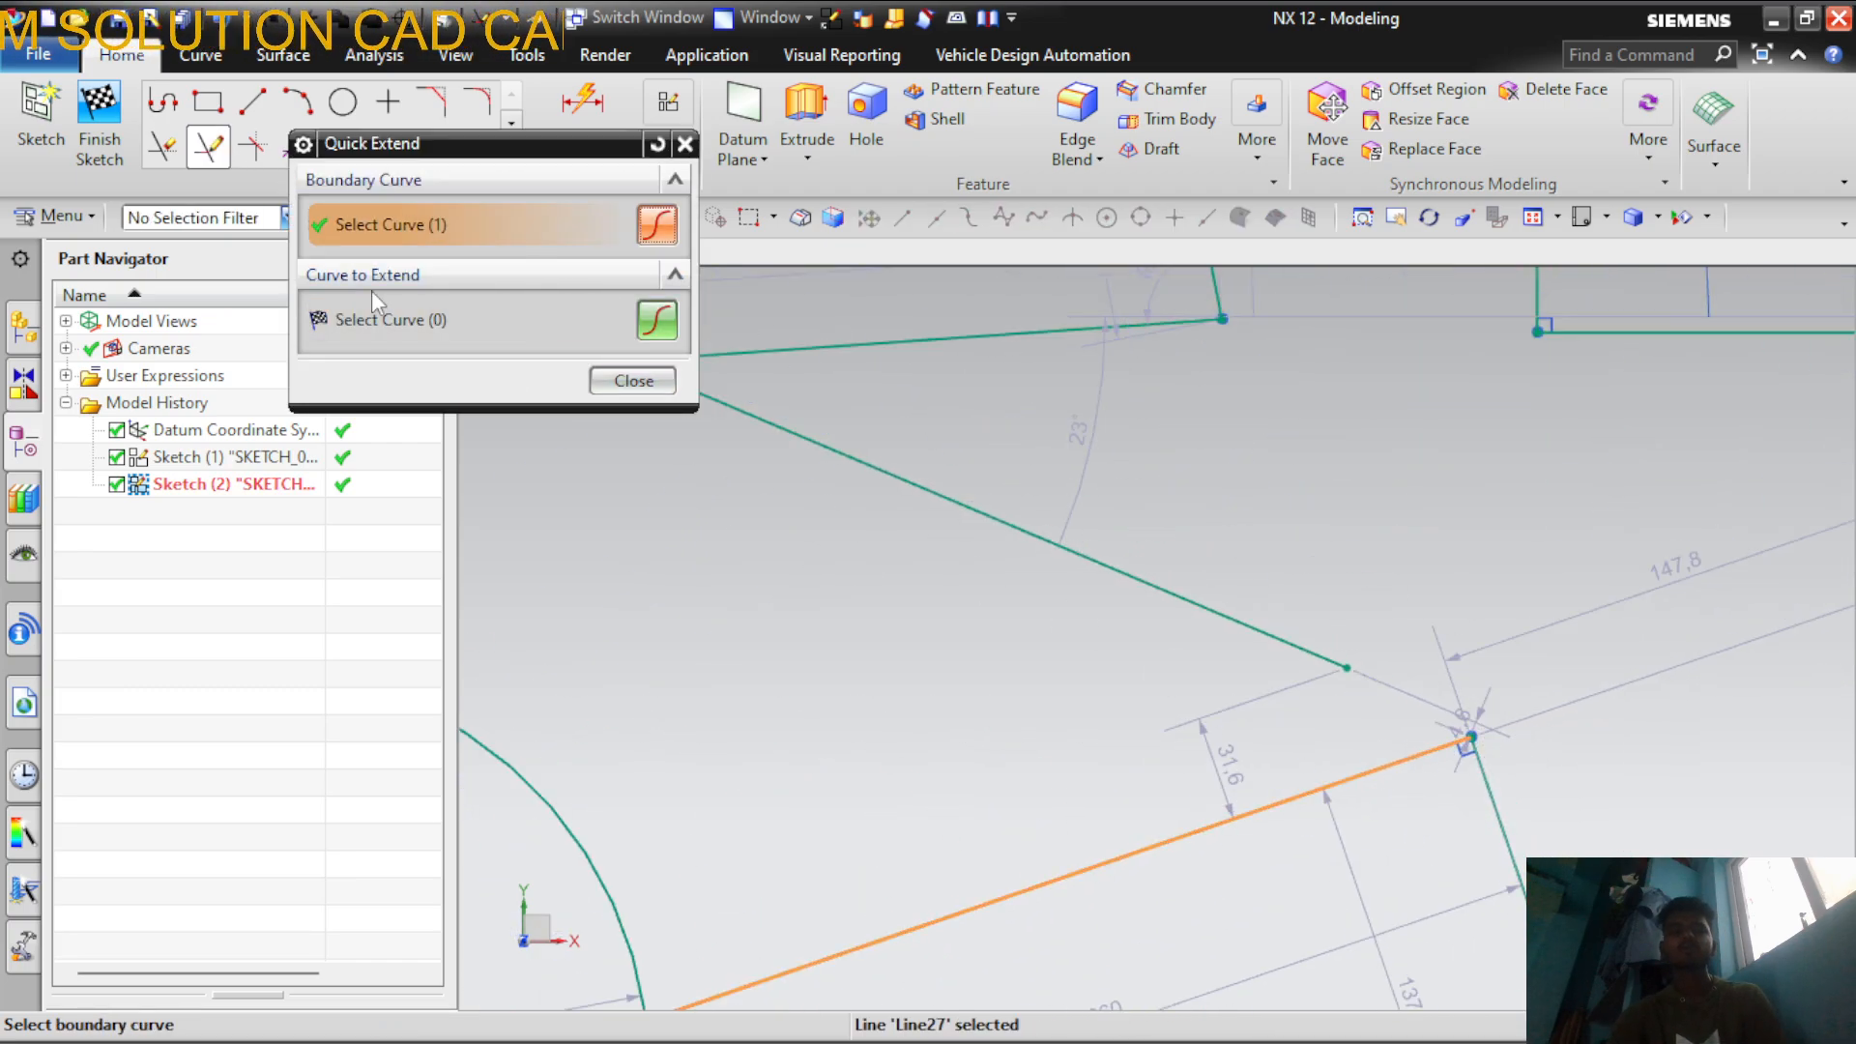
{"action": "left_click", "coordinate": [406, 321]}
{"action": "left_click", "coordinate": [995, 529]}
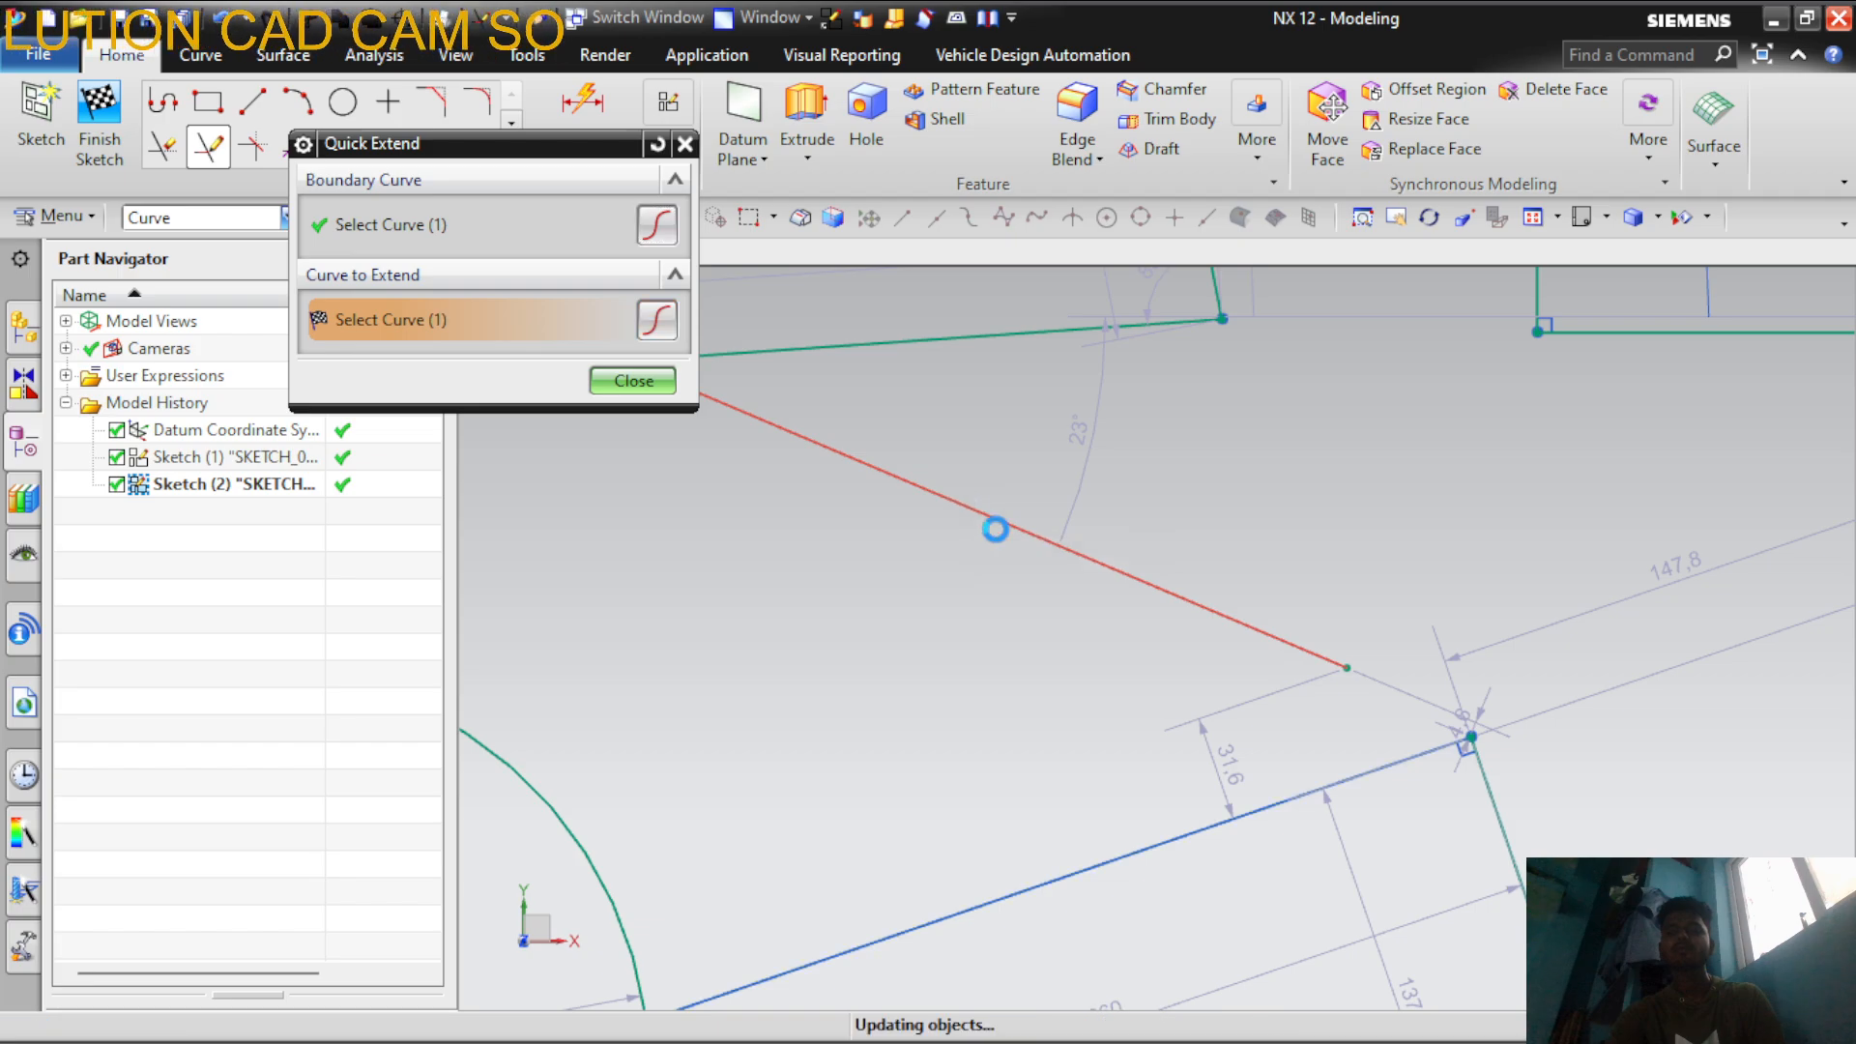
{"action": "scroll", "coordinate": [1483, 713], "scroll_direction": "down", "scroll_amount": 3}
{"action": "scroll", "coordinate": [1423, 688], "scroll_direction": "up", "scroll_amount": 4}
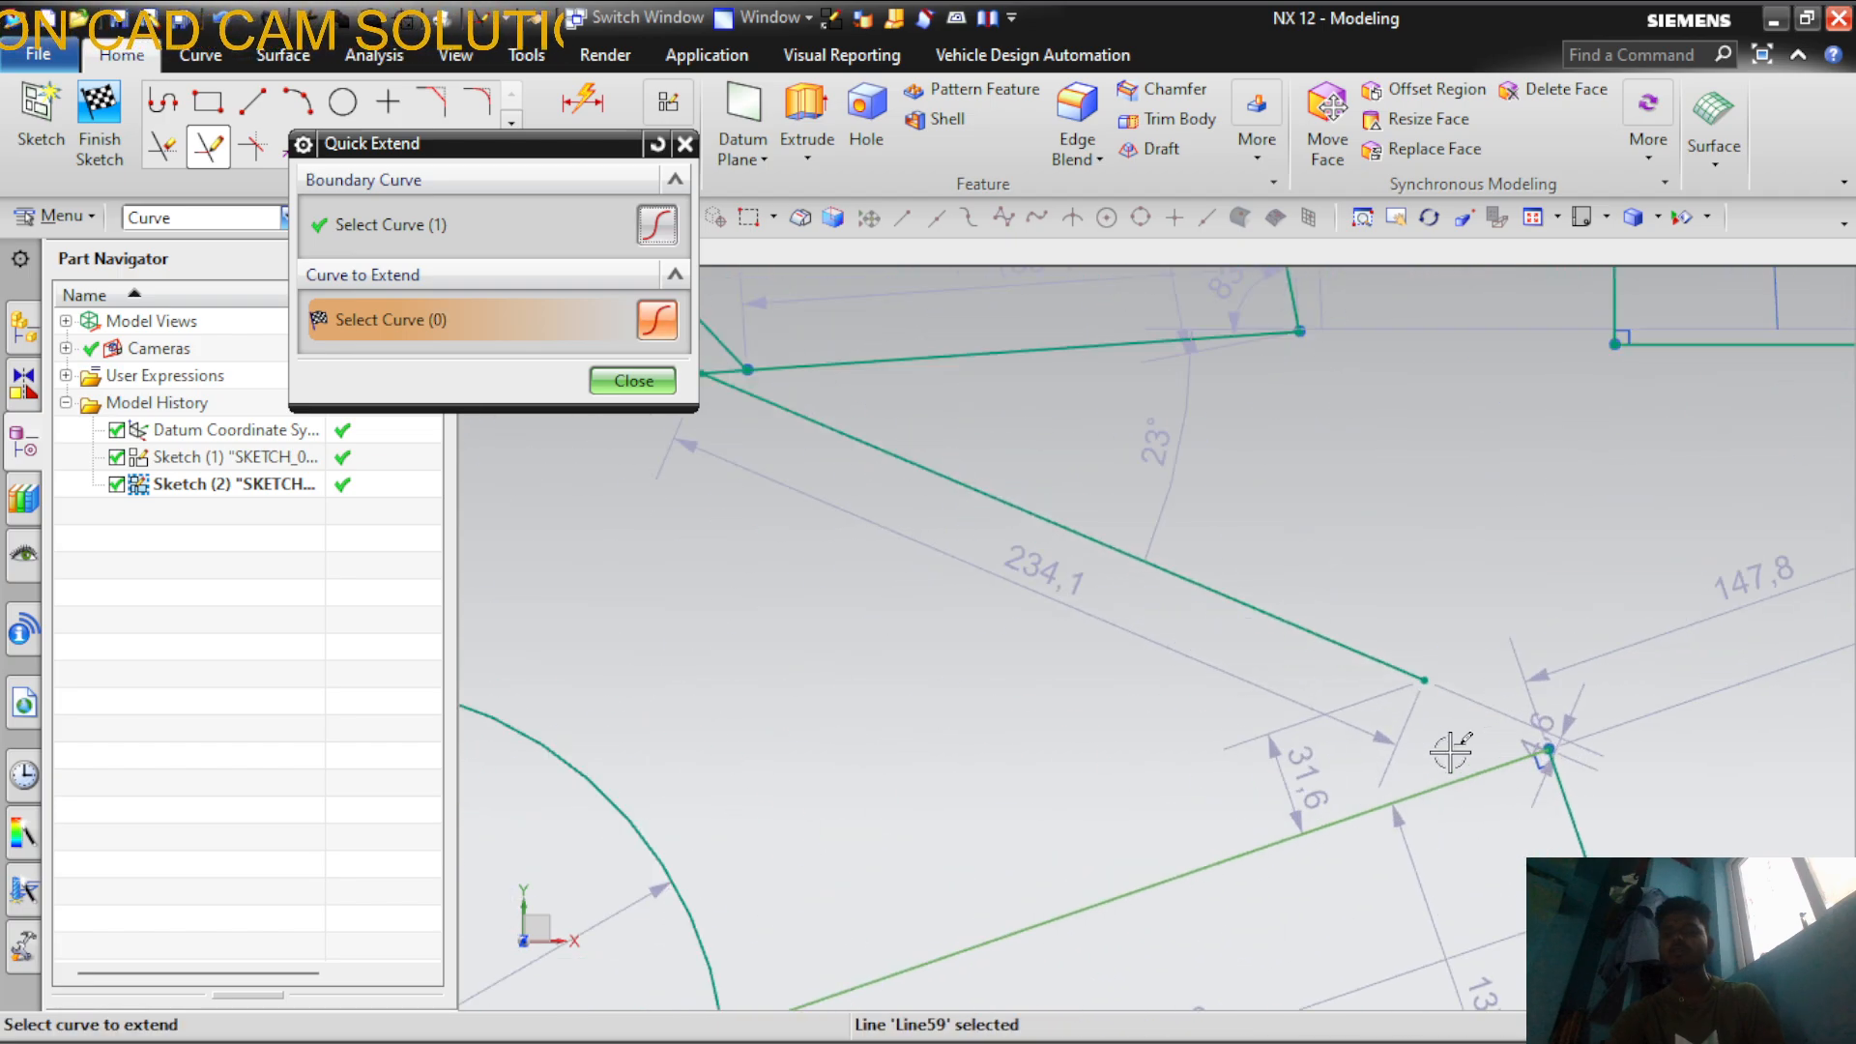
{"action": "scroll", "coordinate": [1449, 752], "scroll_direction": "up", "scroll_amount": 2}
{"action": "left_click", "coordinate": [631, 381]}
{"action": "scroll", "coordinate": [870, 580], "scroll_direction": "down", "scroll_amount": 6}
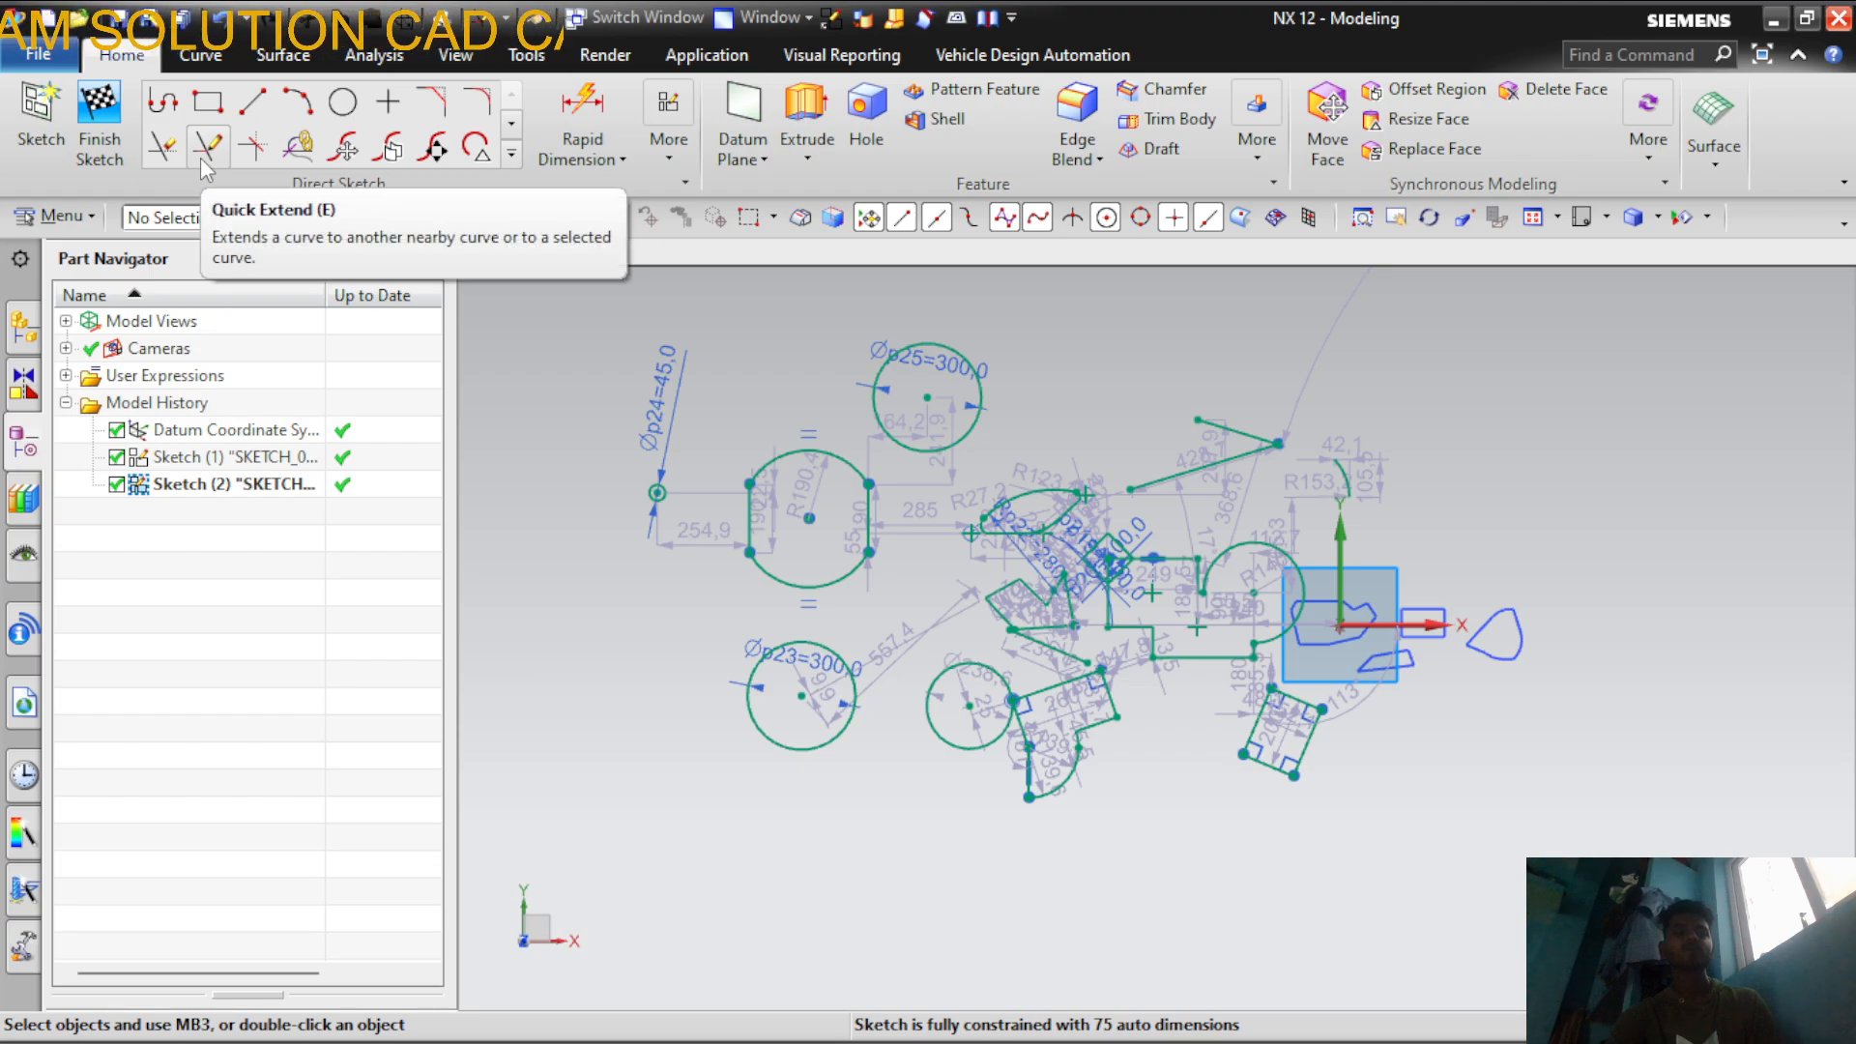
{"action": "left_click", "coordinate": [252, 148]}
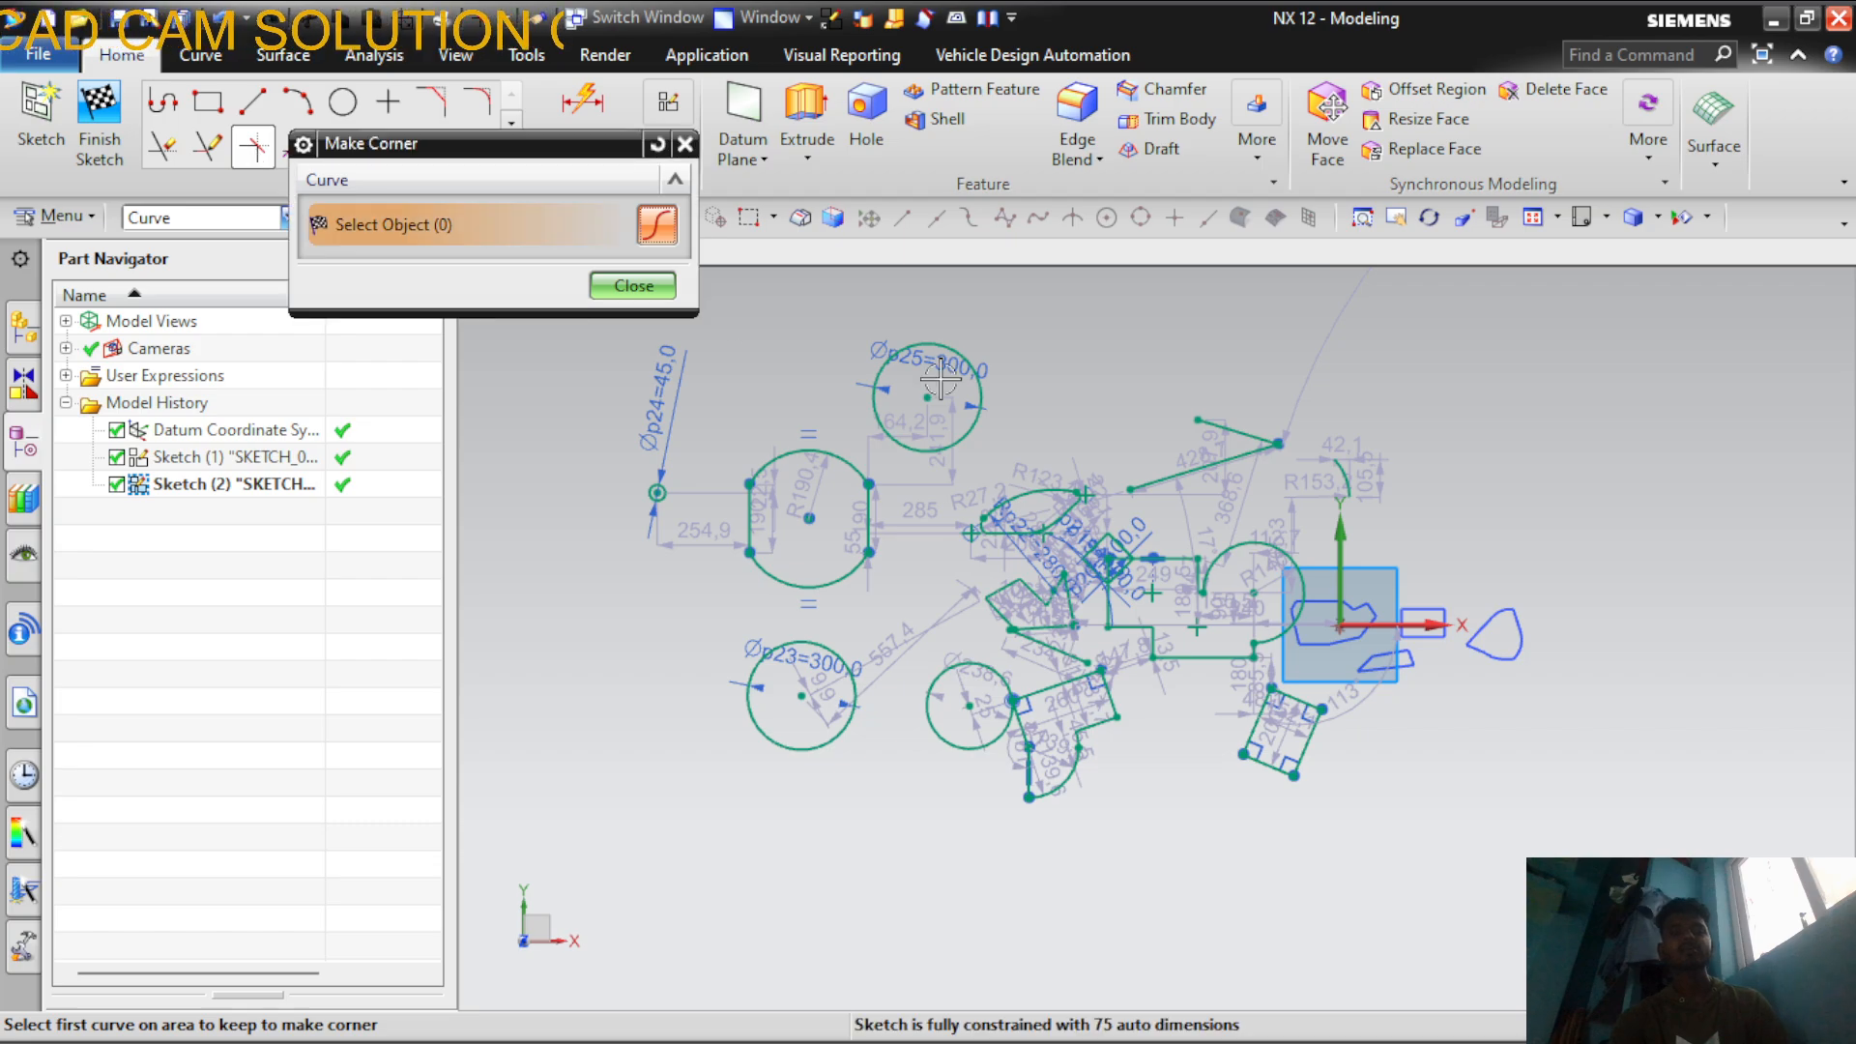
{"action": "scroll", "coordinate": [1193, 459], "scroll_direction": "up", "scroll_amount": 3}
{"action": "scroll", "coordinate": [1202, 464], "scroll_direction": "down", "scroll_amount": 3}
{"action": "scroll", "coordinate": [1184, 454], "scroll_direction": "up", "scroll_amount": 3}
{"action": "scroll", "coordinate": [1331, 626], "scroll_direction": "down", "scroll_amount": 2}
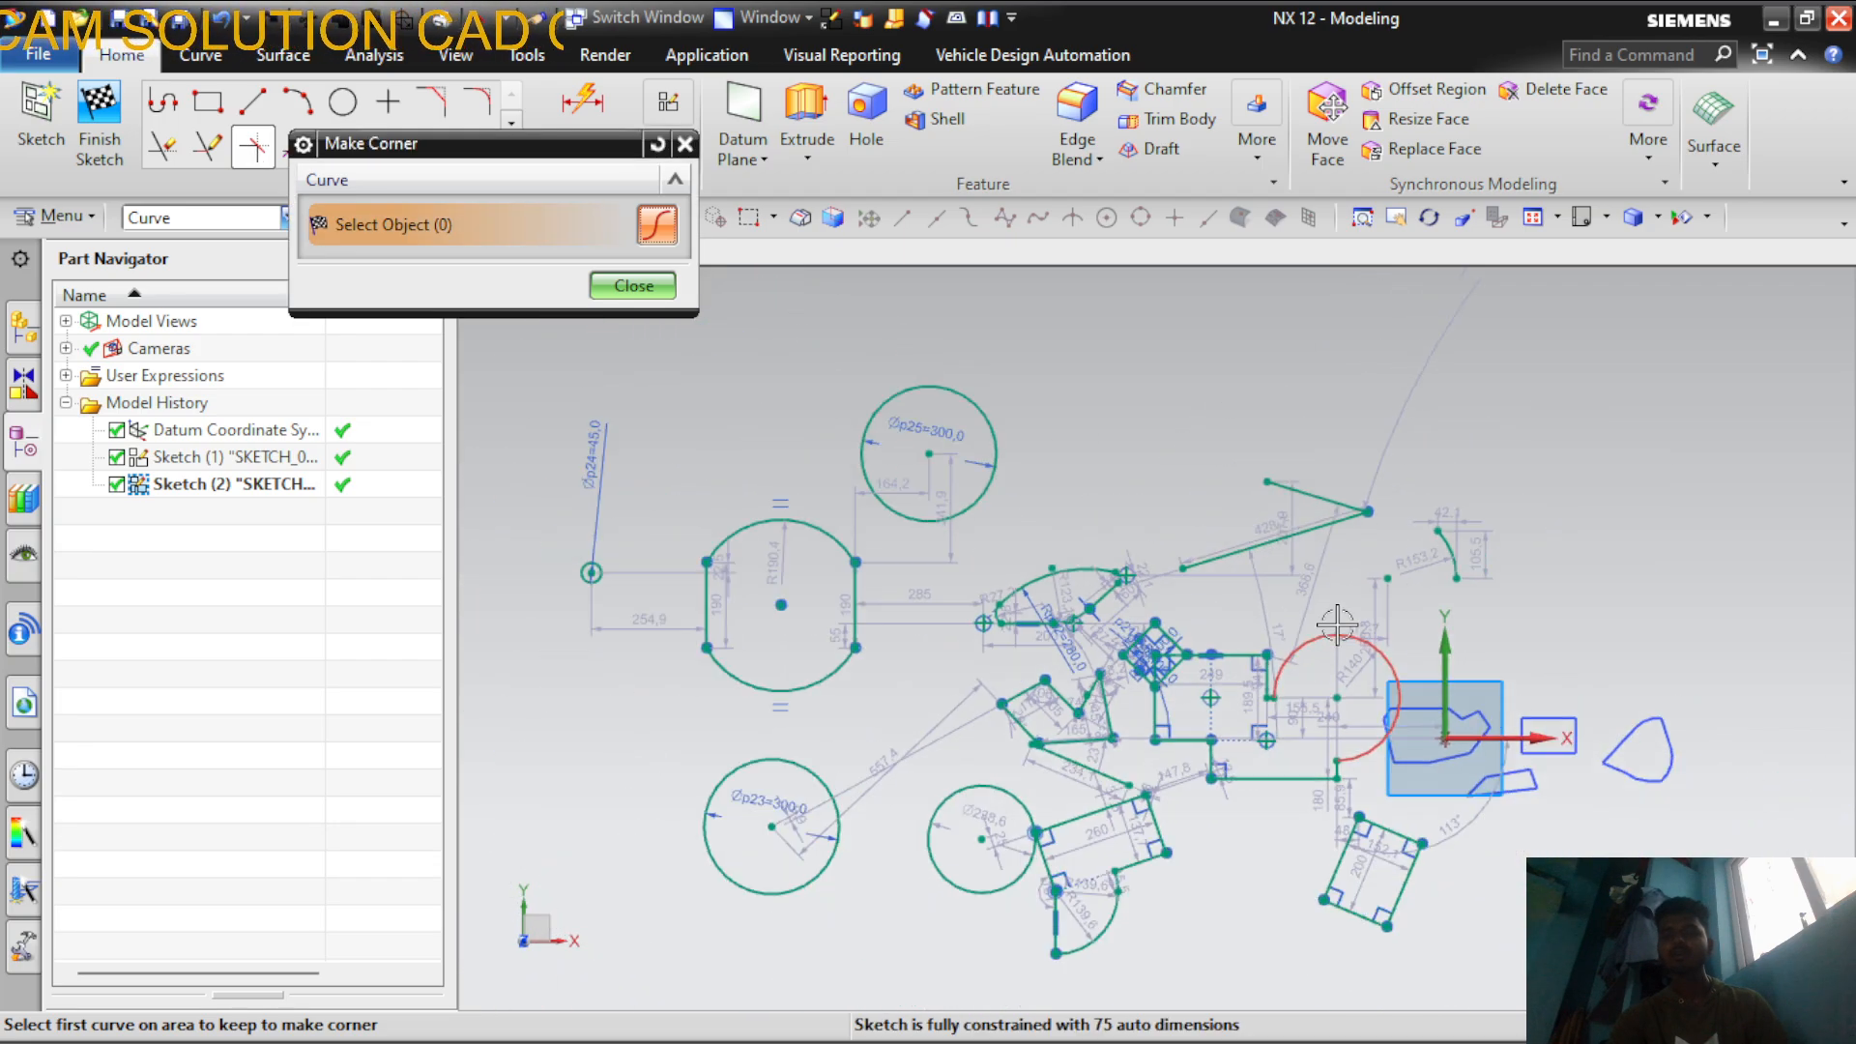
{"action": "scroll", "coordinate": [1289, 698], "scroll_direction": "up", "scroll_amount": 2}
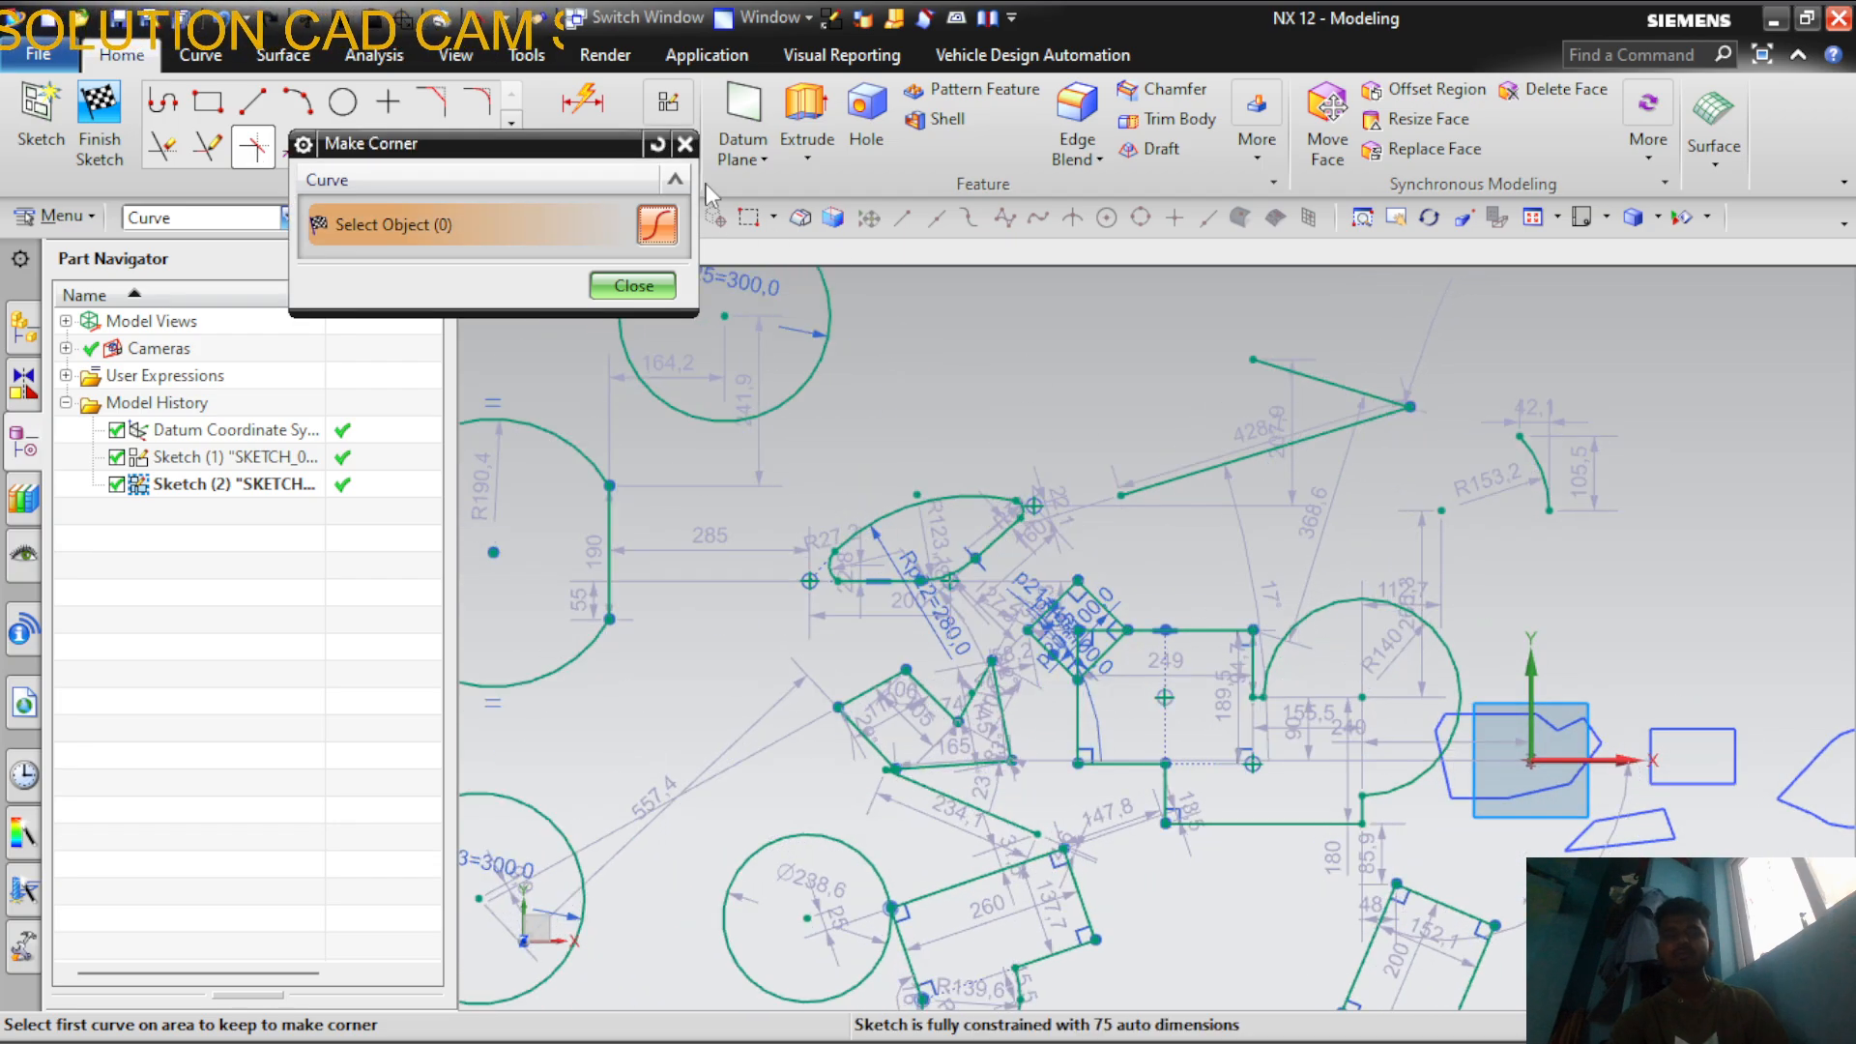
{"action": "left_click", "coordinate": [684, 143]}
Draw two connected Profile lines, about 440 and 410 long and about 35° apart, in the empty area to the right of the R153.2 arc
{"action": "scroll", "coordinate": [1257, 541], "scroll_direction": "down", "scroll_amount": 3}
{"action": "scroll", "coordinate": [1286, 608], "scroll_direction": "up", "scroll_amount": 4}
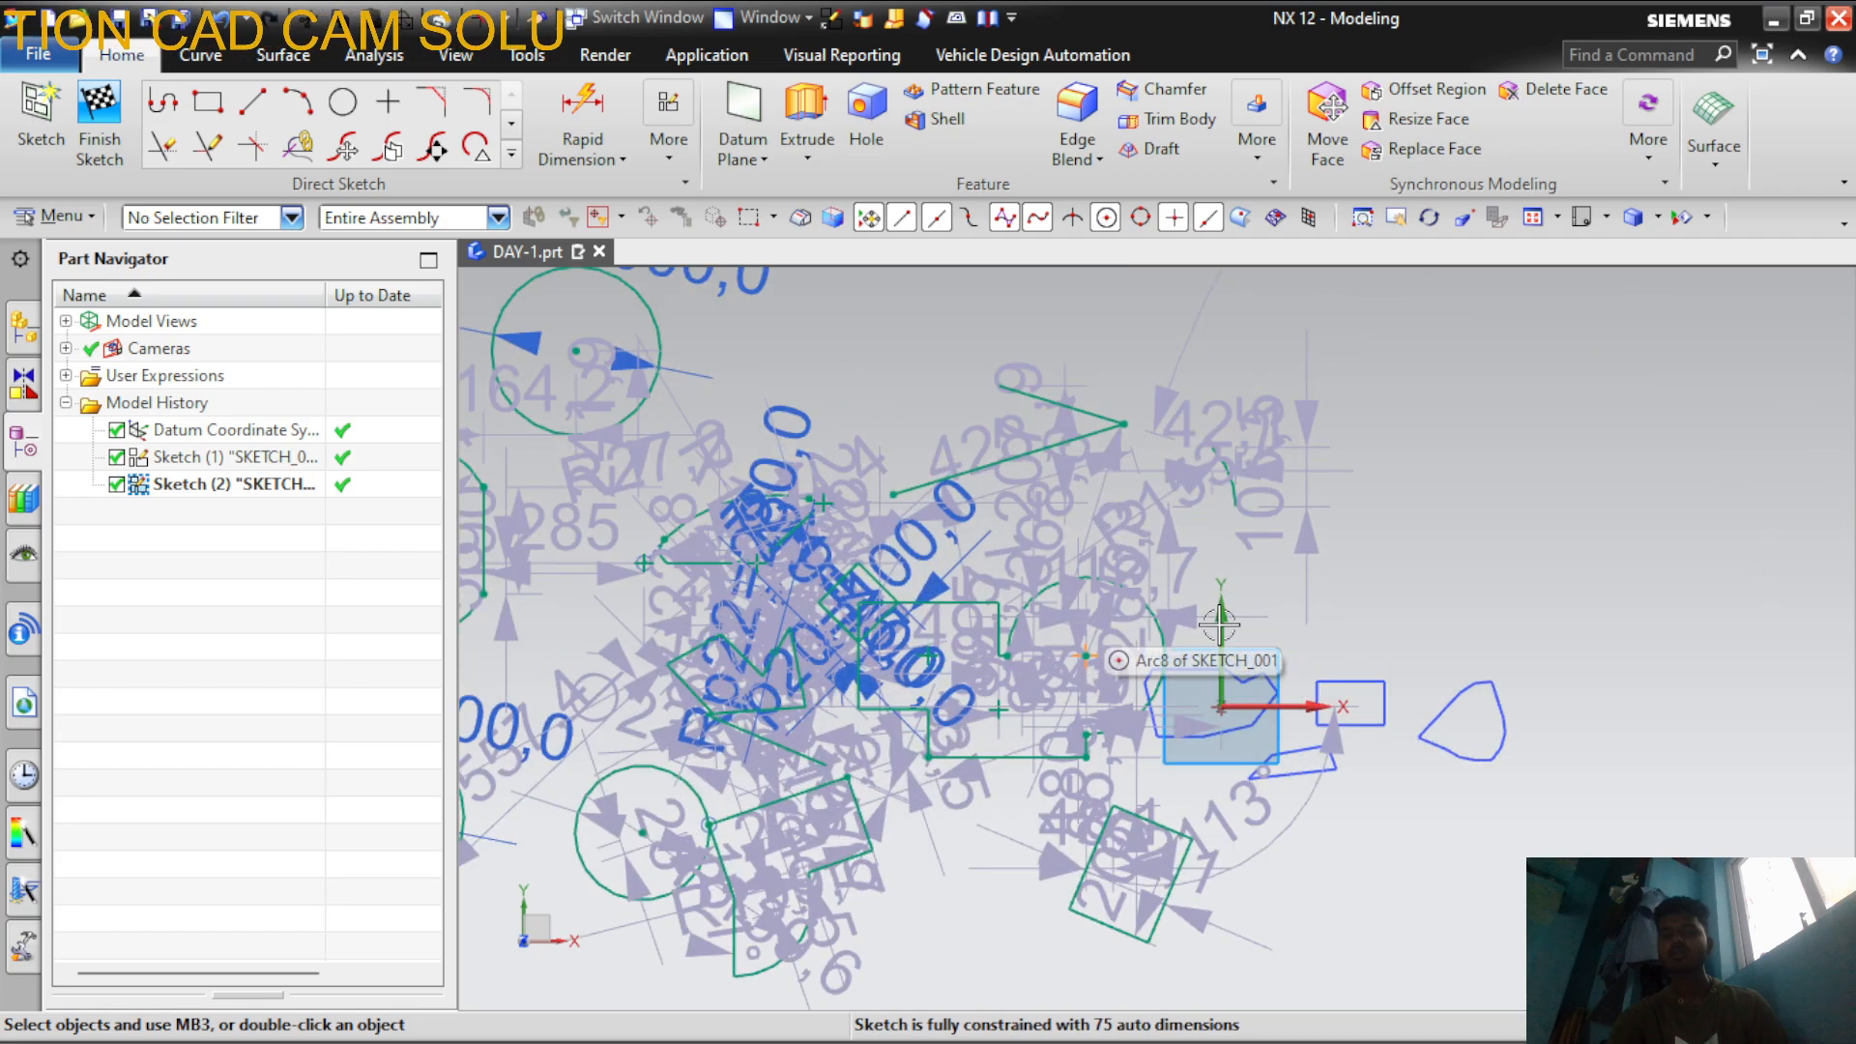
{"action": "scroll", "coordinate": [1219, 624], "scroll_direction": "up", "scroll_amount": 2}
{"action": "scroll", "coordinate": [1044, 613], "scroll_direction": "down", "scroll_amount": 4}
{"action": "scroll", "coordinate": [1425, 555], "scroll_direction": "up", "scroll_amount": 3}
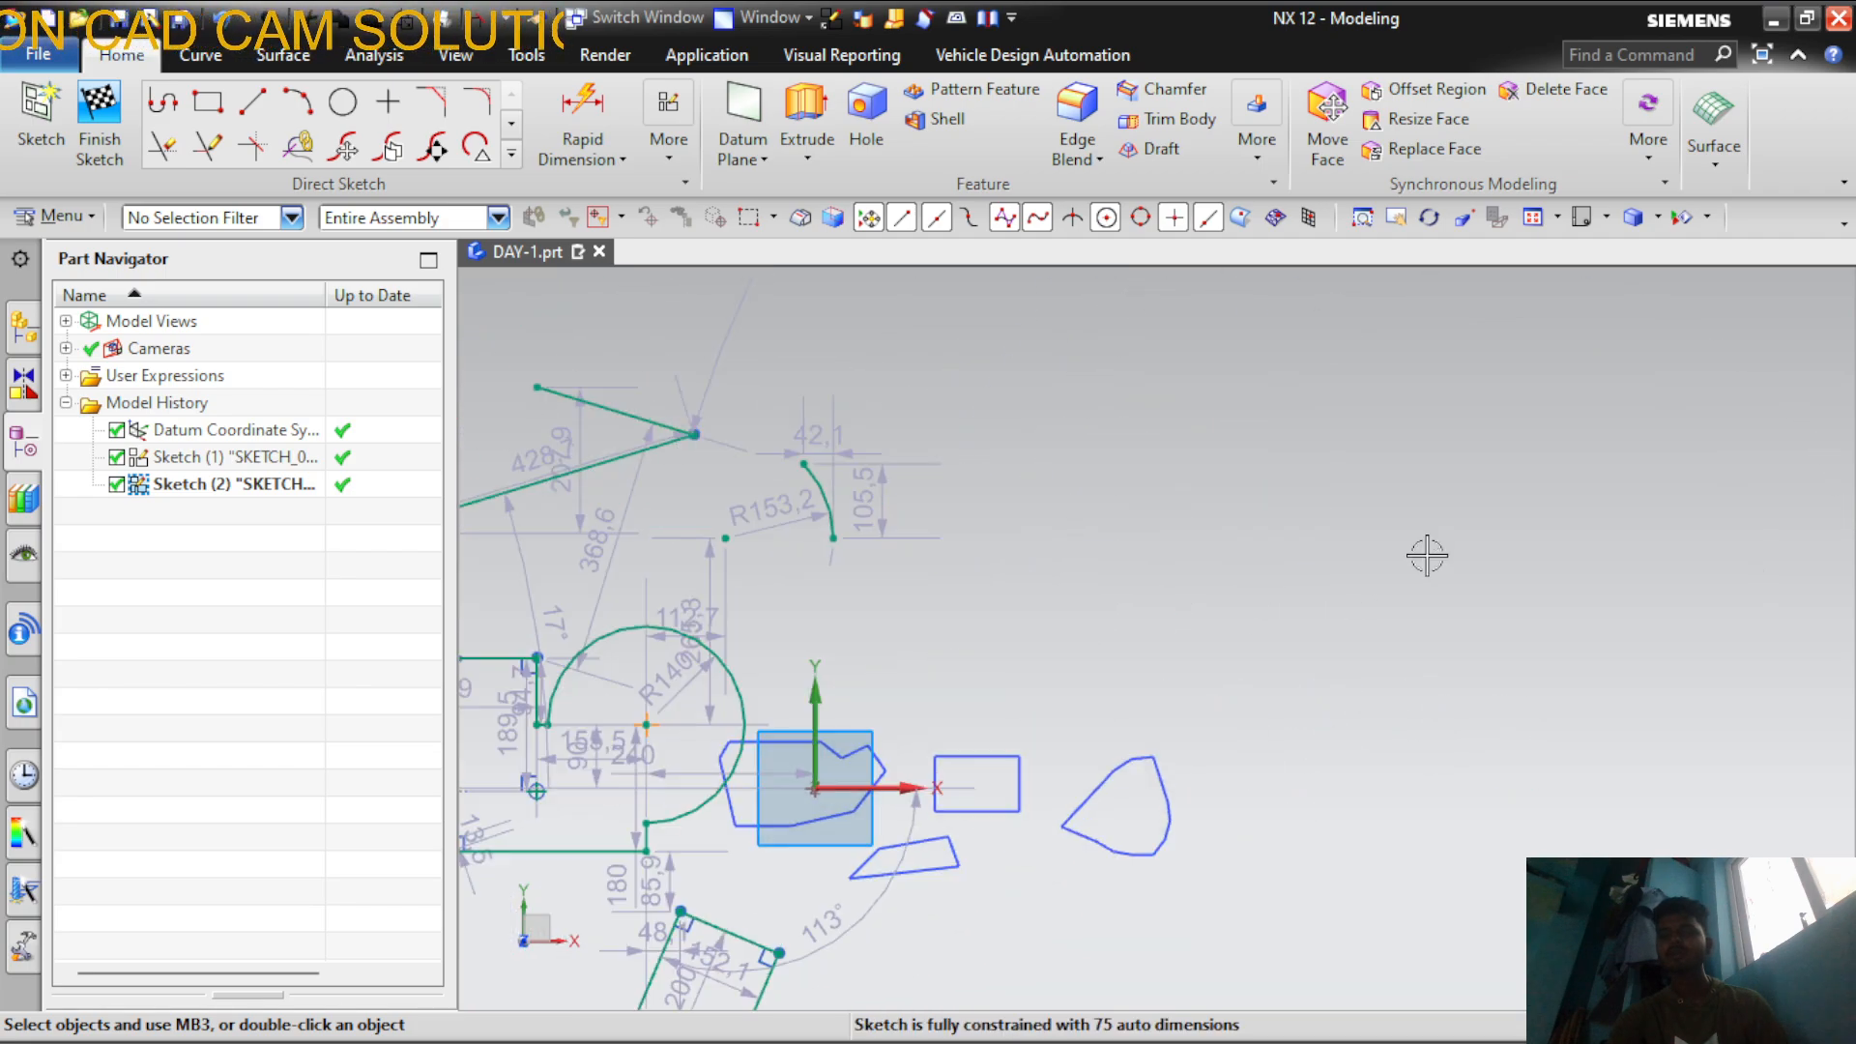
{"action": "left_click", "coordinate": [254, 103]}
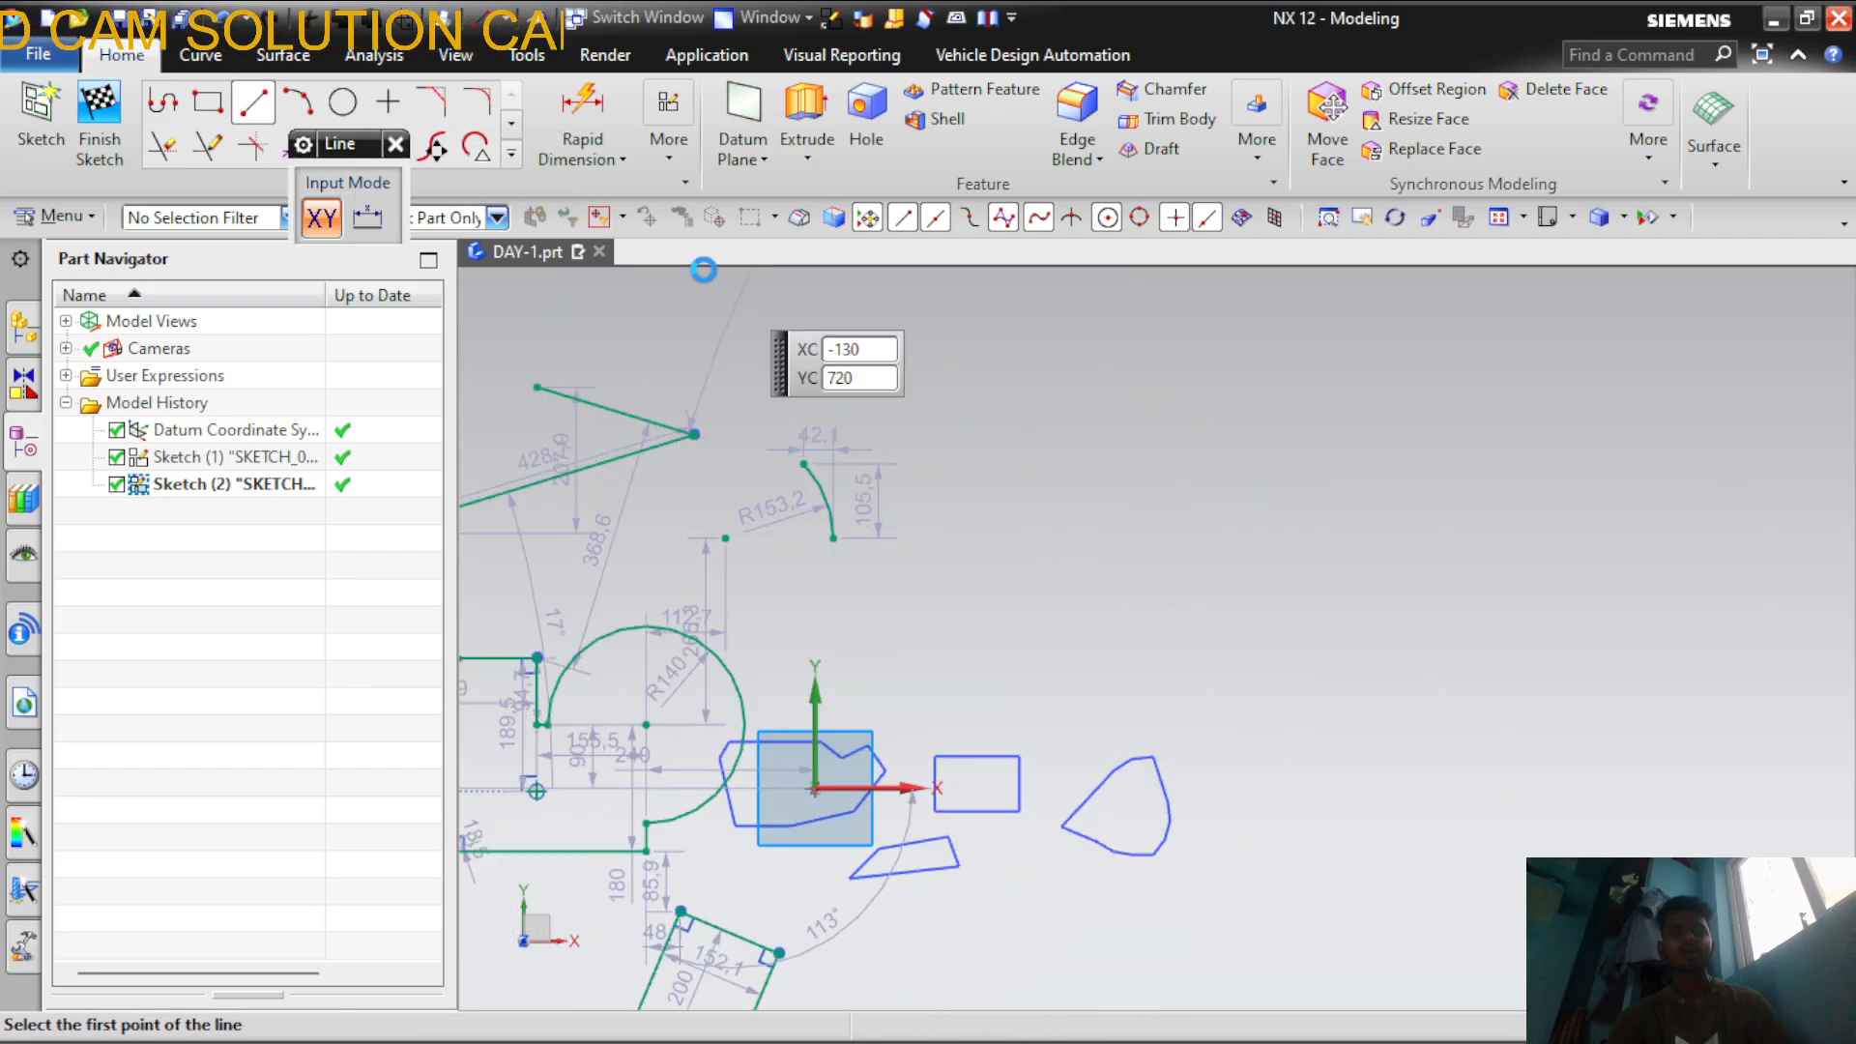
{"action": "left_click", "coordinate": [163, 104]}
{"action": "left_click", "coordinate": [1266, 422]}
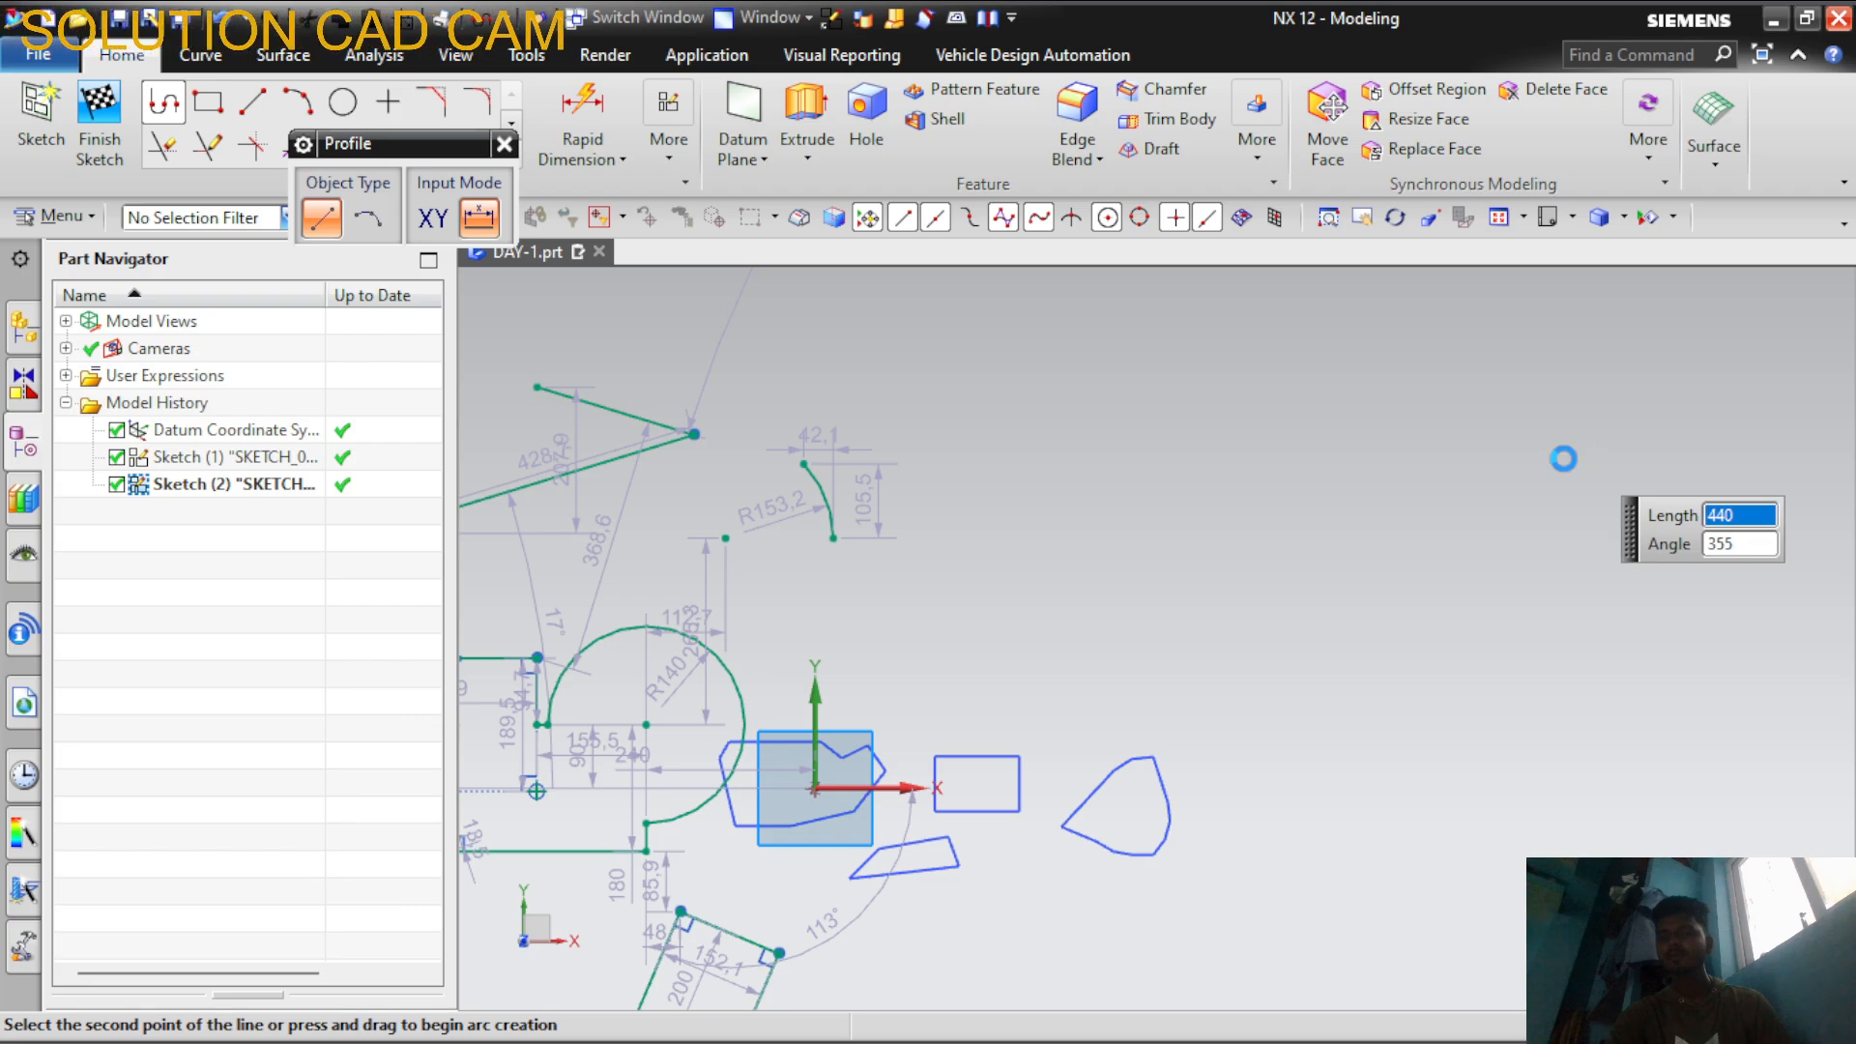
{"action": "left_click", "coordinate": [1563, 459]}
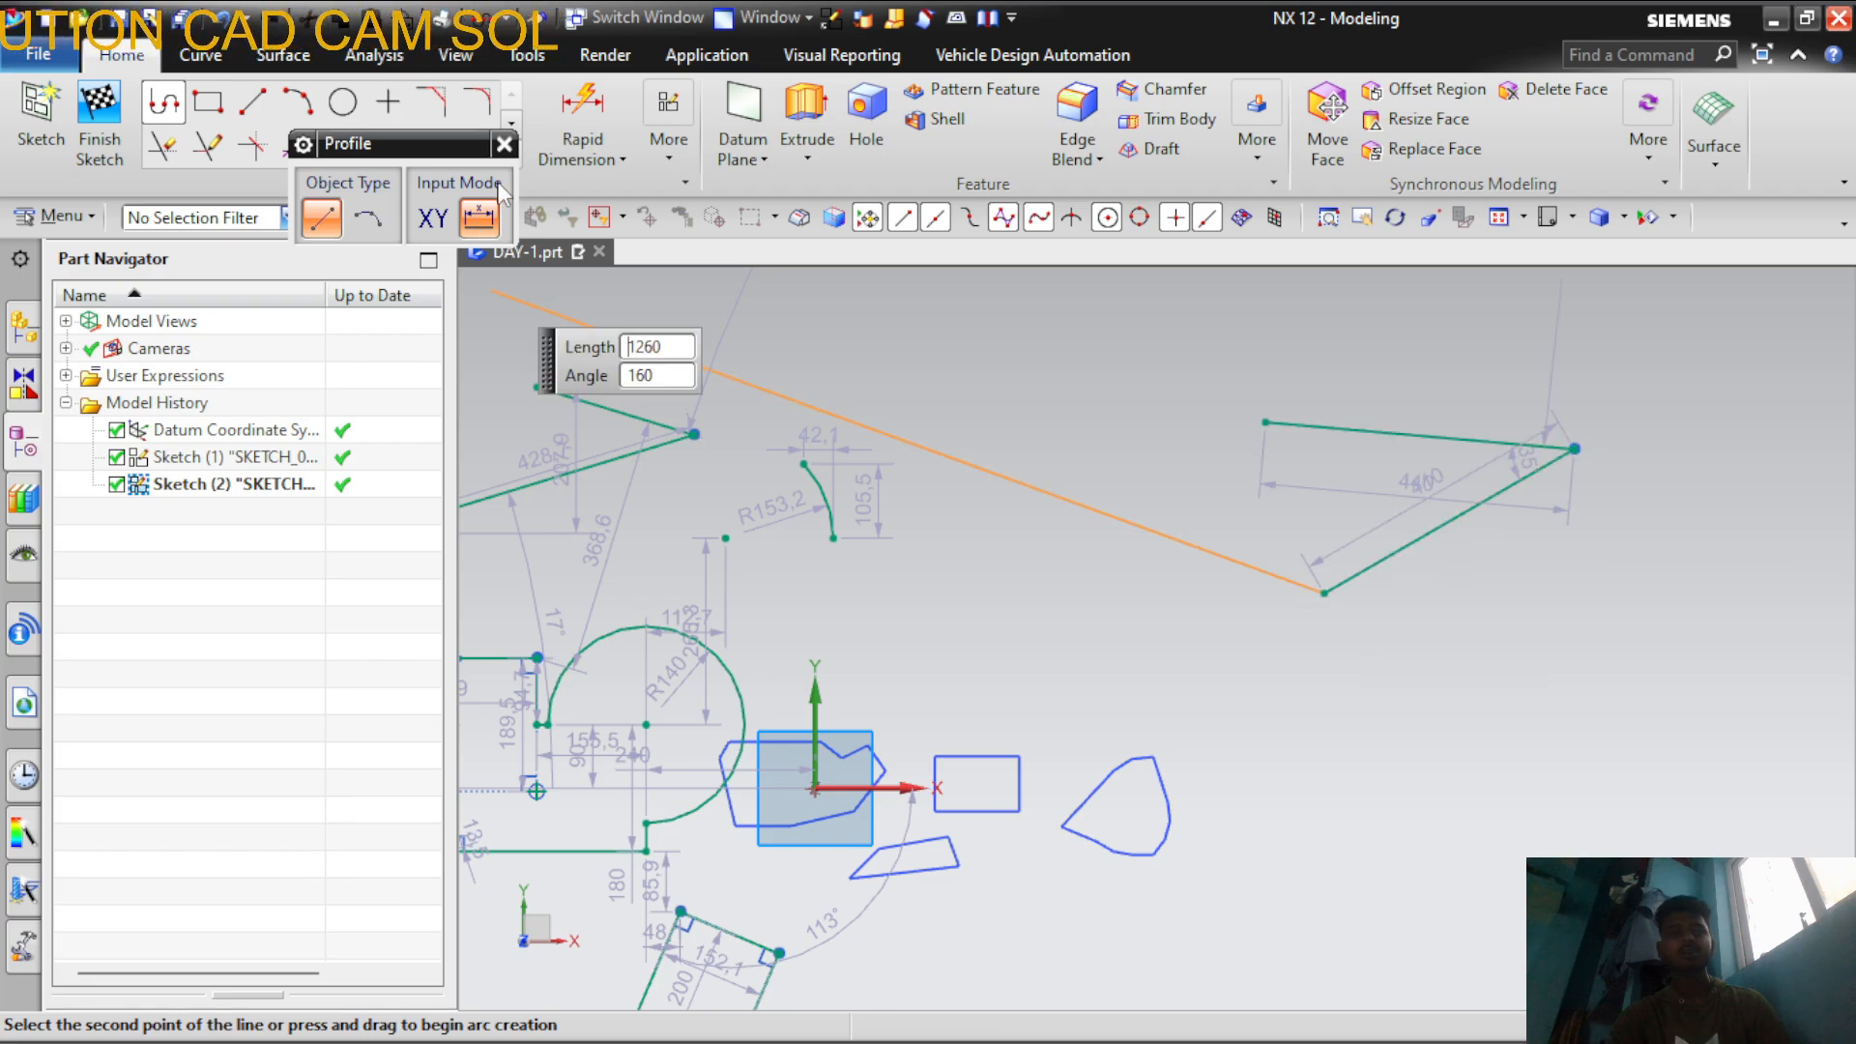
{"action": "left_click", "coordinate": [504, 144]}
Draw a three-point arc of about R44 between the two new lines, close to their shared vertex
{"action": "key", "text": "a"}
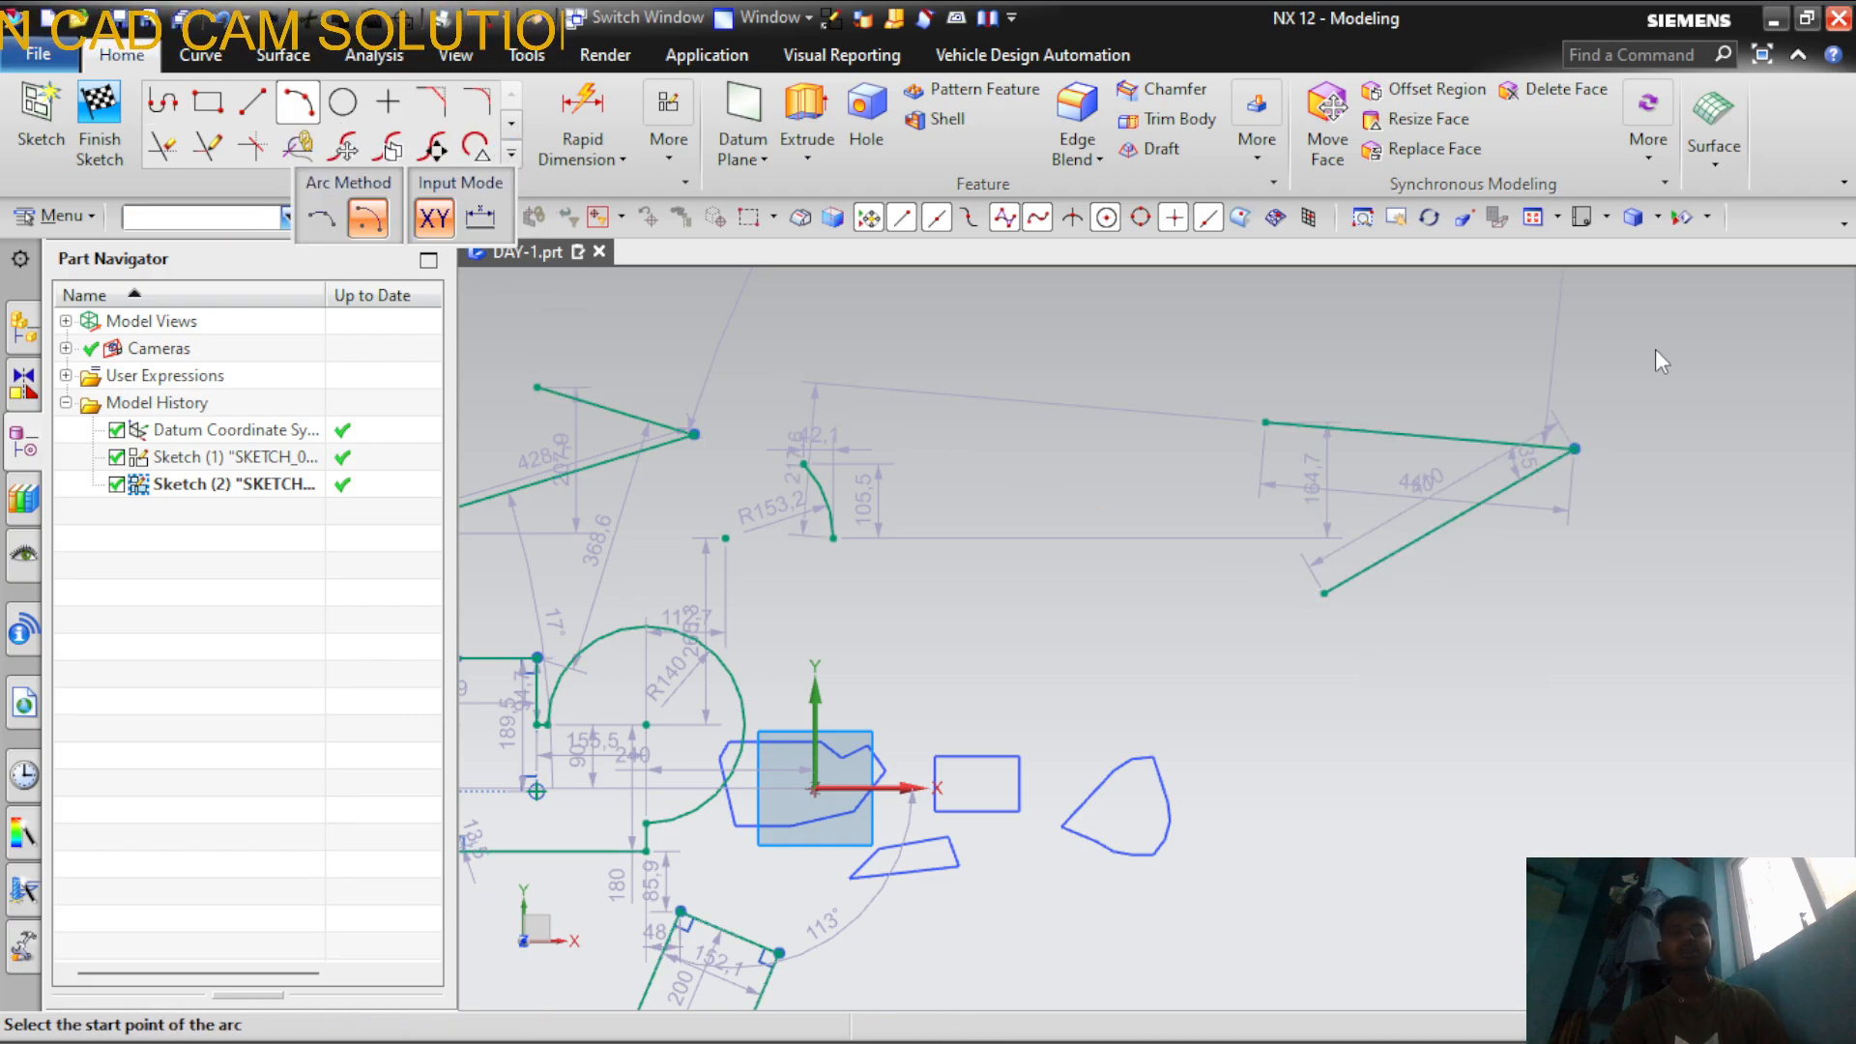
{"action": "scroll", "coordinate": [1543, 453], "scroll_direction": "up", "scroll_amount": 3}
{"action": "left_click", "coordinate": [1399, 536]}
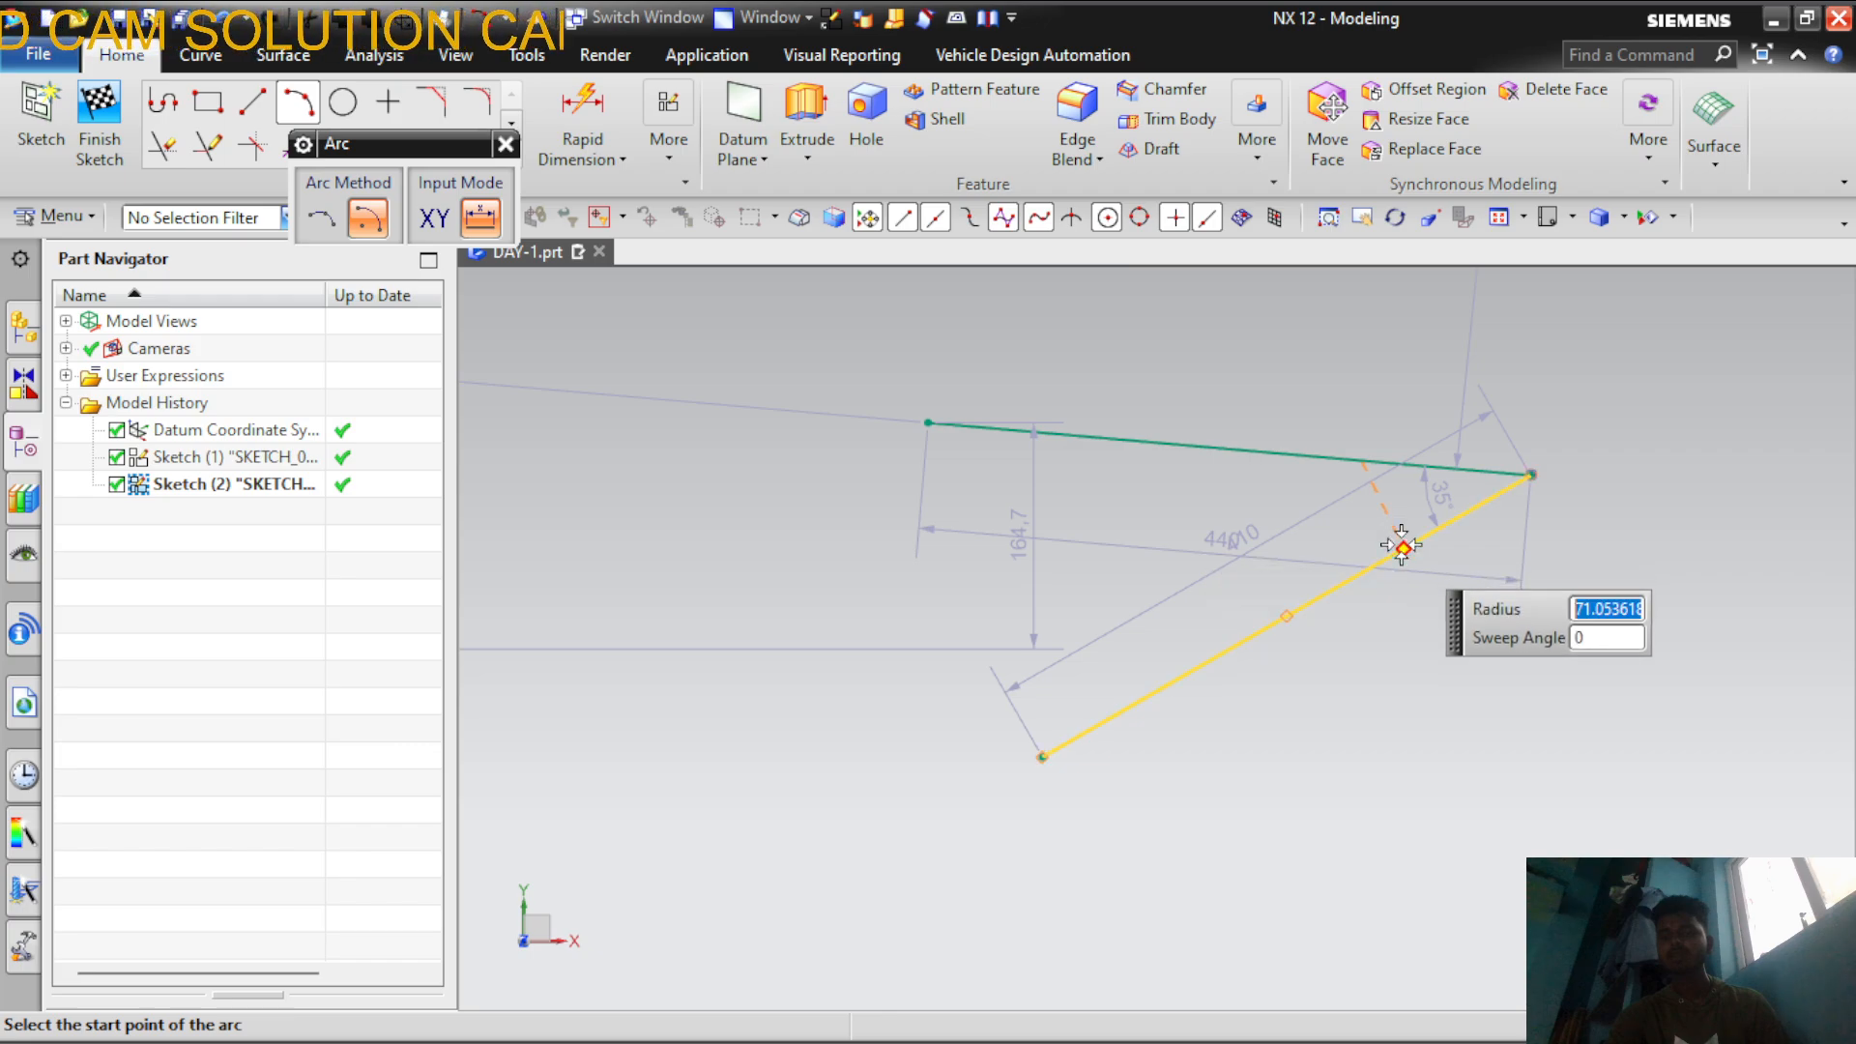
{"action": "scroll", "coordinate": [1434, 499], "scroll_direction": "up", "scroll_amount": 5}
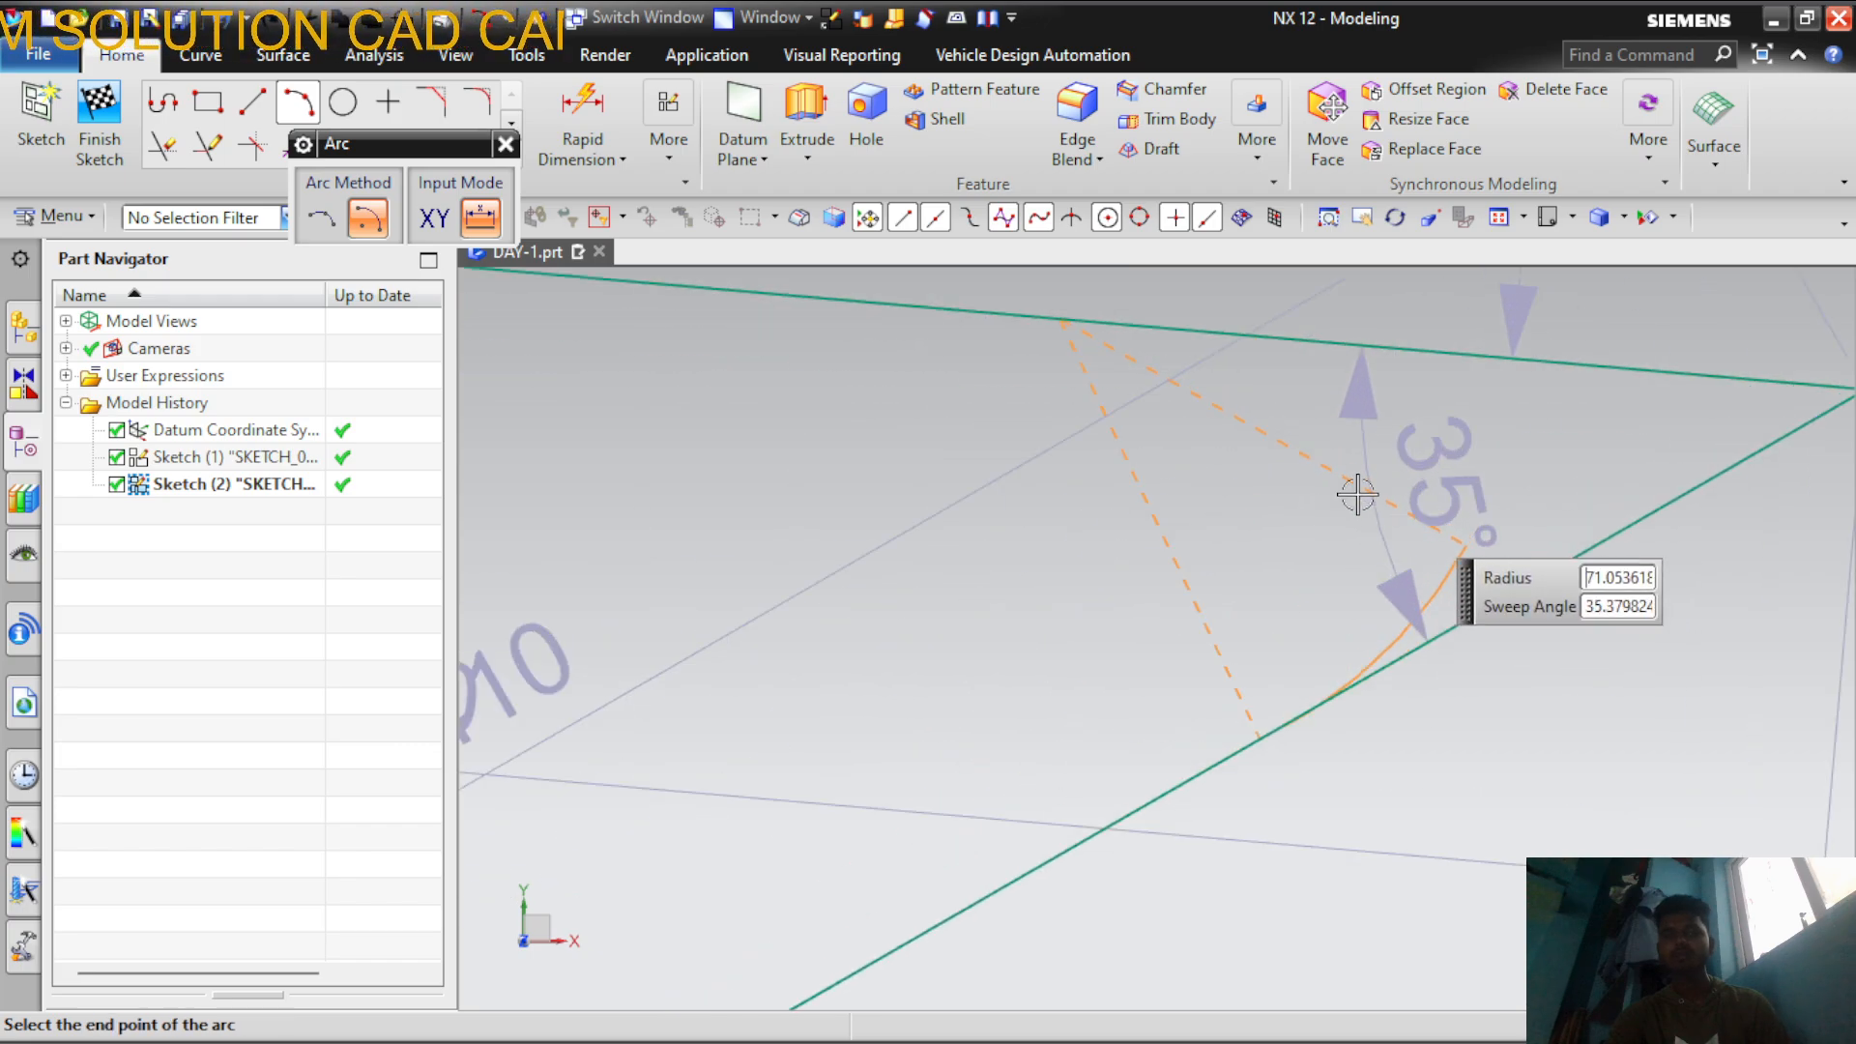
{"action": "left_click", "coordinate": [322, 219]}
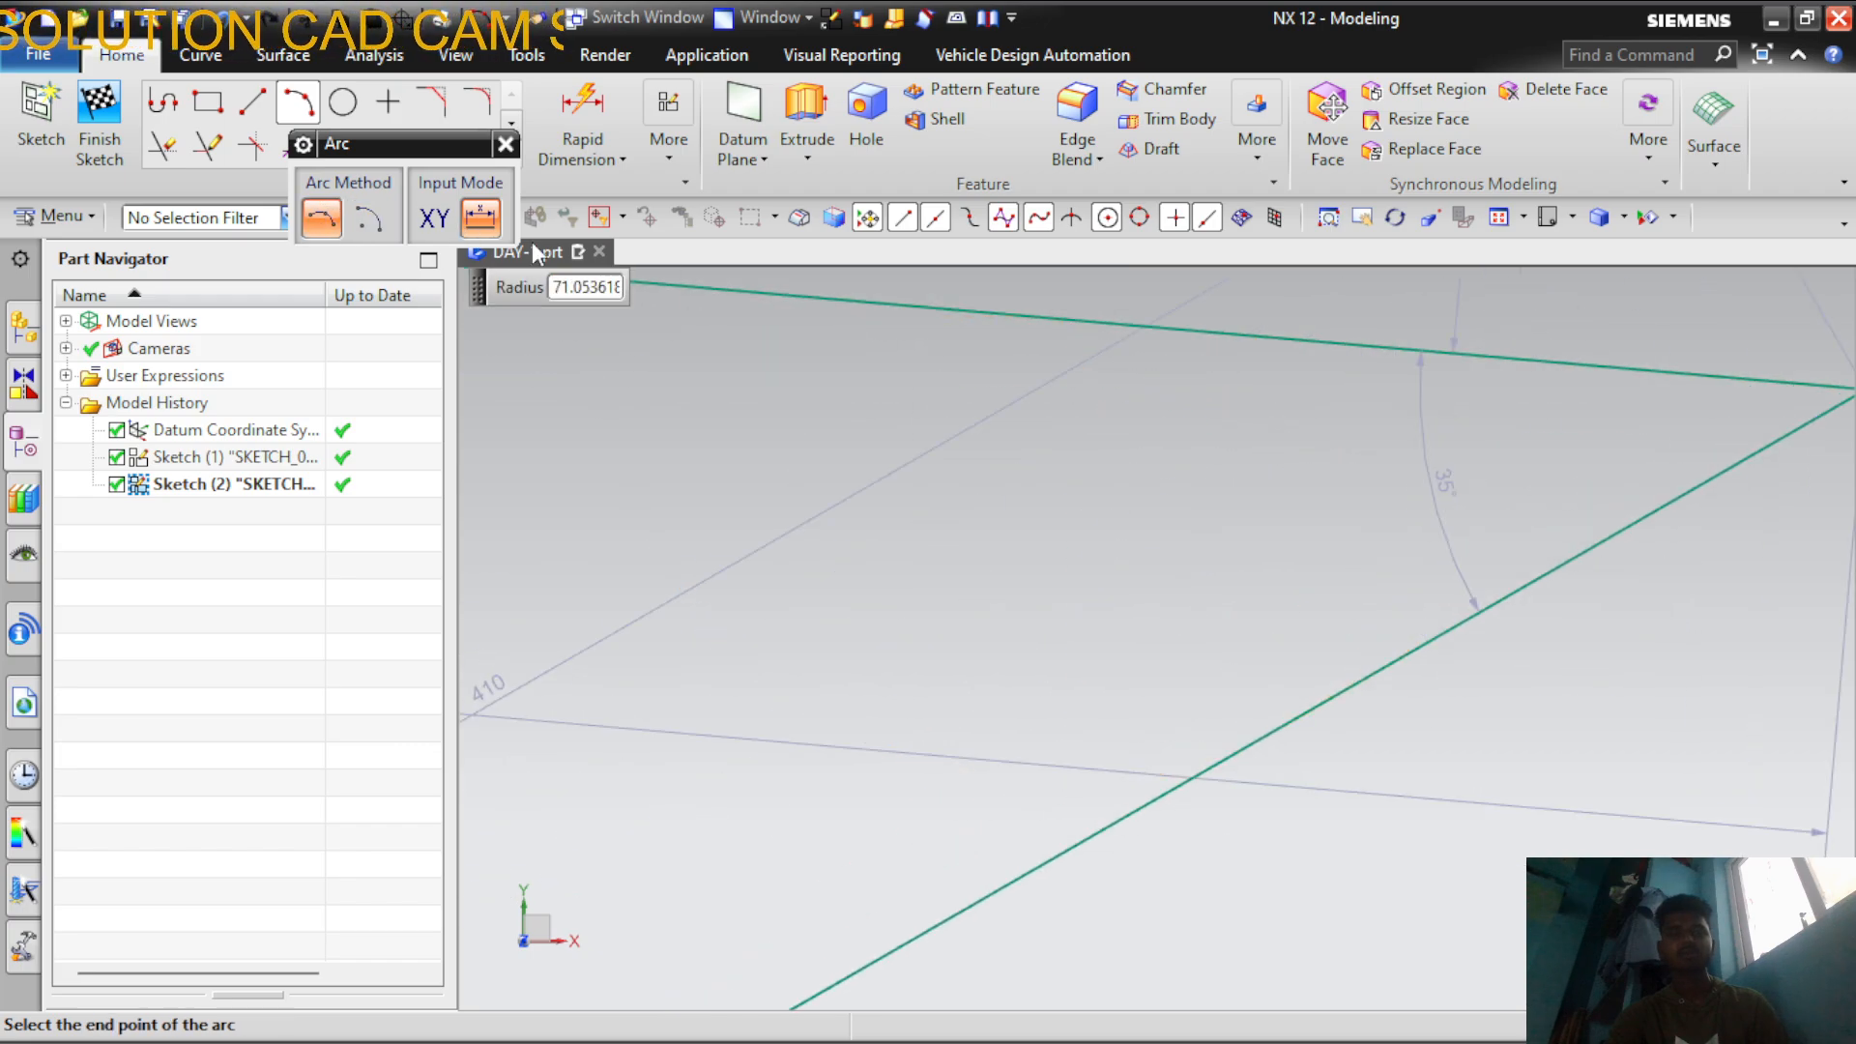
{"action": "left_click", "coordinate": [1299, 711]}
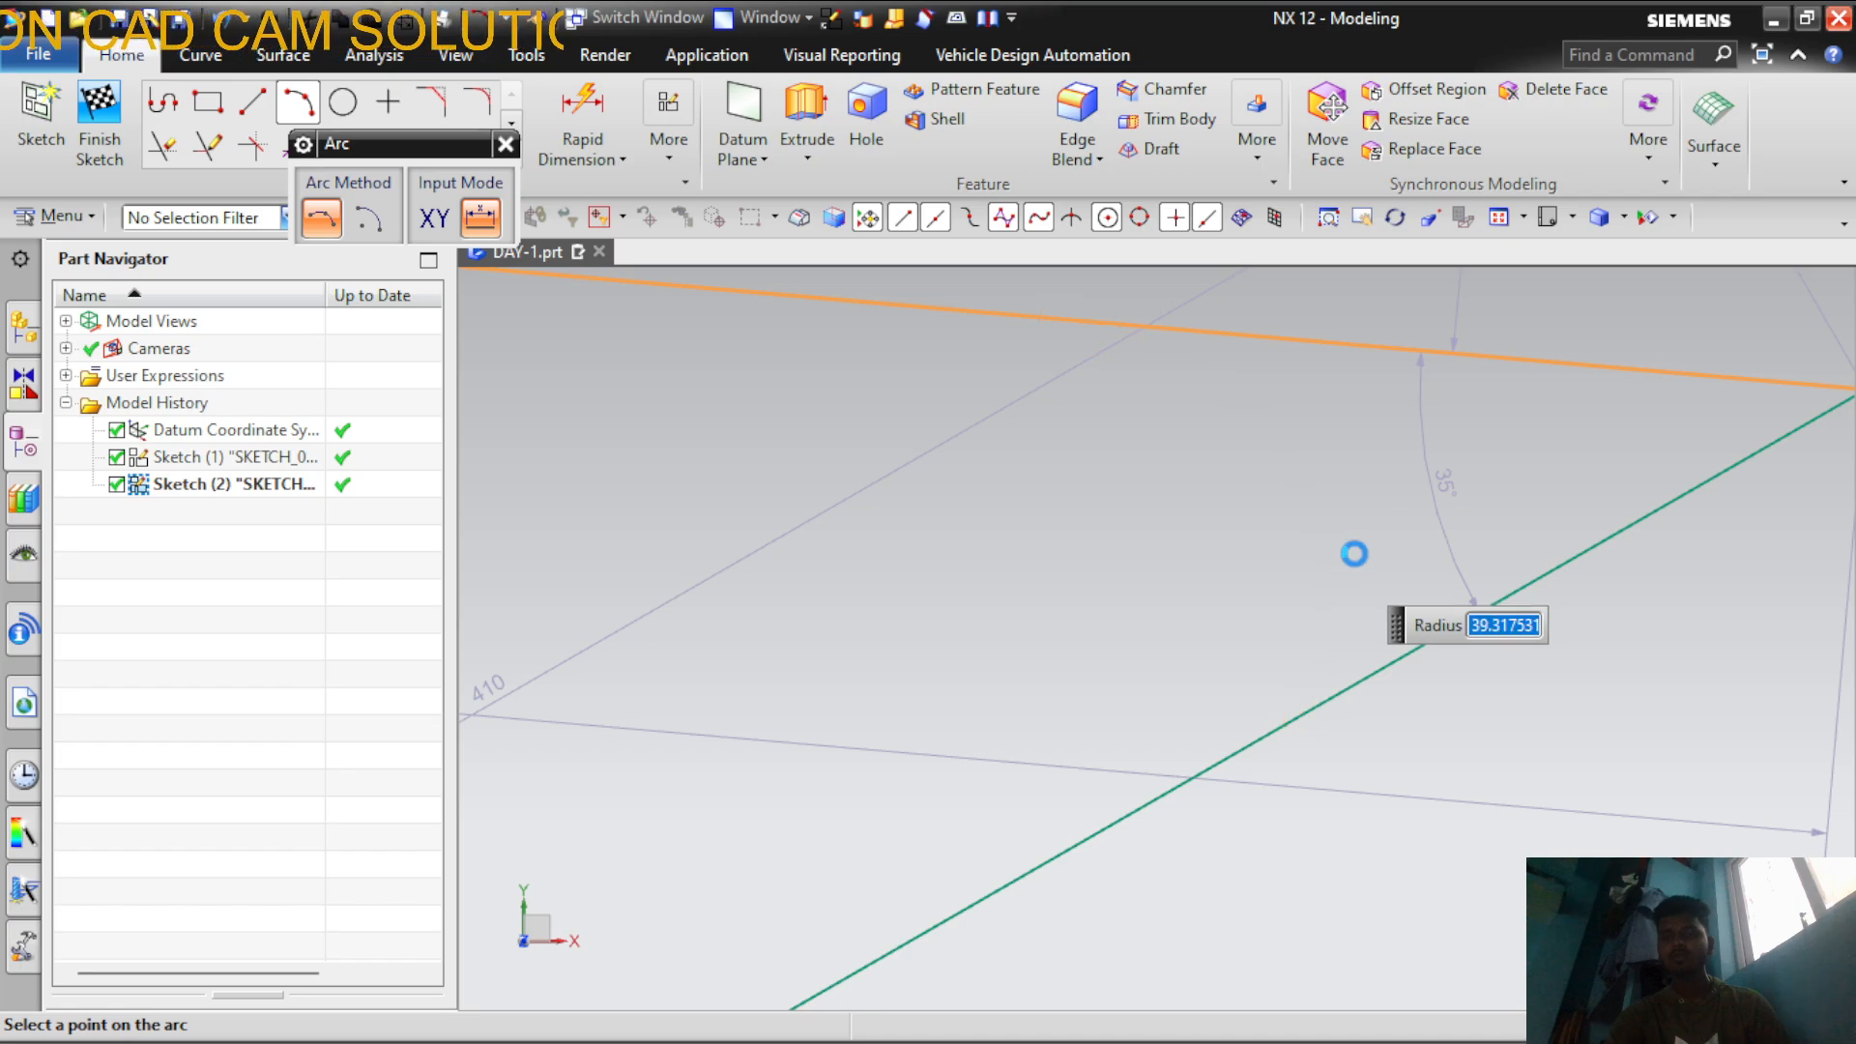
{"action": "scroll", "coordinate": [1354, 552], "scroll_direction": "down", "scroll_amount": 3}
{"action": "left_click", "coordinate": [1438, 503]}
{"action": "left_click", "coordinate": [505, 144]}
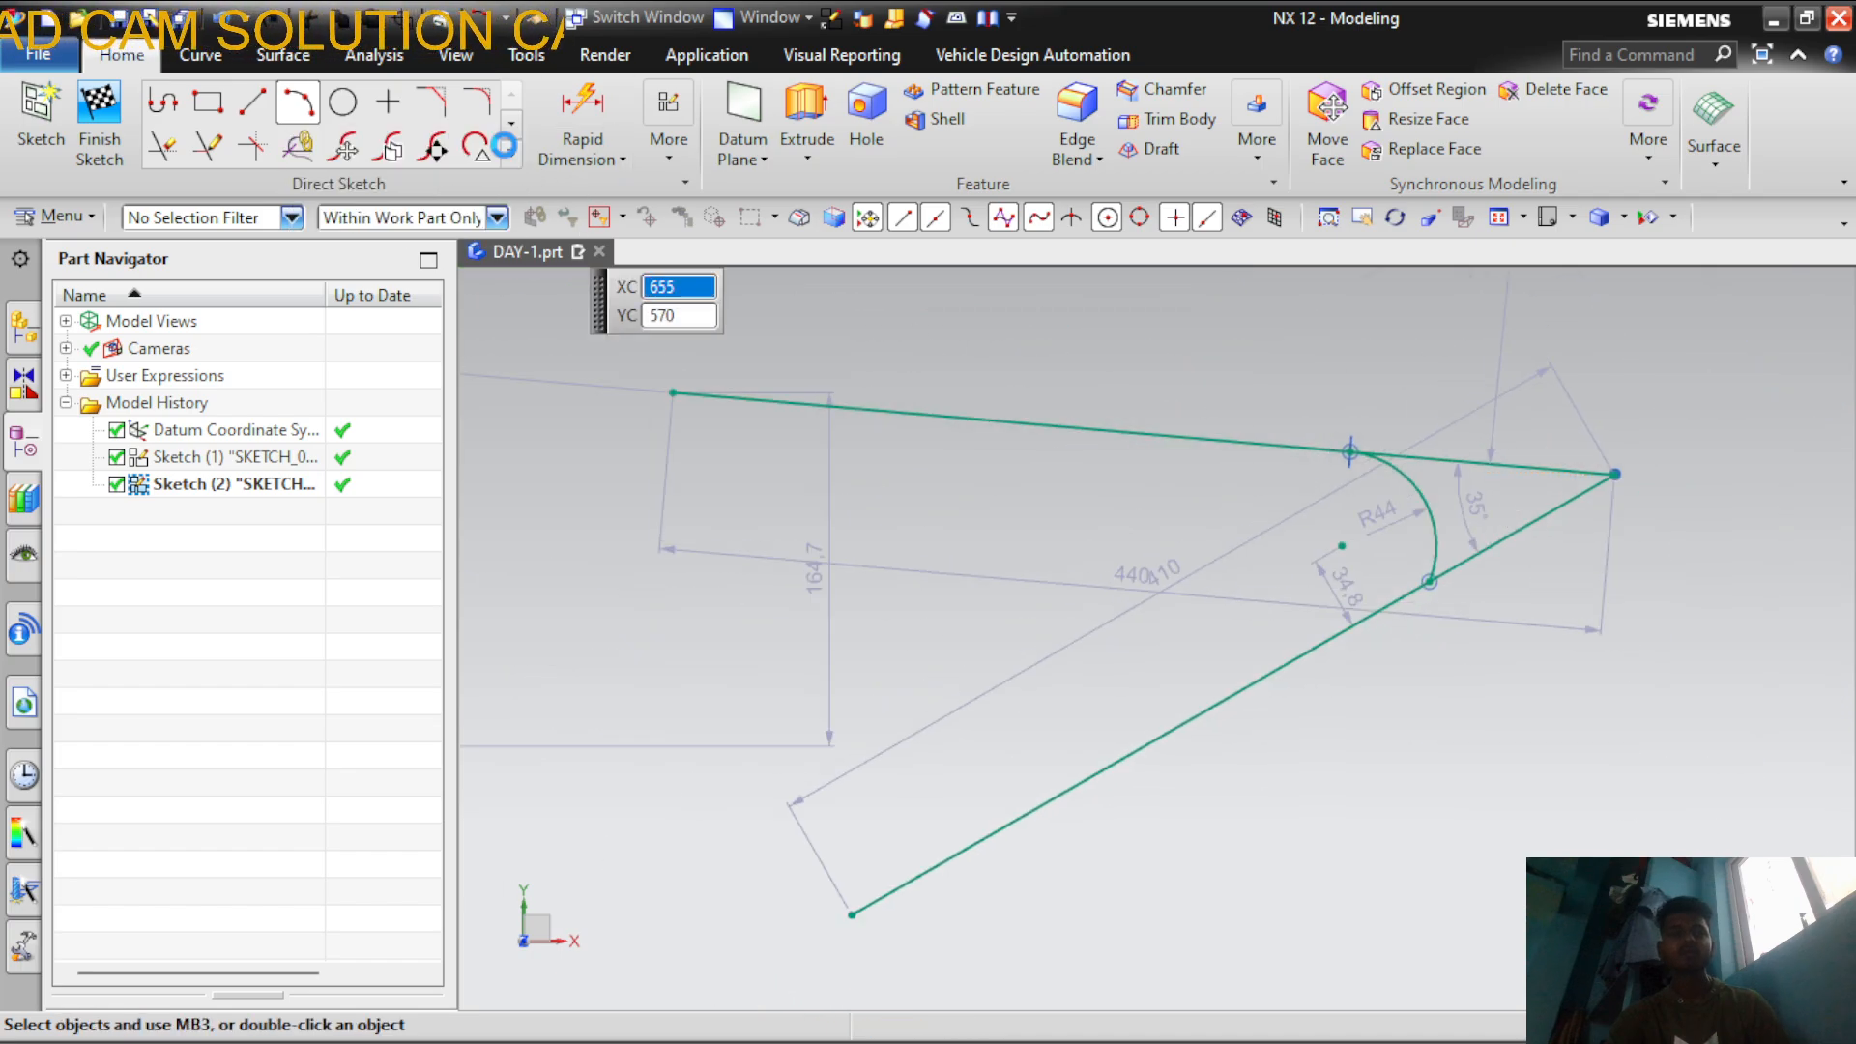
Quick Trim both line ends between the R44 arc and the shared vertex
{"action": "key", "text": "t"}
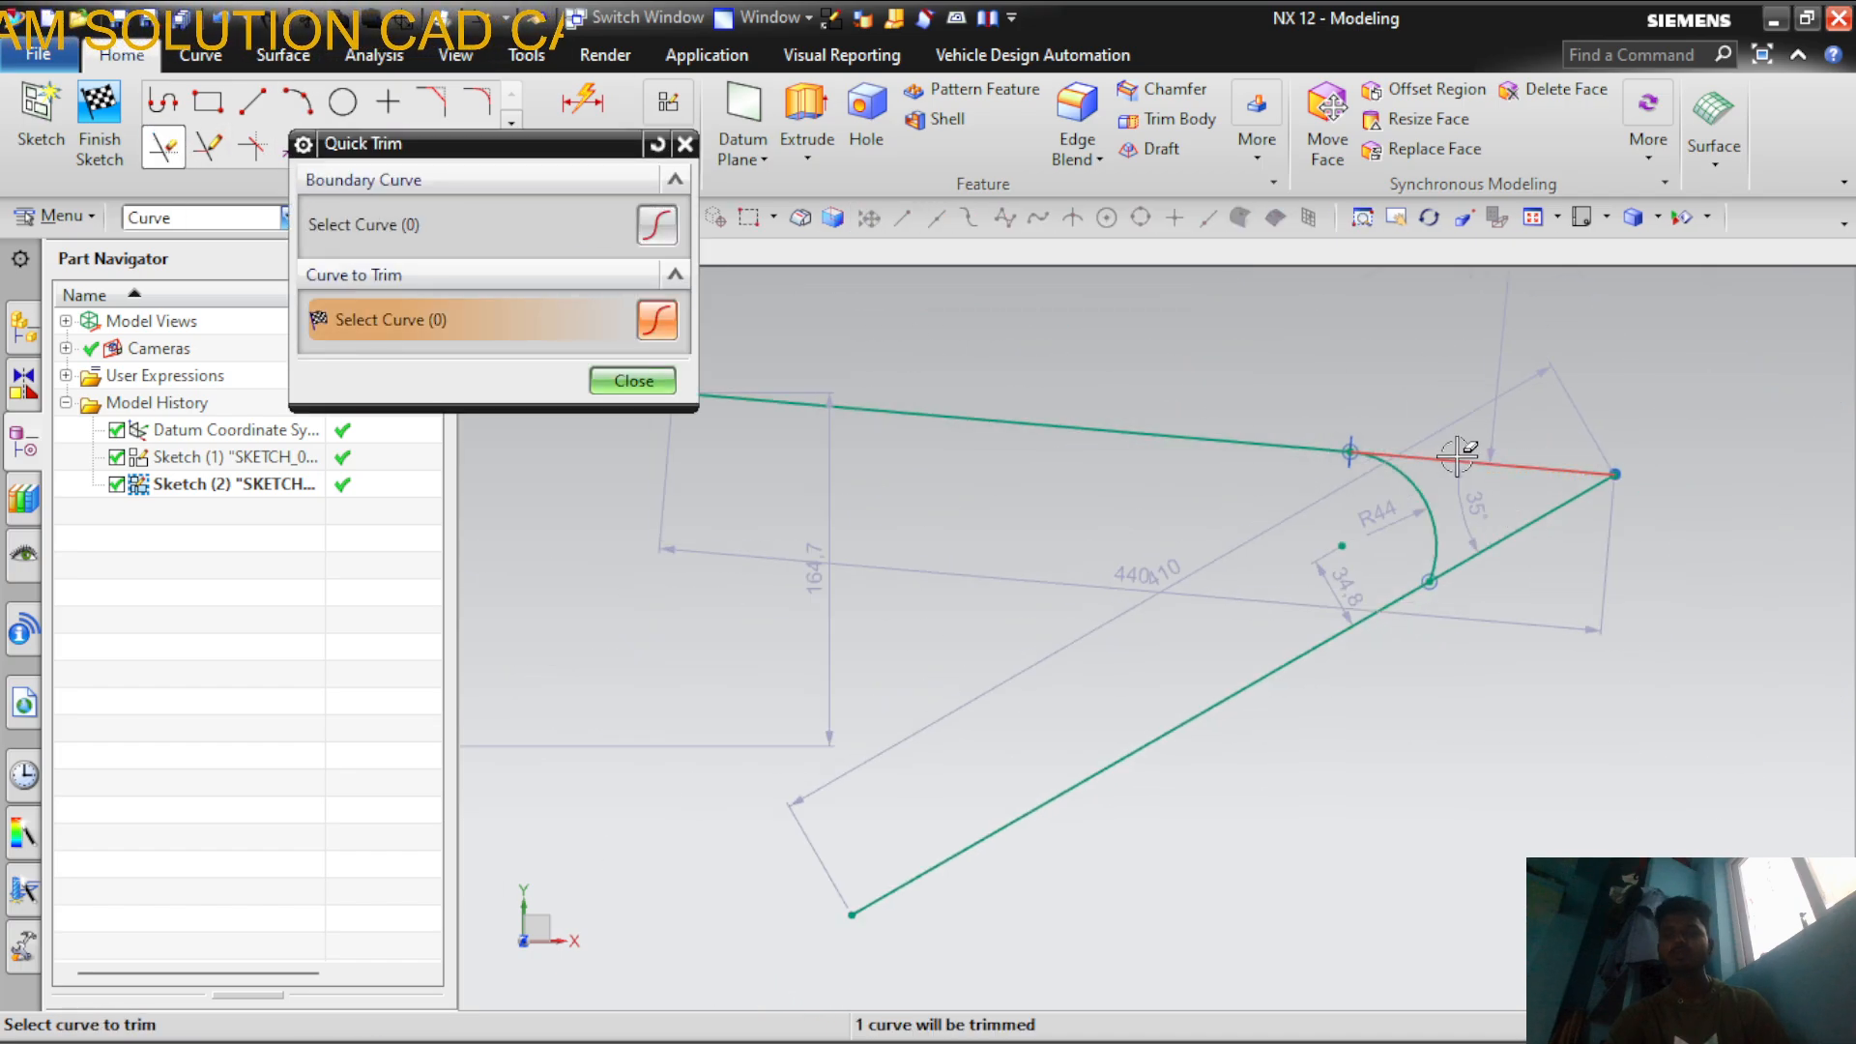
{"action": "left_click", "coordinate": [1457, 456]}
{"action": "scroll", "coordinate": [1575, 532], "scroll_direction": "down", "scroll_amount": 3}
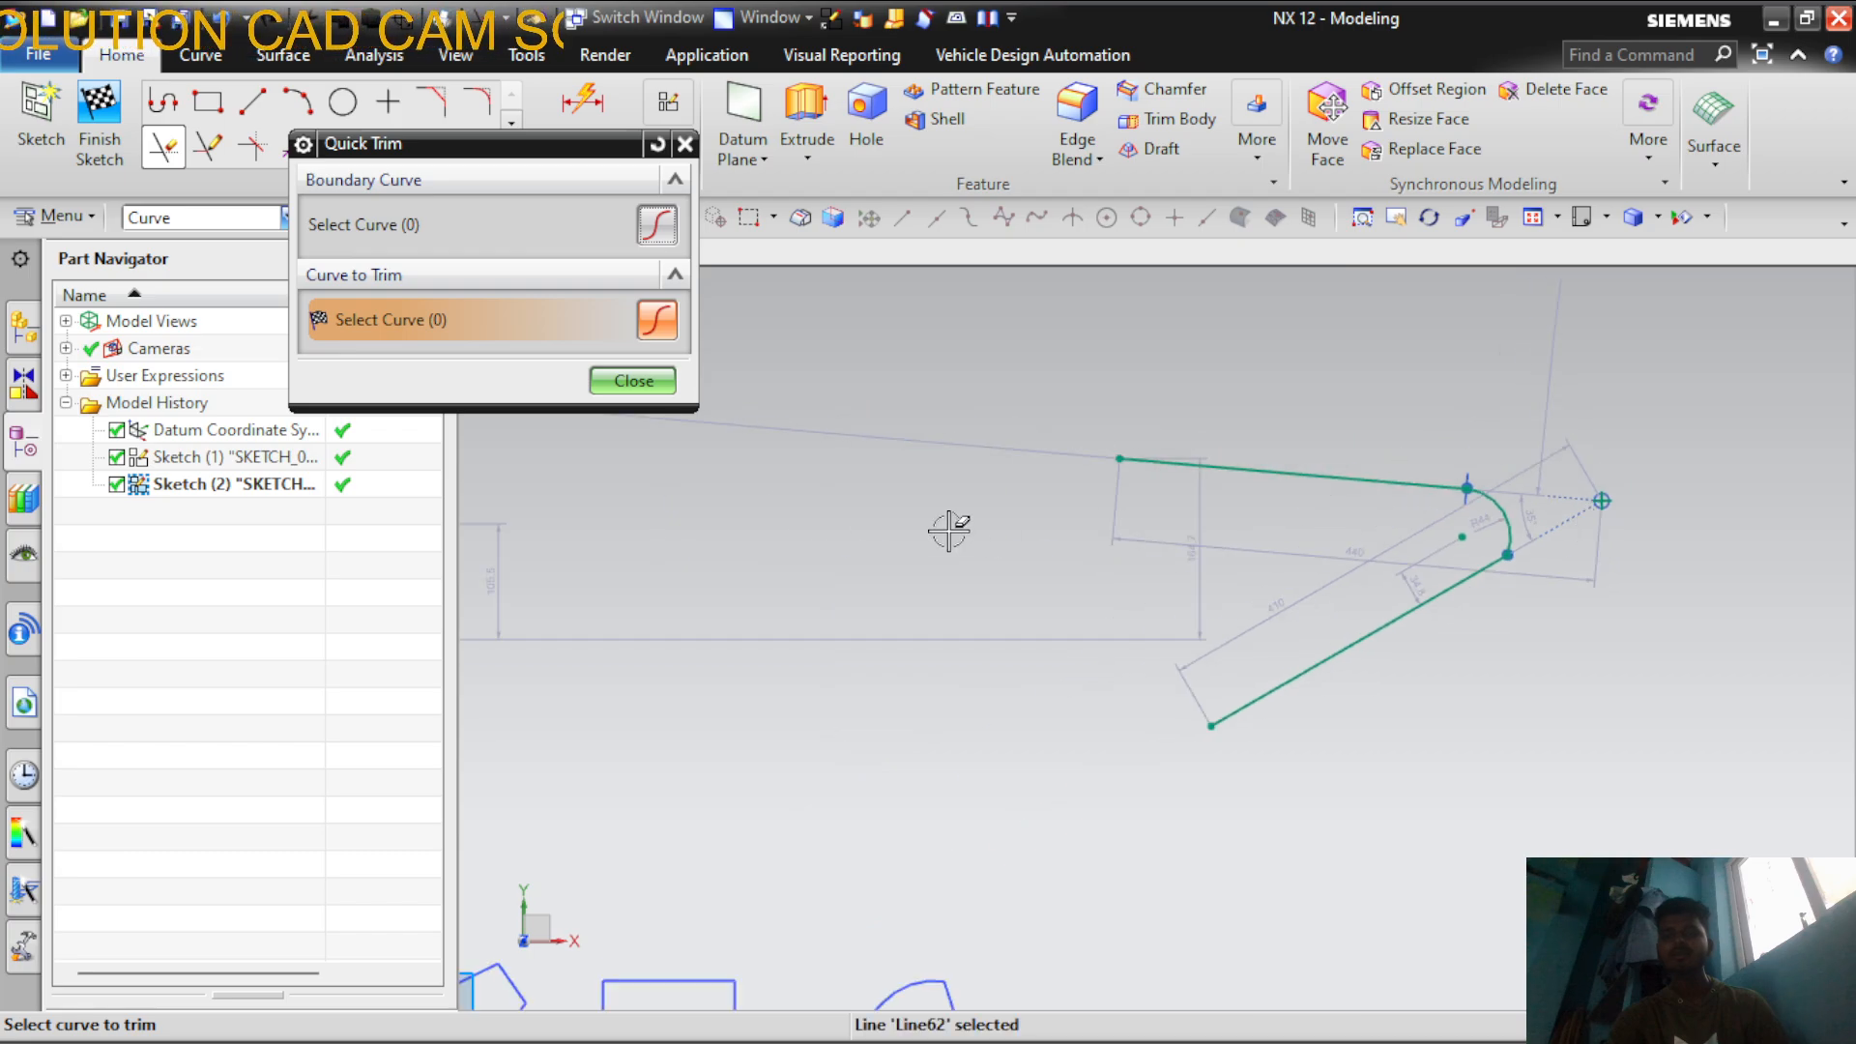
{"action": "left_click", "coordinate": [655, 383]}
{"action": "scroll", "coordinate": [1509, 549], "scroll_direction": "down", "scroll_amount": 1}
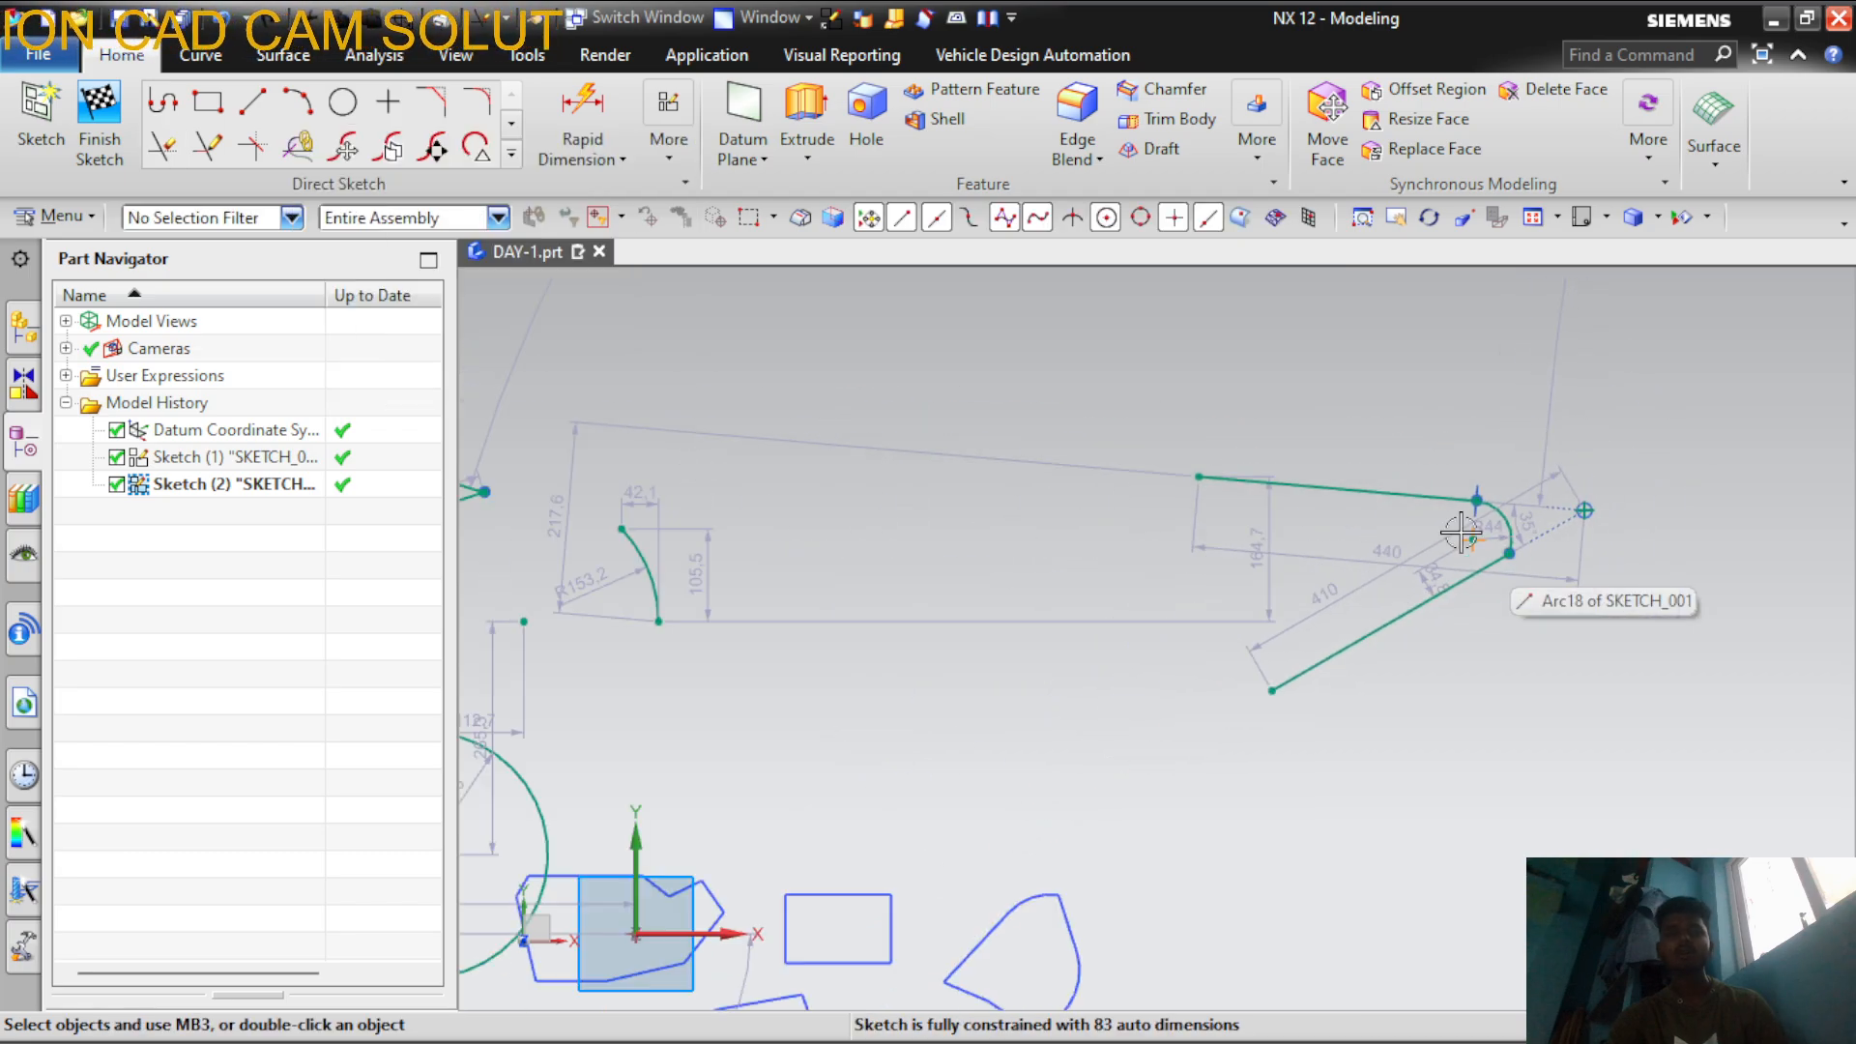
Use Make Corner on the two trimmed lines to extend them to a sharp corner beyond the R44 arc
{"action": "left_click", "coordinate": [254, 146]}
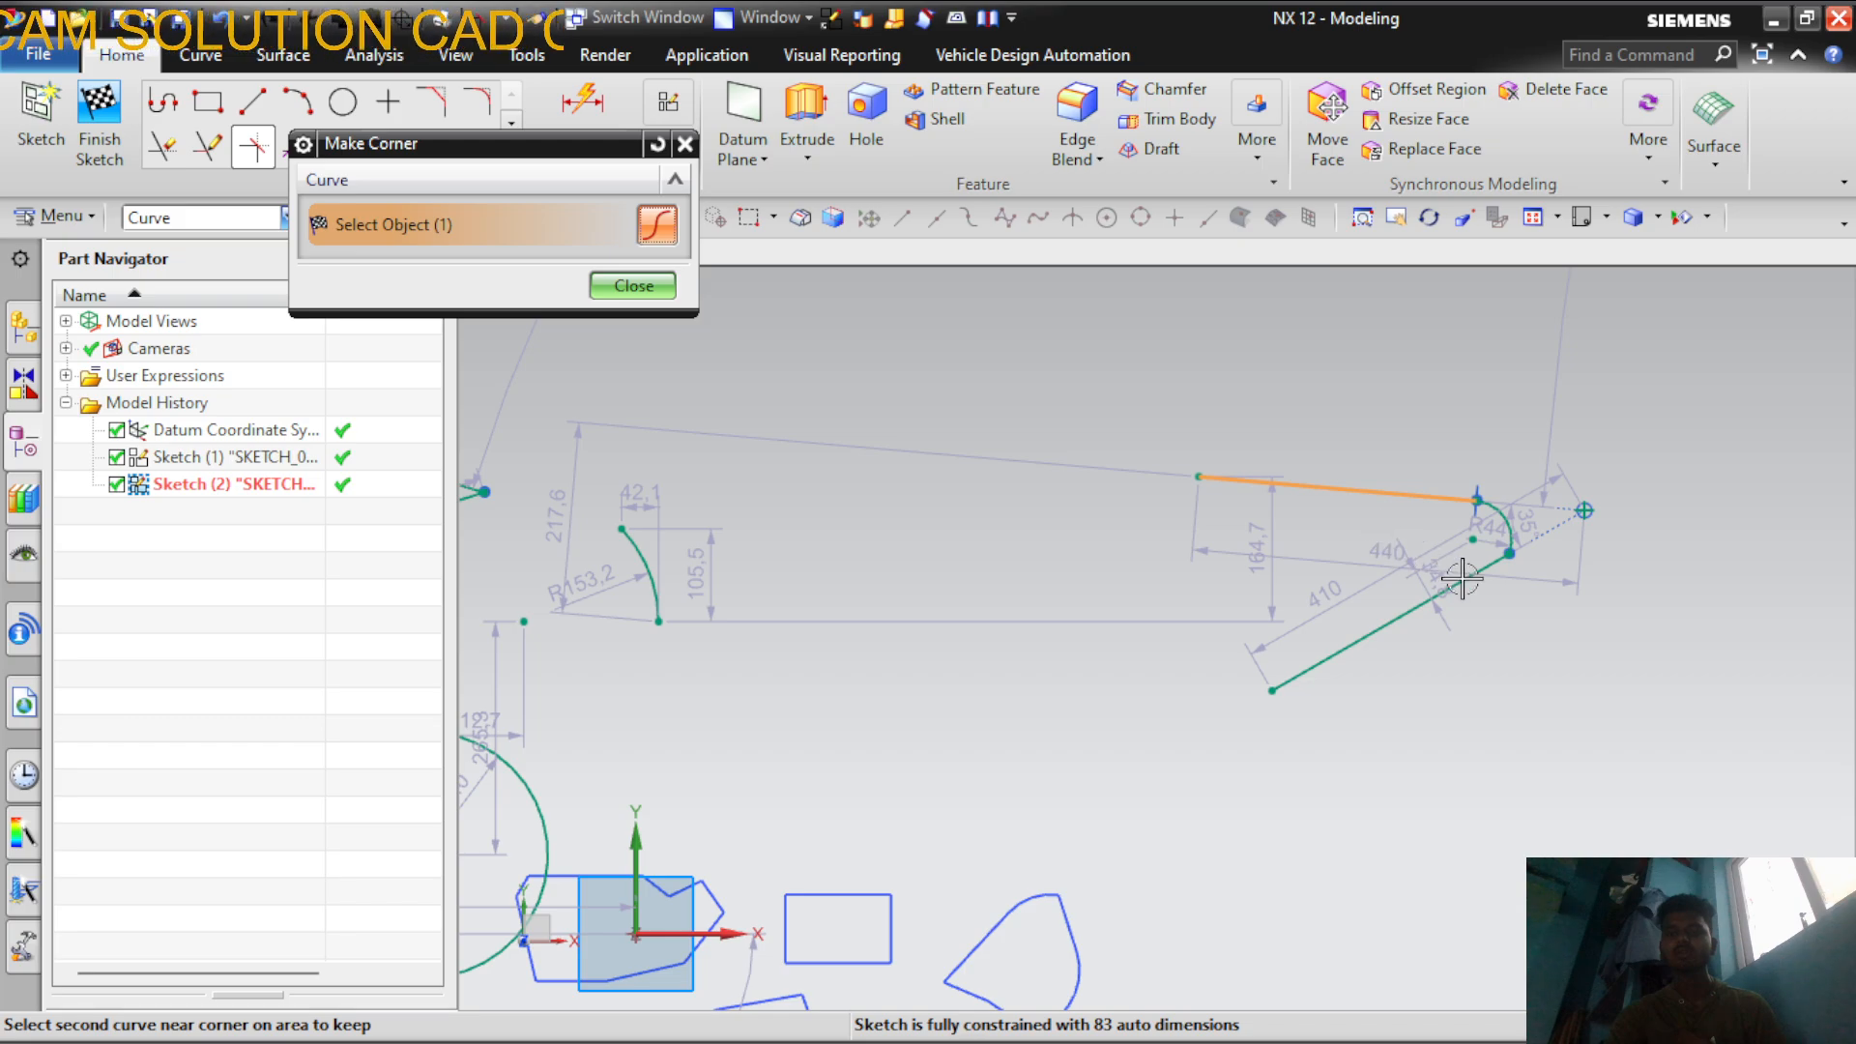
{"action": "scroll", "coordinate": [1568, 516], "scroll_direction": "up", "scroll_amount": 6}
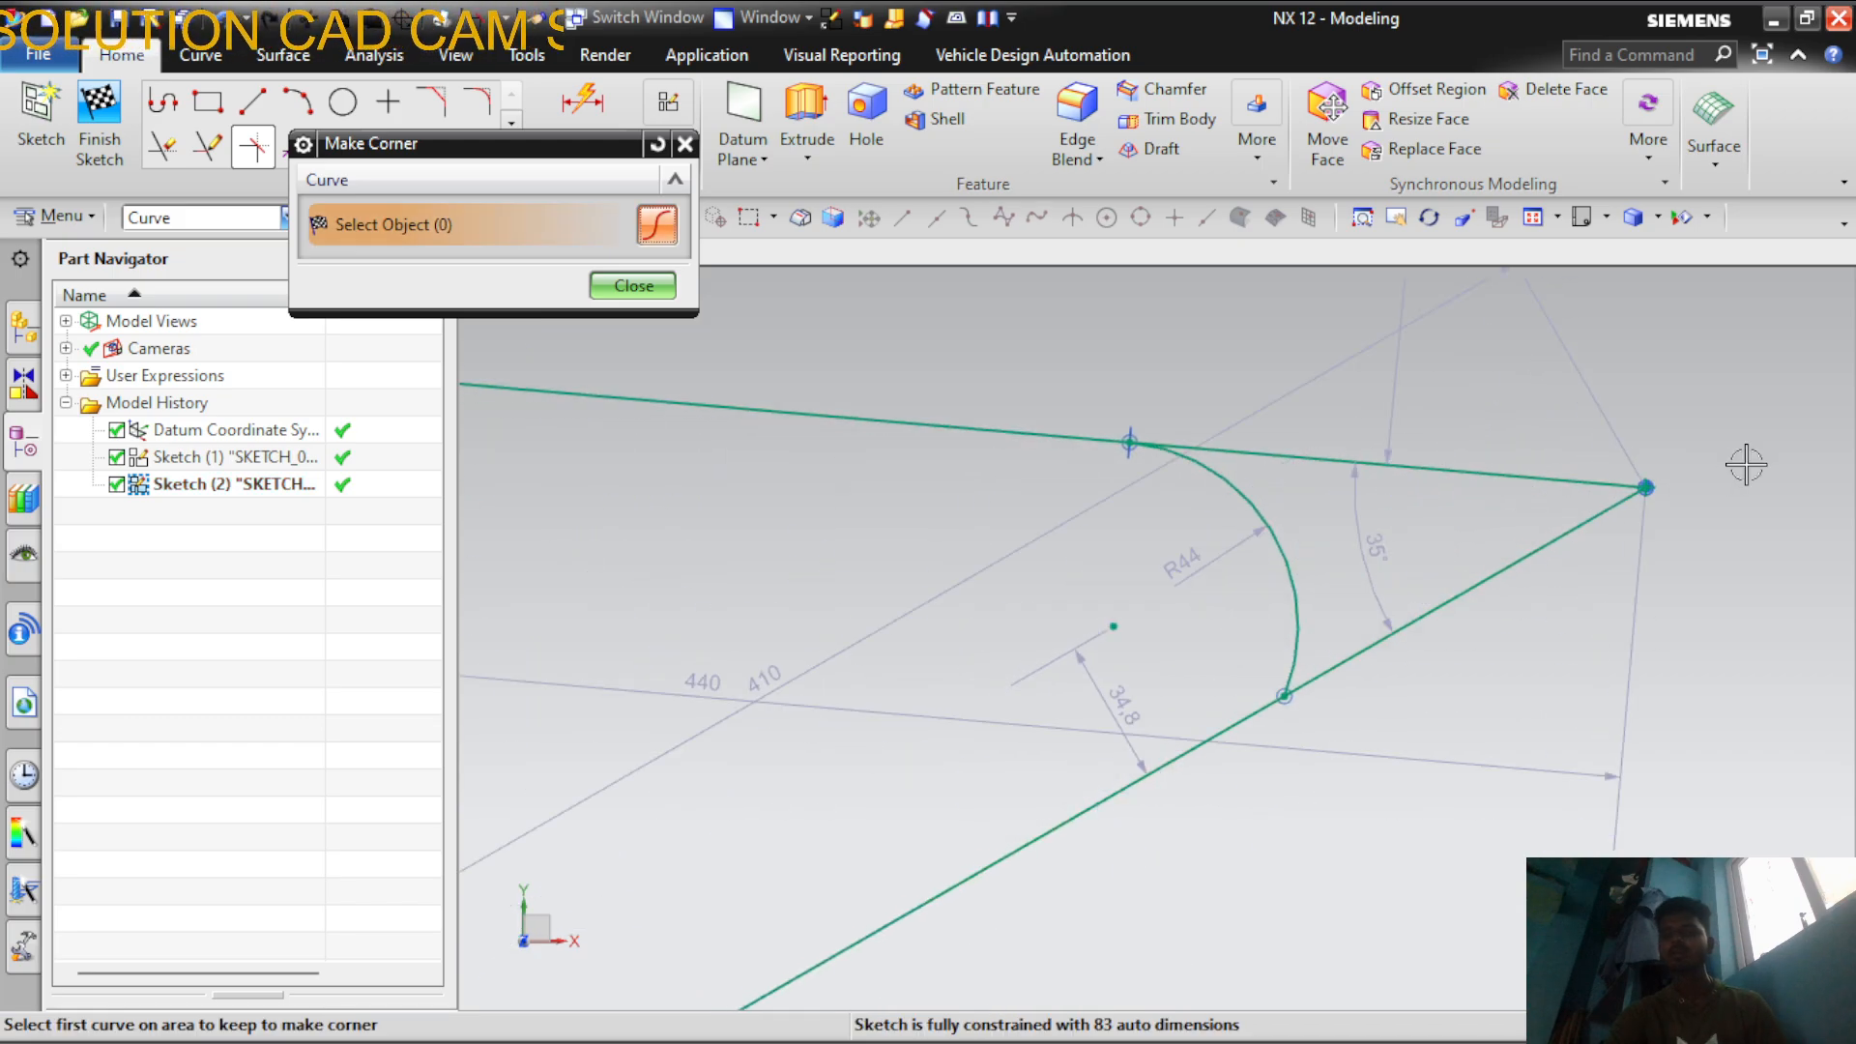
{"action": "scroll", "coordinate": [1682, 498], "scroll_direction": "down", "scroll_amount": 4}
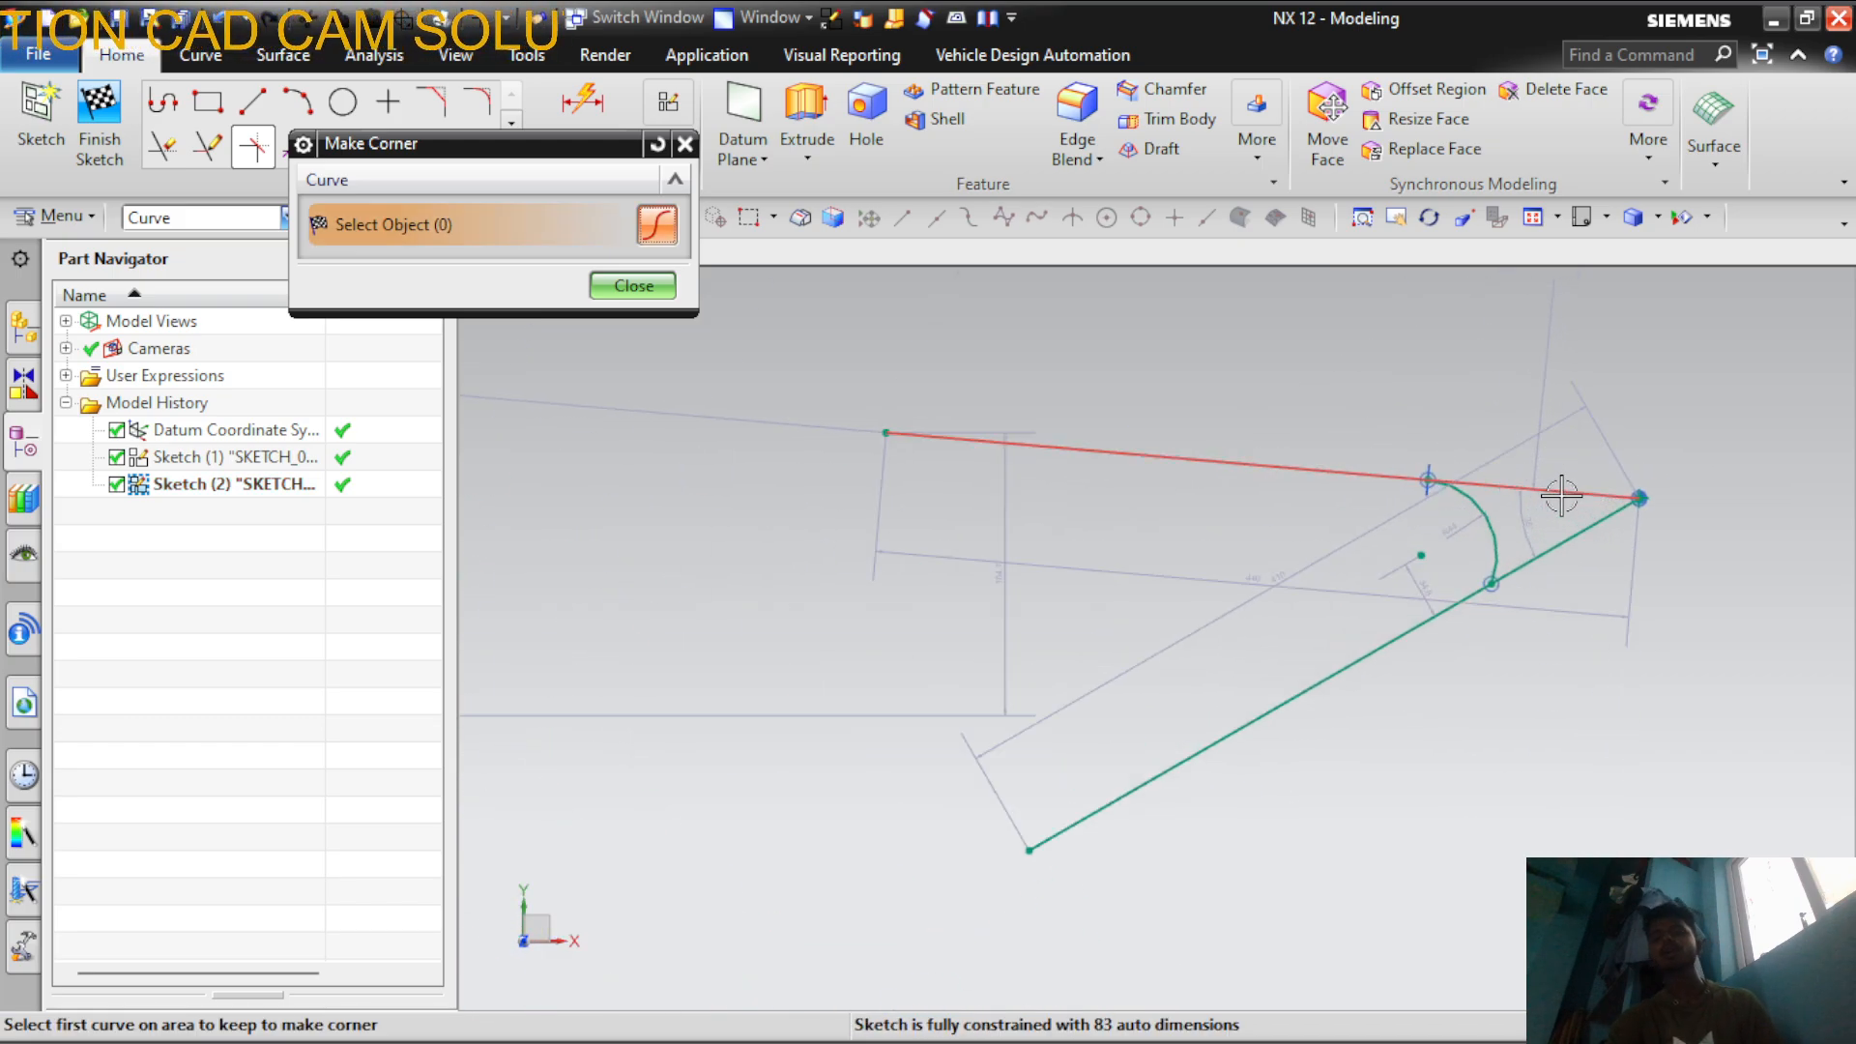
{"action": "scroll", "coordinate": [1565, 483], "scroll_direction": "up", "scroll_amount": 2}
{"action": "scroll", "coordinate": [1562, 480], "scroll_direction": "down", "scroll_amount": 6}
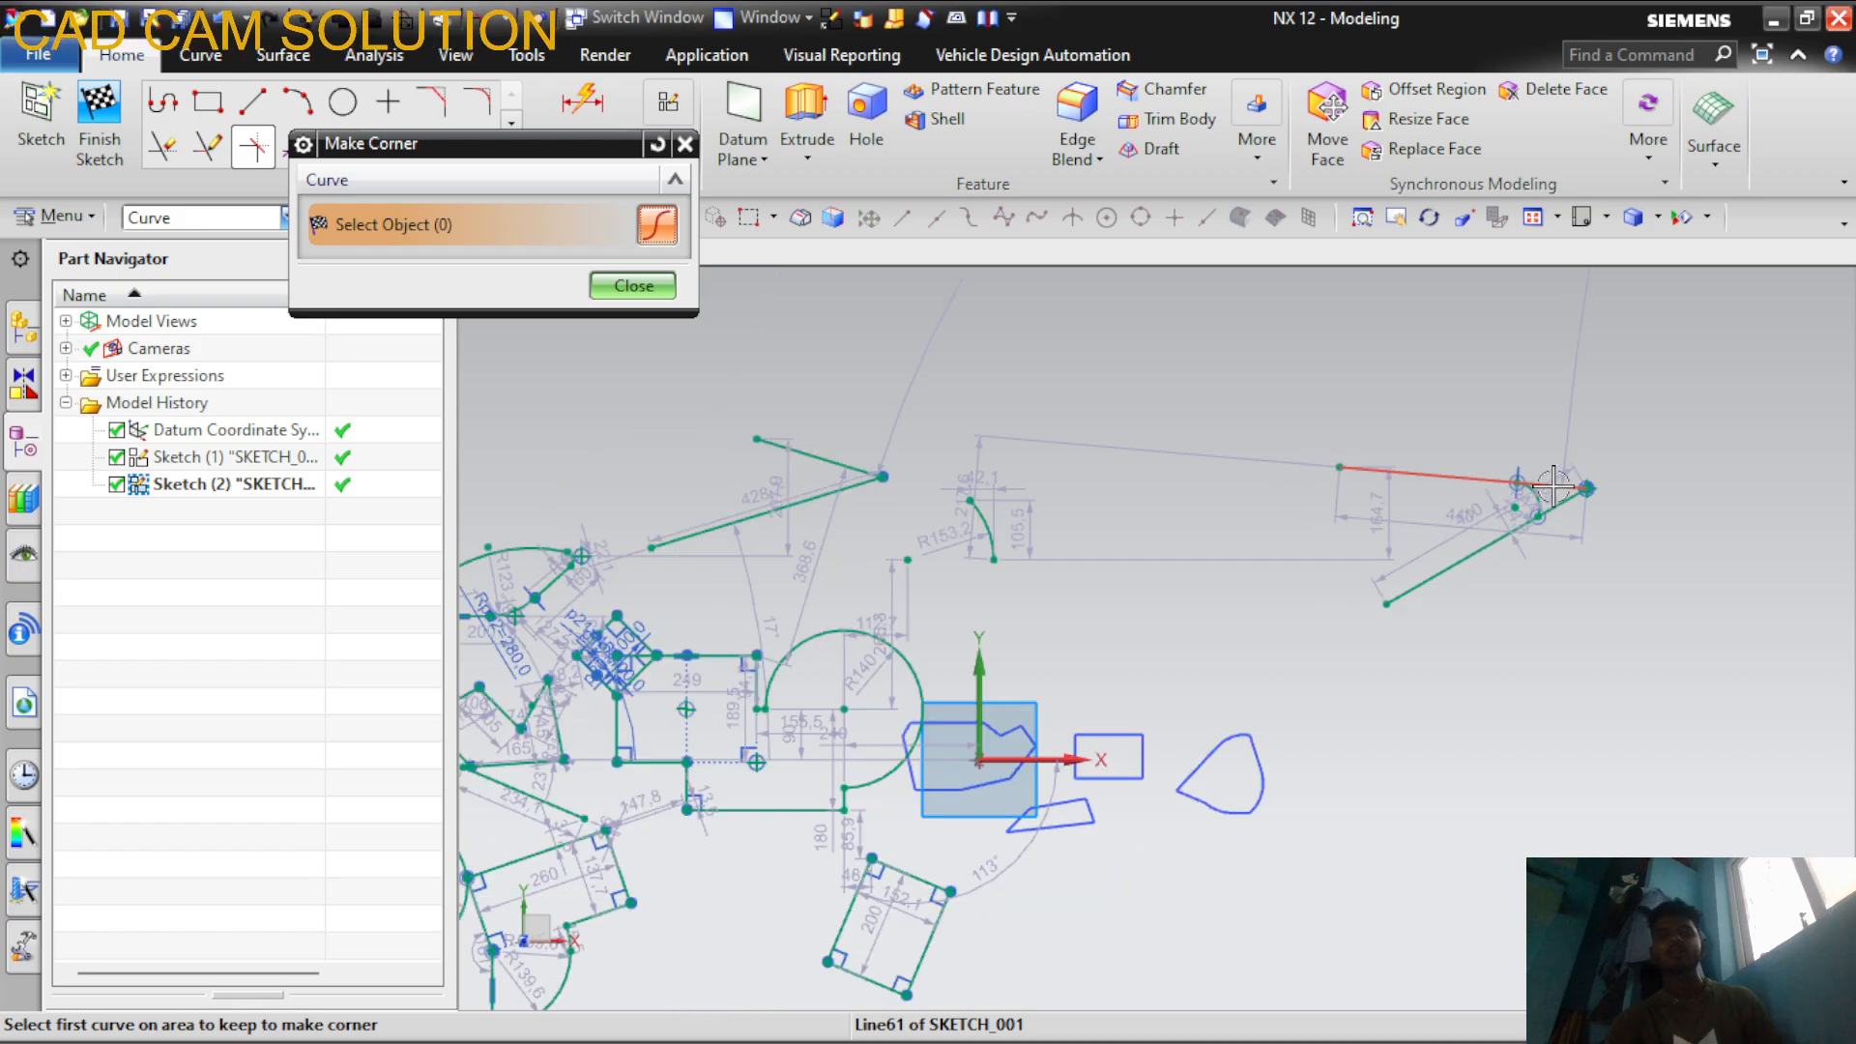
{"action": "left_click", "coordinate": [657, 295]}
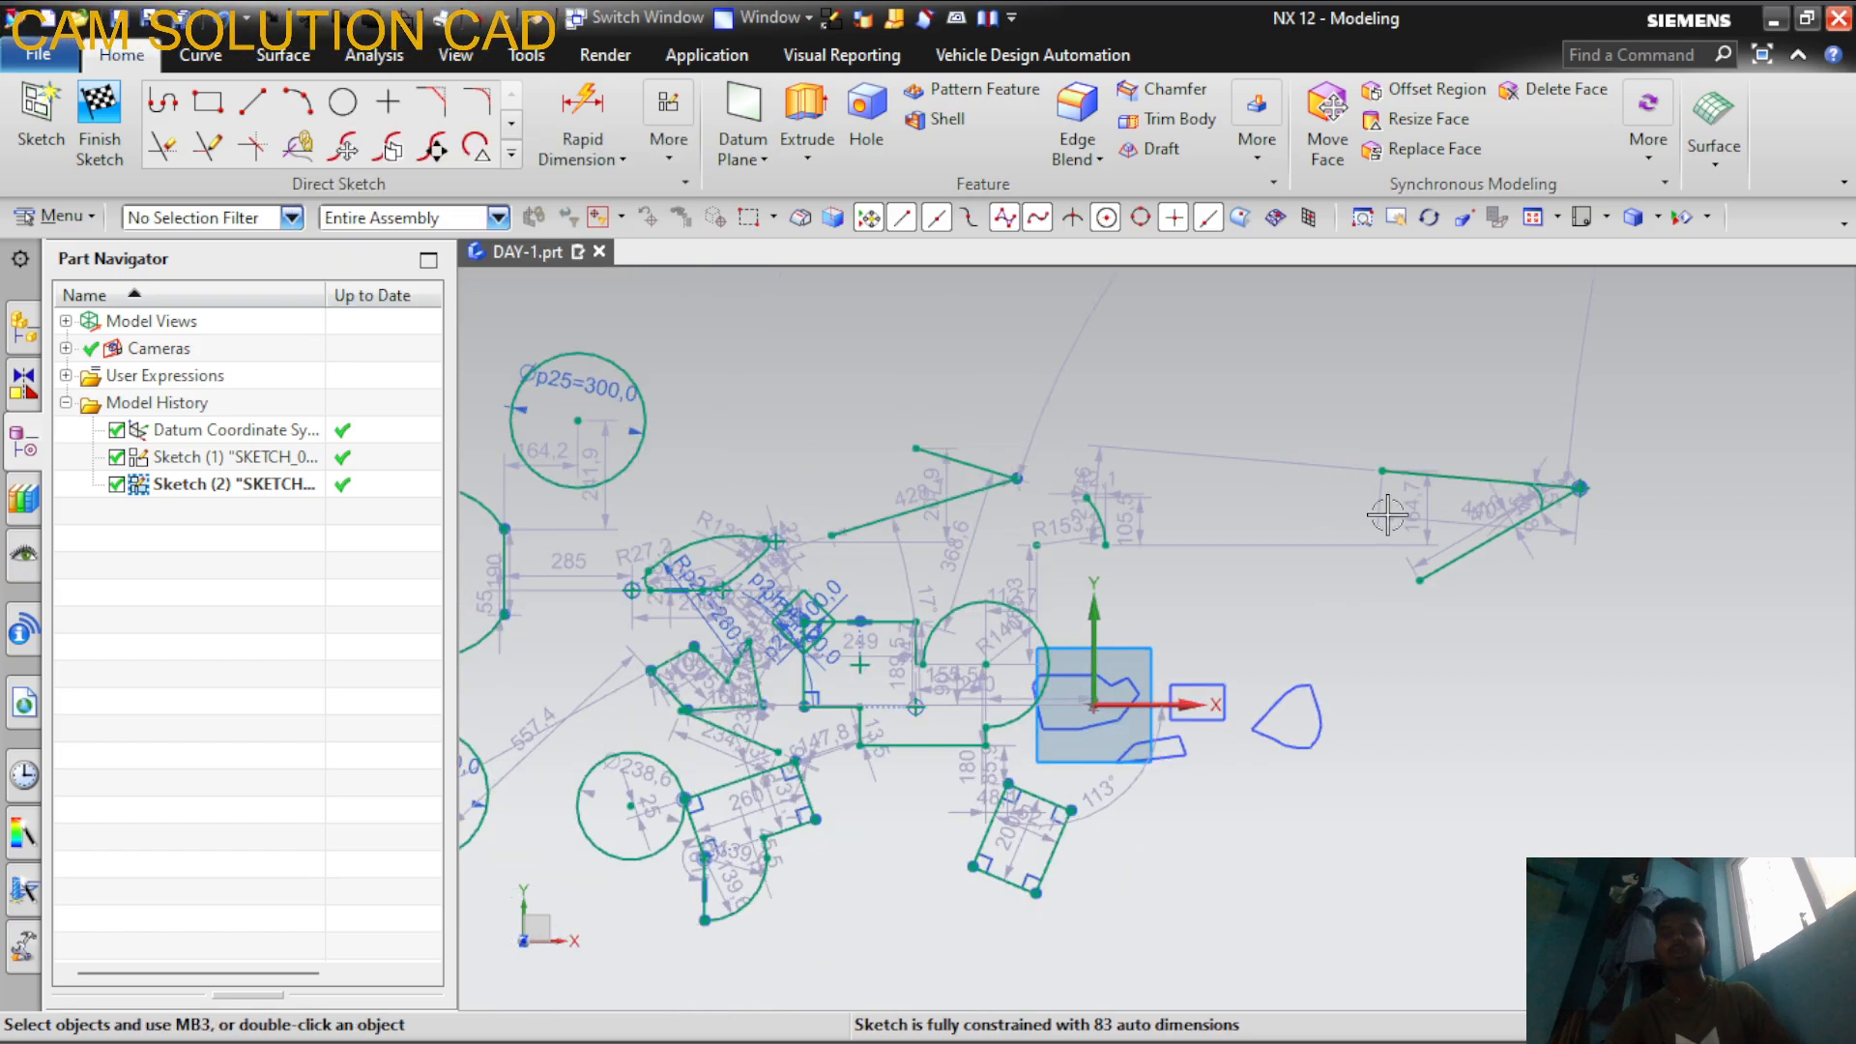
Finish the sketch and return to modeling
{"action": "scroll", "coordinate": [1578, 499], "scroll_direction": "down", "scroll_amount": 3}
{"action": "scroll", "coordinate": [1112, 559], "scroll_direction": "up", "scroll_amount": 6}
{"action": "scroll", "coordinate": [1102, 566], "scroll_direction": "down", "scroll_amount": 3}
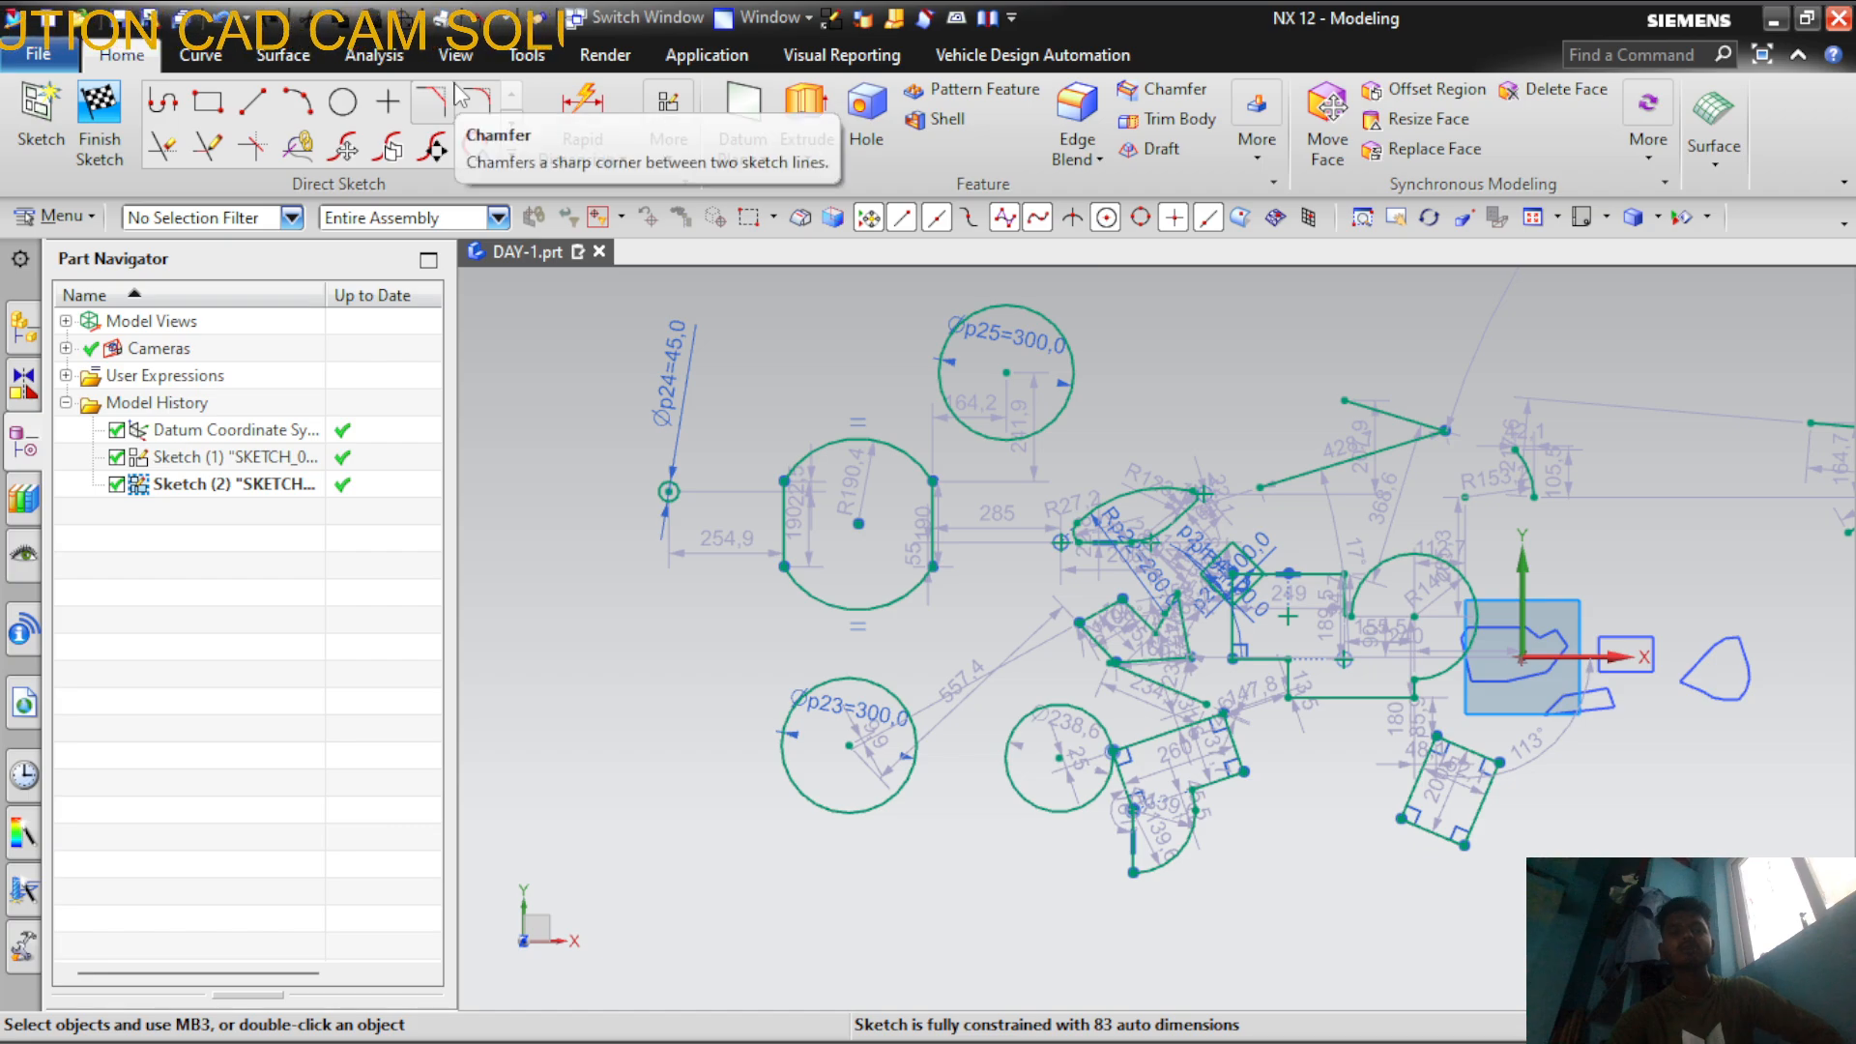
{"action": "left_click", "coordinate": [100, 114]}
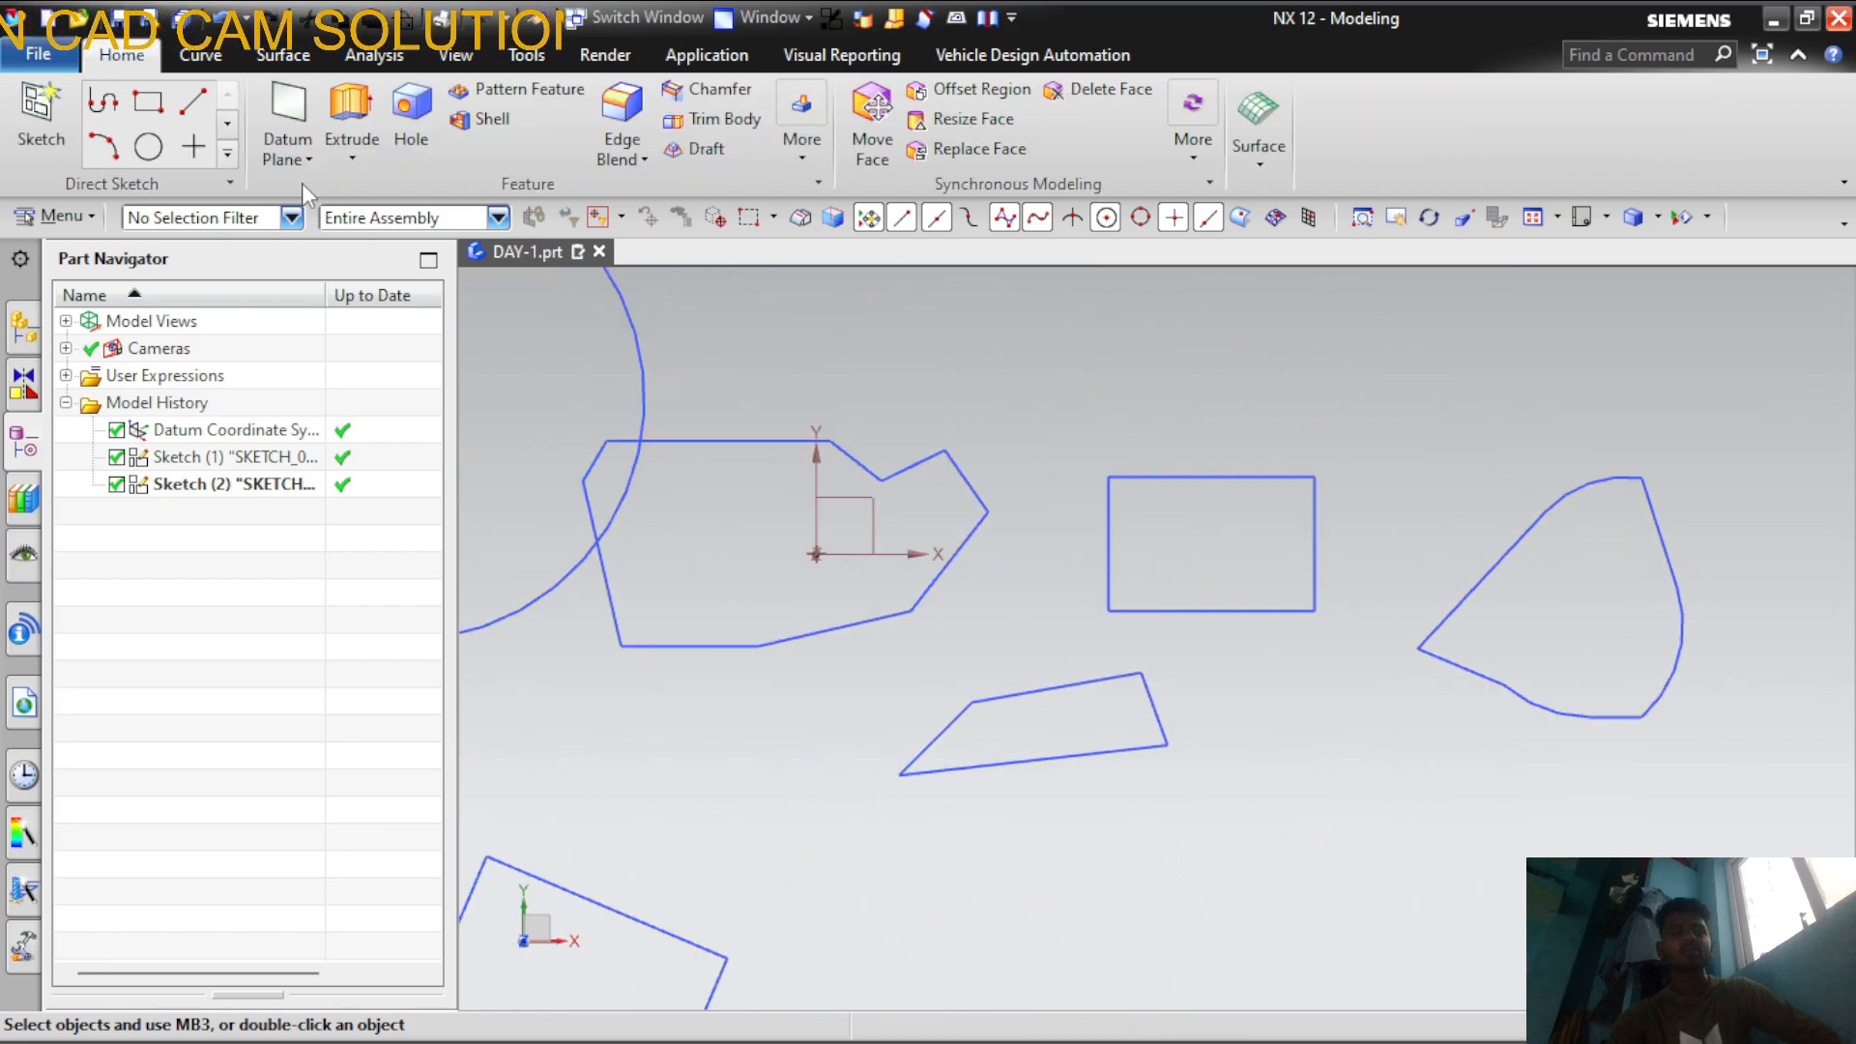
{"action": "mouse_move", "coordinate": [1073, 1037]}
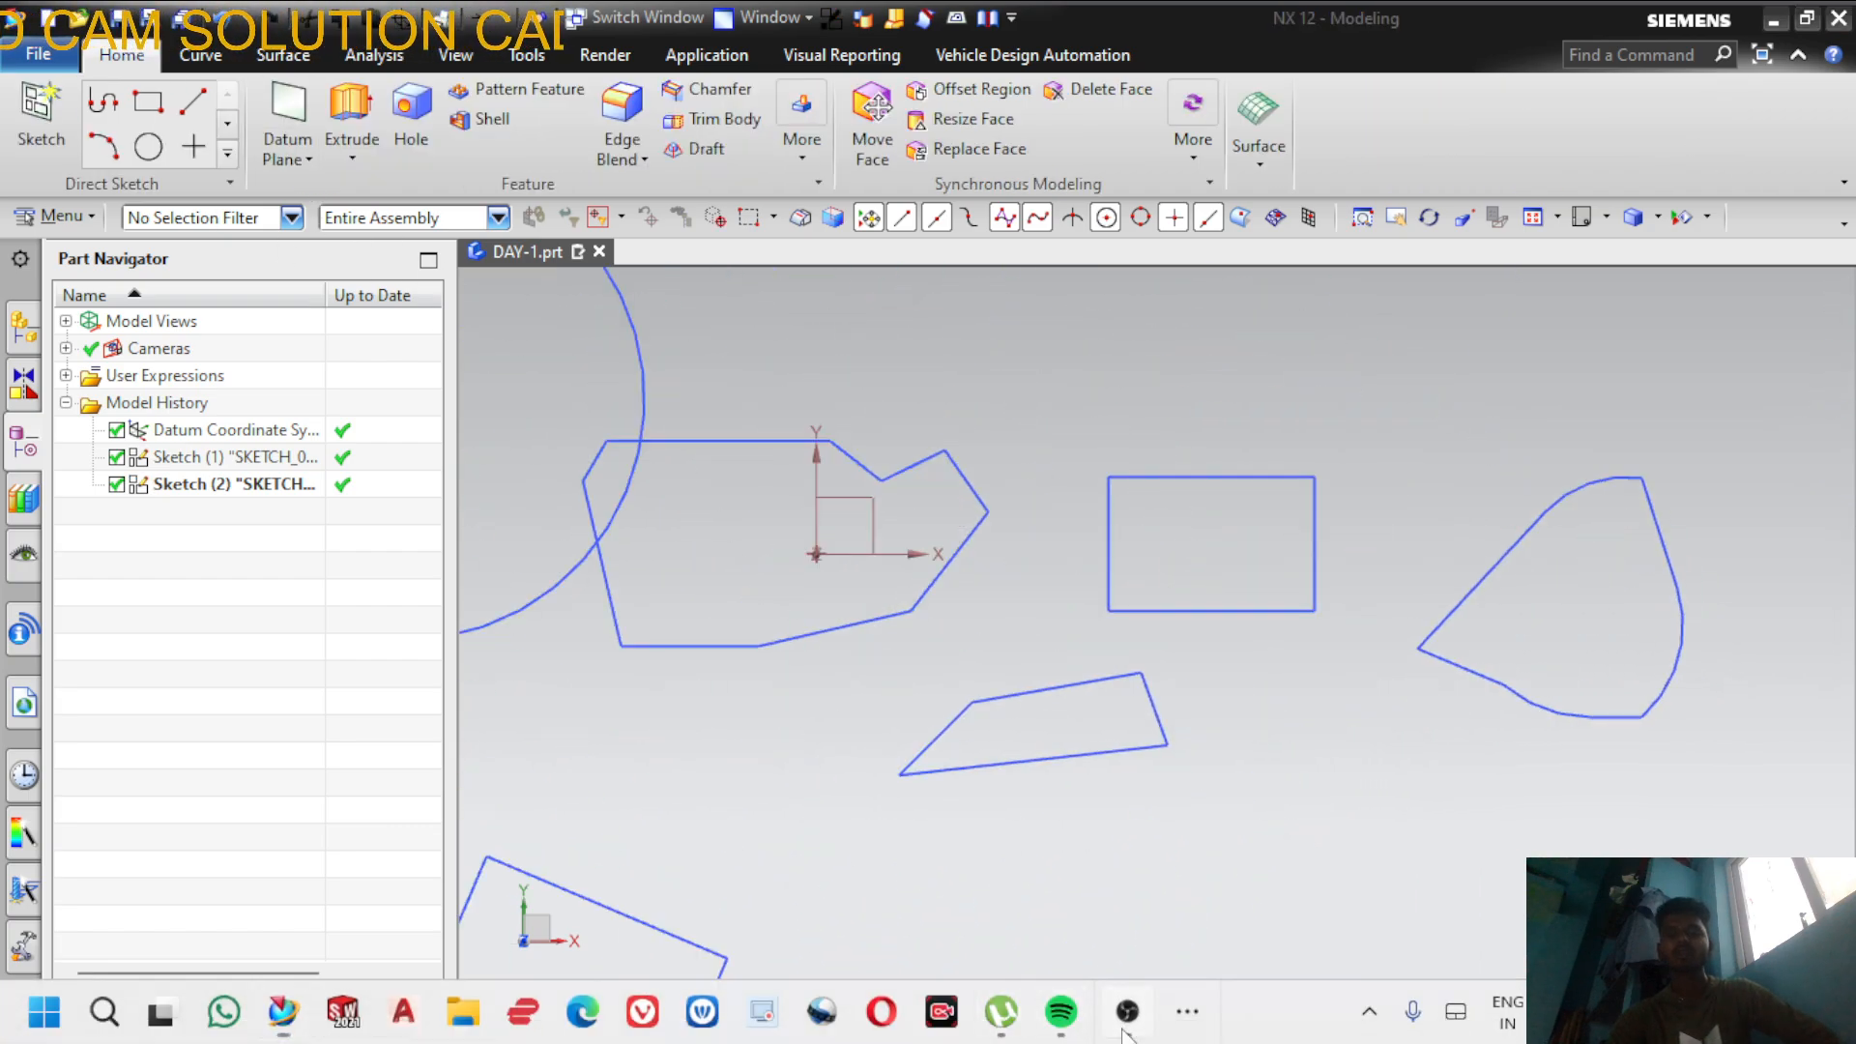